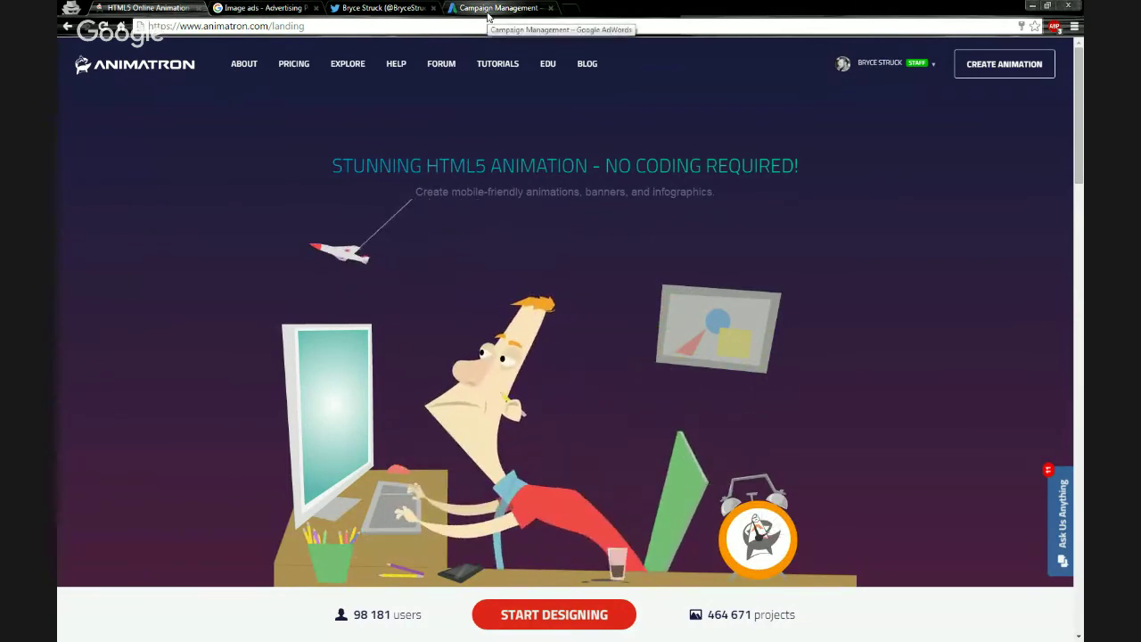
- View the html5 test campaign in Google AdWords and examine the non-animated image ad requirements on the image ads policy page
click(488, 11)
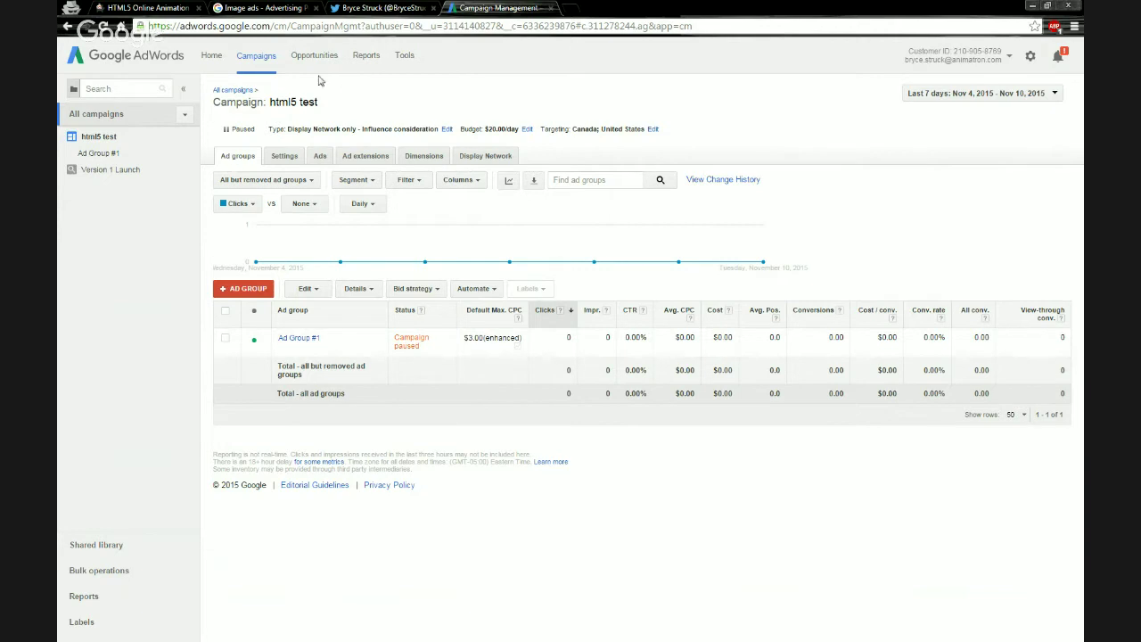
click(267, 8)
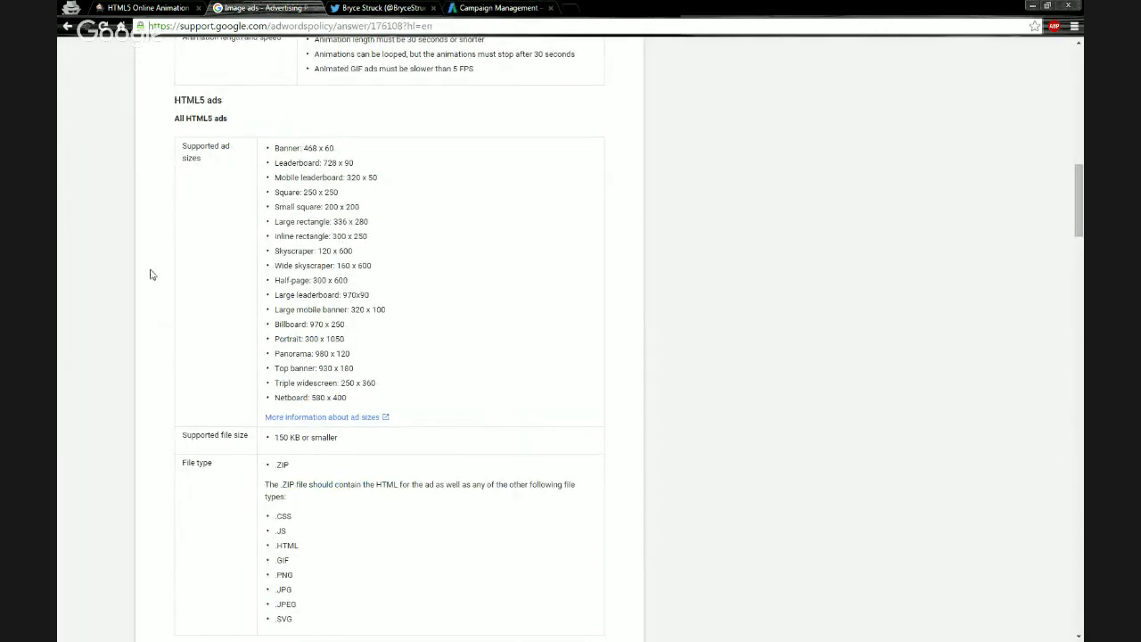
scroll(149, 281, up, 2)
scroll(163, 271, up, 3)
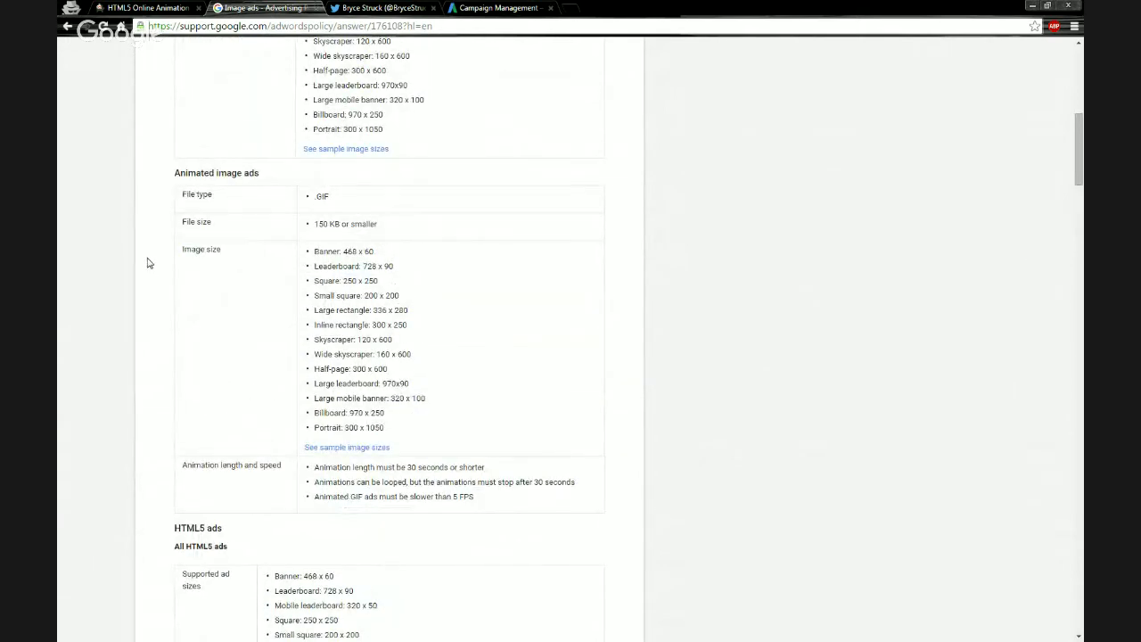
scroll(149, 263, up, 4)
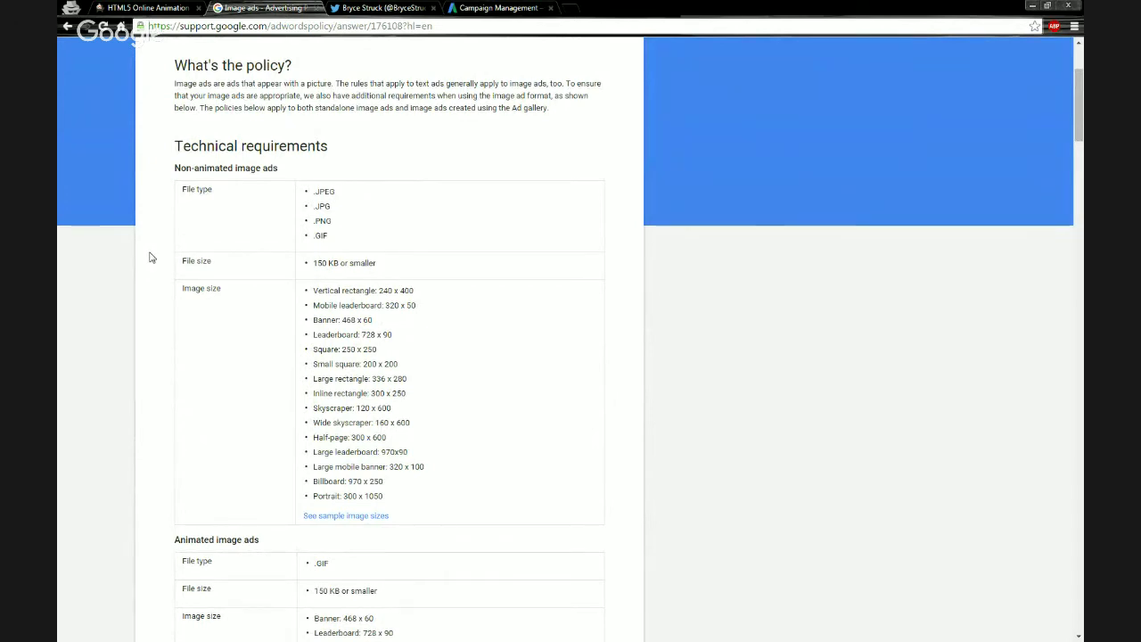
scroll(151, 257, down, 1)
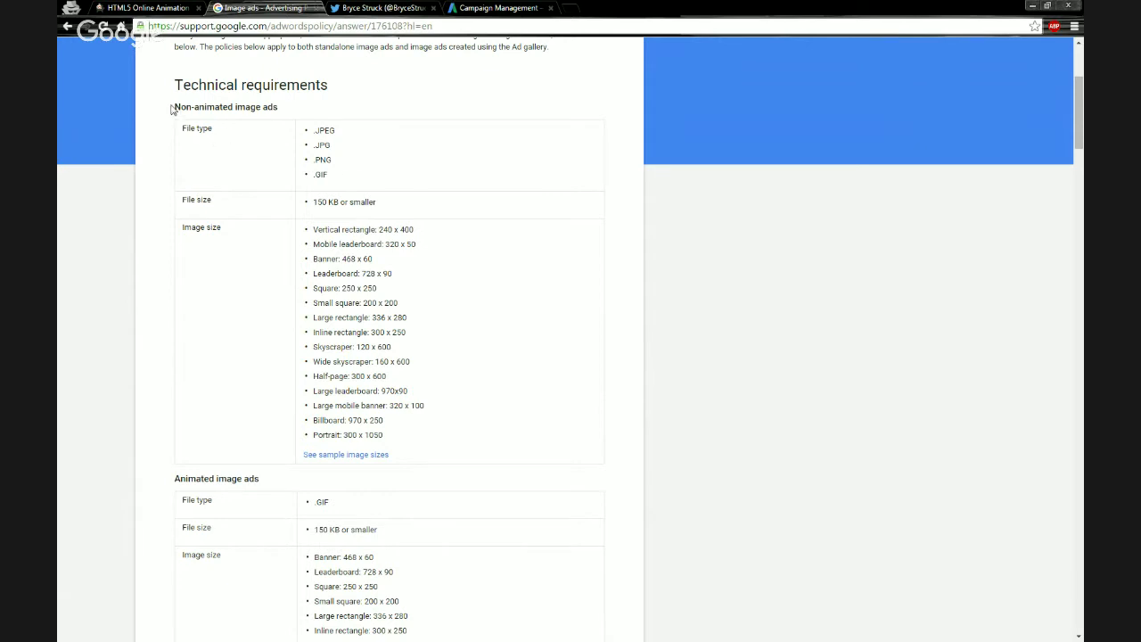
drag(172, 107, 293, 108)
click(258, 105)
scroll(281, 398, down, 1)
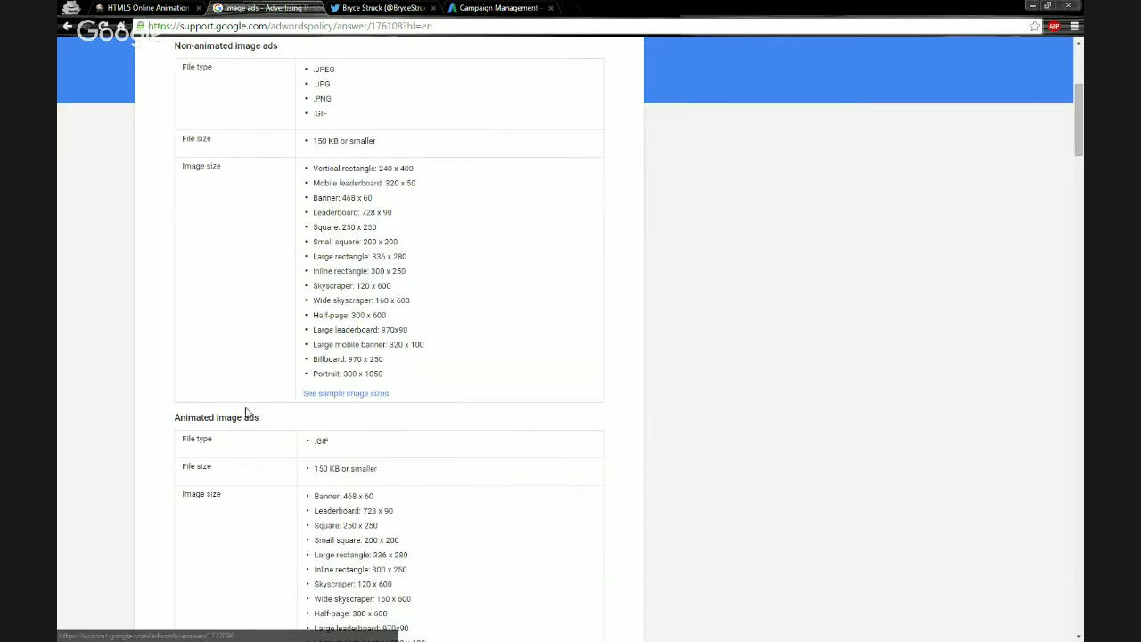
- View the sample image sizes article linked from the non-animated ads section, and return to the image ads policy
click(331, 395)
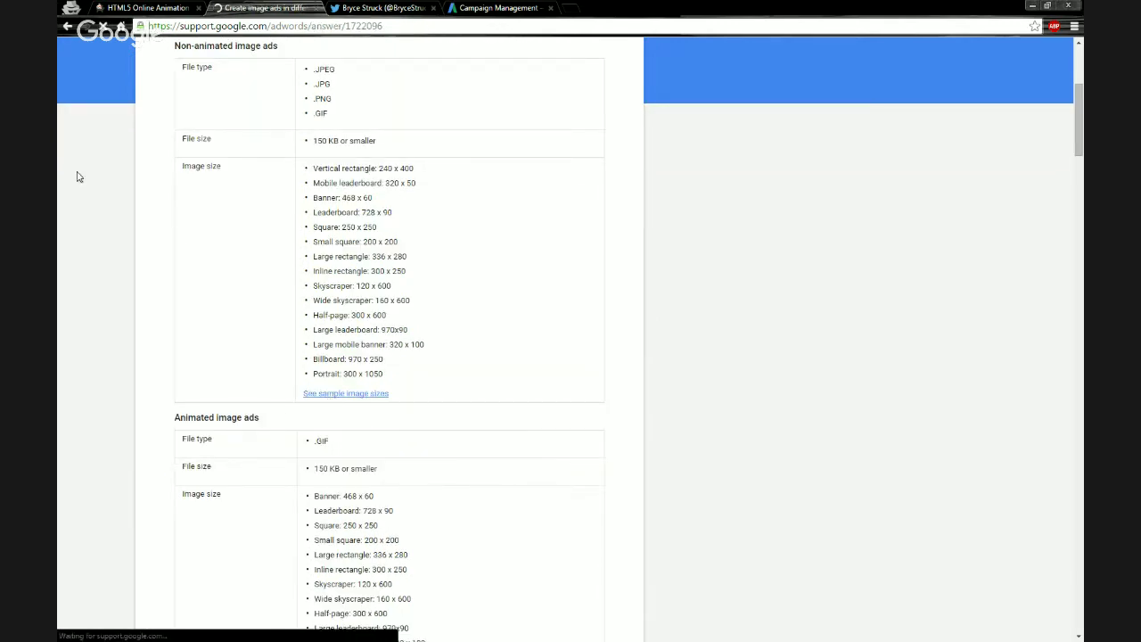
scroll(268, 231, down, 3)
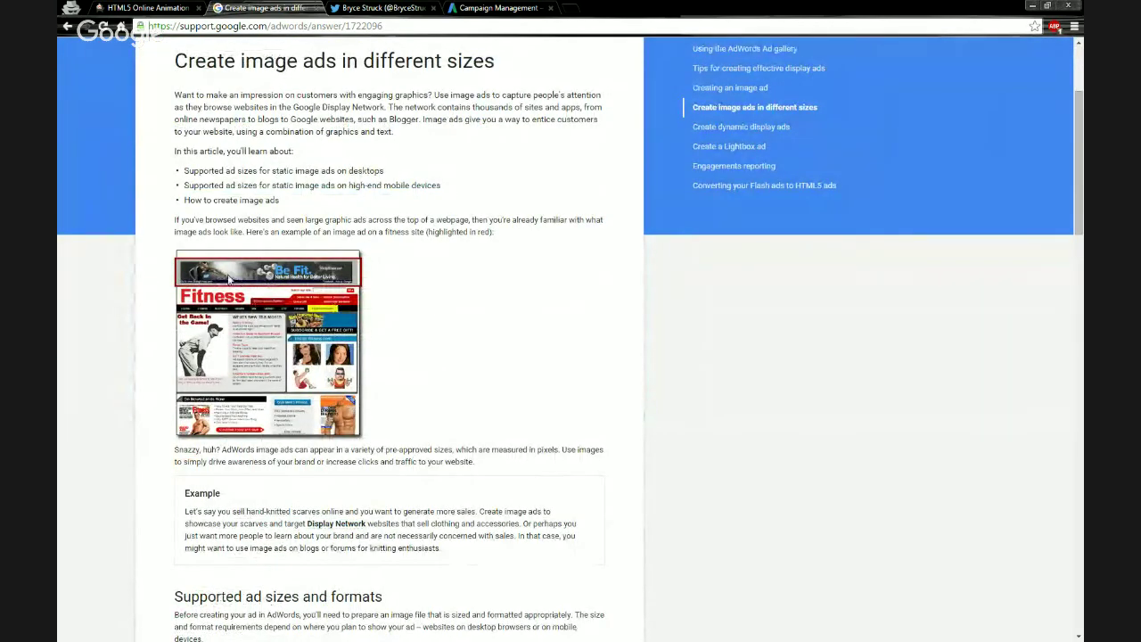
scroll(291, 306, down, 1)
scroll(291, 305, up, 3)
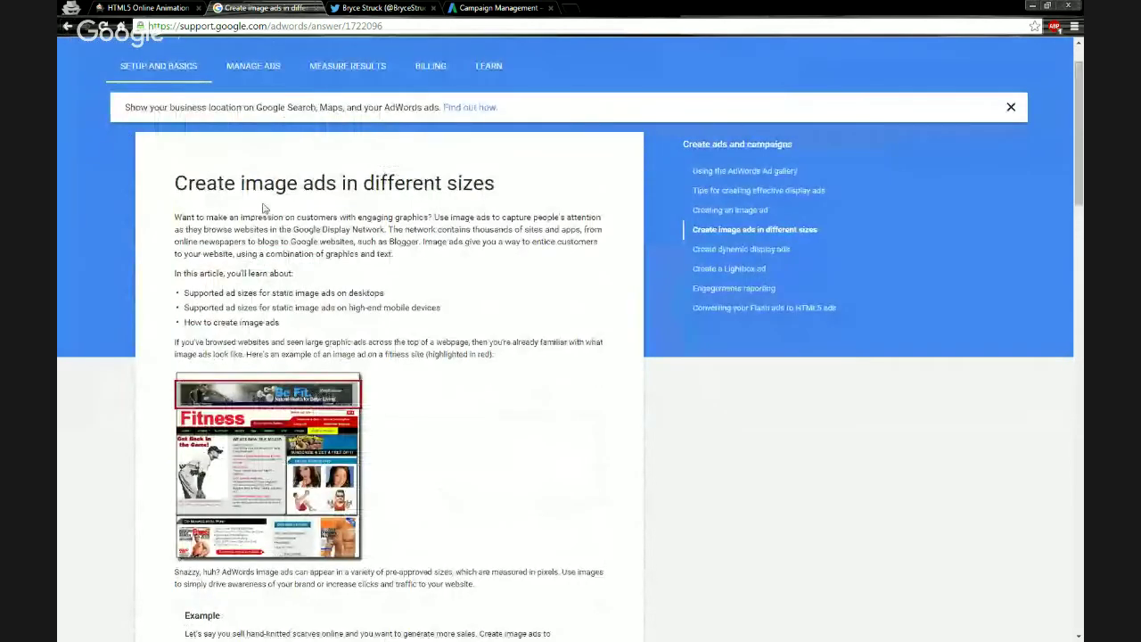
click(68, 28)
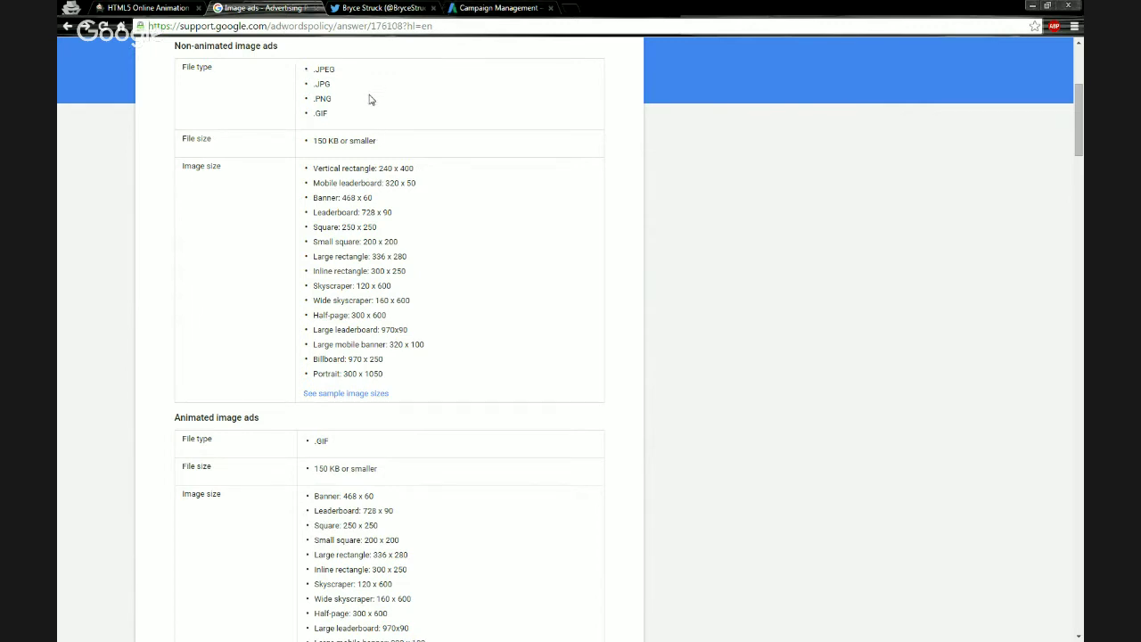
- Examine the animated image ads requirements and highlight the maximum file size
scroll(393, 324, down, 3)
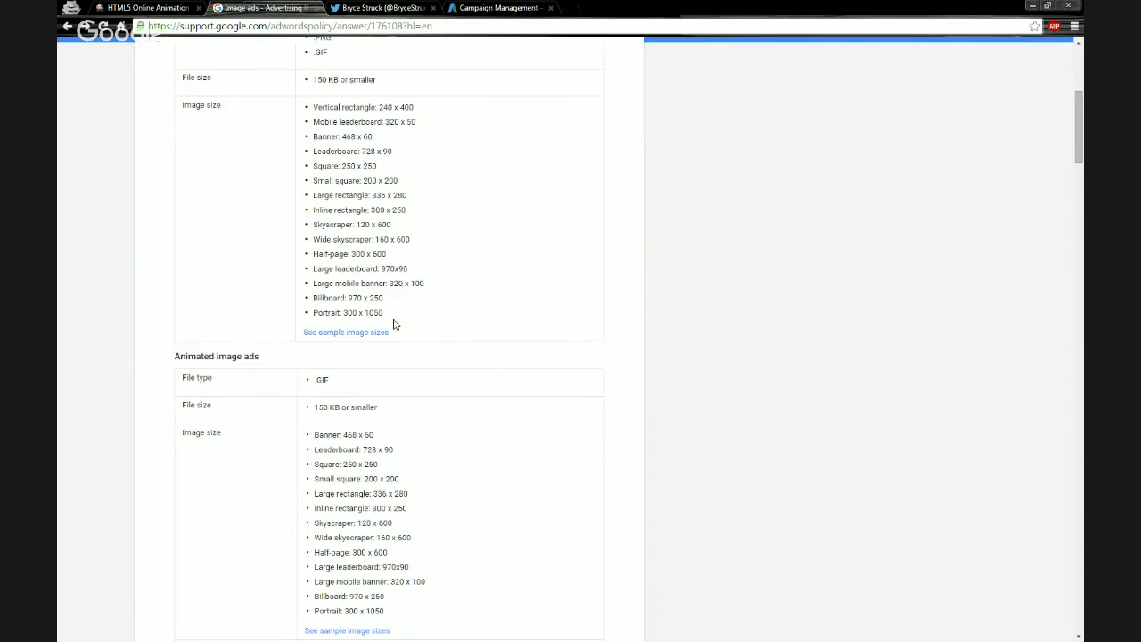
scroll(397, 324, down, 3)
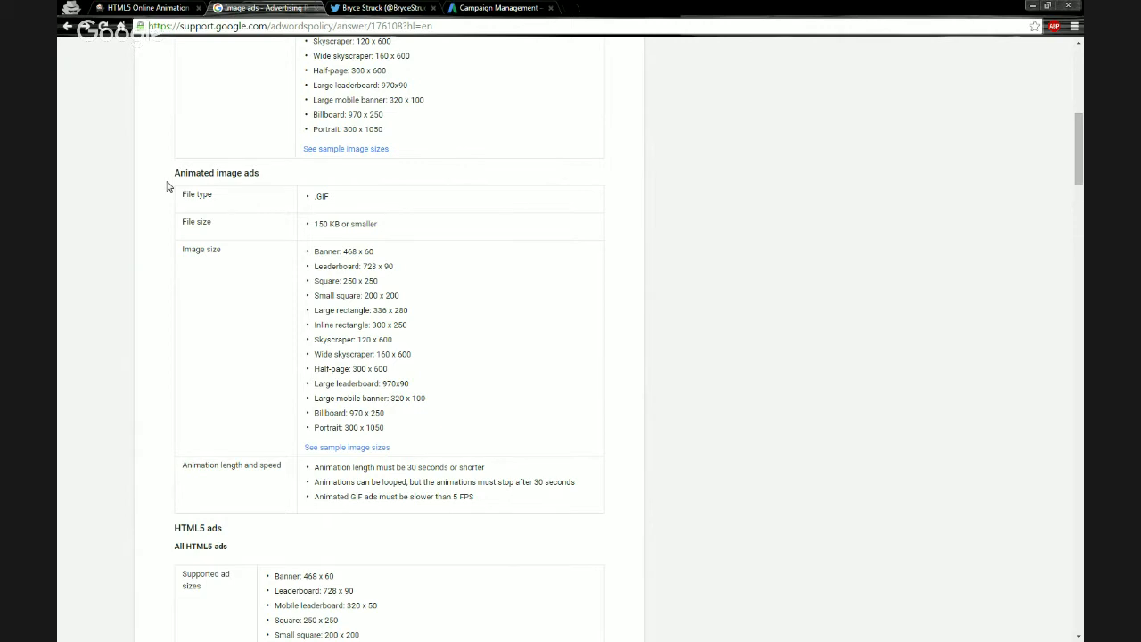
scroll(168, 186, down, 1)
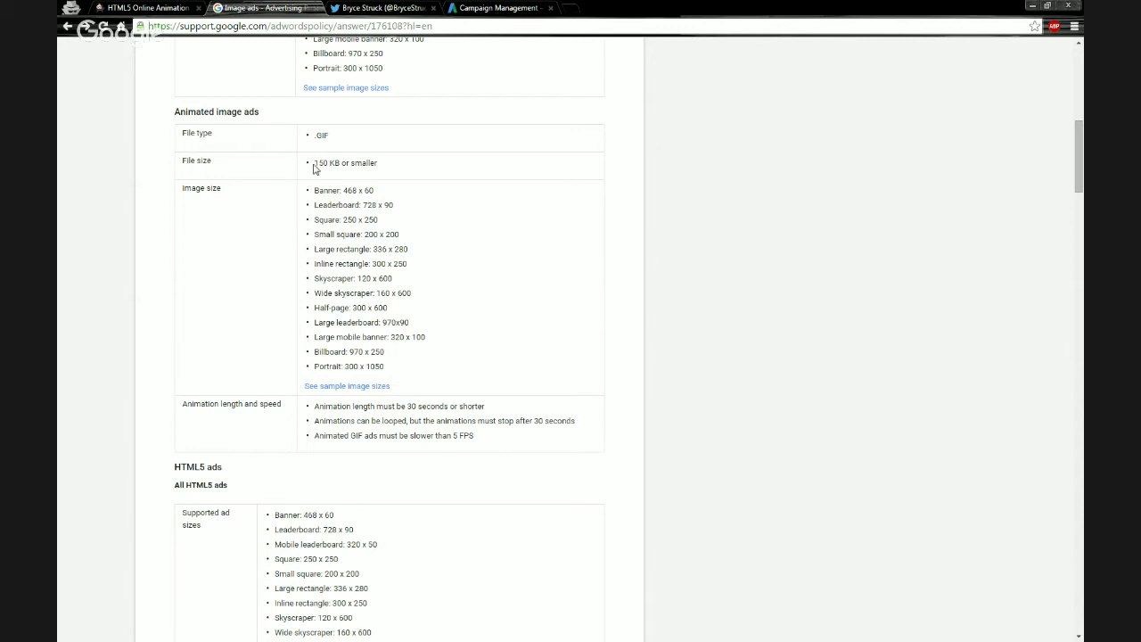
drag(314, 164, 330, 163)
click(270, 184)
drag(315, 164, 339, 164)
click(287, 178)
scroll(264, 298, down, 1)
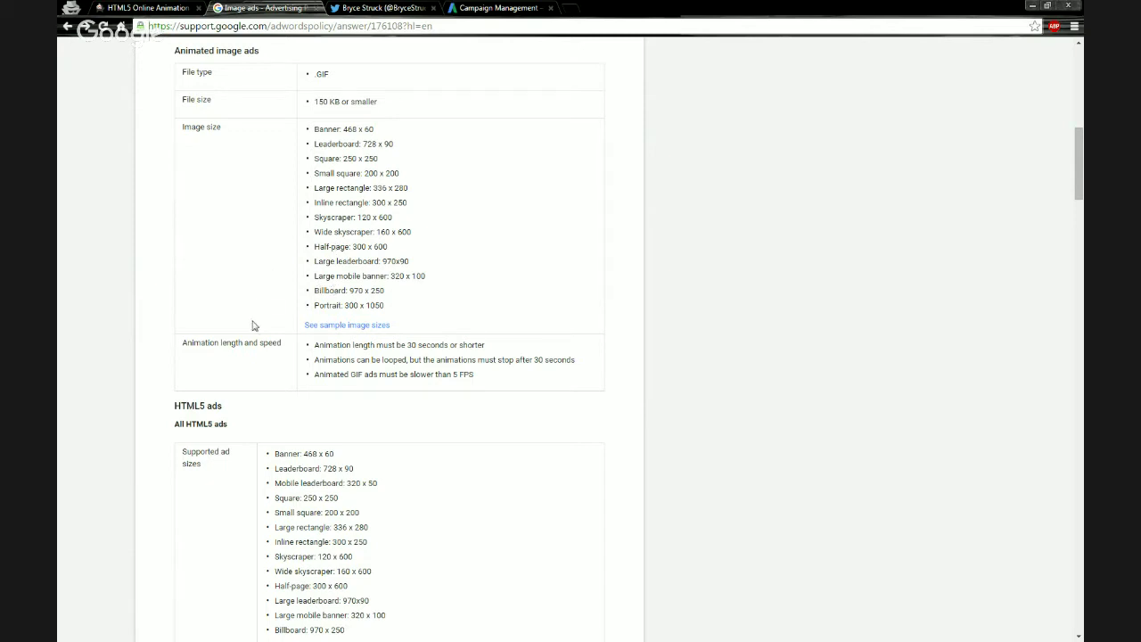
scroll(253, 358, down, 1)
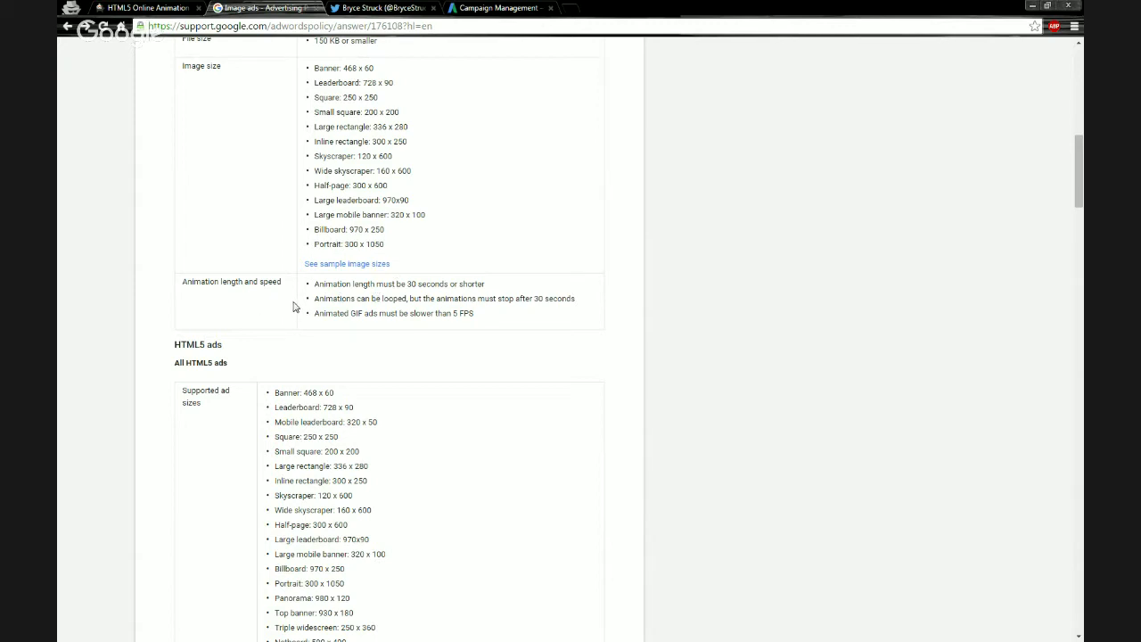
scroll(275, 270, up, 1)
drag(313, 101, 340, 101)
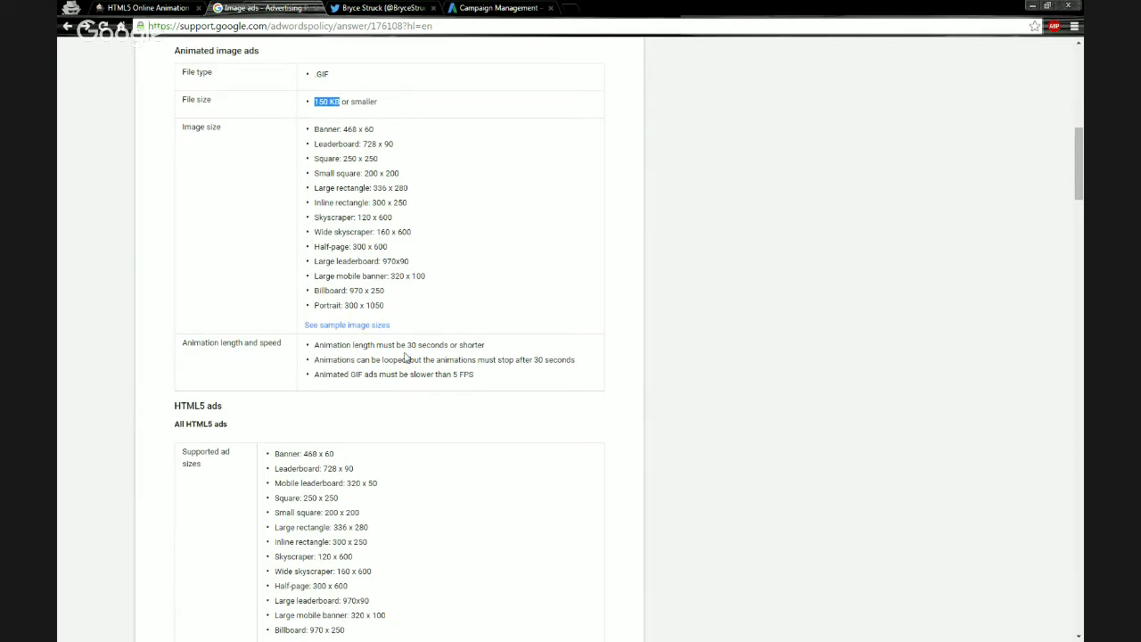
- Highlight the animation length, looping and frame rate rules for animated image ads, along with the file size limit
drag(407, 344, 417, 345)
scroll(315, 373, down, 1)
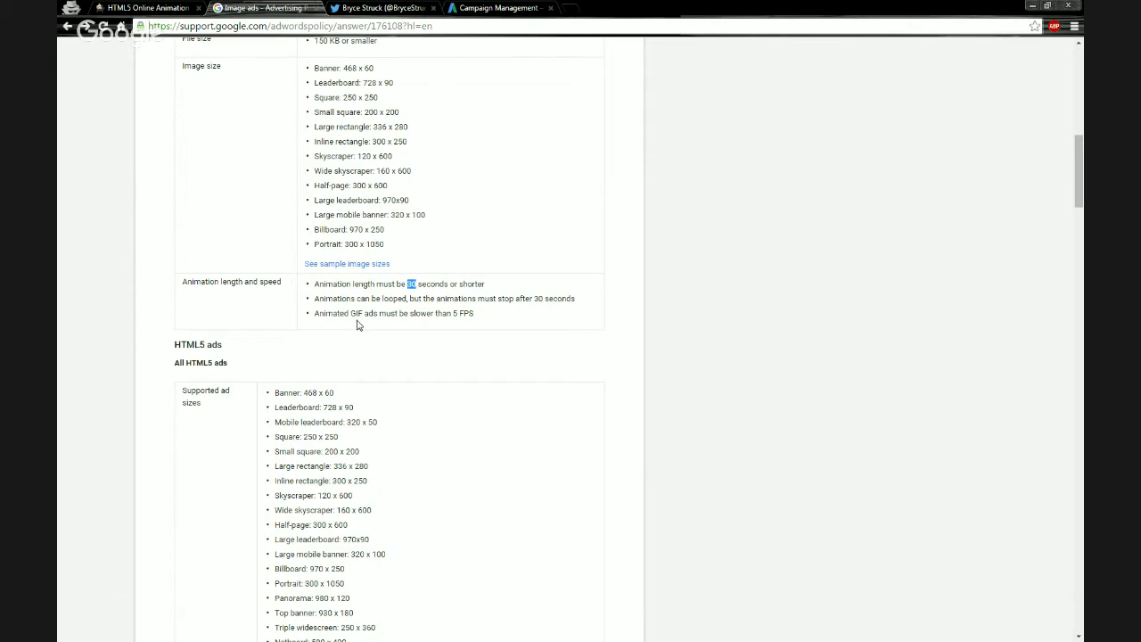
drag(457, 314, 474, 315)
click(475, 311)
drag(454, 313, 472, 313)
scroll(368, 279, up, 1)
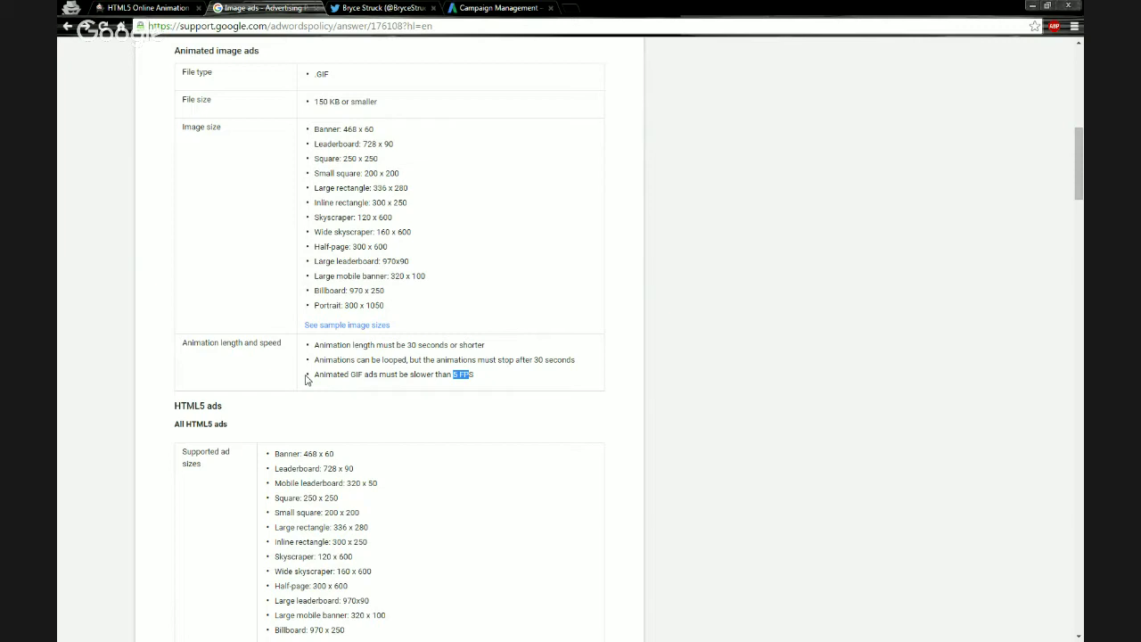
click(388, 363)
drag(313, 345, 492, 377)
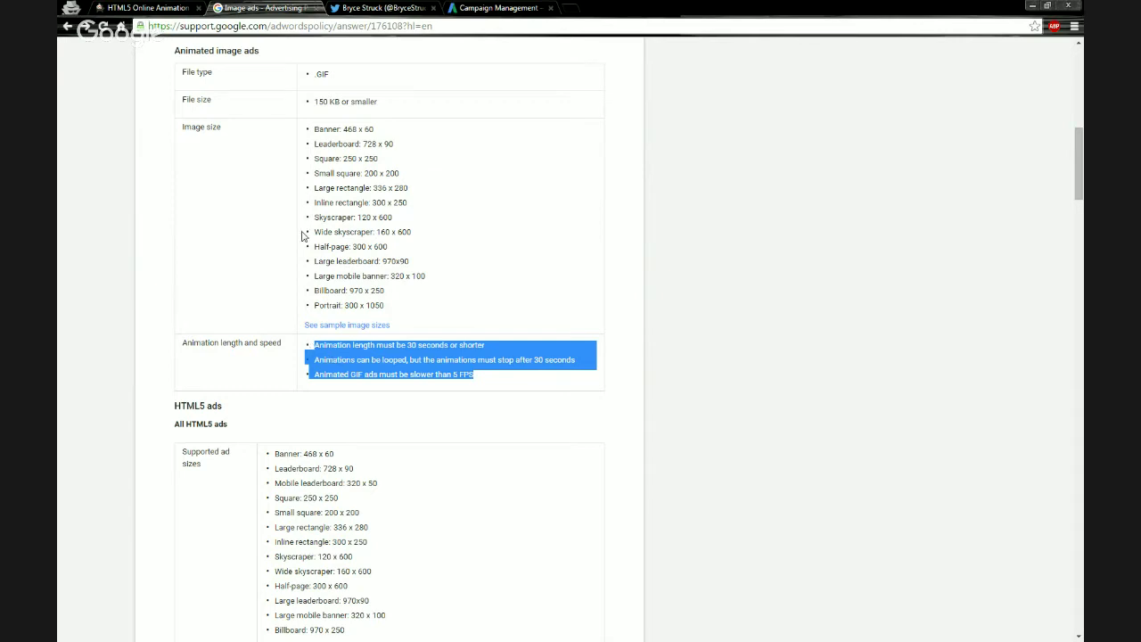
drag(314, 102, 340, 102)
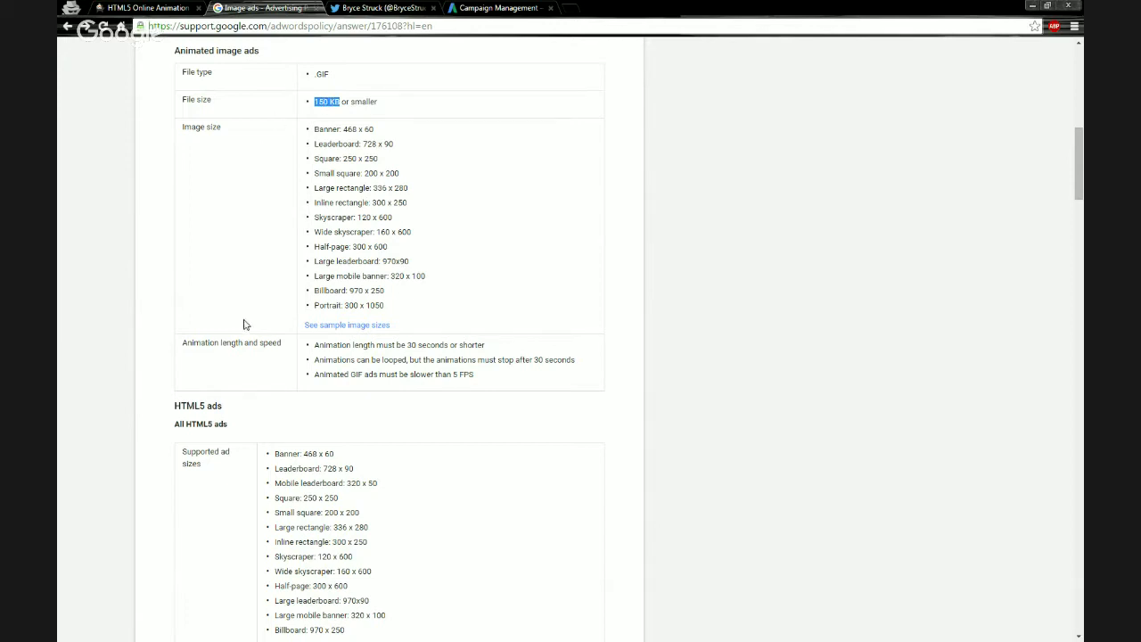
- Examine the supported ad sizes for HTML5 ads and highlight their supported file size
scroll(246, 325, down, 1)
scroll(245, 325, down, 1)
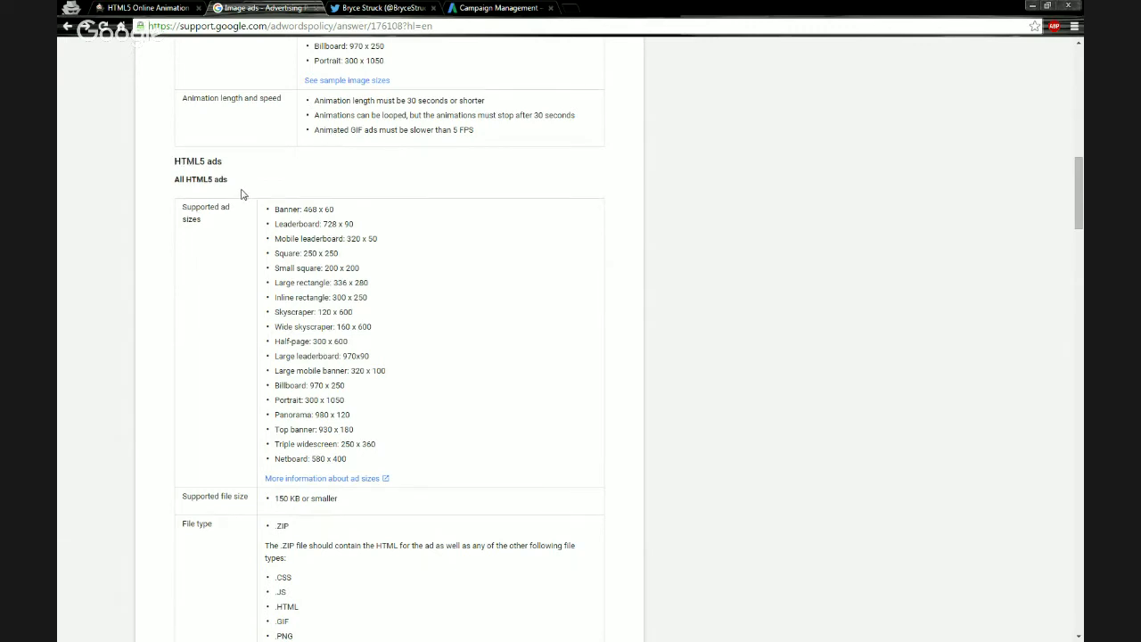
scroll(241, 194, down, 1)
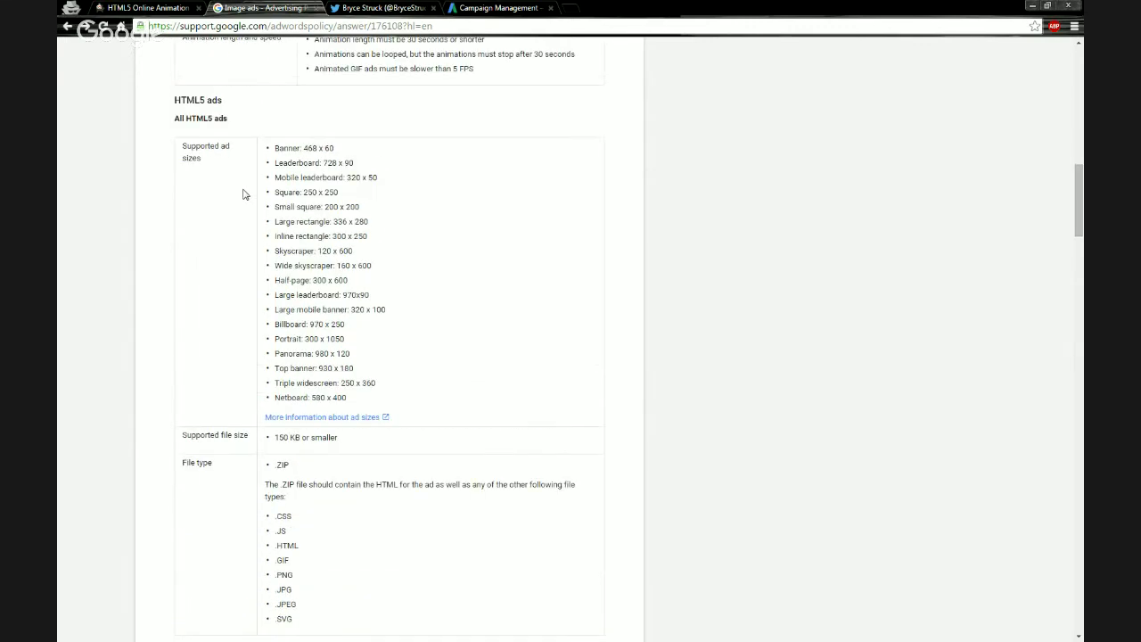
scroll(233, 188, up, 1)
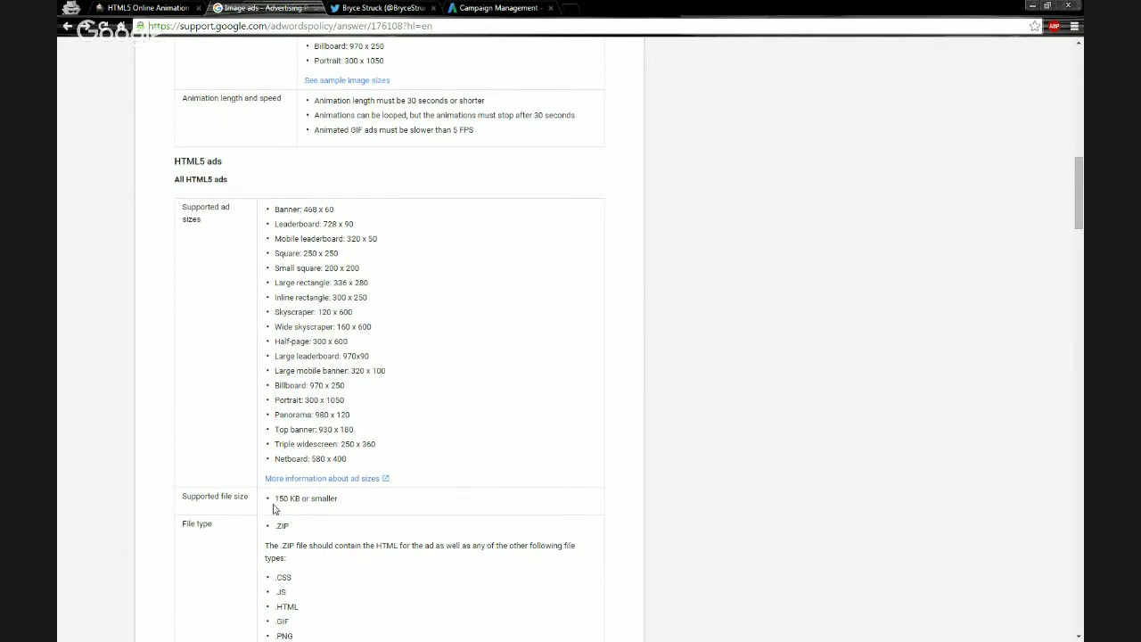
drag(275, 500, 300, 498)
click(325, 493)
- Review the file types allowed inside the .ZIP package for HTML5 ads
scroll(249, 394, down, 3)
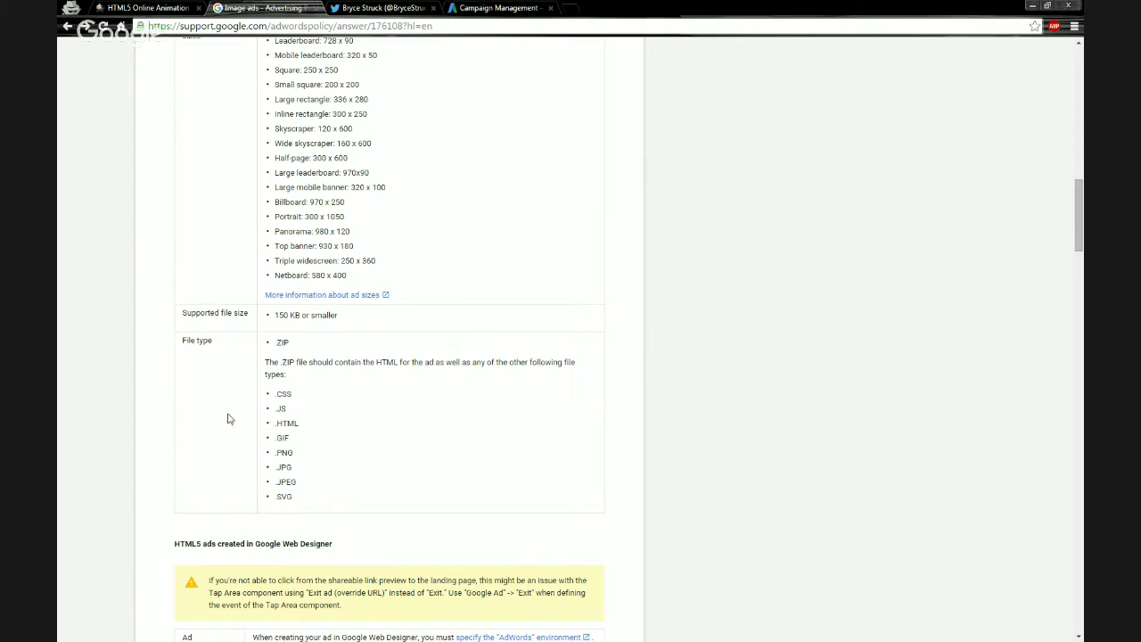
scroll(228, 418, down, 1)
scroll(228, 416, up, 1)
scroll(232, 367, up, 1)
scroll(235, 335, up, 1)
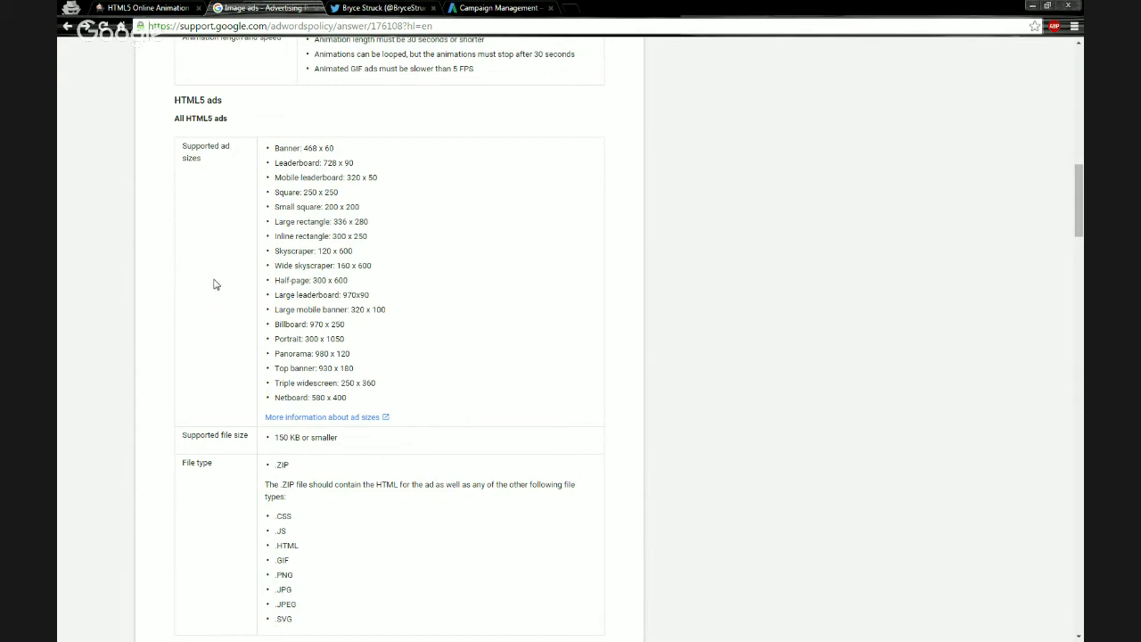
- Skim the Google Web Designer and other HTML5 ad requirements, and return to the start of the policy's technical requirements
scroll(214, 285, down, 5)
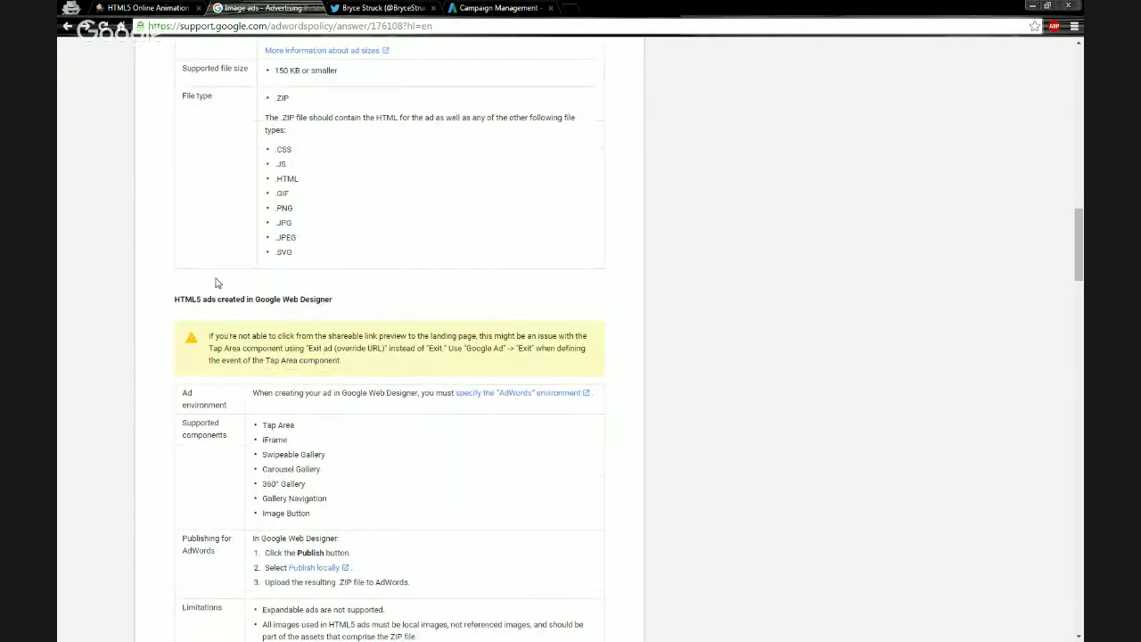
scroll(216, 279, down, 3)
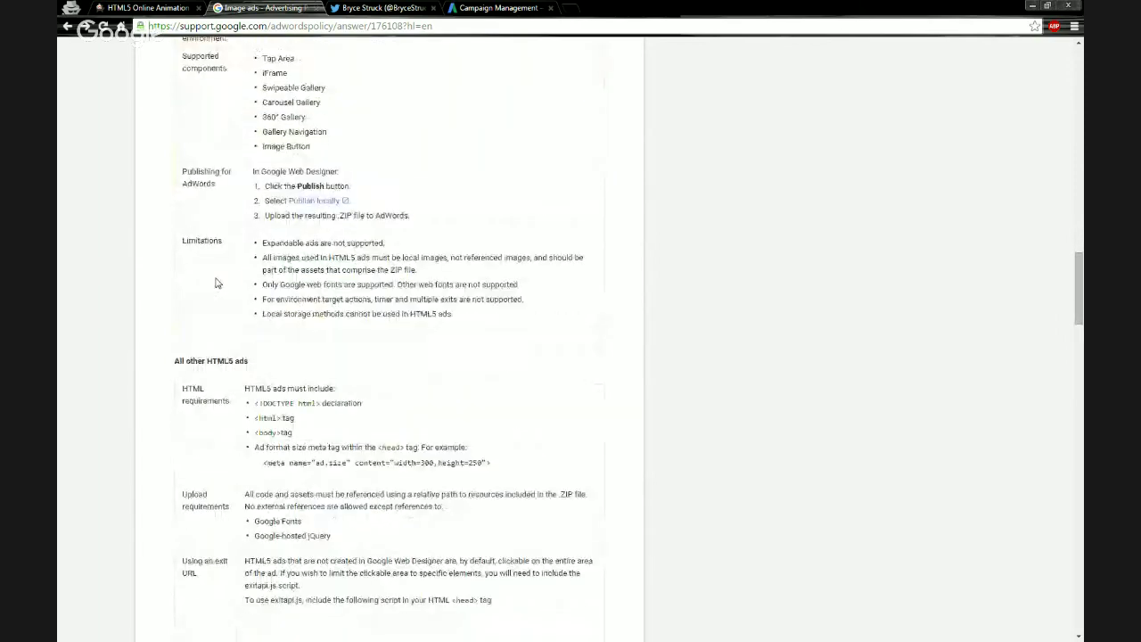
scroll(217, 284, up, 2)
scroll(216, 282, up, 2)
scroll(215, 282, up, 4)
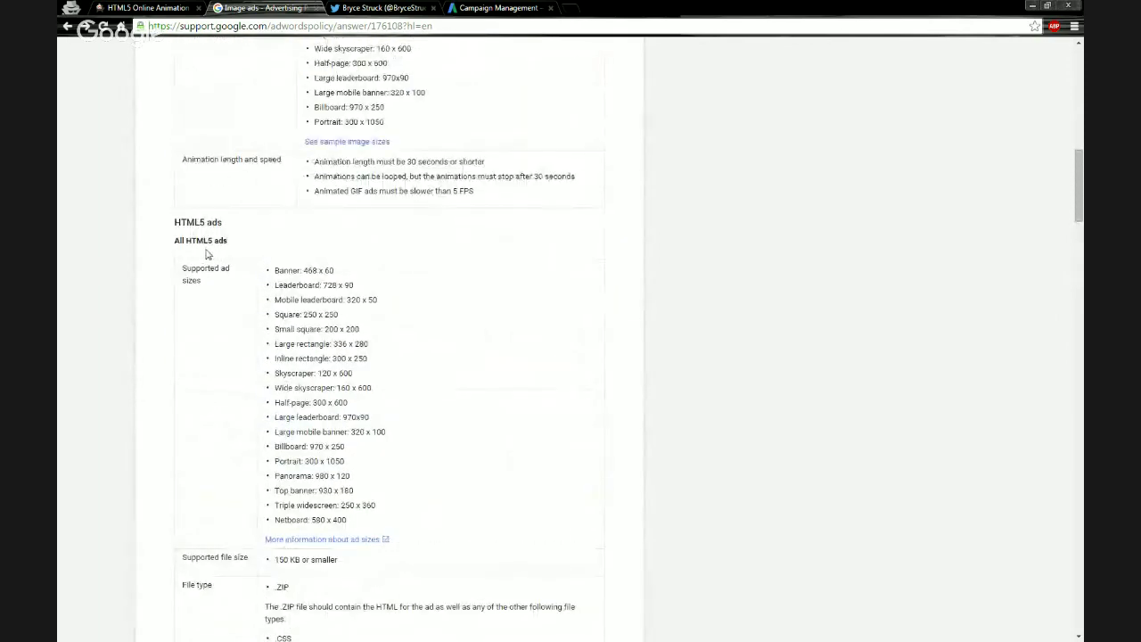
scroll(196, 241, up, 3)
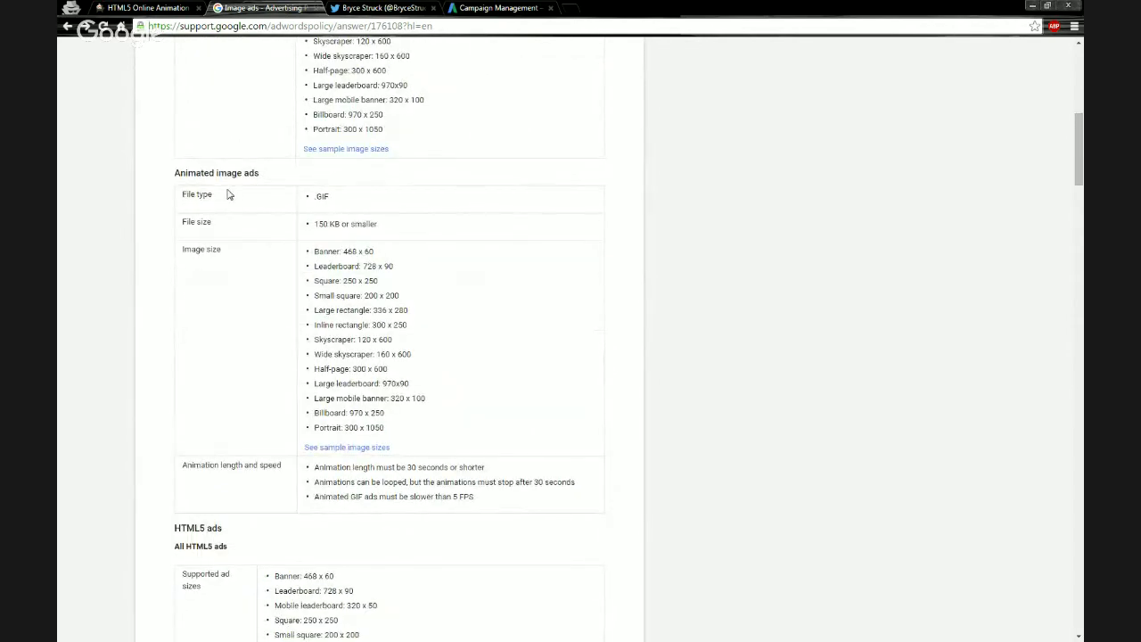
scroll(227, 194, up, 3)
scroll(219, 268, up, 2)
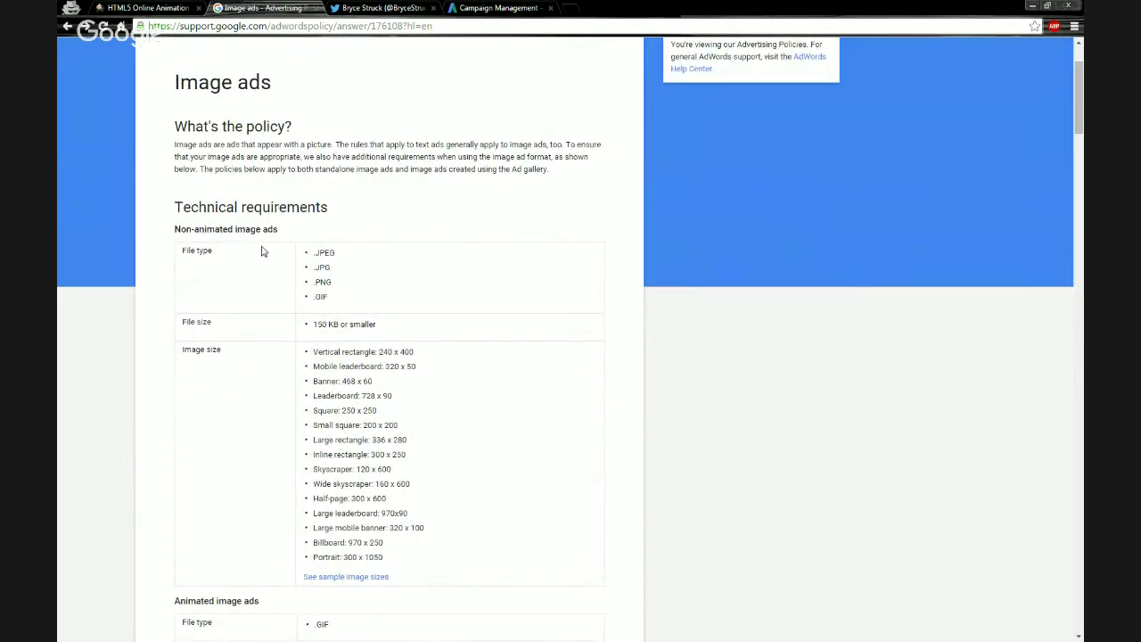
- Switch to the Animatron site and create a new animation project in the editor
click(152, 10)
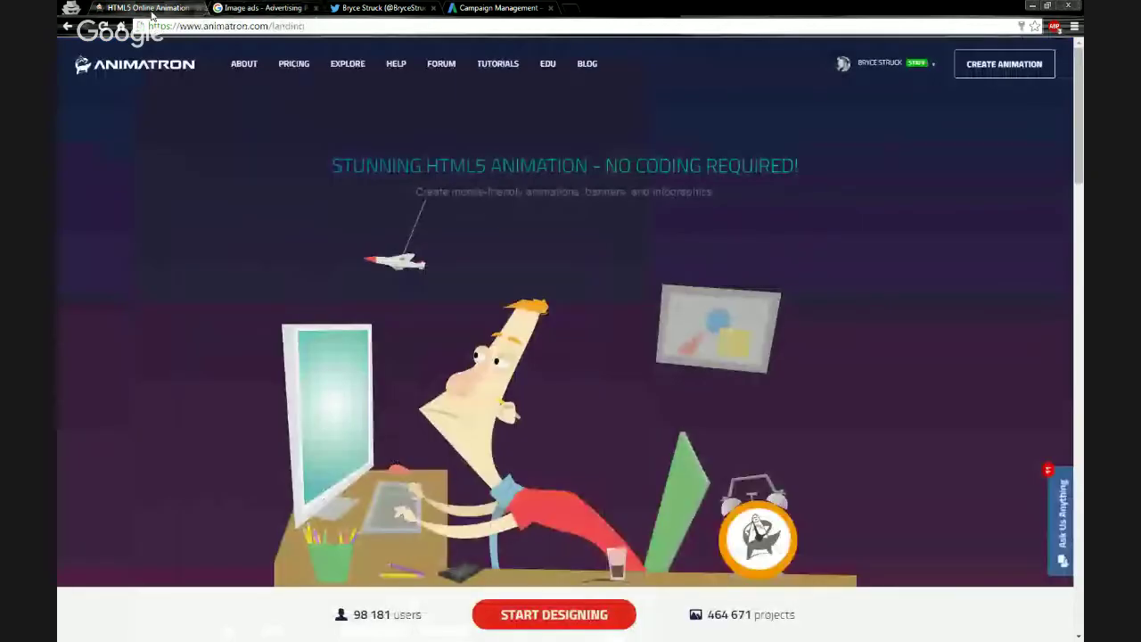
mouse_move(903, 79)
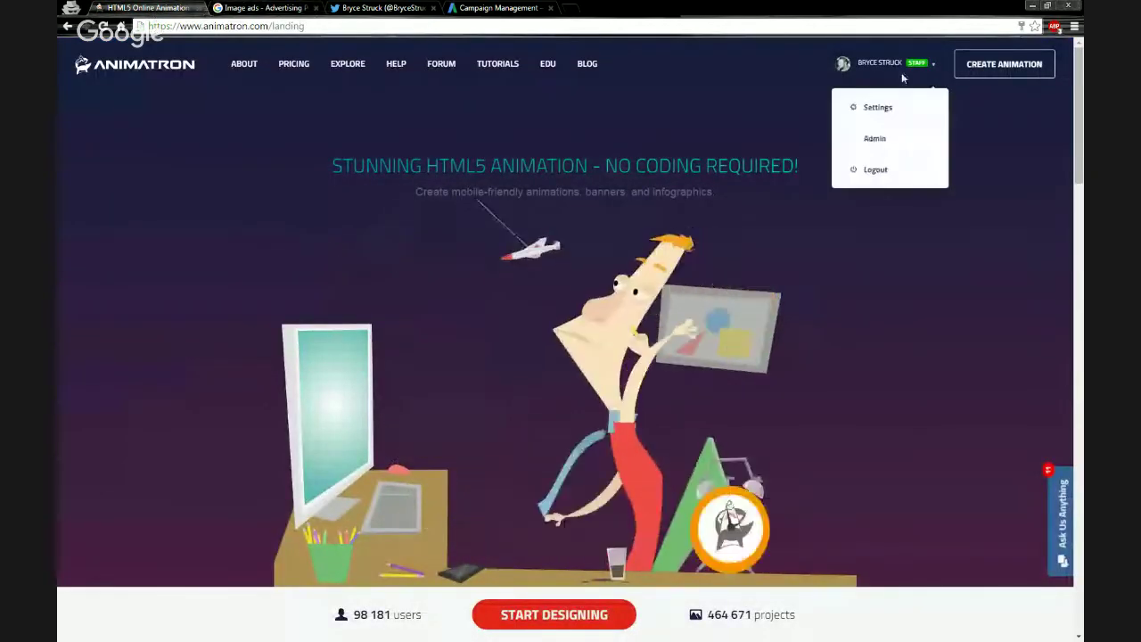
click(967, 73)
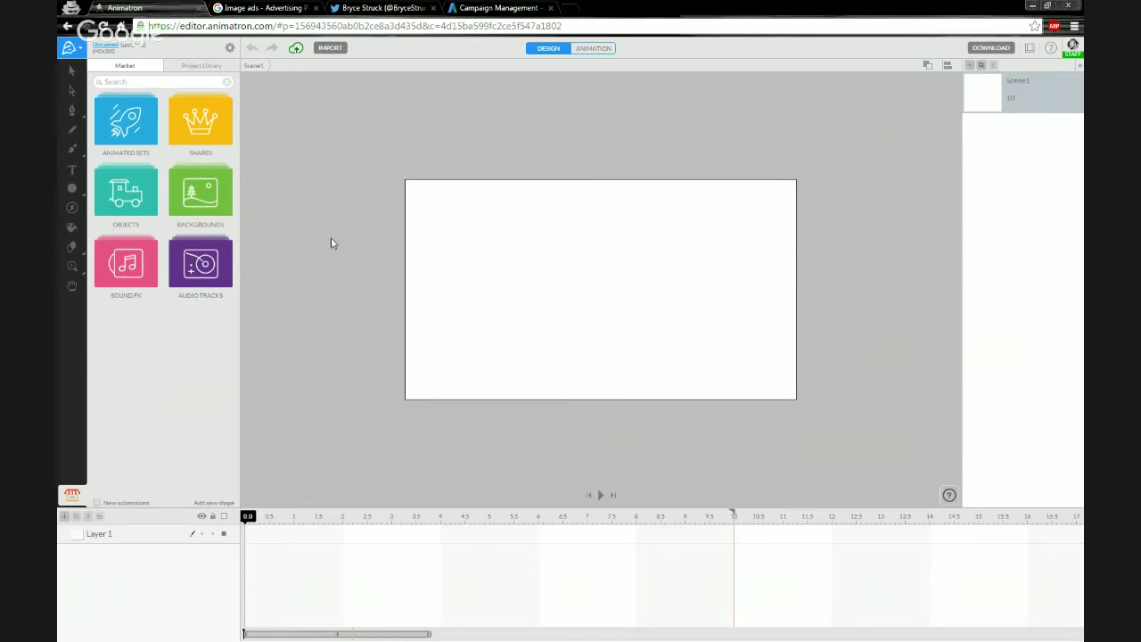
- Open the existing project Web Banner Ad Template 01 from the second page of saved projects
click(76, 50)
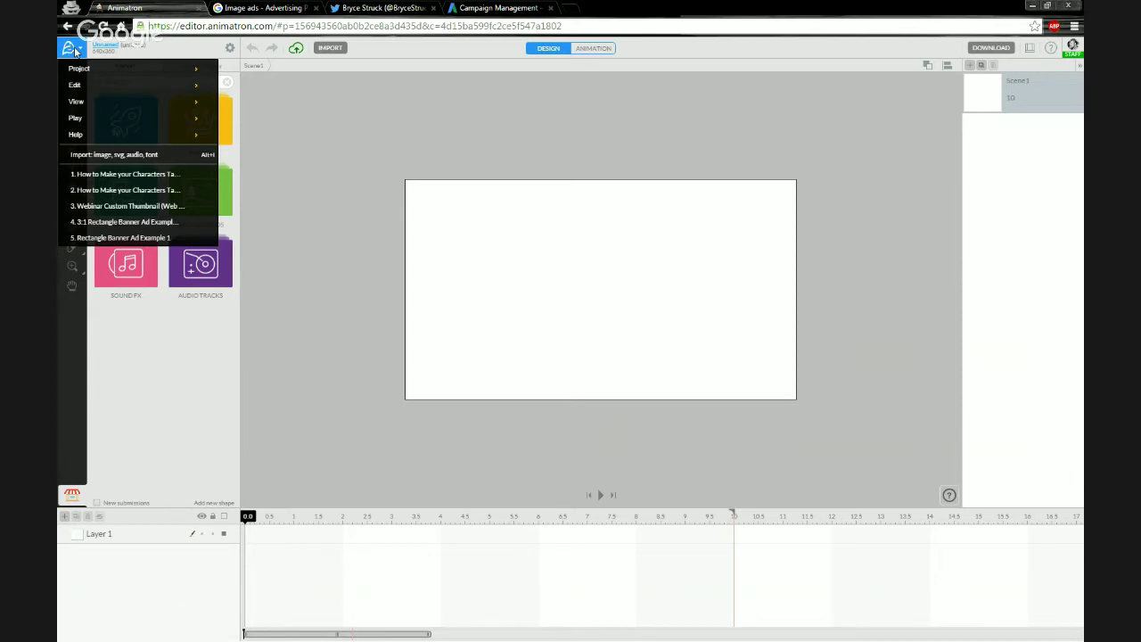
mouse_move(77, 67)
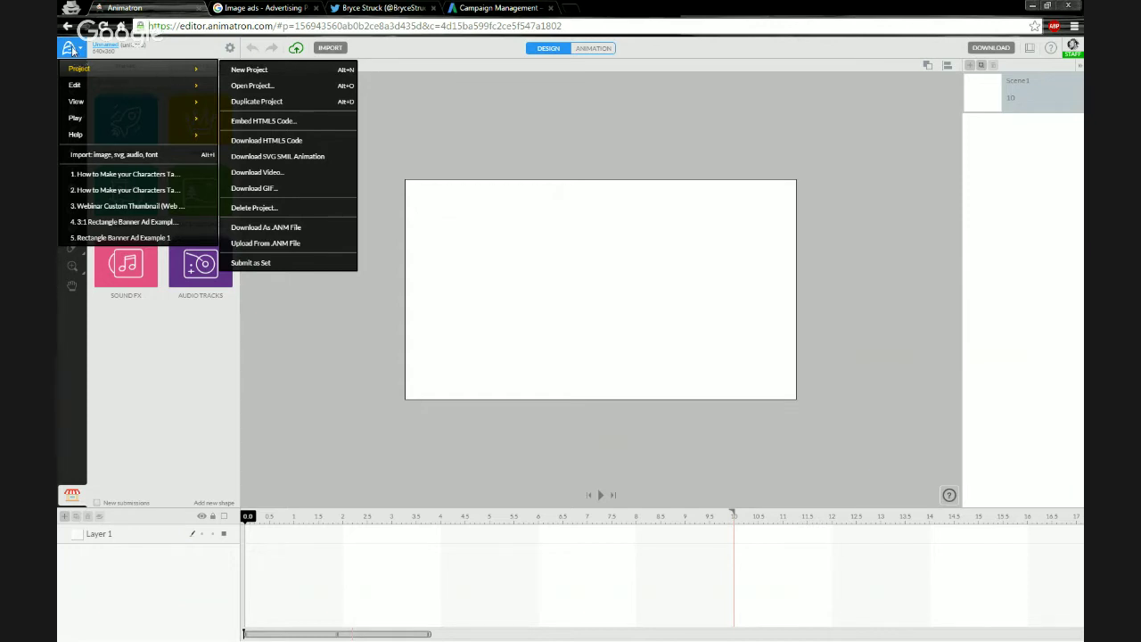
click(75, 53)
click(73, 51)
mouse_move(82, 72)
click(265, 87)
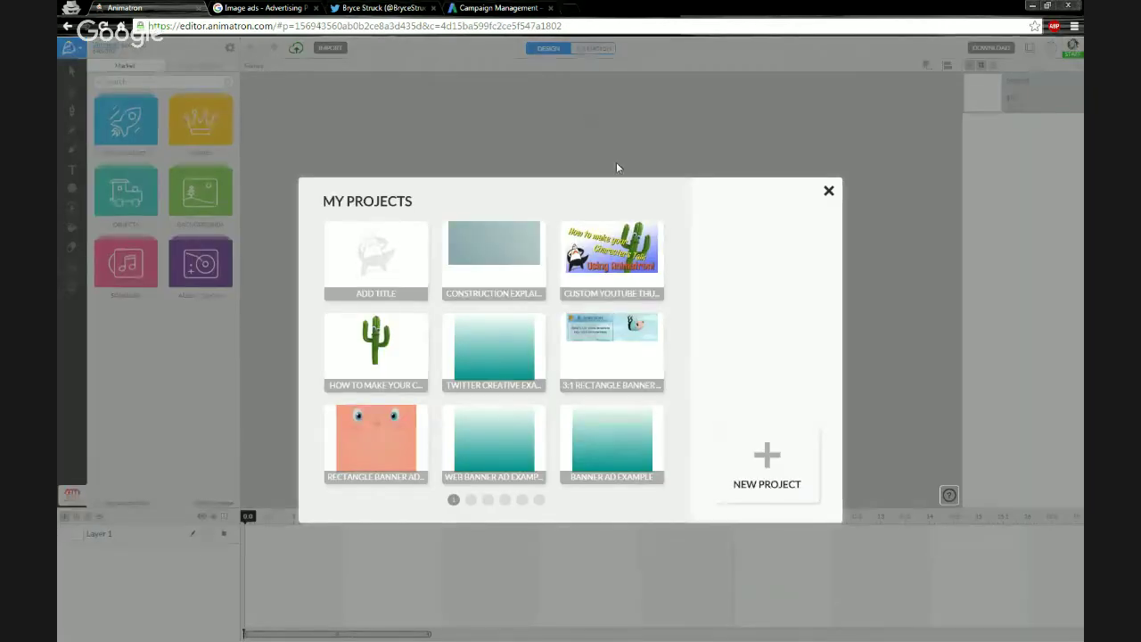
click(470, 501)
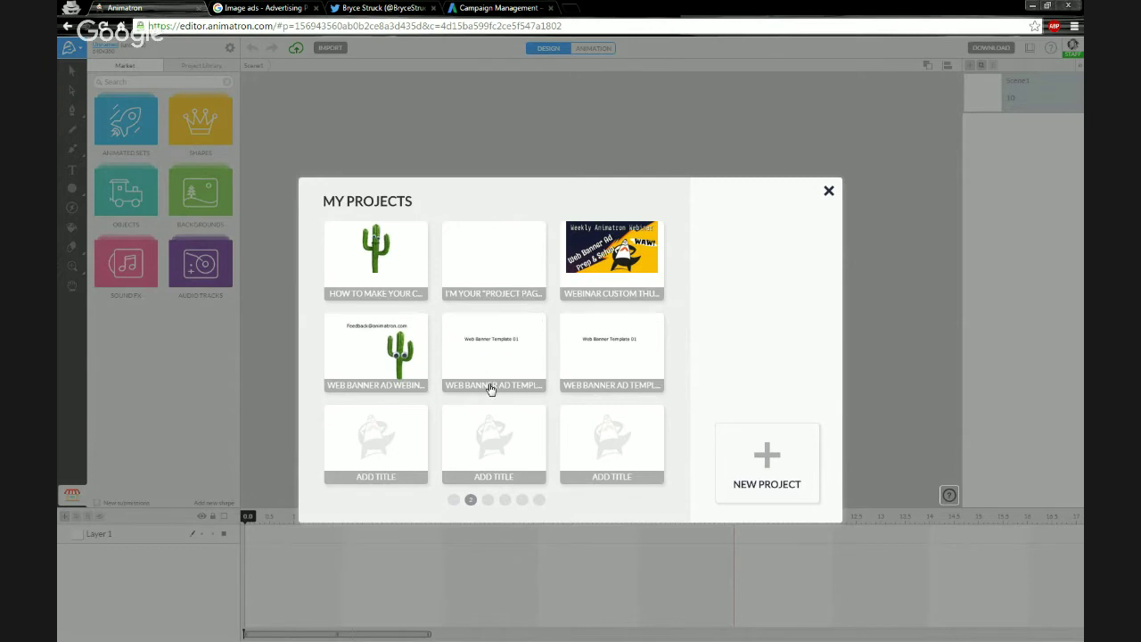
click(600, 353)
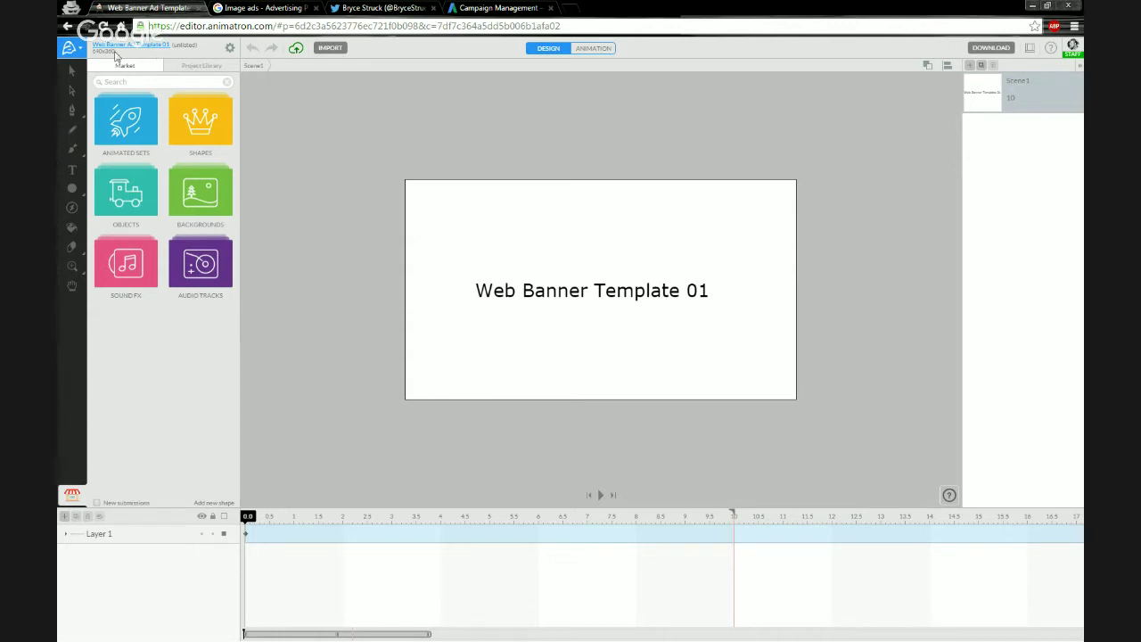
- Place the banner-sizes.gif chart from the project library on the canvas and examine the standard banner dimensions up close
click(231, 49)
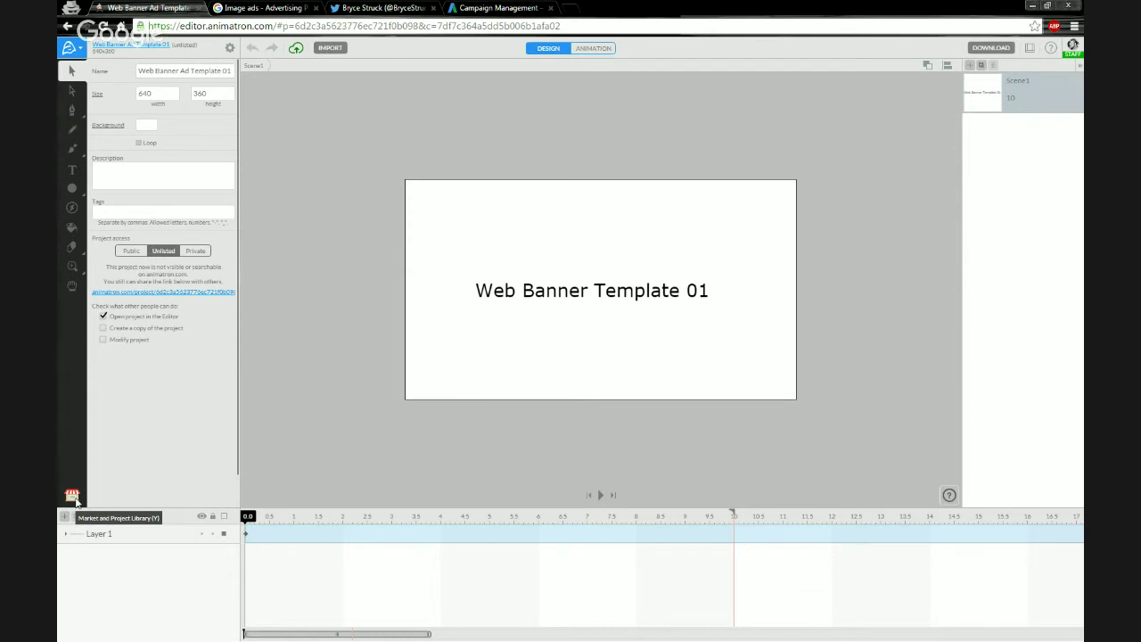
click(72, 496)
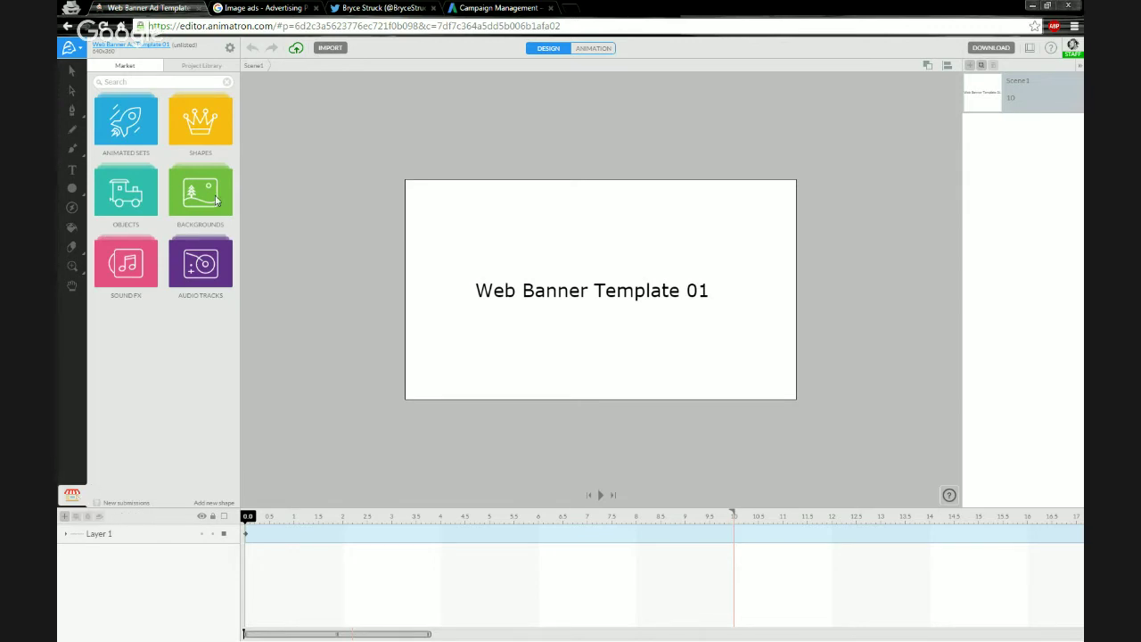
click(184, 69)
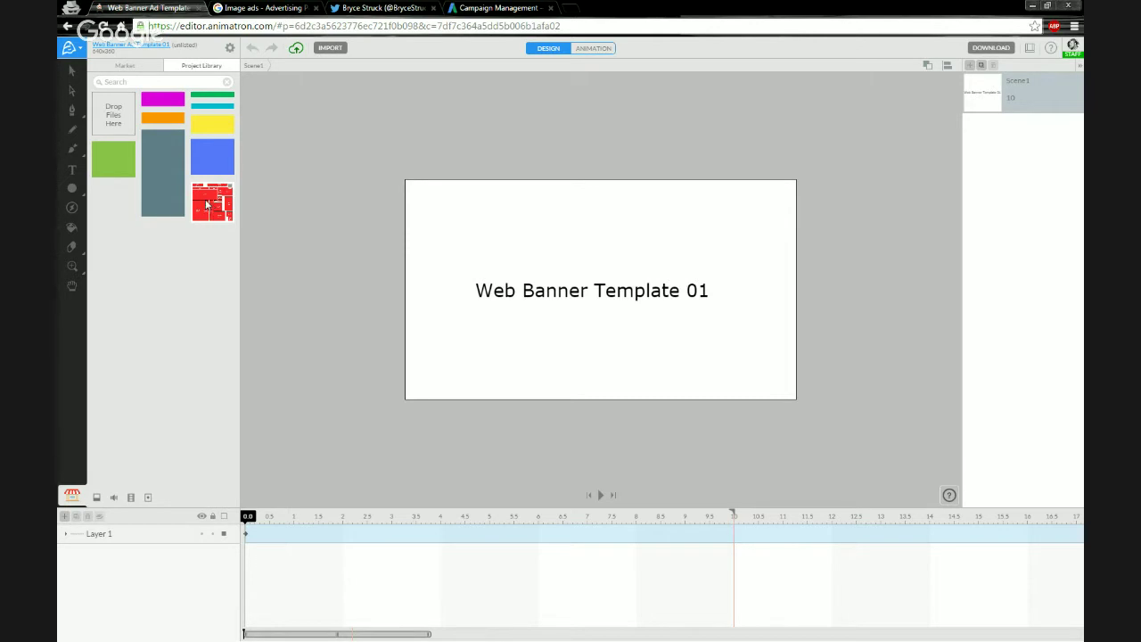
drag(208, 207, 619, 300)
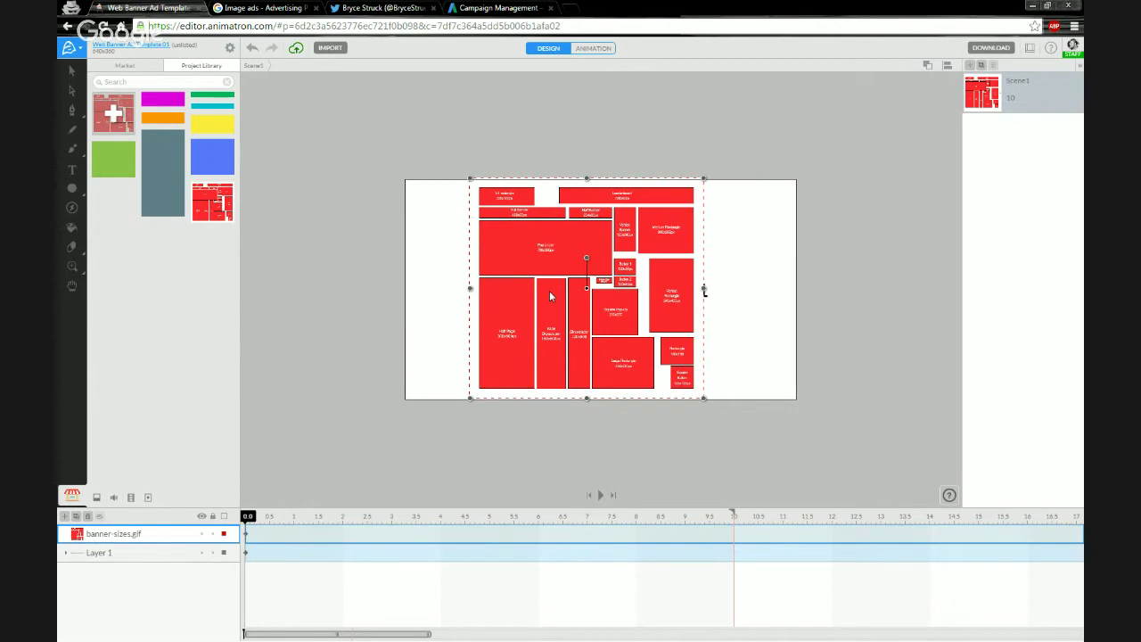
scroll(610, 319, up, 3)
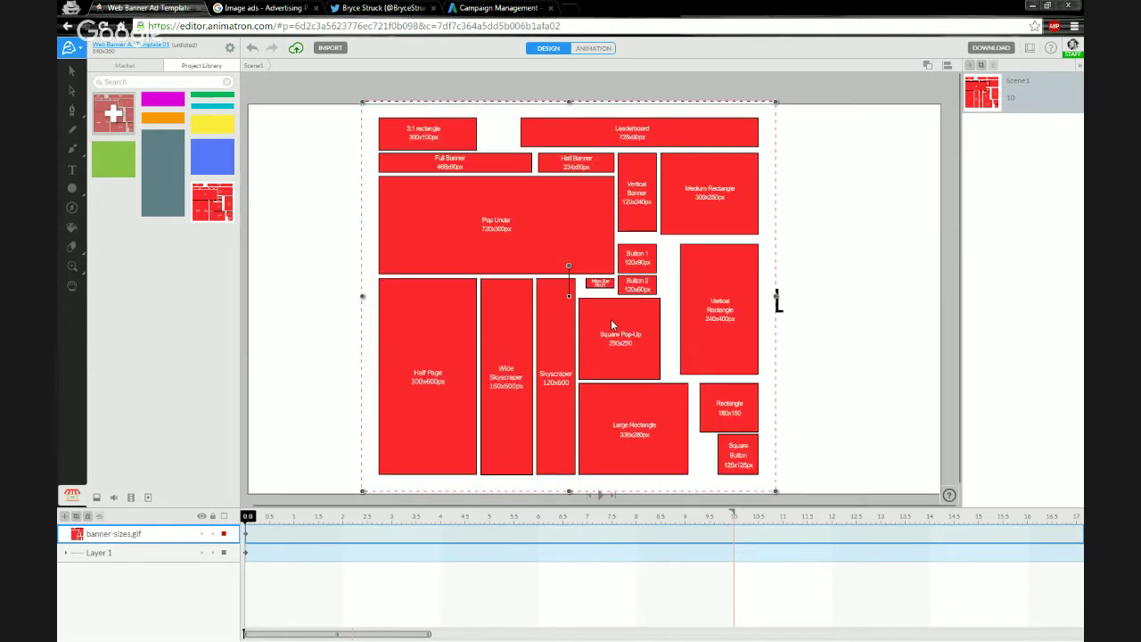
scroll(610, 319, up, 2)
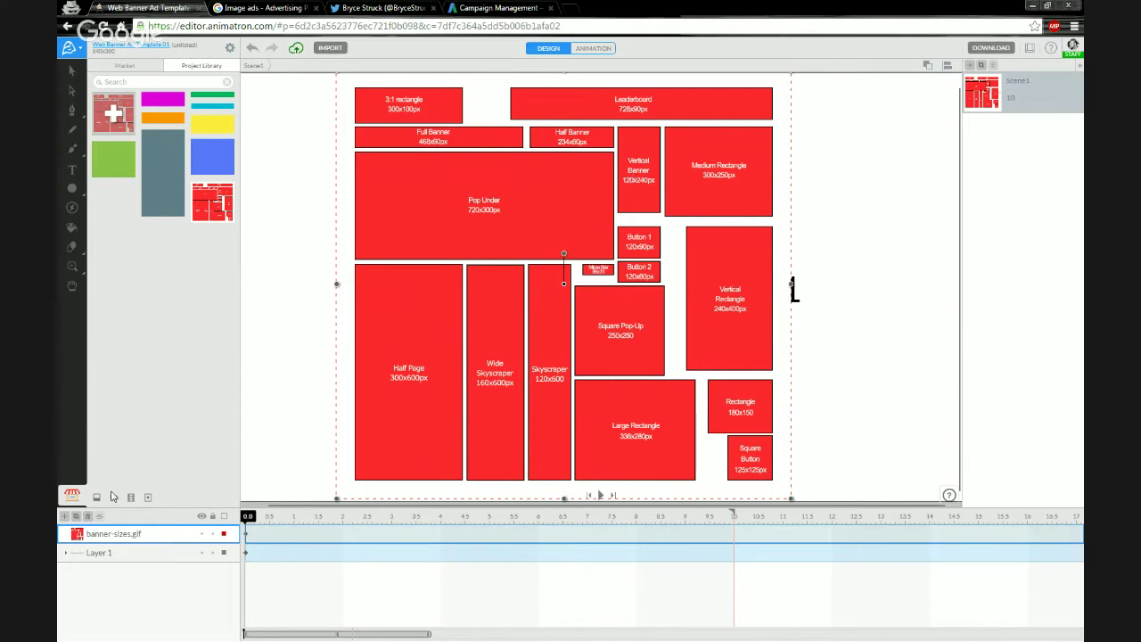
- Delete the banner-sizes.gif layer from the scene and recentre the canvas
click(87, 517)
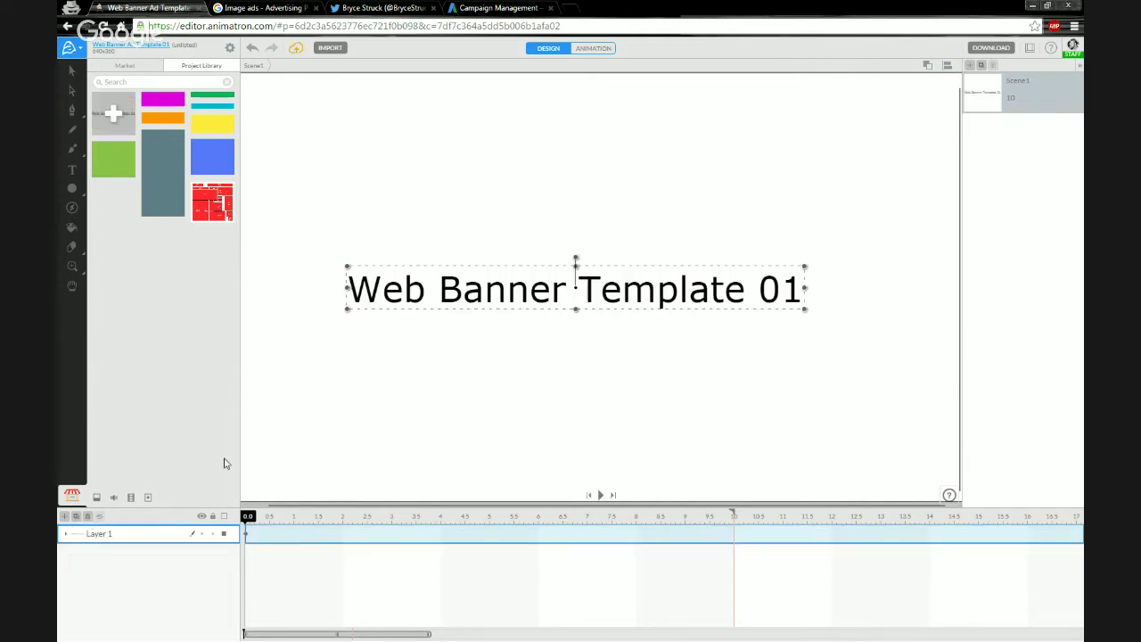
click(420, 380)
scroll(420, 377, down, 2)
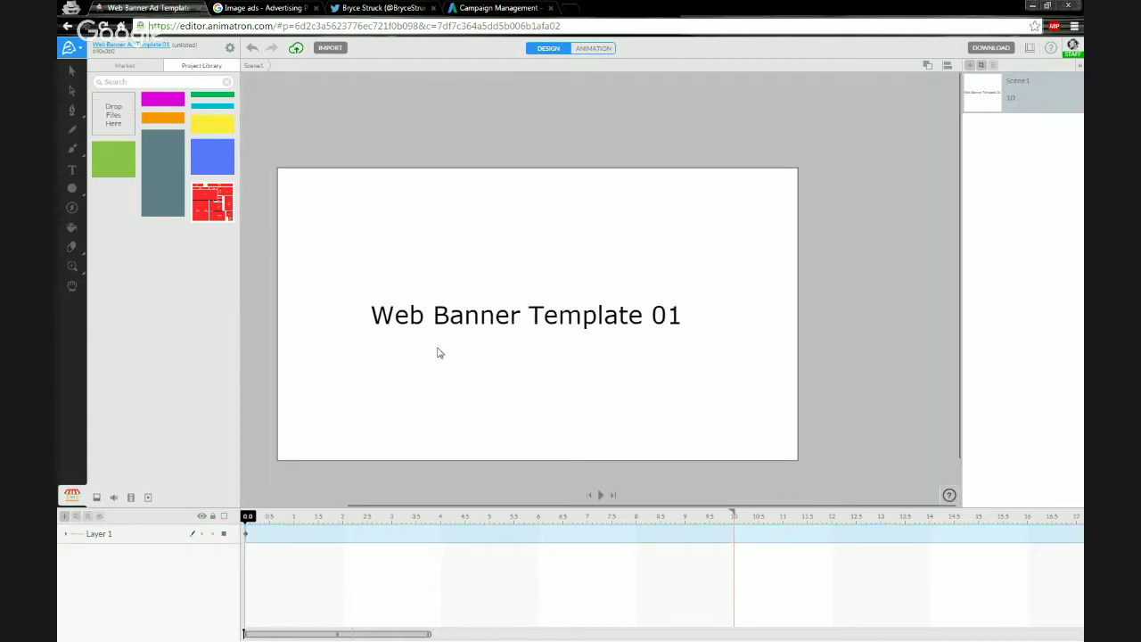
drag(408, 369, 450, 337)
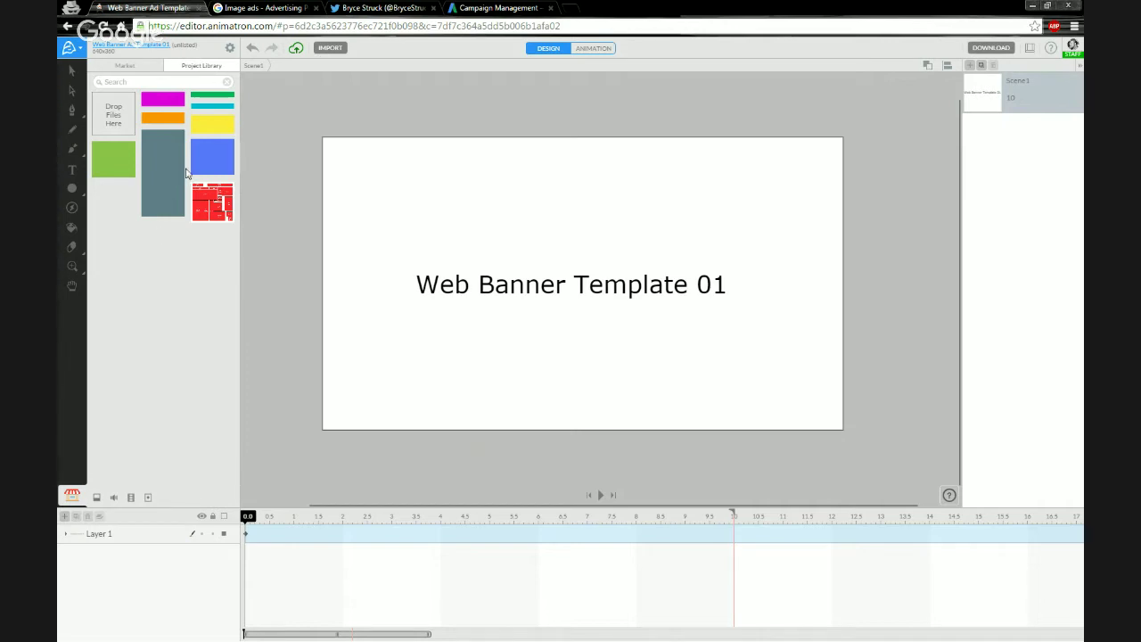
- Set the project size to 300 wide by 250 high in the project settings
click(230, 49)
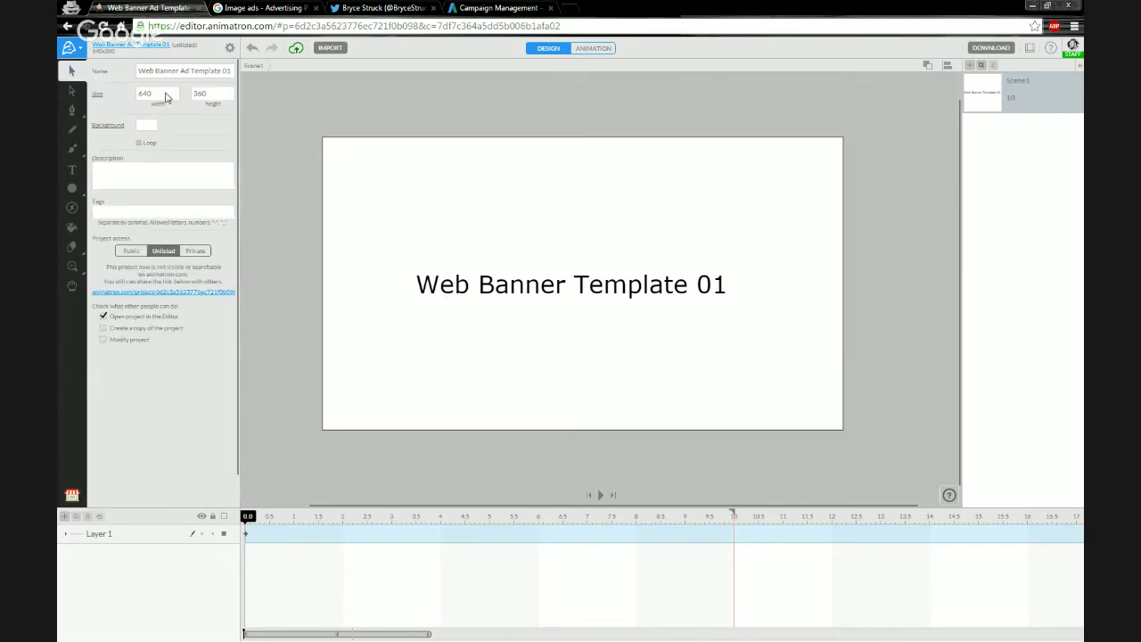
click(166, 96)
text(300)
key(Tab)
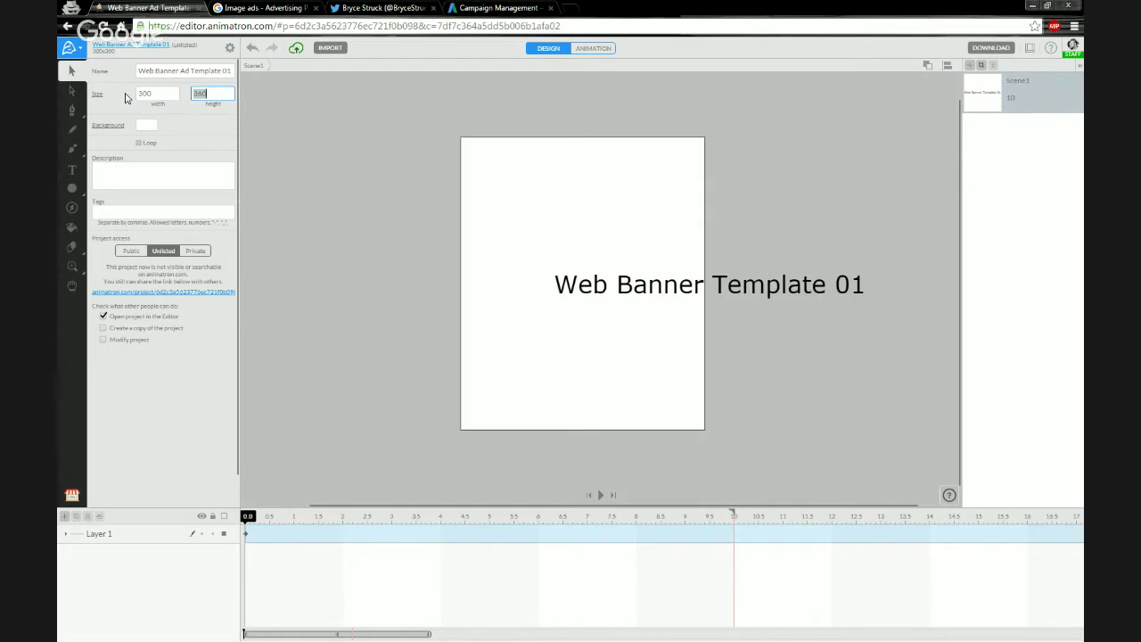
text(250)
click(126, 98)
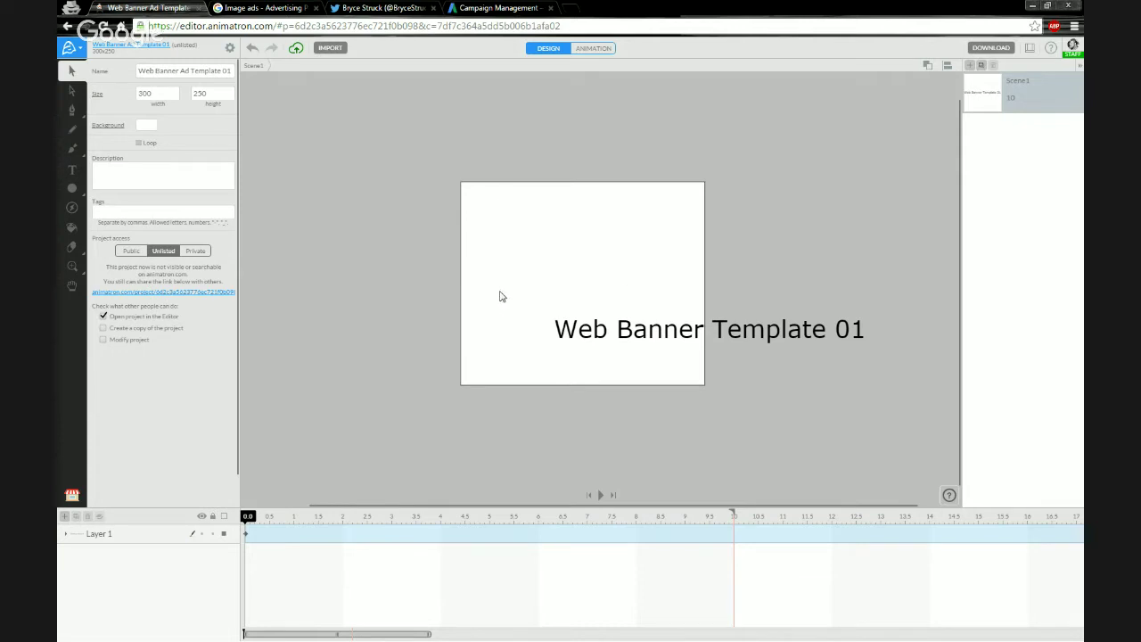
- Delete the "Web Banner Template 01" text from the scene and return to the project settings
click(584, 333)
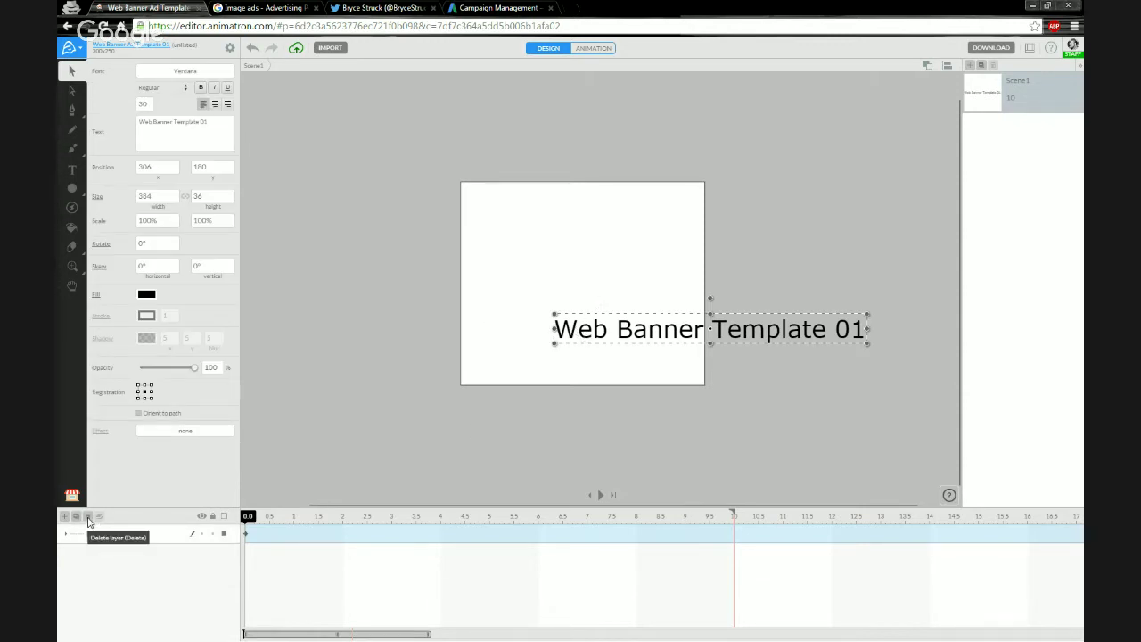
click(88, 523)
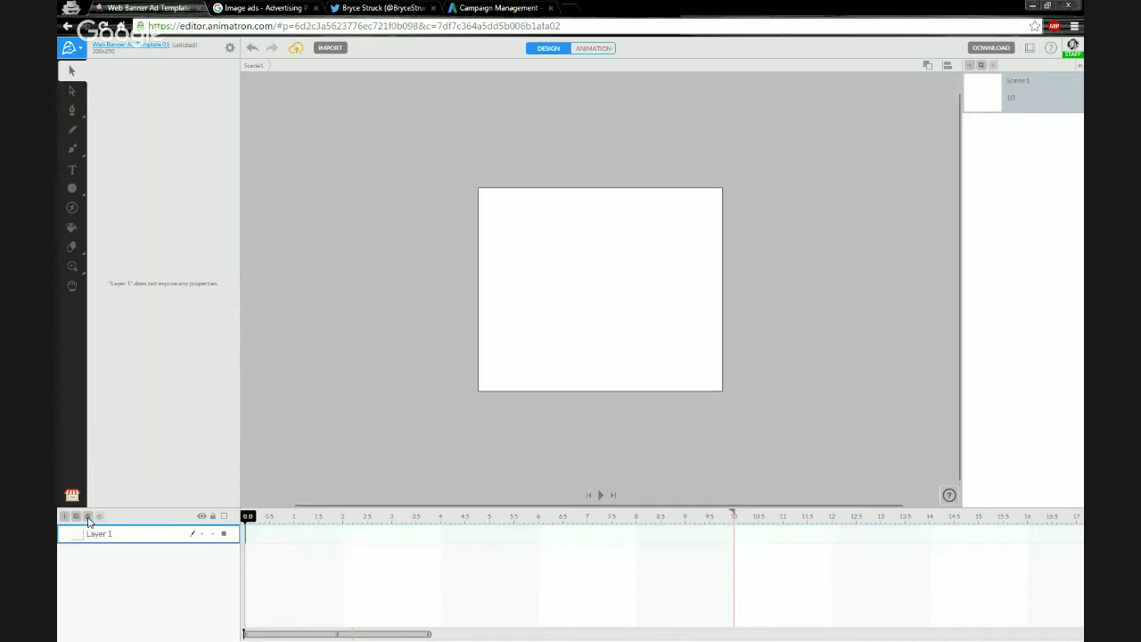
click(400, 330)
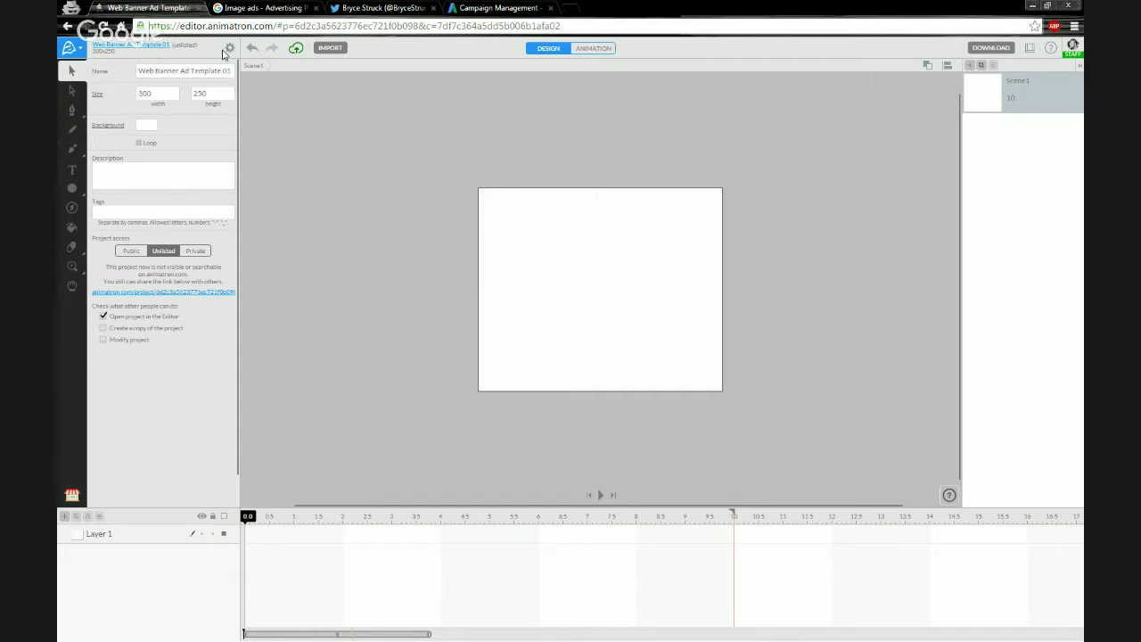
- Turn on the palette view for the project background and set a solid cyan colour, 33FFFF
click(147, 126)
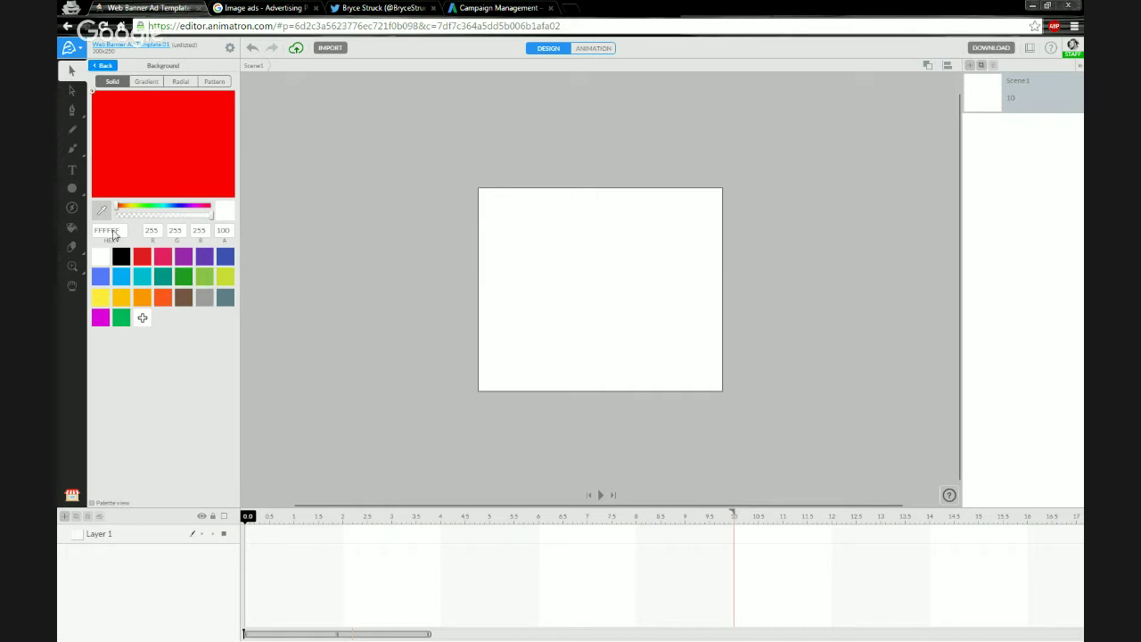
click(93, 505)
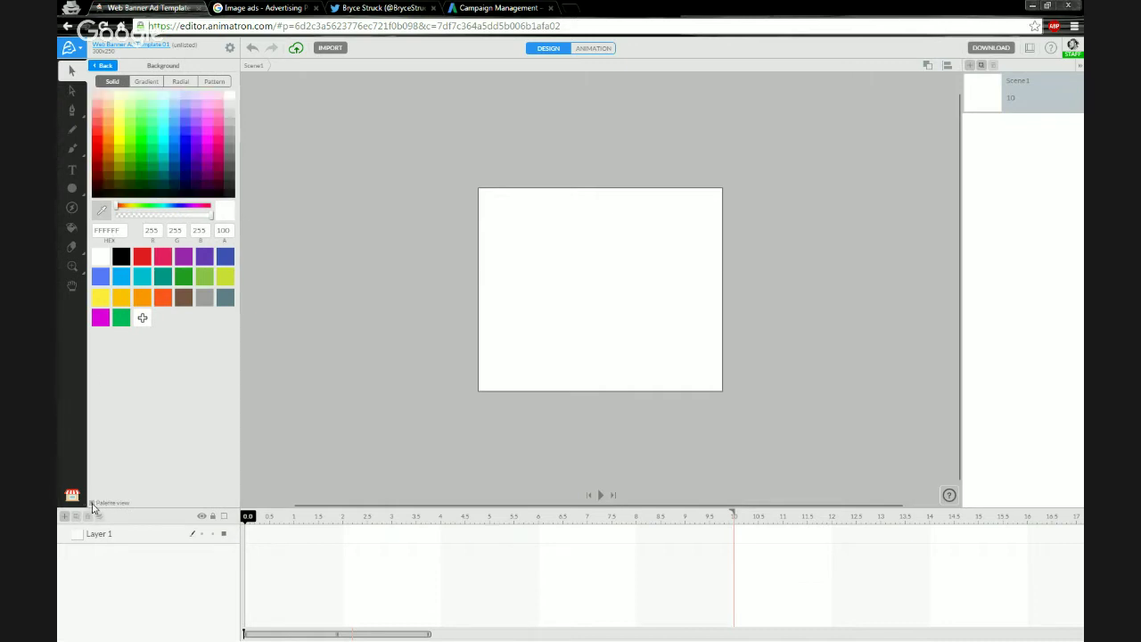
click(150, 143)
click(138, 143)
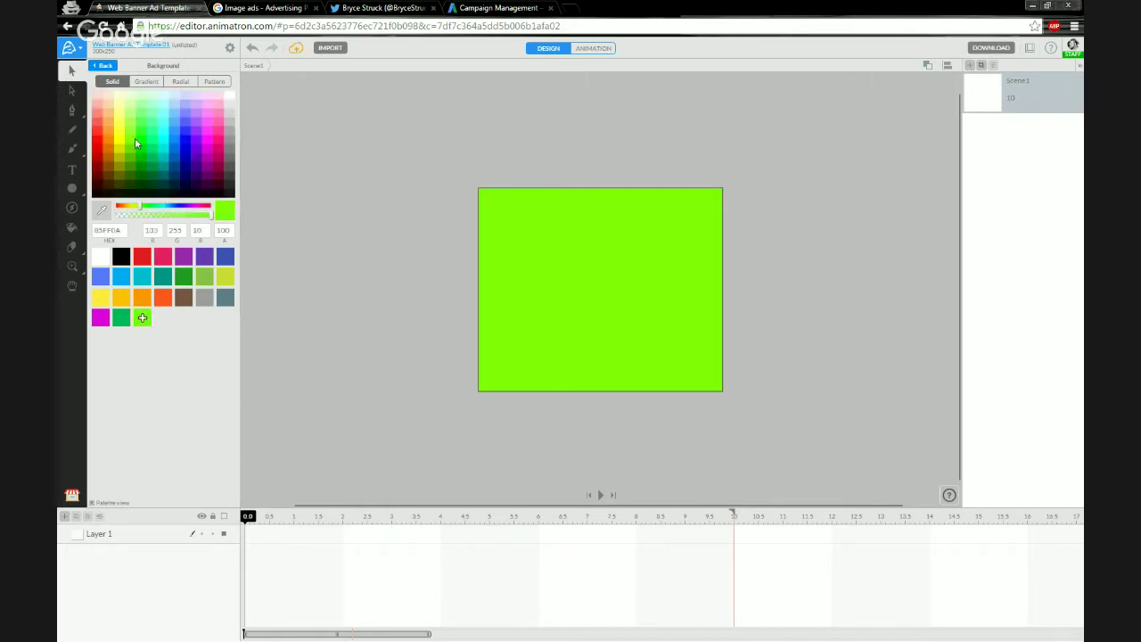
click(165, 135)
- Try a cyan-to-black gradient on the background, and return it to solid white, FFFFFF
click(148, 82)
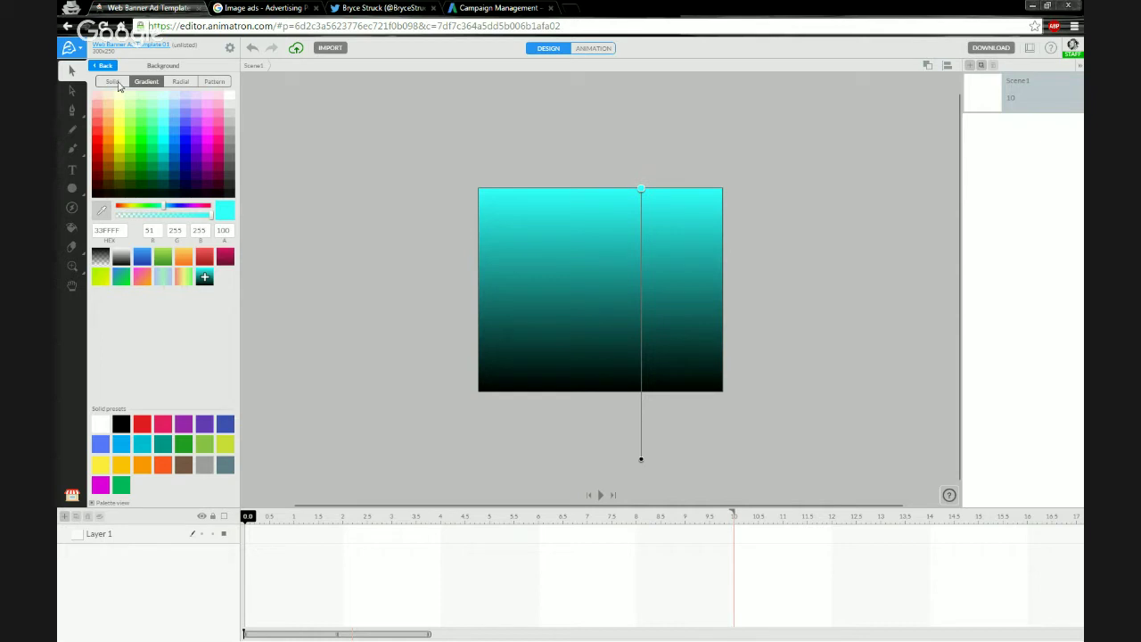
click(114, 82)
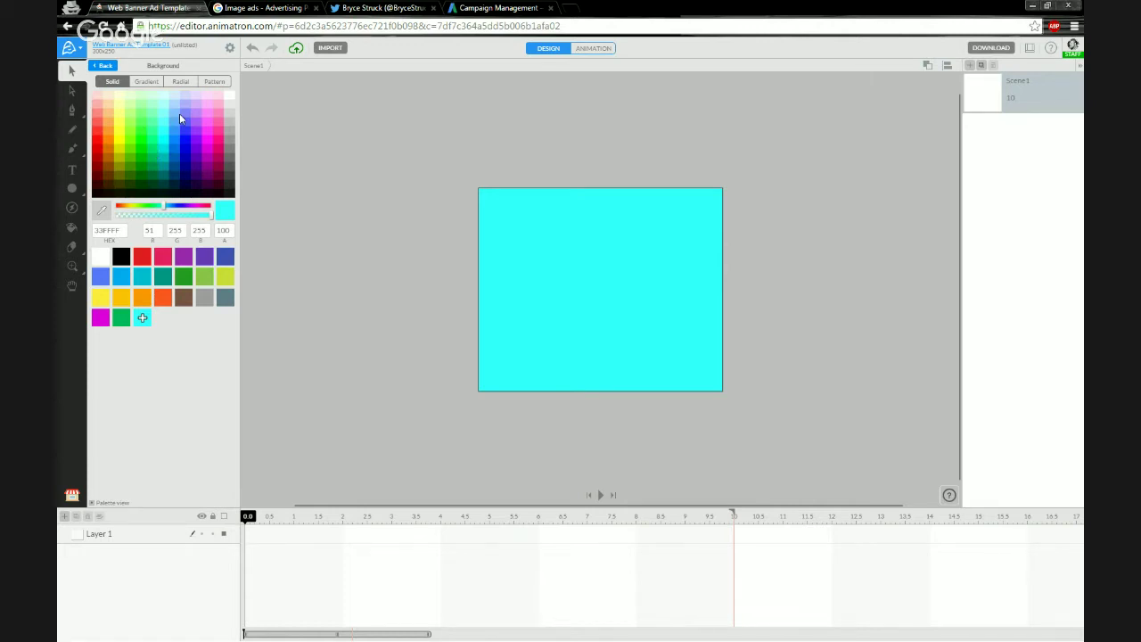
click(226, 102)
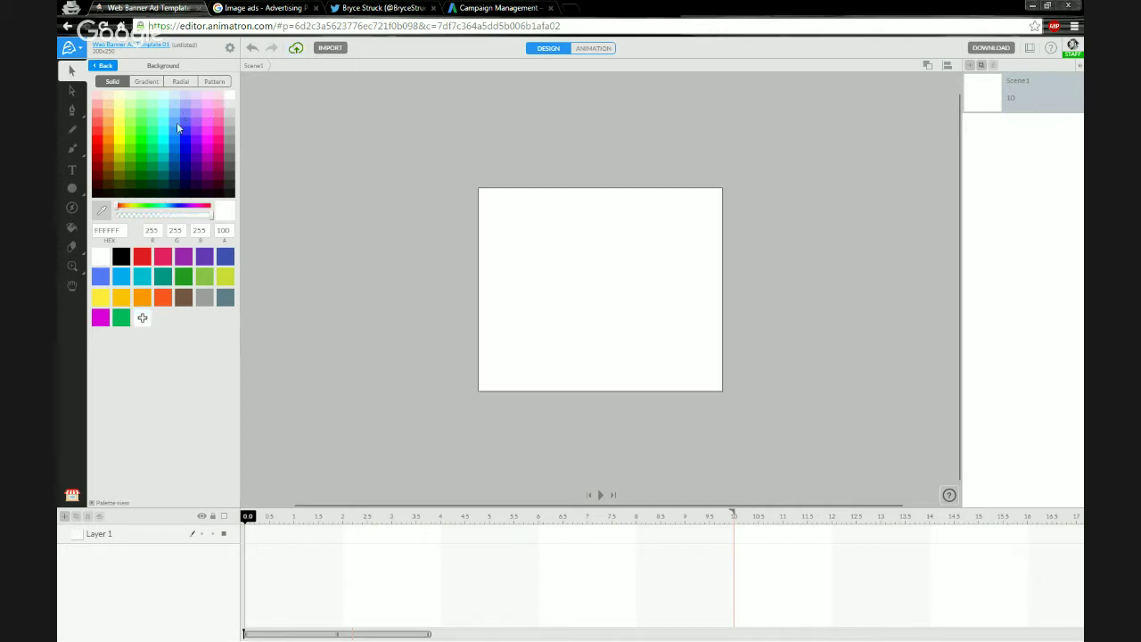
- Apply the cyan-to-black gradient to the background and extend its black end slightly farther below the canvas
click(147, 81)
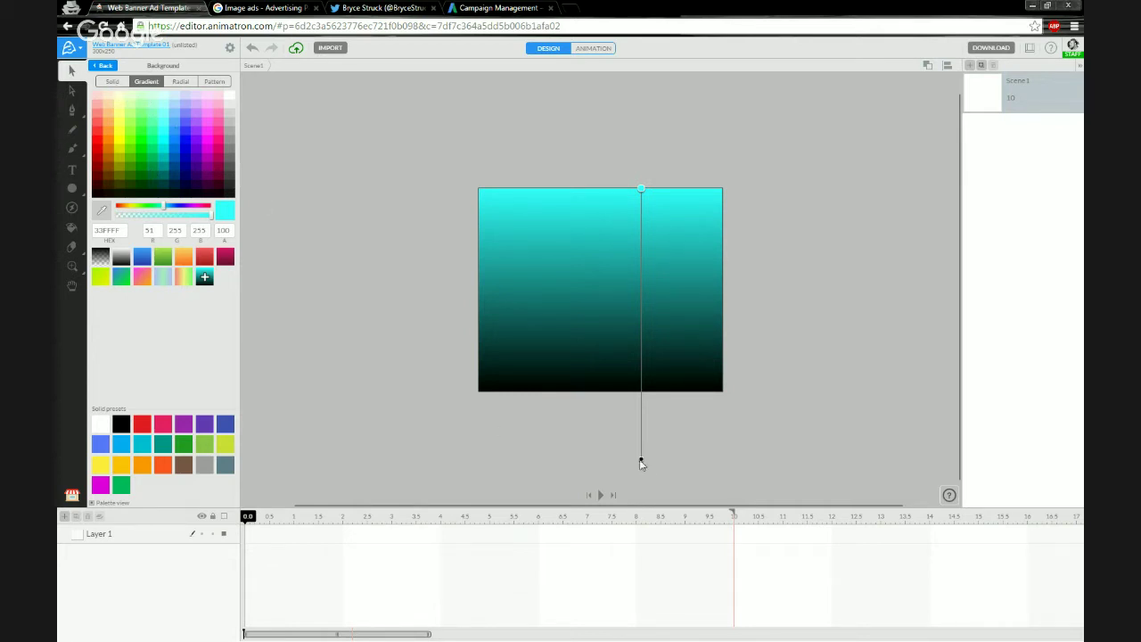
mouse_move(641, 459)
mouse_down()
mouse_move(639, 395)
mouse_move(641, 478)
mouse_up()
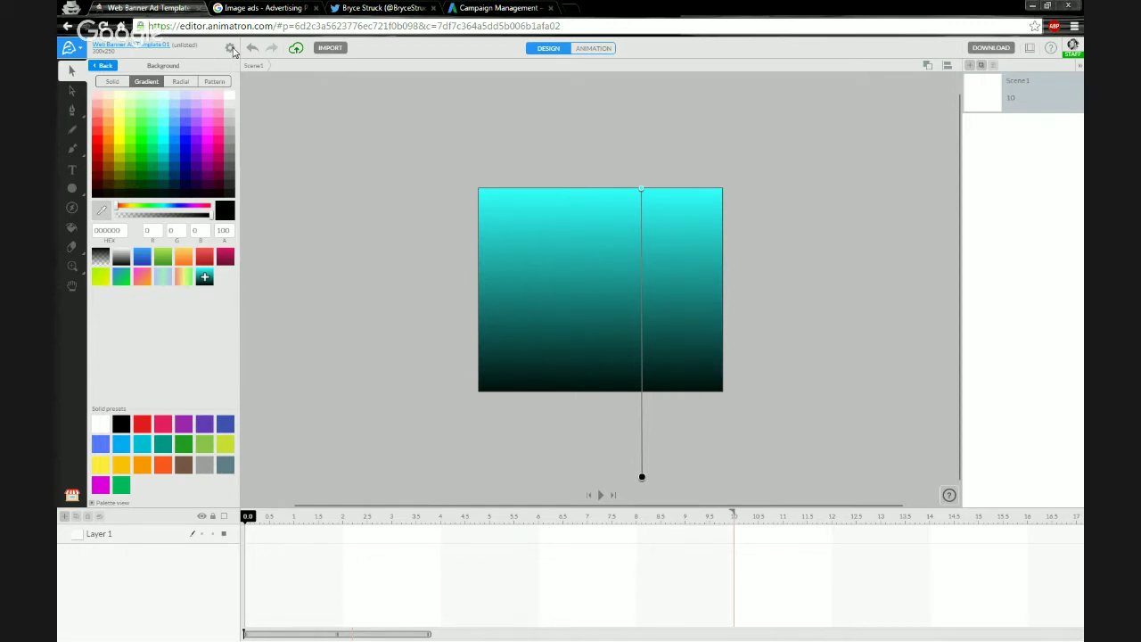
click(104, 67)
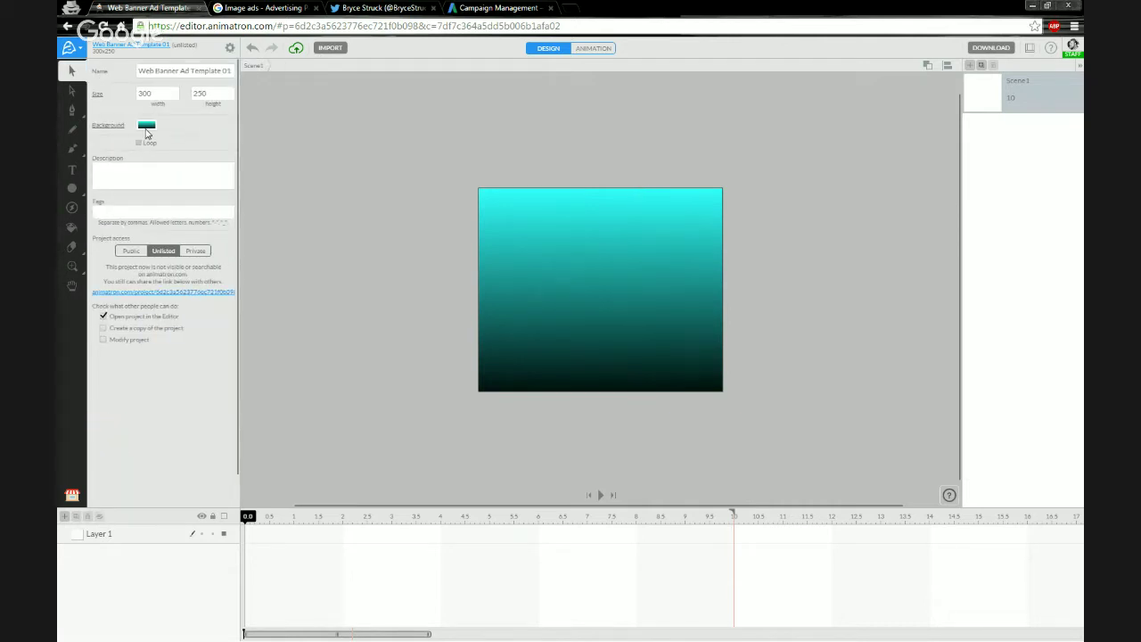
- Reopen the background fill and switch it from the gradient to solid white
click(148, 129)
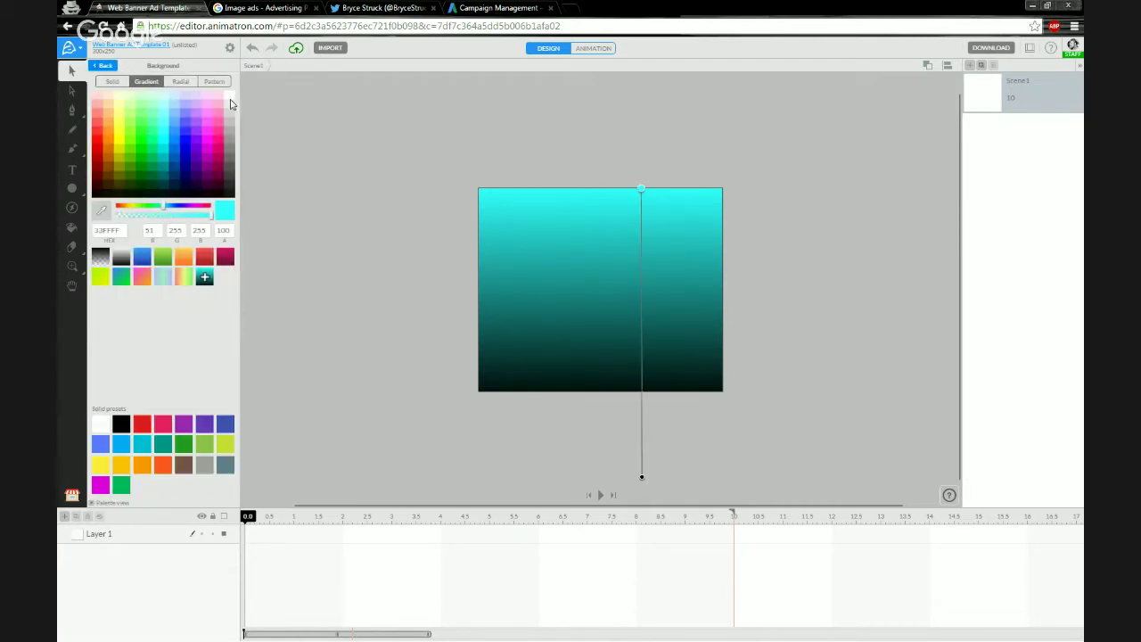
click(116, 83)
click(230, 97)
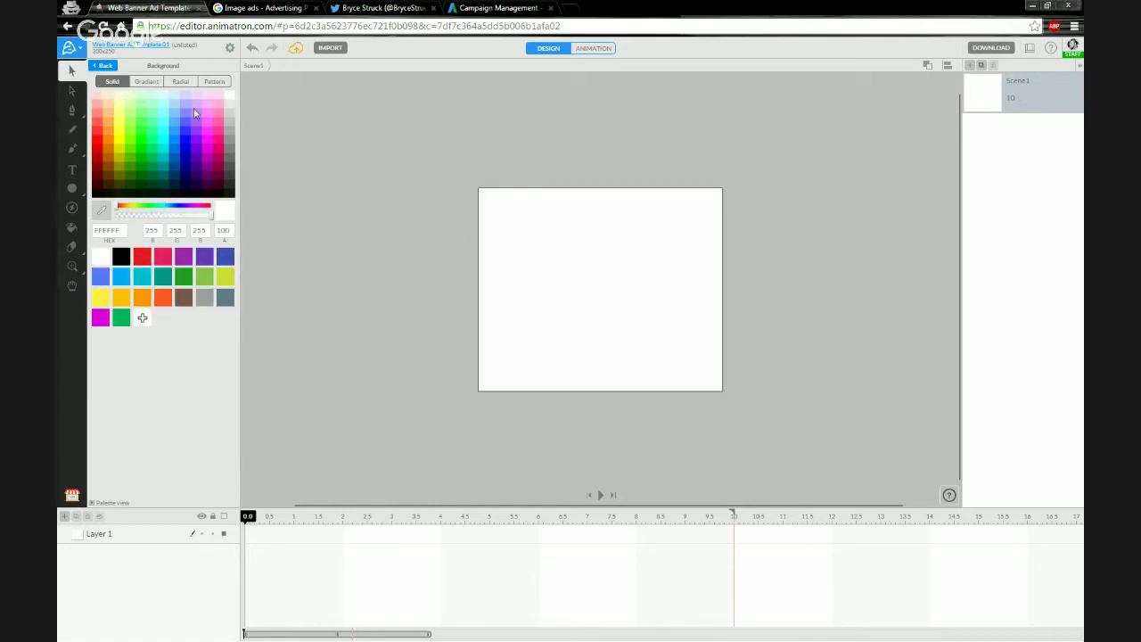
- Switch the background to the gradient and change its lower end colour from black to light blue-violet, RGB 133, 133, 255
click(147, 82)
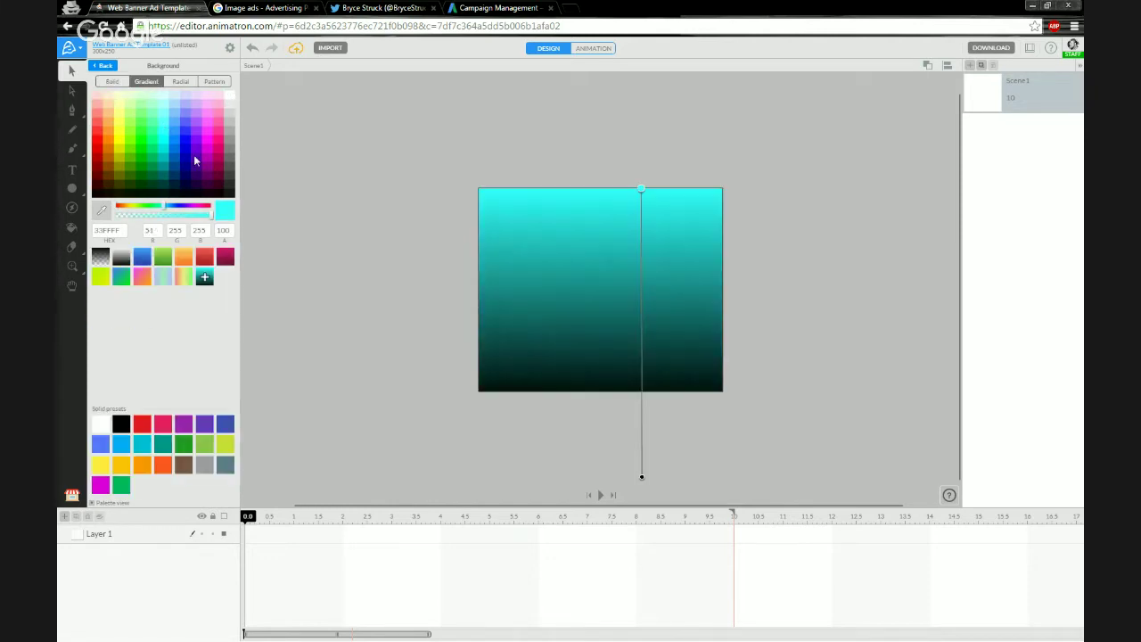
click(642, 479)
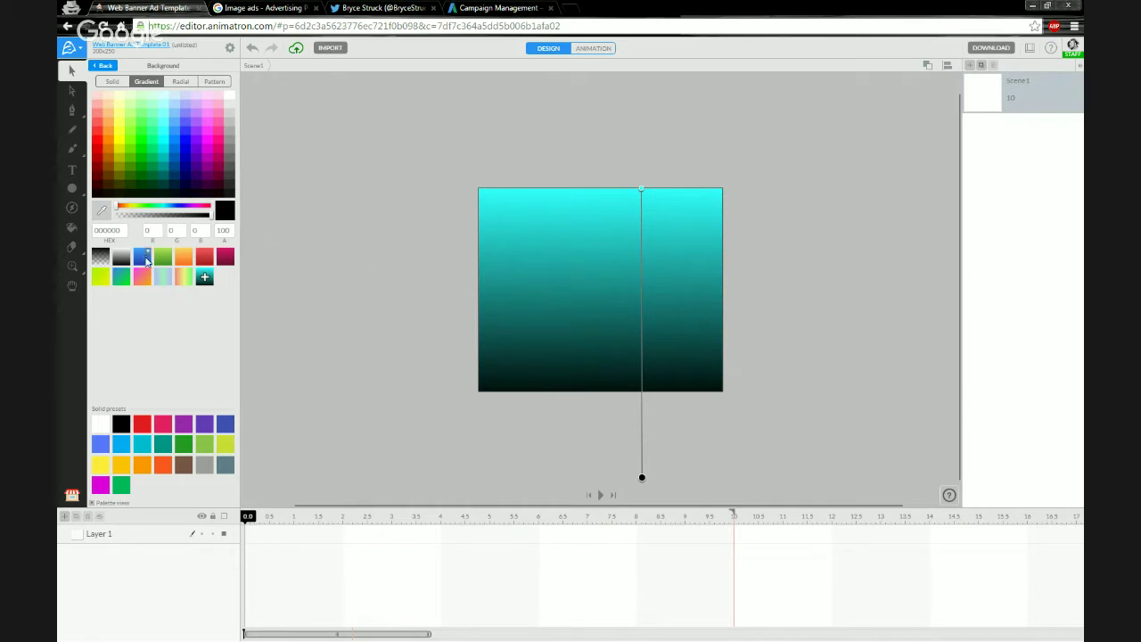
click(129, 151)
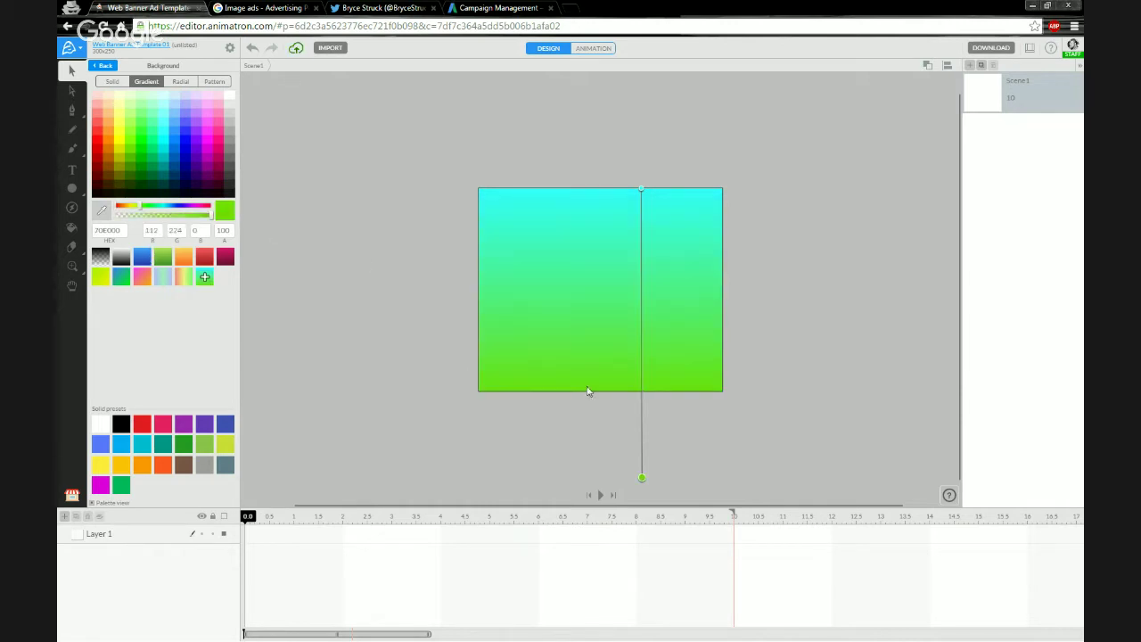
click(174, 122)
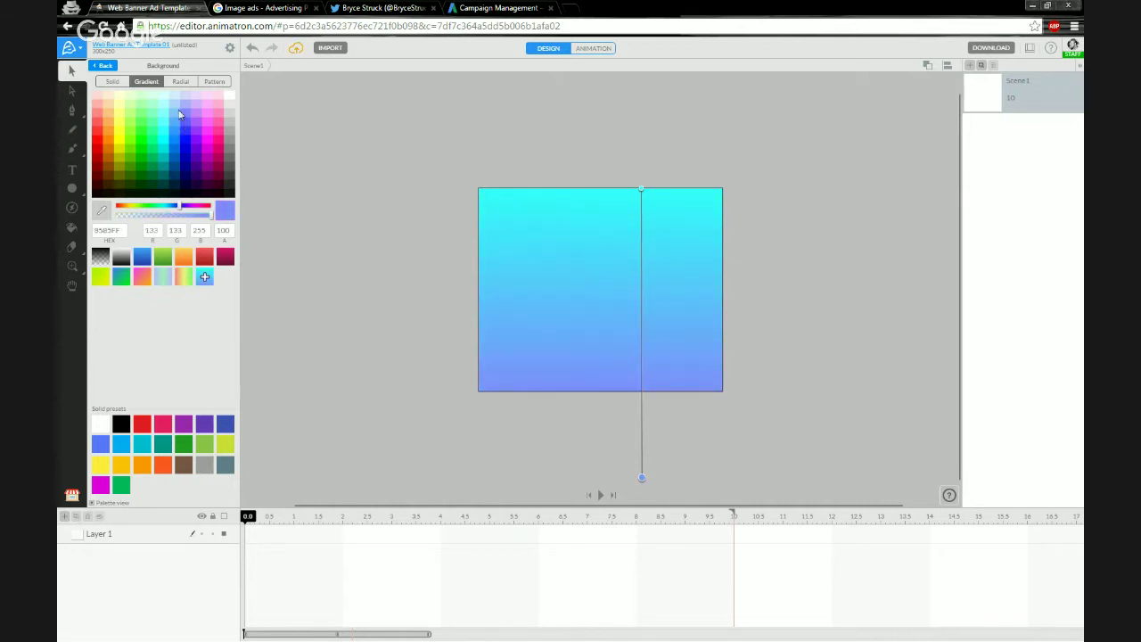
- Change the lower end colour of the background gradient to pale mint, D6FFEB
click(169, 109)
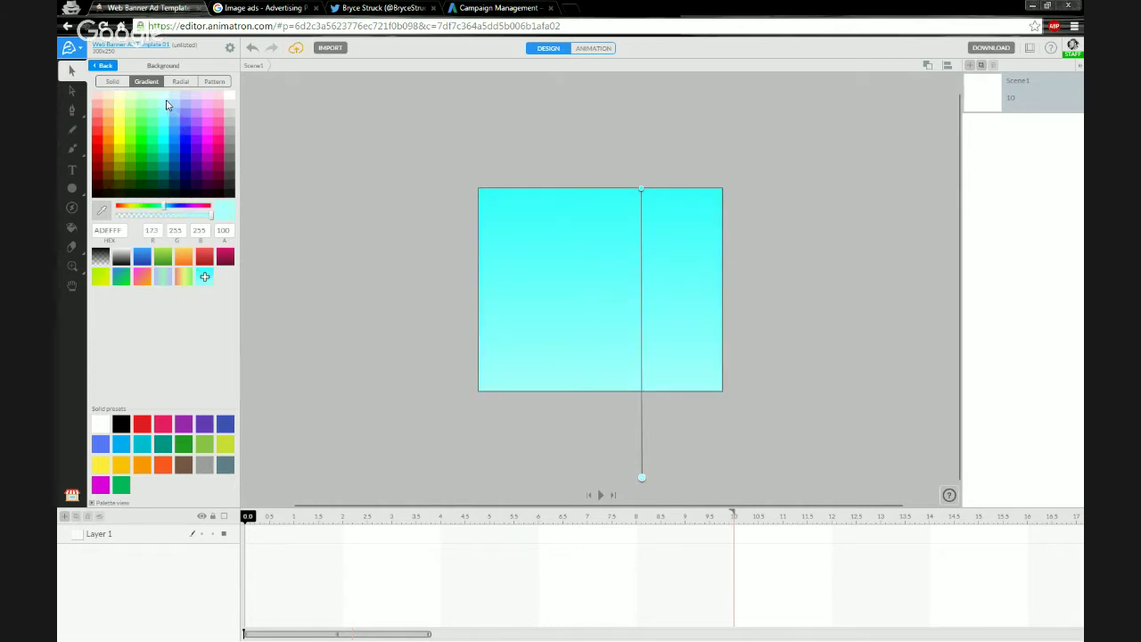
click(165, 102)
click(161, 105)
click(156, 100)
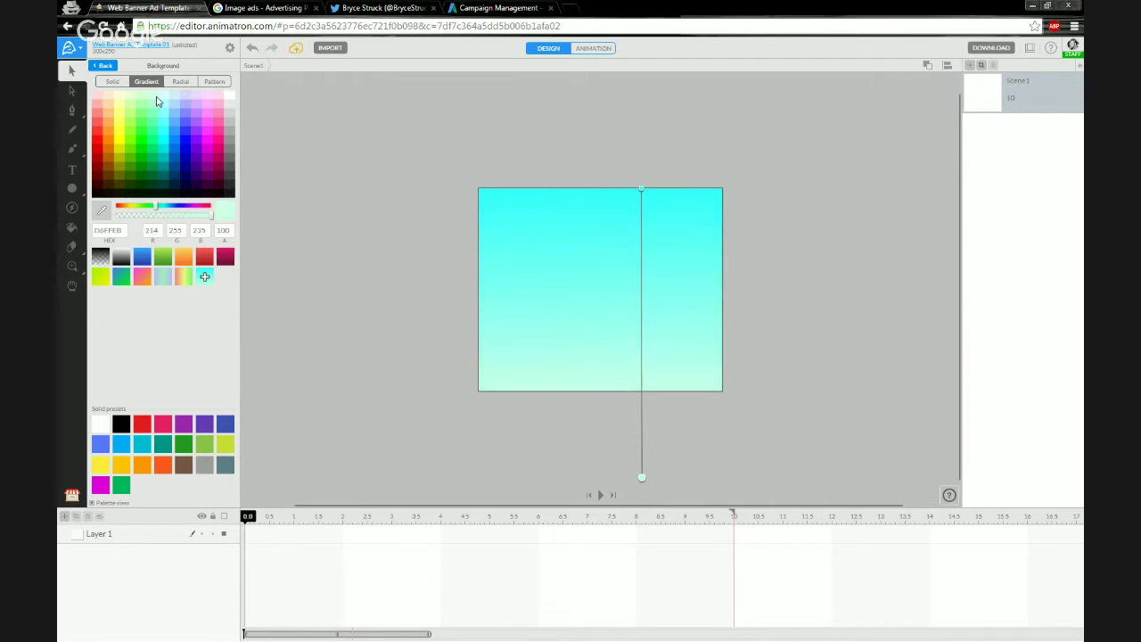
- Stretch the background gradient's cyan end well above the canvas and pull its mint end up inside the canvas's lower edge
drag(642, 478, 639, 411)
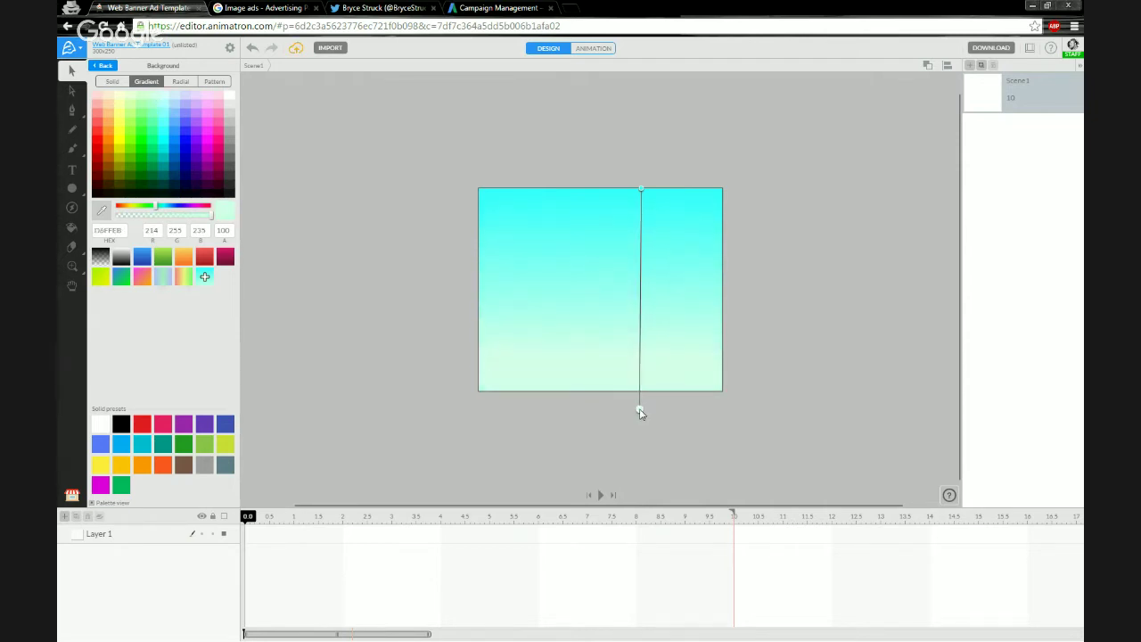
drag(640, 190, 639, 88)
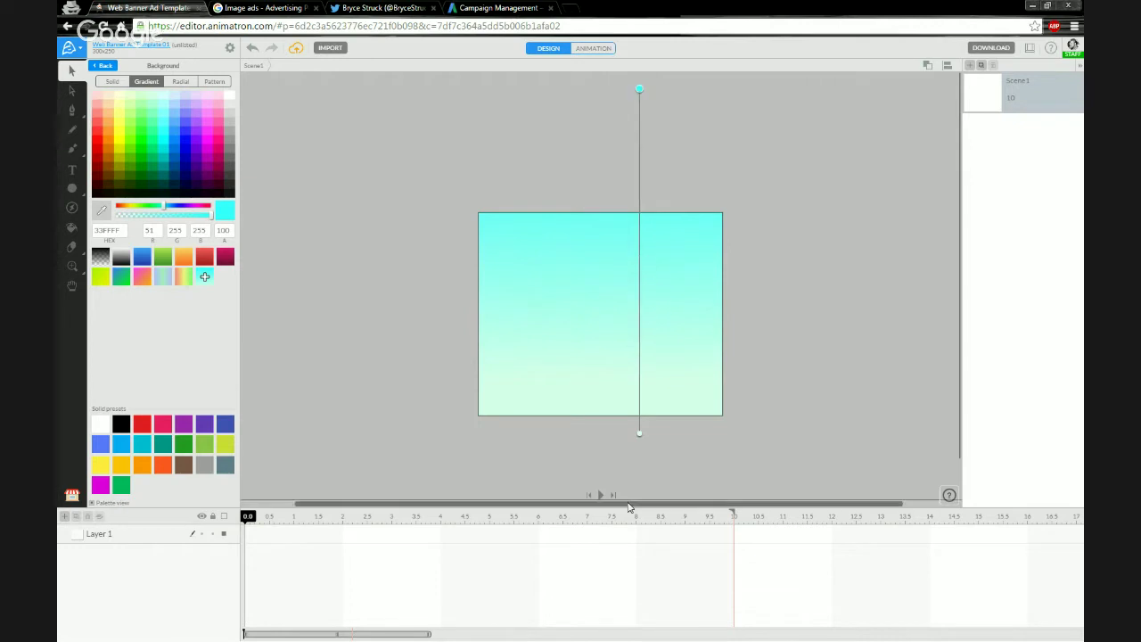
drag(640, 438, 640, 386)
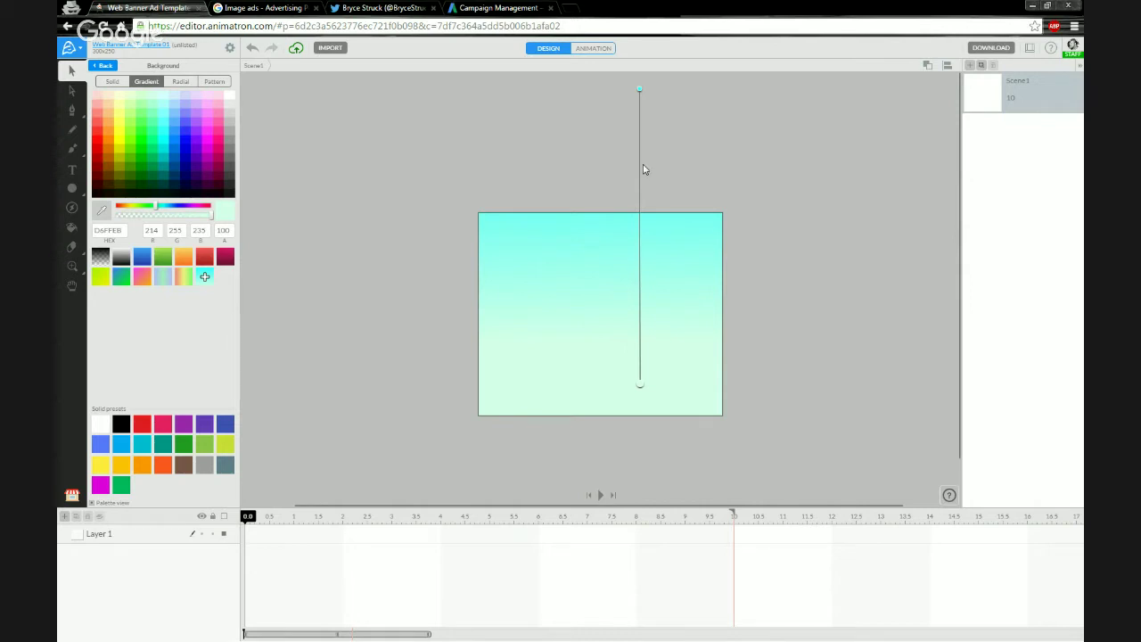
- Add a stop midway along the background gradient, shift it slightly upward and colour it blue, 0070E0
click(640, 278)
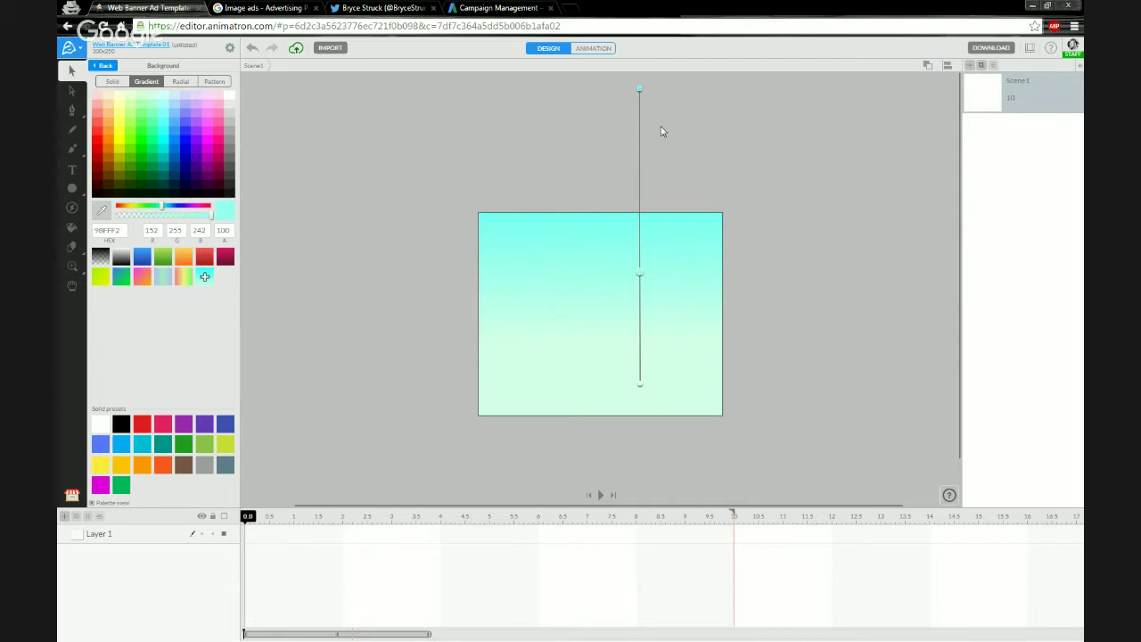
mouse_move(640, 277)
mouse_down()
mouse_move(677, 176)
mouse_move(665, 151)
mouse_move(645, 266)
mouse_up()
click(170, 154)
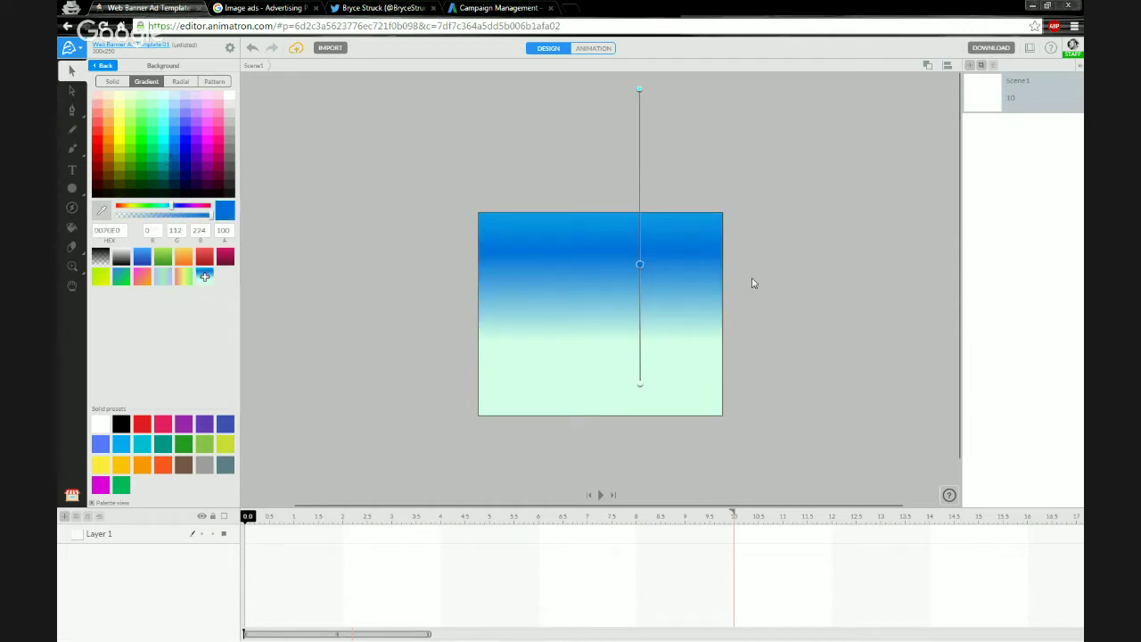
- Add another stop to the background gradient, place it just below the blue one and colour it bright green, 85FF0A
click(640, 186)
drag(639, 187, 641, 307)
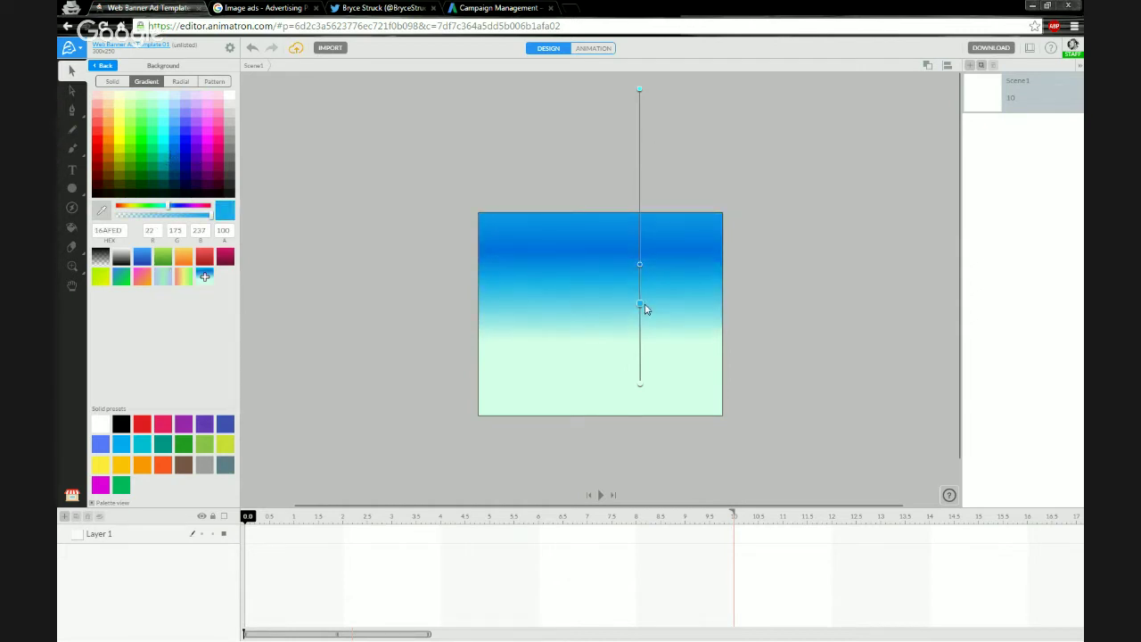
click(138, 147)
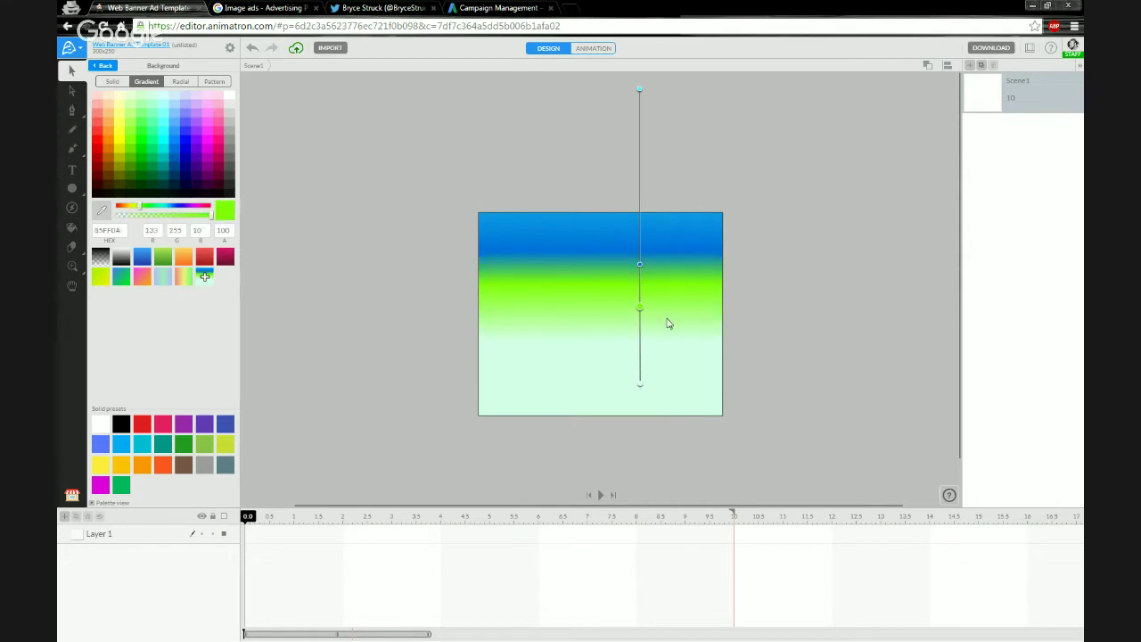
- Add a pink FF5CFF stop below the green one, nudge it slightly downward and return to the project settings
click(639, 333)
click(211, 123)
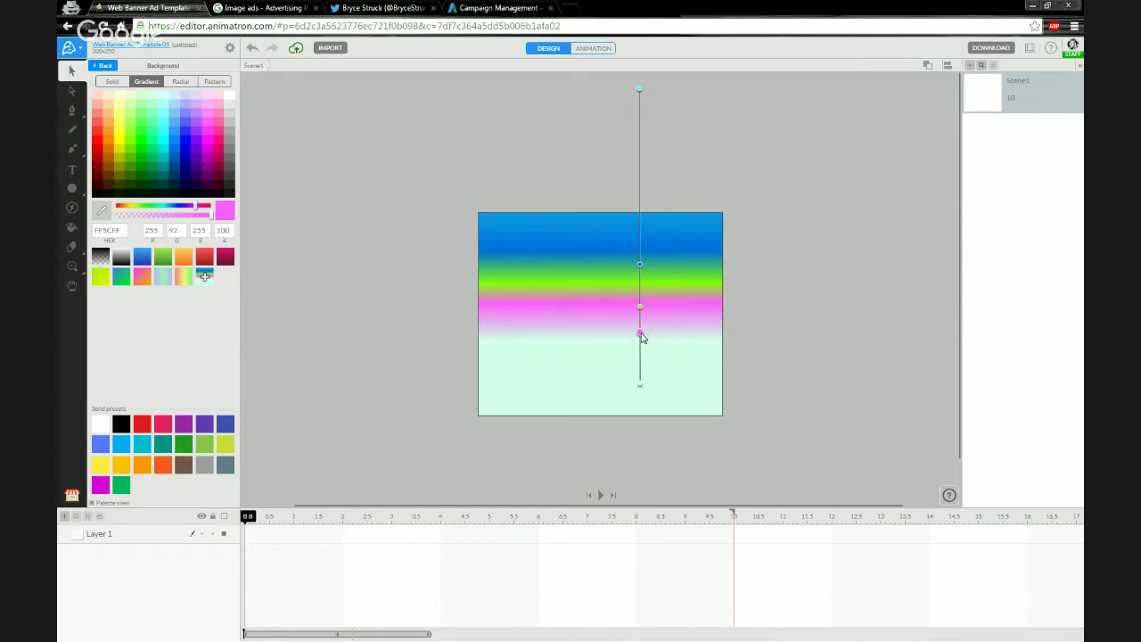
drag(640, 332, 640, 339)
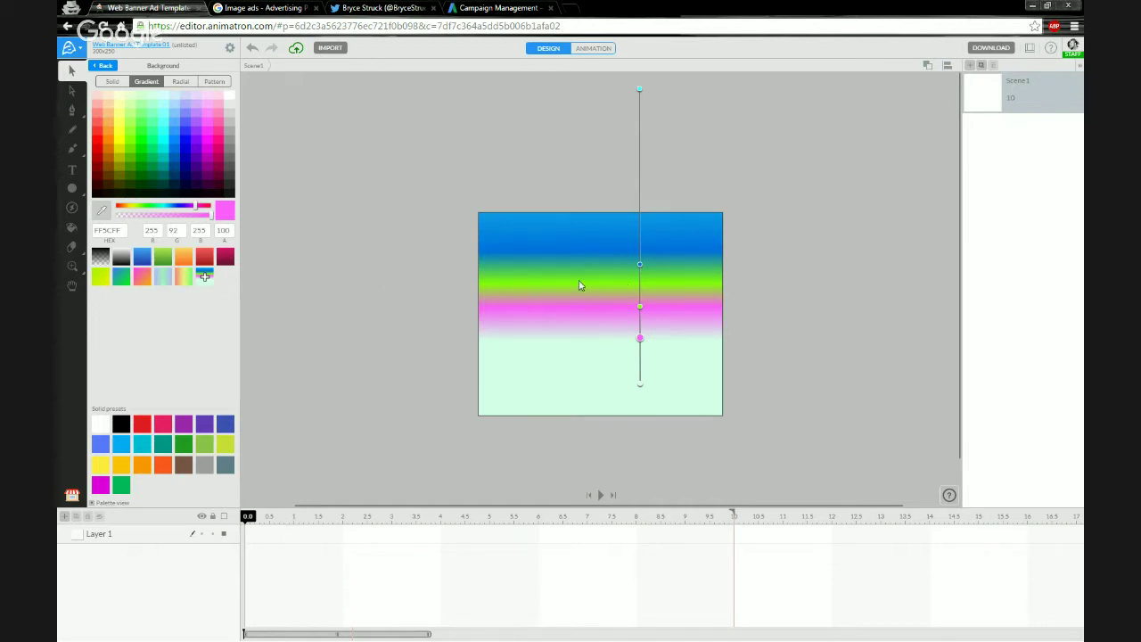
click(110, 67)
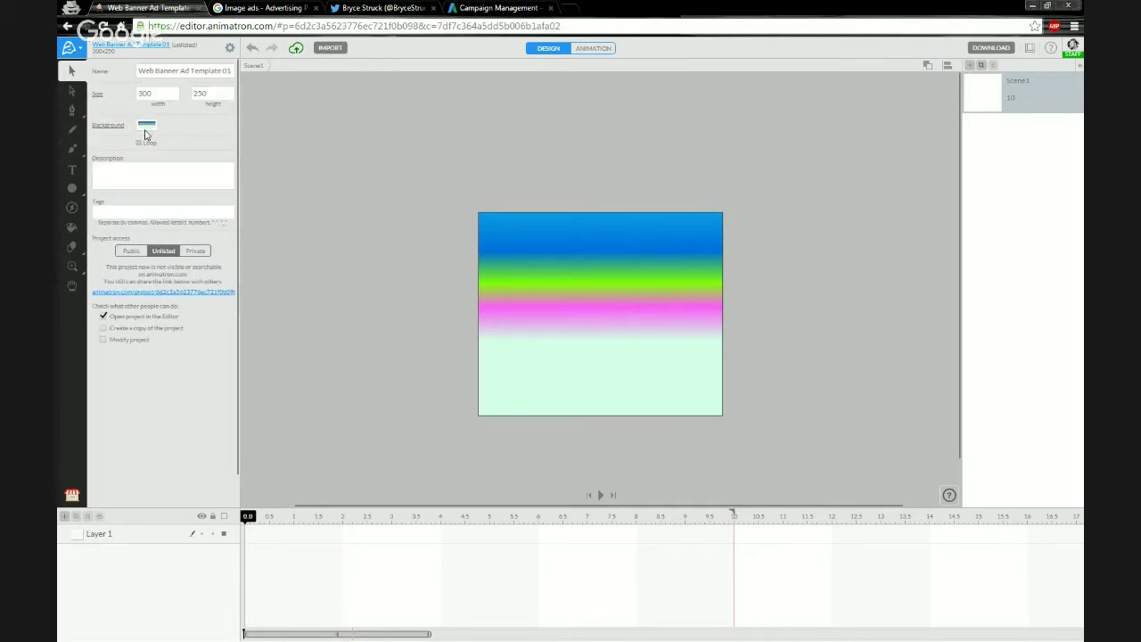
- Draw a rectangle beside the canvas, set its size to 300 by 250 and link its width and height
click(76, 186)
click(96, 189)
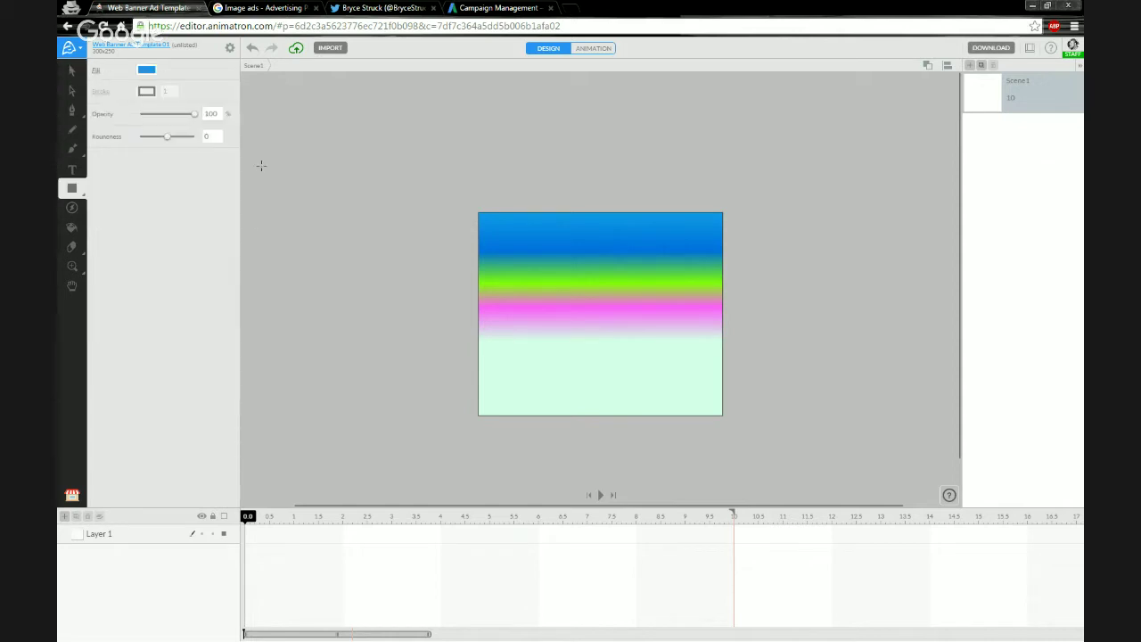
drag(262, 166, 448, 327)
click(165, 114)
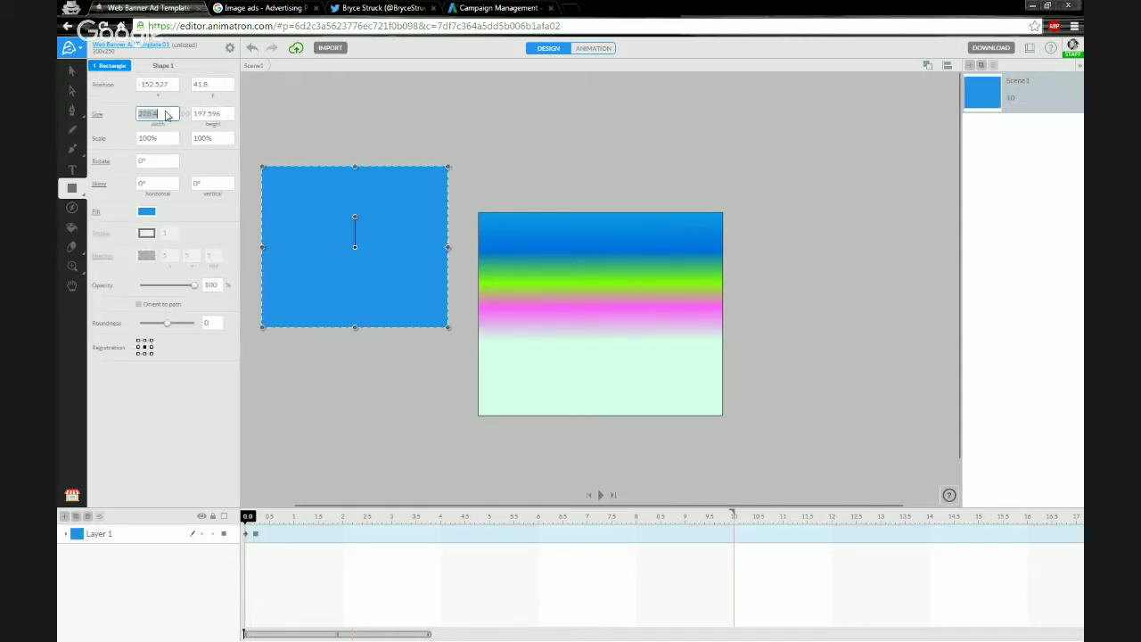
text(300)
key(Tab)
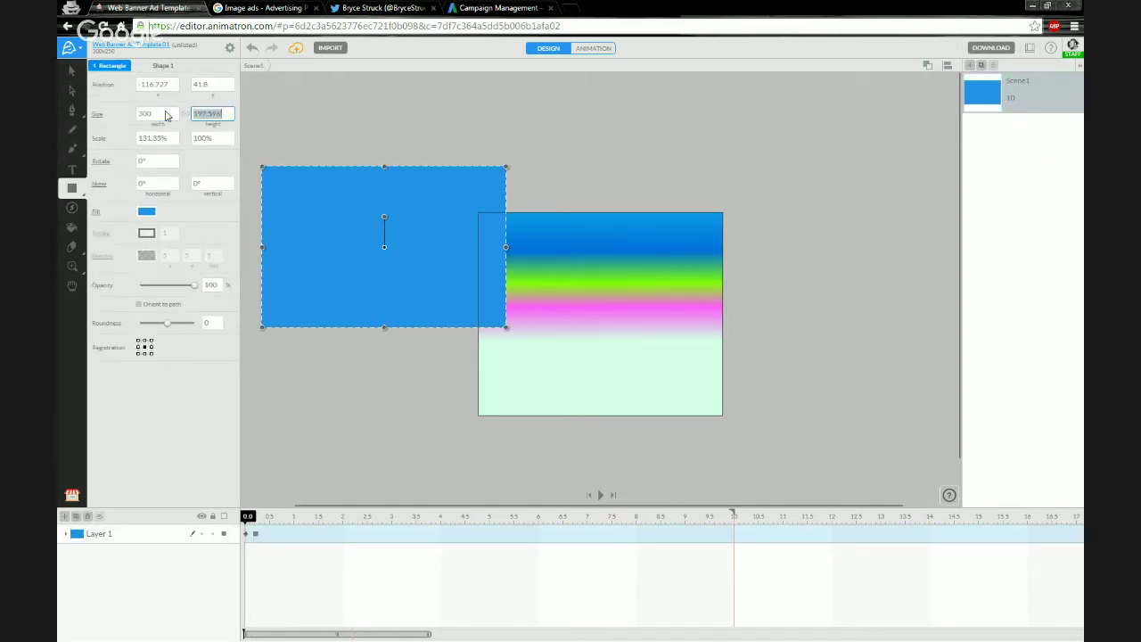
text(250)
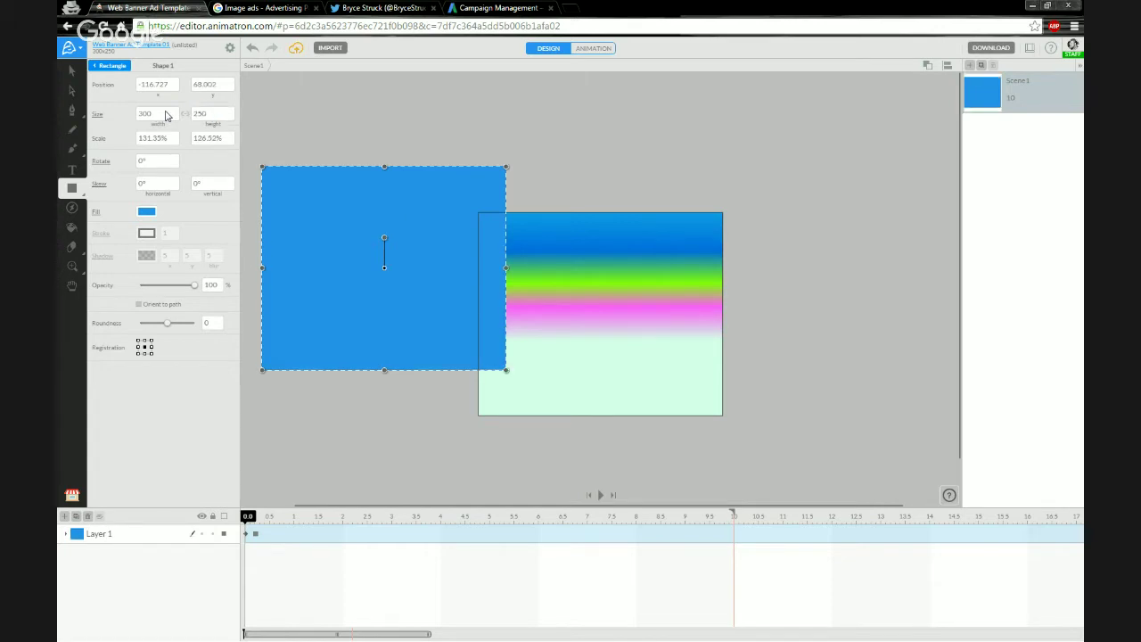
key(Return)
click(186, 115)
- Fill the rectangle with the red-yellow-green gradient preset and add a stop on each side of the yellow centre
click(143, 213)
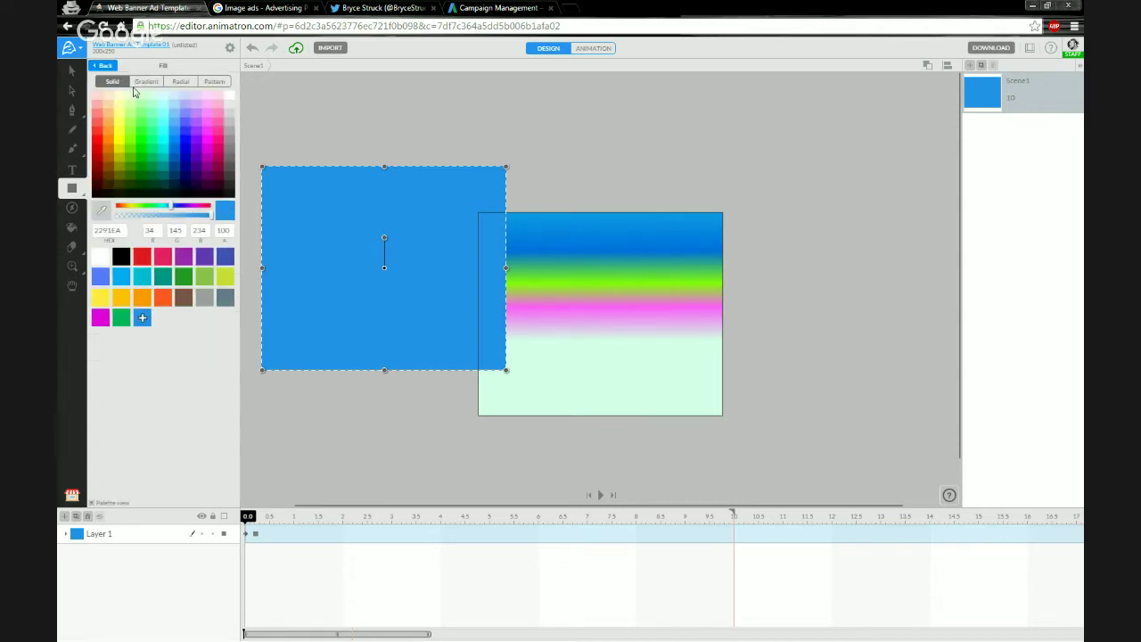
click(138, 83)
click(185, 278)
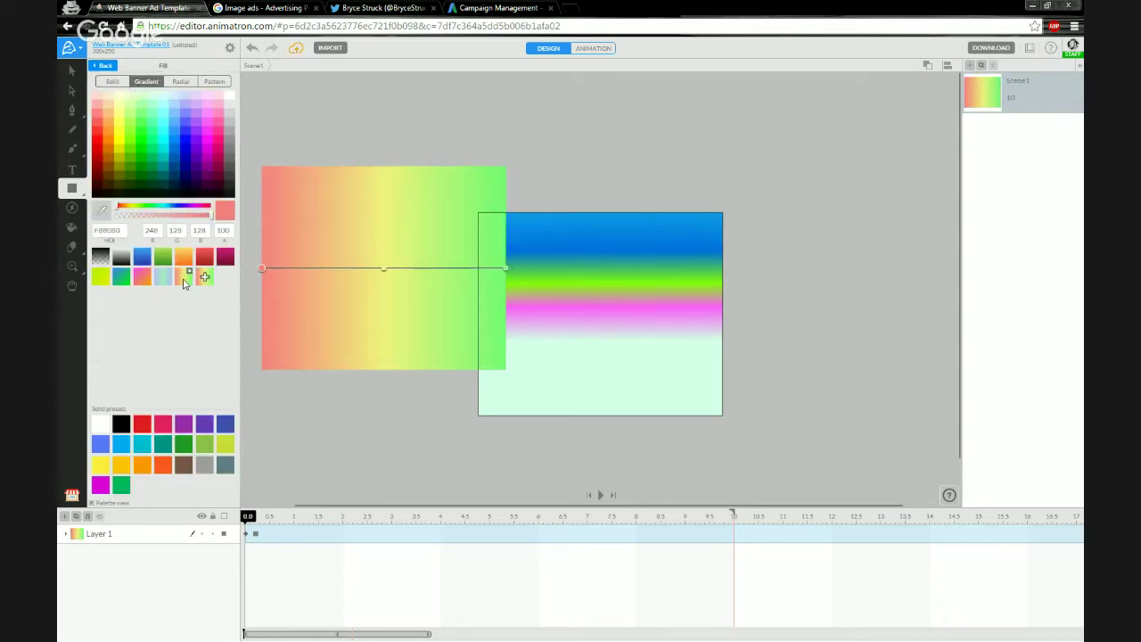
click(331, 267)
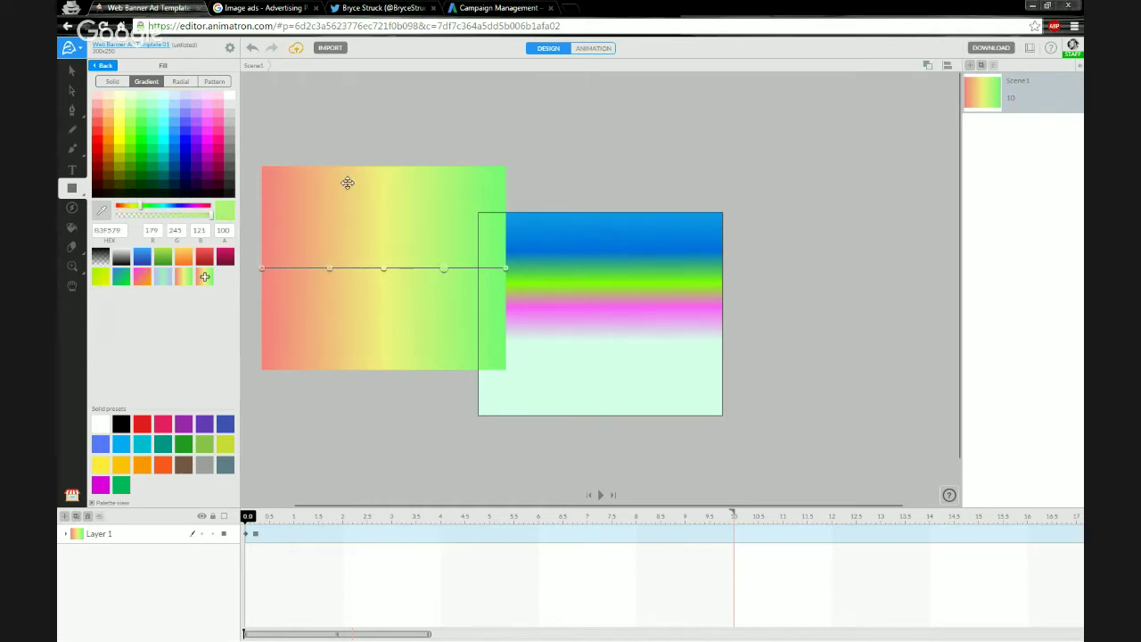
- Colour the stop between yellow and green magenta, E00070, and the stop between red and yellow blue, 0070E0
click(122, 120)
click(116, 170)
click(210, 167)
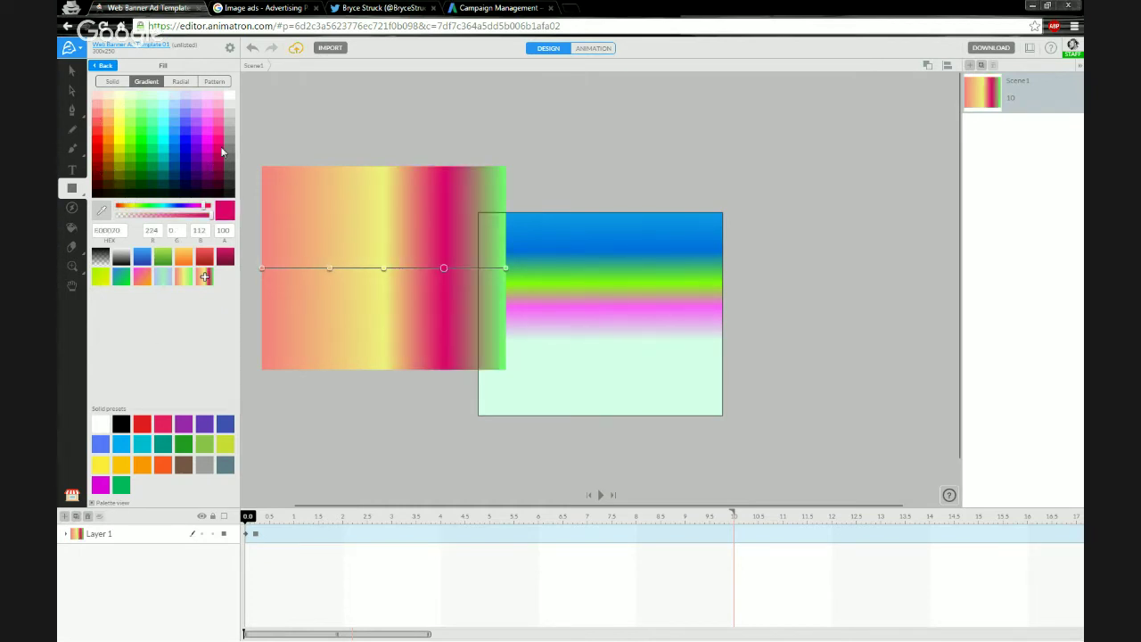
click(329, 268)
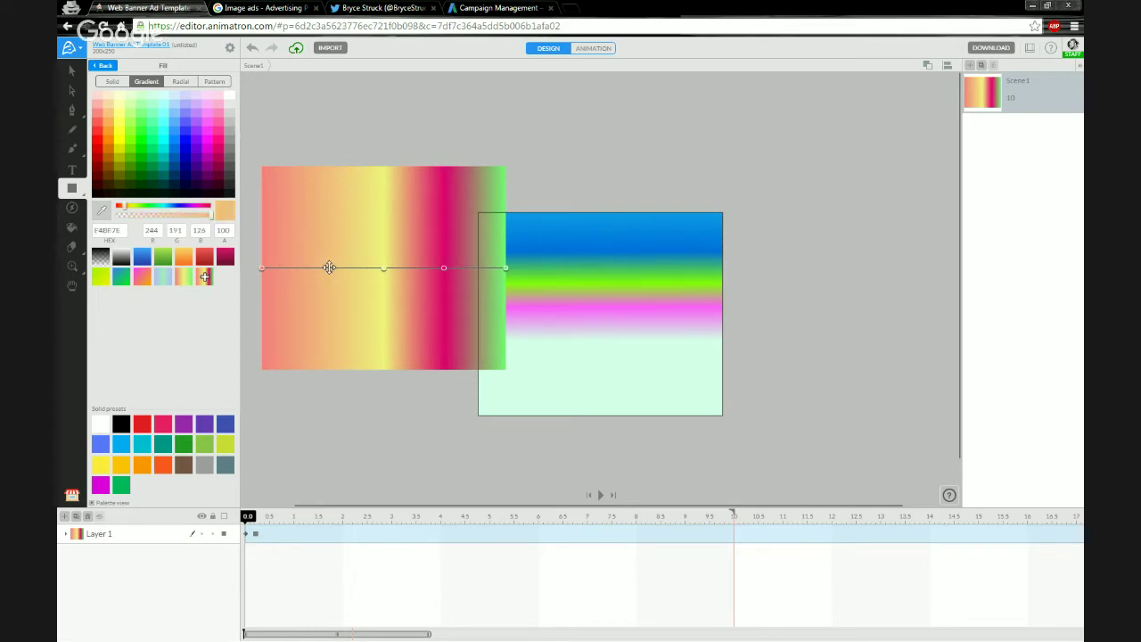
click(179, 168)
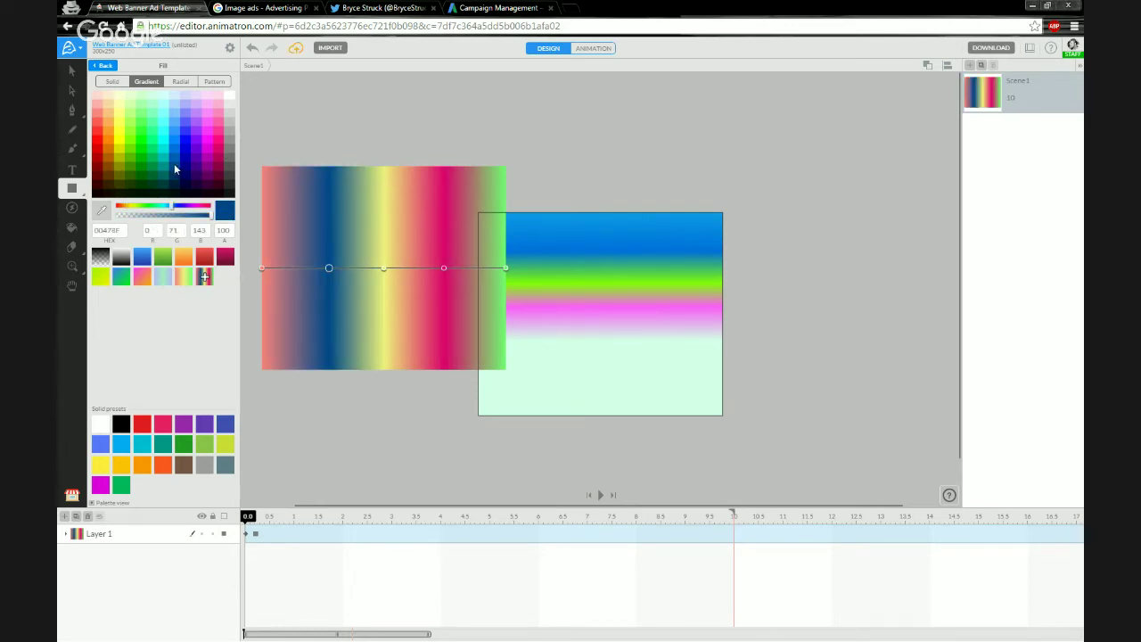
click(175, 150)
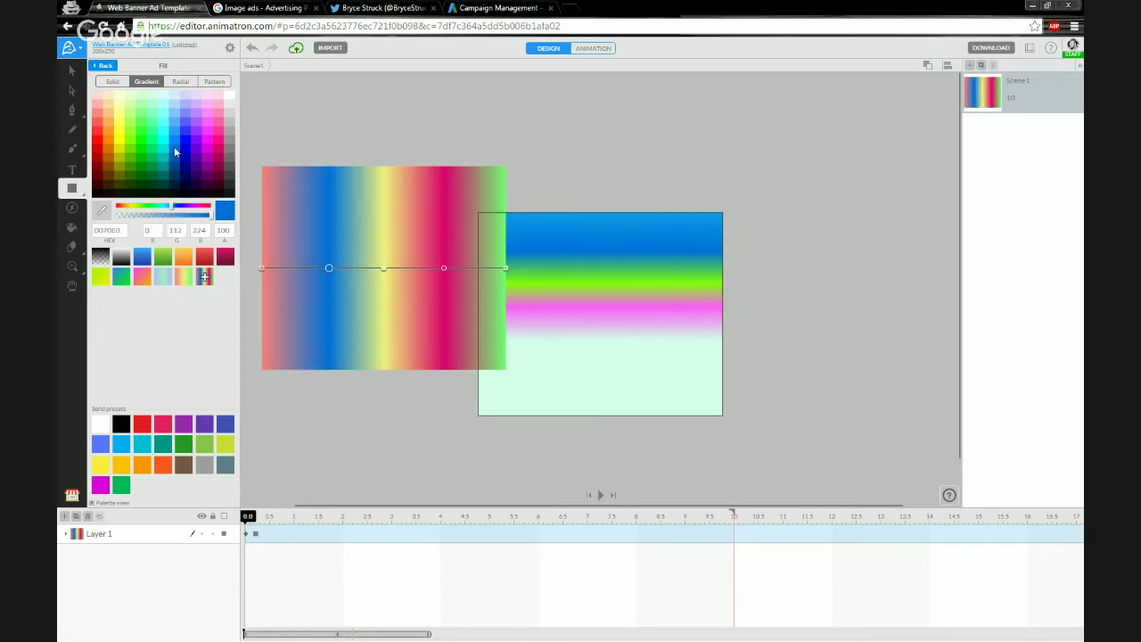
- Change the rectangle gradient's red end to blue, 0070E0, and tilt the gradient diagonally from lower left to beyond the upper right corner
click(263, 268)
click(124, 162)
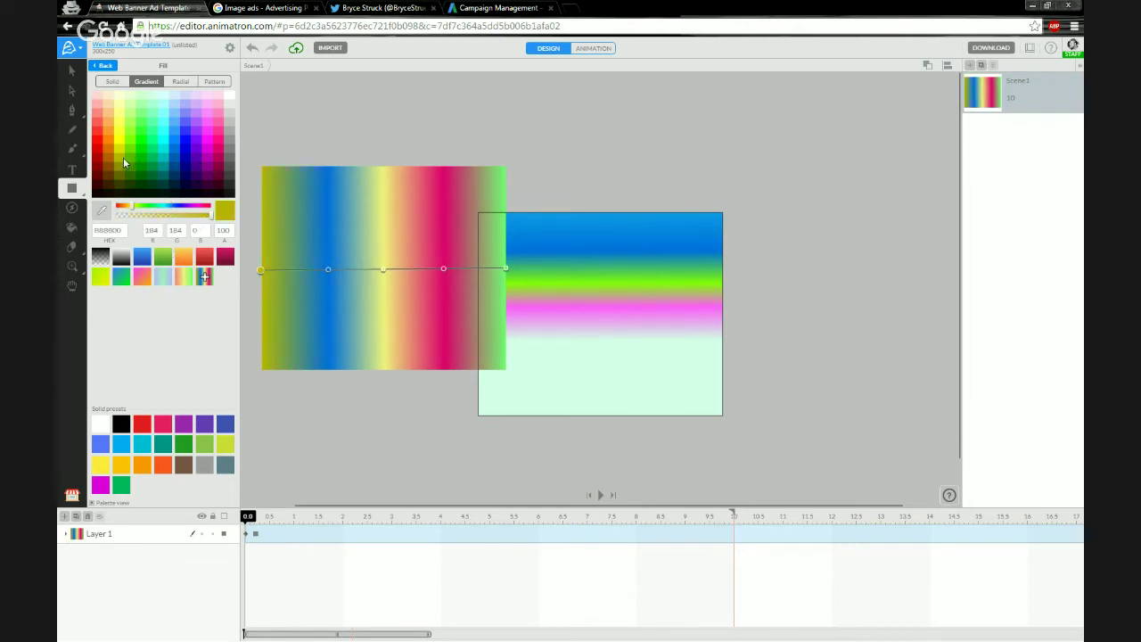
click(177, 146)
drag(259, 269, 264, 352)
drag(506, 278, 542, 125)
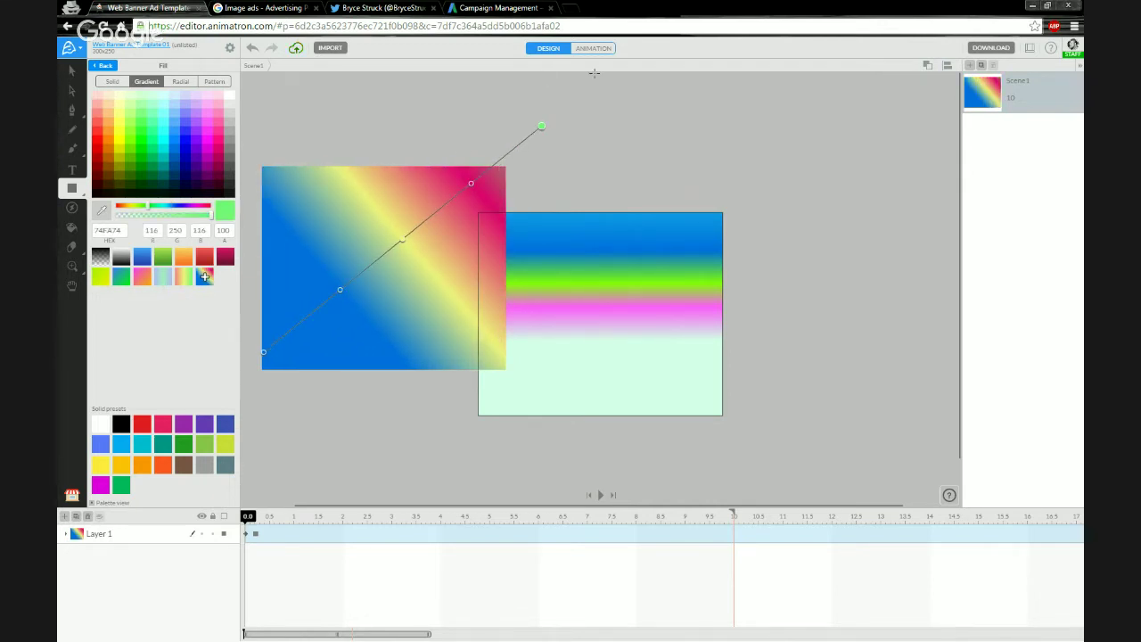
- In animation mode, keyframe a steep gradient angle at 2 seconds, from below the rectangle to above it, and return the playhead to 0
click(604, 48)
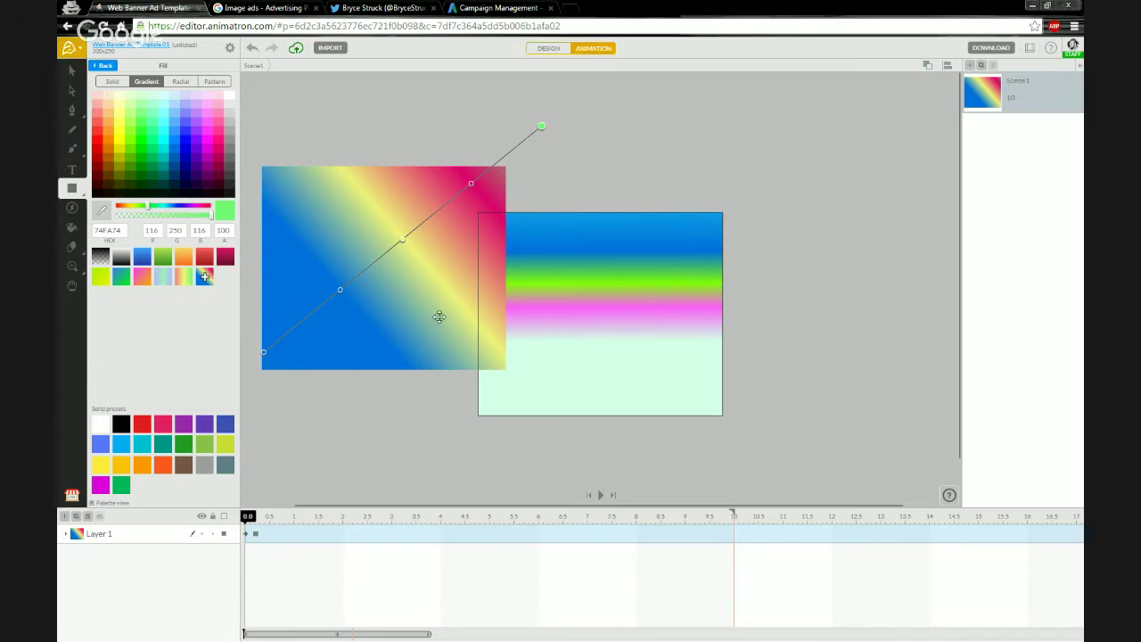
drag(251, 521, 342, 517)
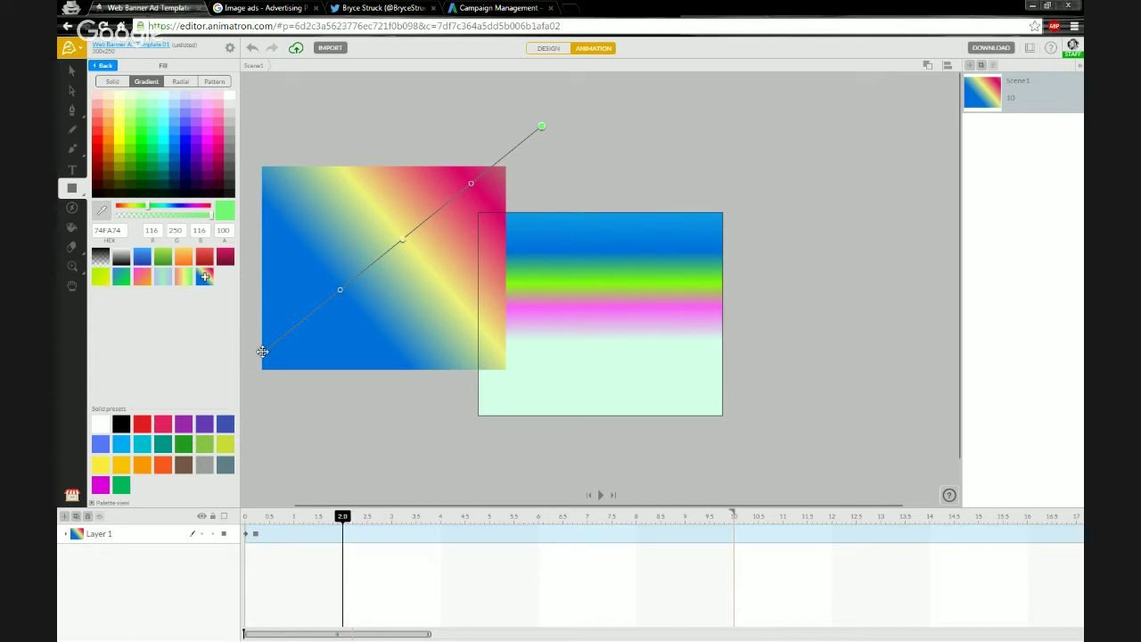
drag(262, 351, 456, 457)
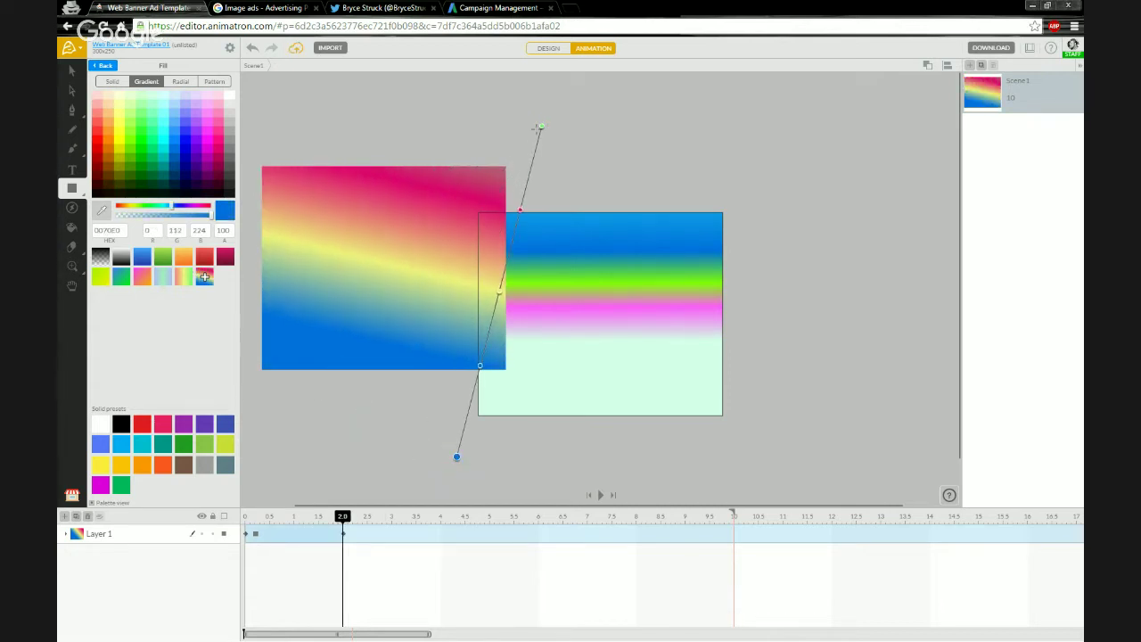
drag(540, 124, 367, 112)
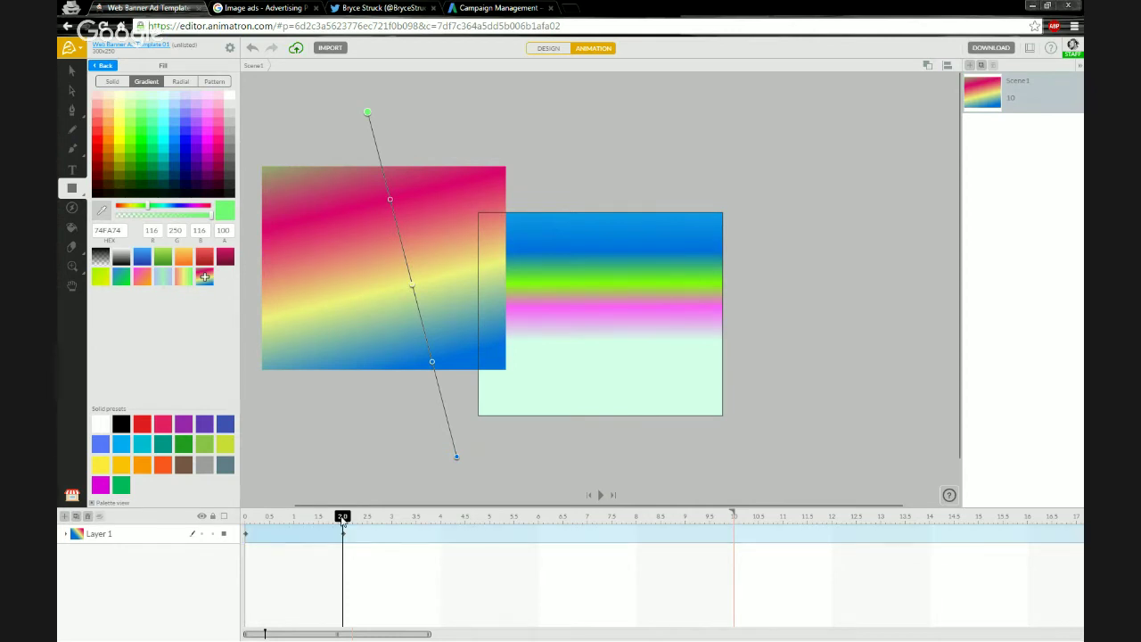
drag(341, 518, 247, 519)
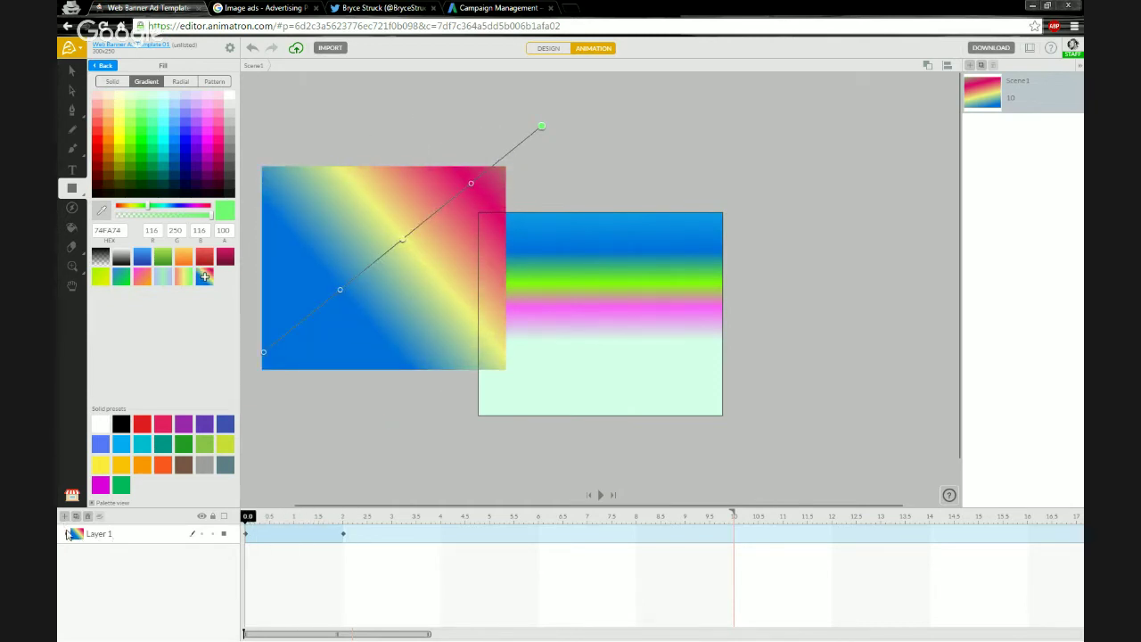
- Expand Layer 1 and move Shape 1 out of it to the top level of the timeline
click(67, 534)
click(103, 552)
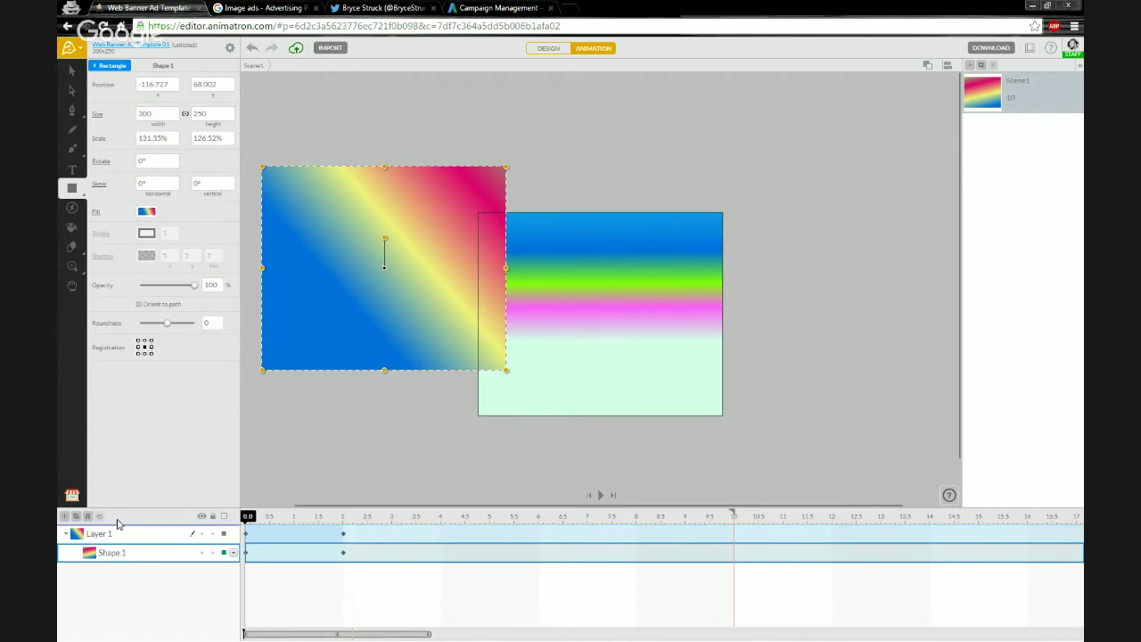
drag(89, 553, 90, 526)
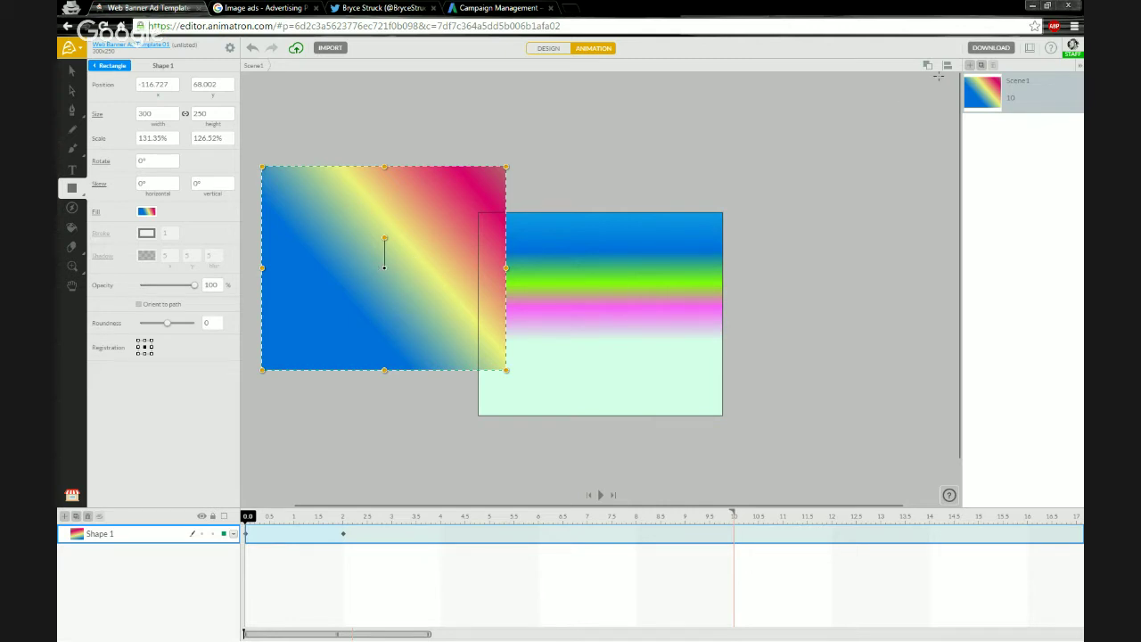
- Align the rectangle to the centre of the canvas, both horizontally and vertically
click(948, 68)
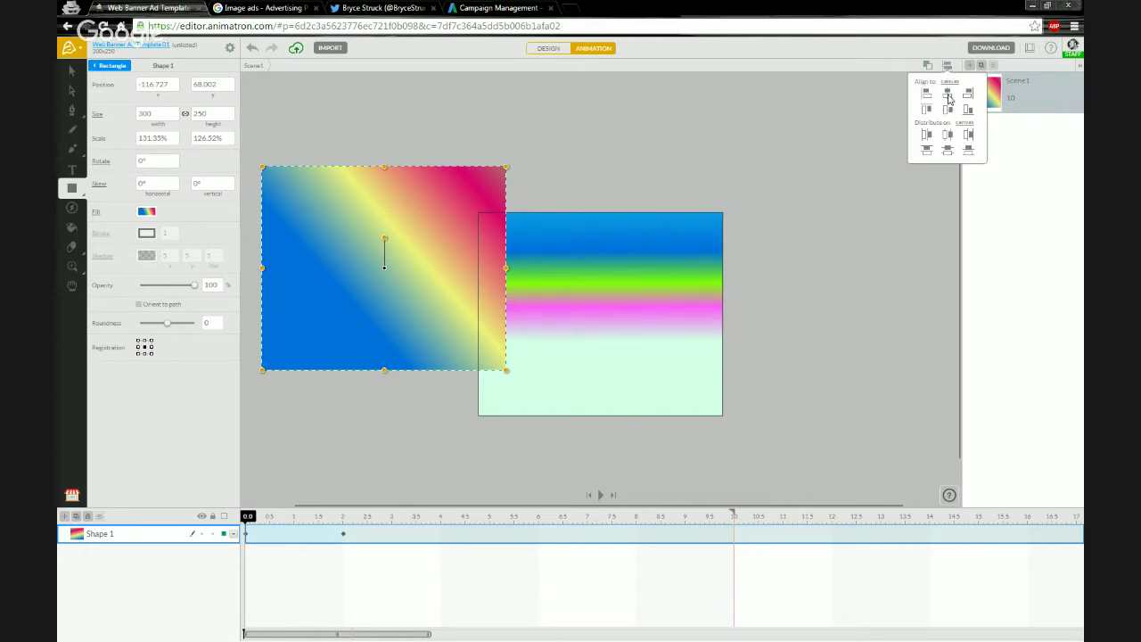
click(948, 94)
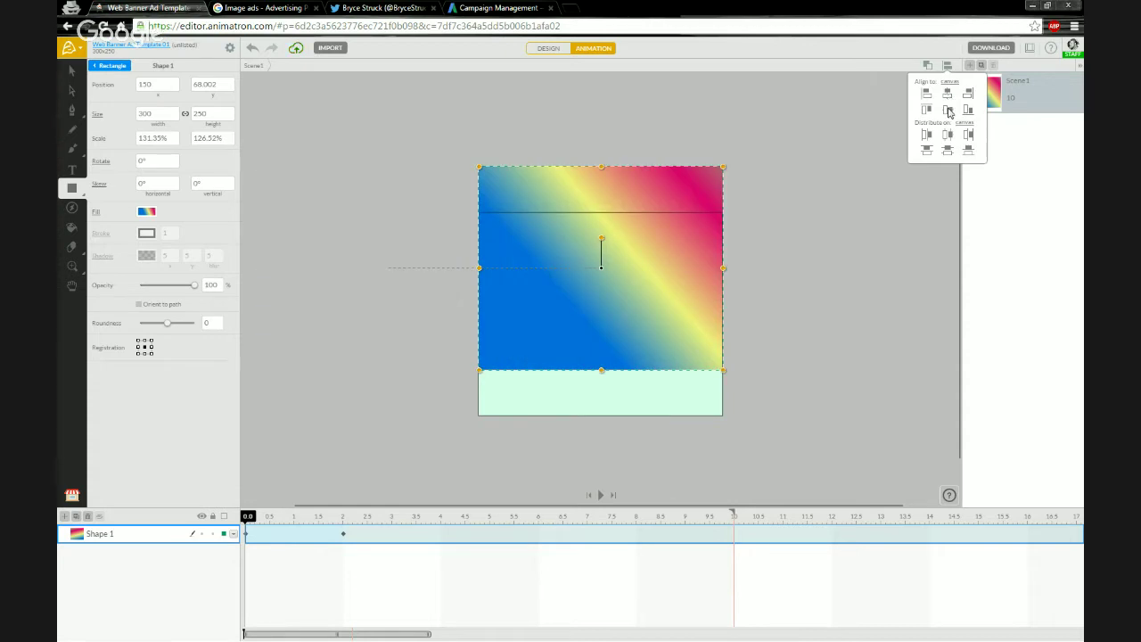
click(948, 109)
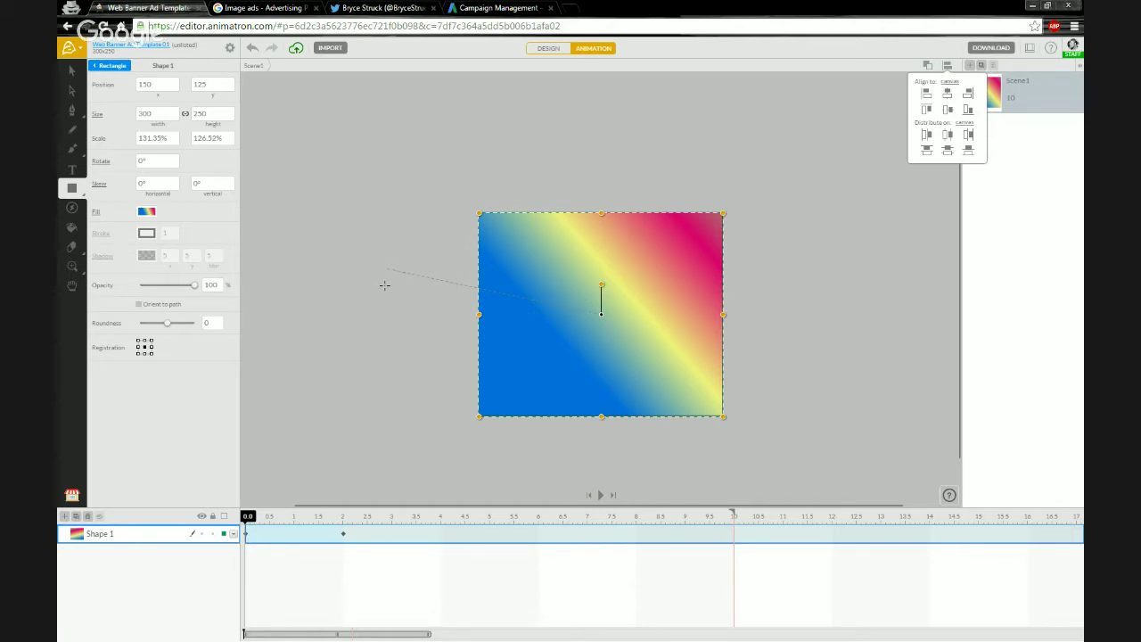
- In design mode, centre the rectangle on the canvas both horizontally and vertically
mouse_move(247, 517)
mouse_down()
mouse_move(327, 517)
mouse_move(248, 518)
mouse_up()
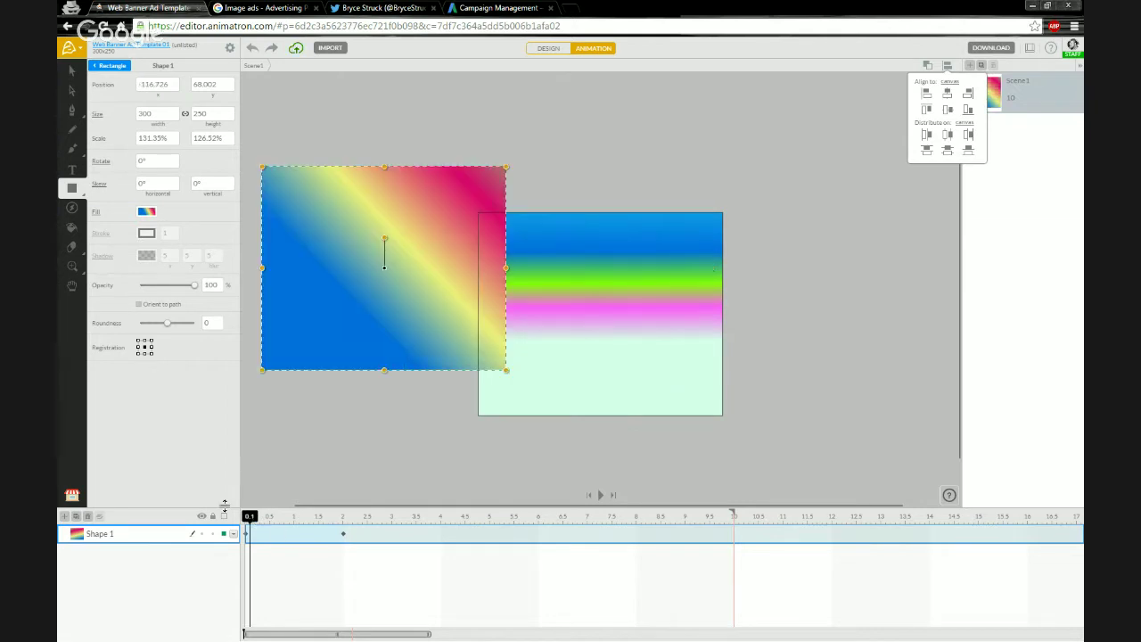
click(548, 49)
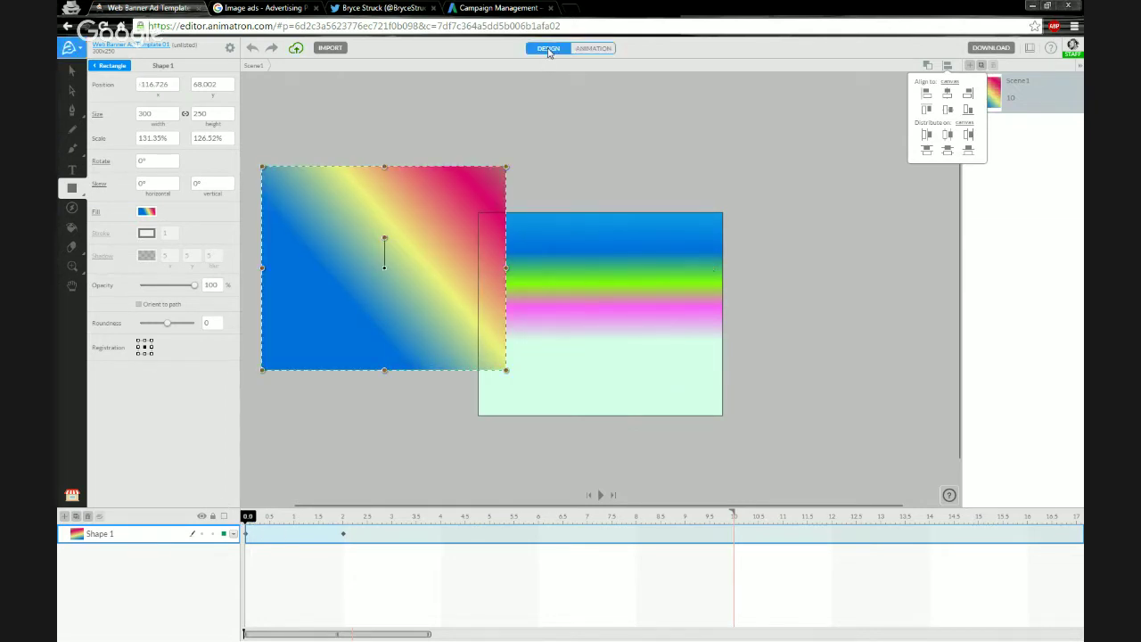
click(947, 95)
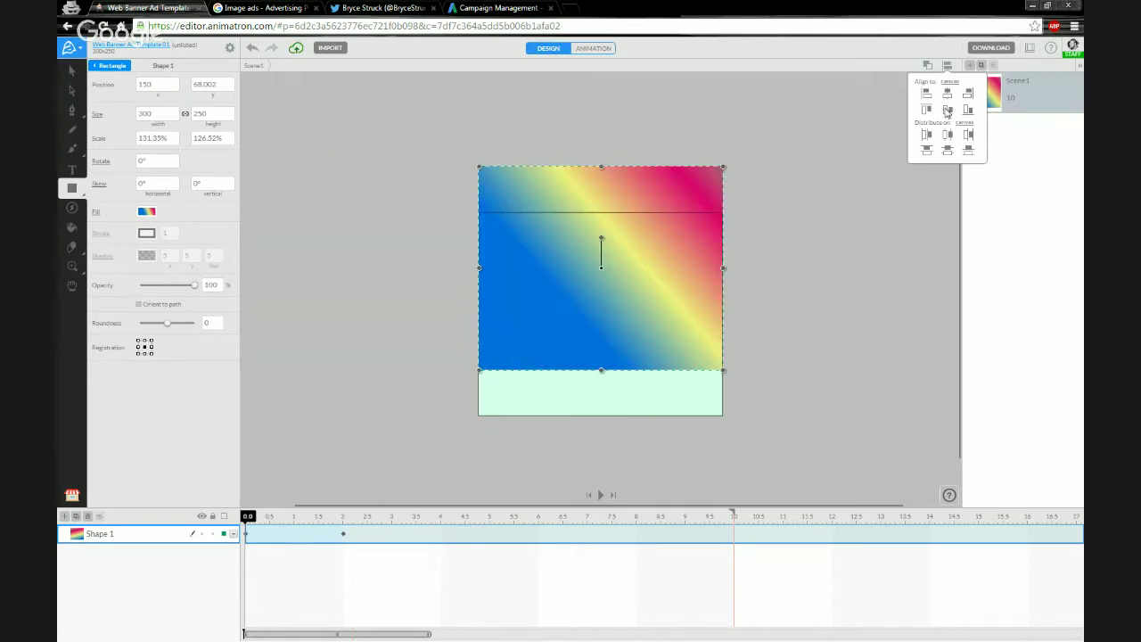
click(947, 111)
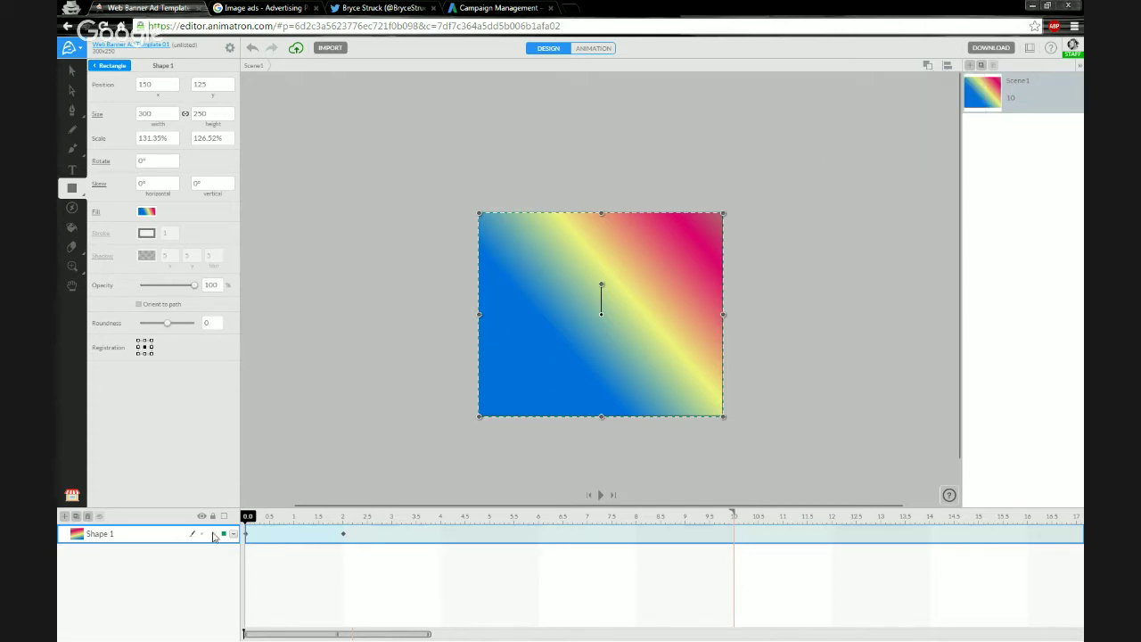
- Rename the Shape 1 layer as BG, lock it, and switch to the Selection tool
double_click(101, 534)
text(BG)
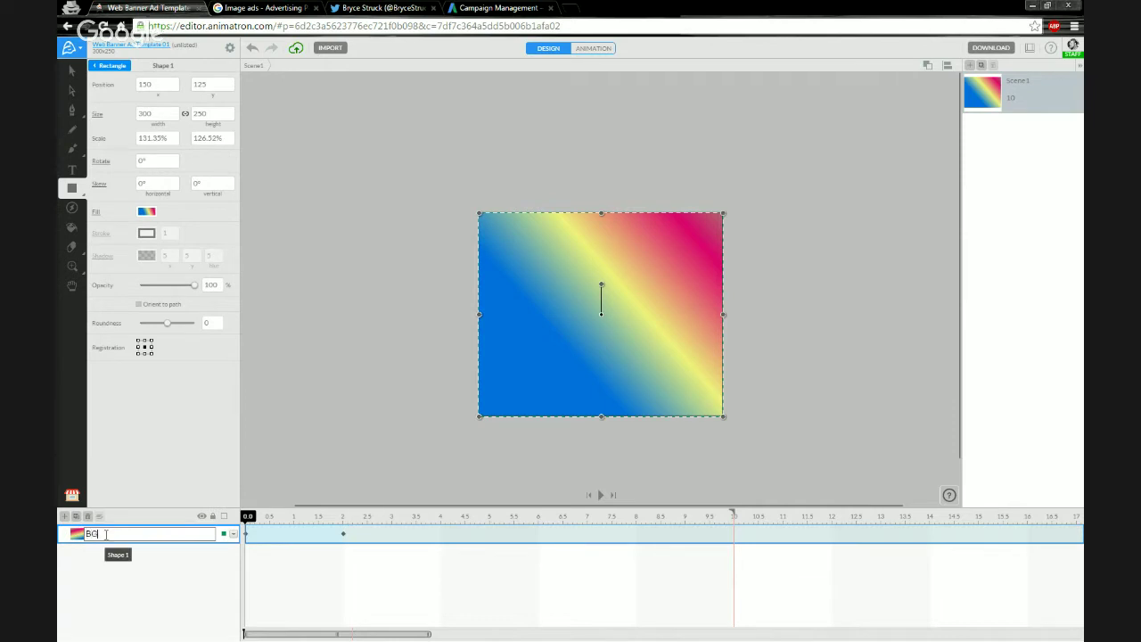
key(Return)
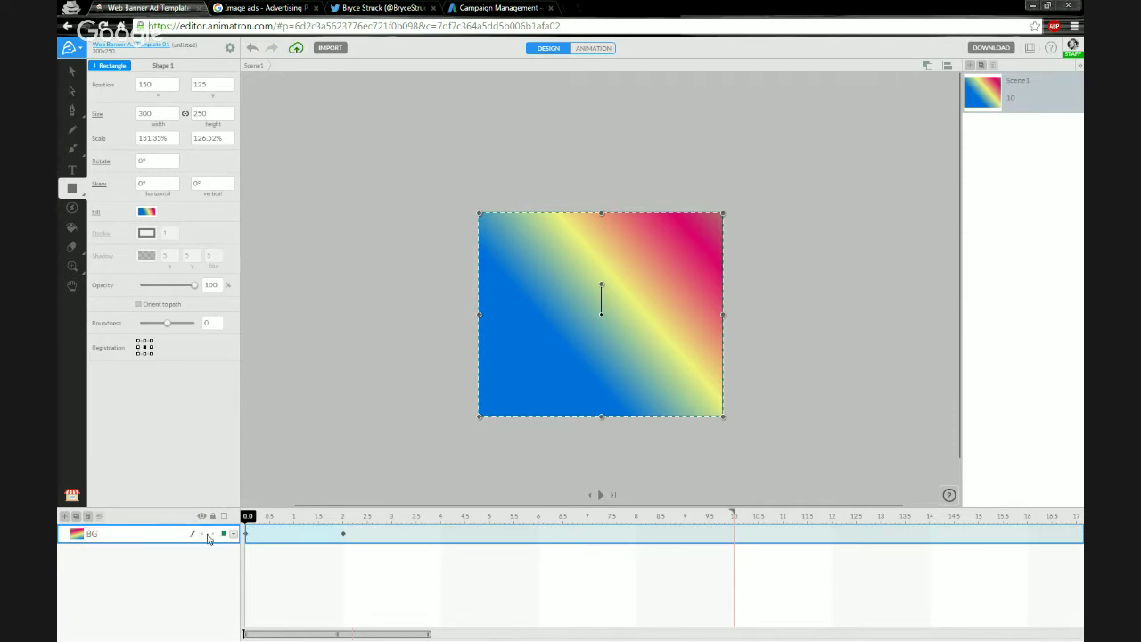
click(212, 534)
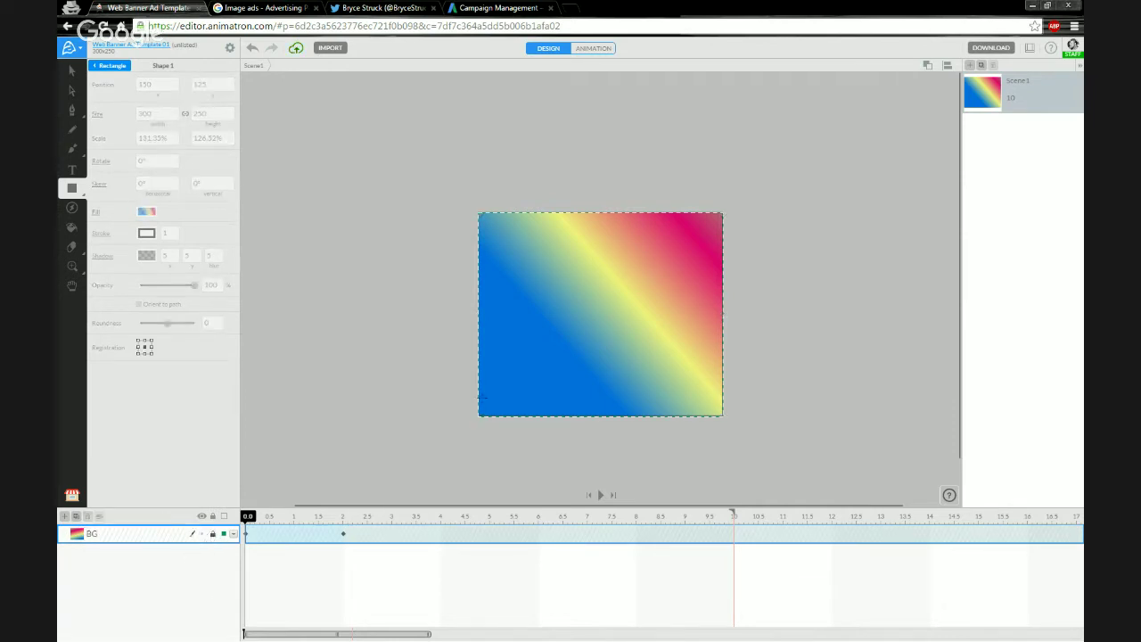
click(62, 74)
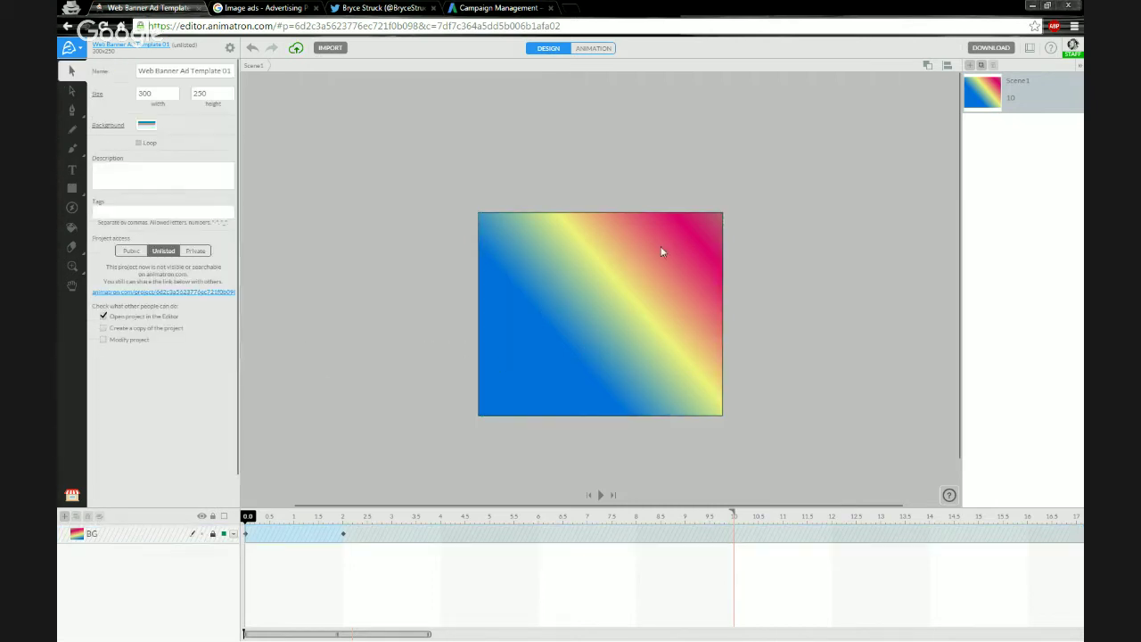
- Unlock the BG layer, remove its gradient keyframe at 2 seconds, and return the playhead to 0
drag(648, 404, 731, 264)
mouse_move(250, 523)
mouse_down()
mouse_move(339, 520)
mouse_move(258, 520)
mouse_move(344, 529)
mouse_move(265, 520)
mouse_move(347, 520)
mouse_move(273, 520)
mouse_move(356, 508)
mouse_move(248, 510)
mouse_up()
click(76, 538)
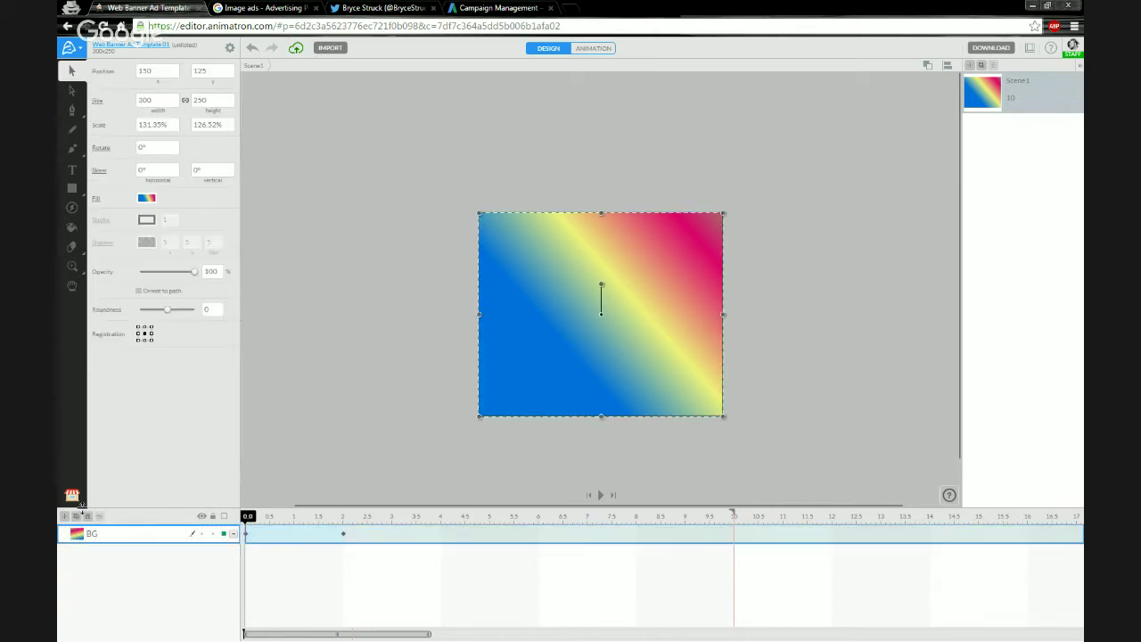
click(146, 198)
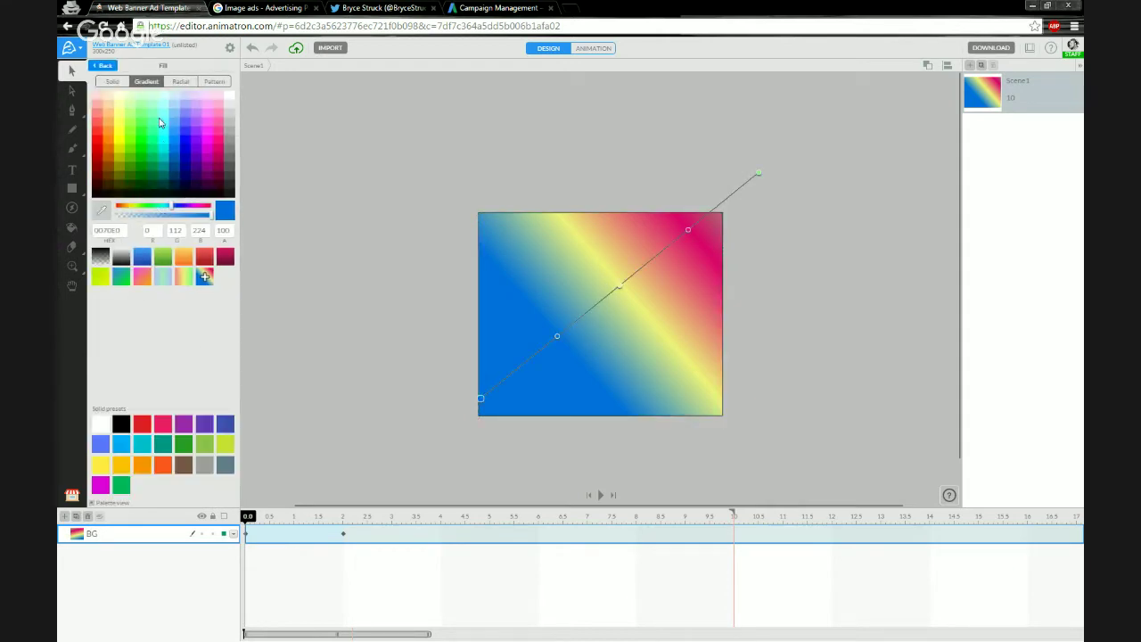
click(343, 533)
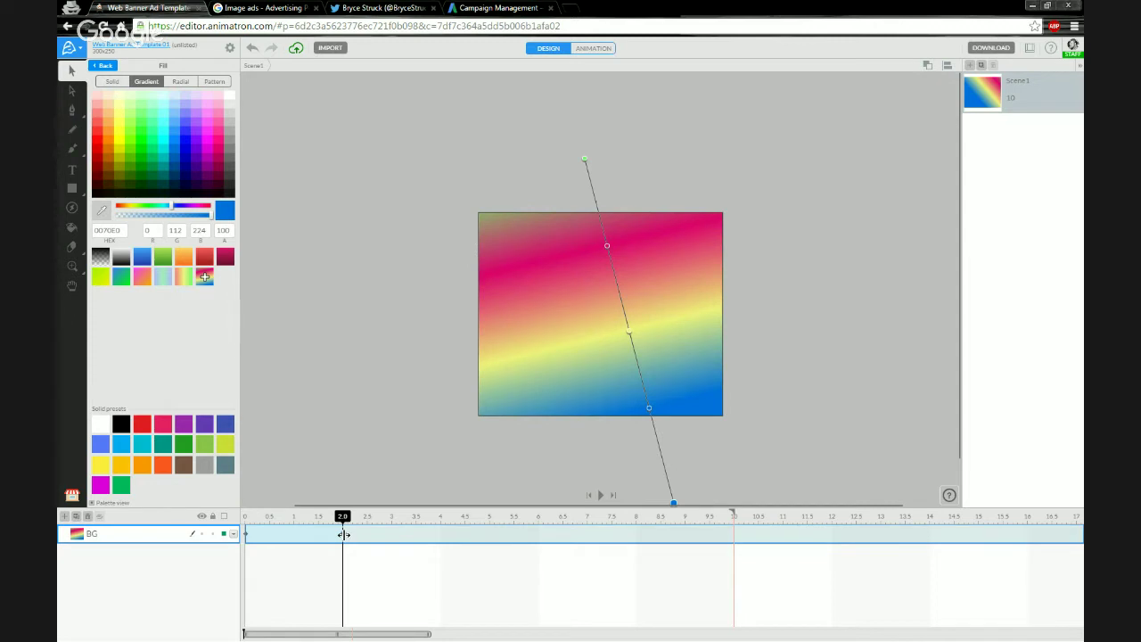
click(248, 524)
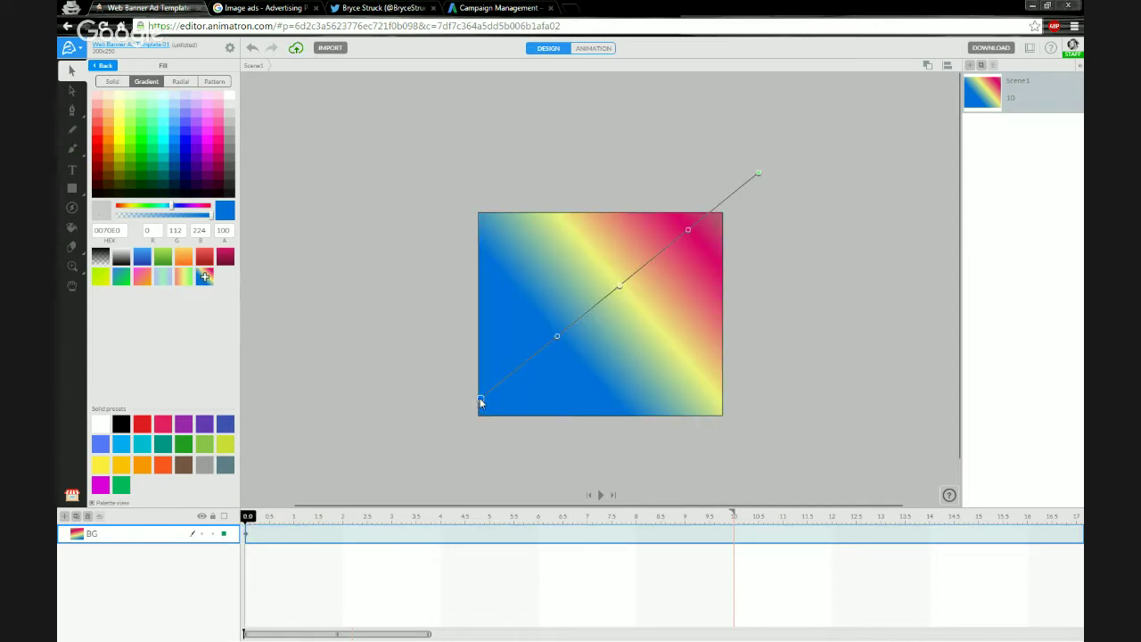
- Make the BG gradient vertical, from just below the rectangle to well above it, and colour its upper end 5CADFF
drag(479, 402, 573, 427)
drag(755, 177, 572, 81)
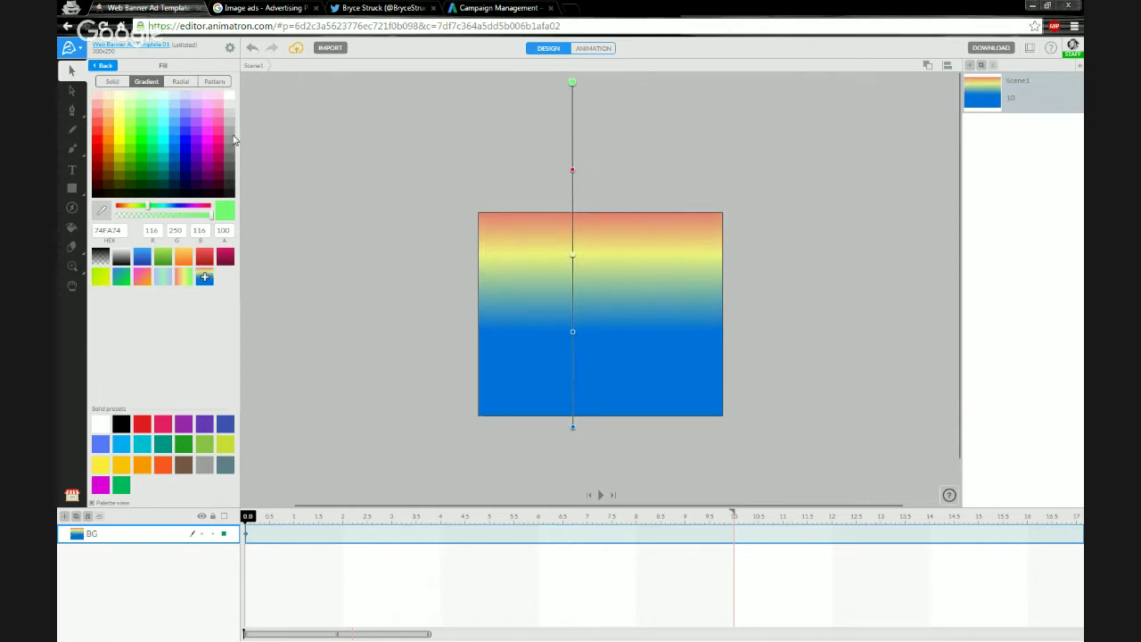
click(165, 116)
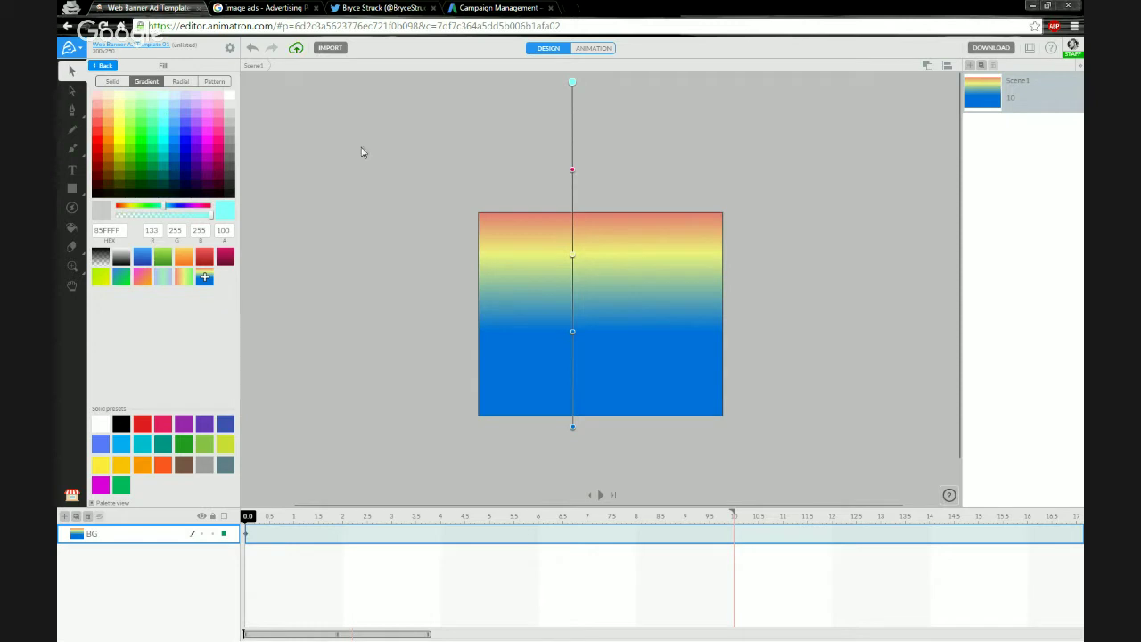
click(176, 122)
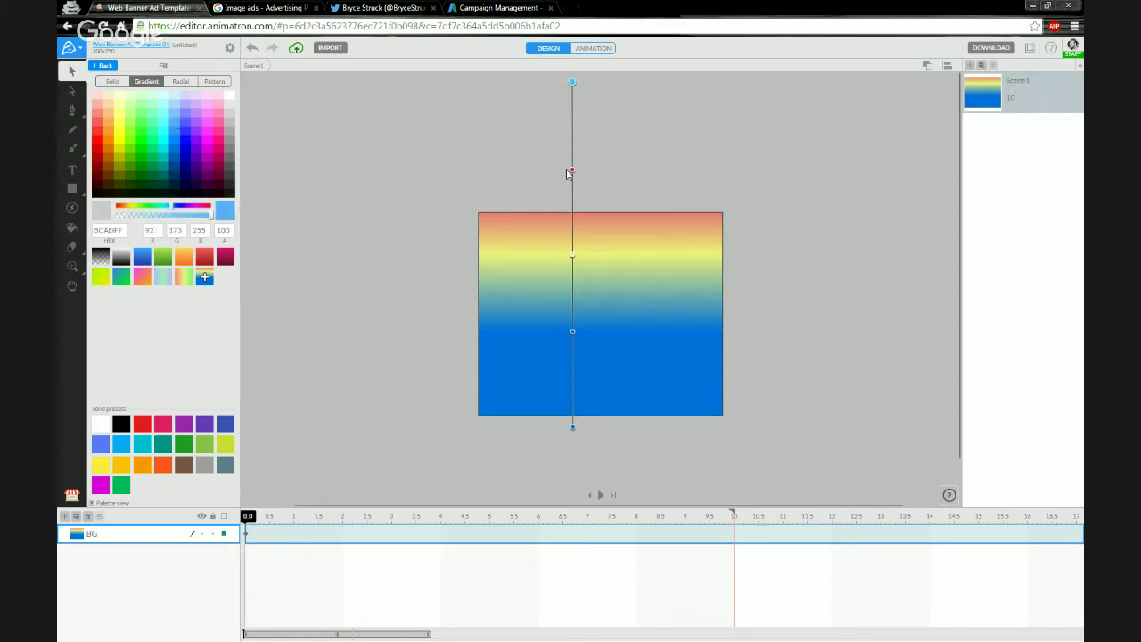
- Recolour the gradient's red stop to cyan 0AFFFF and its yellow stop to pale cyan D6FFFF
click(572, 170)
click(163, 142)
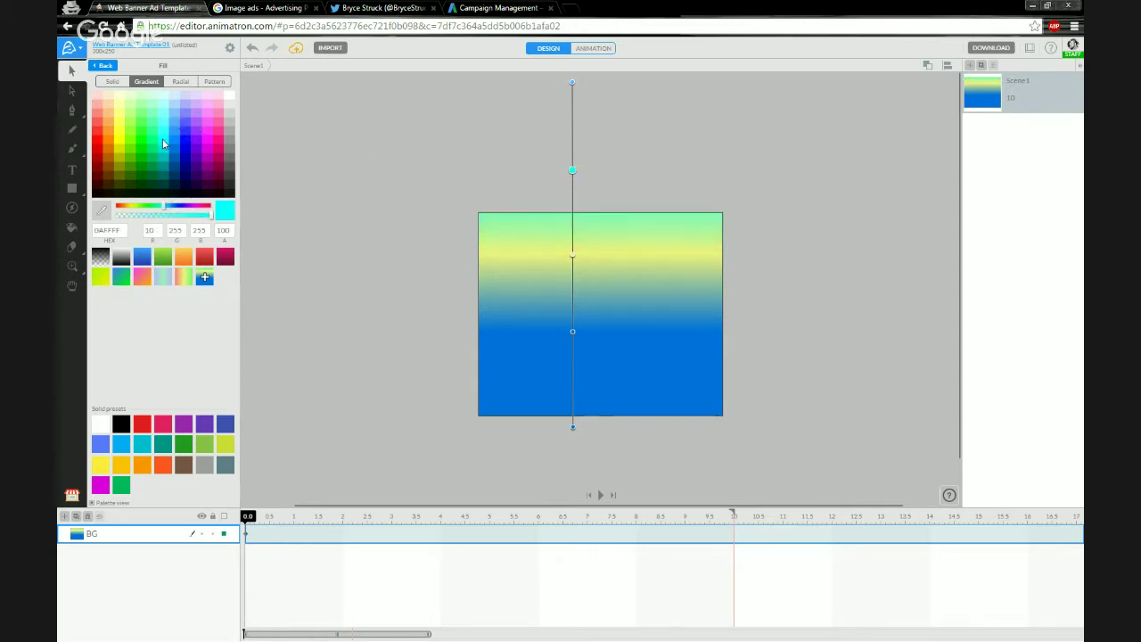
click(573, 256)
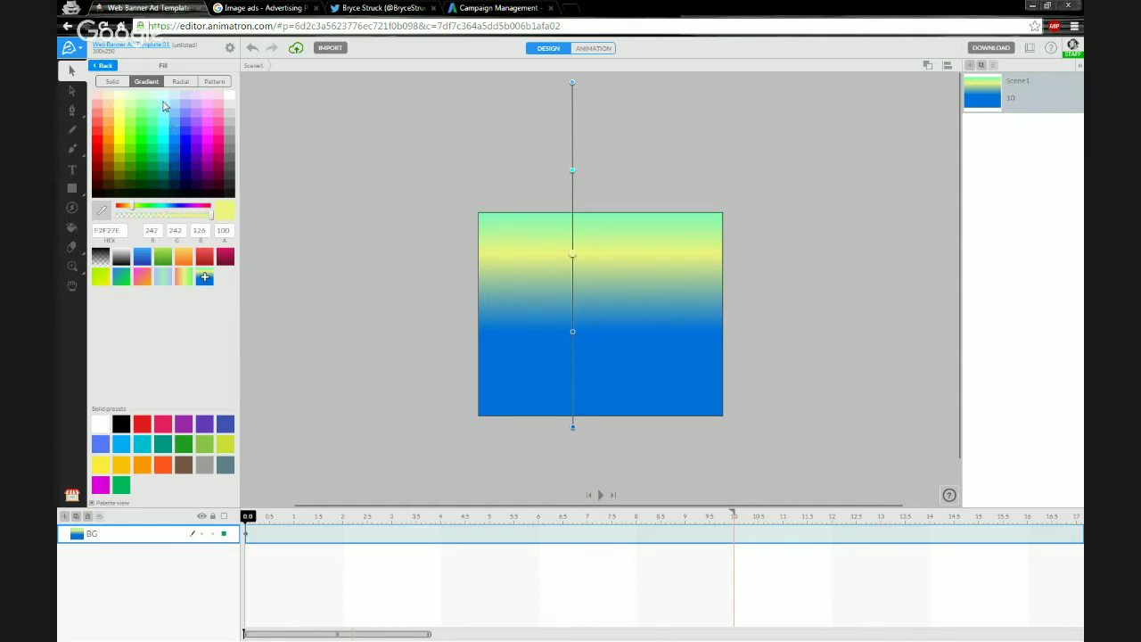
click(164, 100)
- Recolour the gradient's inner blue stop to light green C2FF85 and its lower end to green 5CFF5C
click(573, 331)
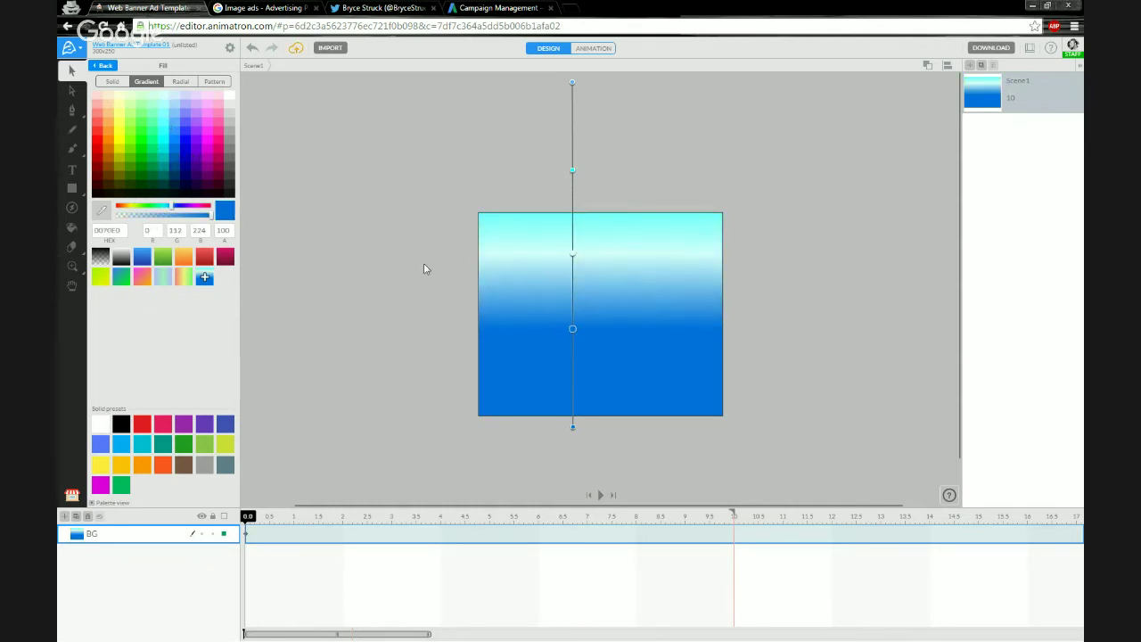
click(165, 154)
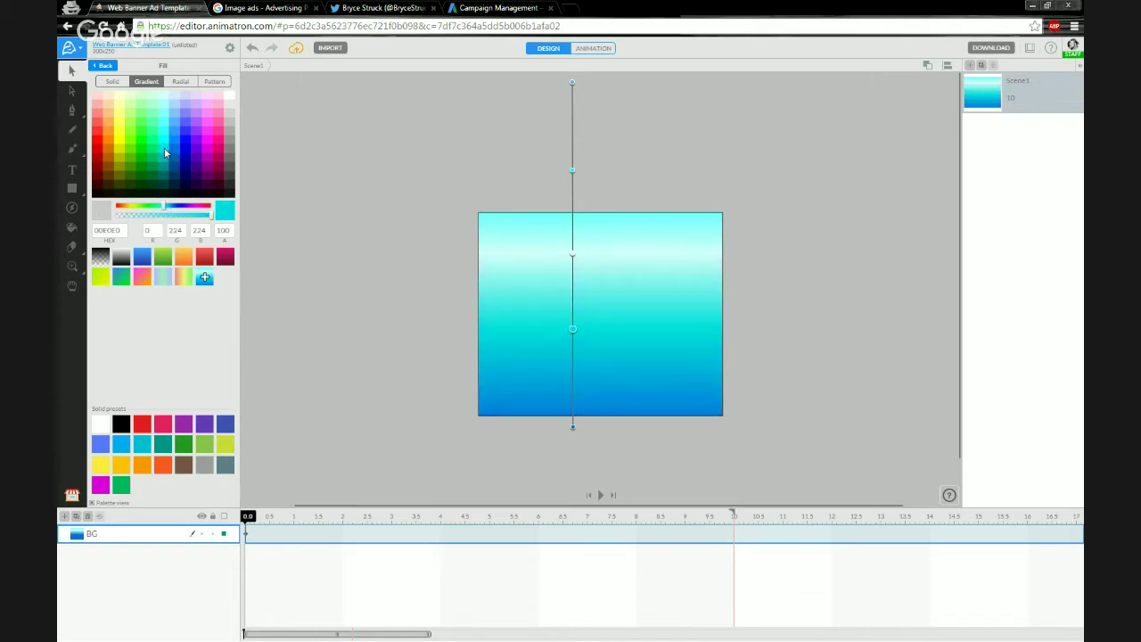
click(179, 158)
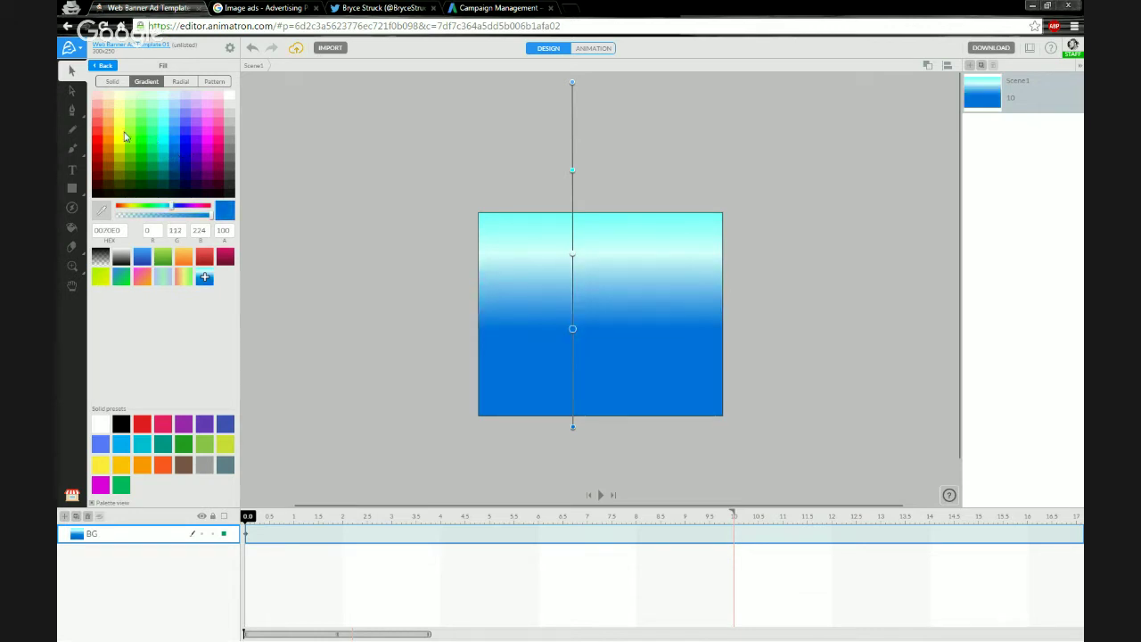
drag(131, 142, 132, 113)
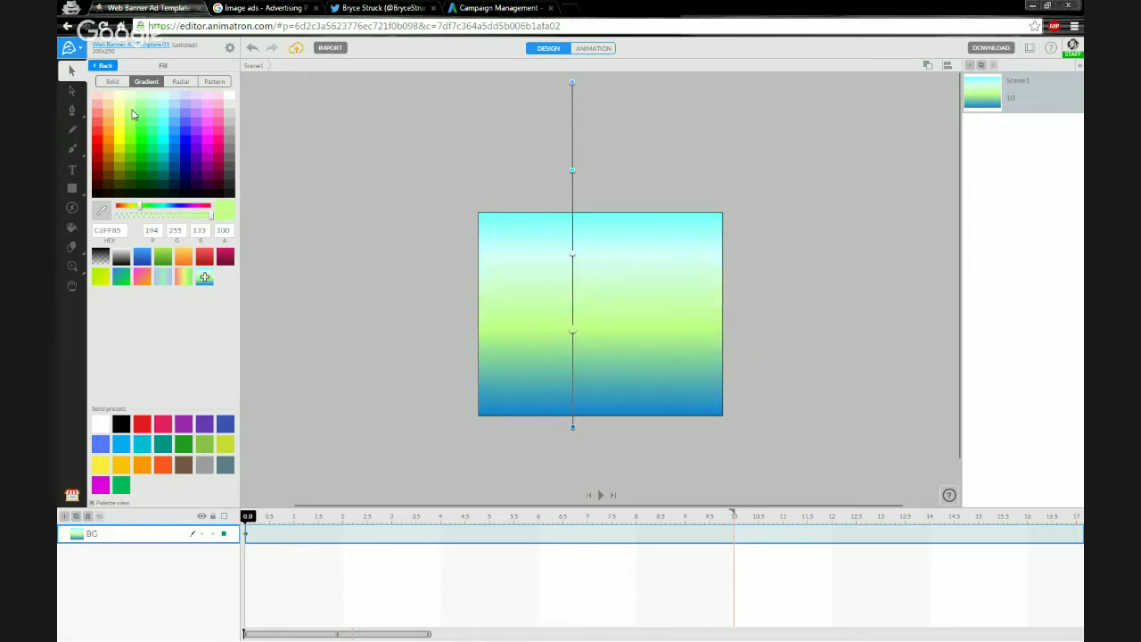
click(573, 427)
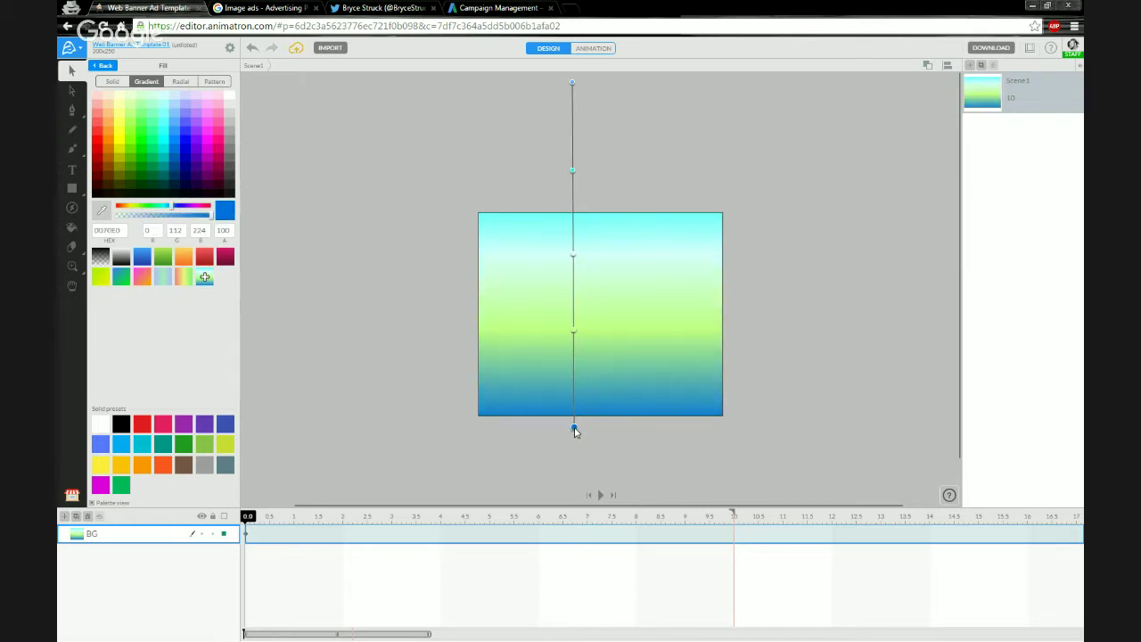
click(143, 110)
click(143, 122)
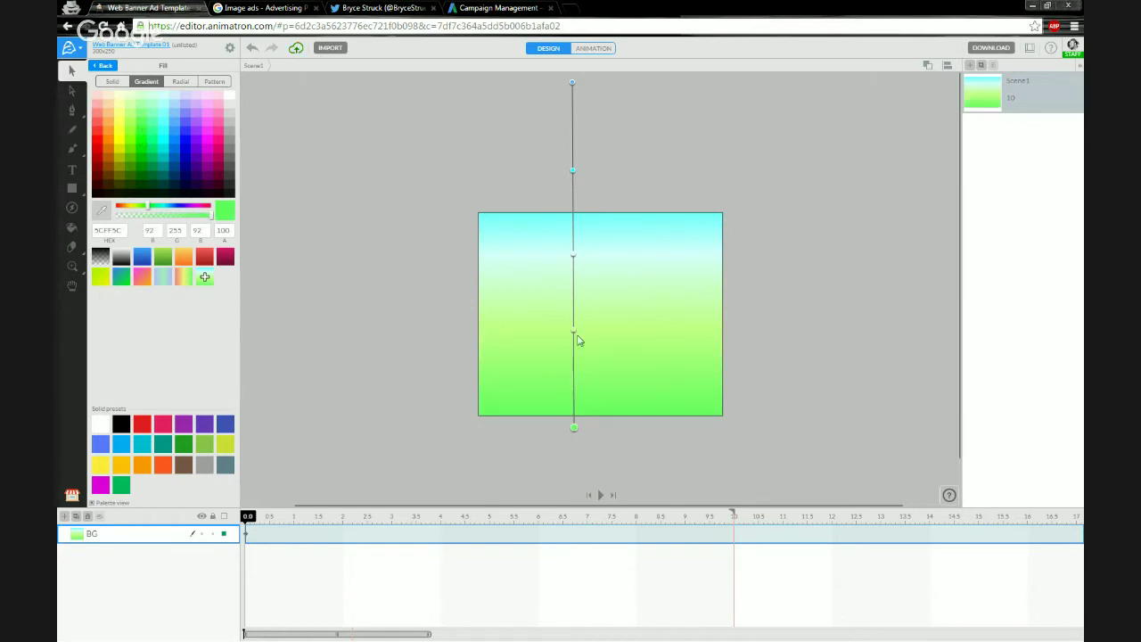
- Move the light green stop close to the rectangle's lower edge, the cyan stop slightly higher, and fine-tune the pale cyan stop's position
drag(575, 335, 575, 396)
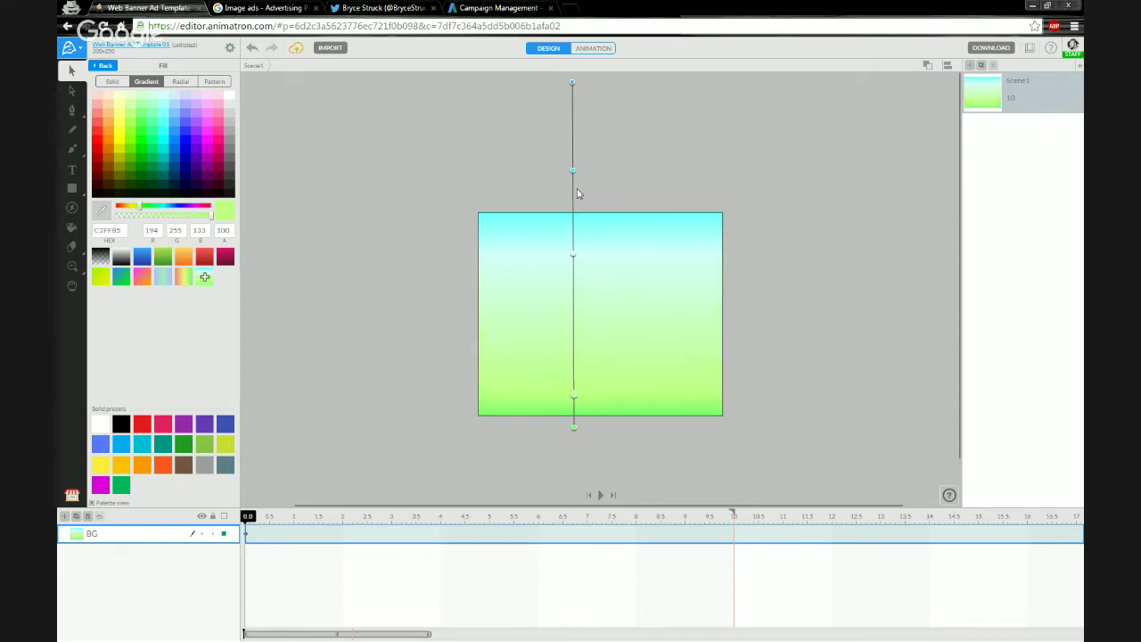
drag(575, 171, 574, 163)
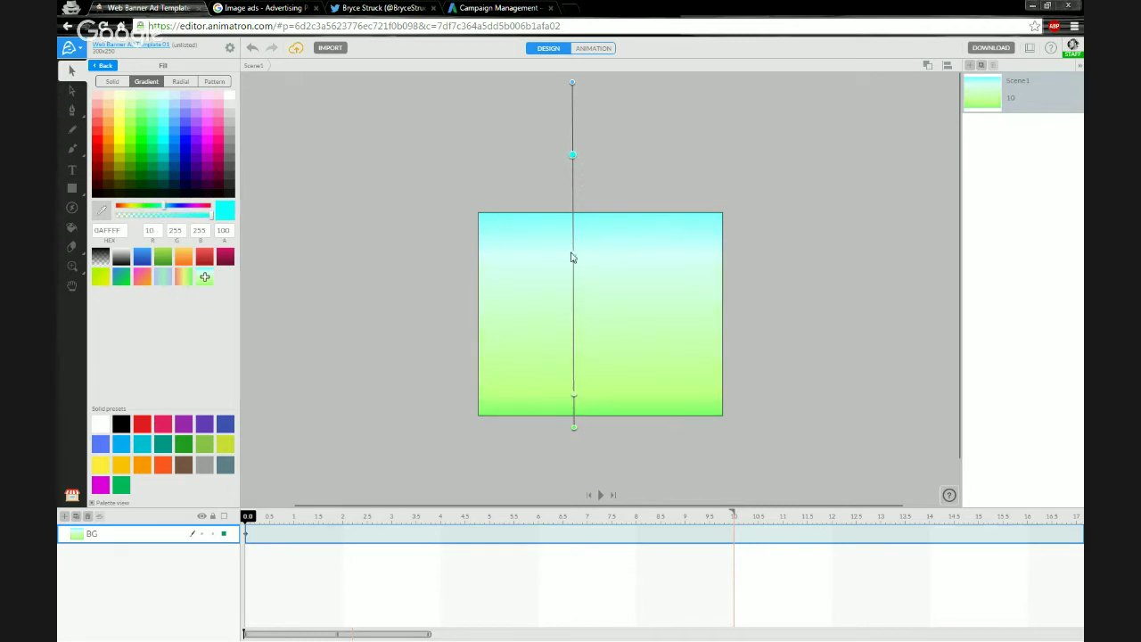
drag(573, 255, 578, 292)
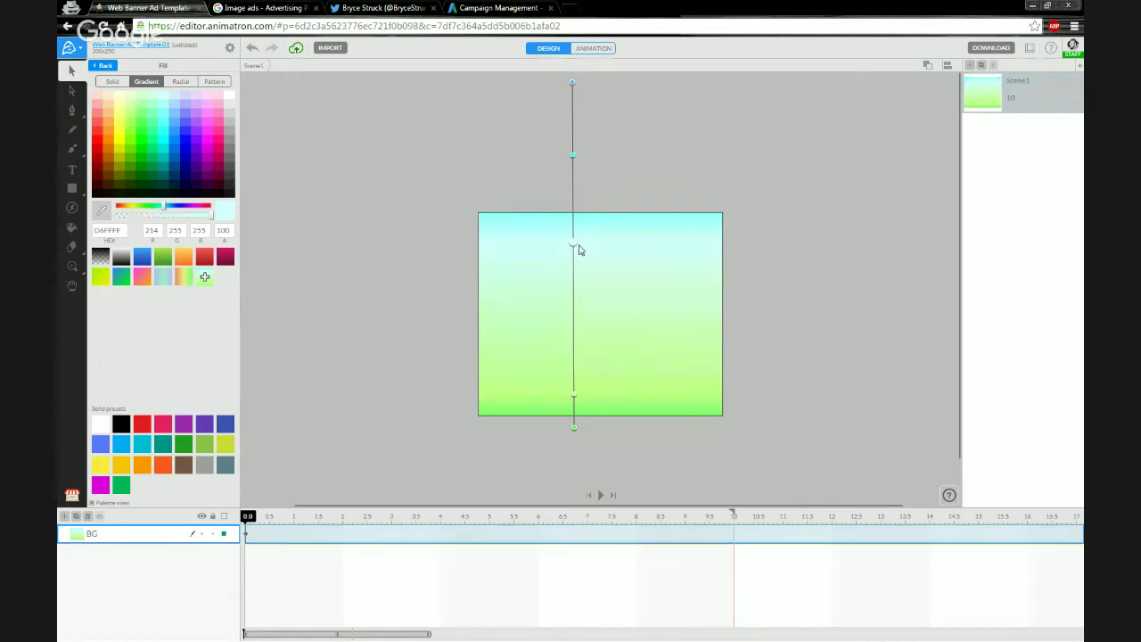
mouse_move(575, 250)
mouse_down()
mouse_move(576, 288)
mouse_move(575, 261)
mouse_up()
key(Delete)
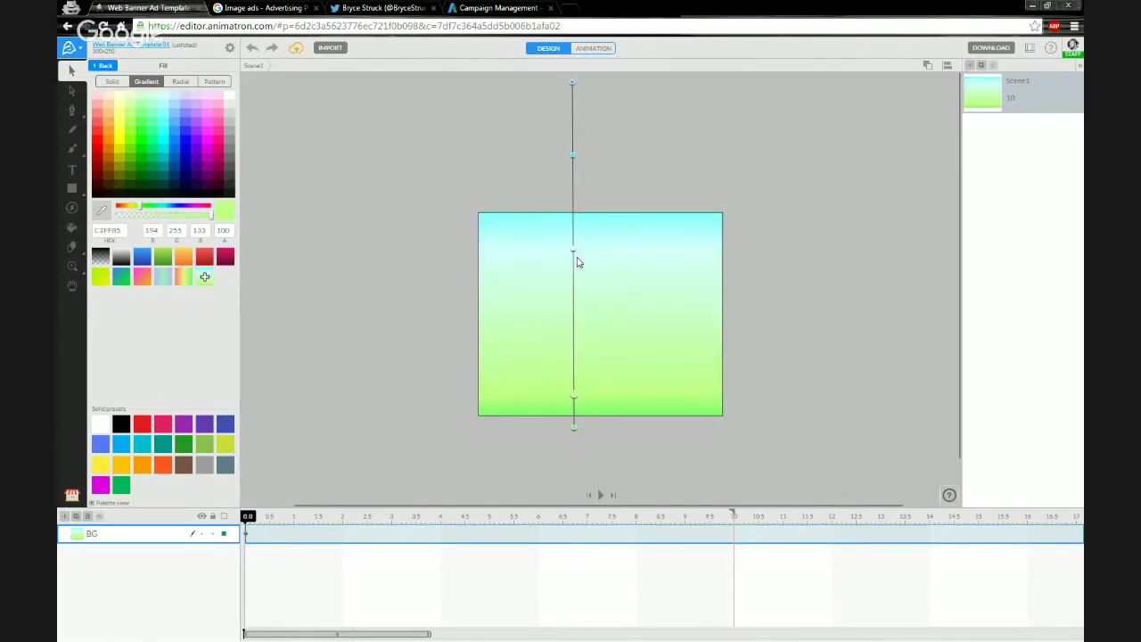
key(ctrl+z)
- Add a gradient stop midway between the pale cyan and light green stops, and save the gradient as a preset
click(574, 329)
click(573, 251)
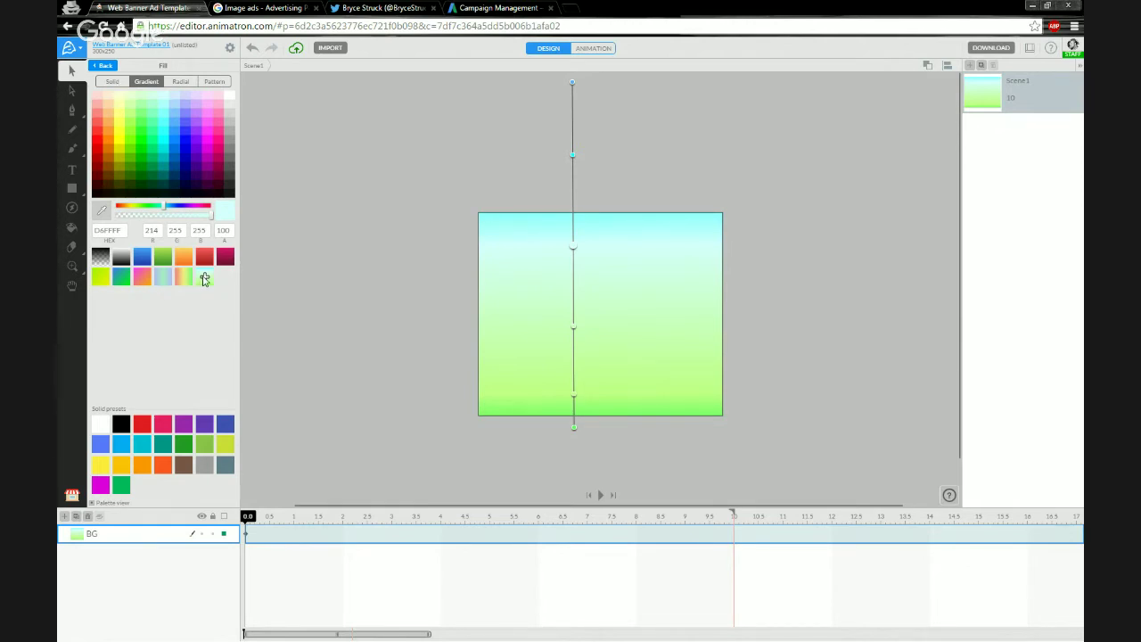
click(204, 279)
click(112, 81)
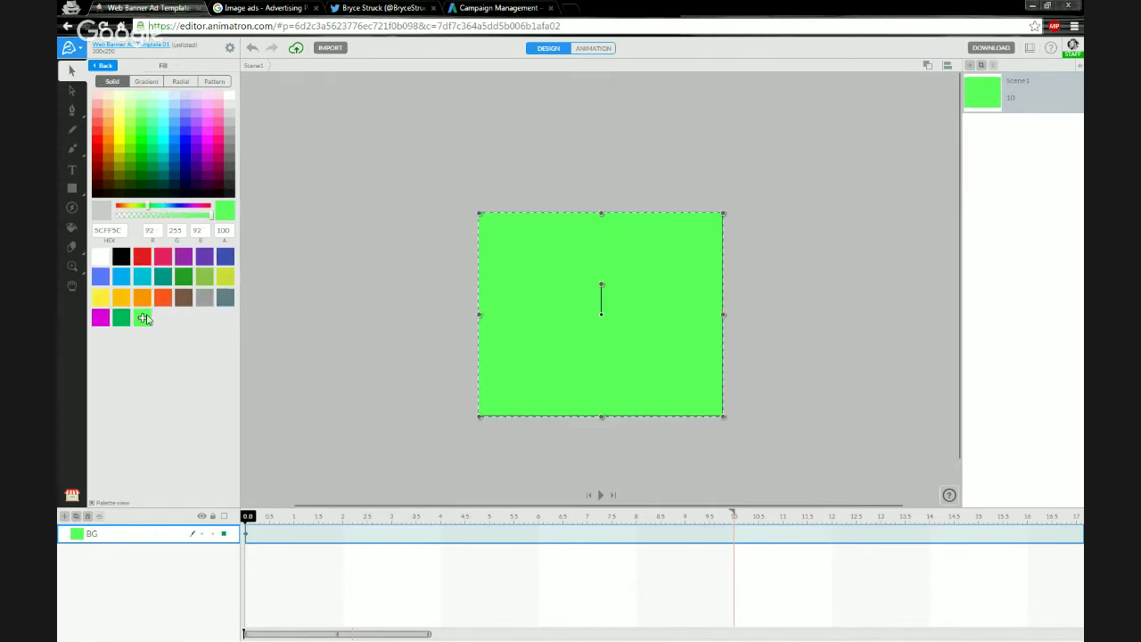
click(145, 82)
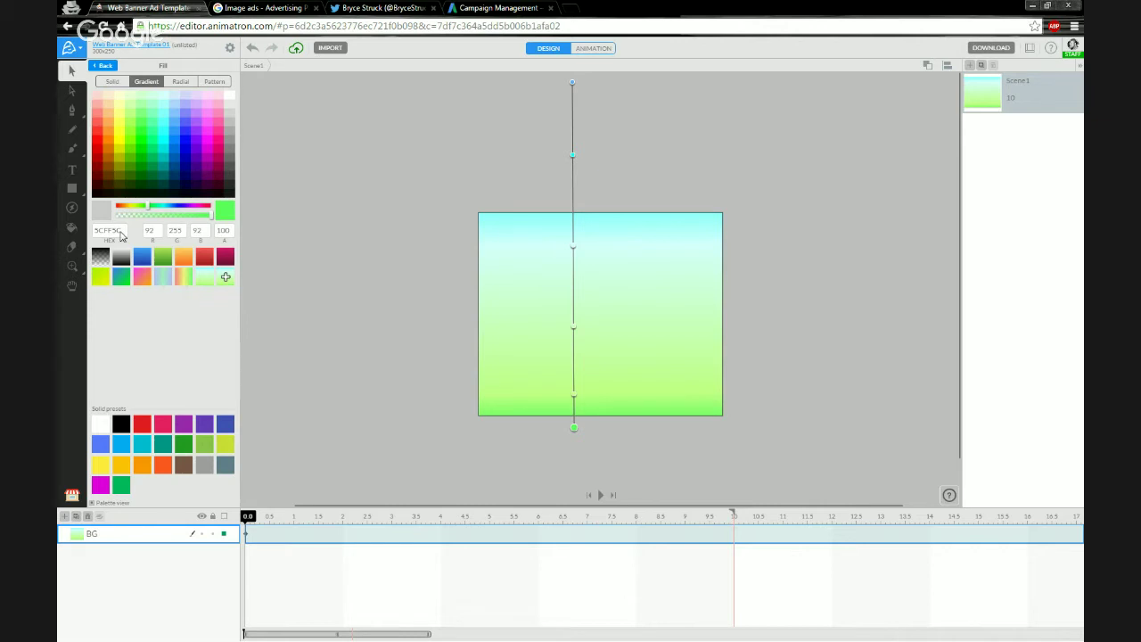
- Copy the pale cyan stop's hex value D6FFFF to the new middle stop
click(574, 250)
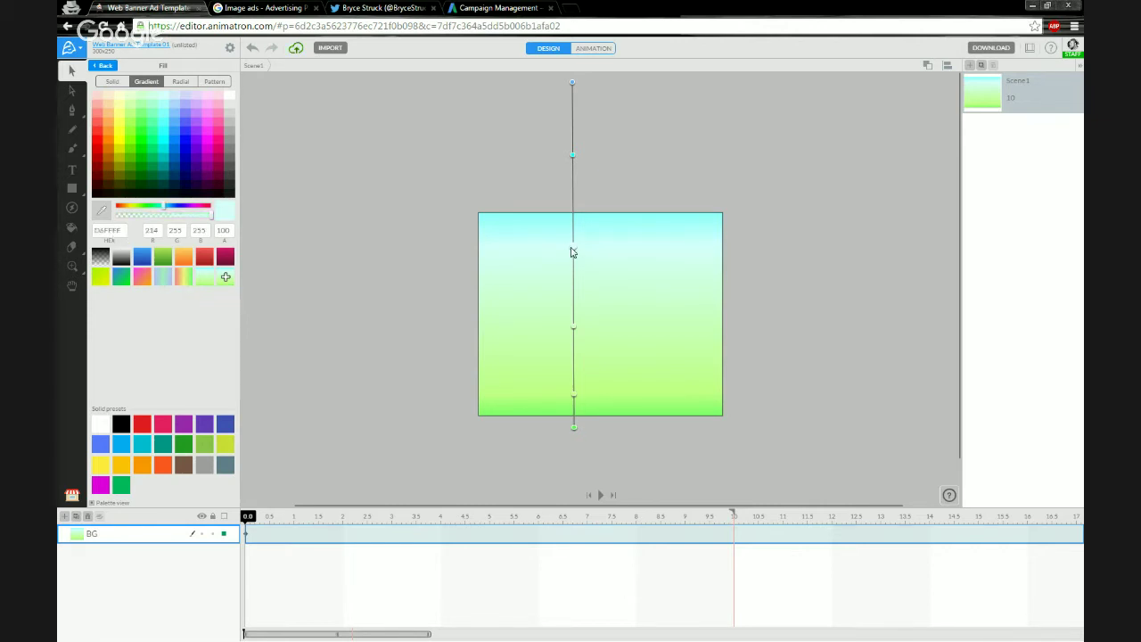
click(126, 233)
click(575, 328)
click(125, 232)
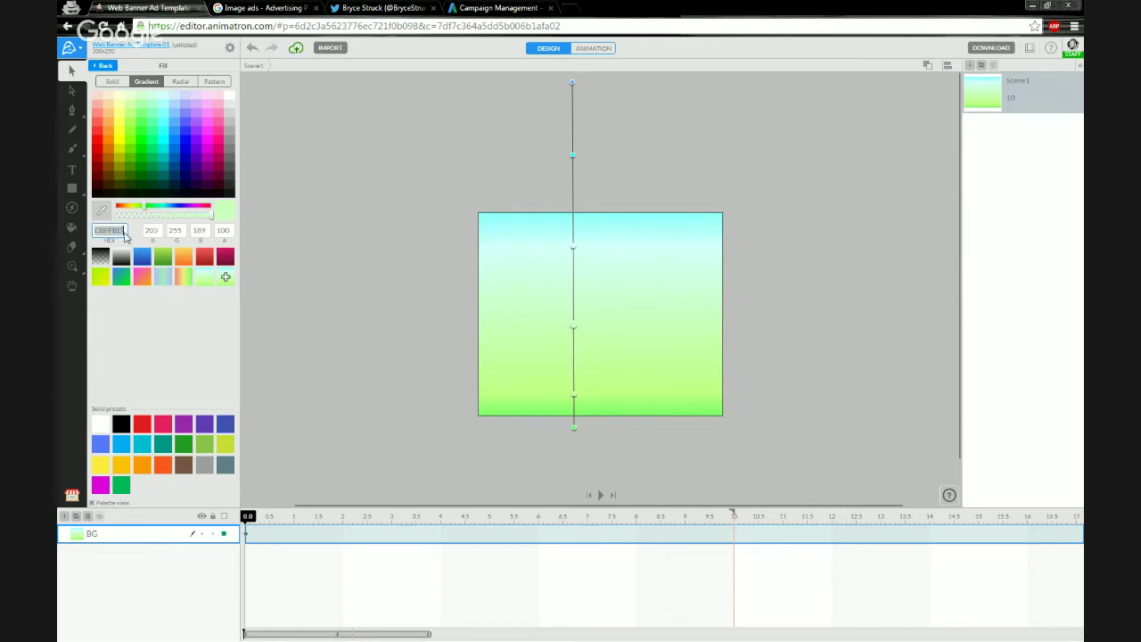
text(C8FFFF)
key(Return)
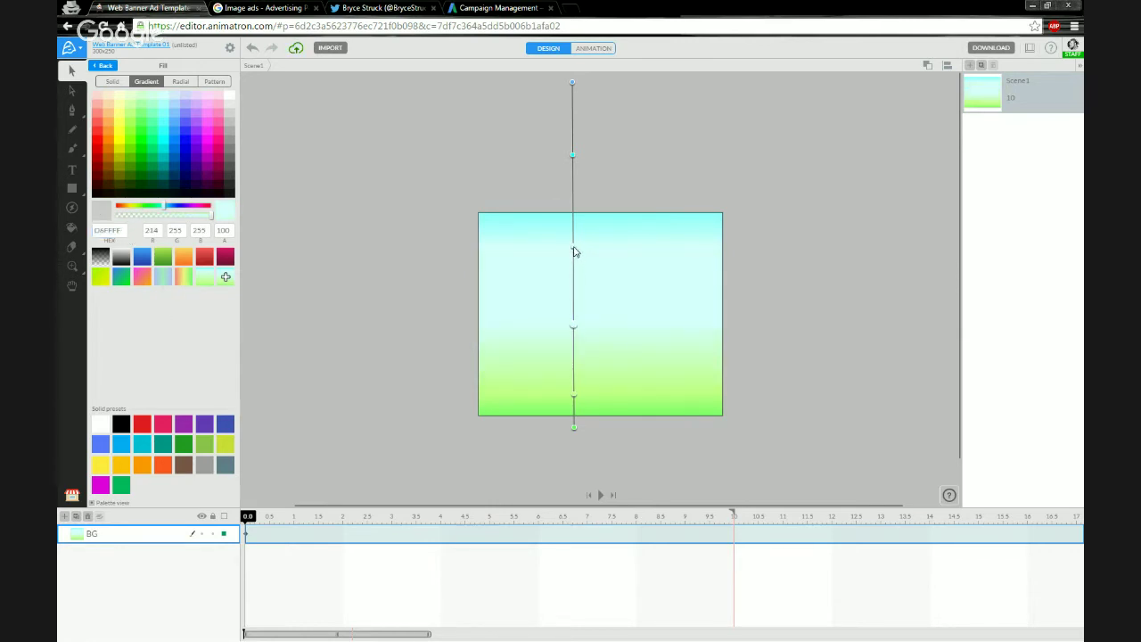
- Spread the two pale cyan stops apart, one near the rectangle's upper edge and the other closer to the light green stop
drag(573, 250, 573, 225)
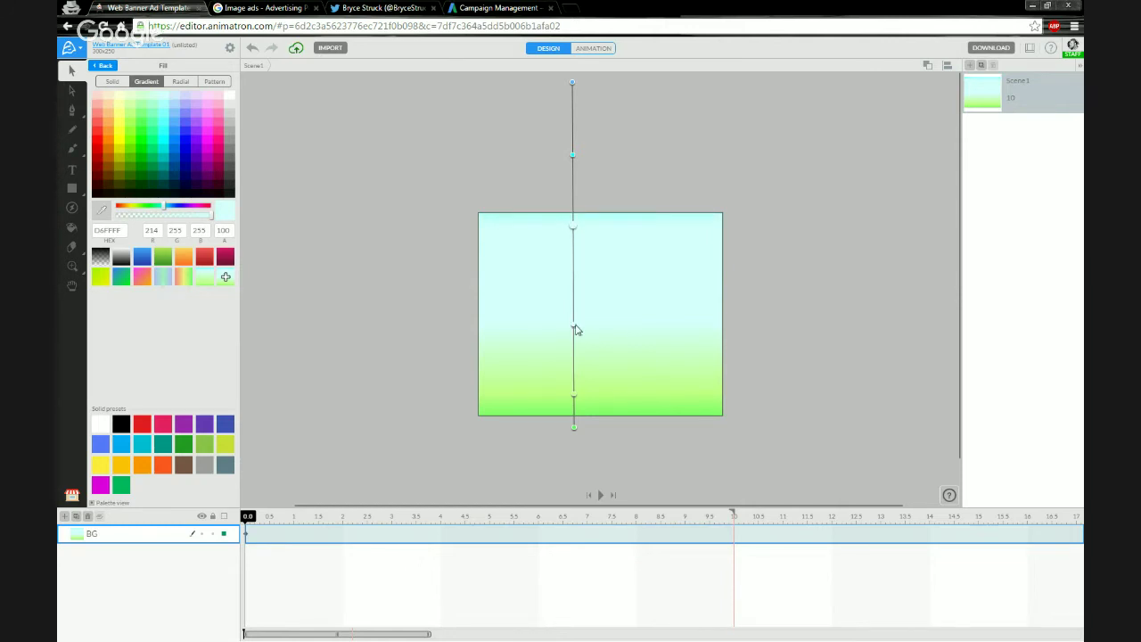
drag(575, 330, 583, 359)
click(574, 394)
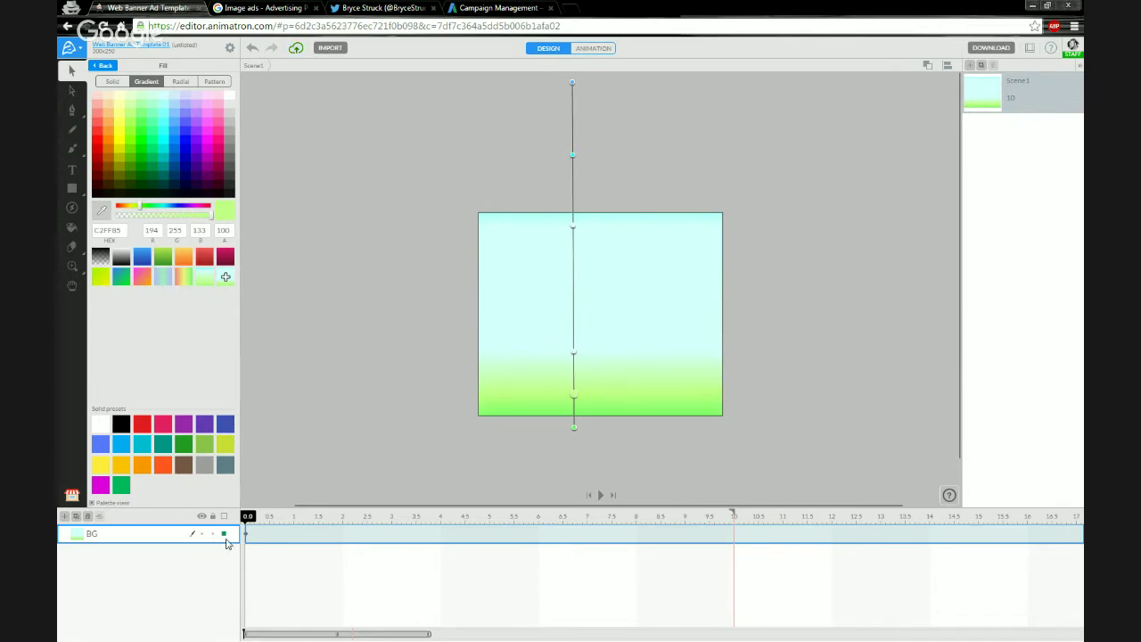
mouse_move(248, 517)
mouse_down()
mouse_move(310, 515)
mouse_move(248, 517)
mouse_up()
click(574, 277)
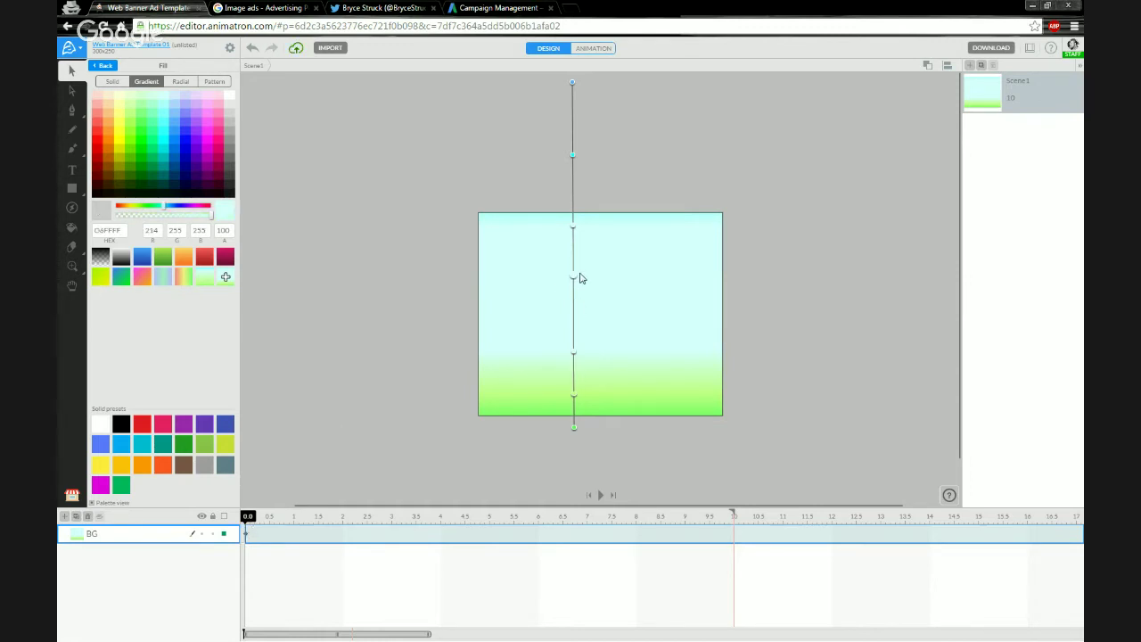
drag(579, 278, 363, 552)
- Switch to animation mode and insert a keyframe on the BG layer at 2 seconds
drag(248, 519, 294, 519)
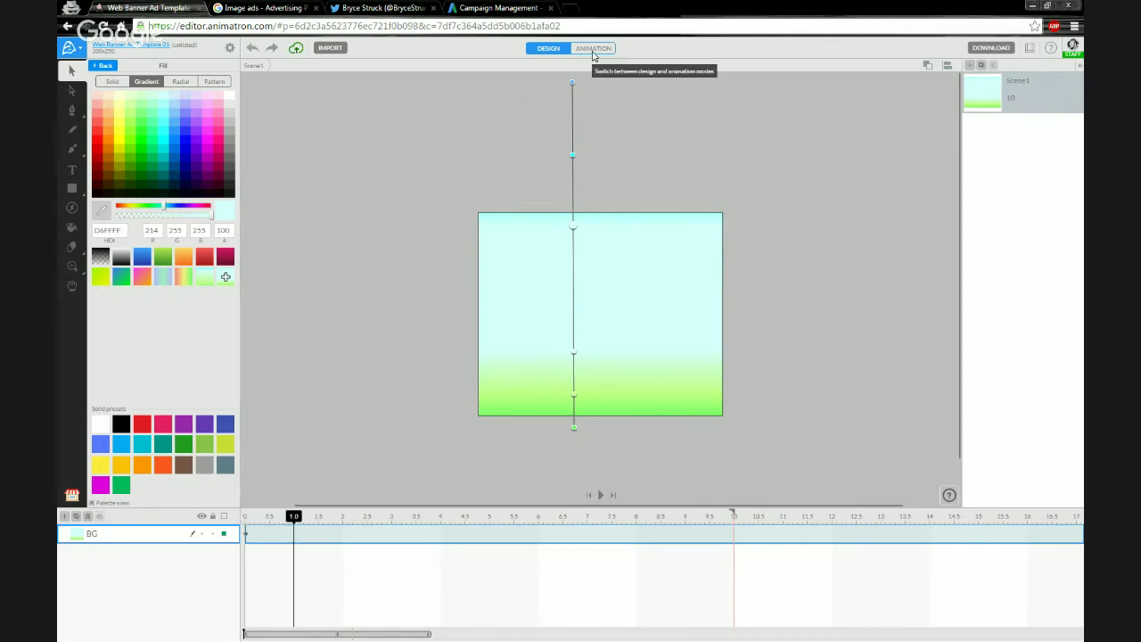
click(592, 52)
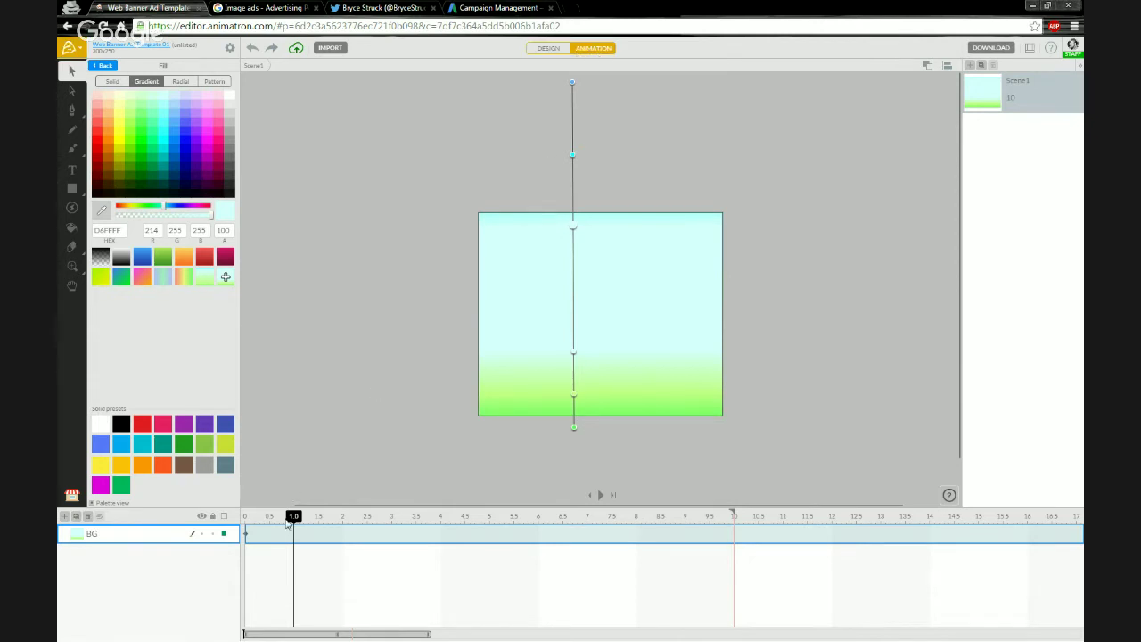
drag(288, 524, 345, 526)
right_click(354, 517)
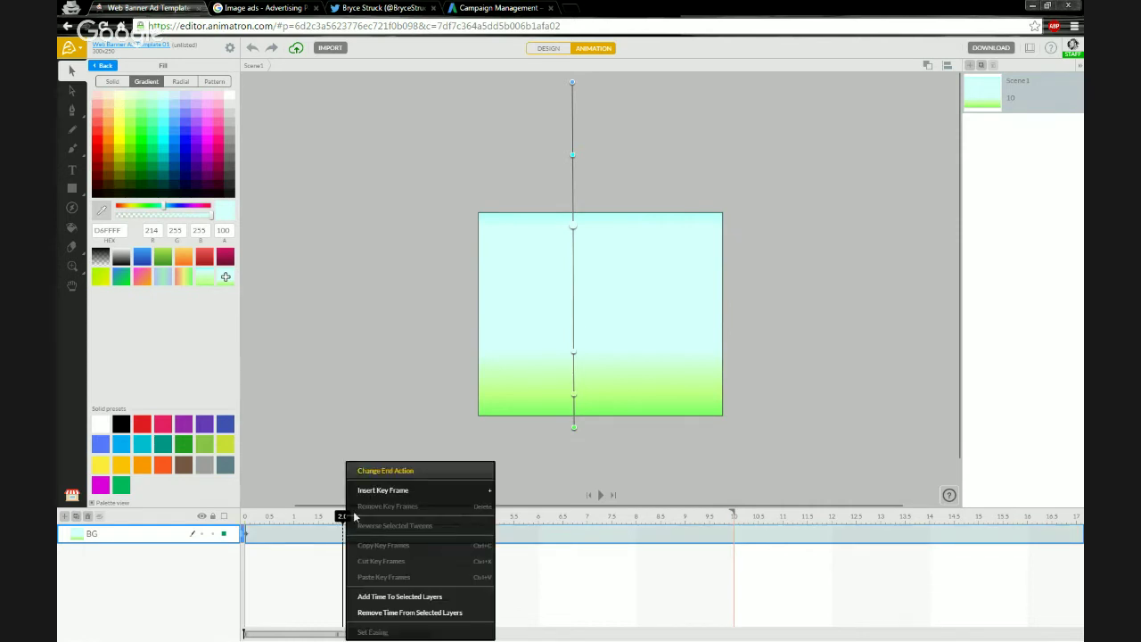
click(370, 492)
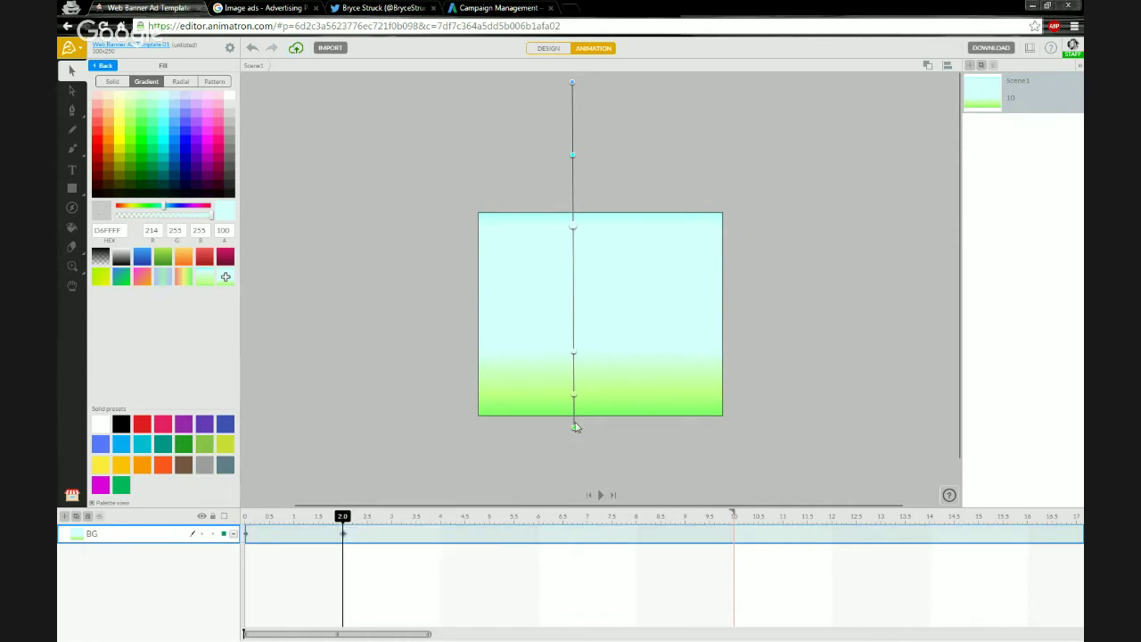
- At the 2-second keyframe, lower the upper pale cyan stop, lighten the cyan stop to 85FFFF, and move it slightly down
drag(573, 224, 573, 258)
click(573, 156)
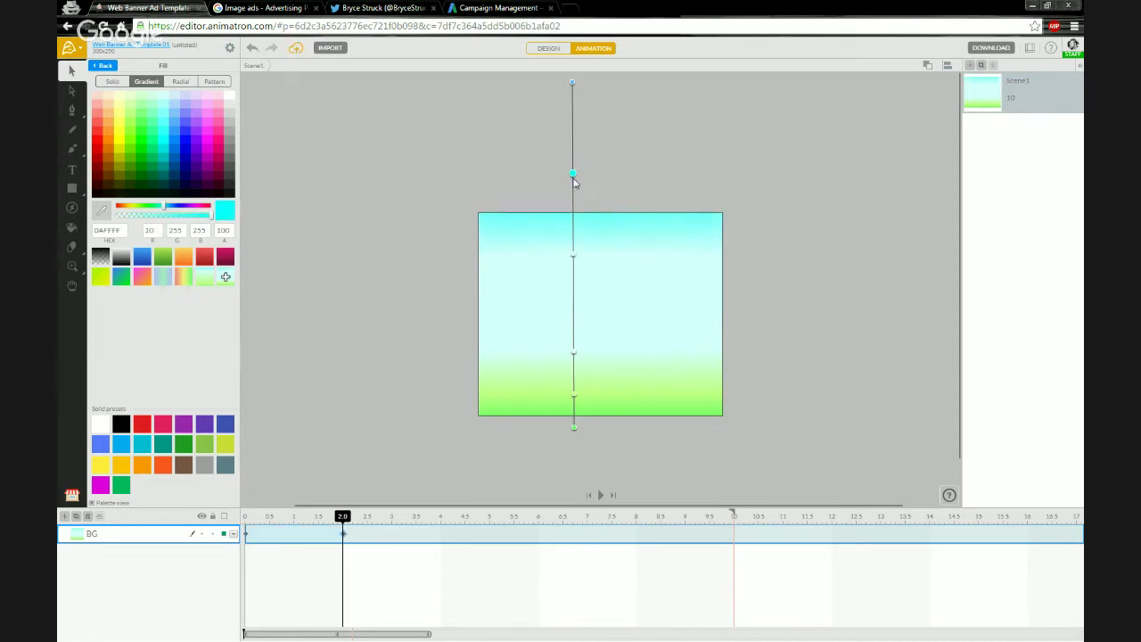
drag(577, 157, 575, 147)
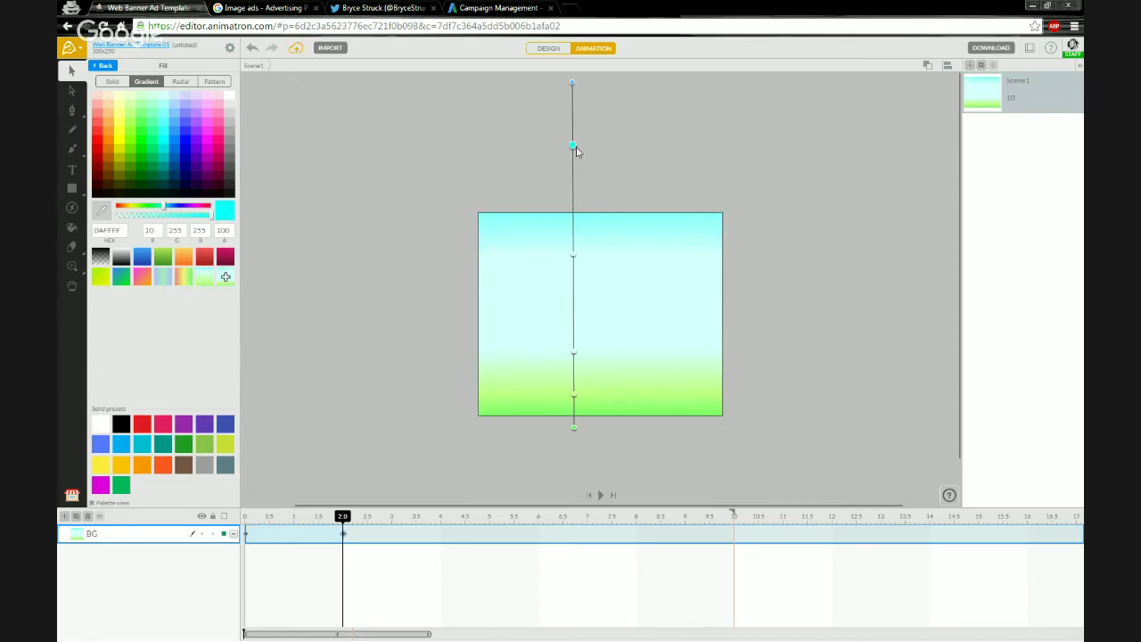
click(164, 114)
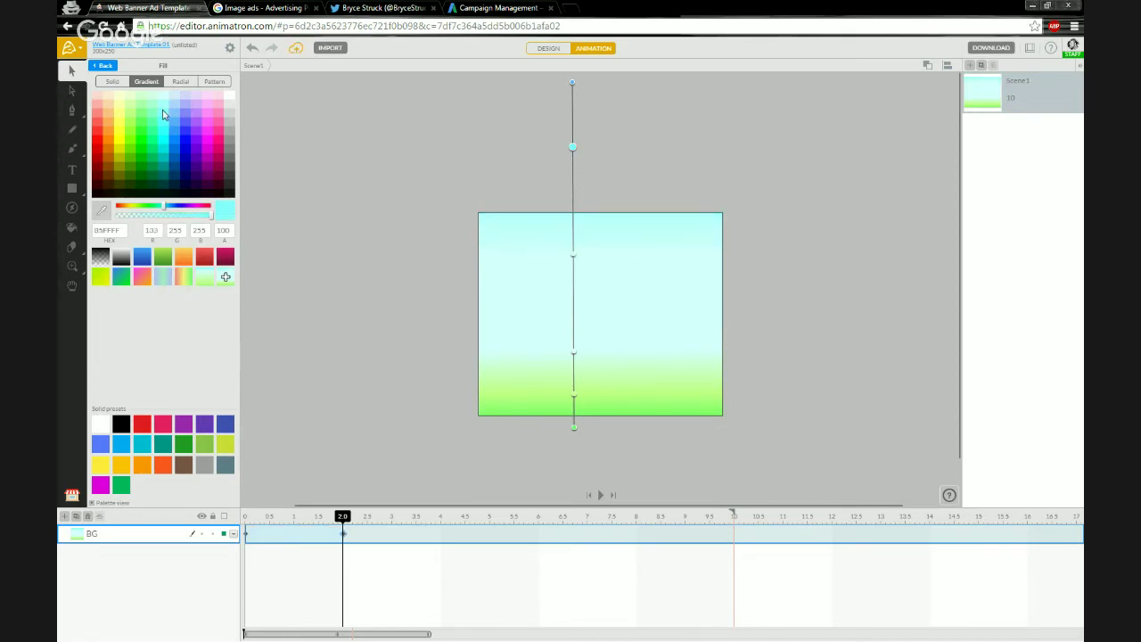
click(573, 260)
drag(575, 152, 574, 161)
- Change the lower pale cyan stop above the grass to white, FFFFFF
click(574, 353)
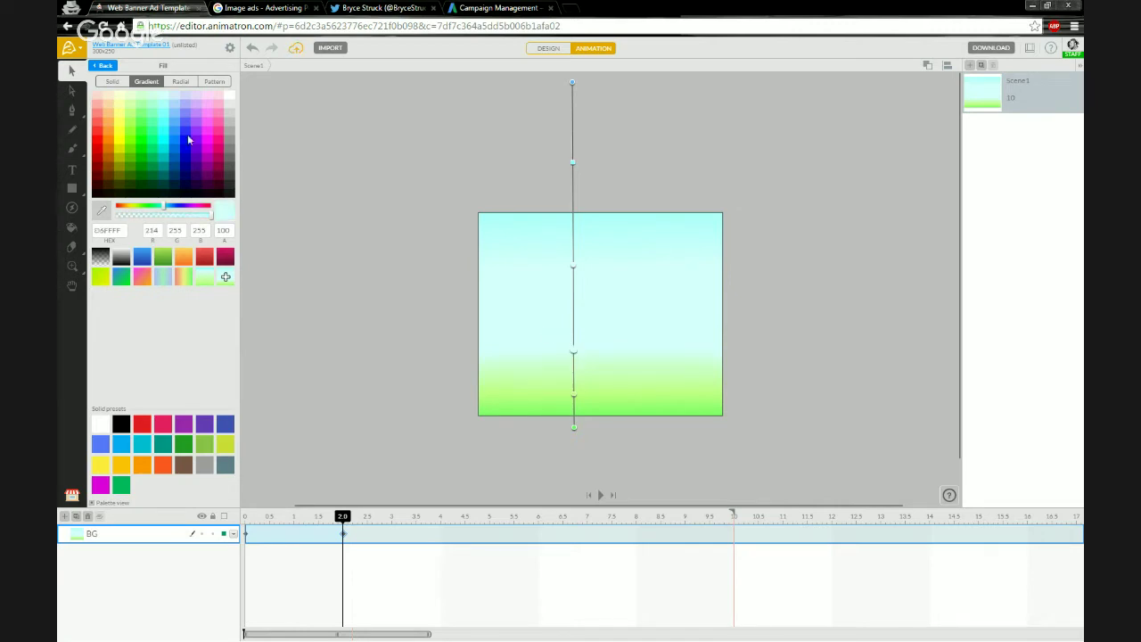
click(231, 100)
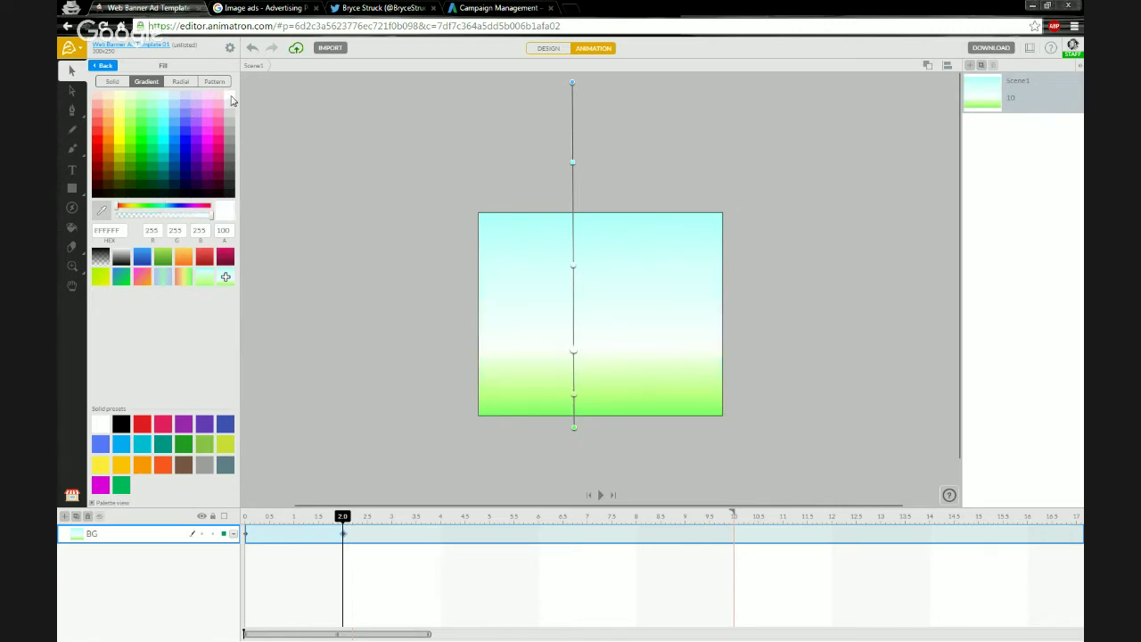
click(153, 100)
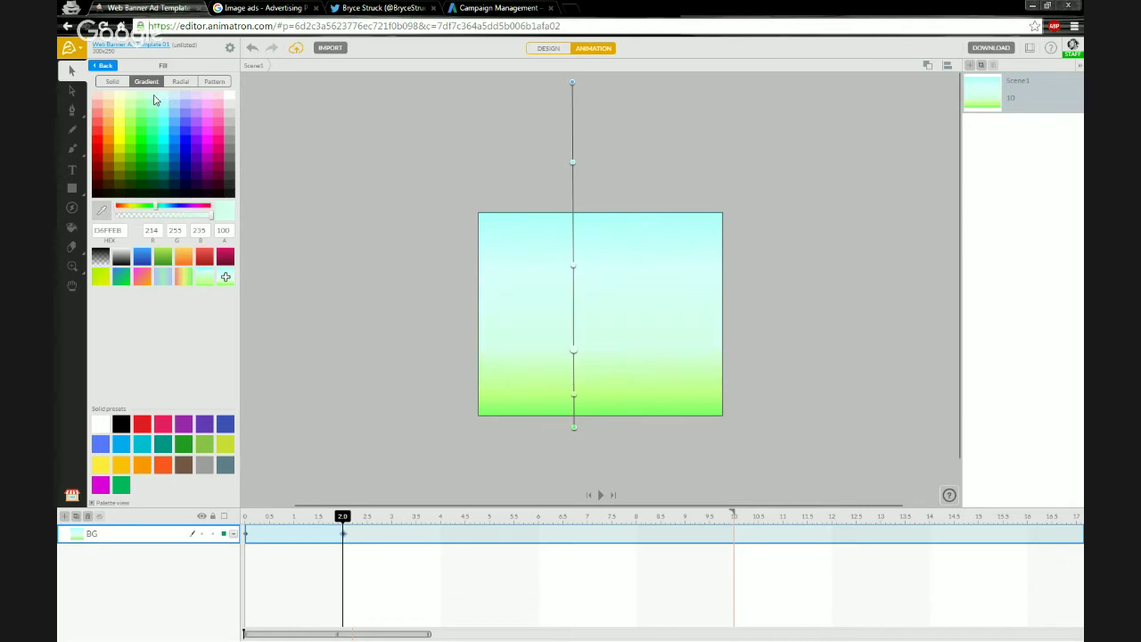
click(229, 100)
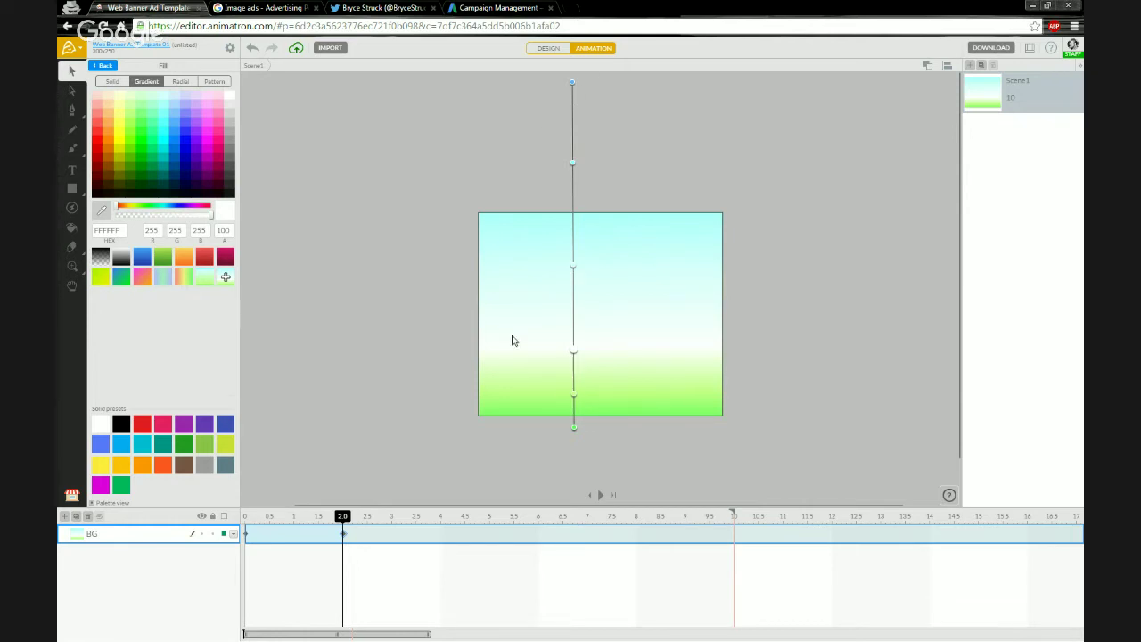
- Compare the gradient at 0 and 2 seconds, and copy the 2-second keyframe to the start of the timeline
mouse_move(342, 518)
mouse_down()
mouse_move(247, 519)
mouse_move(338, 521)
mouse_up()
click(250, 533)
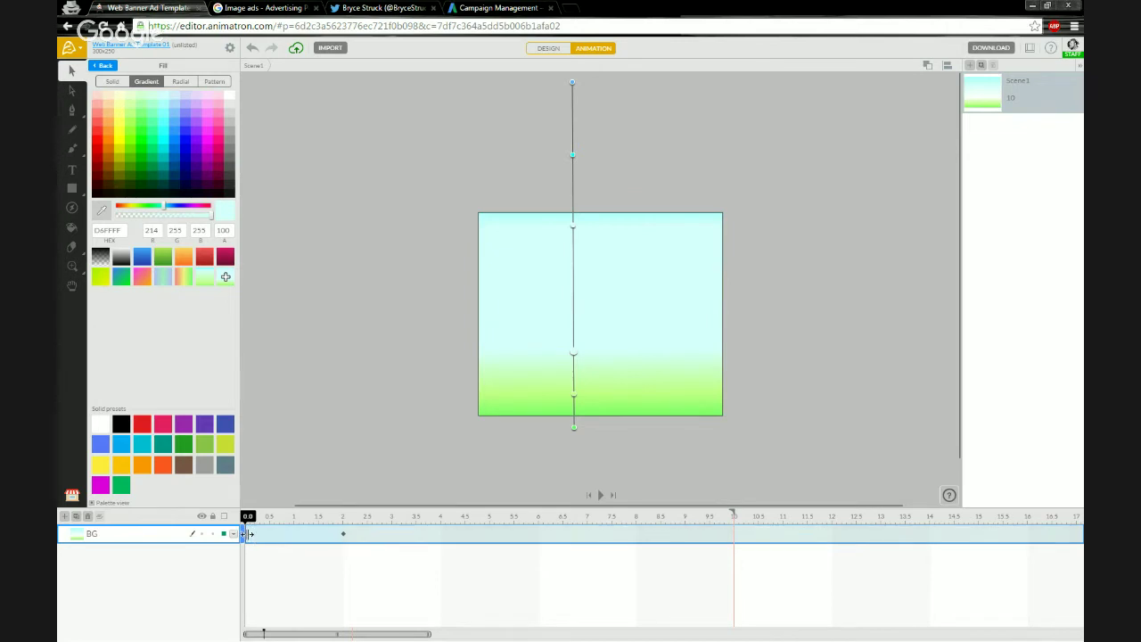
drag(249, 517, 343, 518)
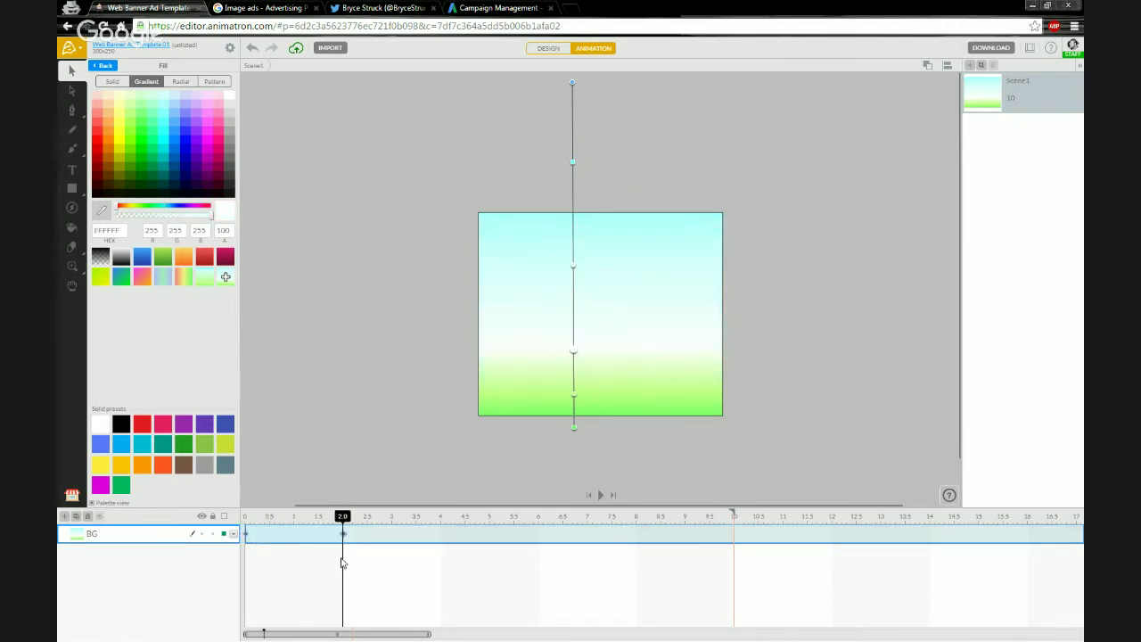
click(251, 516)
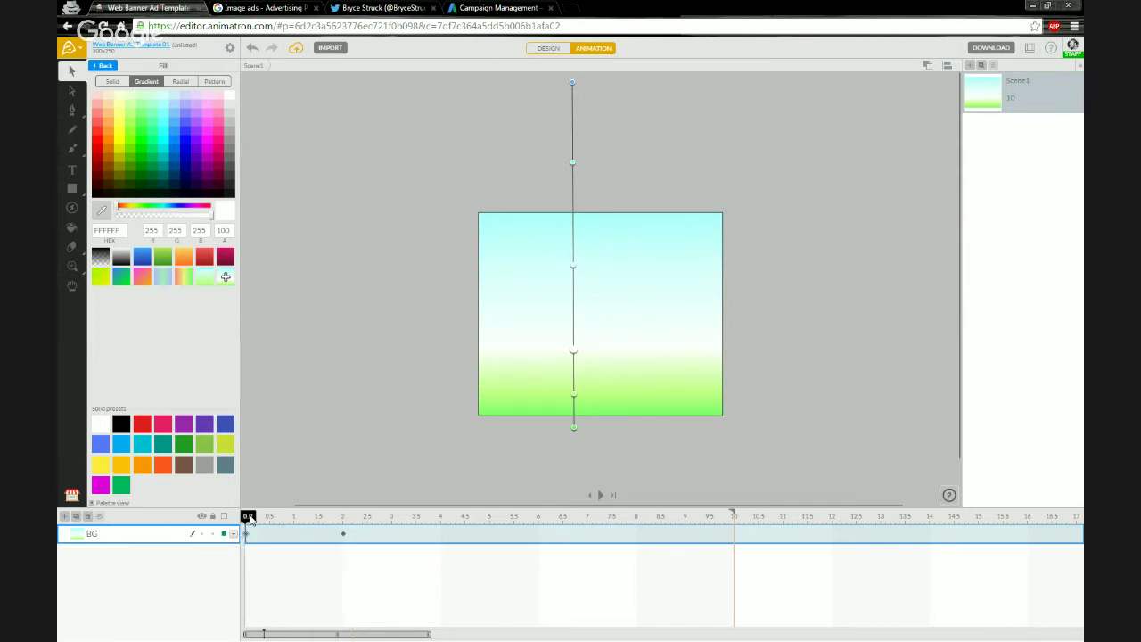
mouse_move(250, 517)
mouse_down()
mouse_move(349, 517)
mouse_move(242, 517)
mouse_up()
- At 0 seconds, extend the gradient's green end far below the rectangle and bring its blue end down to the upper edge
scroll(413, 406, down, 4)
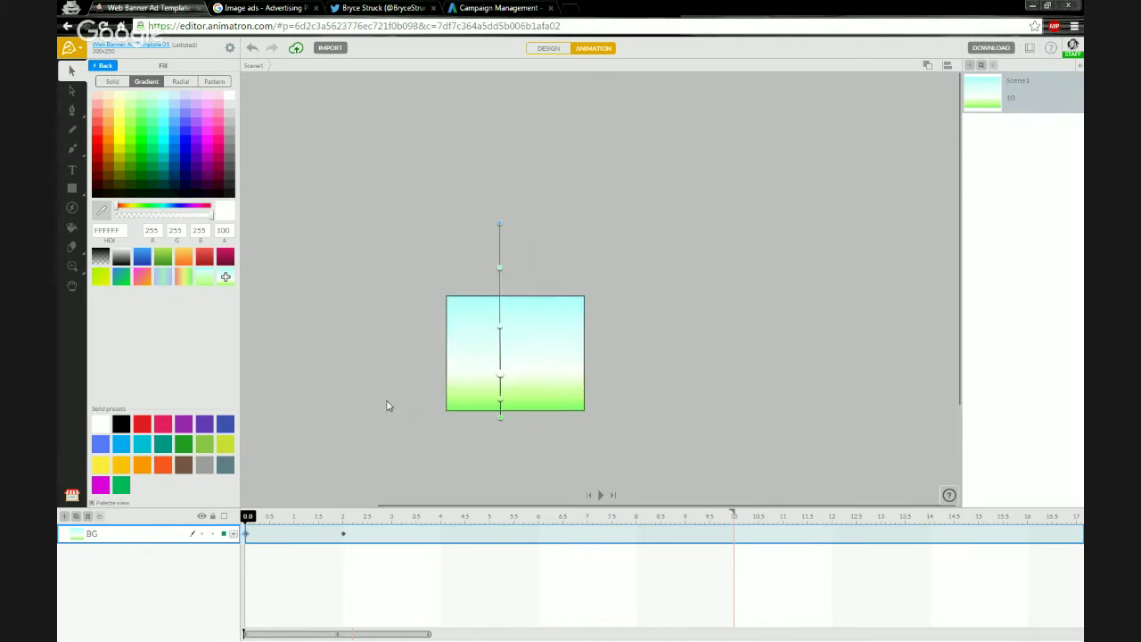
drag(387, 405, 410, 291)
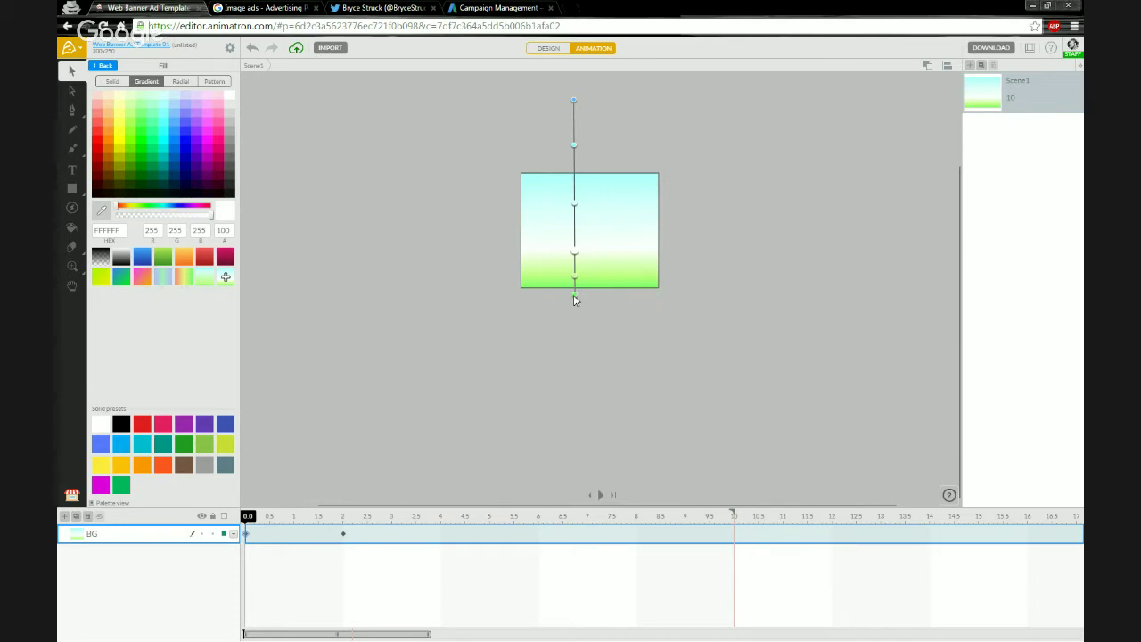
drag(574, 298, 573, 426)
drag(577, 103, 575, 172)
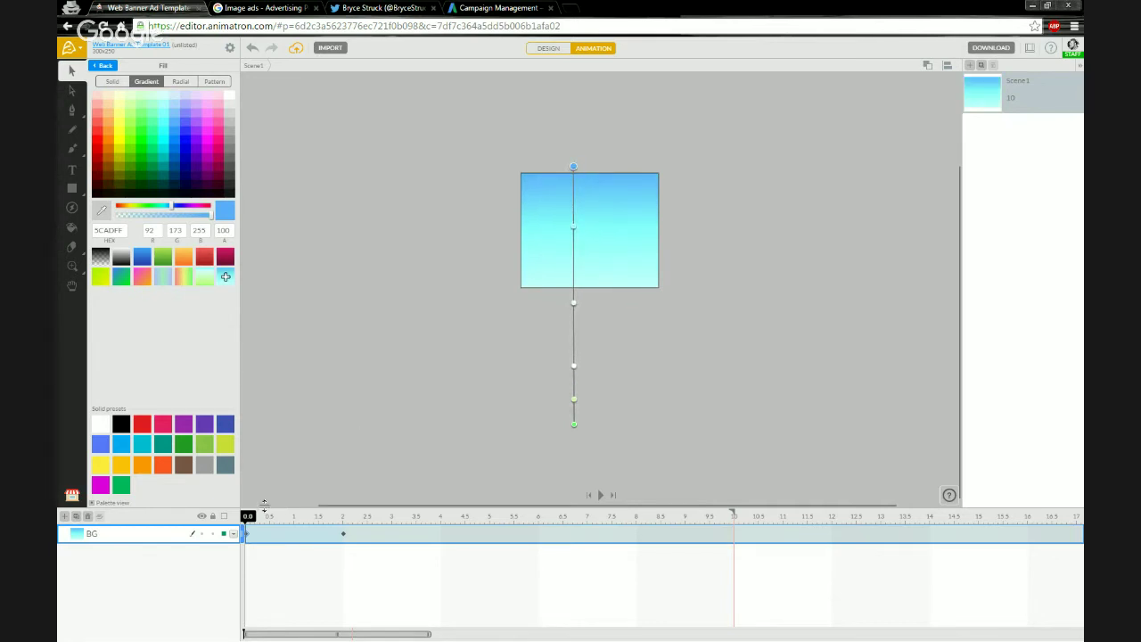
- Try the BG layer's second keyframe at 4 seconds and play the animation from the start
drag(248, 519, 440, 535)
drag(372, 511, 214, 505)
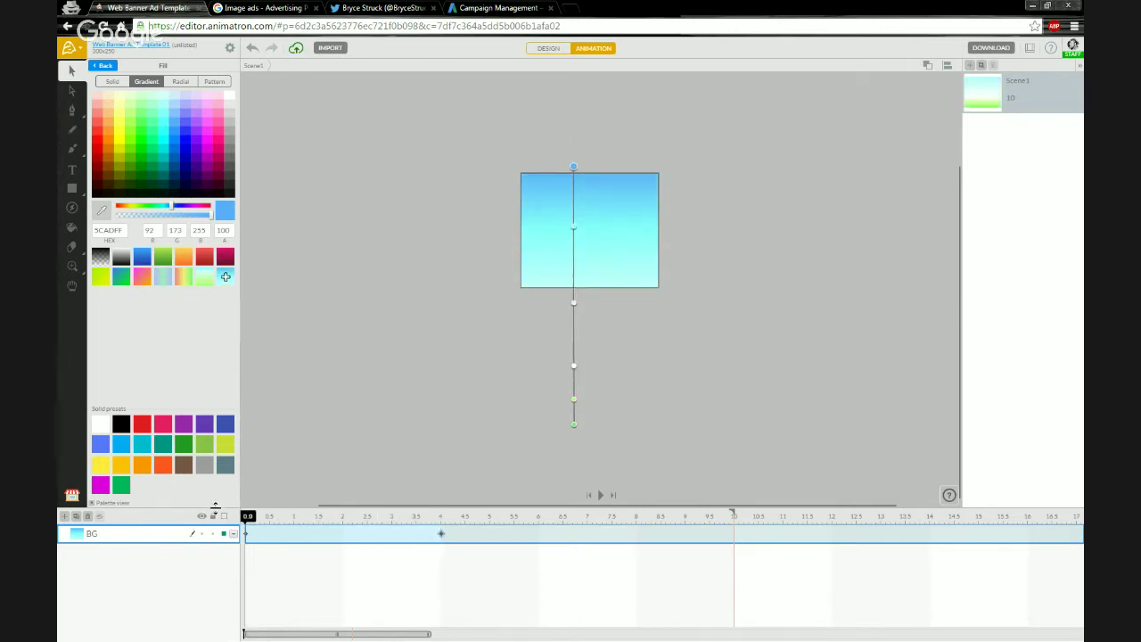
key(space)
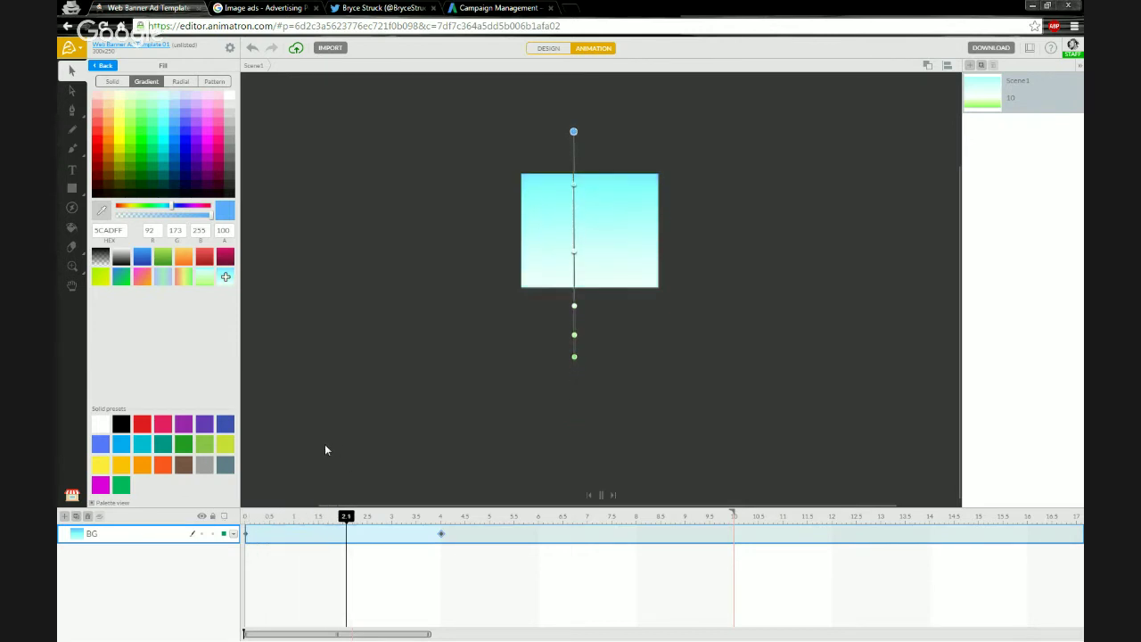
- Move the BG layer's second keyframe to 2 seconds, and replay the animation from the start
click(442, 534)
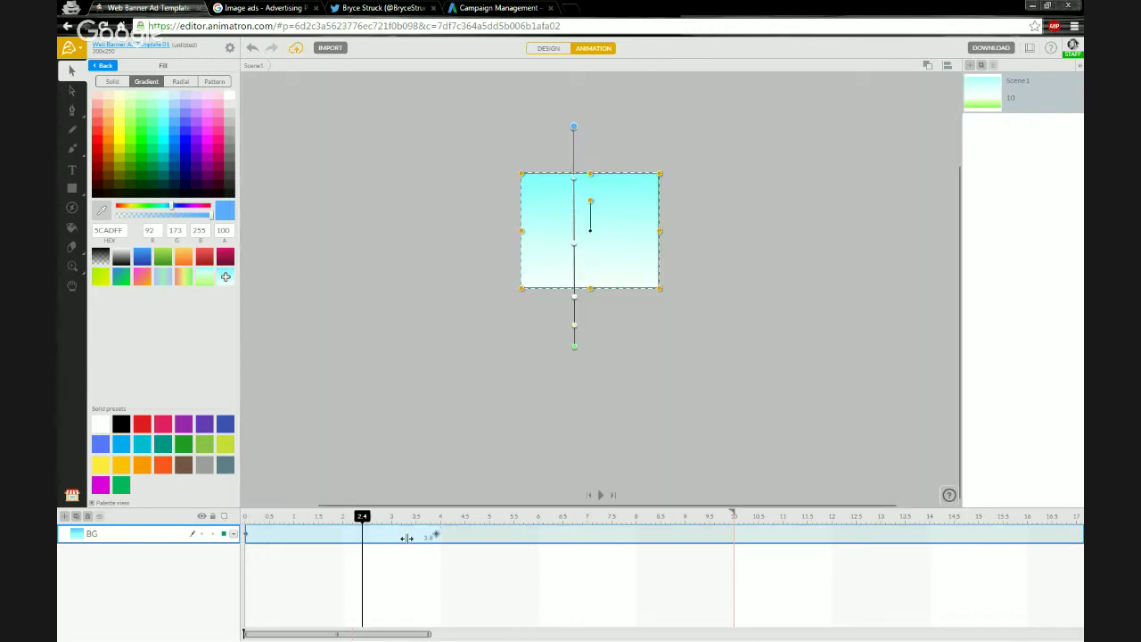
drag(406, 537, 344, 538)
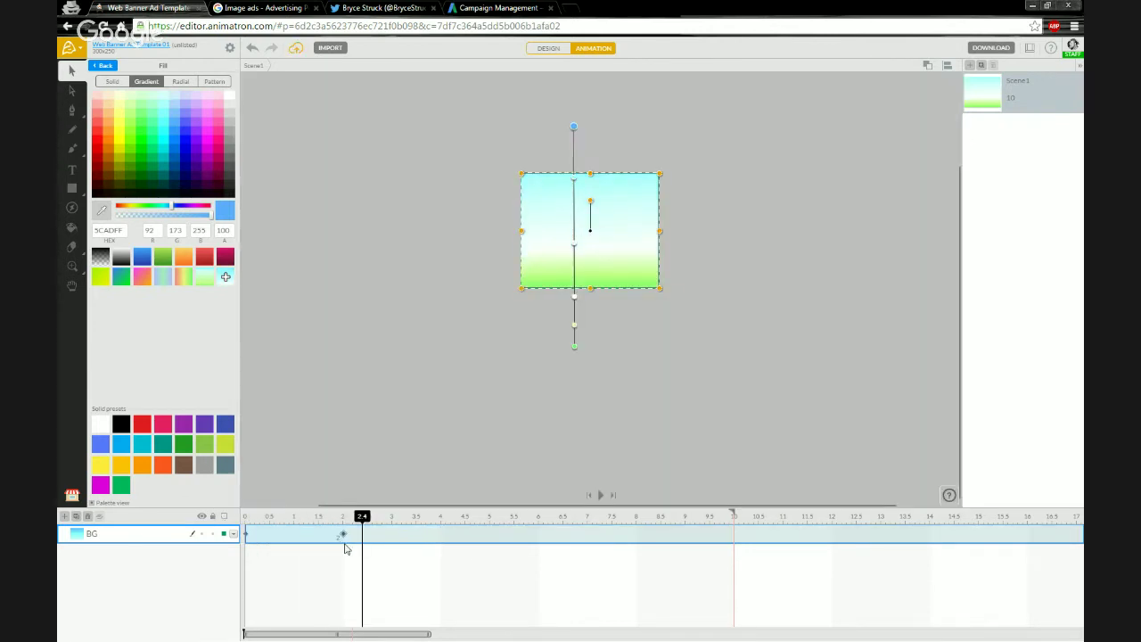
click(247, 524)
key(space)
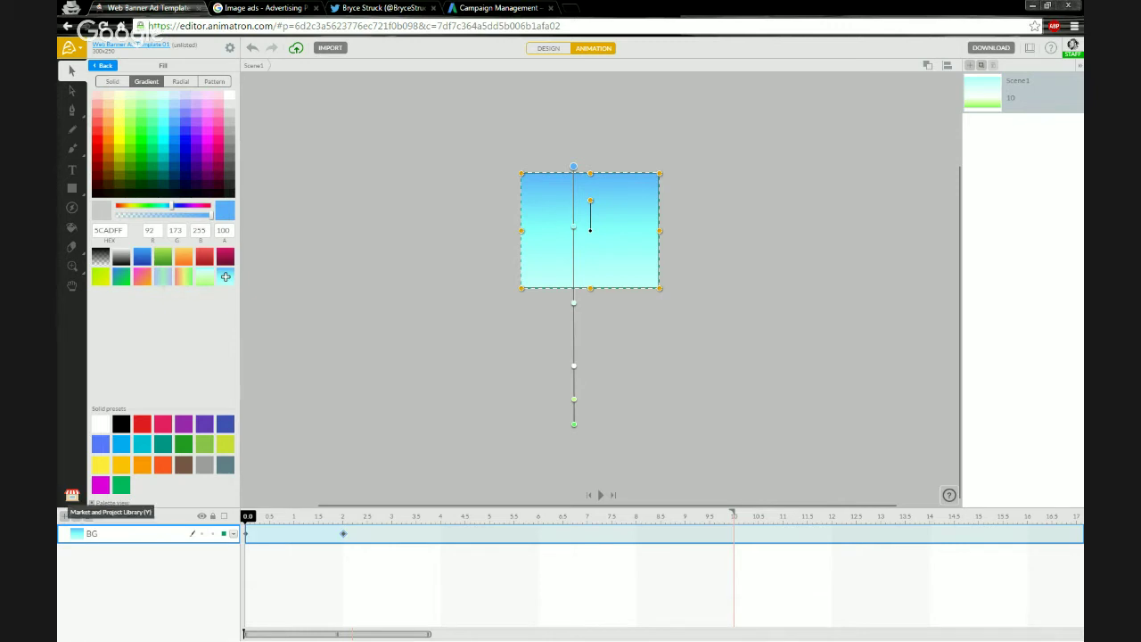
mouse_move(248, 517)
mouse_down()
mouse_move(362, 522)
mouse_move(248, 522)
mouse_up()
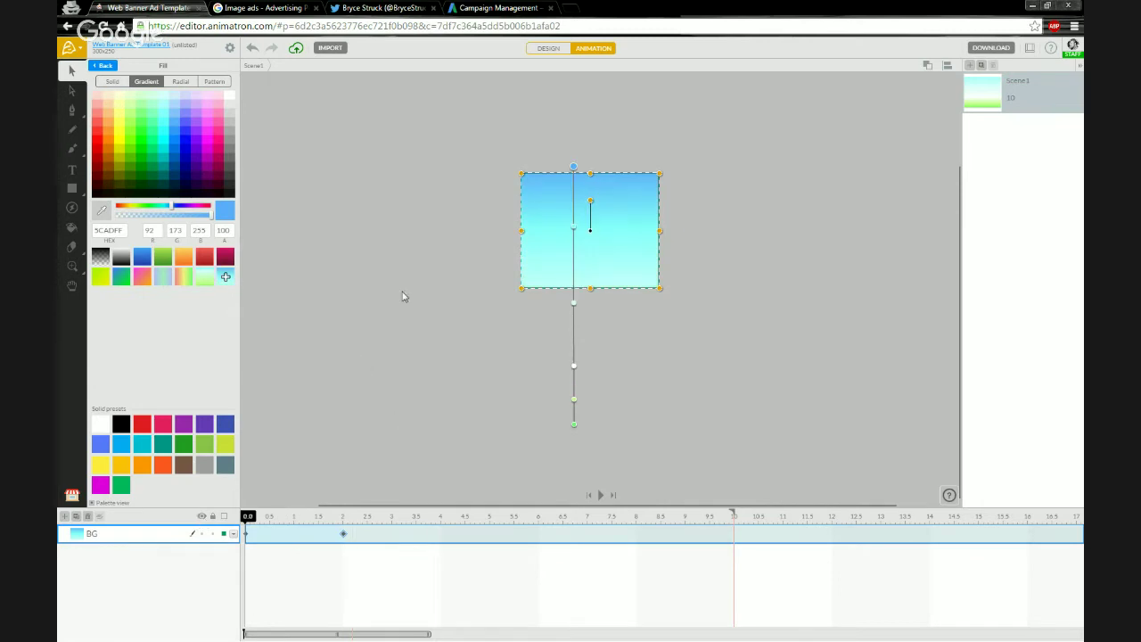
- Lock the BG layer, then preview the background animation and return the playhead to 0 seconds
click(104, 67)
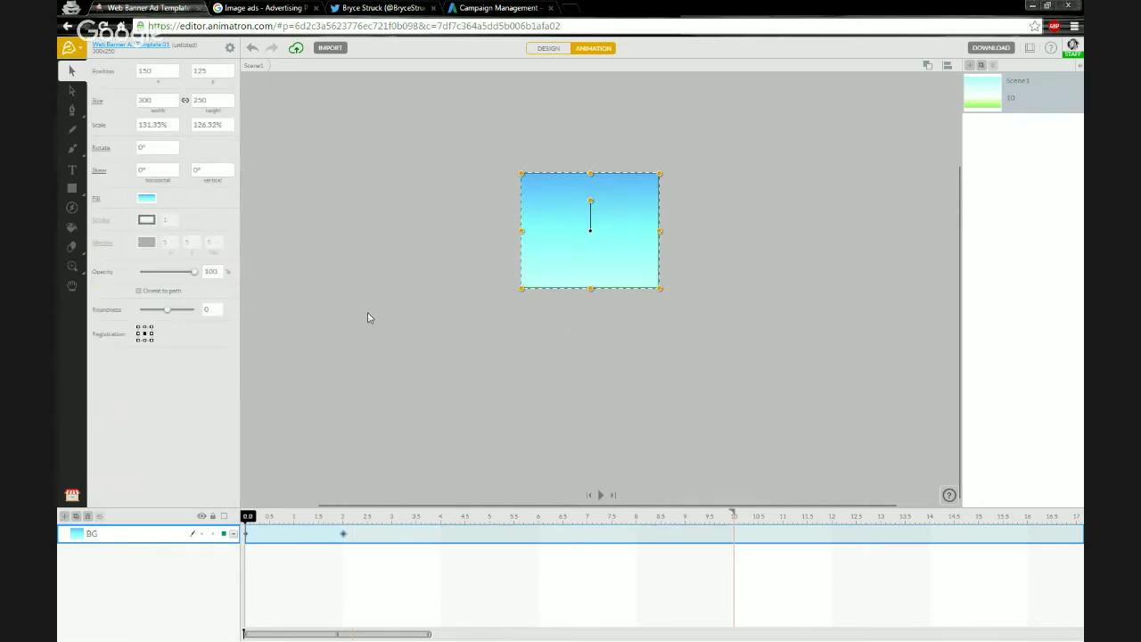
click(213, 535)
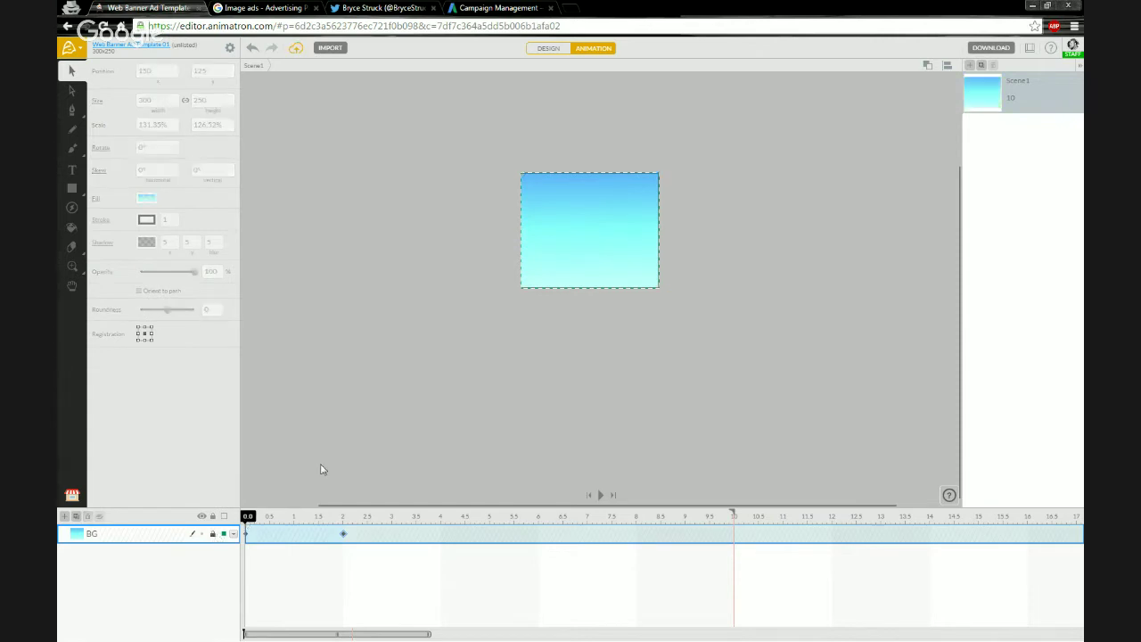
drag(319, 518, 214, 520)
key(space)
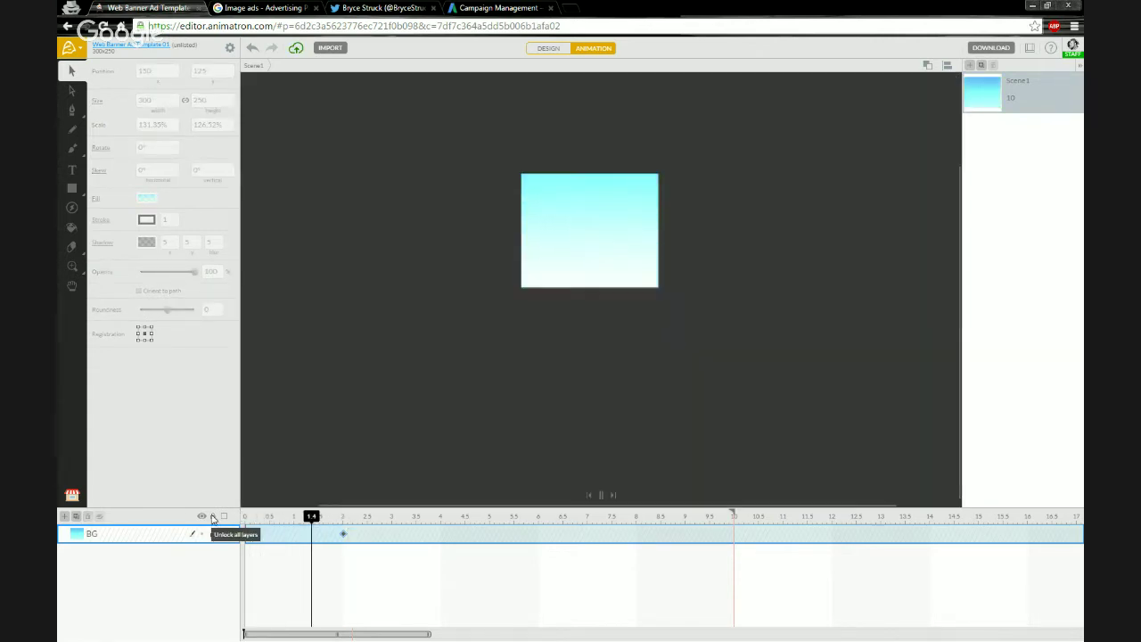
key(space)
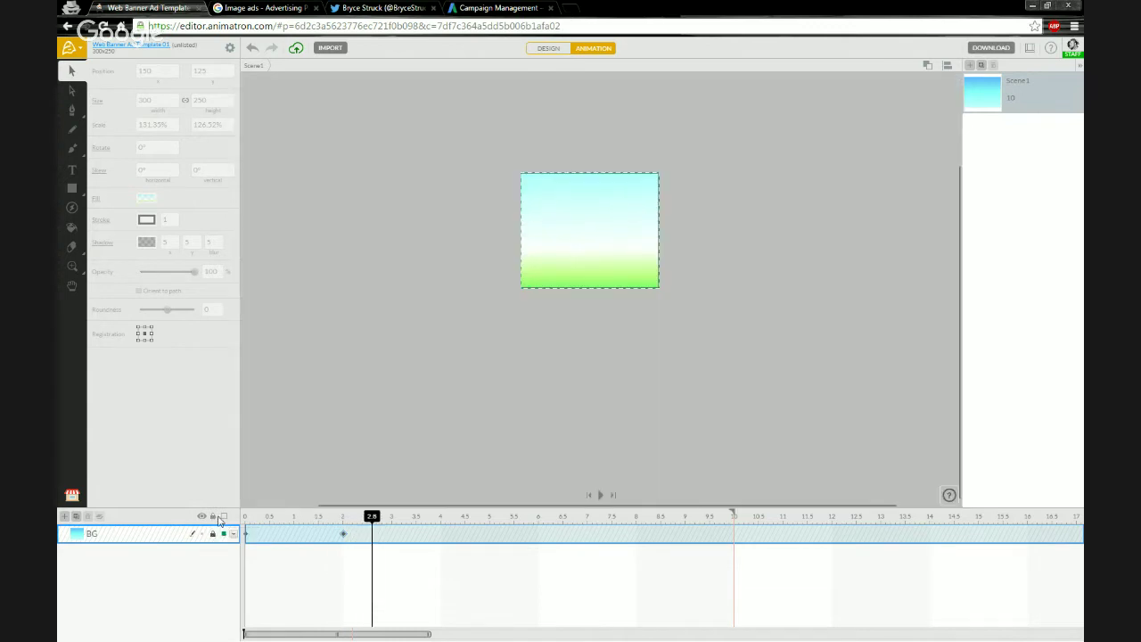
click(248, 517)
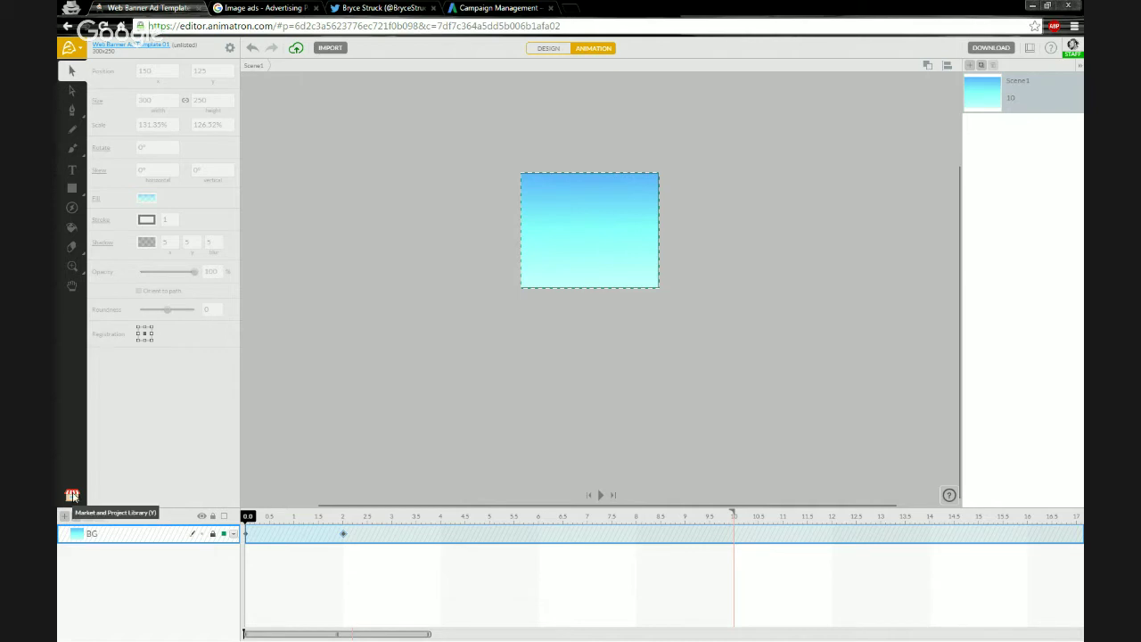
- Open the Nature category among the Market's animated sets
click(72, 495)
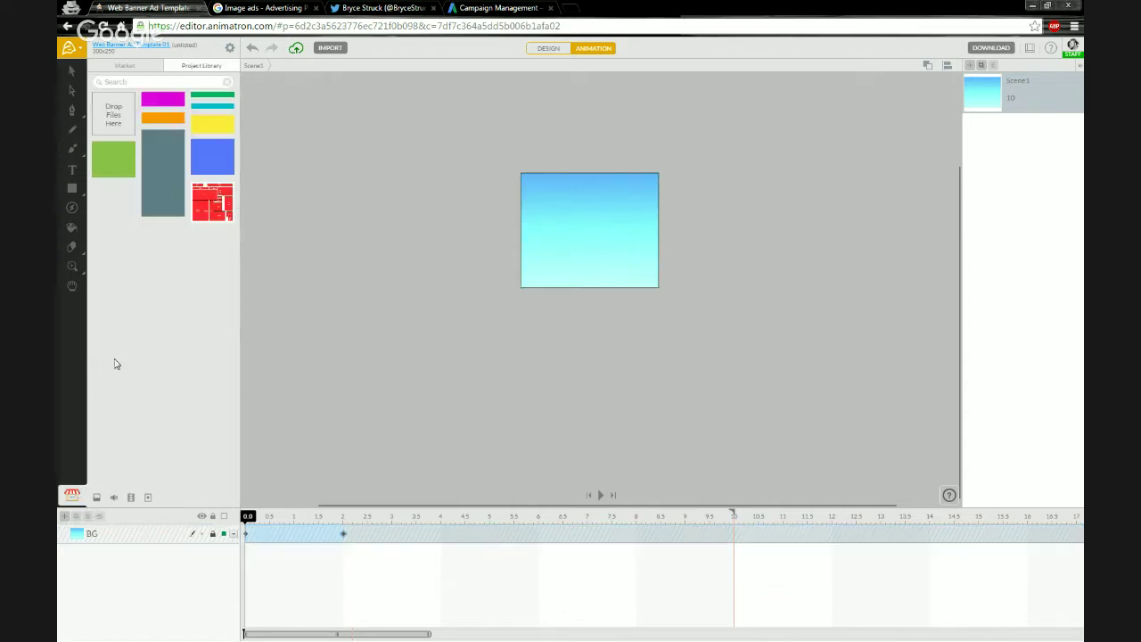
click(129, 66)
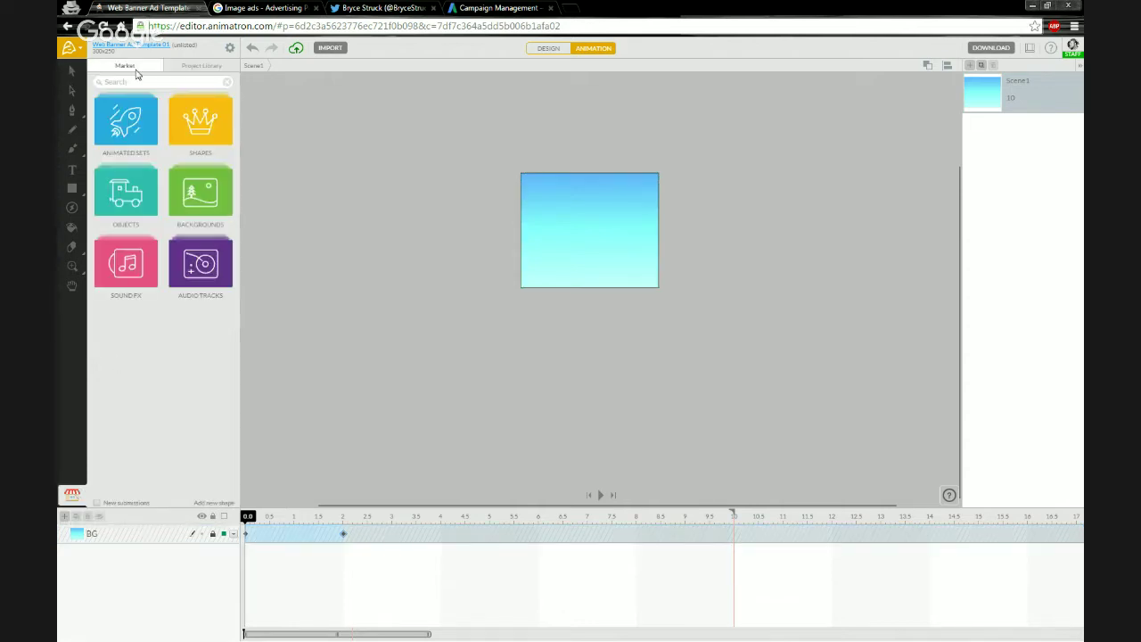
click(143, 129)
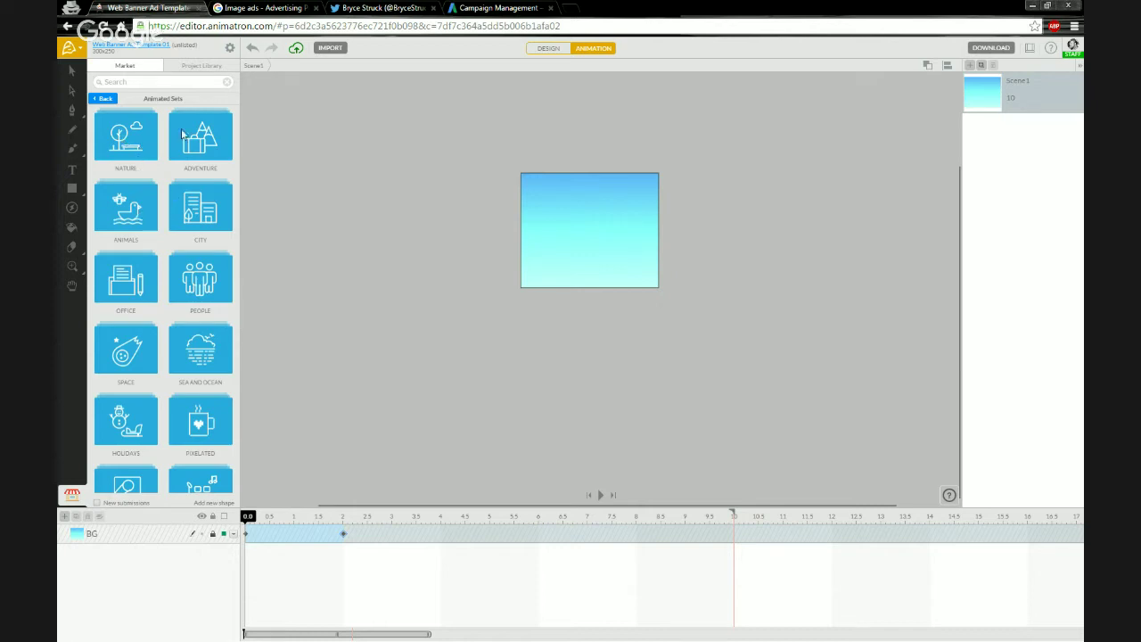
scroll(161, 281, down, 2)
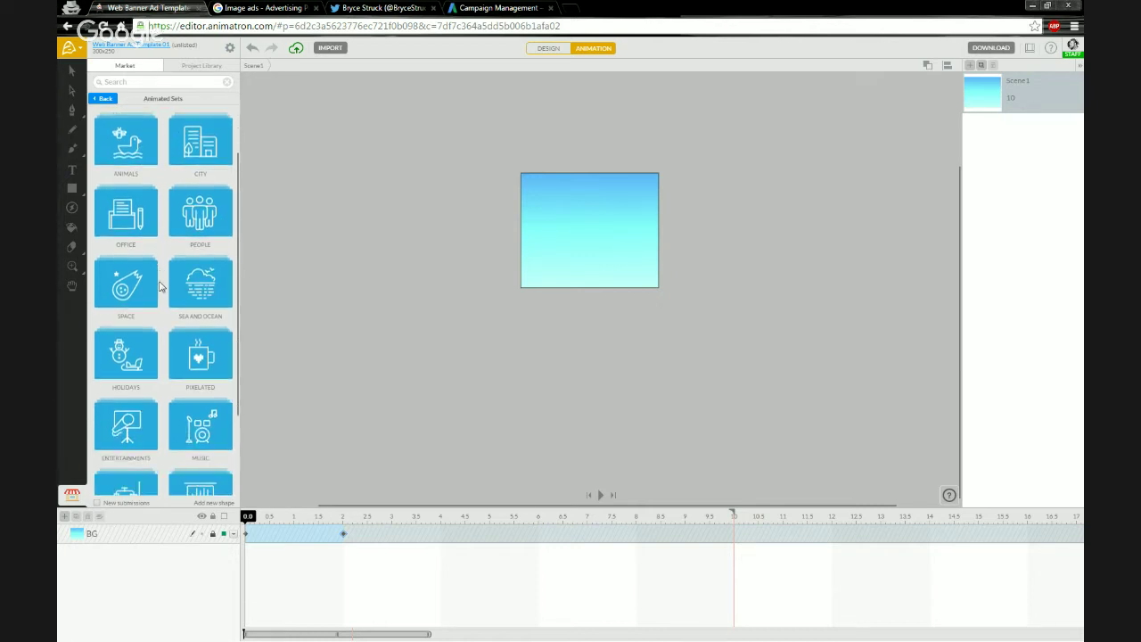
scroll(161, 280, up, 2)
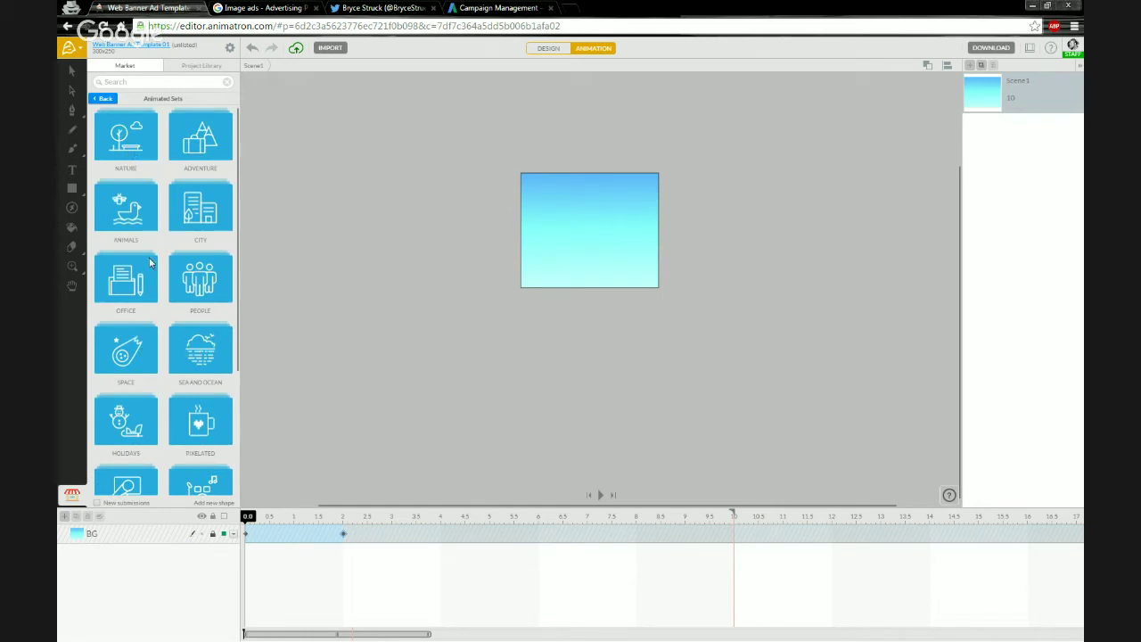
click(130, 146)
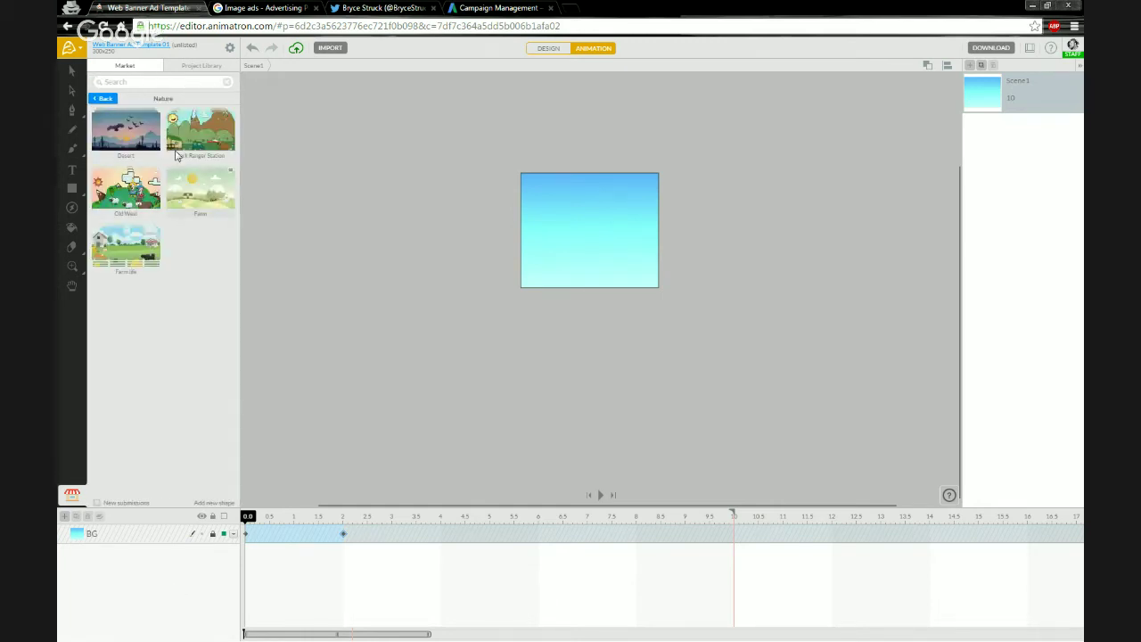
- Add the flock of birds from the Market's Desert set to the banner canvas at 0 seconds
click(124, 135)
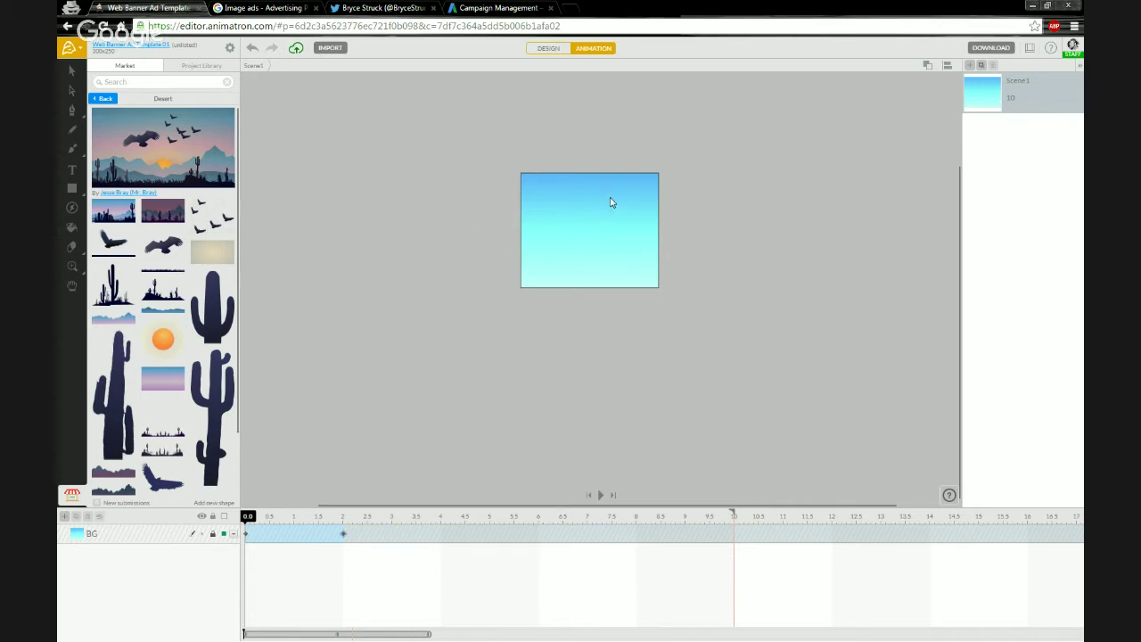
drag(209, 222, 555, 288)
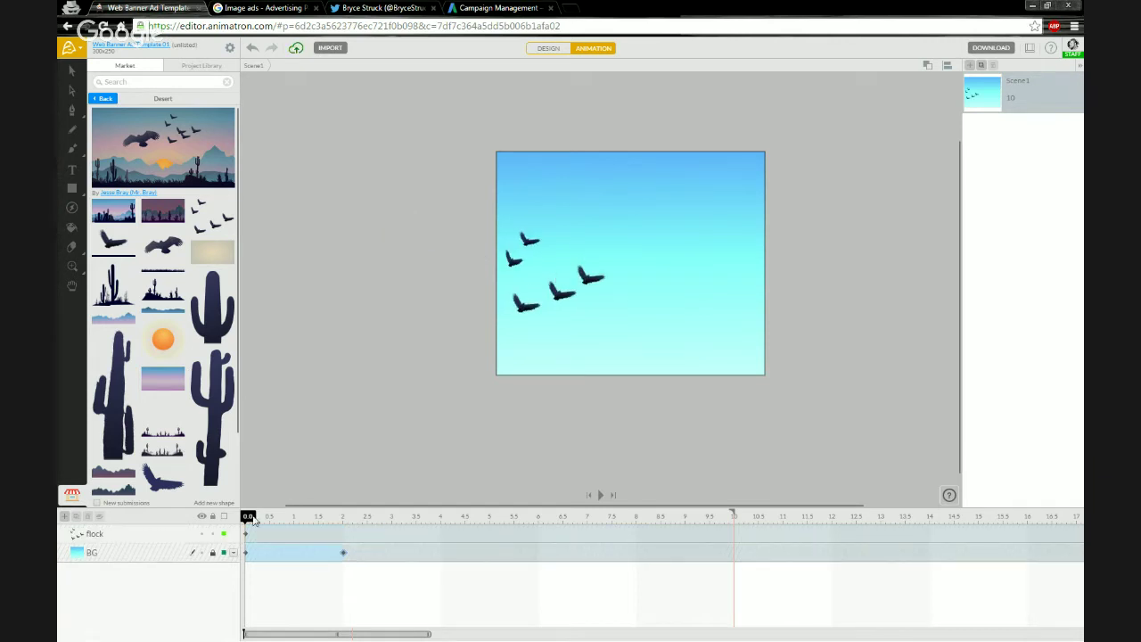
mouse_move(253, 519)
mouse_down()
mouse_move(570, 521)
mouse_move(229, 522)
mouse_move(728, 522)
mouse_move(248, 517)
mouse_up()
scroll(662, 220, up, 4)
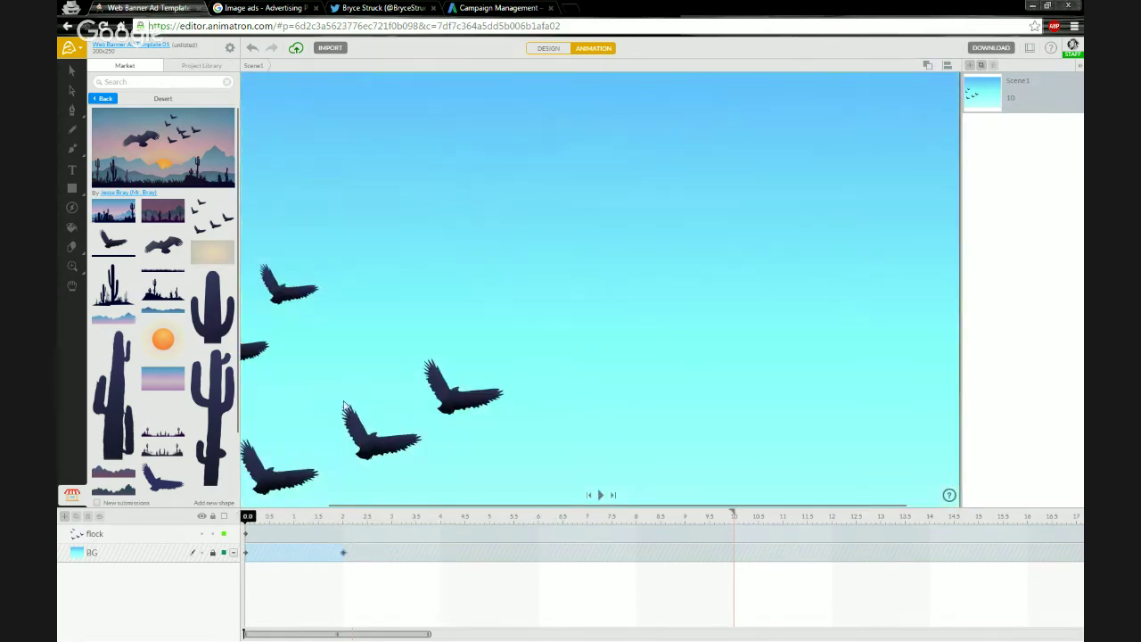
scroll(346, 406, down, 5)
drag(305, 416, 386, 335)
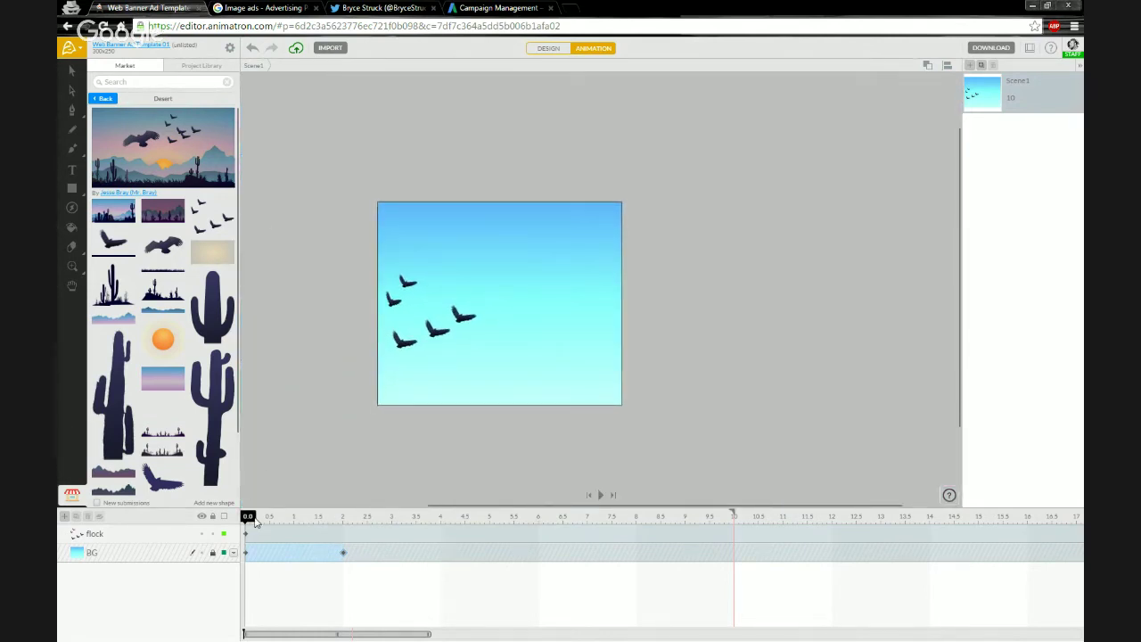
drag(249, 519, 214, 533)
- Enlarge the flock to about 138% scale and move it off the canvas's lower-left side, to about x -121, y 220
click(437, 332)
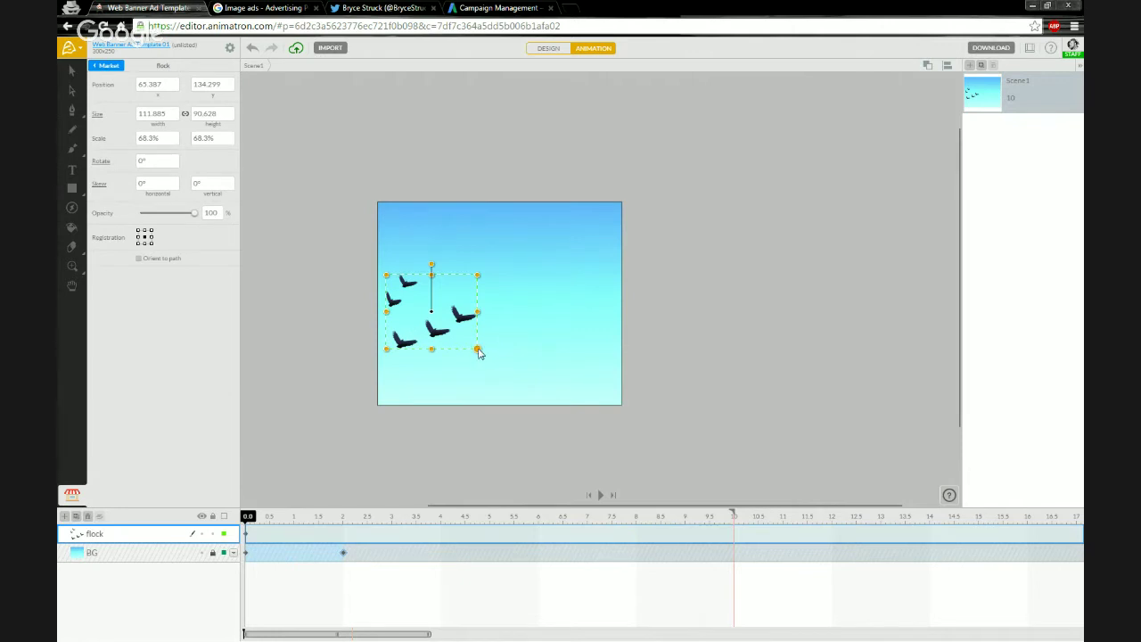
drag(479, 353, 517, 393)
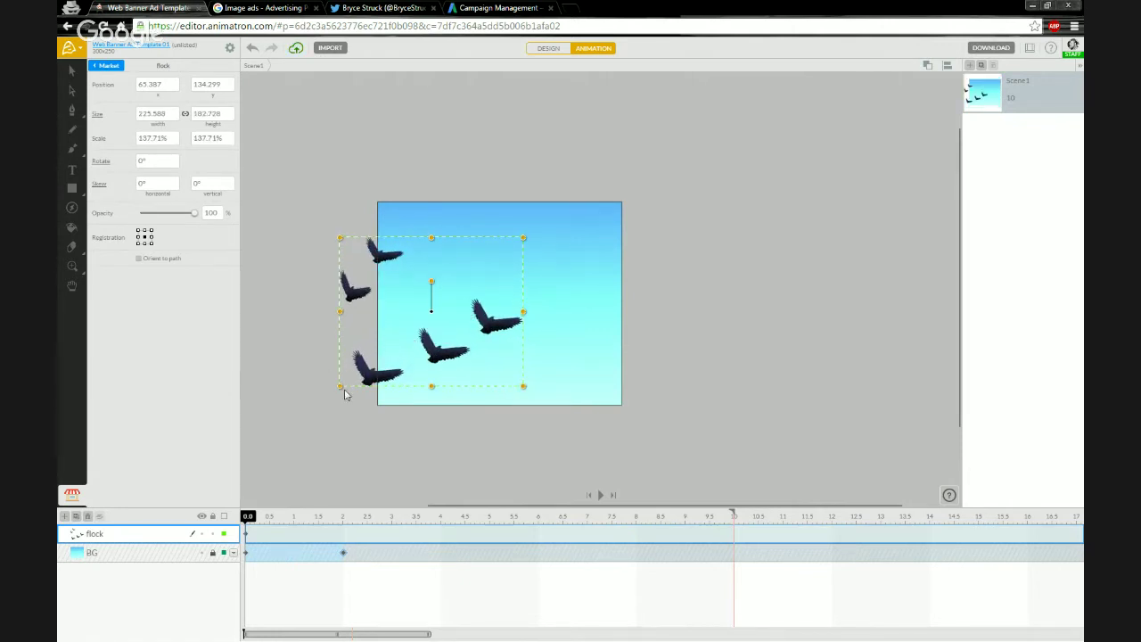
drag(346, 395, 321, 411)
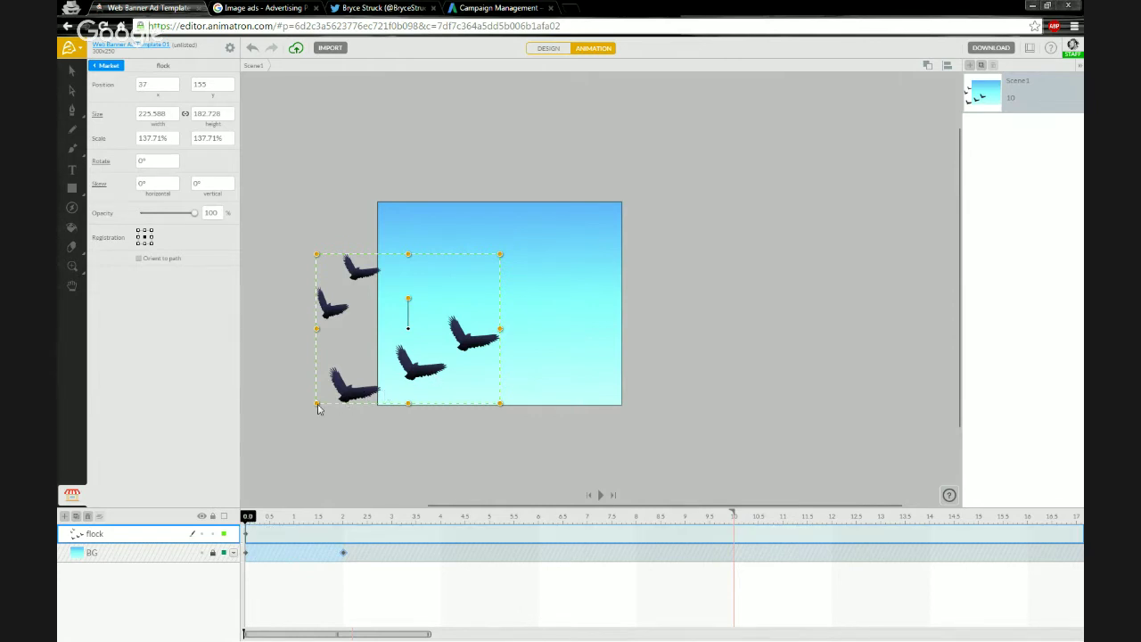
scroll(346, 392, left, 3)
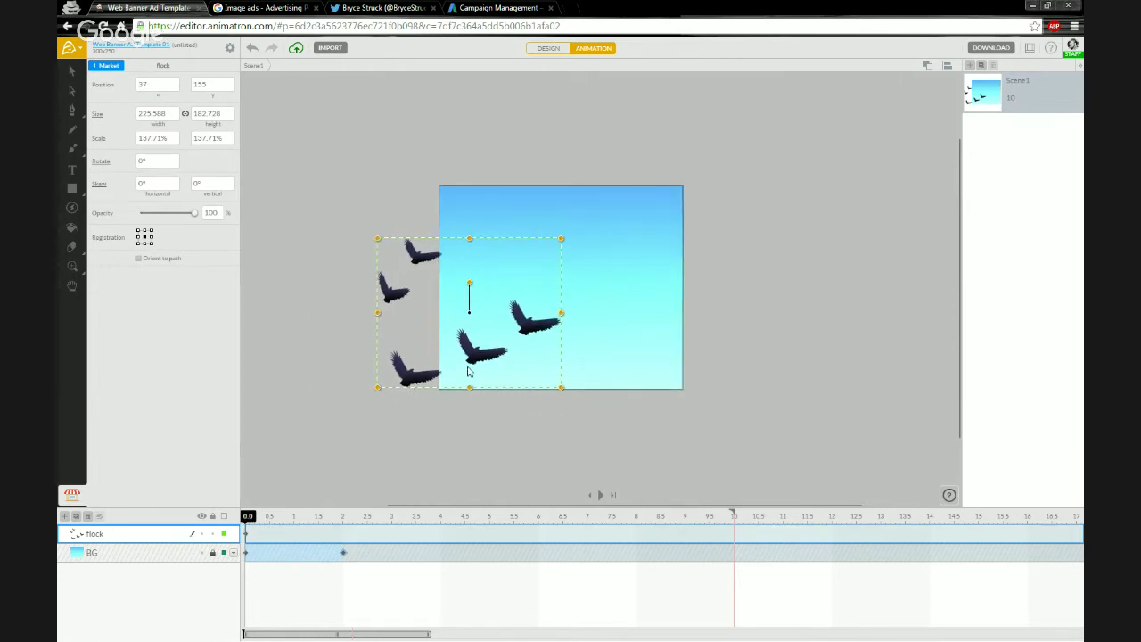
drag(415, 382, 290, 432)
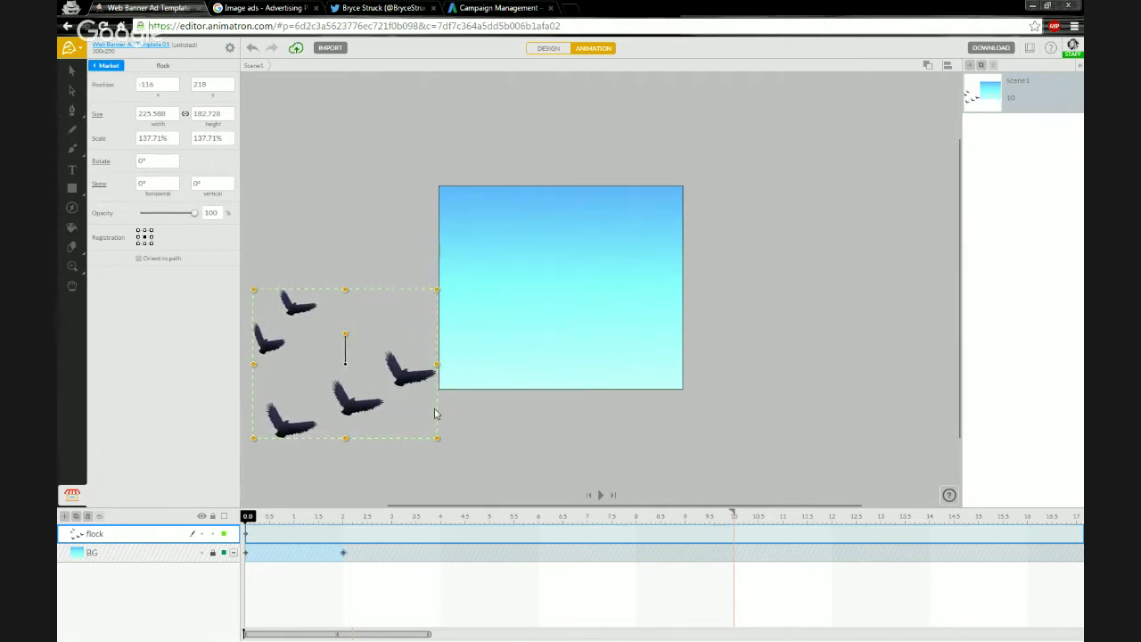
drag(354, 412, 350, 414)
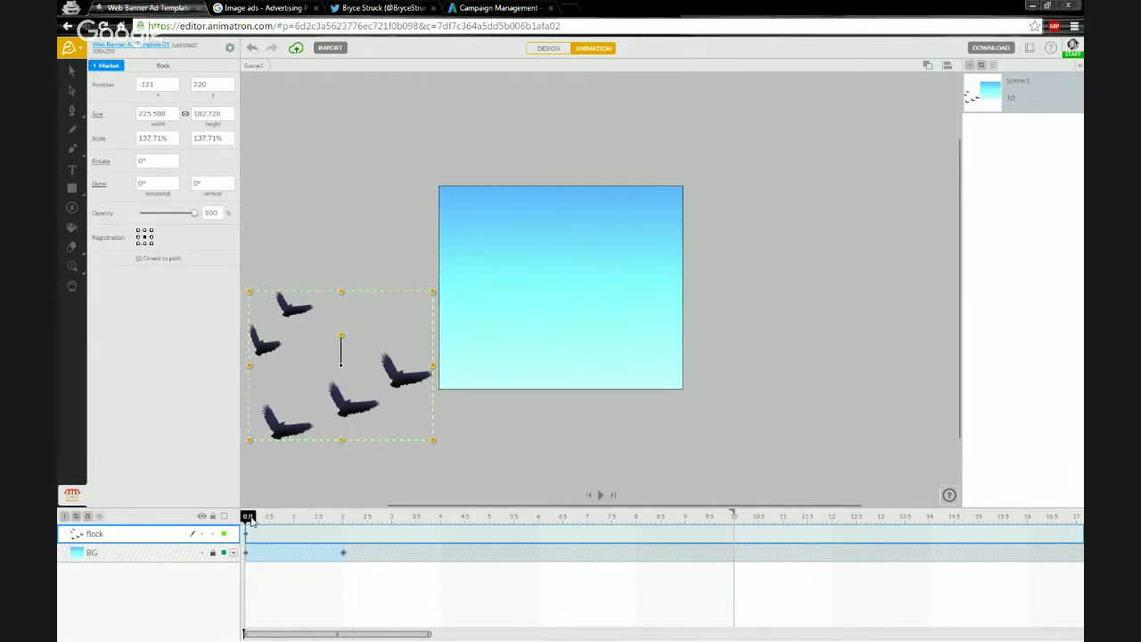
- At 1 second, move the flock beyond the canvas's upper-right corner, to about x 363, y -8, and scrub back to the start
drag(250, 521, 294, 523)
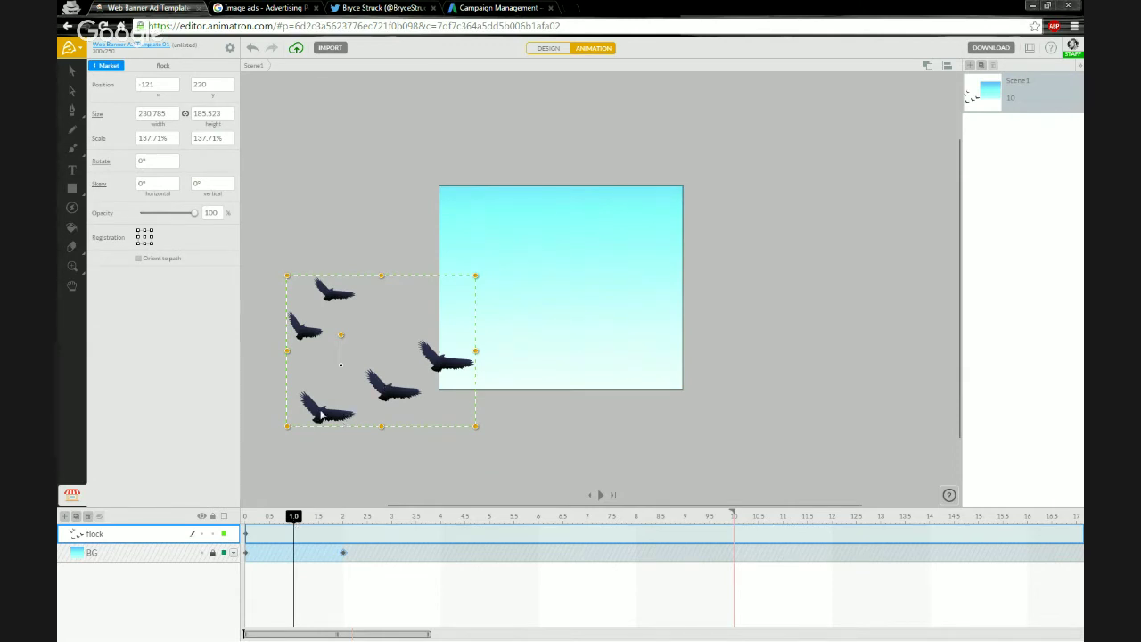
drag(323, 416, 713, 231)
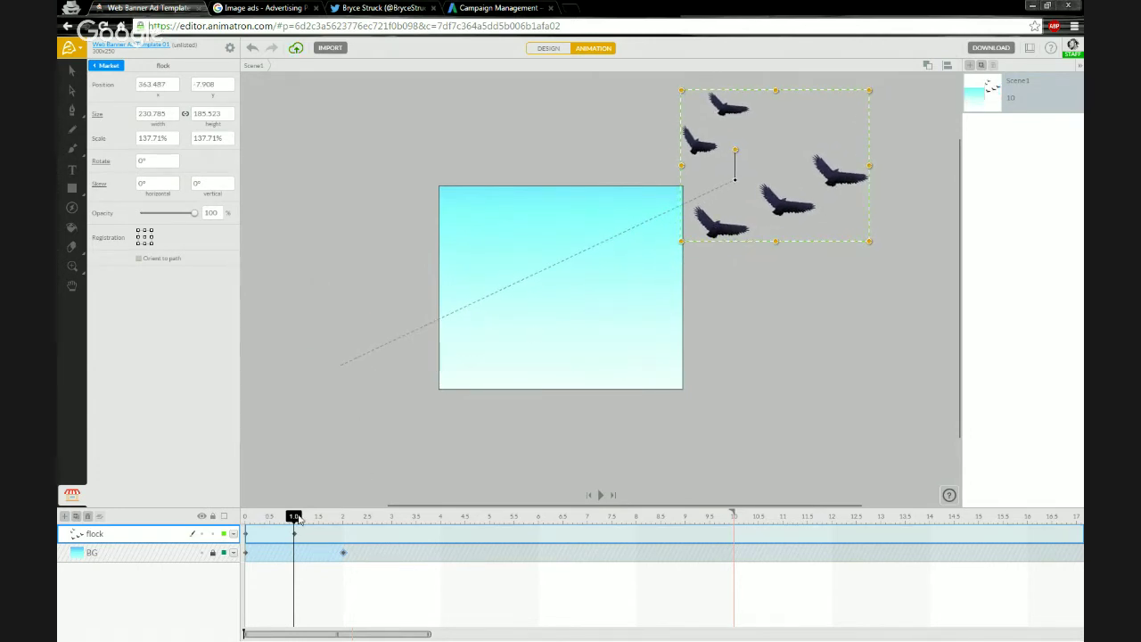
mouse_move(296, 520)
mouse_down()
mouse_move(237, 526)
mouse_move(296, 519)
mouse_up()
drag(293, 517, 248, 519)
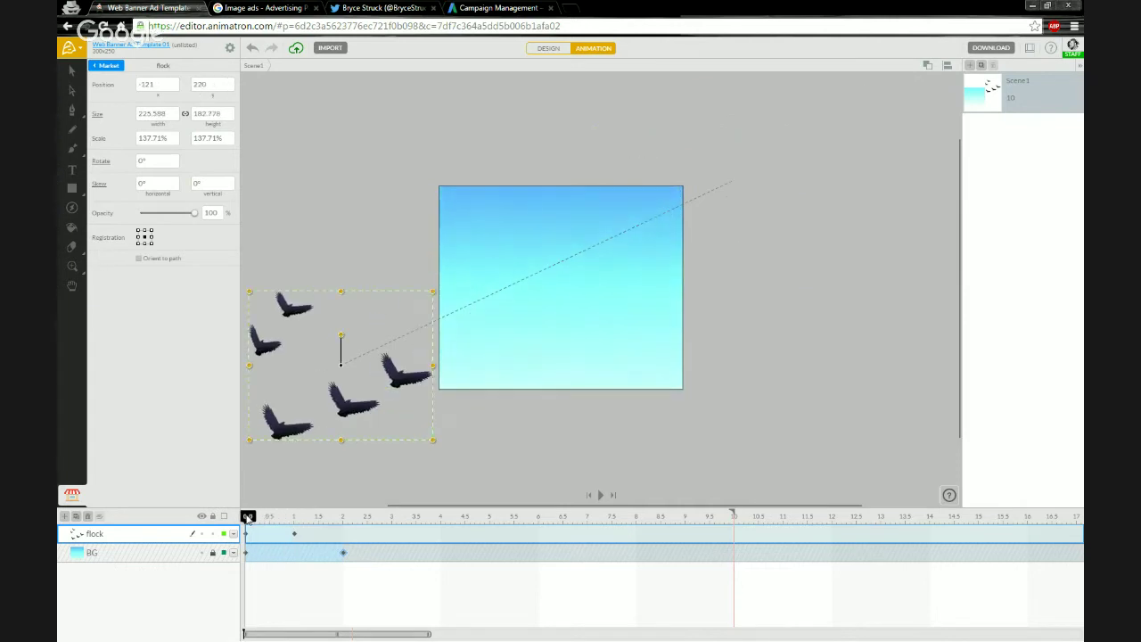
- Shrink the flock at its 1-second keyframe to about 50% scale
click(295, 517)
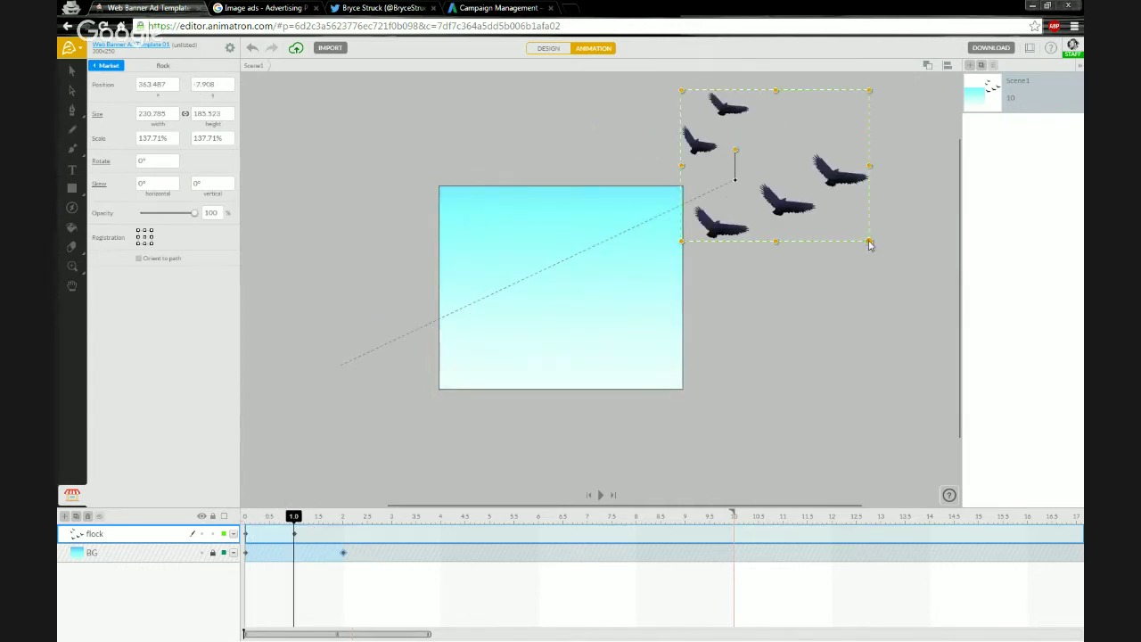
drag(870, 244, 770, 216)
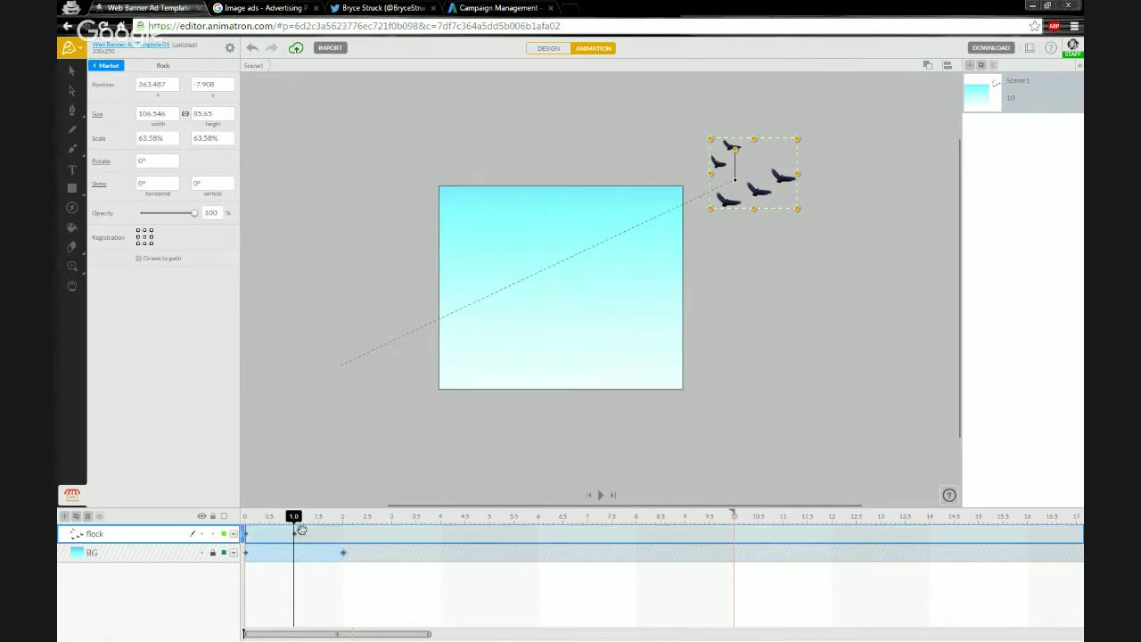
drag(800, 212, 783, 203)
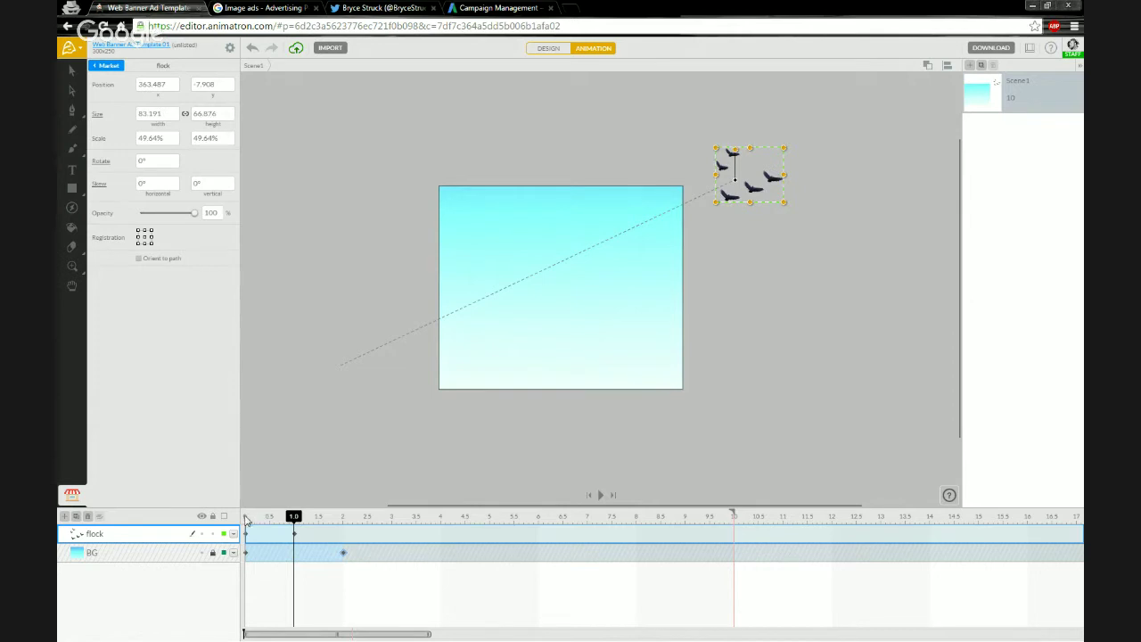
- Play the flock's flight across the banner several times from the start
click(248, 518)
key(space)
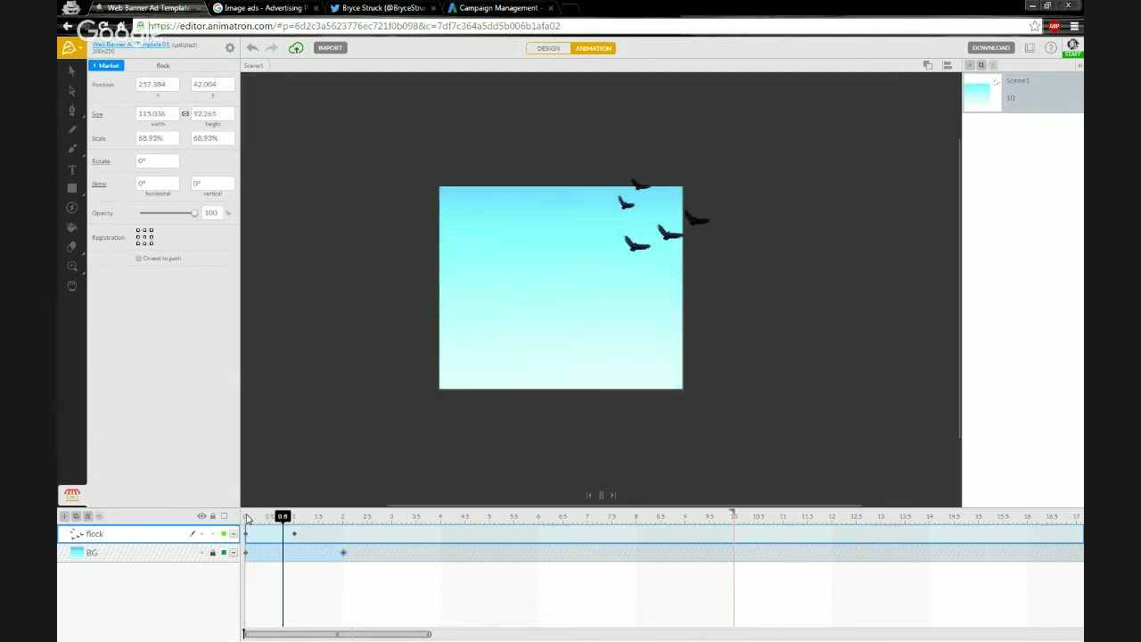
key(space)
click(249, 520)
key(space)
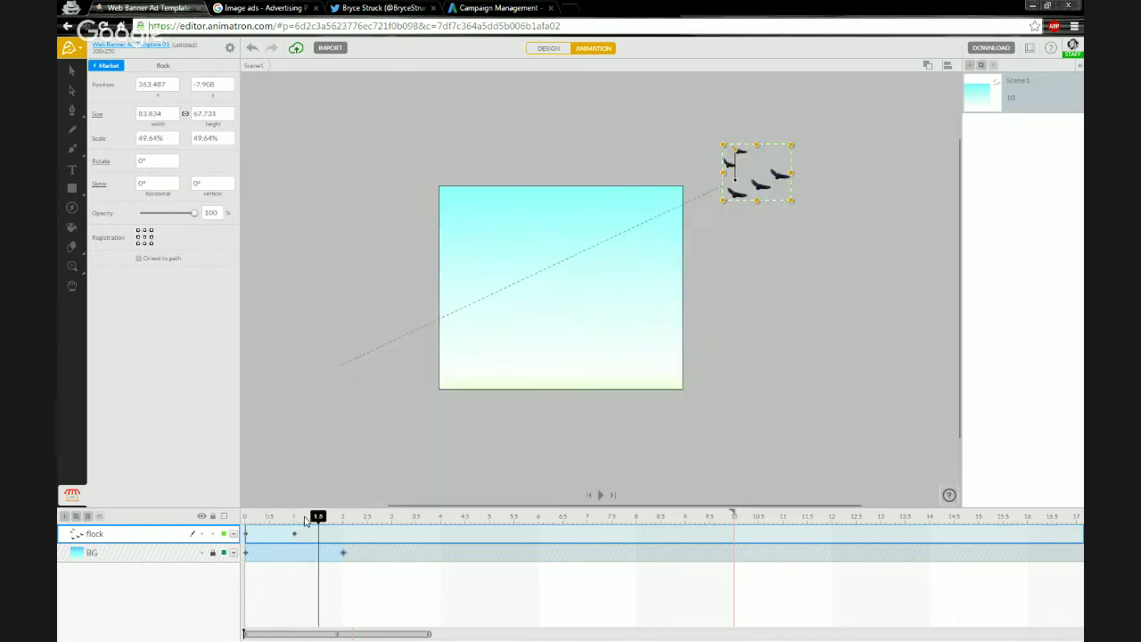
key(space)
drag(306, 523, 254, 523)
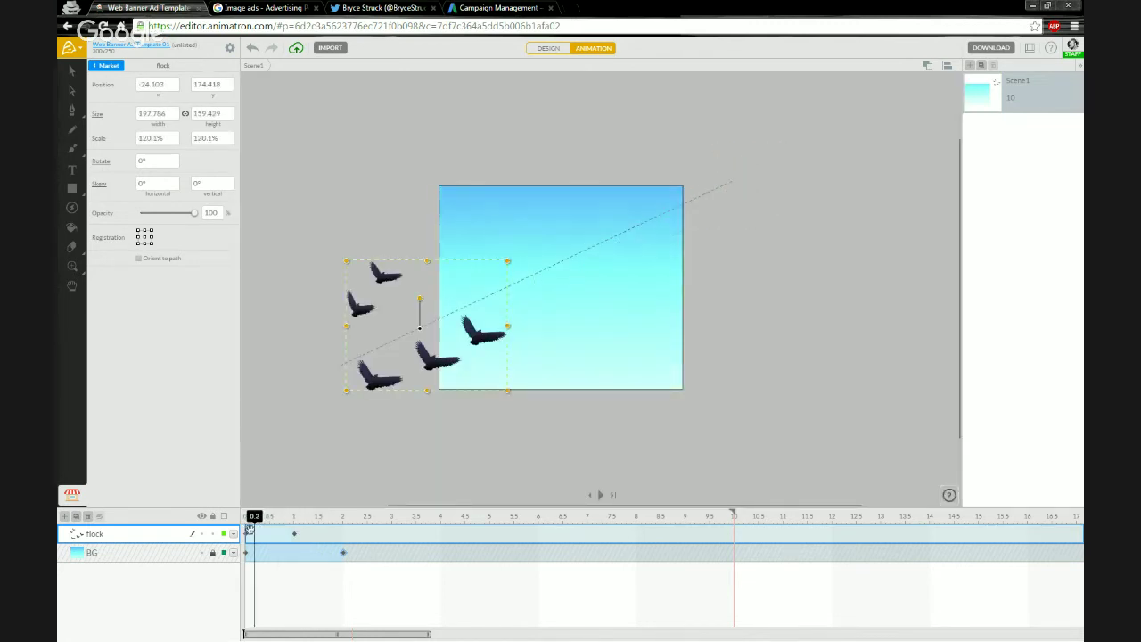
key(space)
key(space)
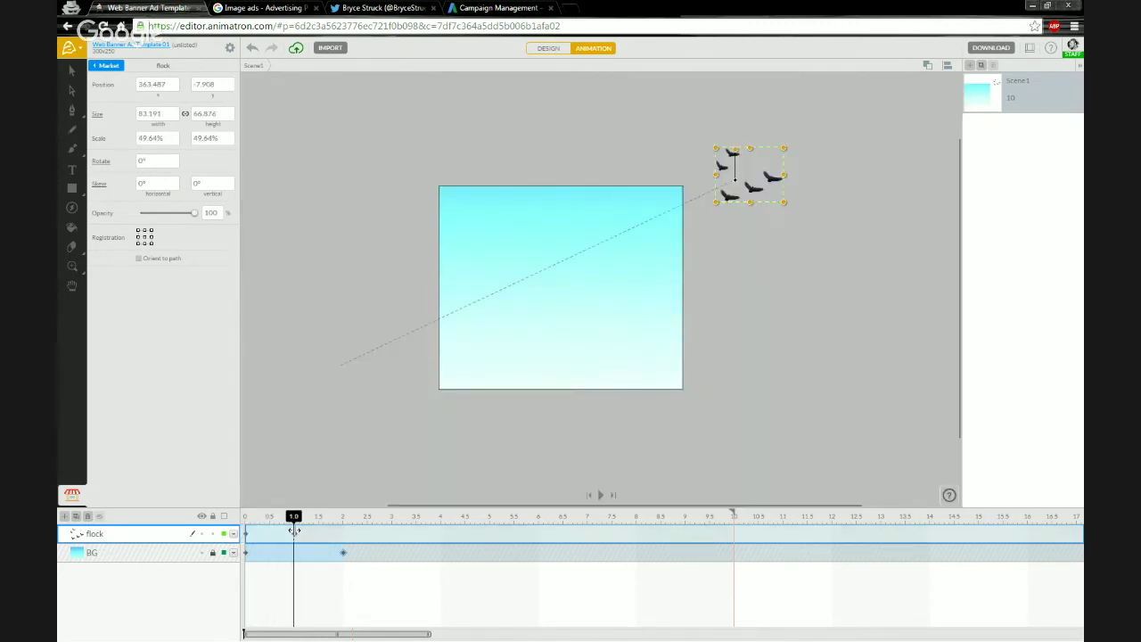
- Set the flock layer's end action to End at its 1-second keyframe, and replay the animation from the start
mouse_move(296, 531)
mouse_down()
mouse_move(332, 523)
mouse_move(300, 524)
mouse_up()
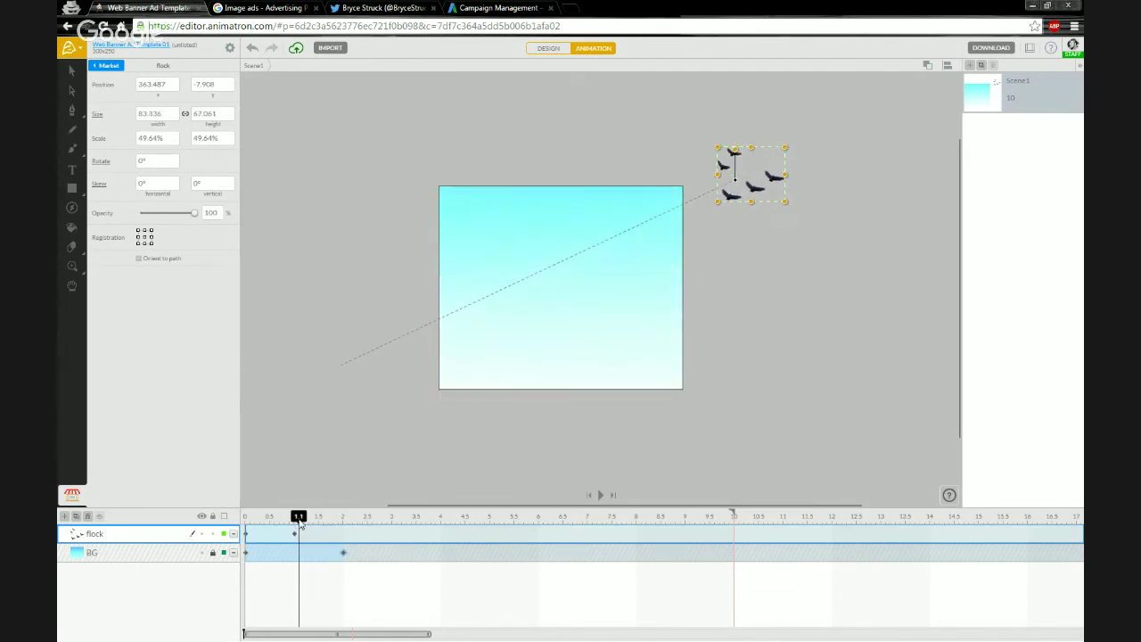
right_click(294, 535)
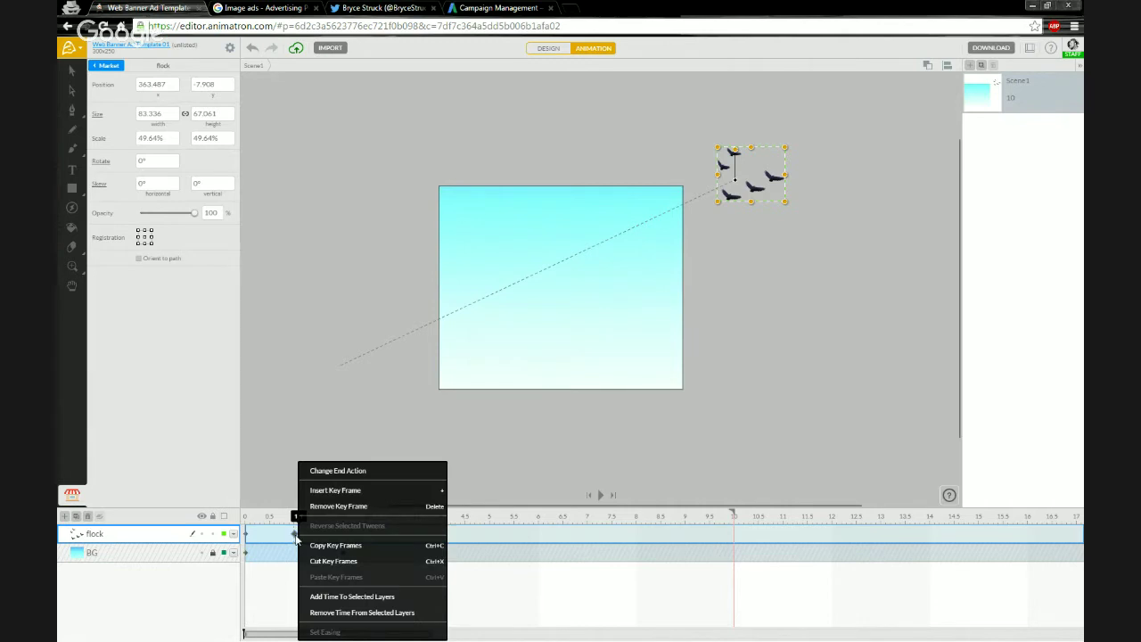
click(346, 472)
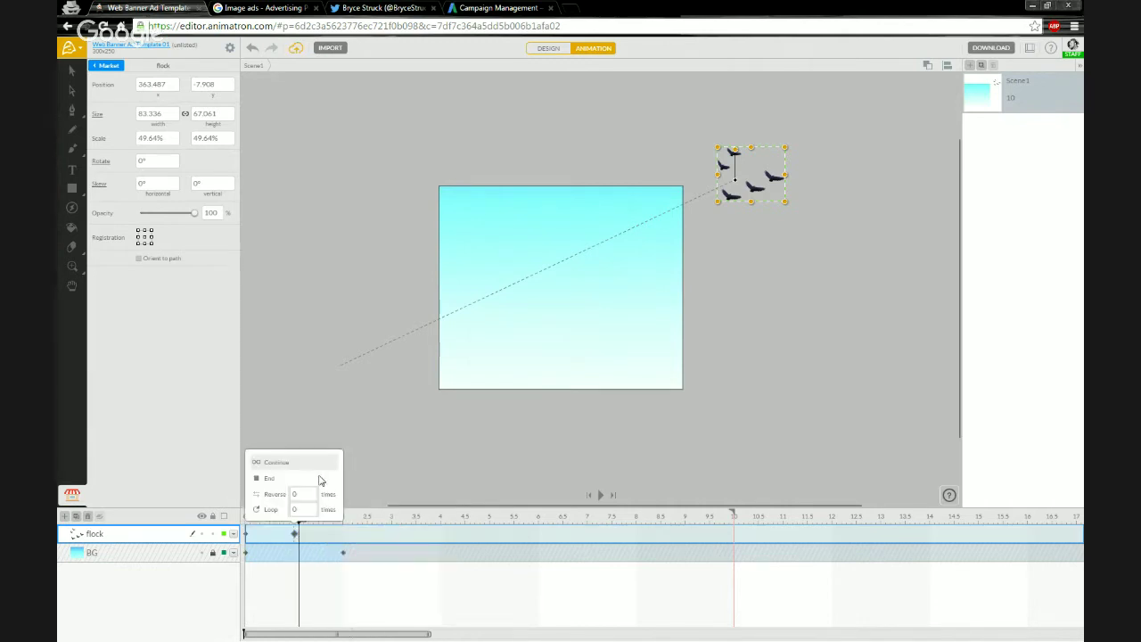
click(275, 481)
drag(299, 515, 257, 524)
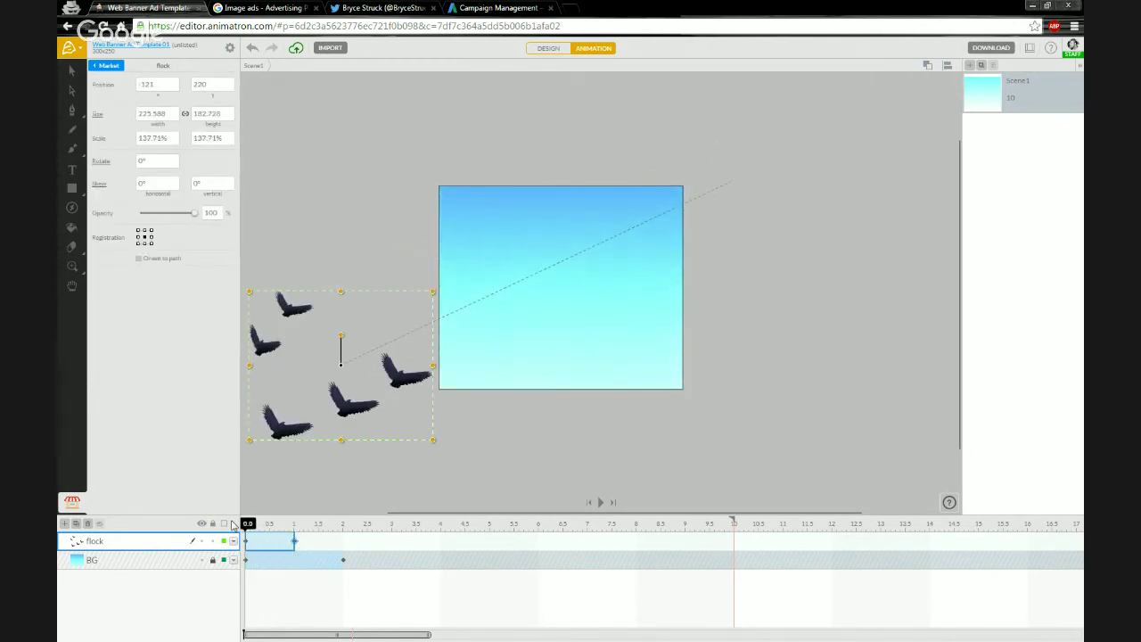
key(space)
key(space)
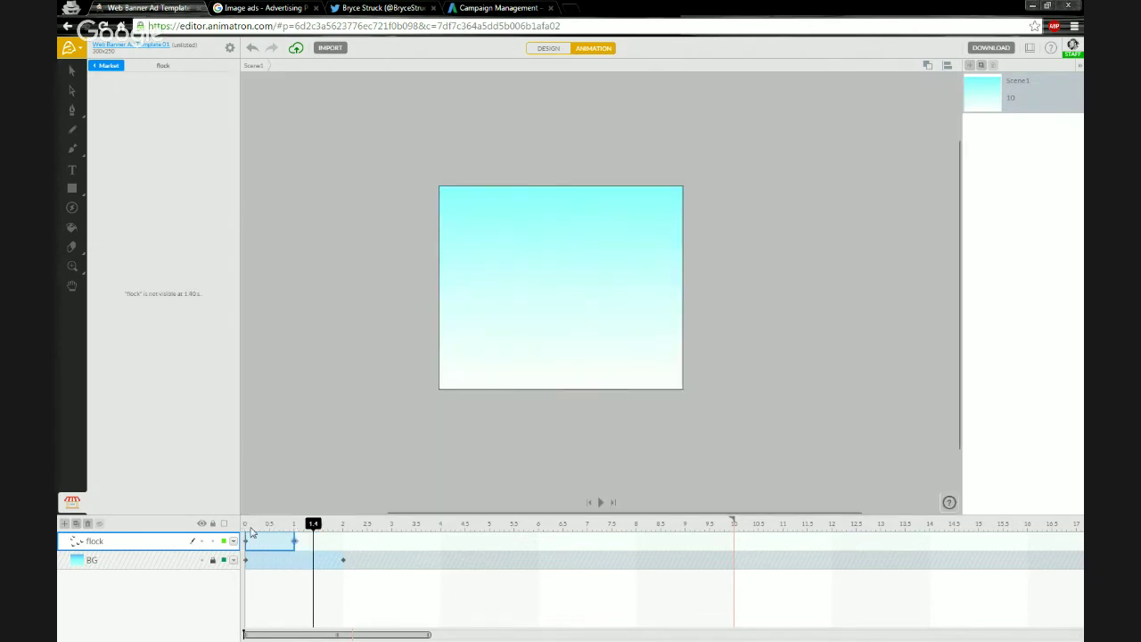
- Show the flock's motion path at 0.5 seconds, then change the project background to solid white while the BG layer is temporarily hidden
mouse_move(250, 527)
mouse_down()
mouse_move(280, 526)
mouse_move(269, 526)
mouse_up()
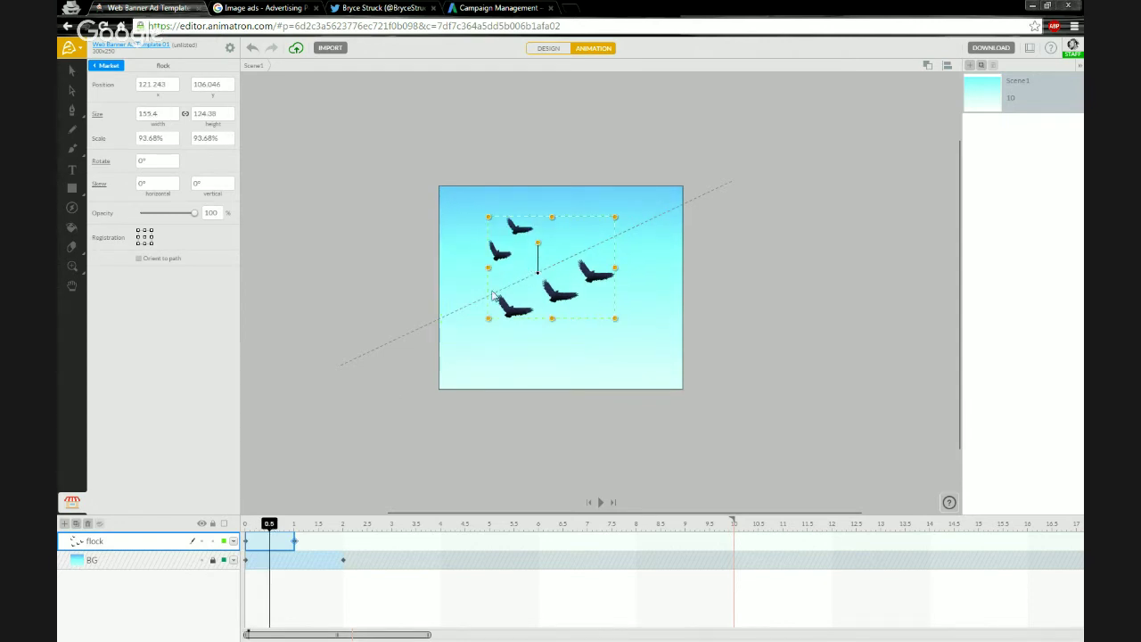
click(429, 323)
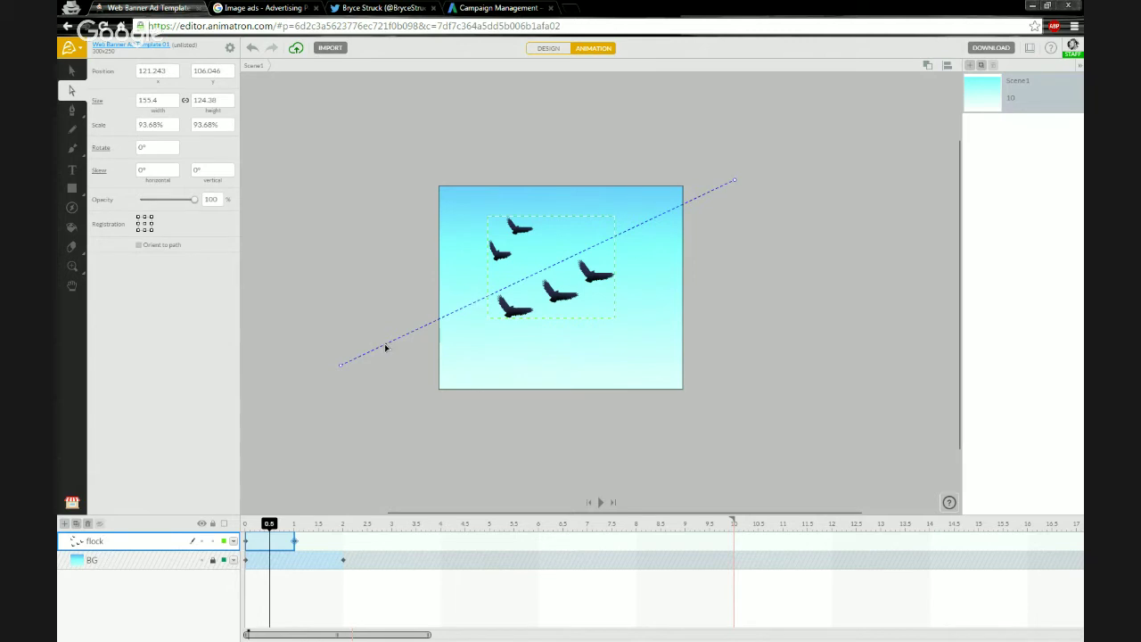
click(202, 562)
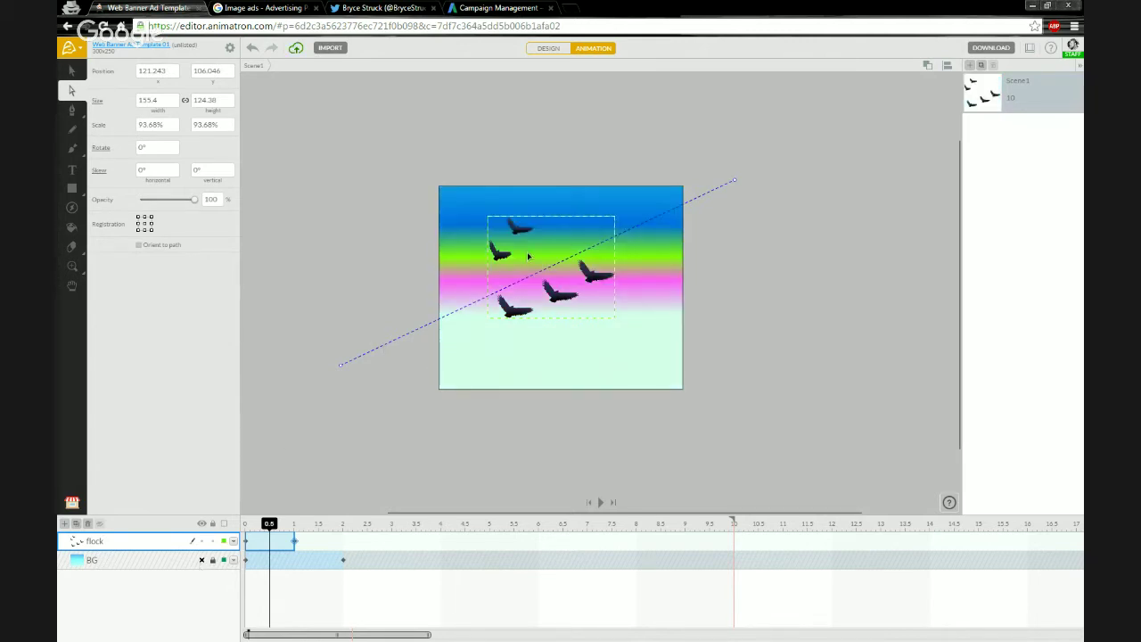
click(229, 50)
click(147, 127)
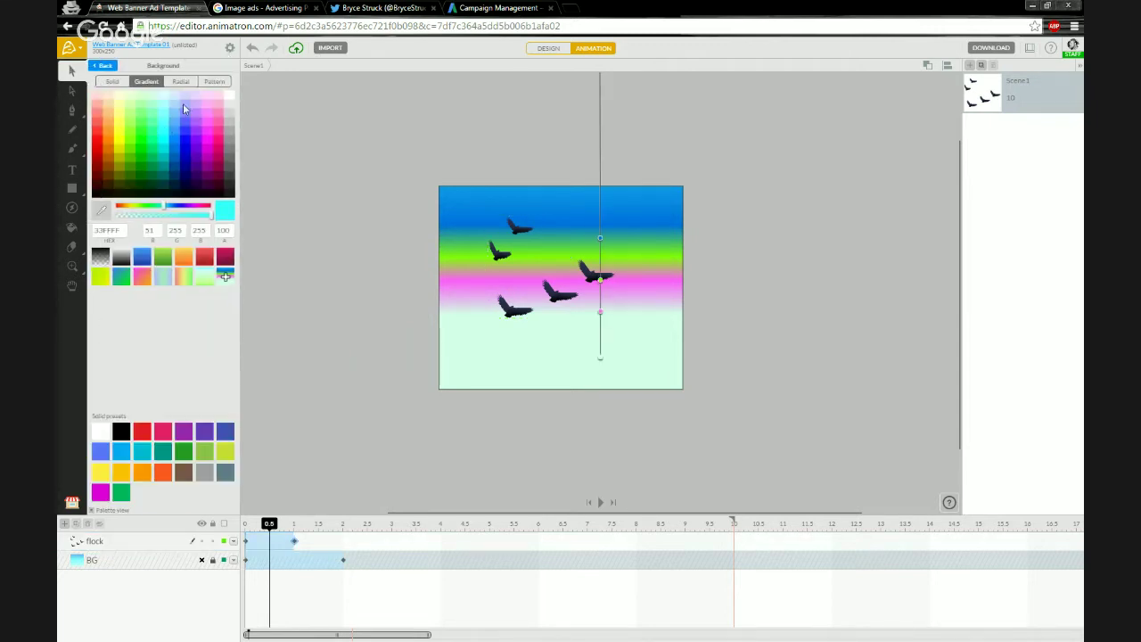
click(116, 82)
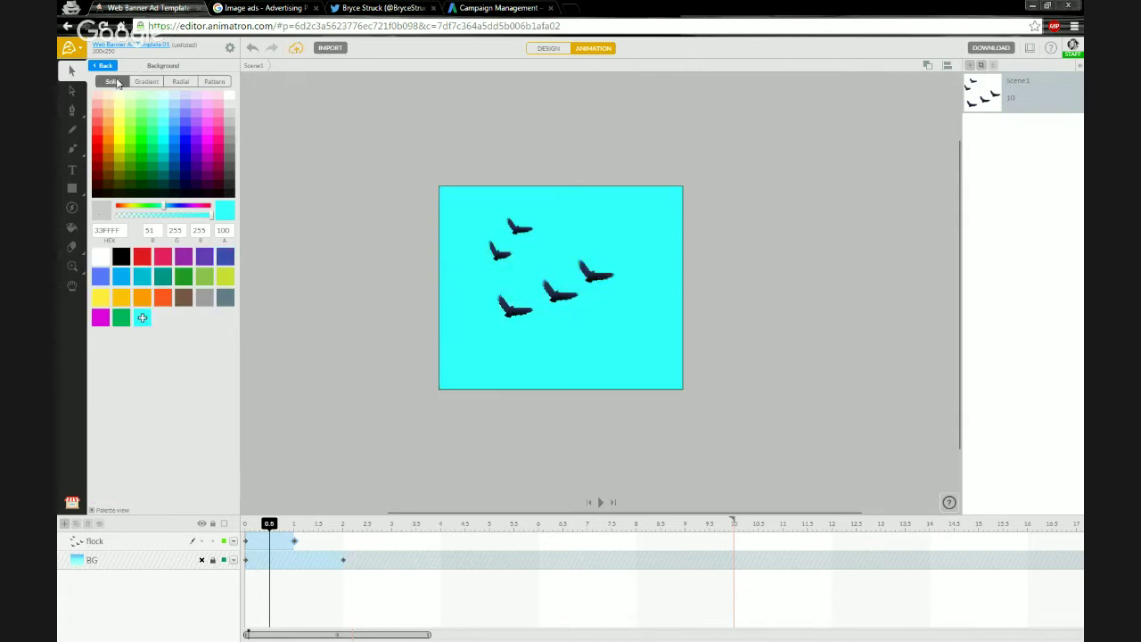
click(222, 100)
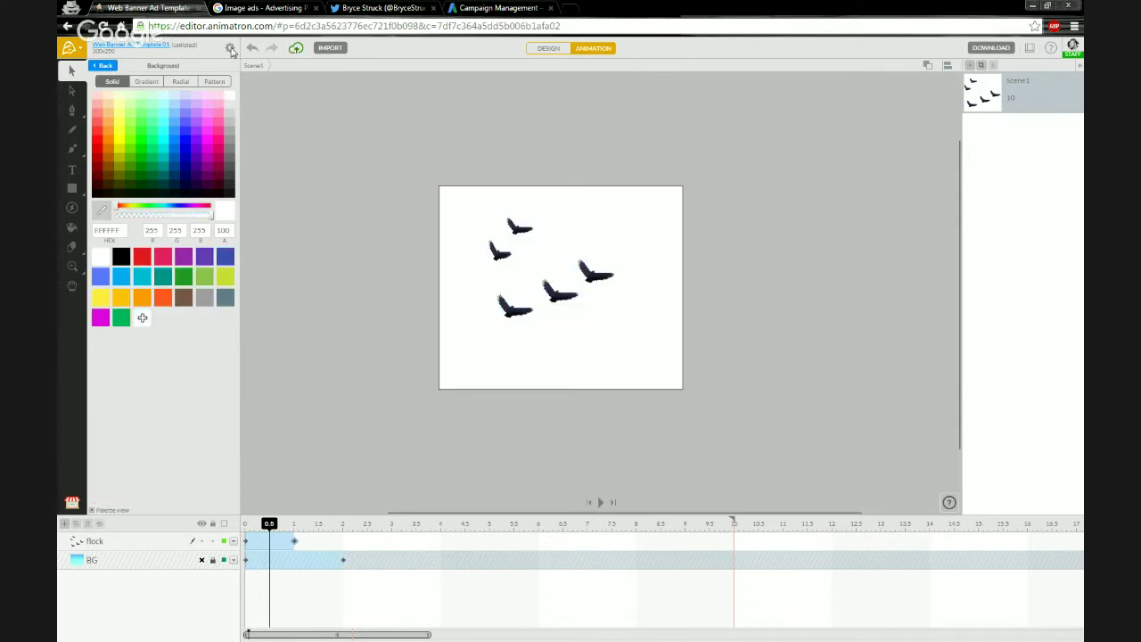
click(105, 66)
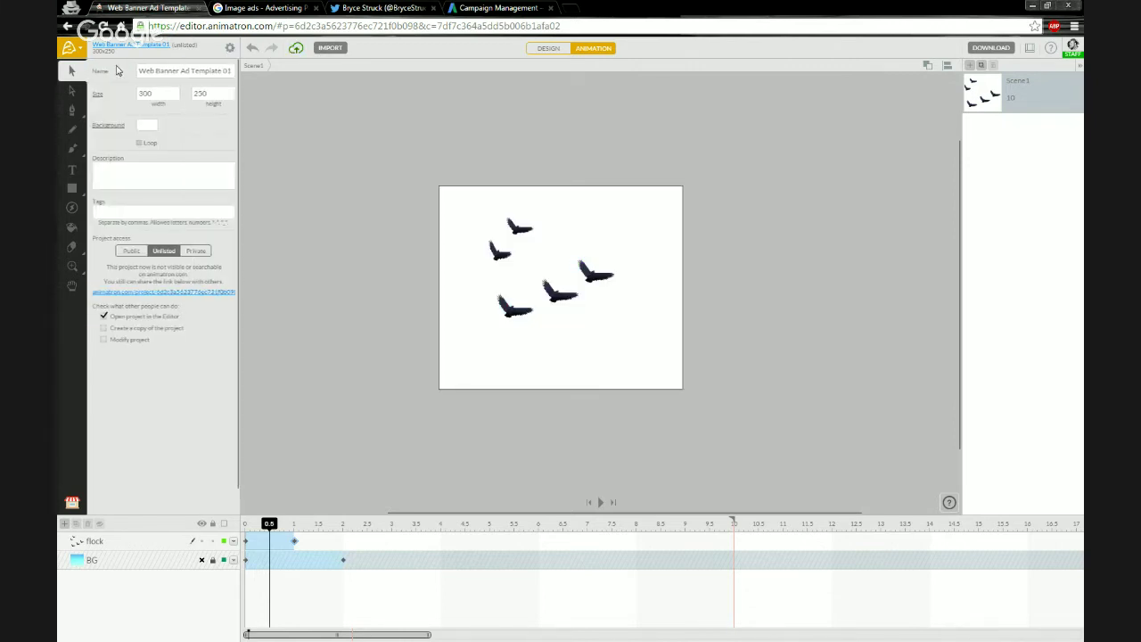
click(202, 561)
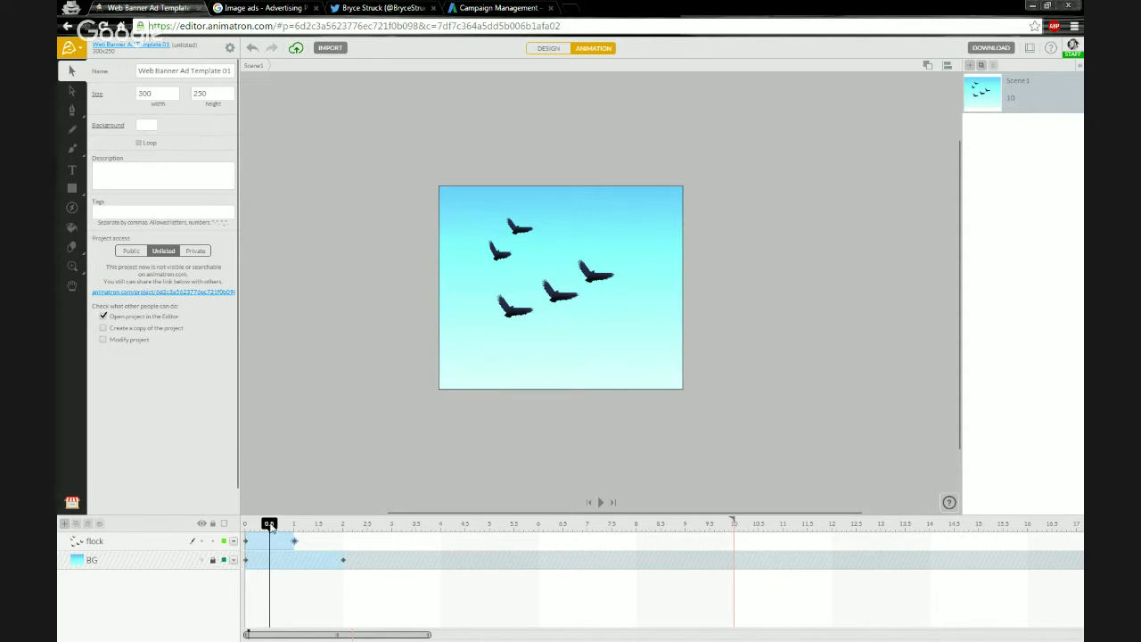
- Return the playhead to 0 seconds and preview the flock flying over the BG gradient
drag(269, 526, 242, 535)
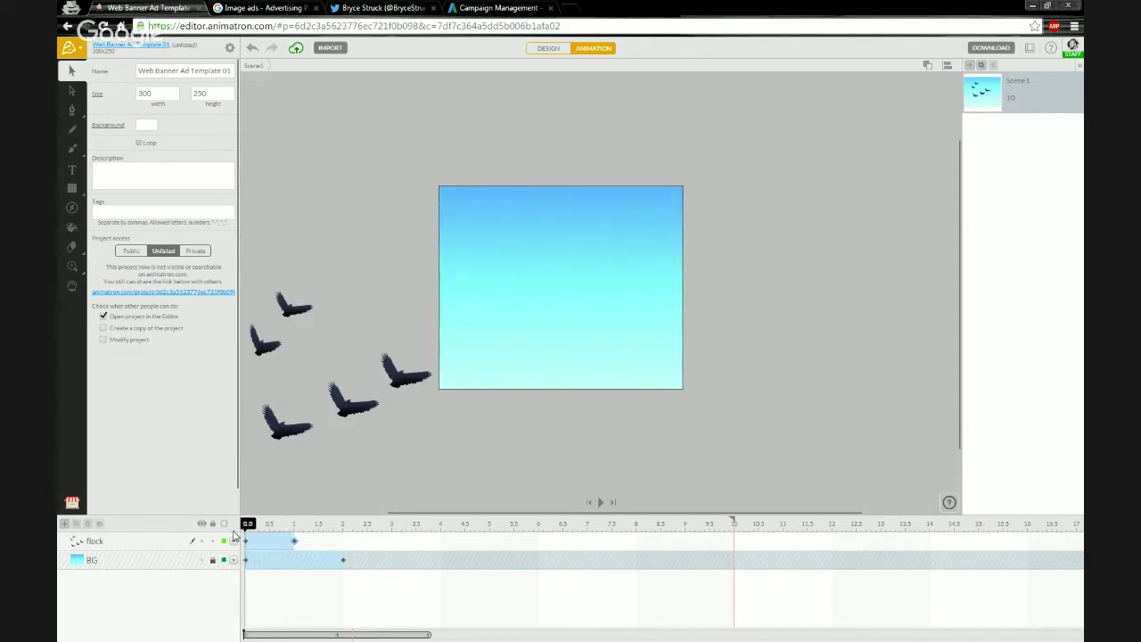
key(space)
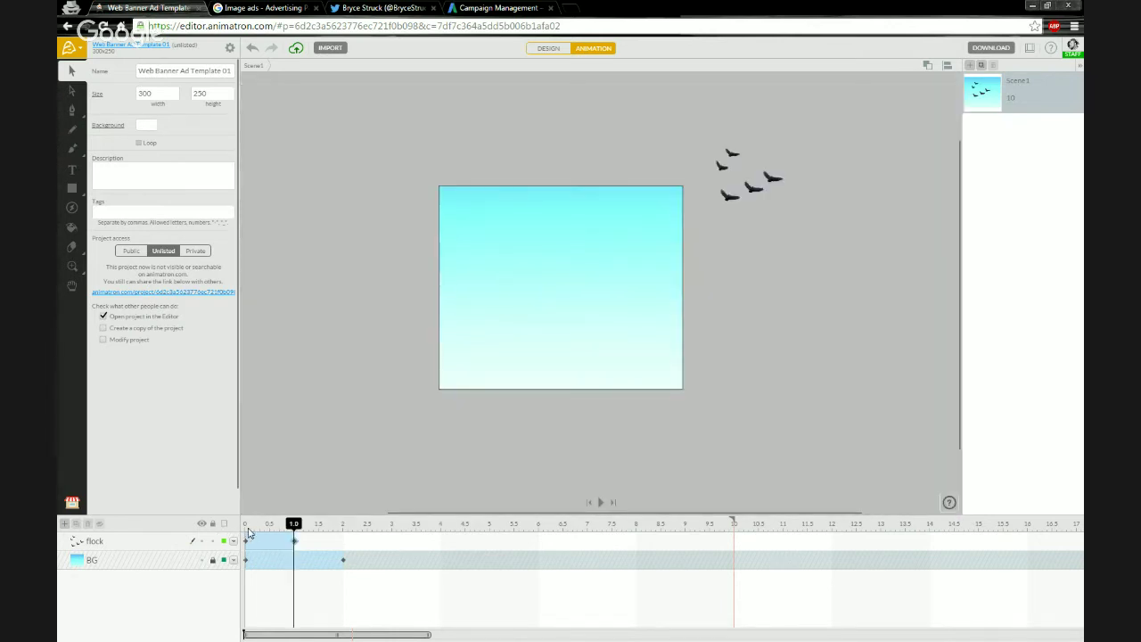
- Scrub the timeline between 0 and 0.5 seconds to examine how the flock moves over the banner
click(248, 526)
click(259, 525)
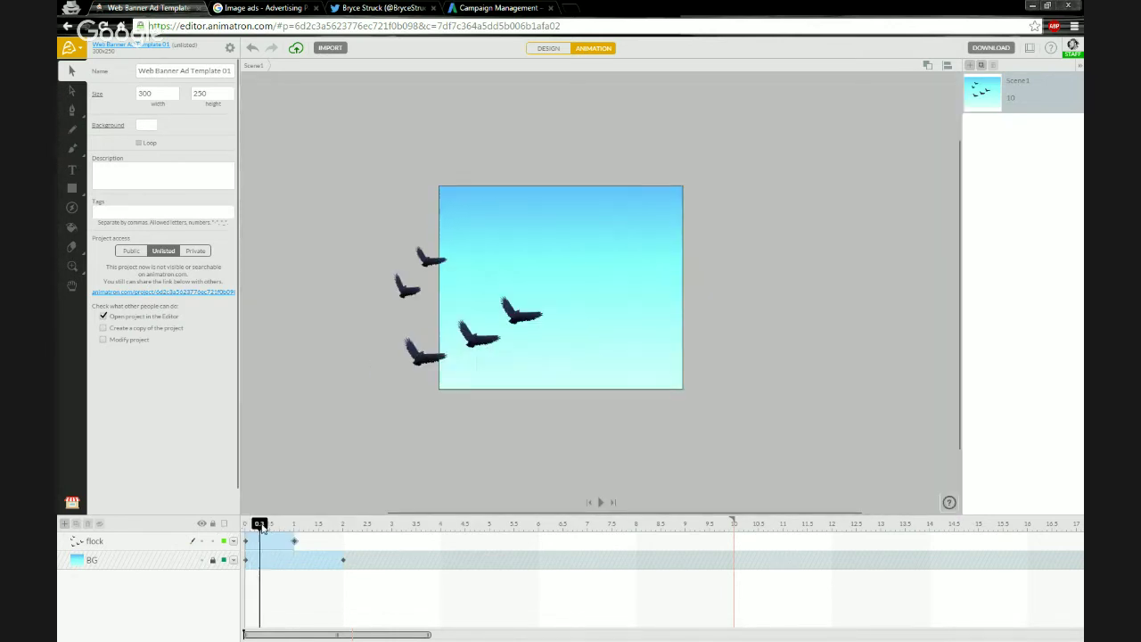
drag(261, 526, 269, 525)
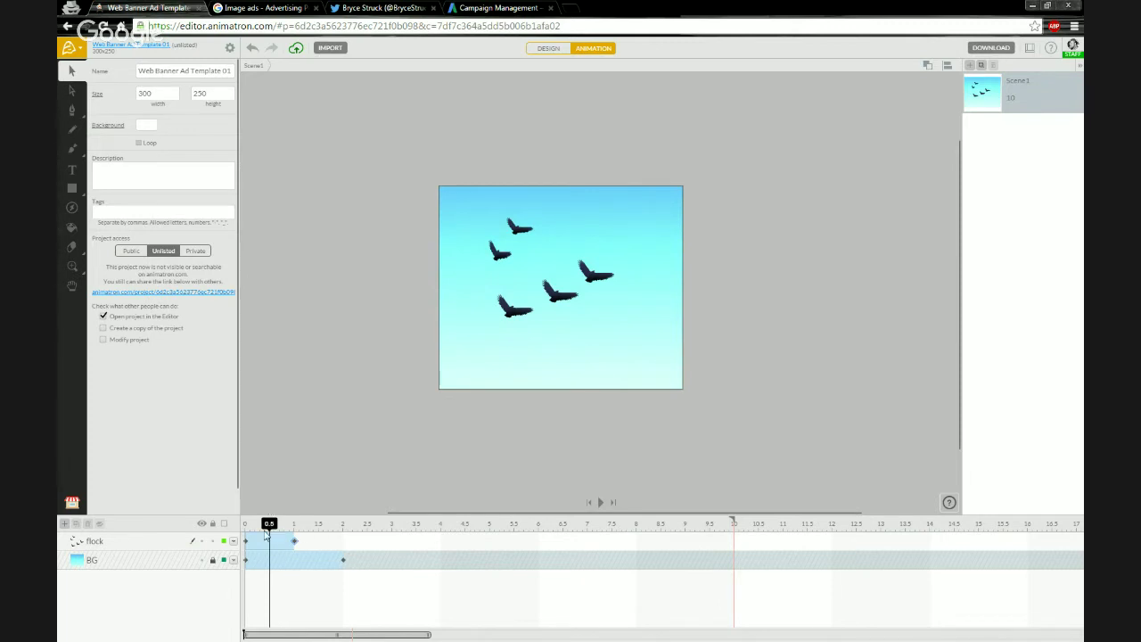
click(247, 526)
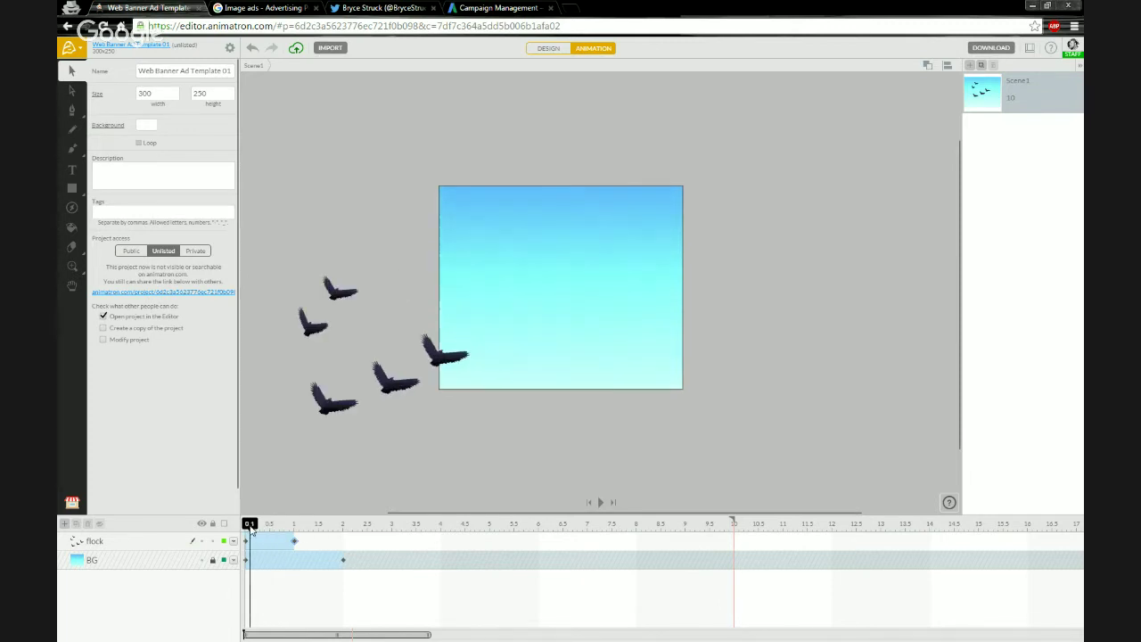
drag(247, 526, 270, 535)
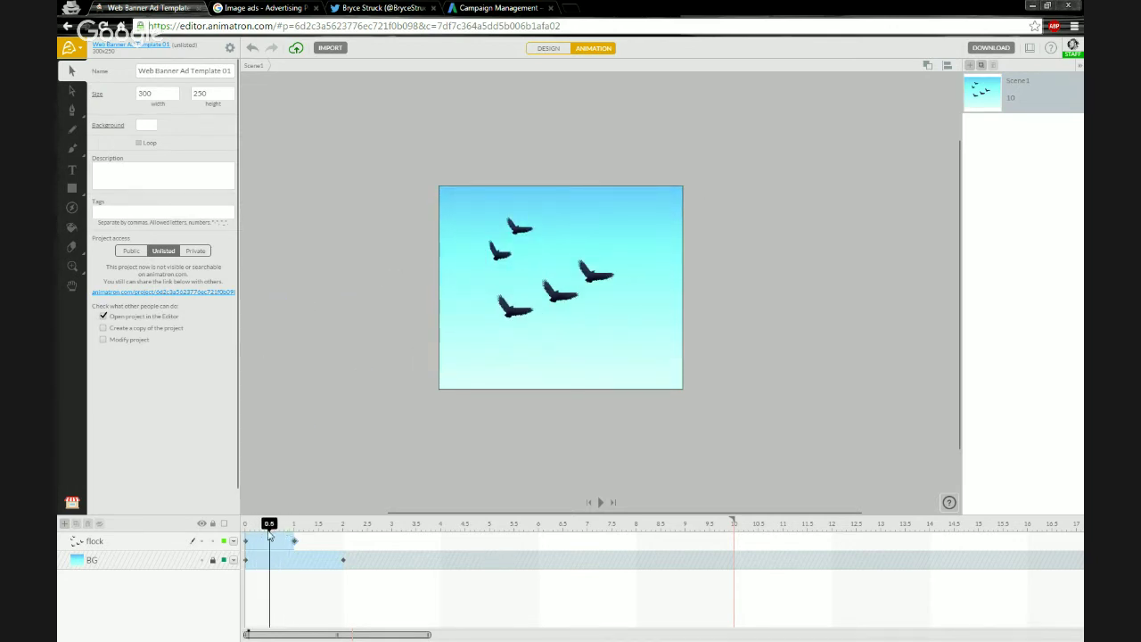
- Apply Cubic easing to the flock's motion tween between 0 and 1 second
click(270, 542)
click(269, 525)
click(270, 540)
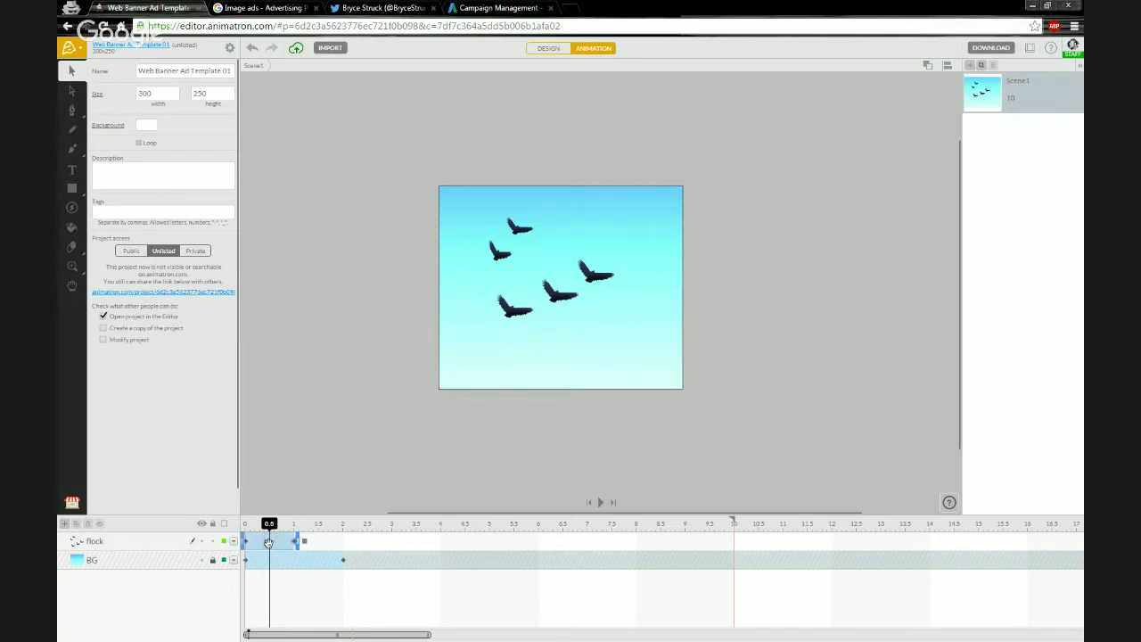
right_click(273, 543)
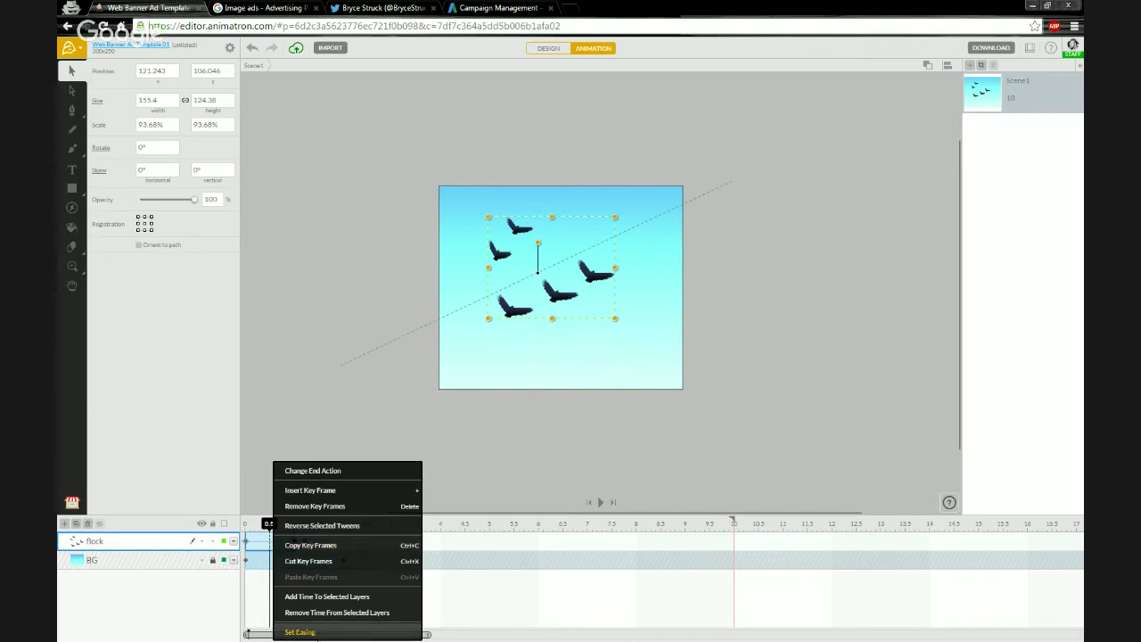
click(300, 632)
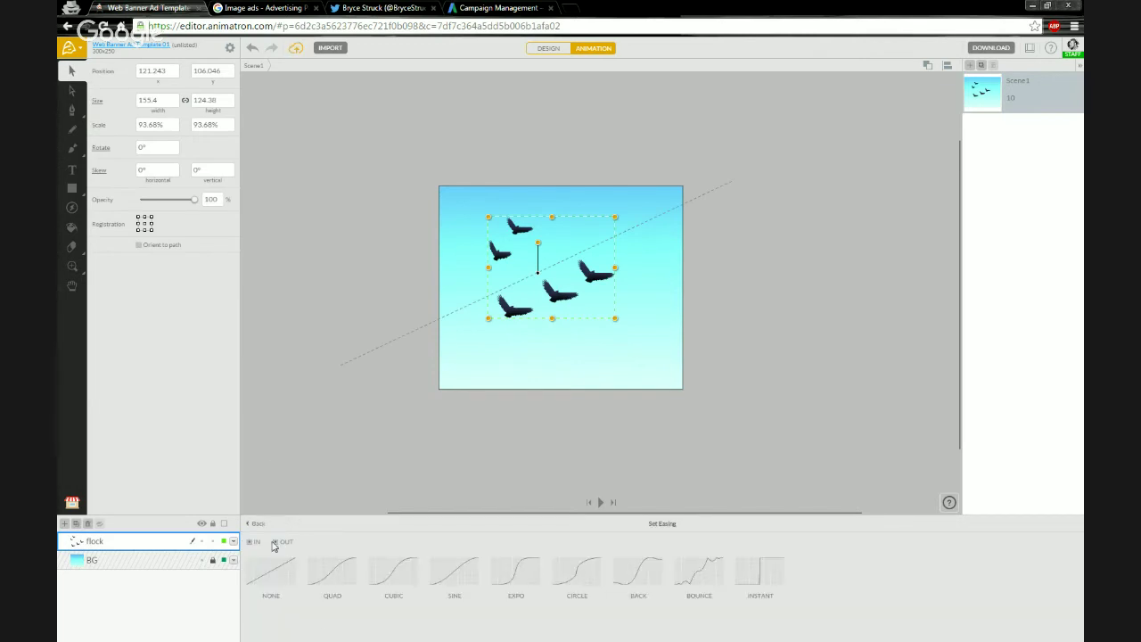
click(392, 584)
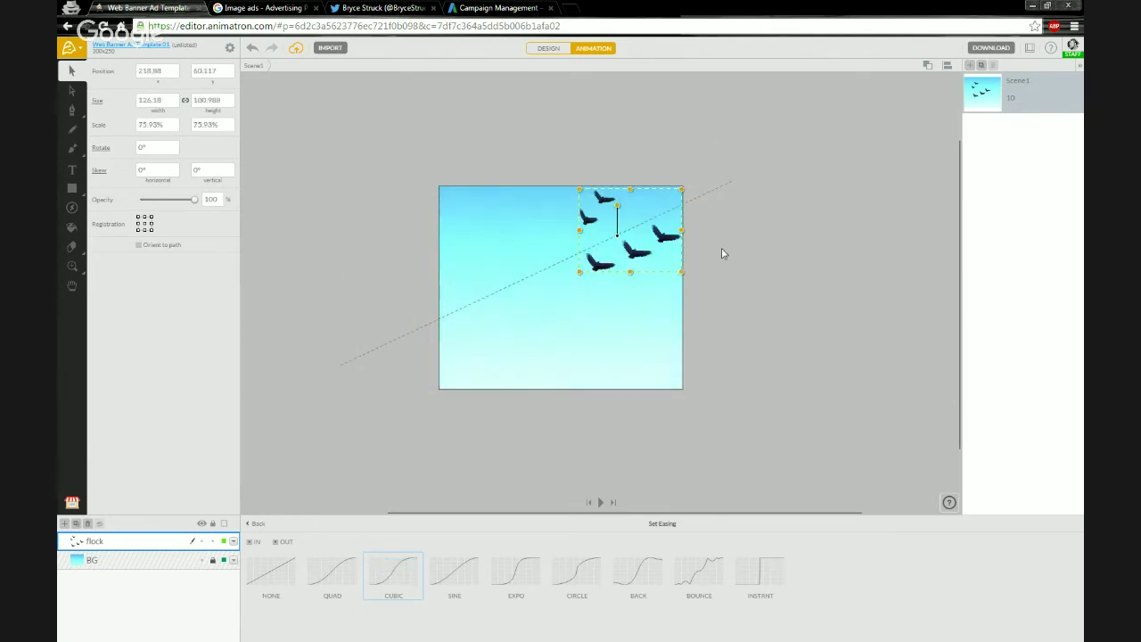
click(256, 525)
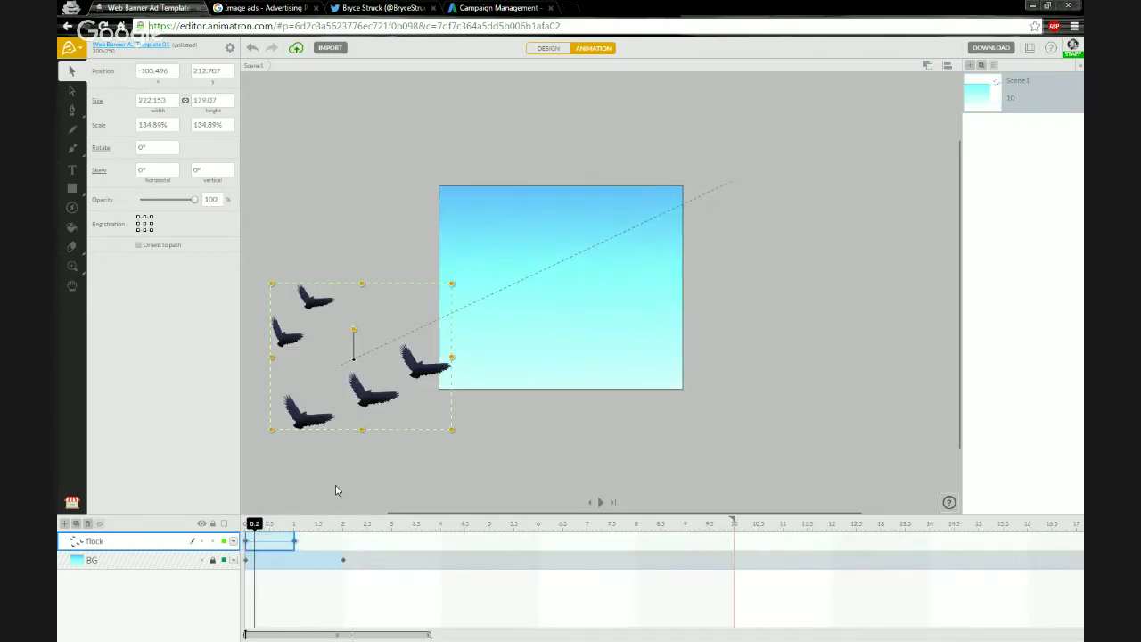
- Play the eased flock flight from the start and return the playhead to 0 seconds
key(space)
key(space)
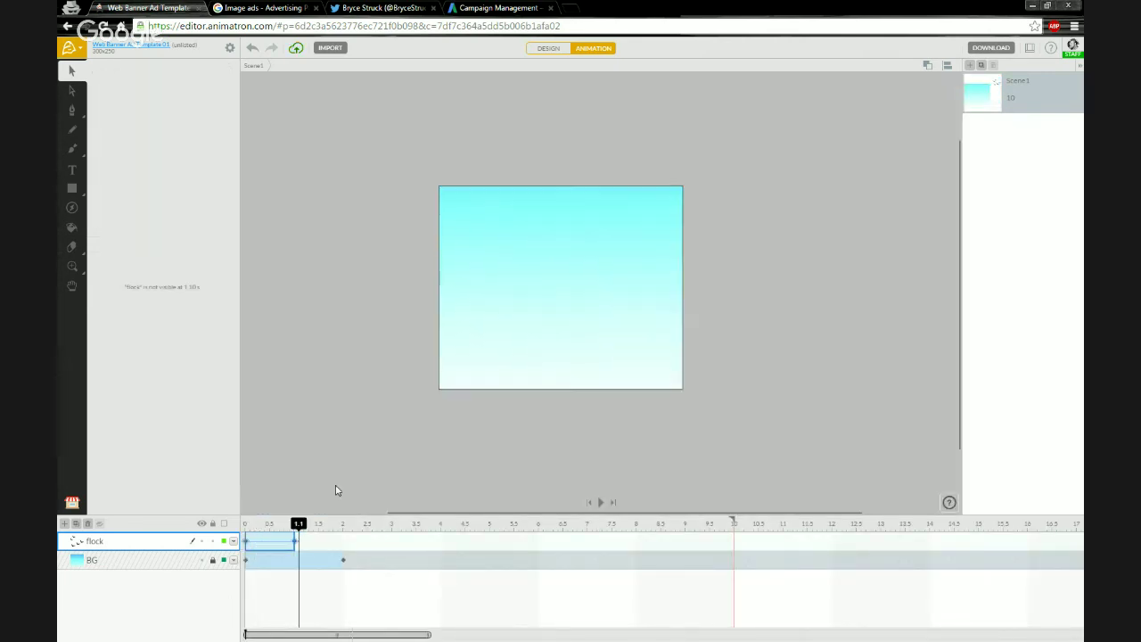
click(244, 540)
key(space)
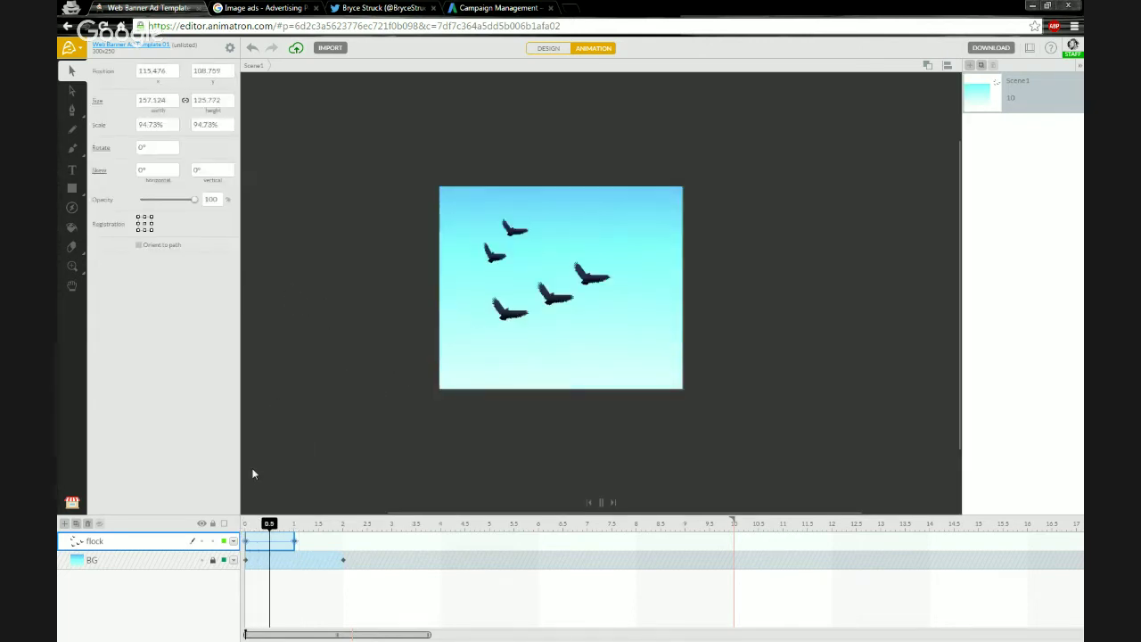
key(space)
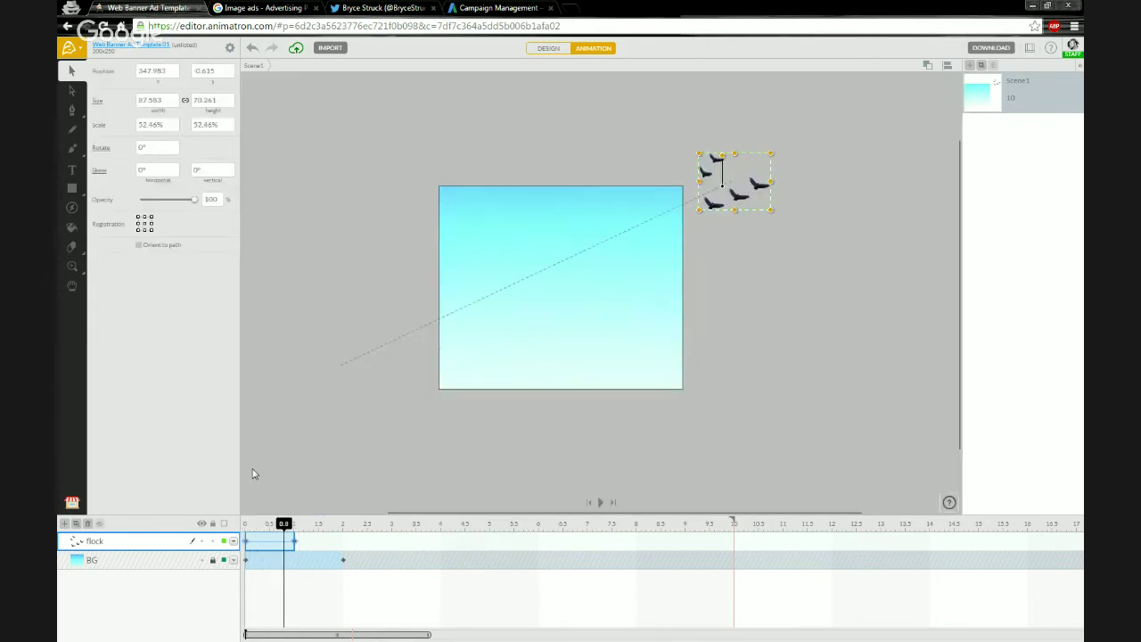
click(246, 527)
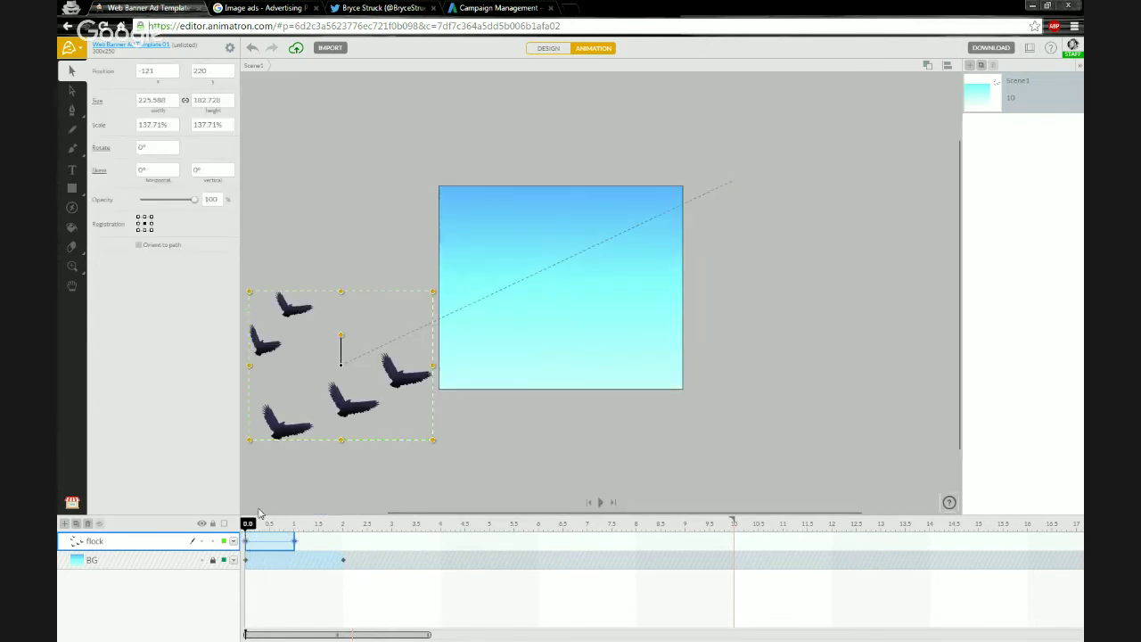
- Add the purple hills shape from the Market's Desert set and place it below the banner at X 157, Y 288
click(71, 503)
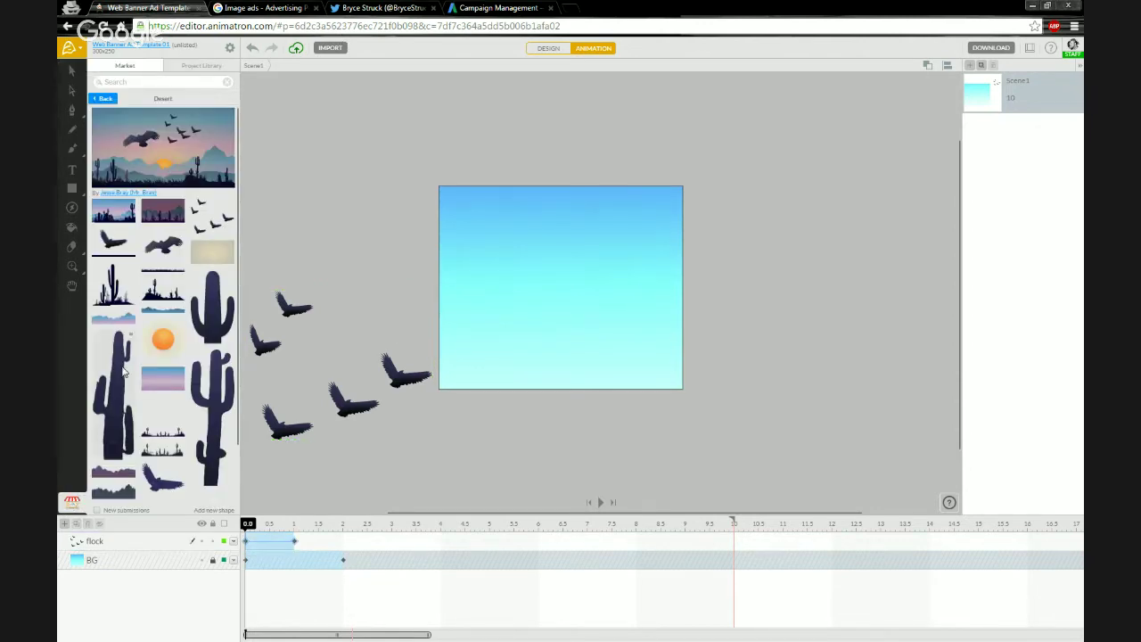
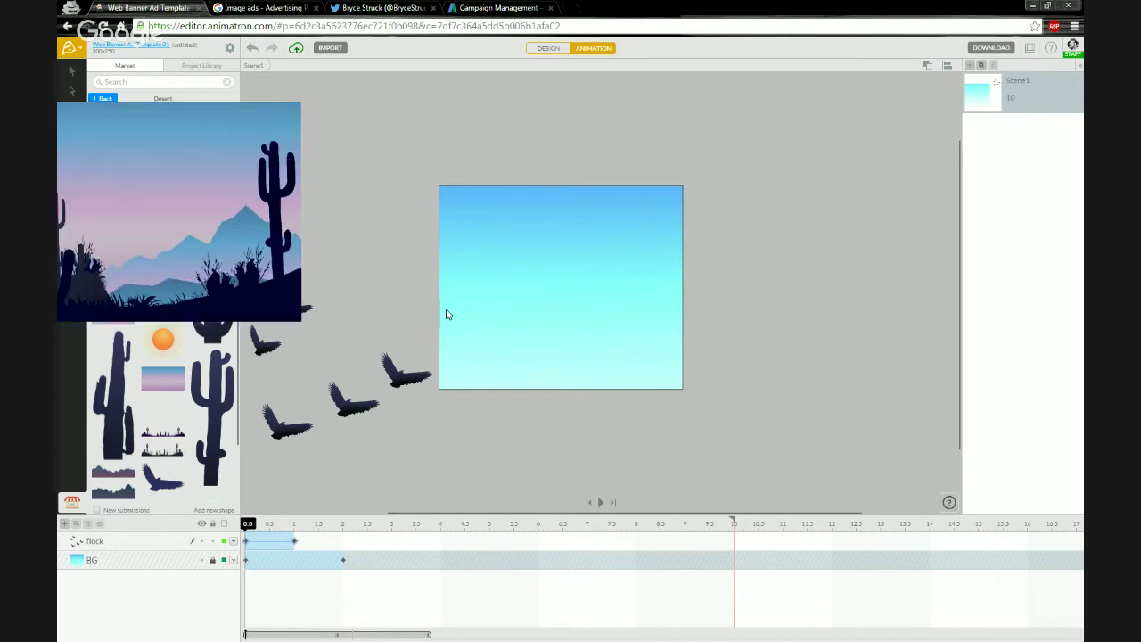
mouse_move(147, 261)
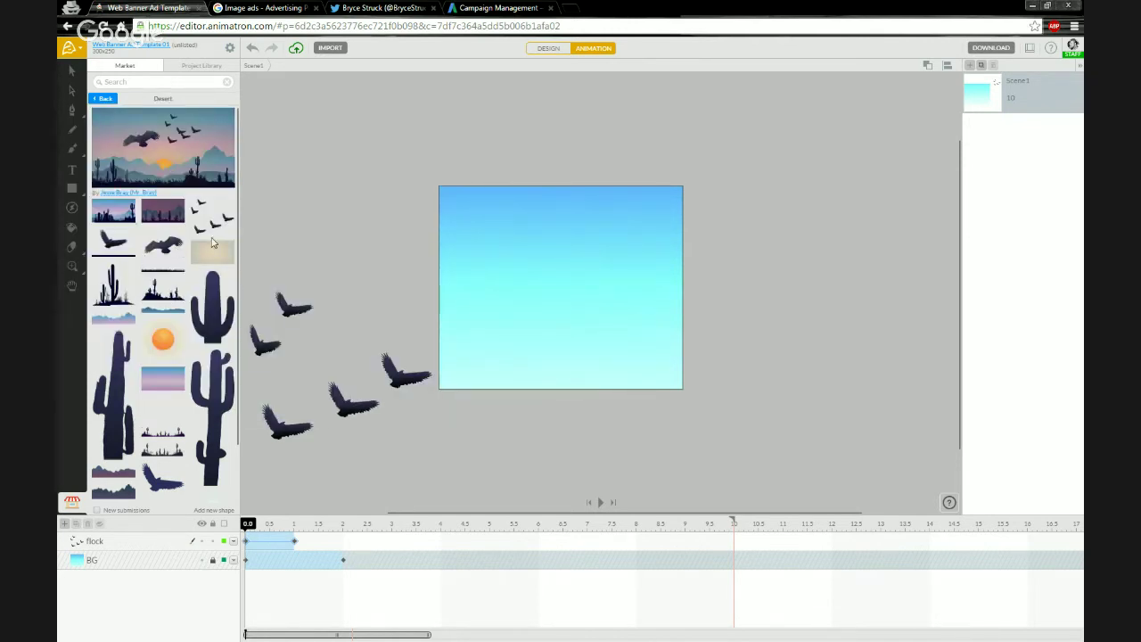
scroll(176, 346, down, 3)
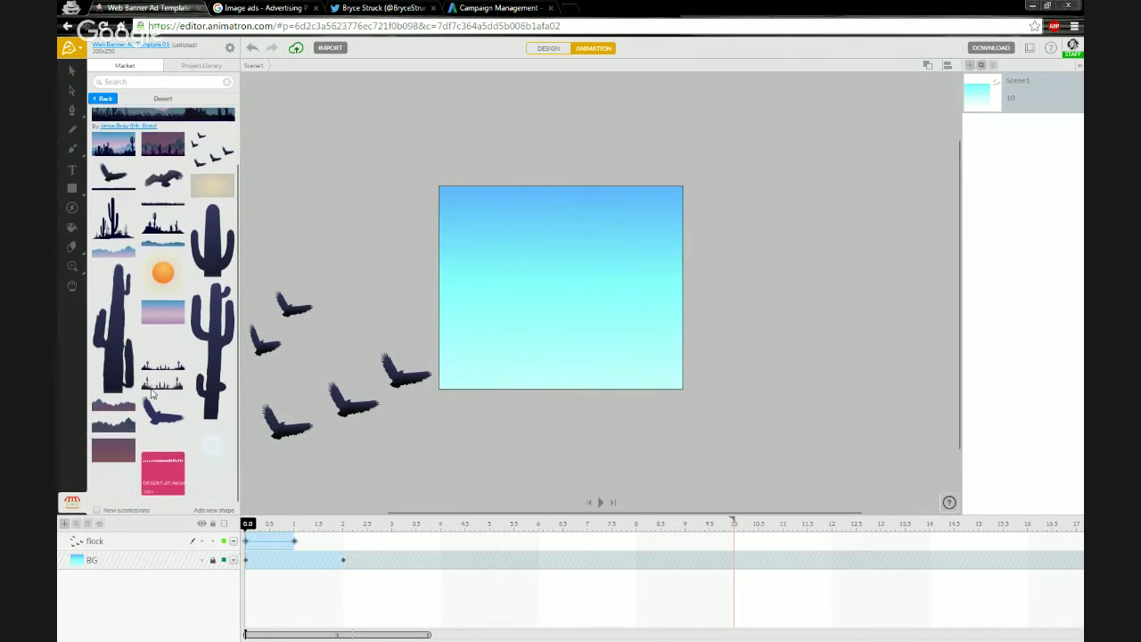
drag(110, 410, 497, 361)
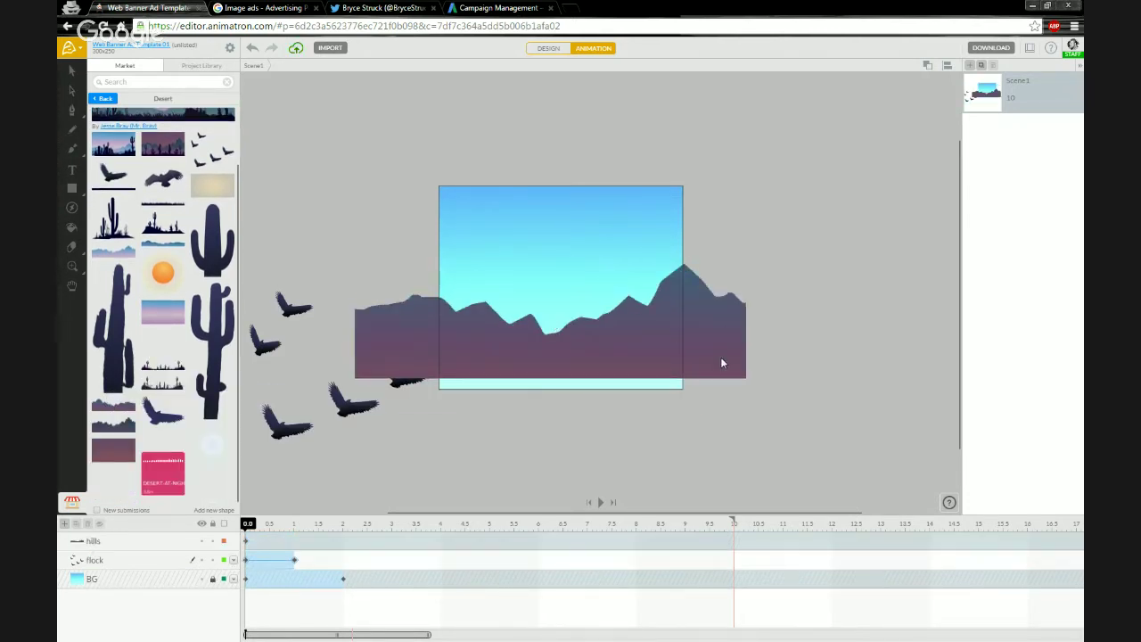
drag(722, 356, 737, 438)
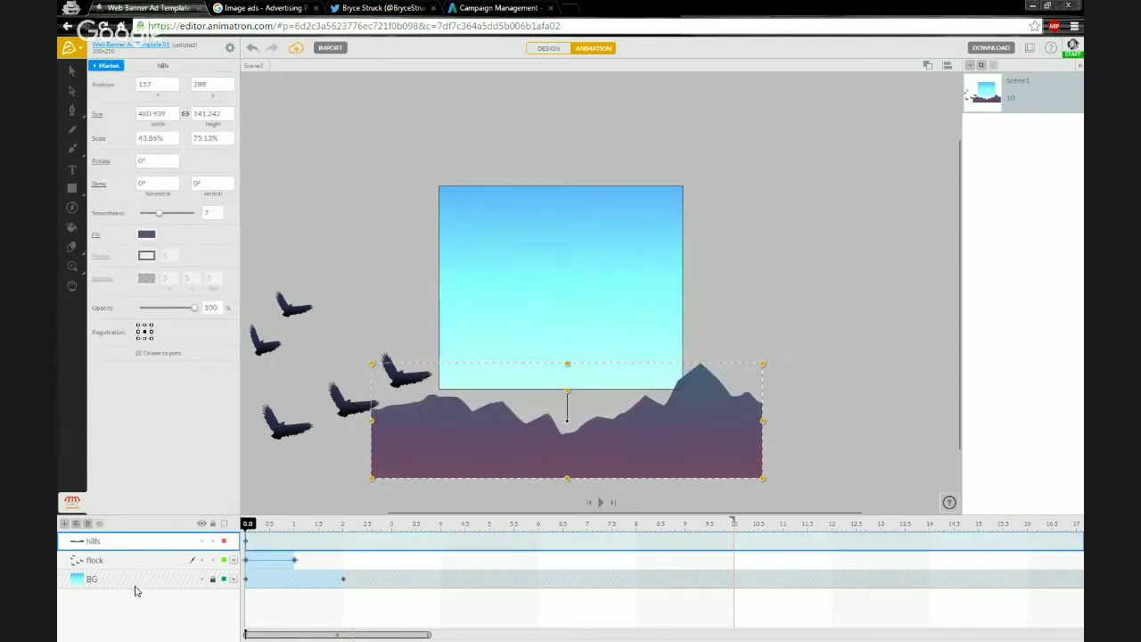
- Animate the hills by moving them to X 158, Y 211 at 2 seconds and to X 92, Y 292 at 0 seconds
click(257, 526)
drag(267, 528, 340, 517)
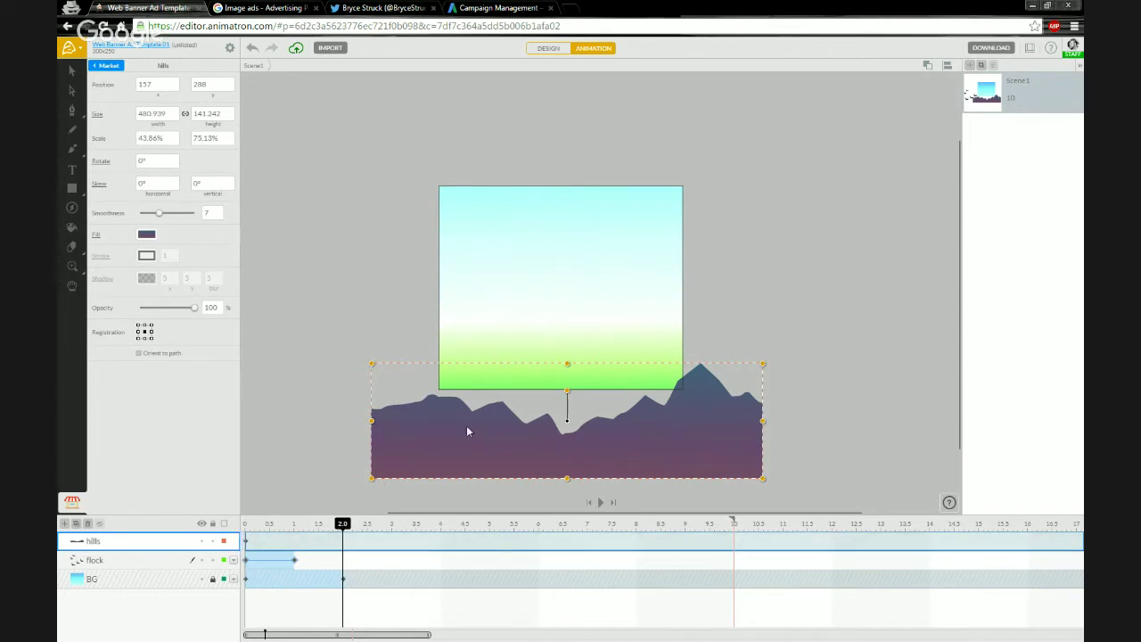
drag(467, 430, 467, 362)
drag(344, 524, 247, 524)
drag(468, 466, 414, 469)
- Preview the hills rising into the banner between 0 and 2 seconds, and return the playhead to 0
key(space)
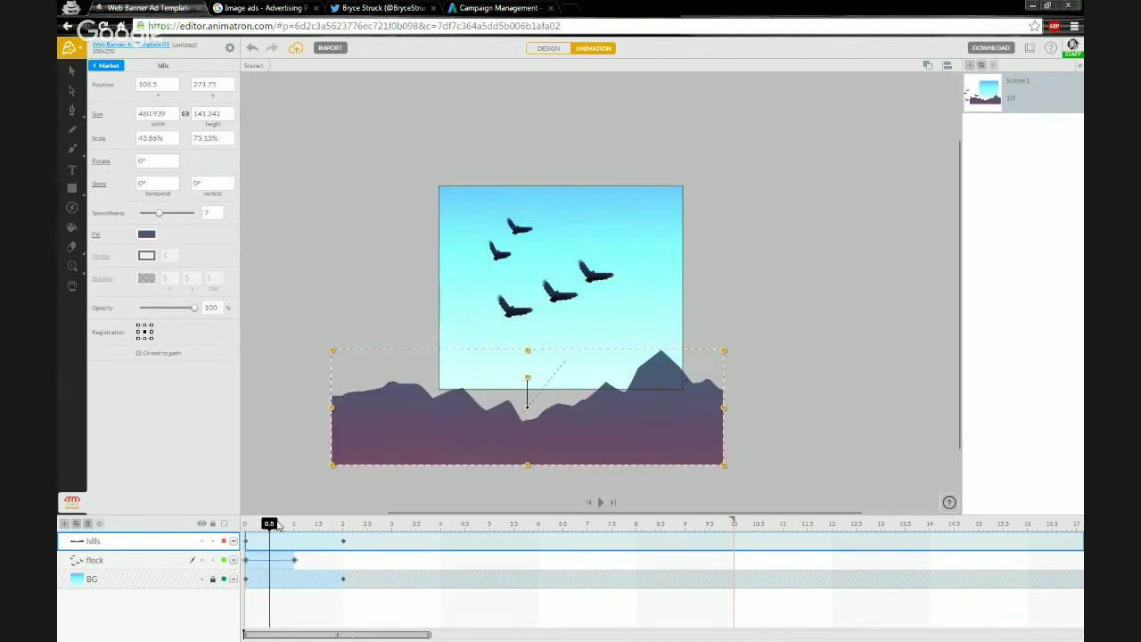
drag(283, 524, 344, 526)
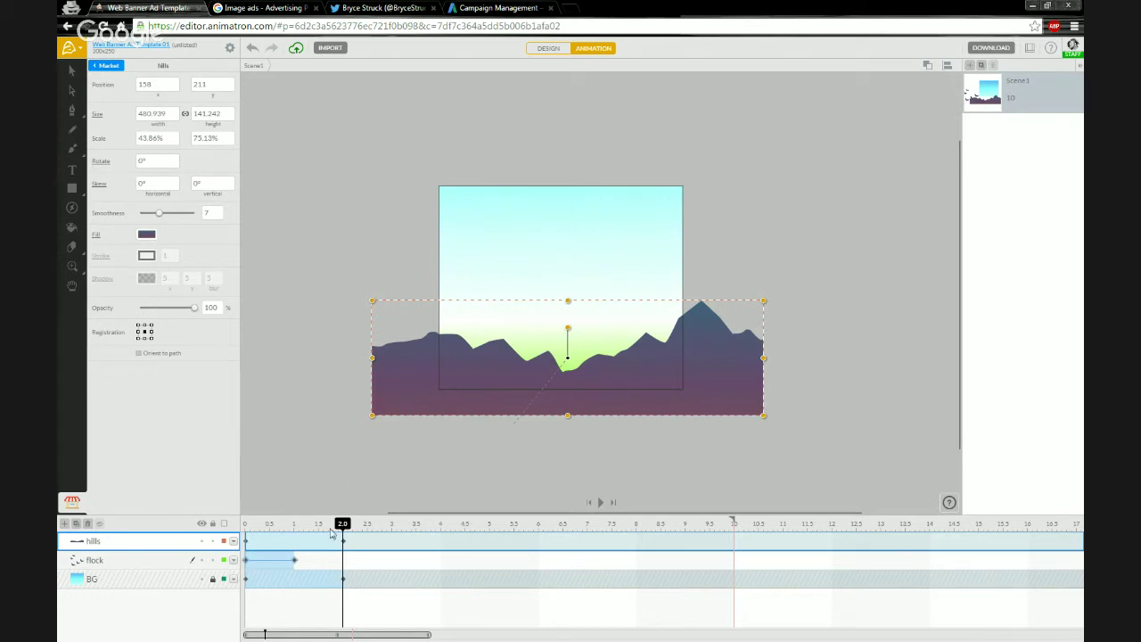
drag(335, 528, 245, 525)
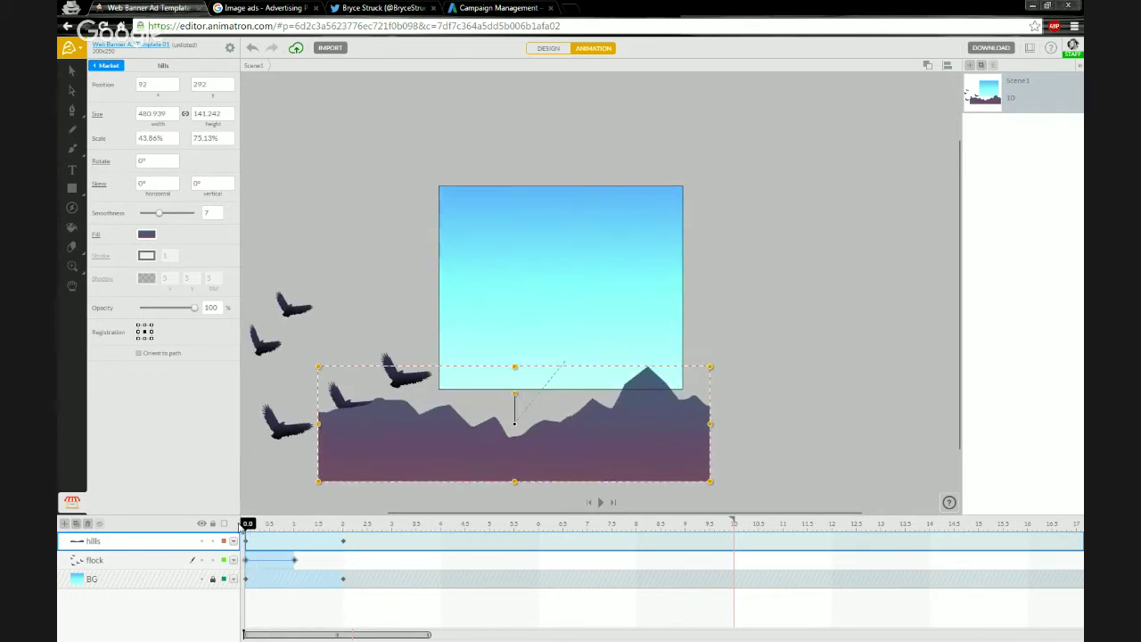
- Raise the hills' starting position at 0 seconds to X 95, Y 259 and play the movement
drag(441, 453, 443, 427)
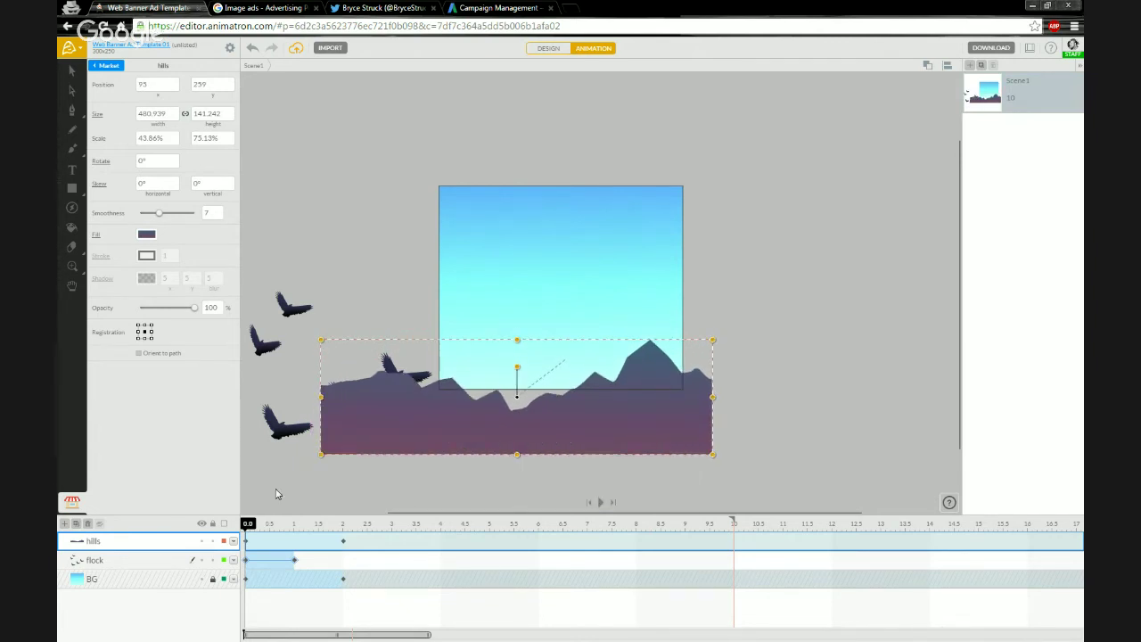
key(space)
key(space)
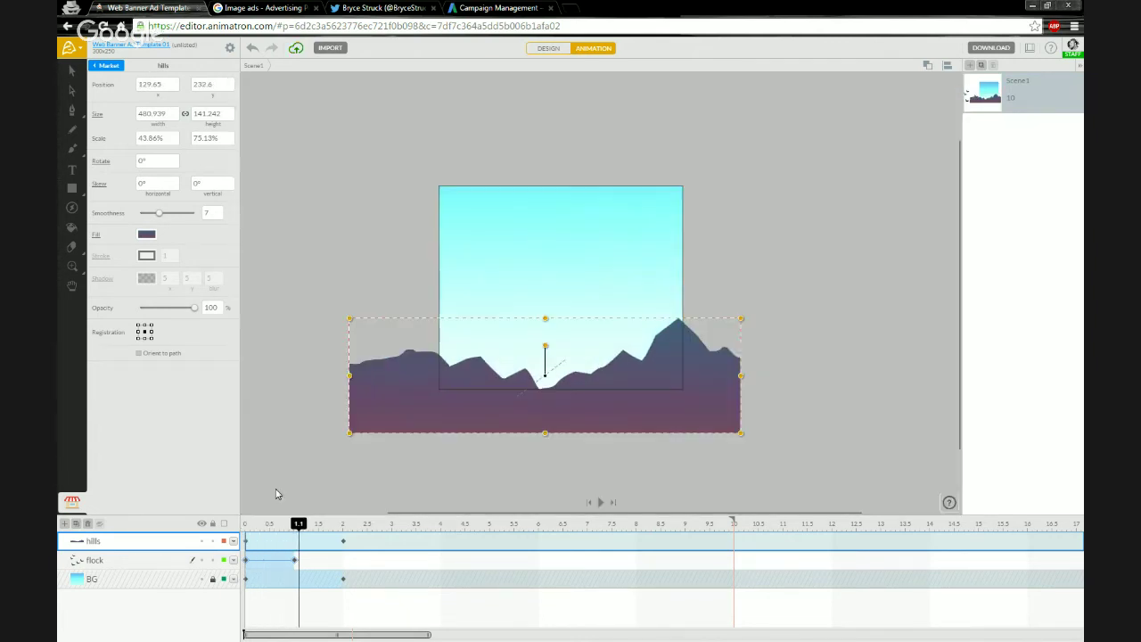
- Move the hills' starting position at 0 seconds to X 66, Y 290 and play the animation through 2 seconds
click(248, 526)
drag(501, 416, 450, 466)
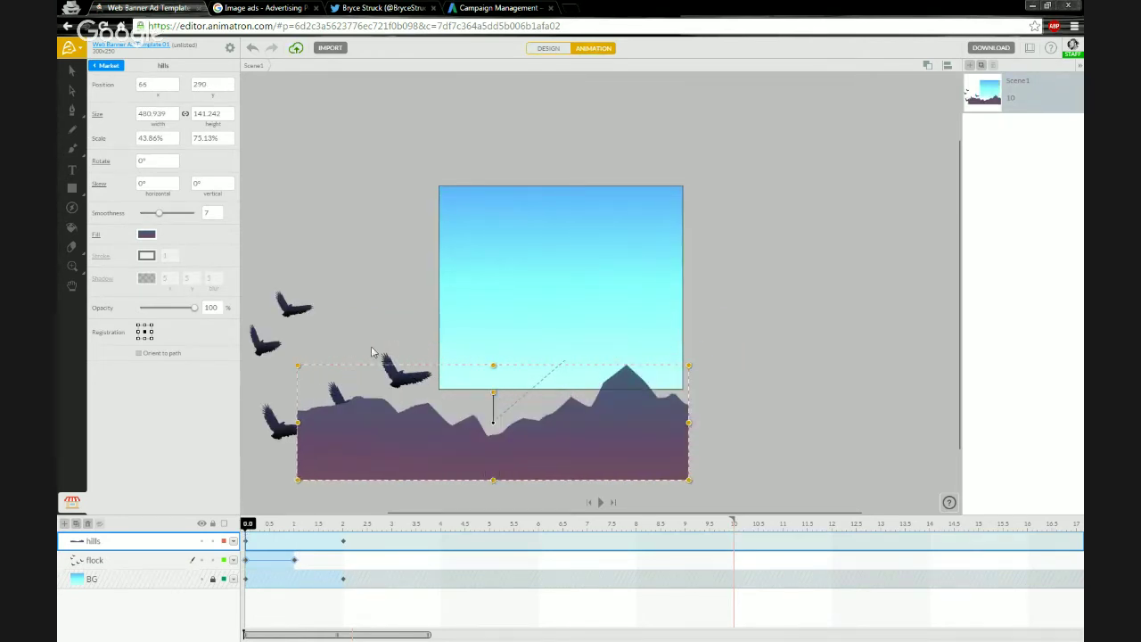
key(space)
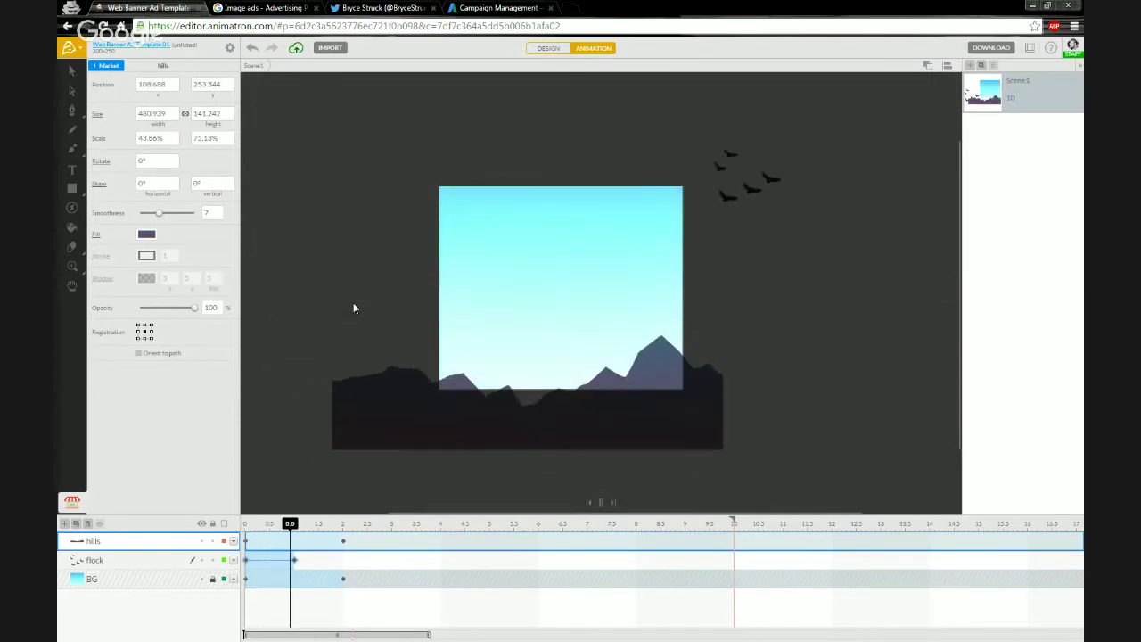
key(space)
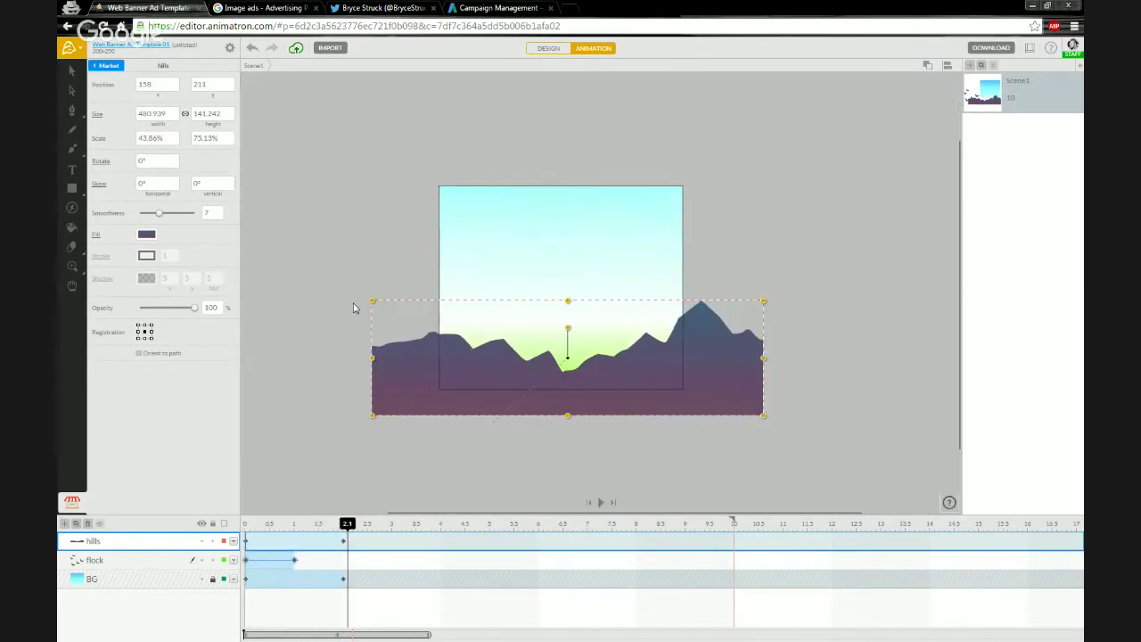
- Try adding a second hills shape from the Market's Desert set over the banner, with its layer starting at 0 seconds
click(106, 66)
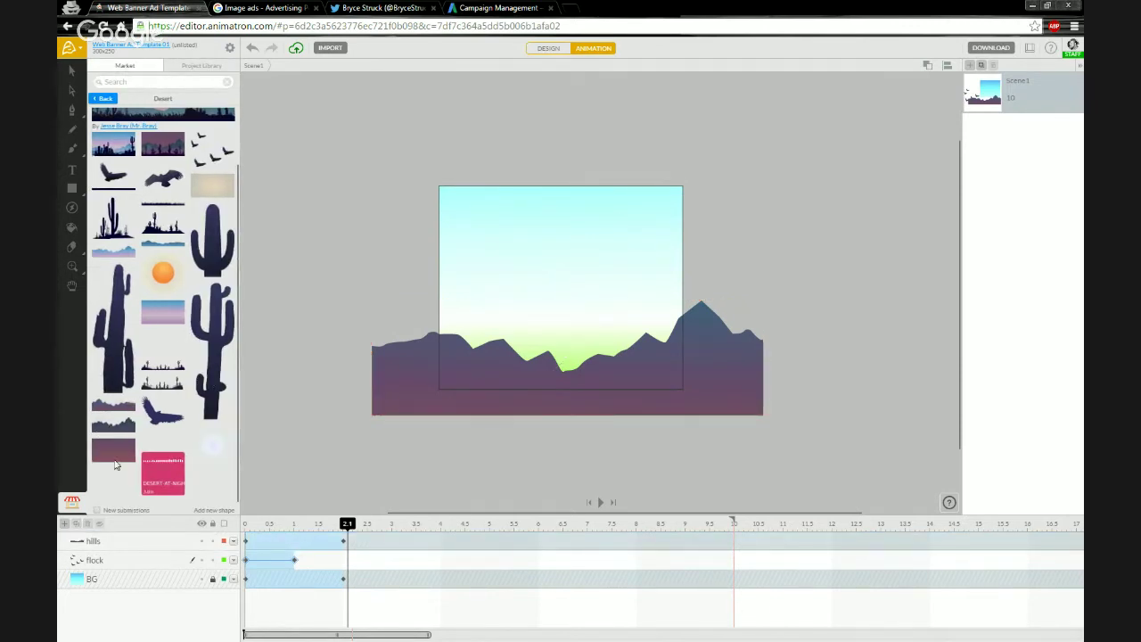
drag(100, 415, 447, 395)
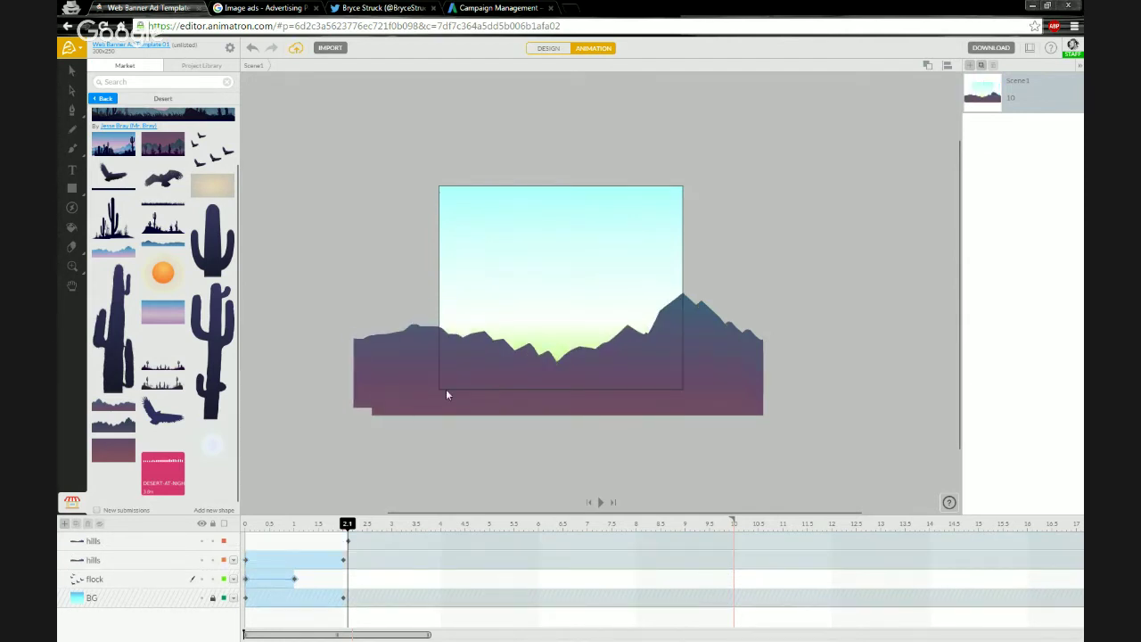
click(126, 546)
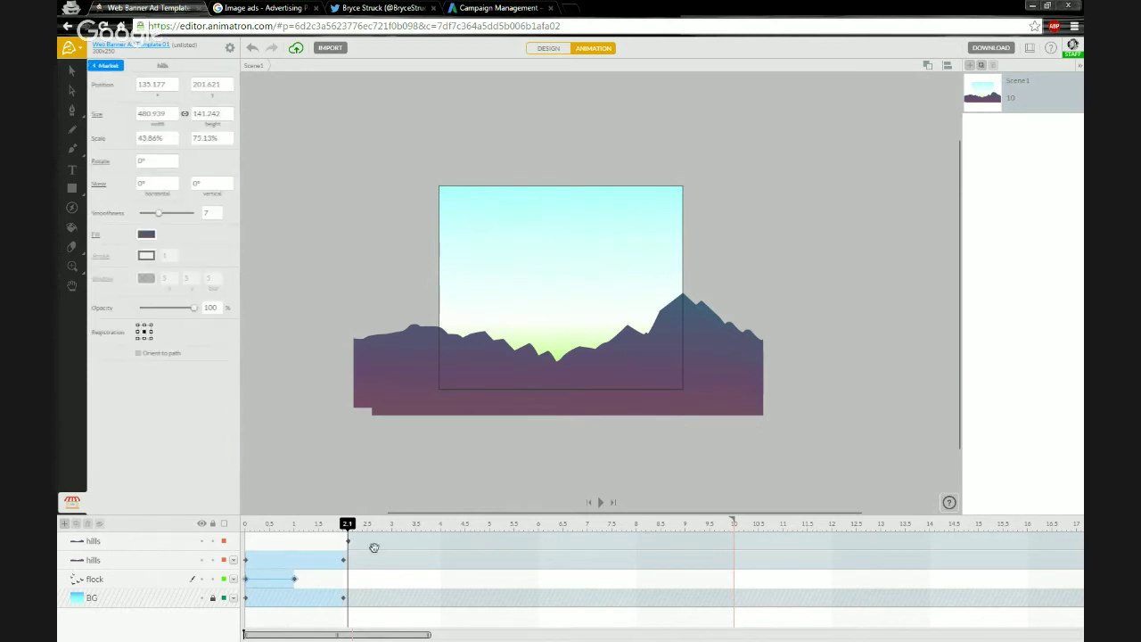
key(space)
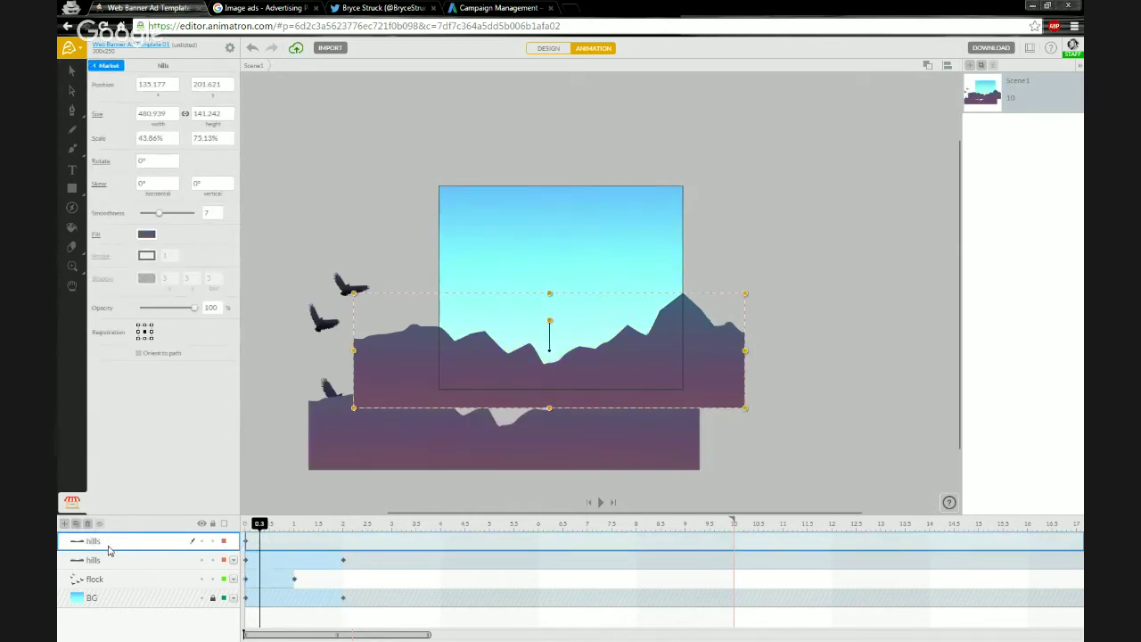
- Compare the two hills shapes and undo the addition of the second one
click(518, 444)
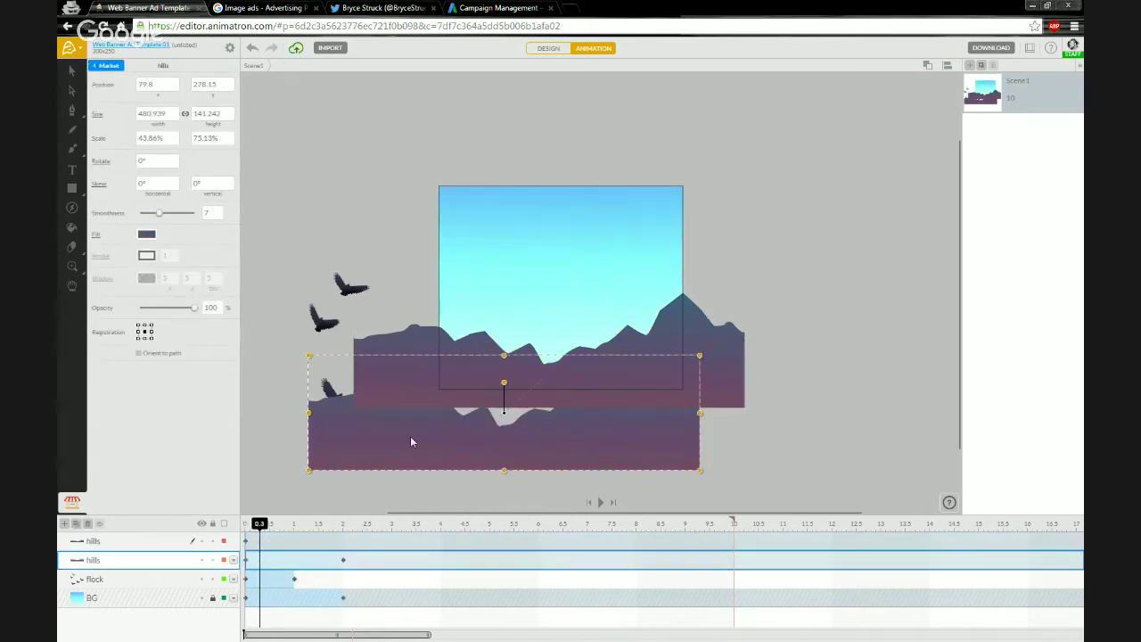
click(407, 335)
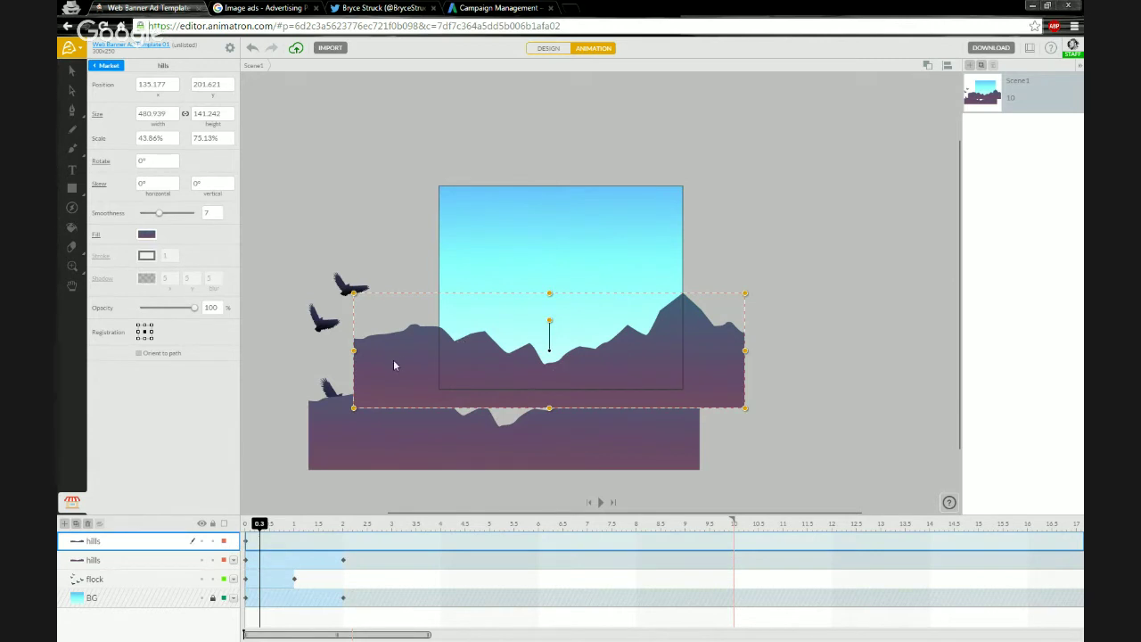
key(ctrl+z)
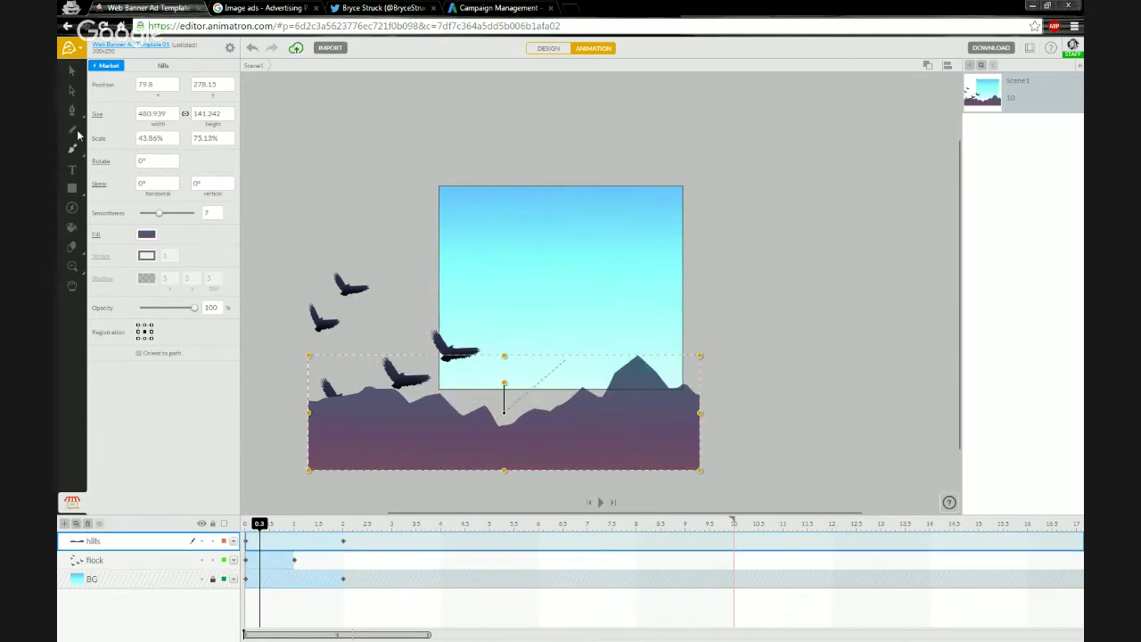
- Add the mountains shape from the Market's Desert set over the banner, with its layer beneath the hills and starting at 0 seconds
click(106, 66)
drag(113, 435, 584, 379)
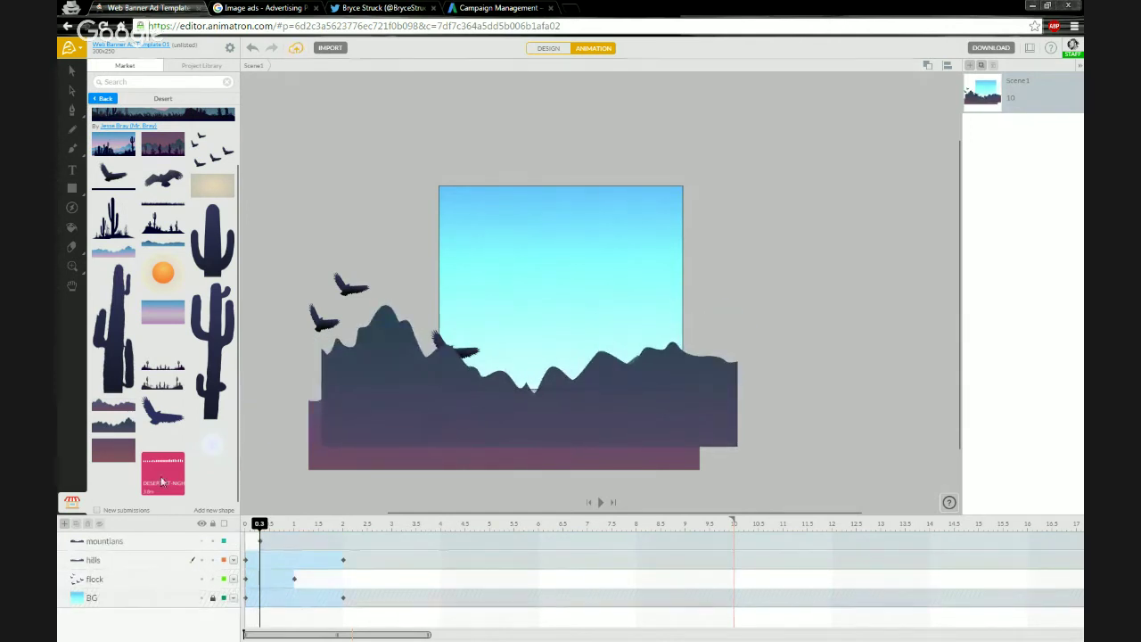
click(140, 542)
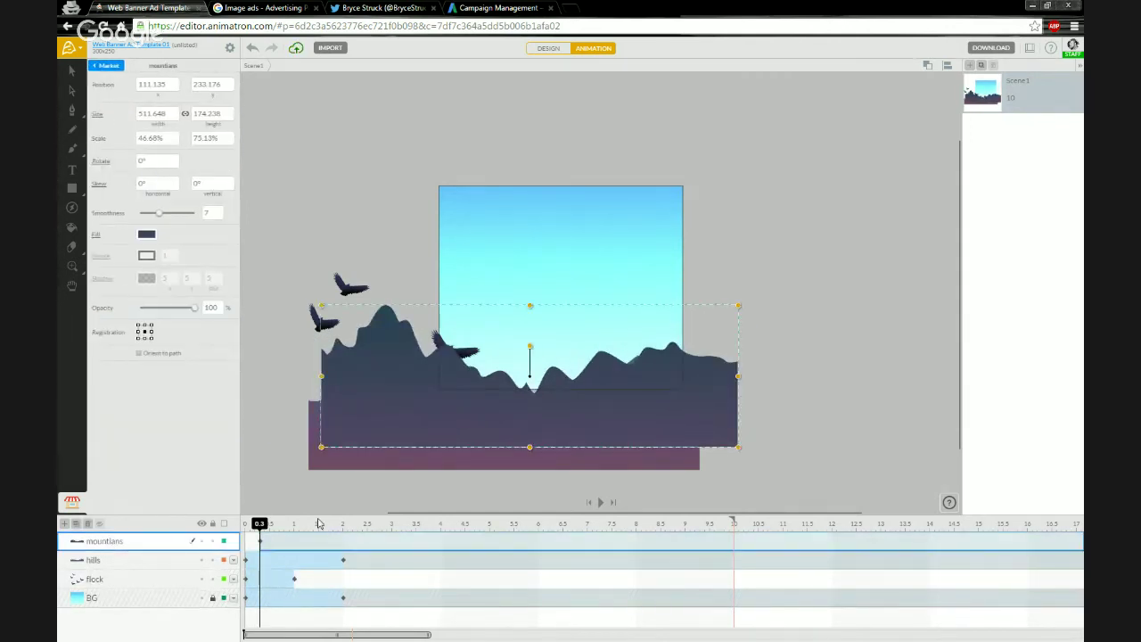
drag(270, 541, 137, 557)
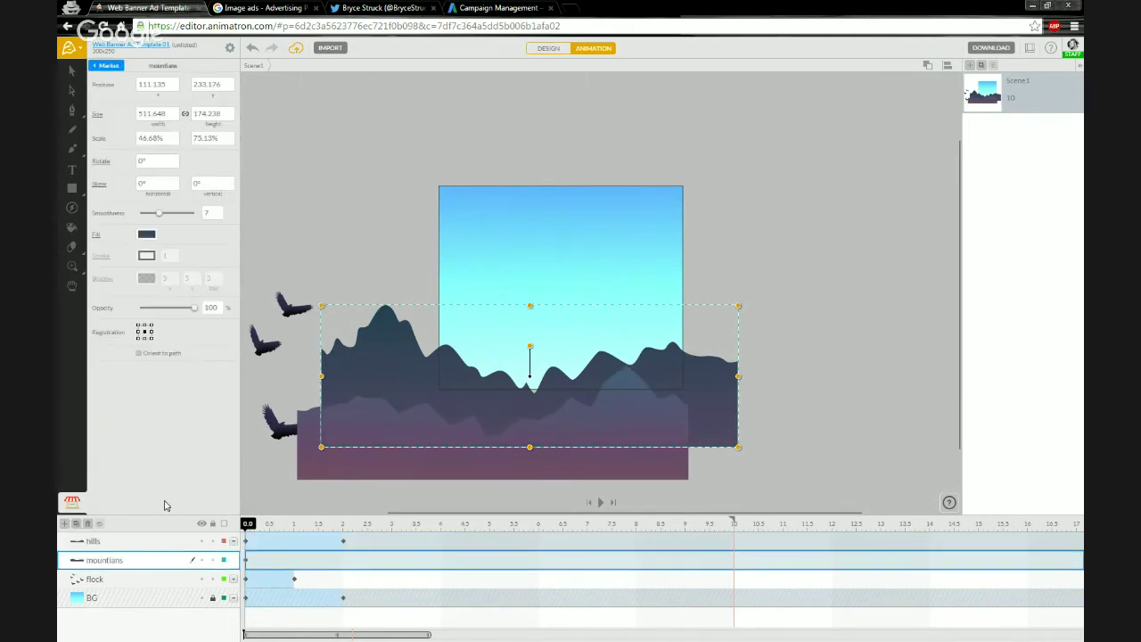
- Animate the mountains from X 162, Y 226 at 0 seconds to X 239, Y 199 at 2 seconds and play the movement
drag(384, 348, 426, 337)
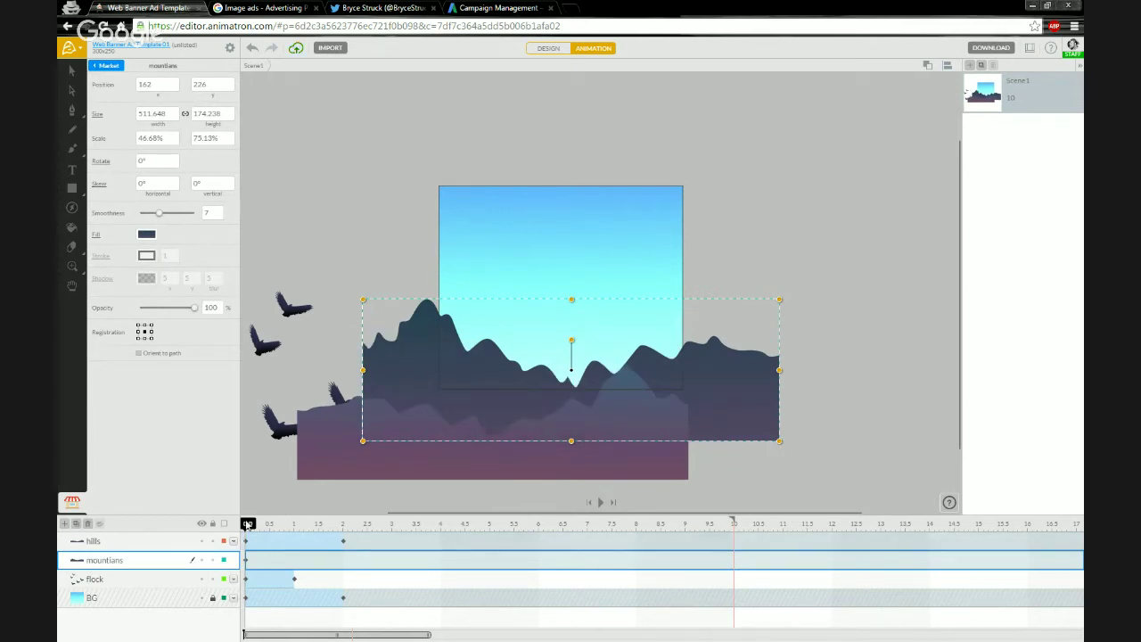
drag(252, 525, 343, 530)
drag(392, 442, 461, 415)
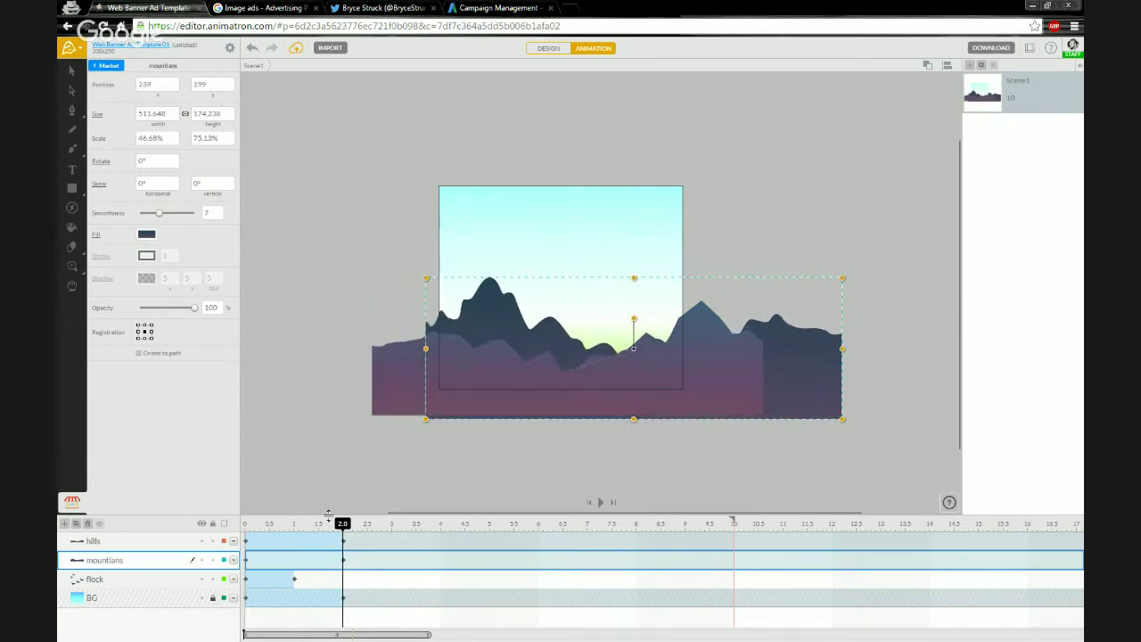
drag(311, 525, 199, 517)
key(space)
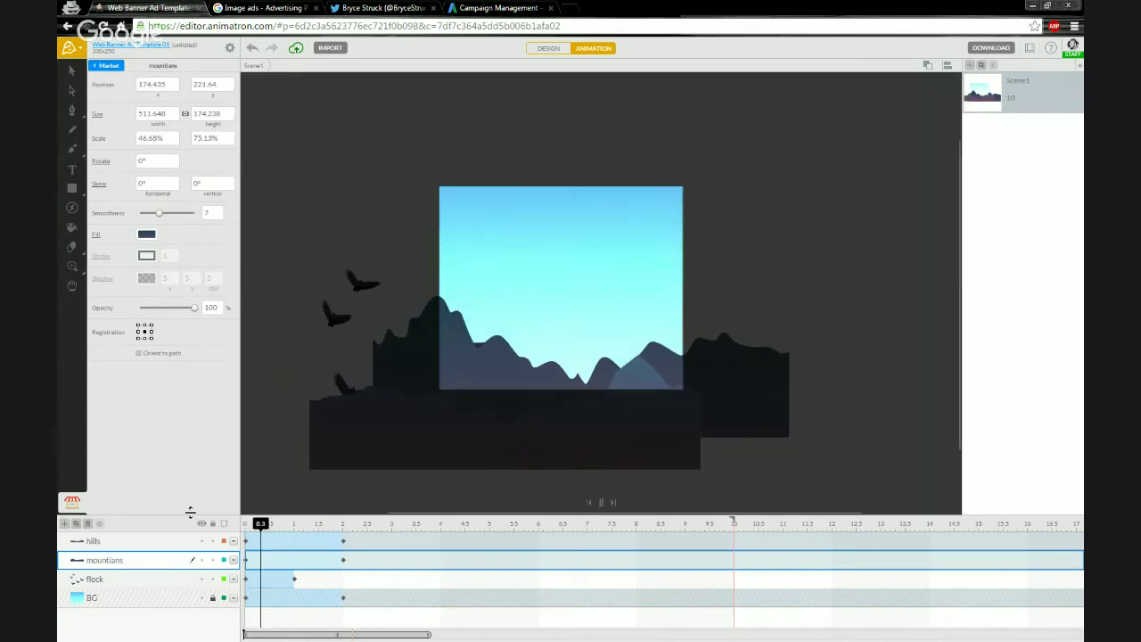
key(space)
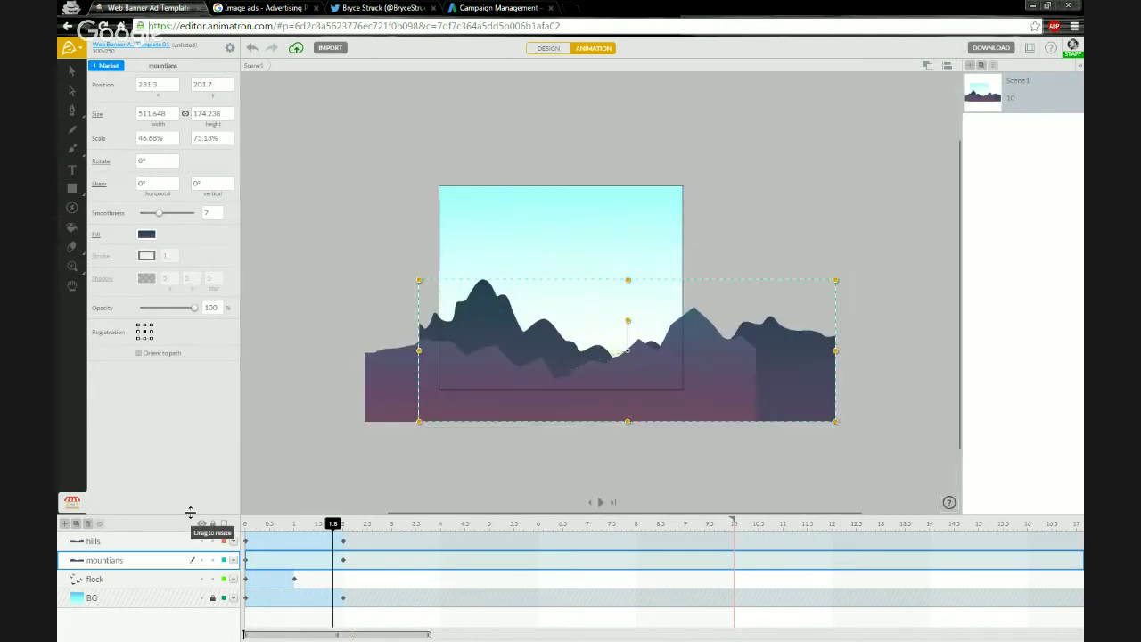
- Move the end keyframes of the hills and mountains to 1.5 seconds and play the animation from the start
click(342, 542)
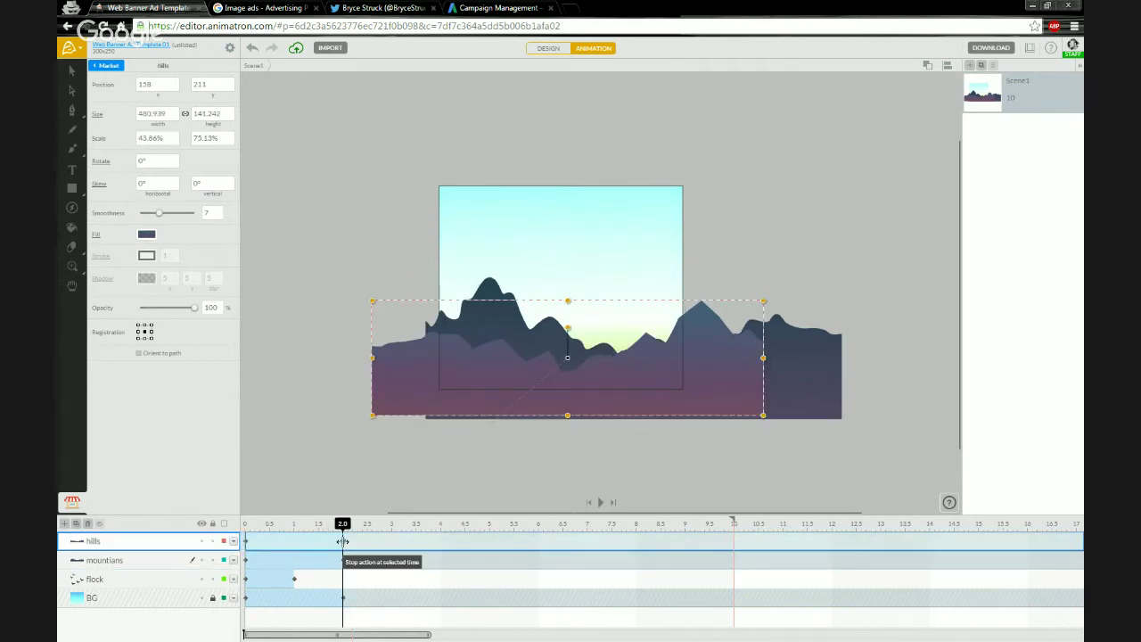
click(319, 542)
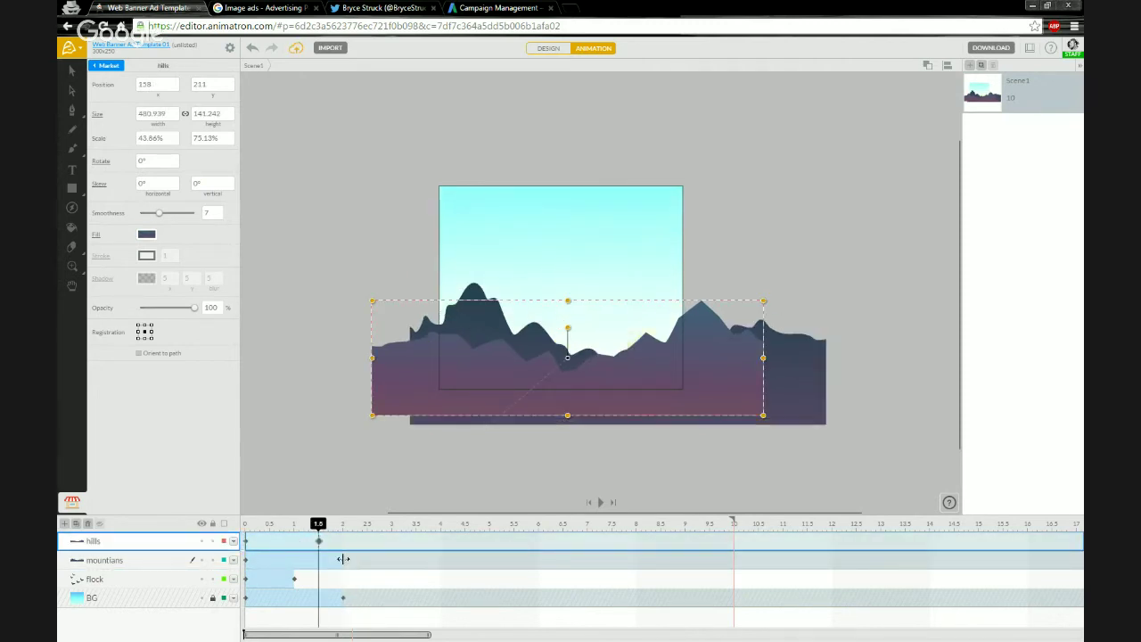
click(320, 559)
double_click(320, 559)
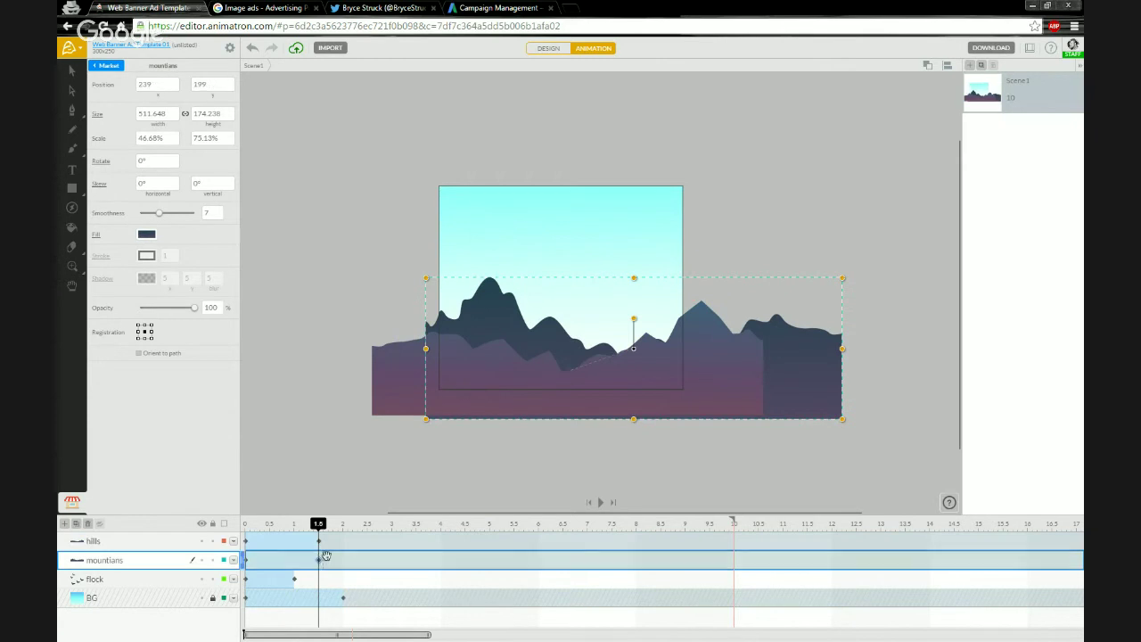
drag(319, 524, 221, 533)
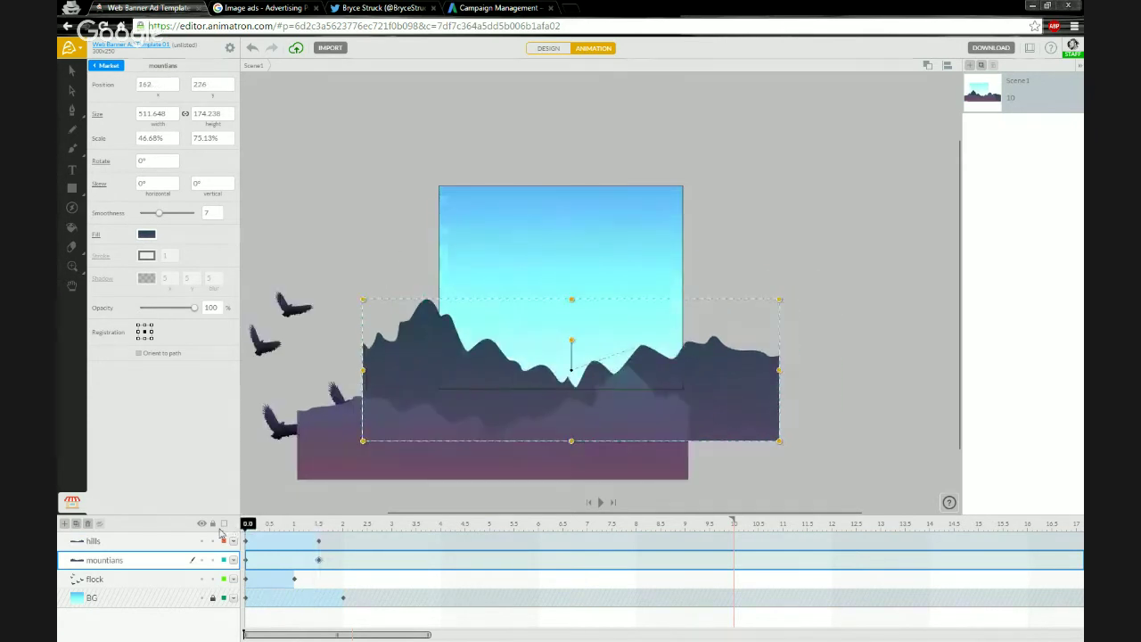
key(space)
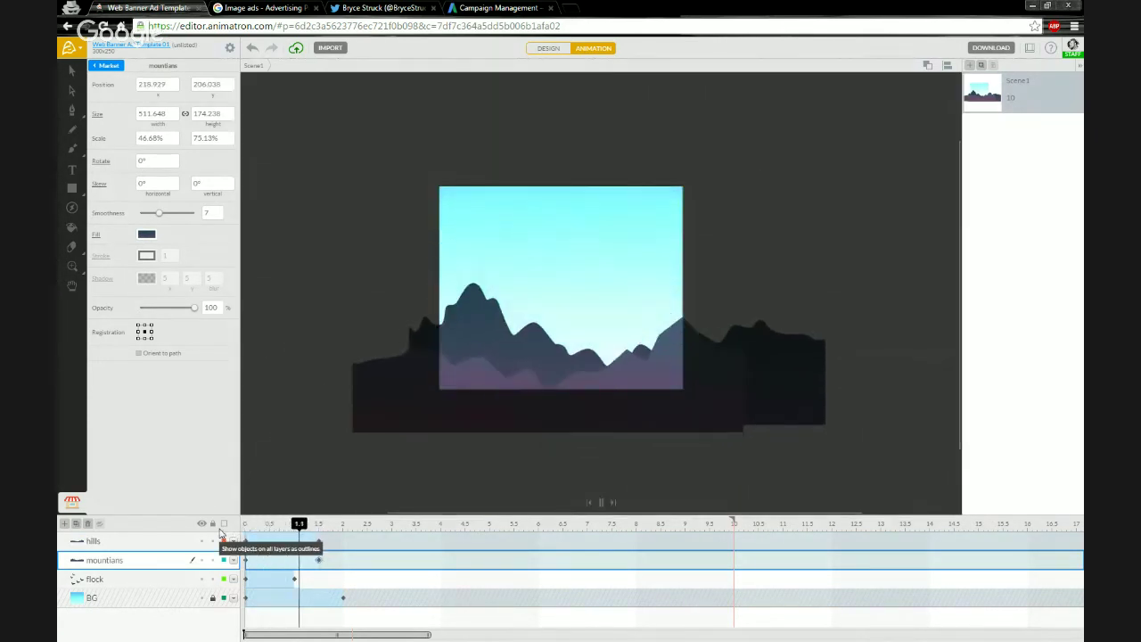
key(space)
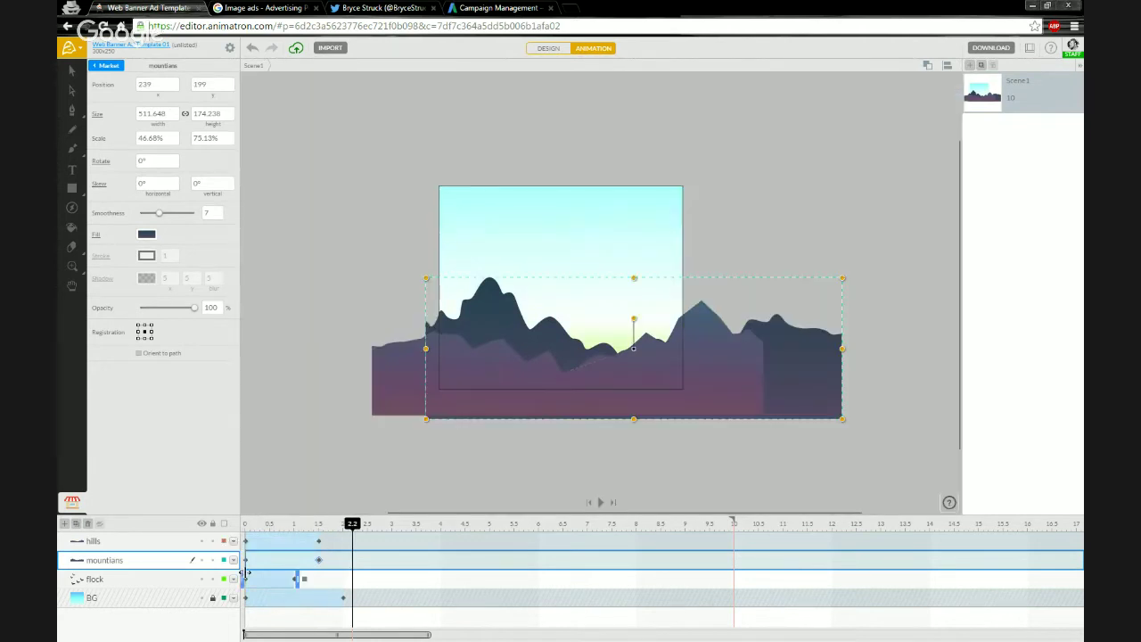
- Move the mountains' position at 1.5 seconds to X 220, Y 182
click(319, 529)
drag(506, 316, 462, 305)
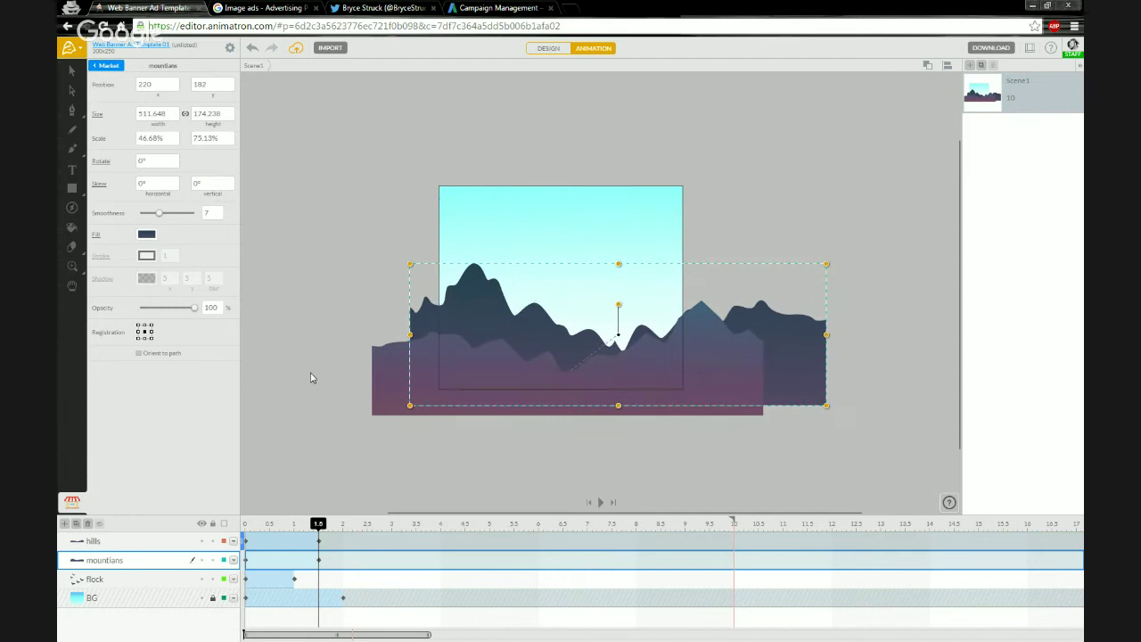
click(262, 351)
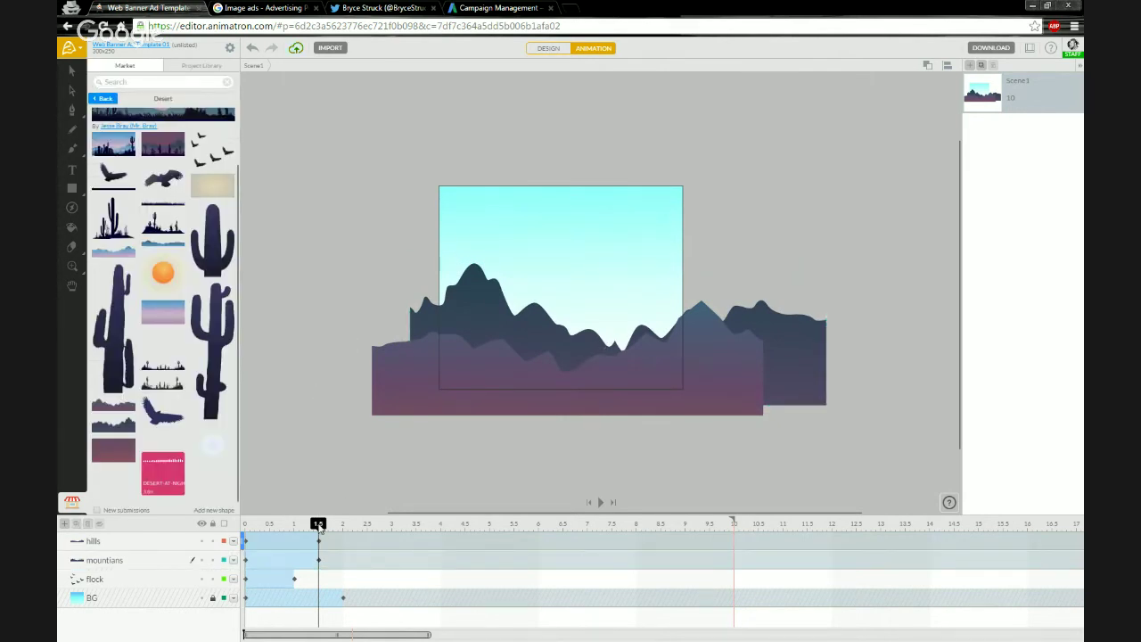
- Shorten the scene to 3 seconds and move the hills to X 170, Y 207 at the 3-second mark
drag(319, 526, 342, 526)
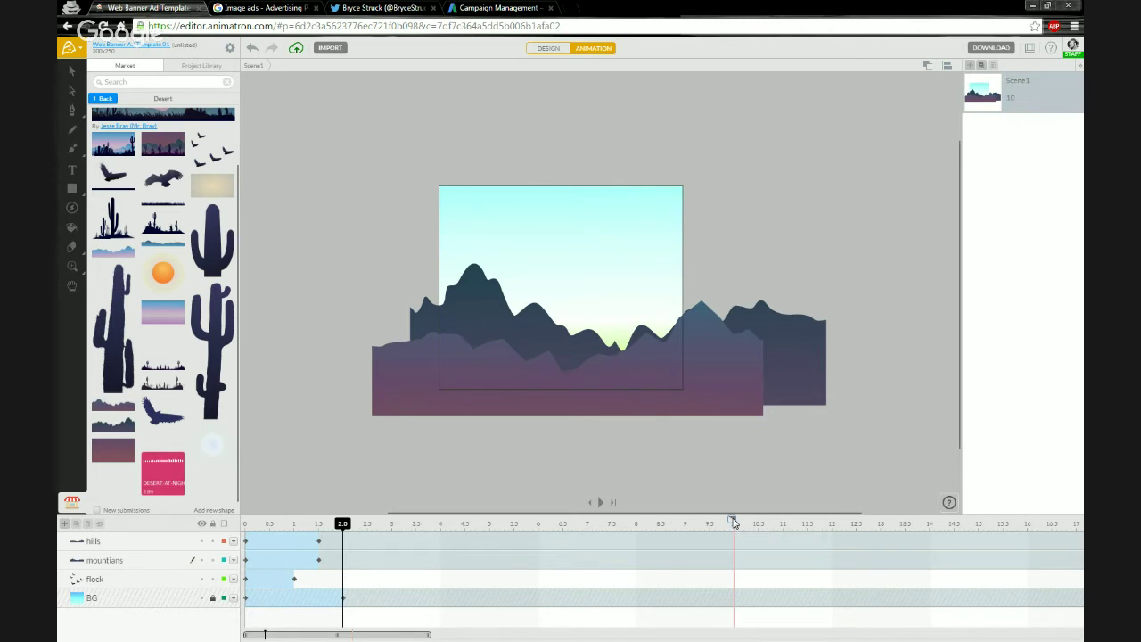
drag(733, 522, 394, 539)
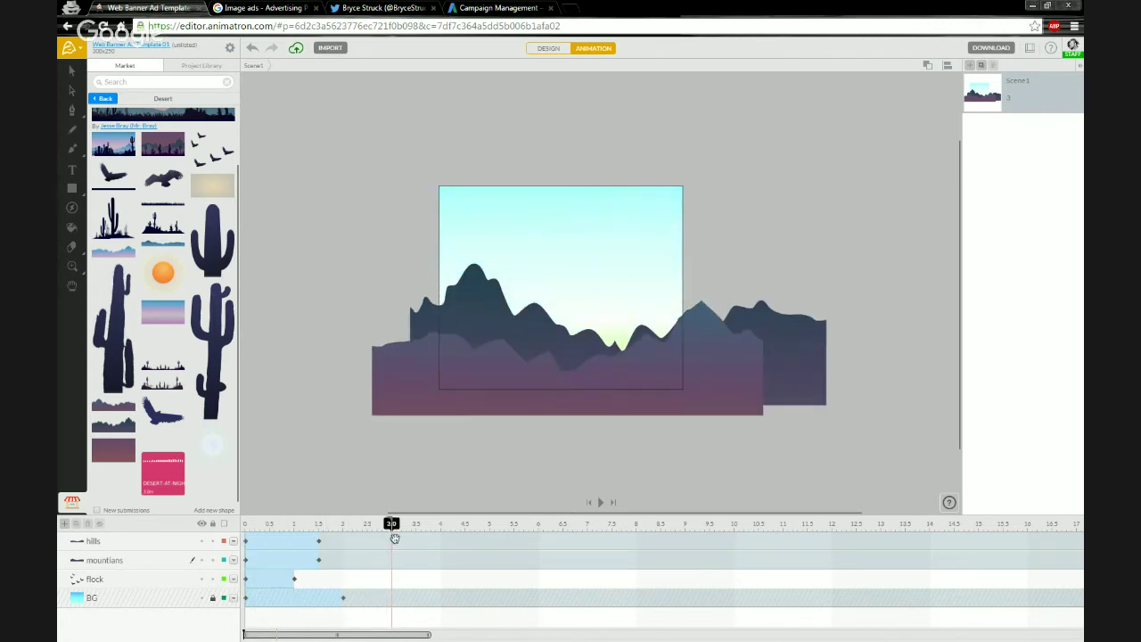
click(420, 360)
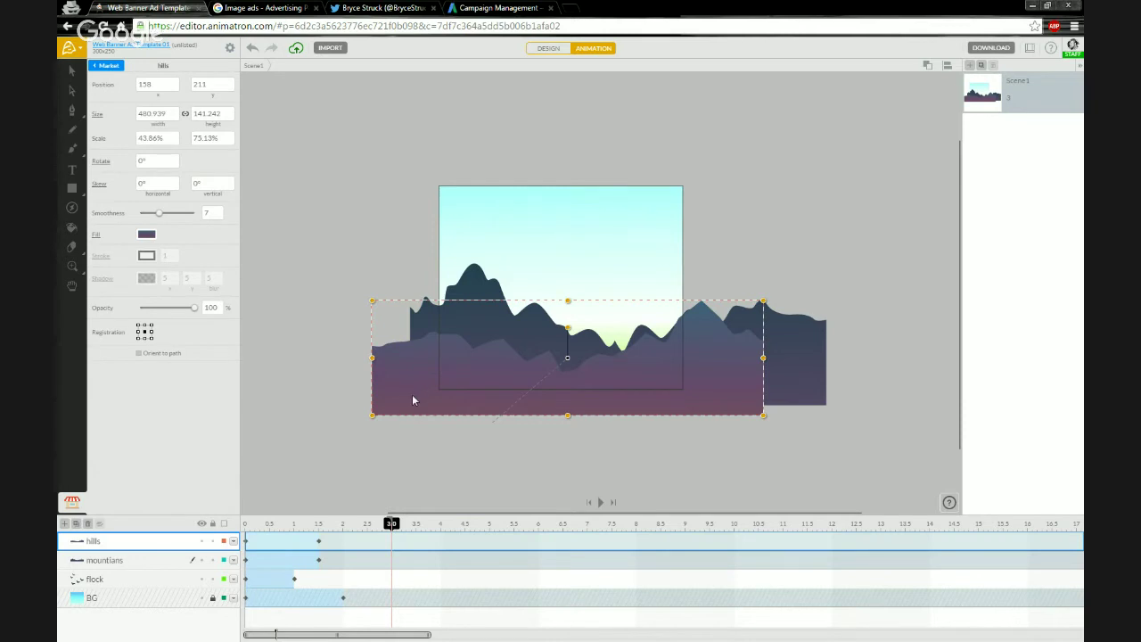
drag(408, 400, 416, 398)
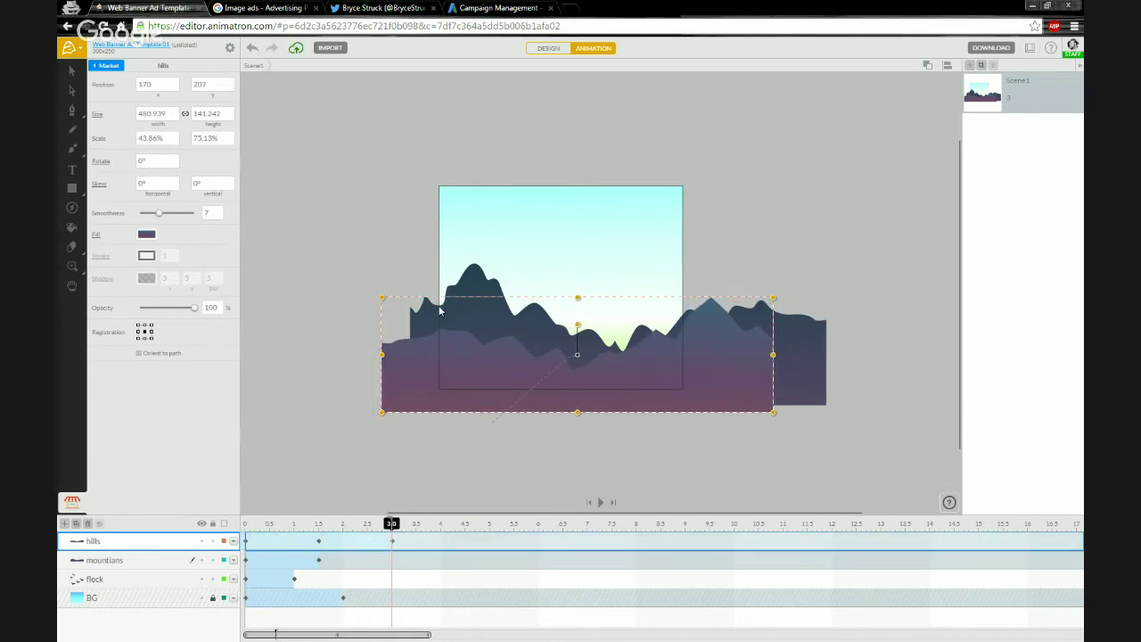
- Move the mountains to X 224, Y 177 at 3 seconds and play the animation from the start
click(472, 283)
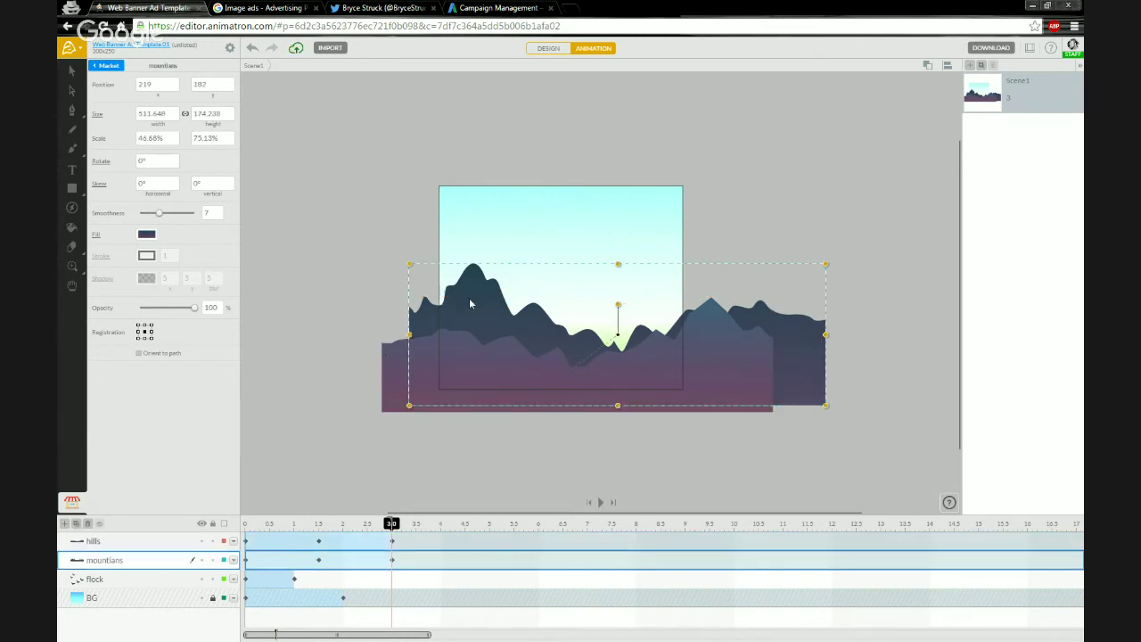
drag(469, 298, 476, 300)
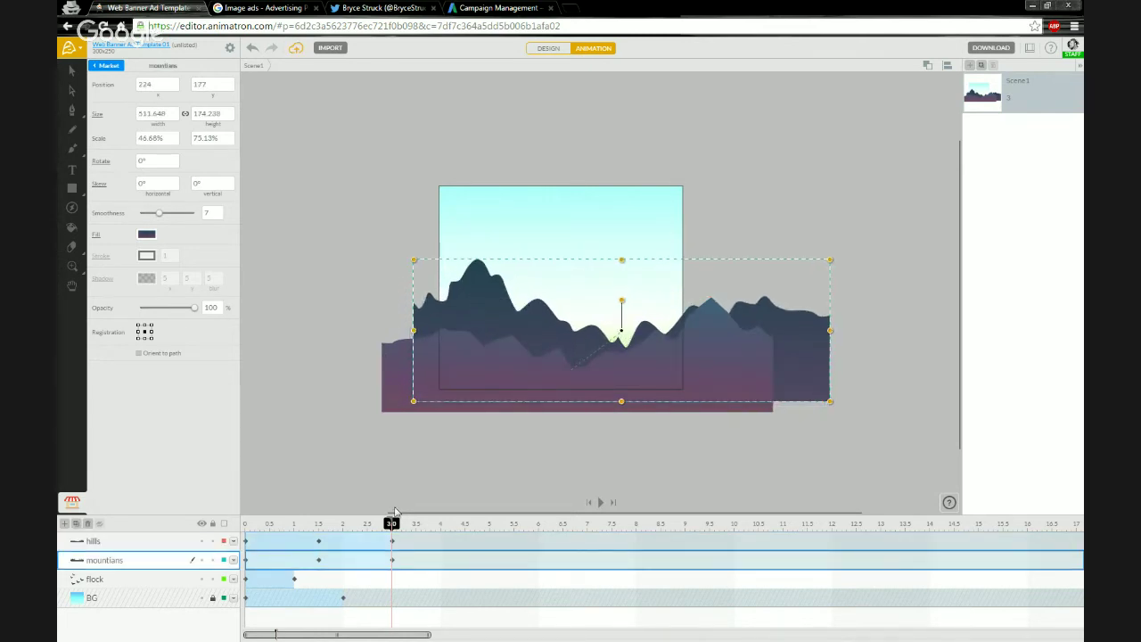
click(247, 524)
key(space)
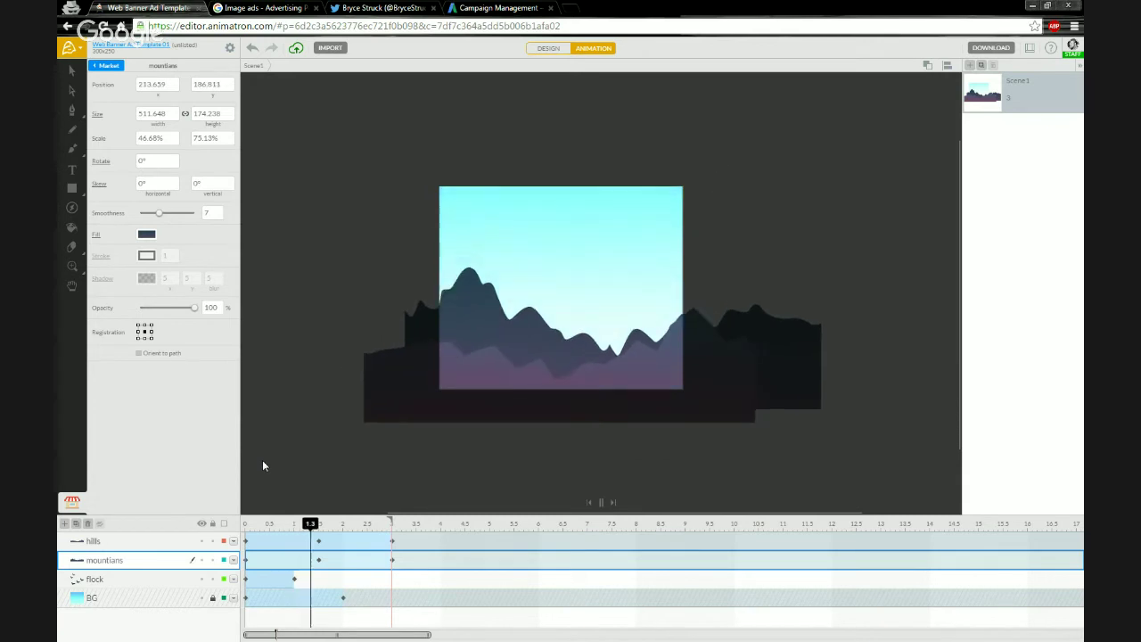
key(space)
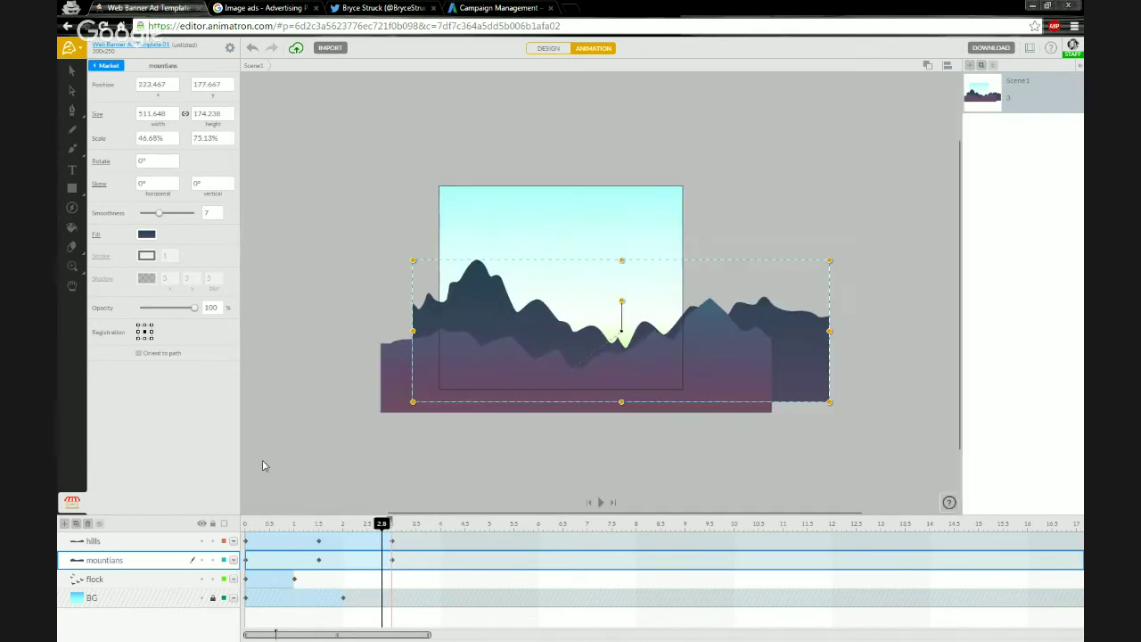
right_click(288, 545)
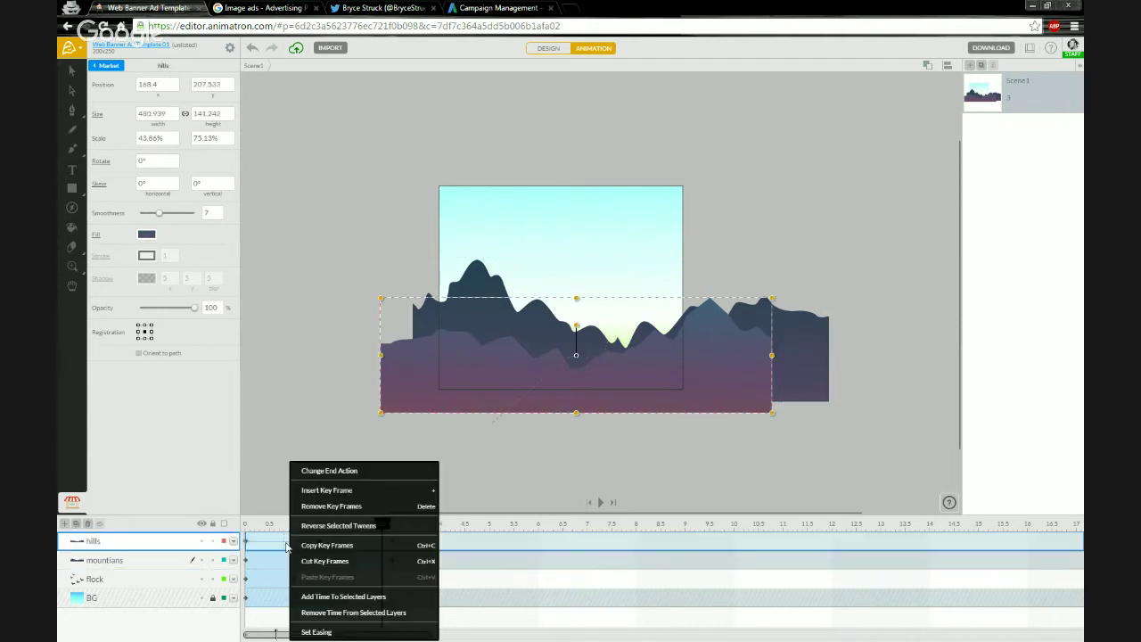
click(252, 508)
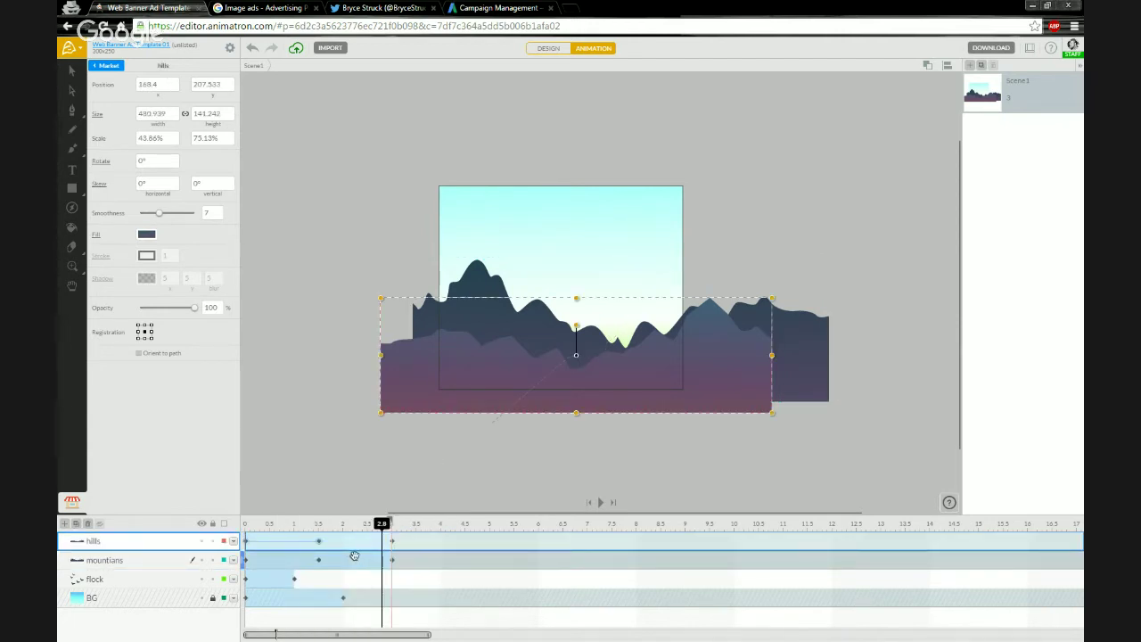
click(374, 580)
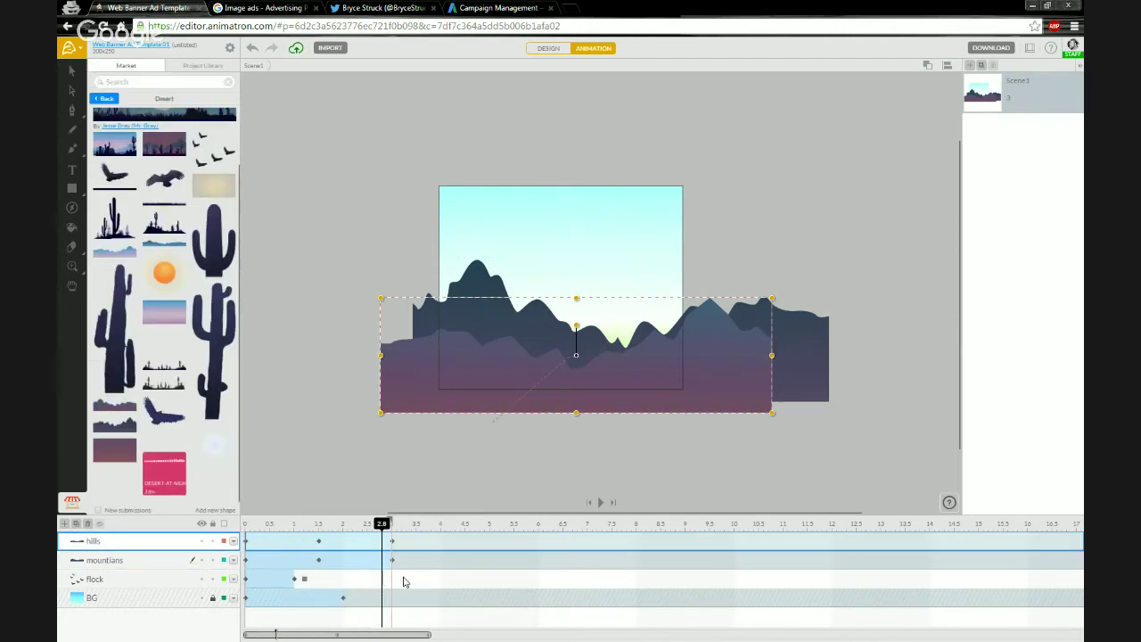
- Select all keyframes of the hills and mountains layers and apply Circle easing to their movements
drag(398, 580, 244, 539)
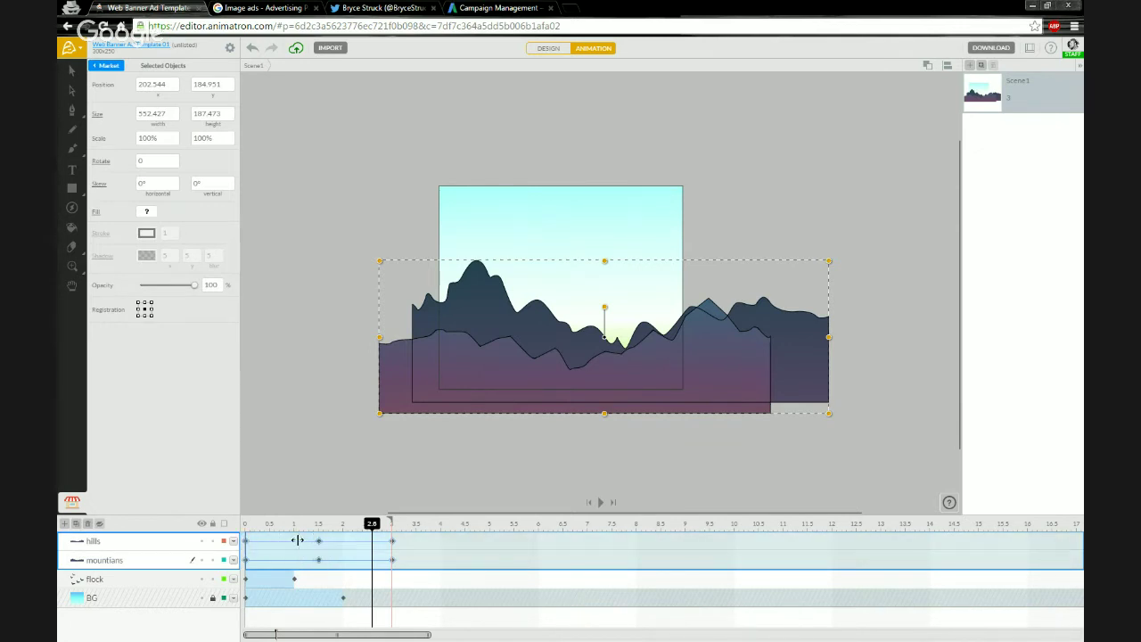
right_click(295, 540)
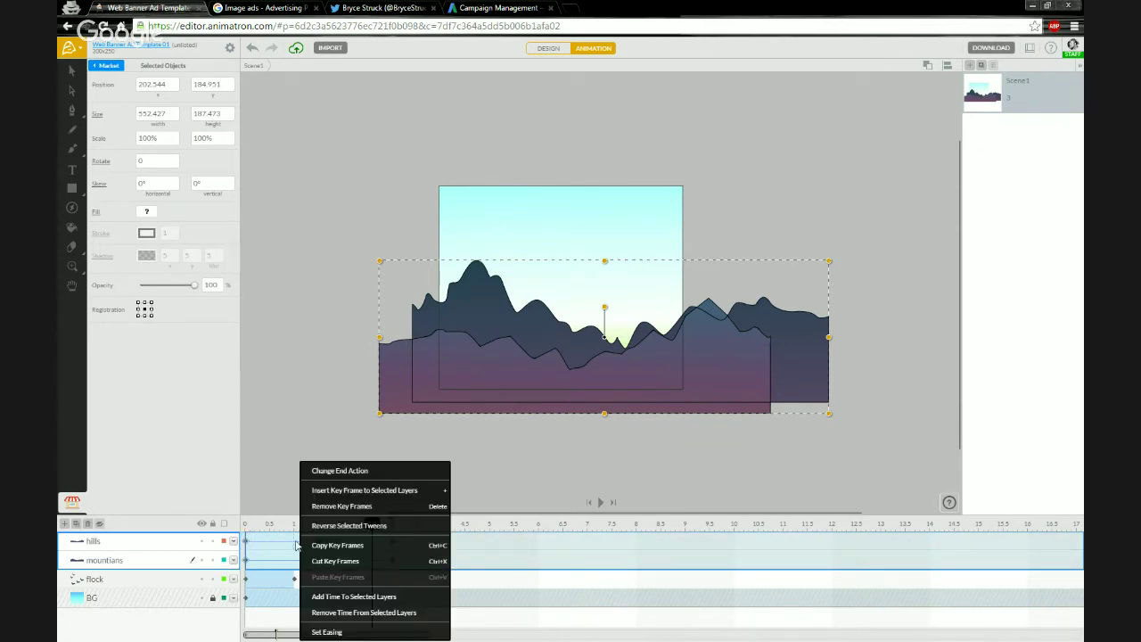
click(332, 629)
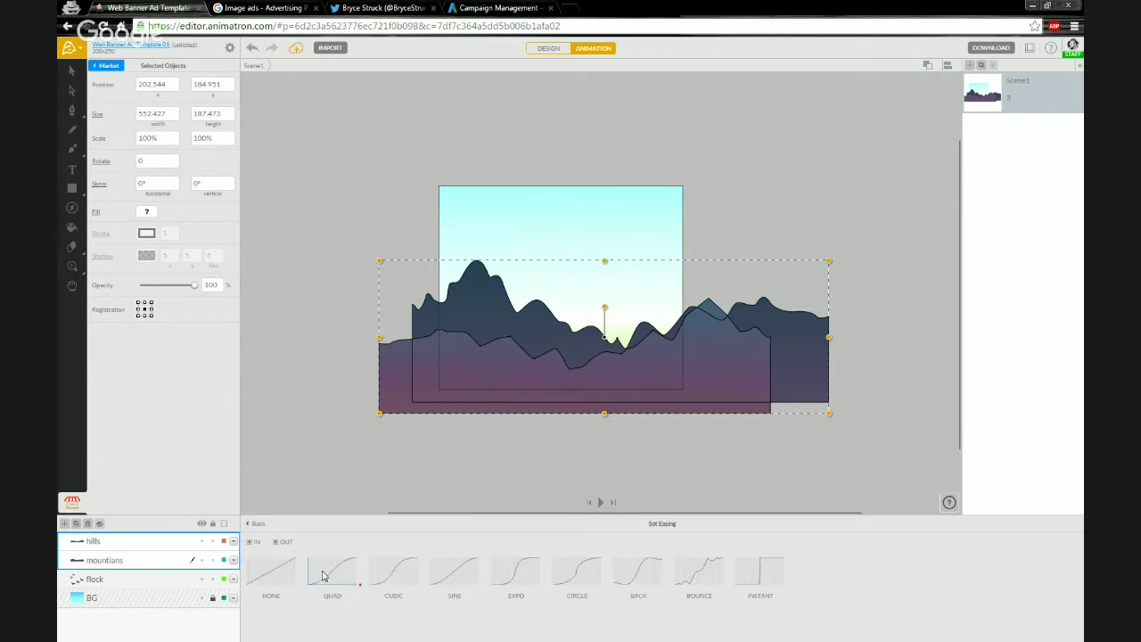
click(385, 570)
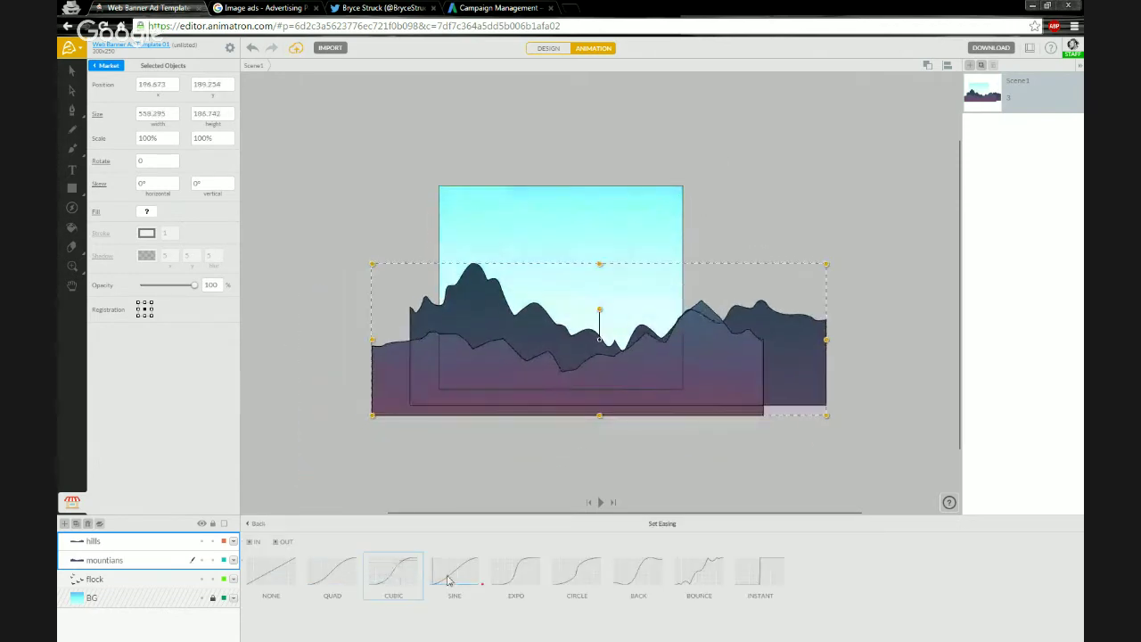
click(579, 574)
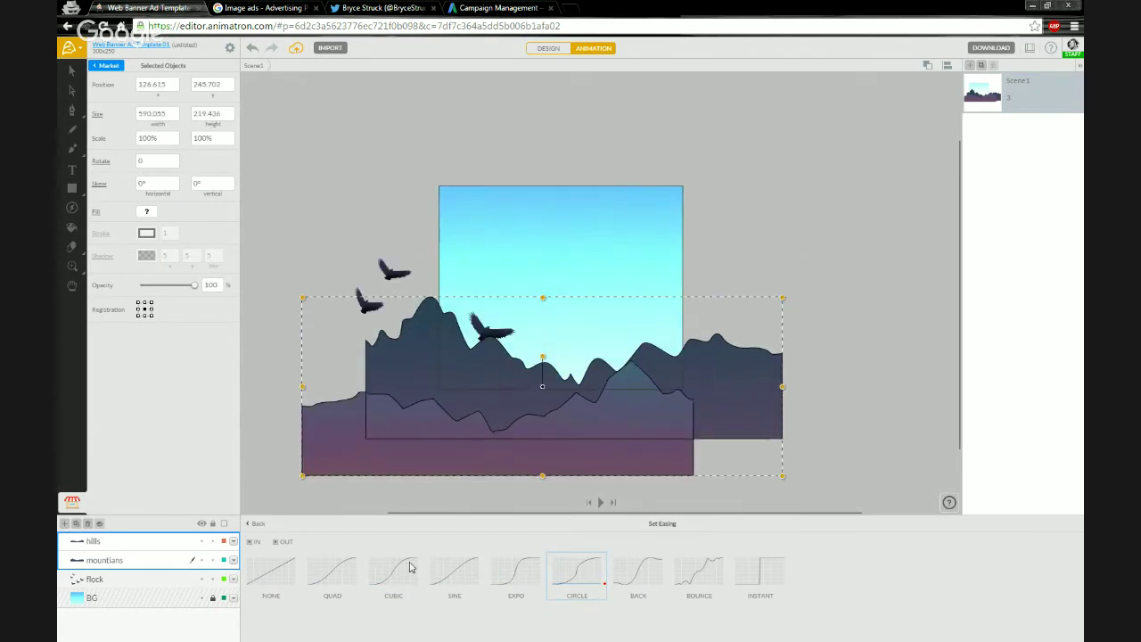
click(256, 524)
- Play the animation from near its beginning to check the eased movement of the hills and mountains
click(257, 526)
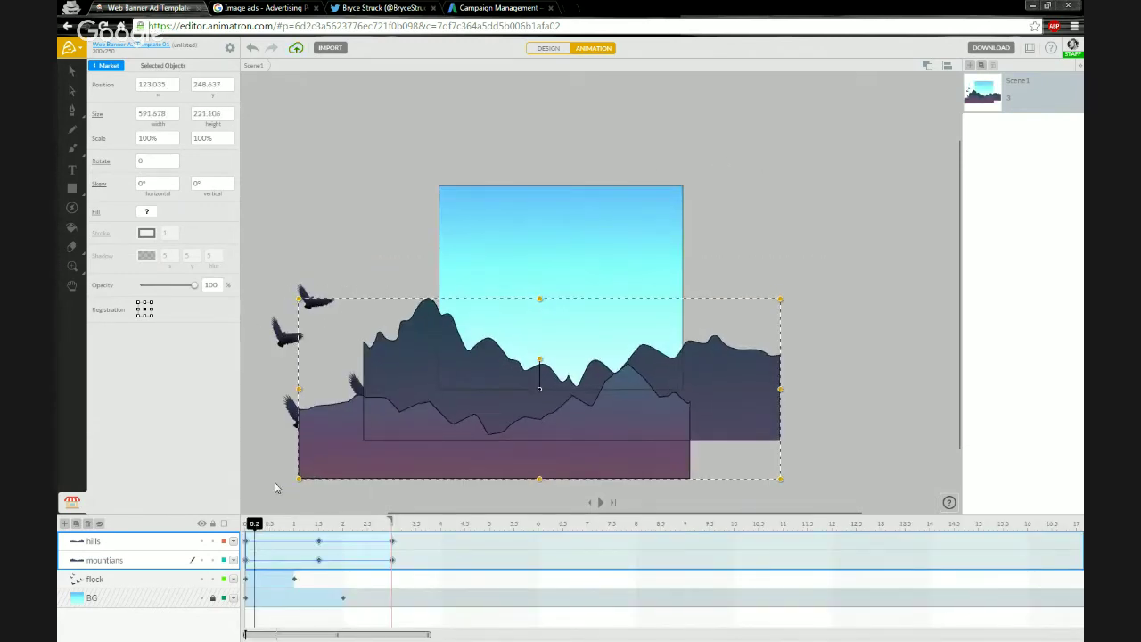
key(space)
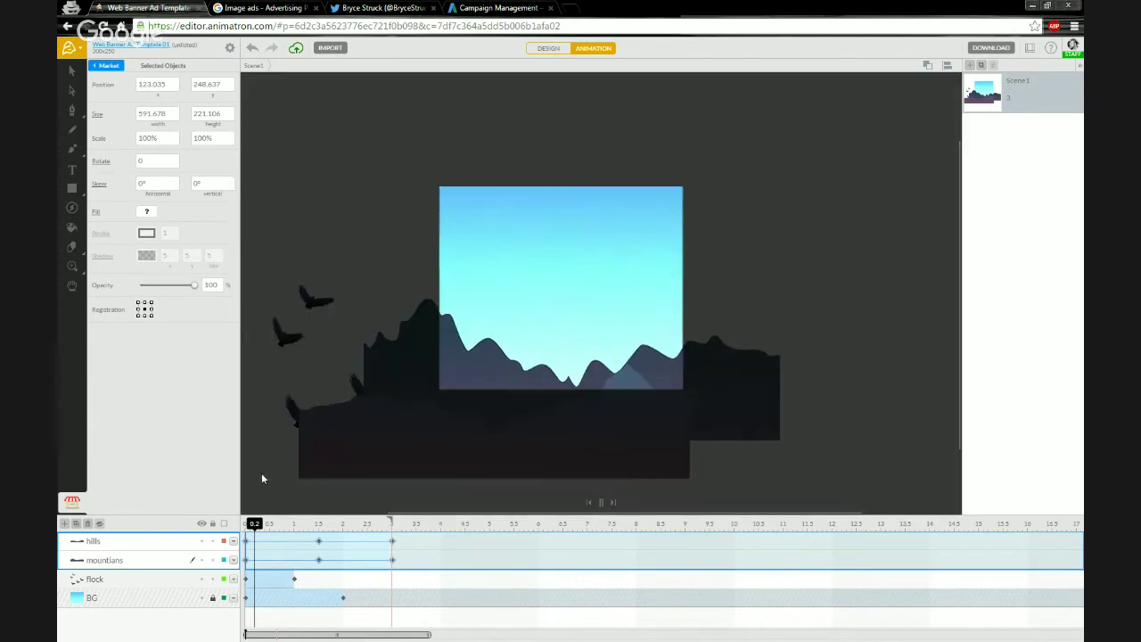
key(space)
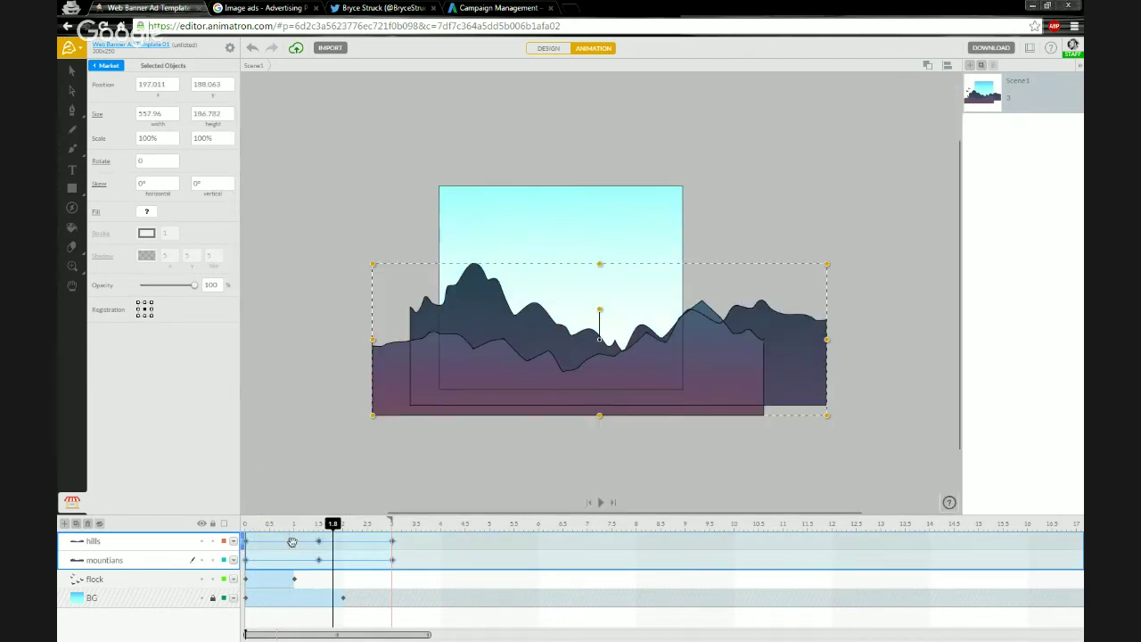
key(space)
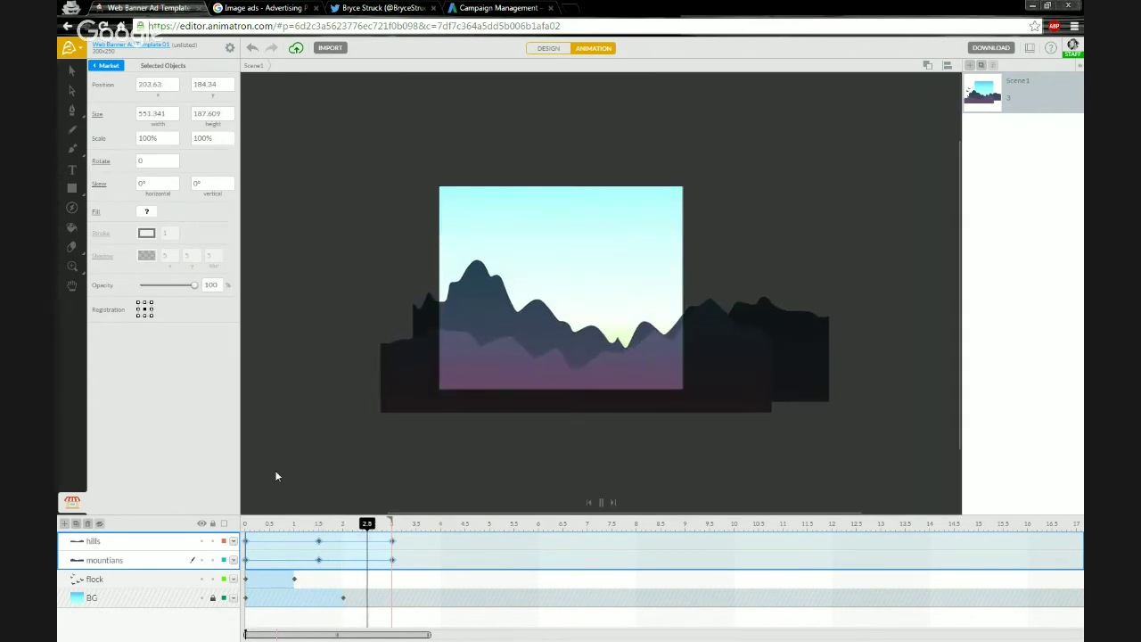
- Scrub back through the timeline and replay the animation from near its start to check the hills and mountains
key(space)
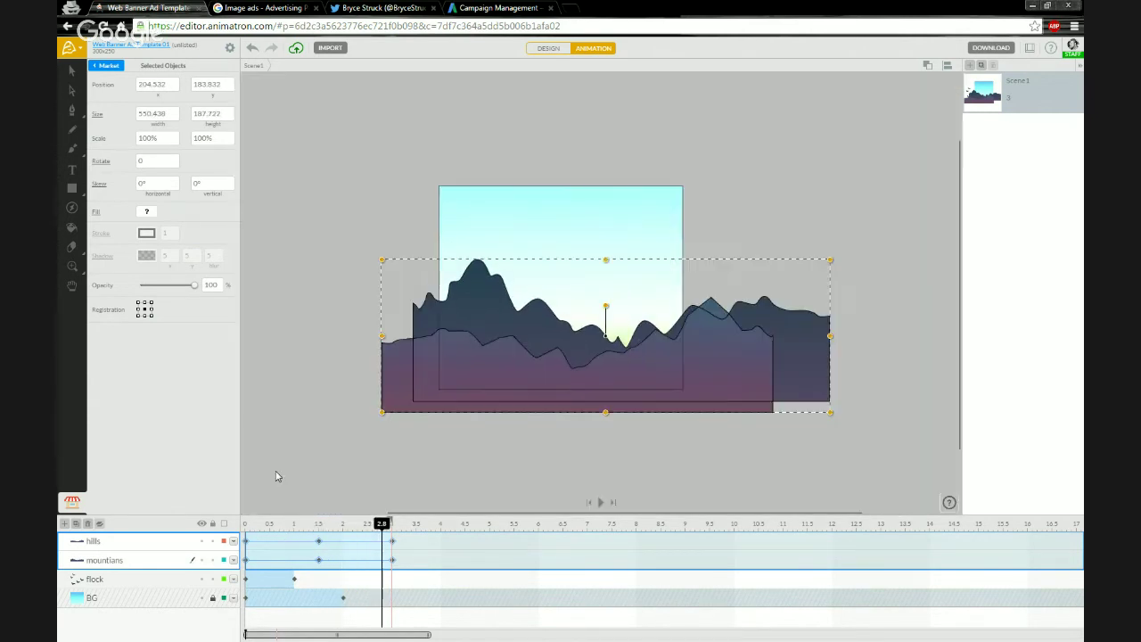
click(295, 544)
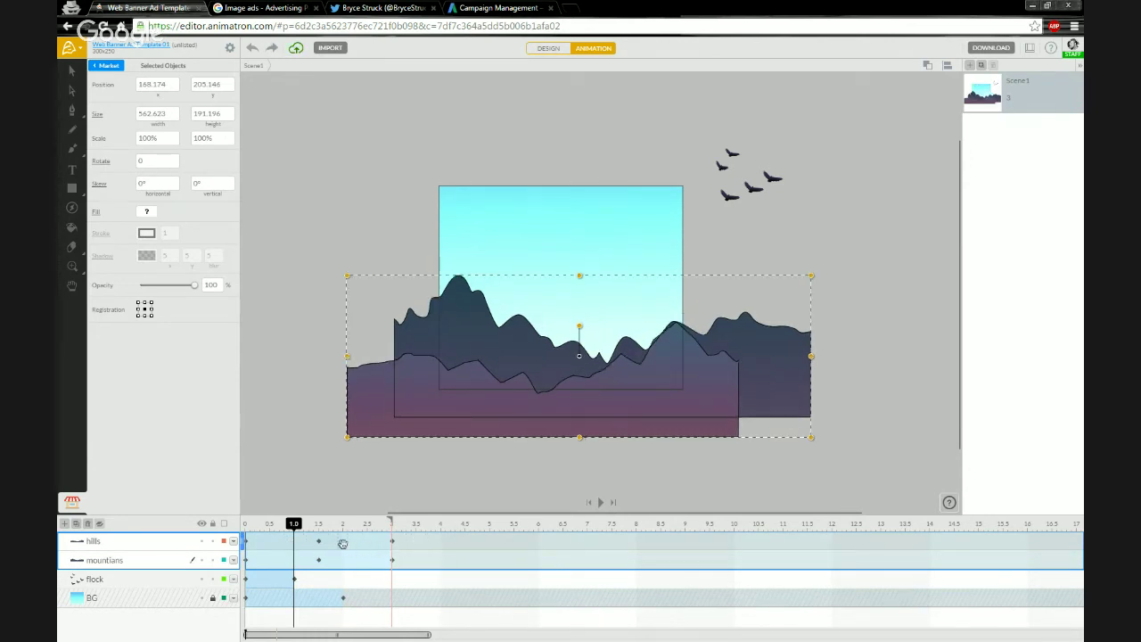
drag(346, 523, 279, 524)
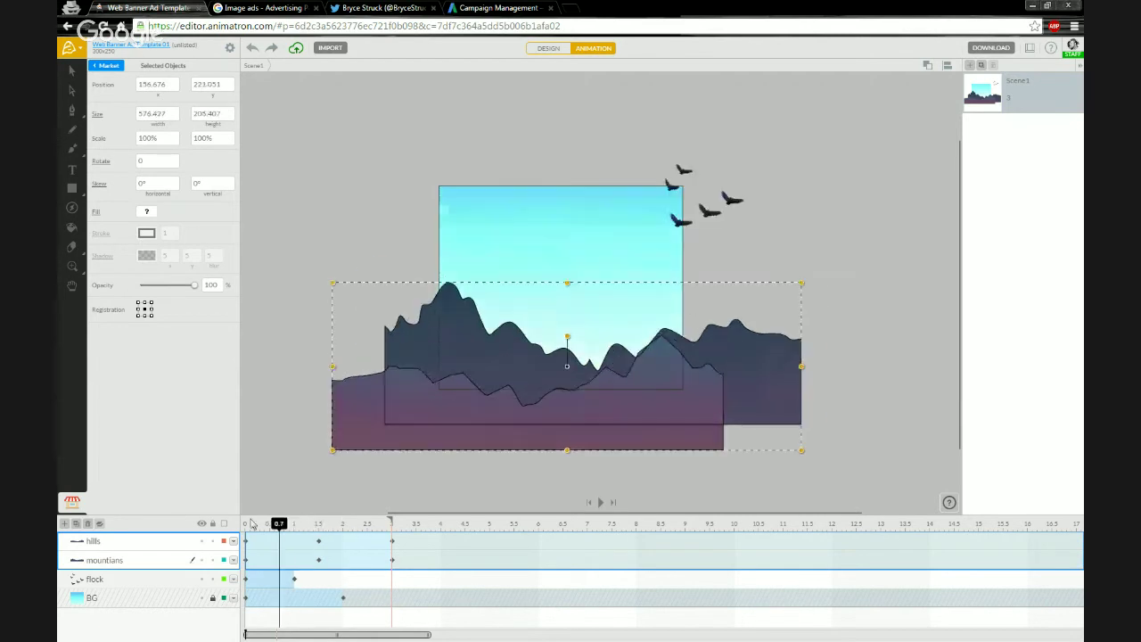
click(251, 524)
key(space)
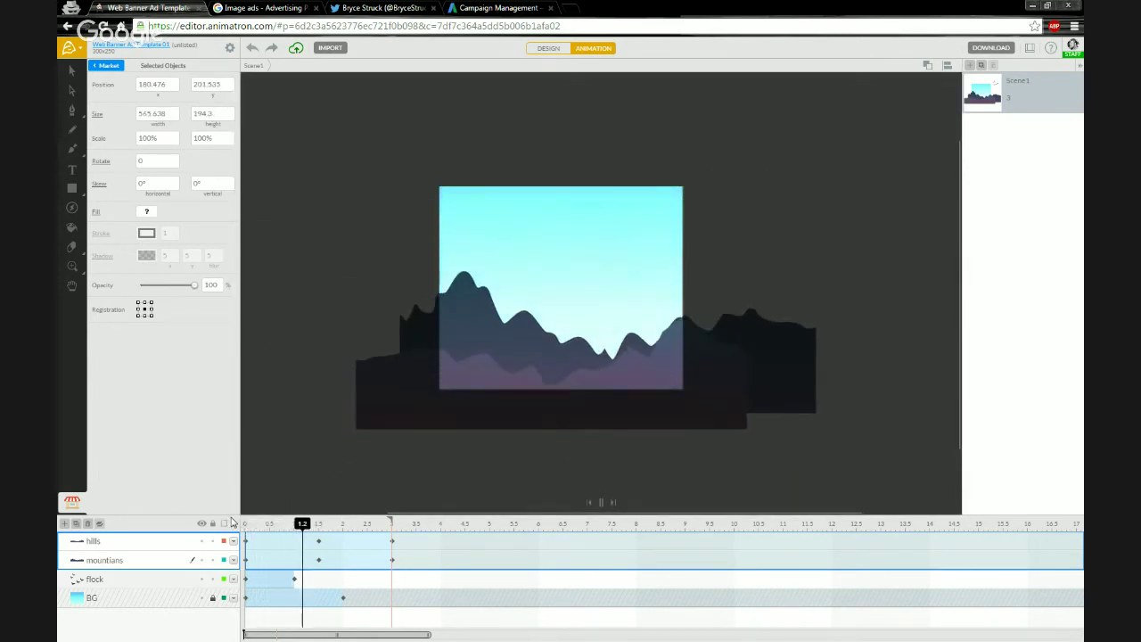
key(space)
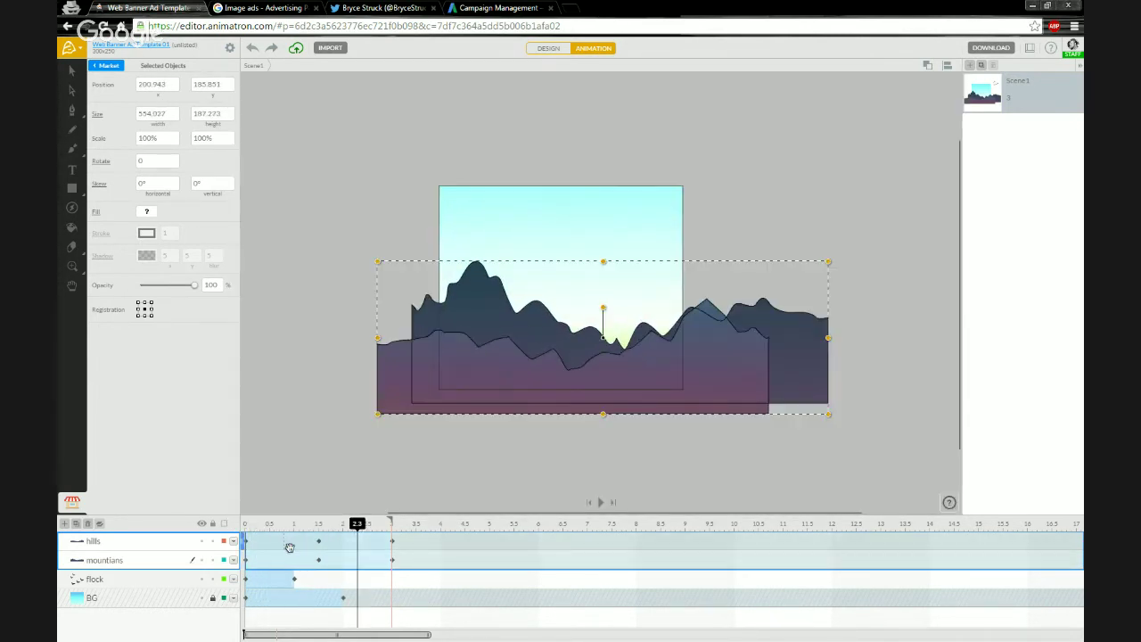
right_click(289, 547)
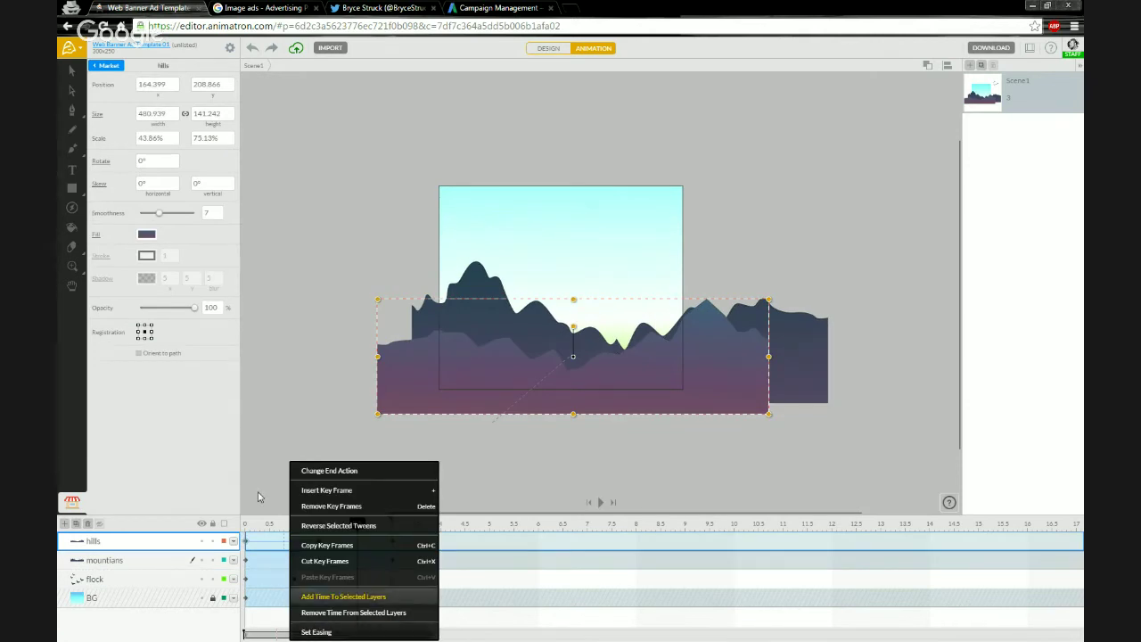
click(344, 597)
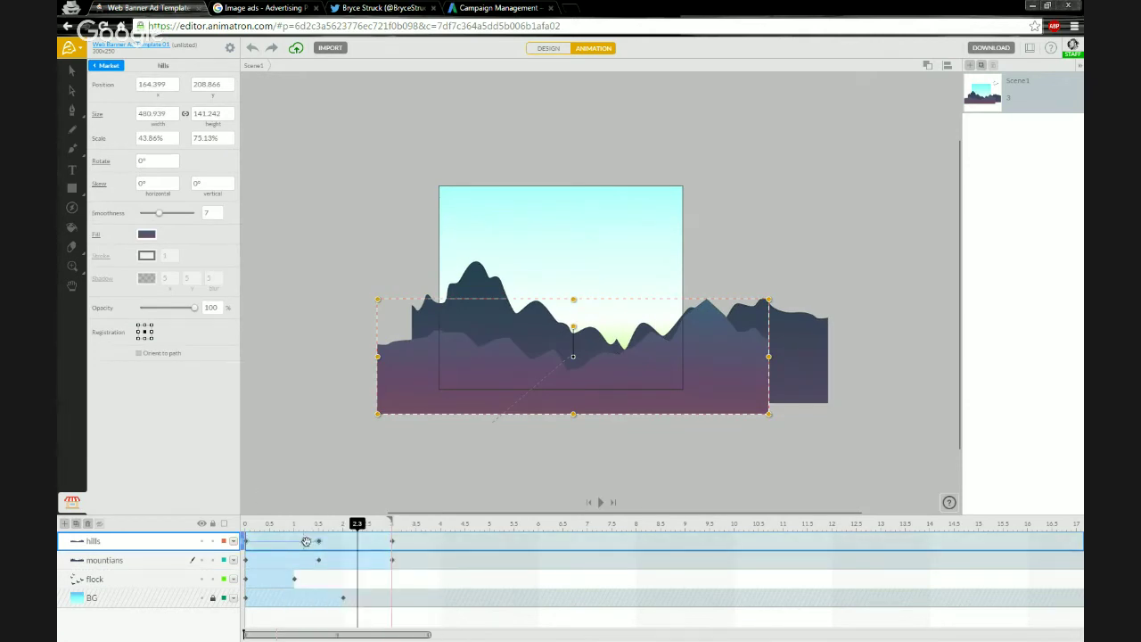
click(330, 470)
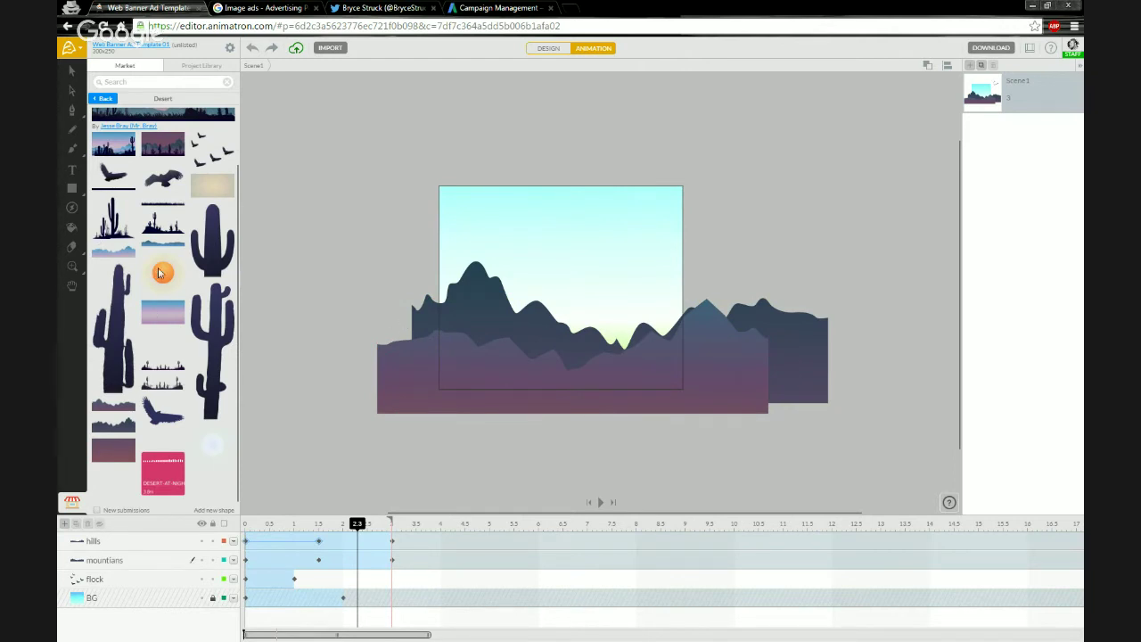
- Place the sun from the Desert set in the banner and move its layer beneath the mountains layer
drag(160, 272, 585, 336)
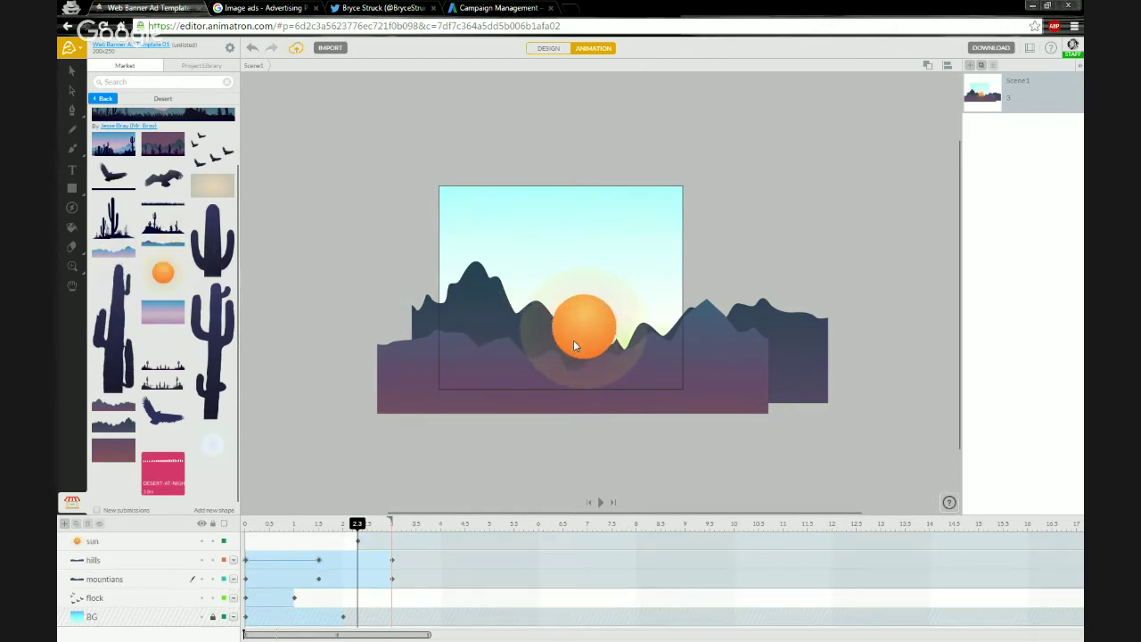
click(123, 542)
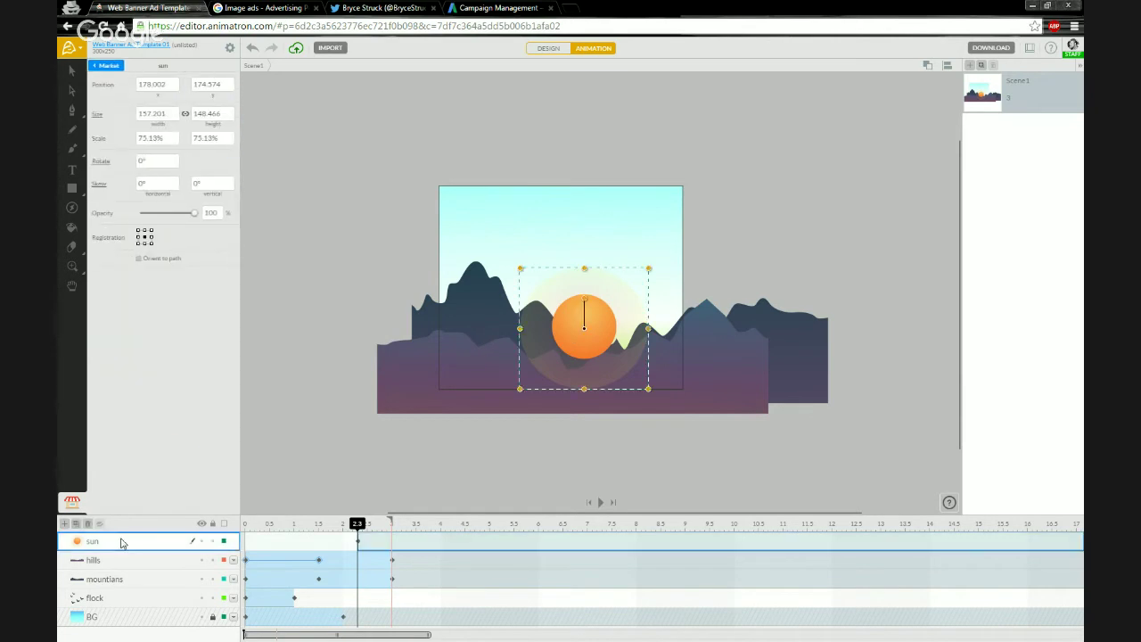
drag(123, 542, 130, 588)
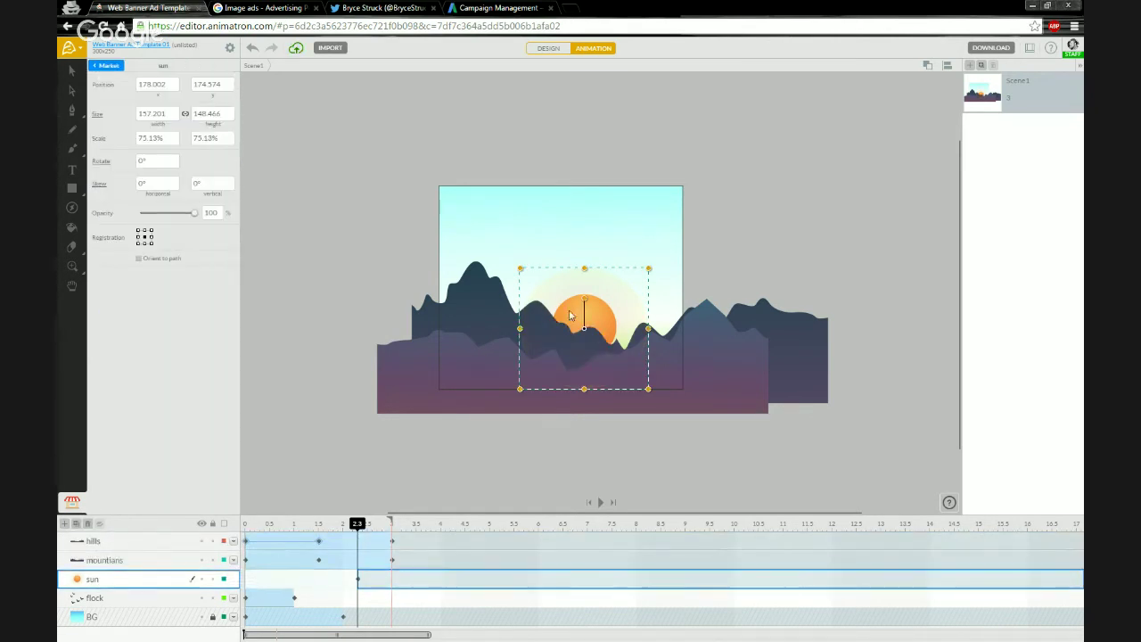
- Shift the sun layer to start at 0 seconds and place the sun in the sky at X 238, Y 54
drag(571, 315, 617, 140)
drag(357, 580, 288, 579)
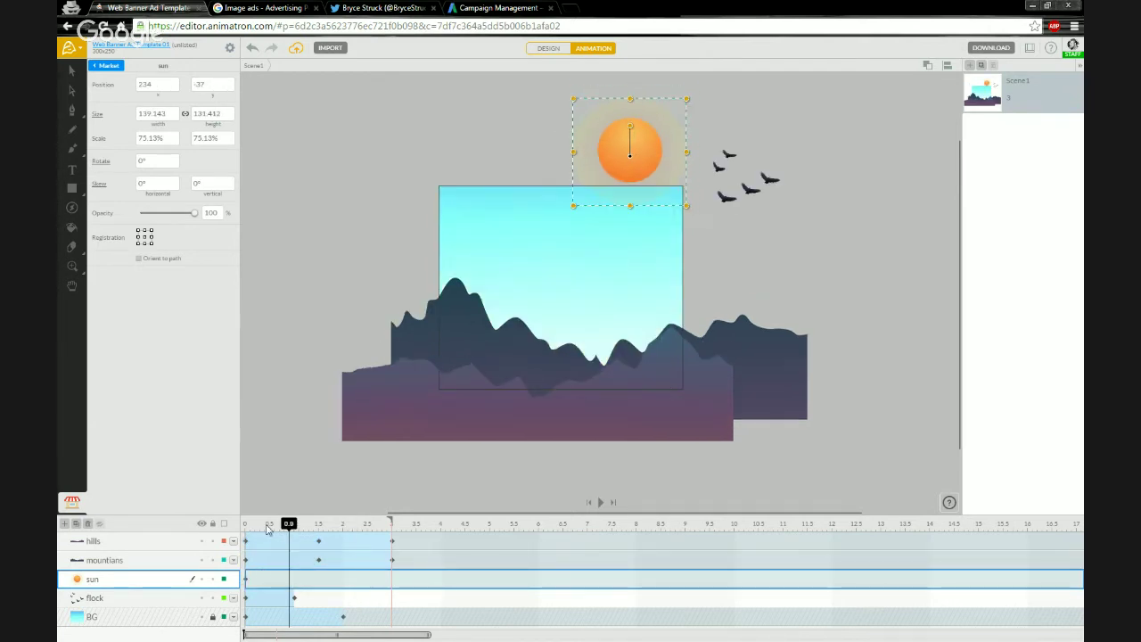
drag(267, 529, 248, 526)
drag(639, 169, 646, 229)
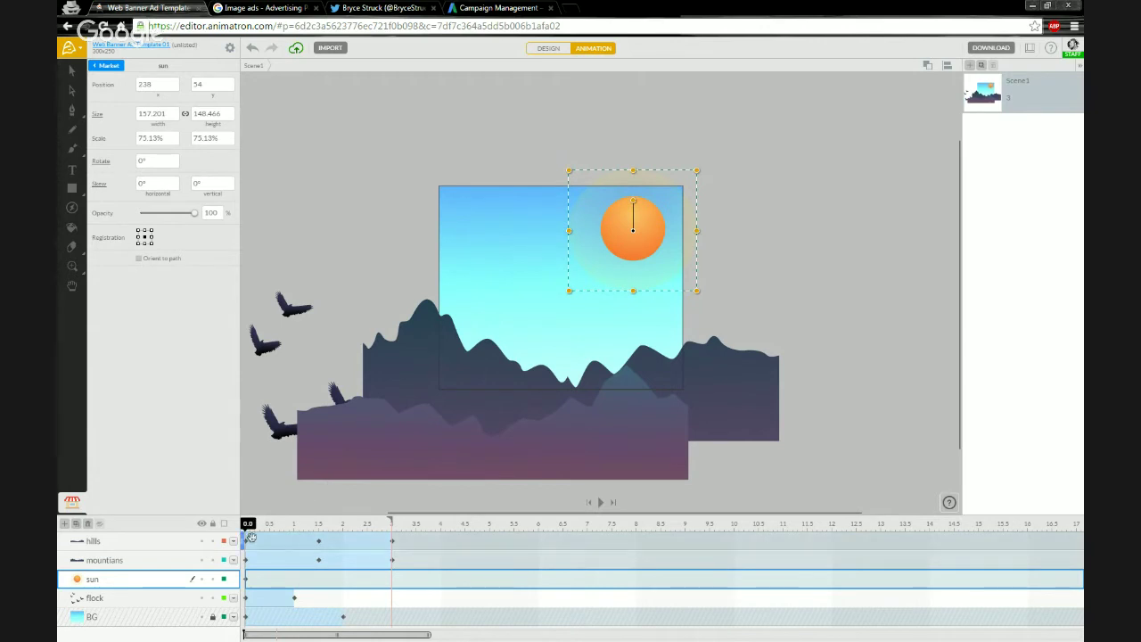
- Move the sun slightly down and to the left at the 3-second mark so that it sinks gradually
drag(252, 539, 392, 535)
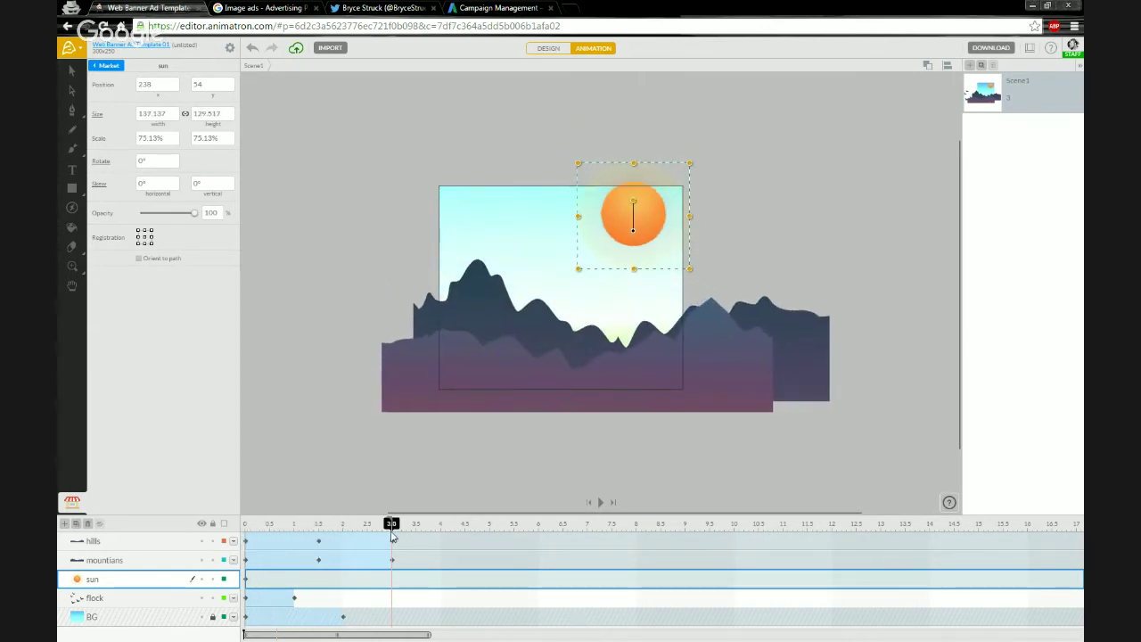
drag(615, 224, 610, 248)
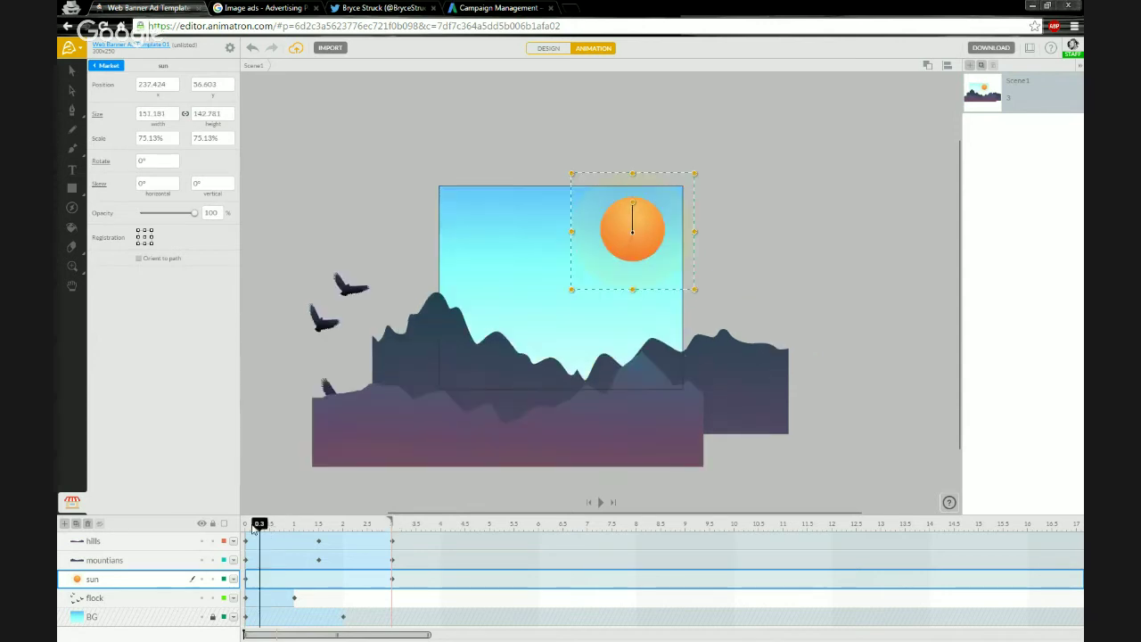
drag(278, 524, 247, 528)
click(363, 277)
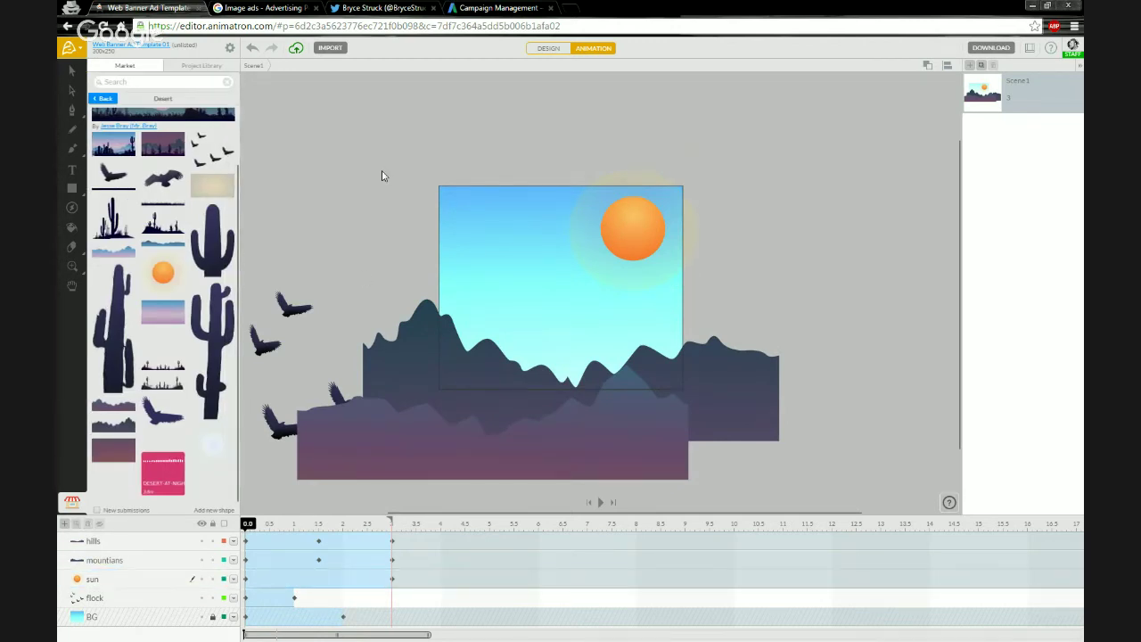
- Add the text "Planning a Trip?" across the middle of the banner at 0 seconds
mouse_move(254, 533)
mouse_down()
mouse_move(393, 533)
mouse_move(249, 526)
mouse_up()
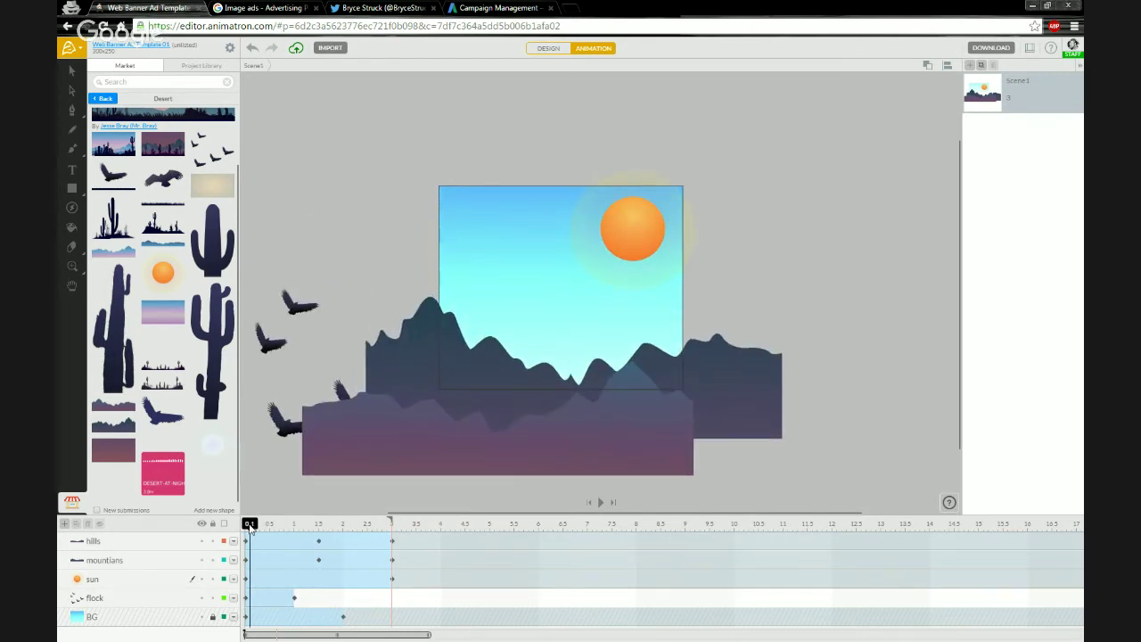
mouse_move(252, 526)
mouse_down()
mouse_move(367, 531)
mouse_move(248, 533)
mouse_up()
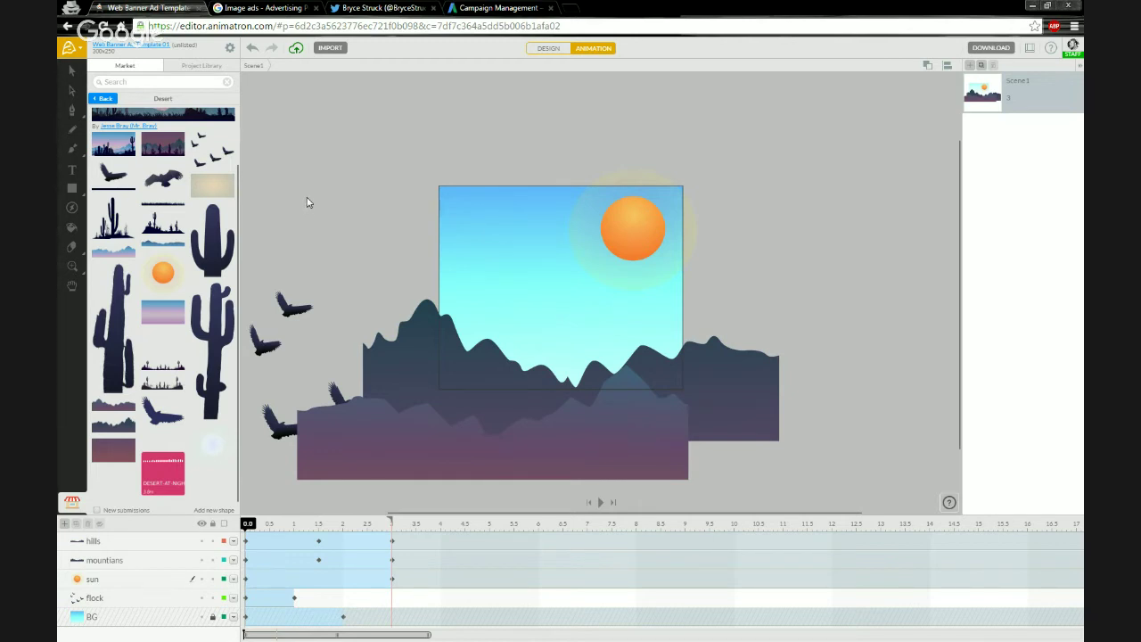
click(72, 169)
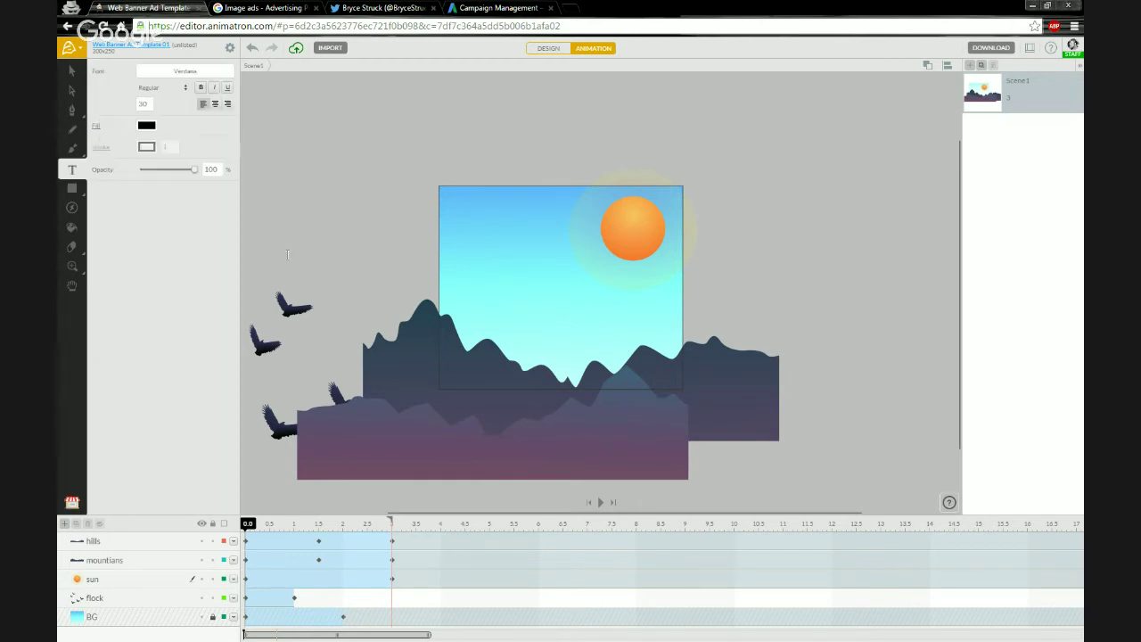
click(464, 263)
text(Planning )
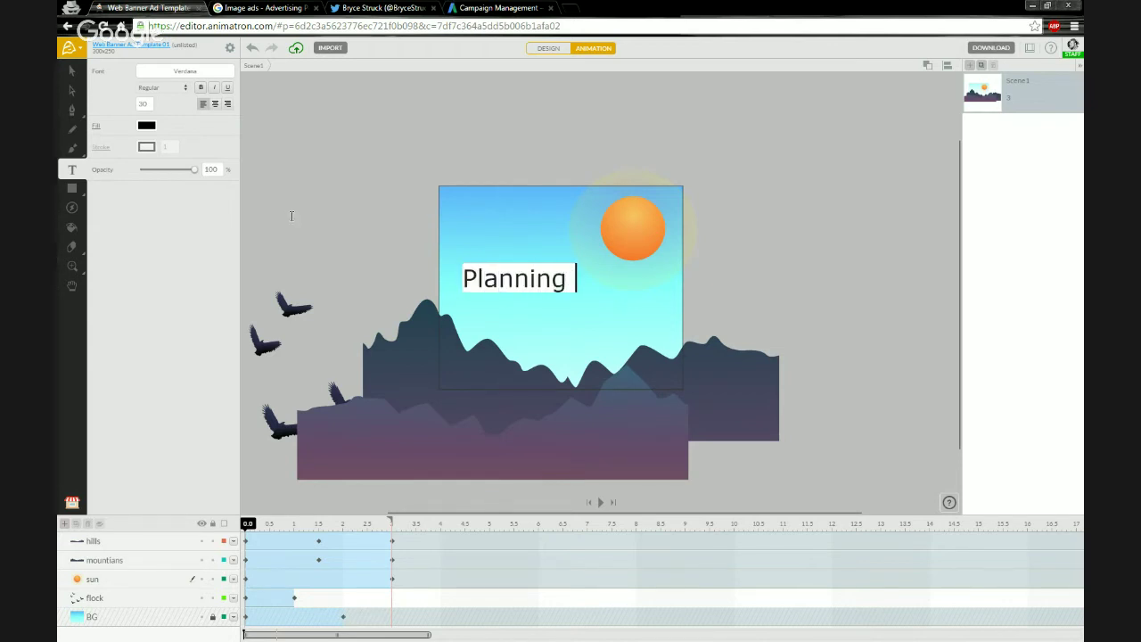
text(a Trip?)
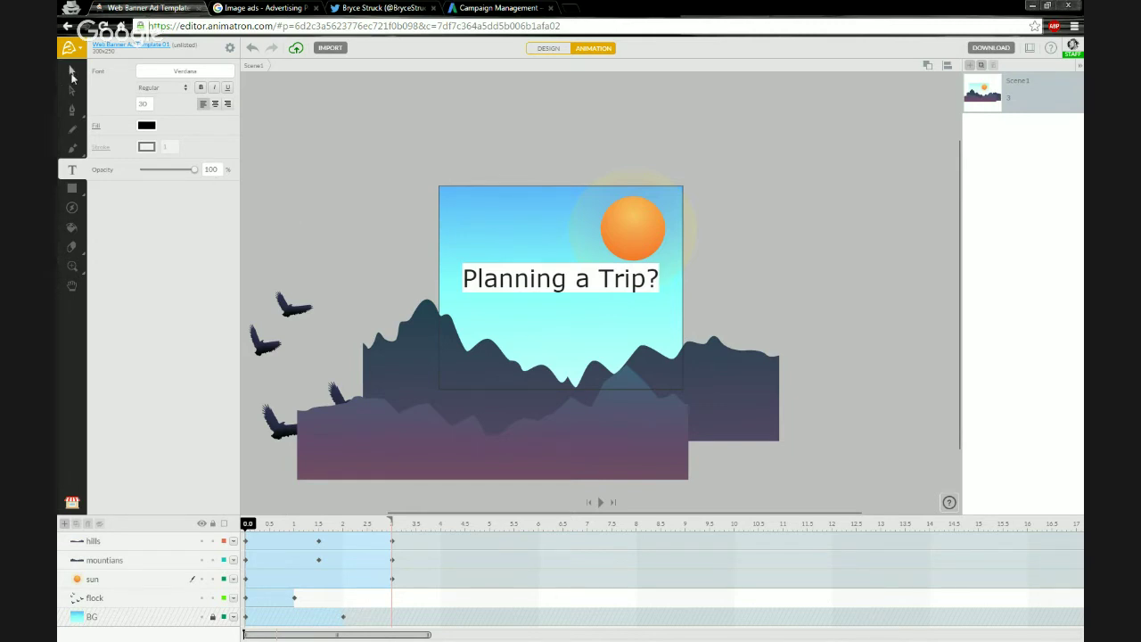
click(72, 73)
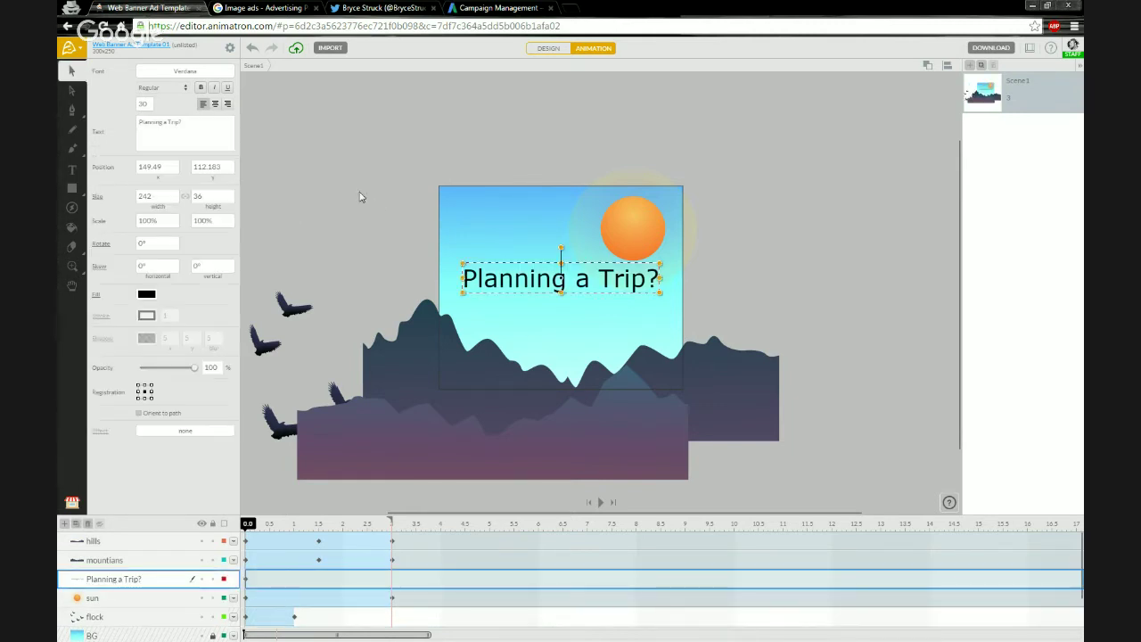
- Set the "Planning a Trip?" text in Orbitron Black and move it to X 133.5, Y 113
click(360, 196)
click(535, 287)
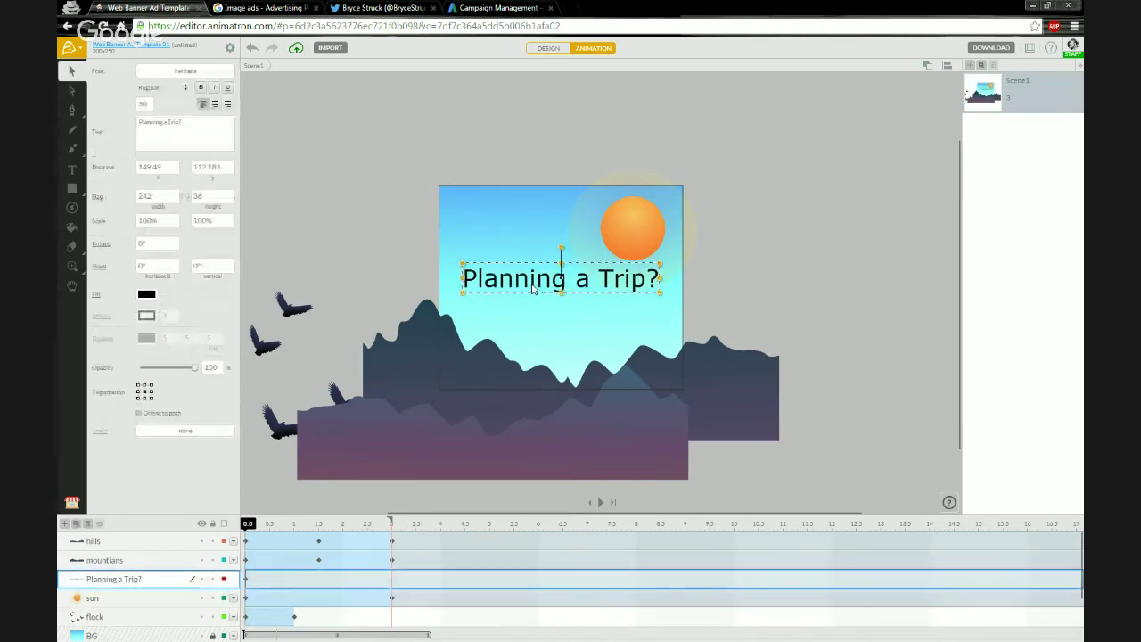
click(188, 74)
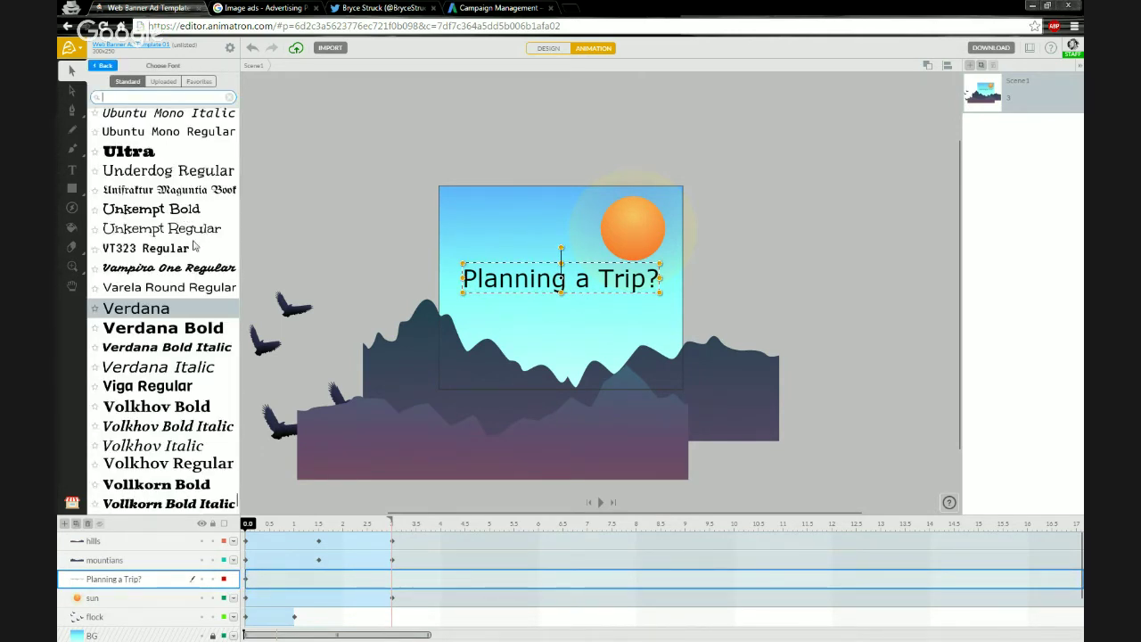
scroll(197, 259, up, 1)
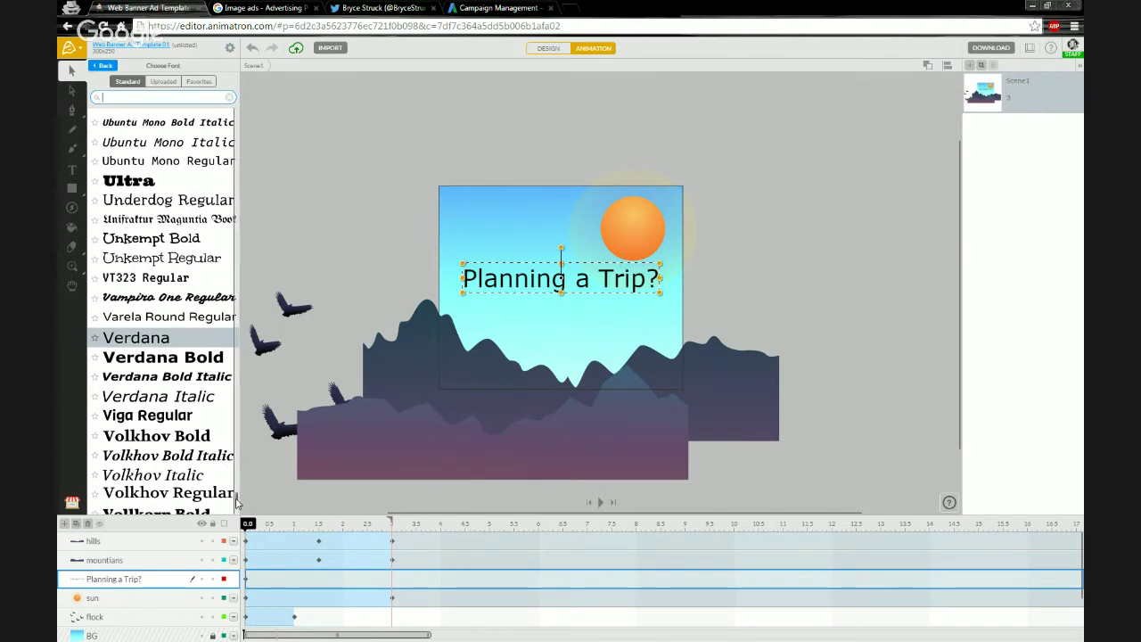
scroll(236, 493, up, 5)
drag(236, 493, 242, 366)
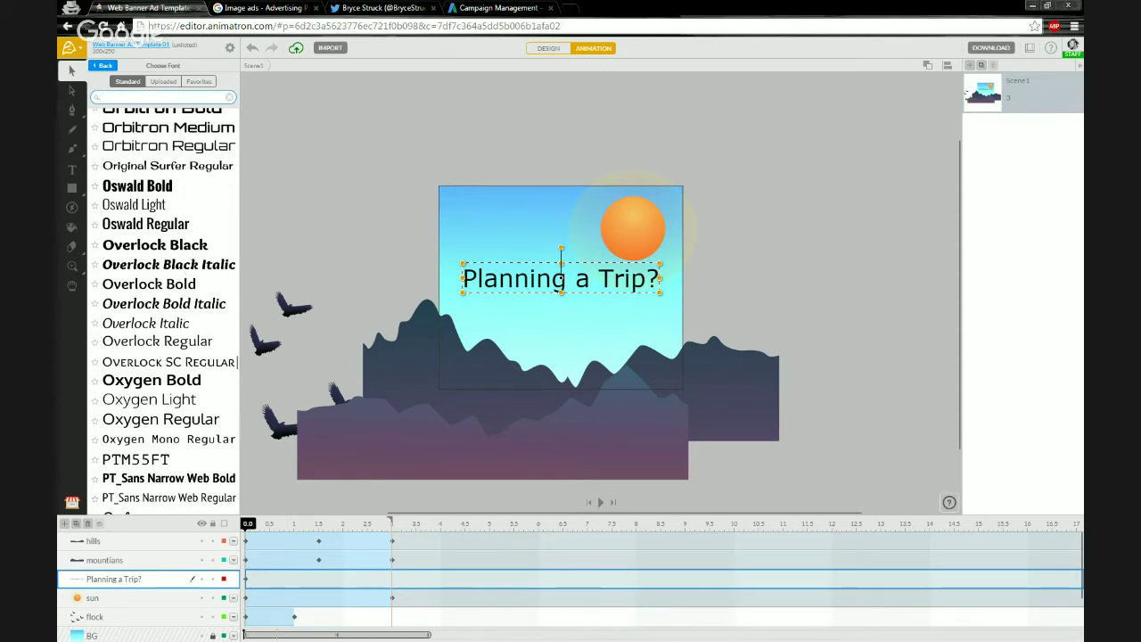
scroll(172, 301, up, 2)
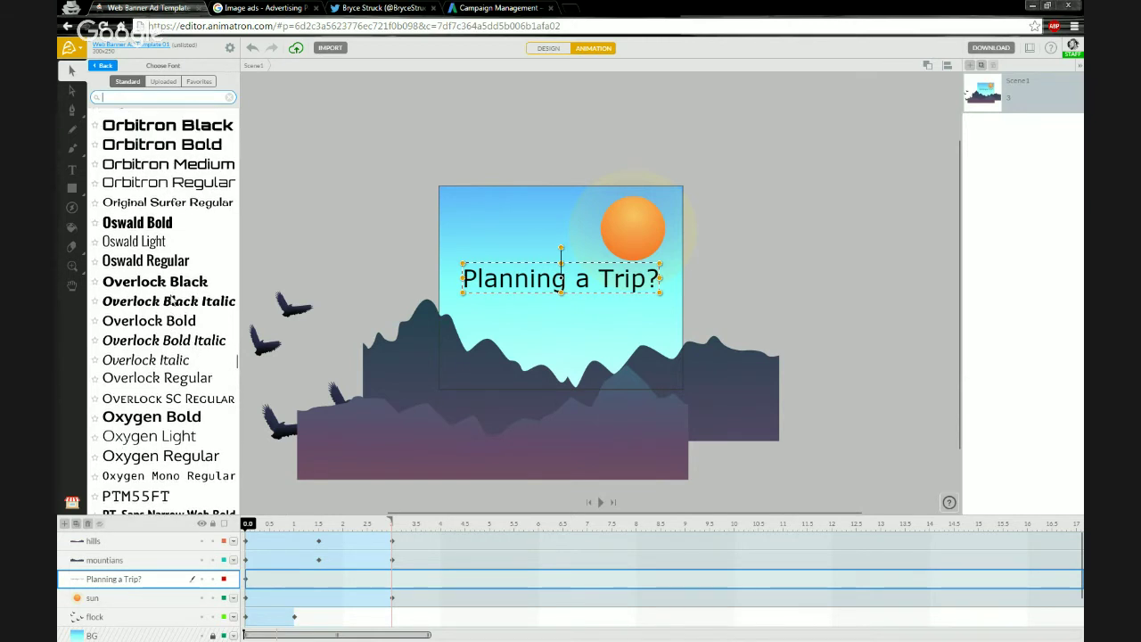
scroll(173, 301, up, 4)
click(175, 202)
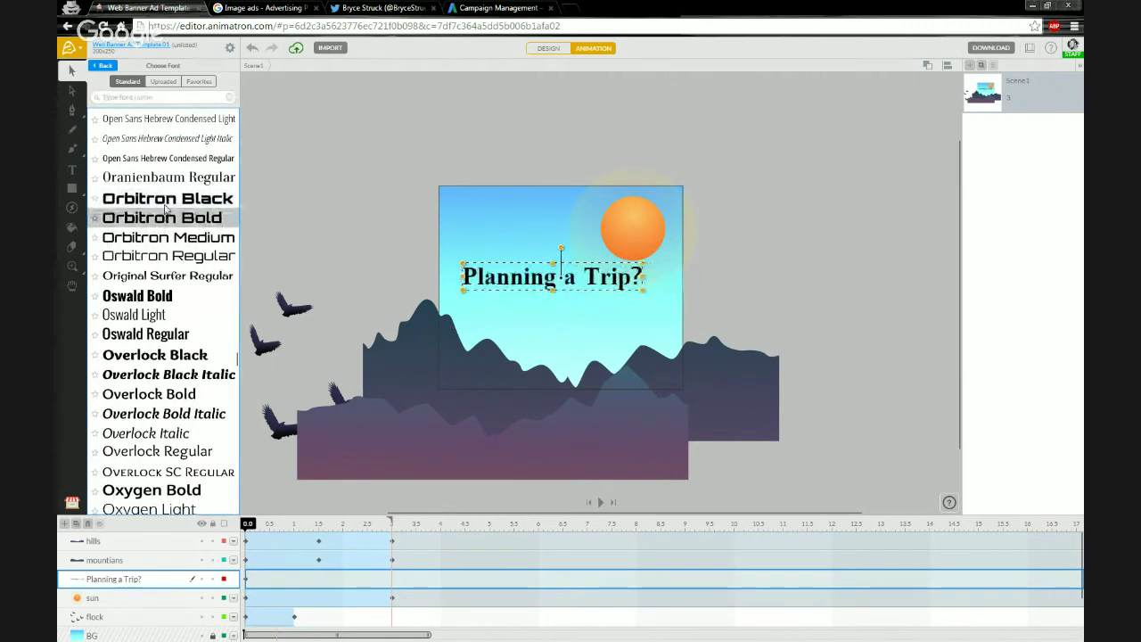
drag(501, 282, 486, 286)
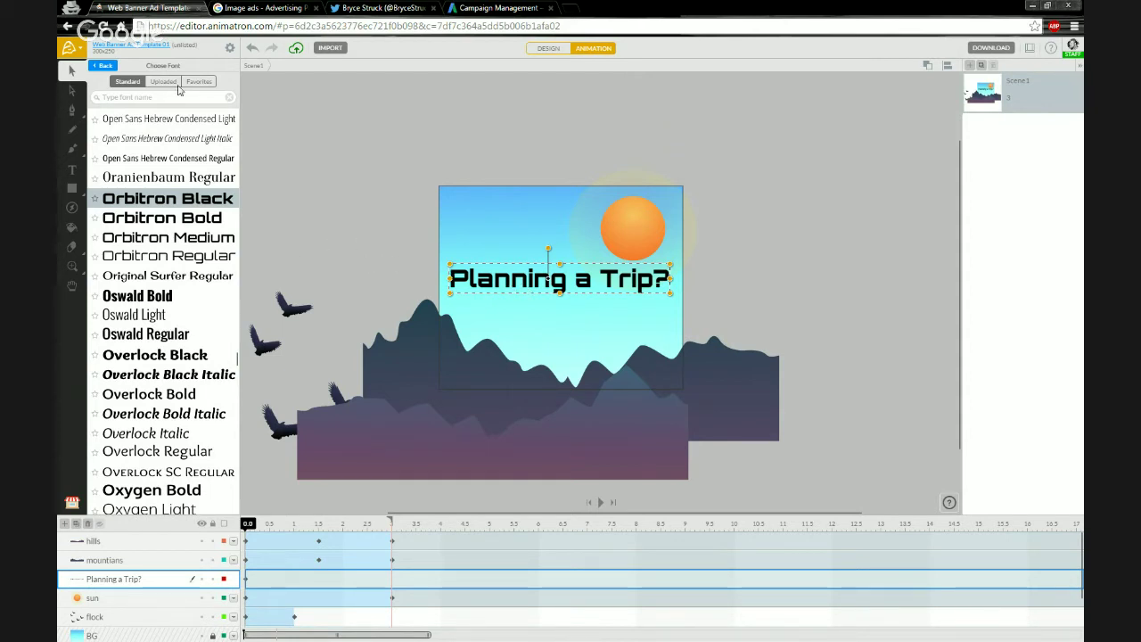
click(104, 65)
click(360, 258)
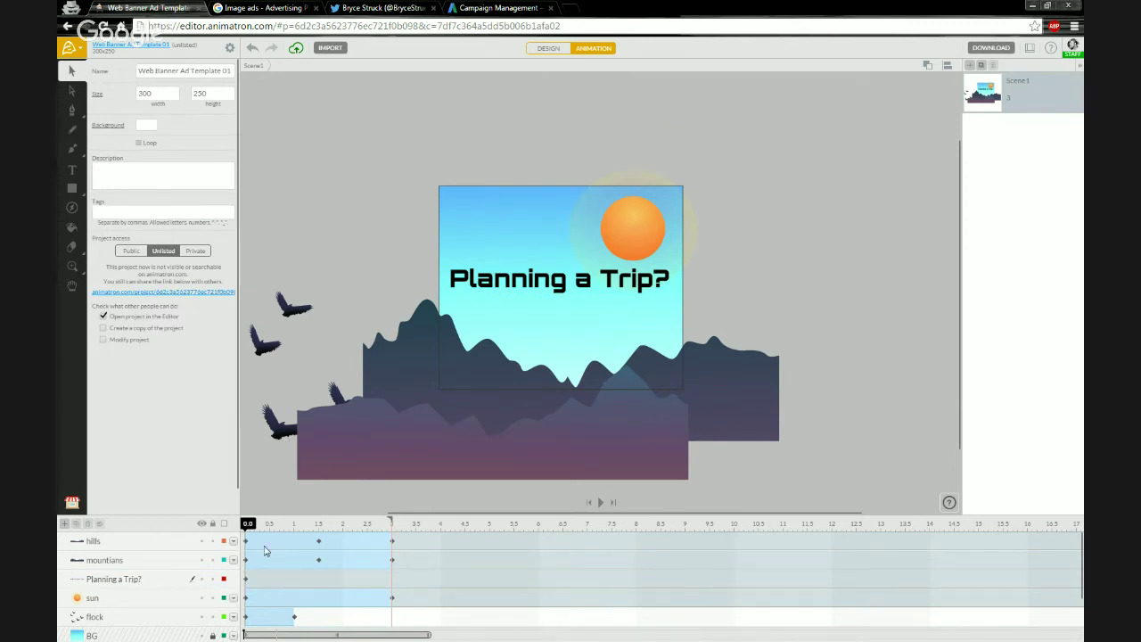
- Try moving the "Planning a Trip?" text to X 151.5, Y 96 at 1.5 seconds, then undo the move
click(259, 578)
drag(252, 526, 319, 529)
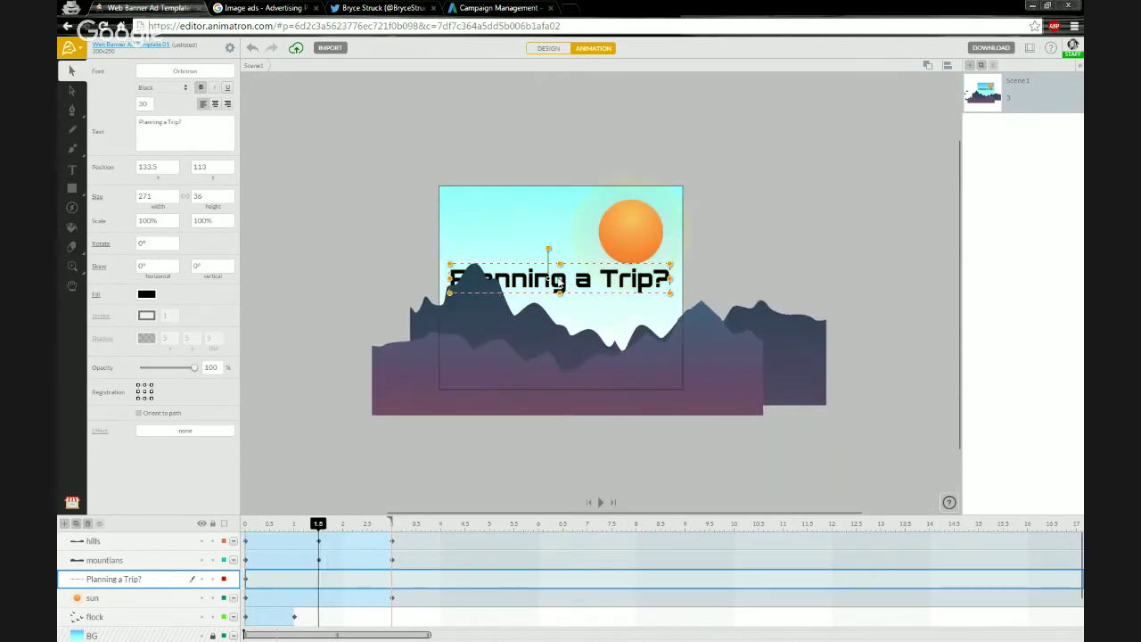
key(Escape)
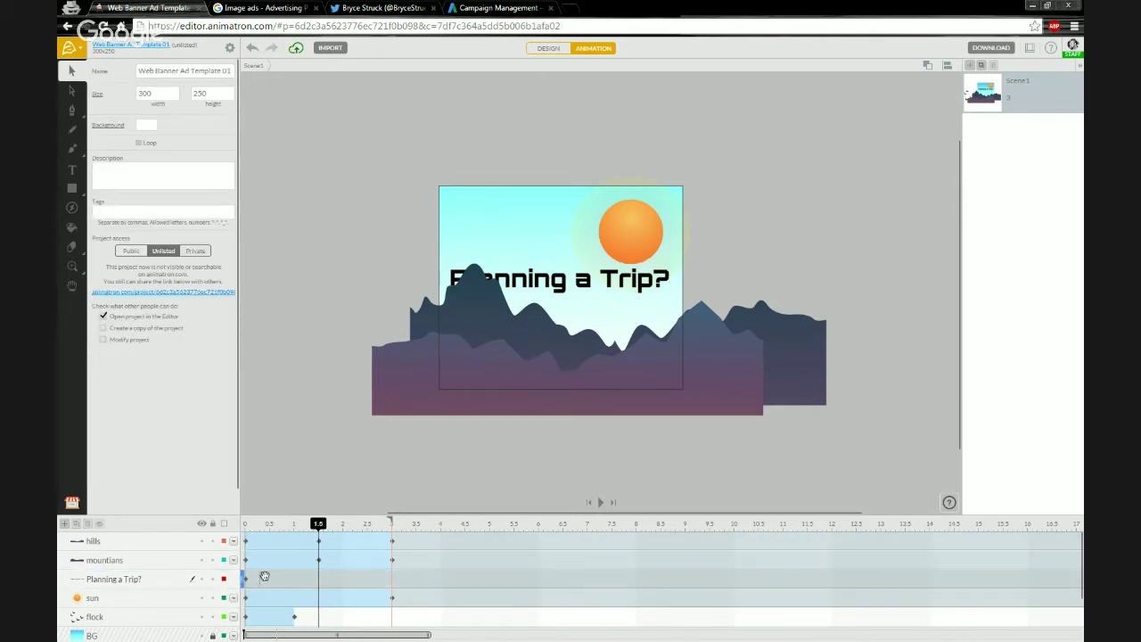
click(152, 584)
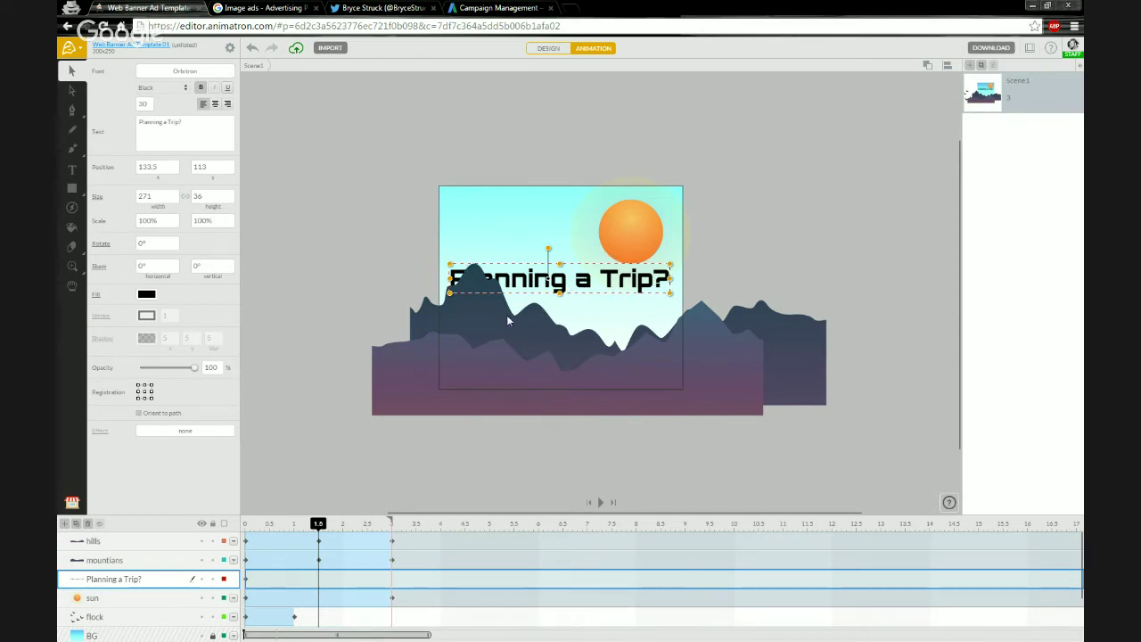
drag(532, 284, 547, 270)
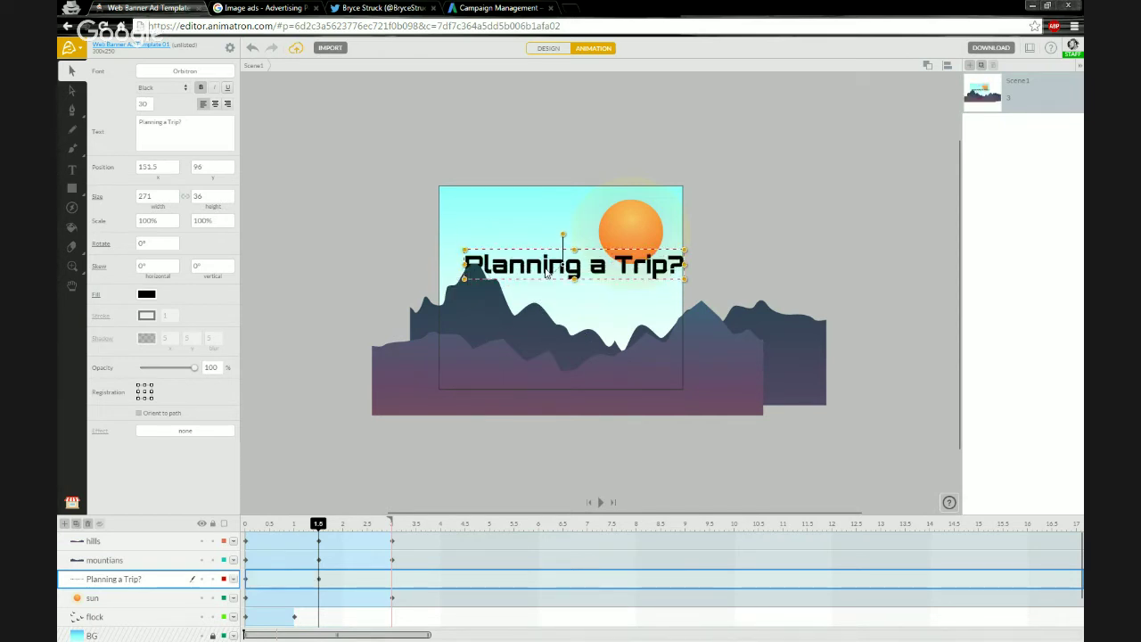
key(ctrl+z)
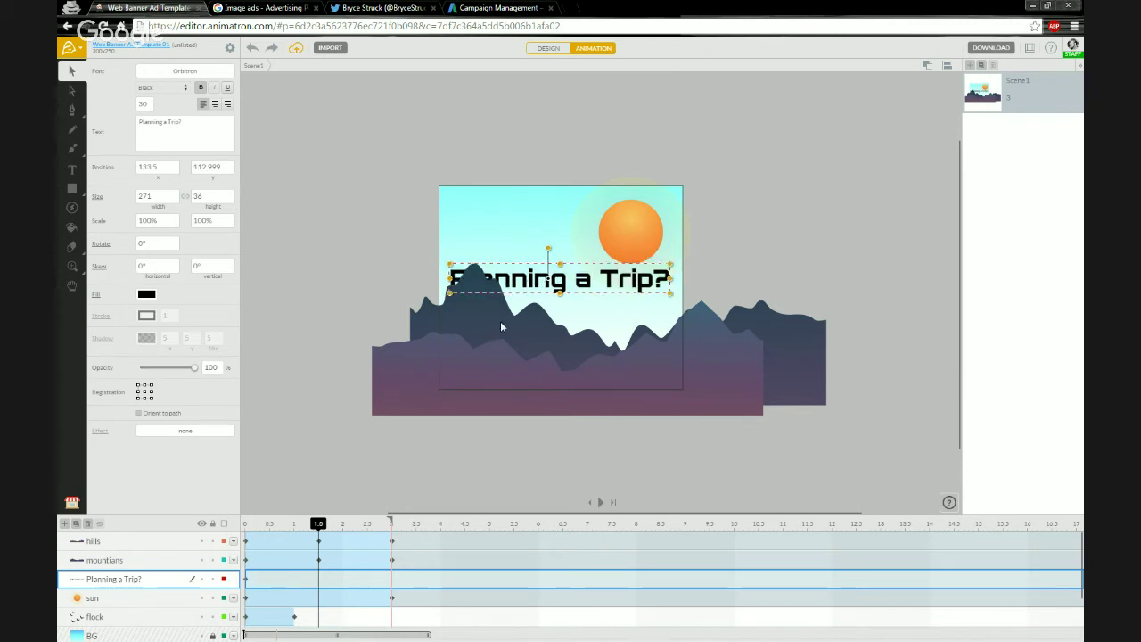
- Lock the hills, mountains, sun and flock layers and move the "Planning a Trip?" layer above the mountains layer
click(463, 288)
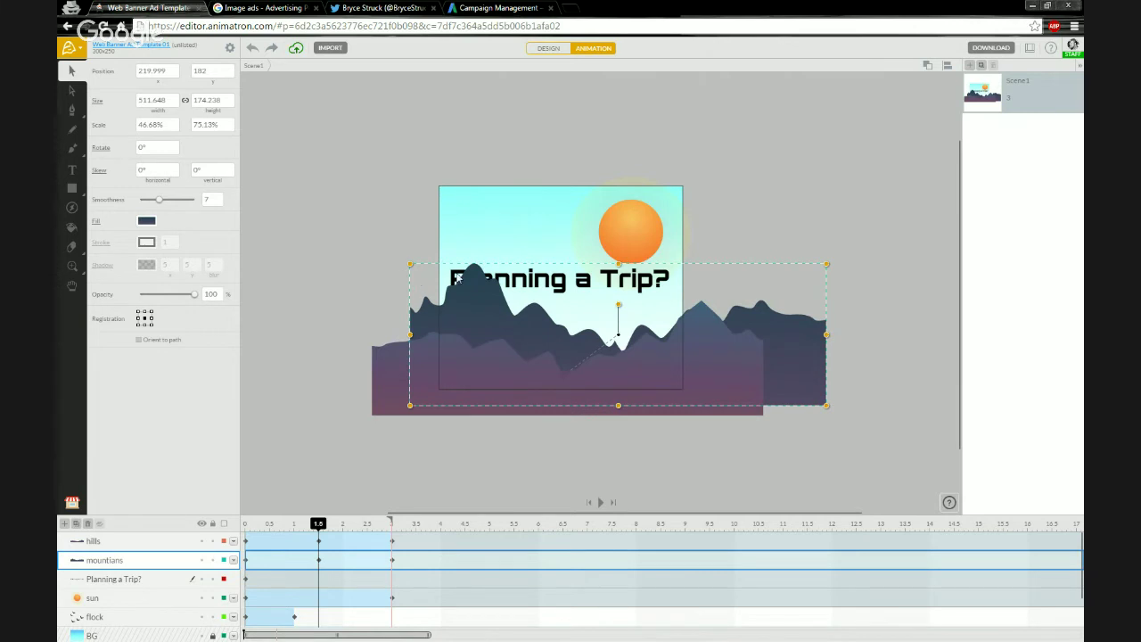
click(213, 560)
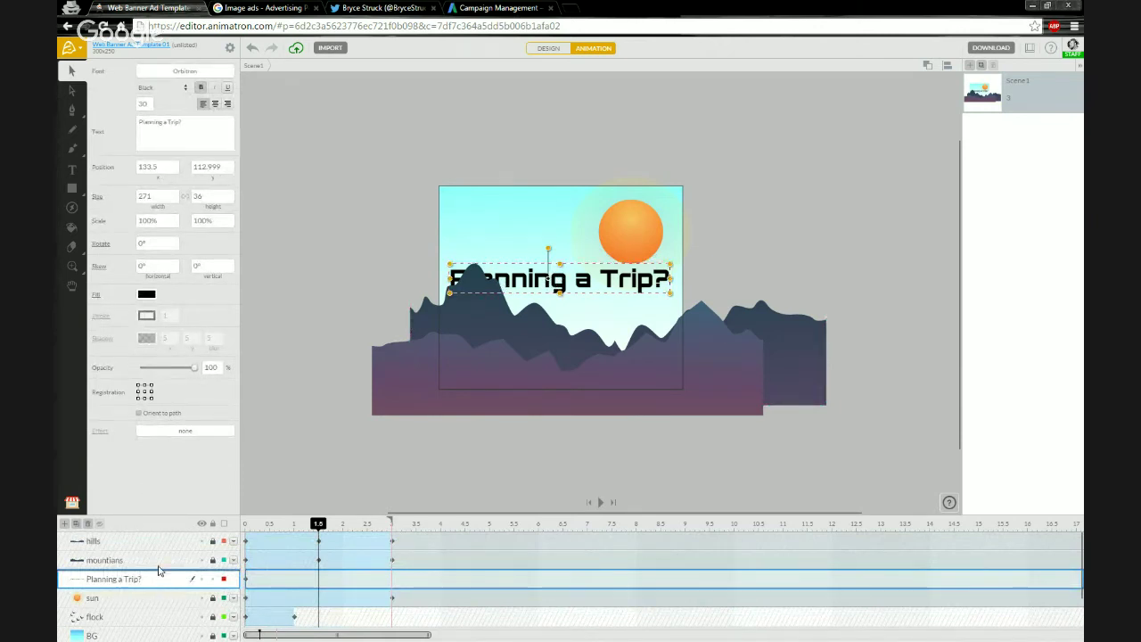
drag(158, 570, 175, 557)
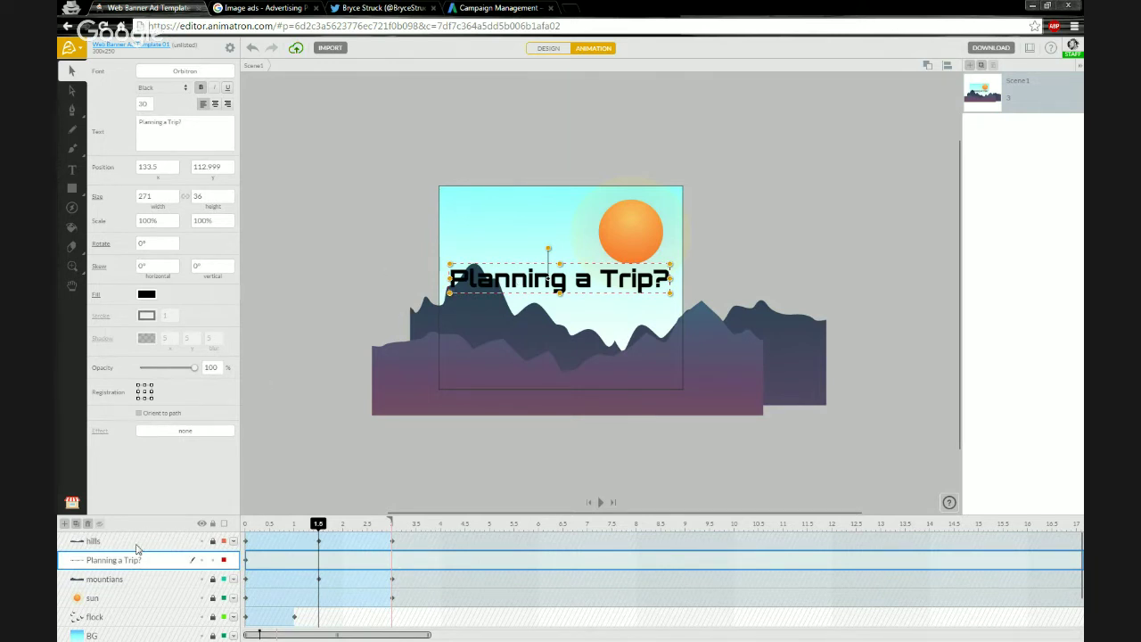
- Try several fill colours on the "Planning a Trip?" text at 1.5 seconds and settle on white (FFFFFF)
click(152, 298)
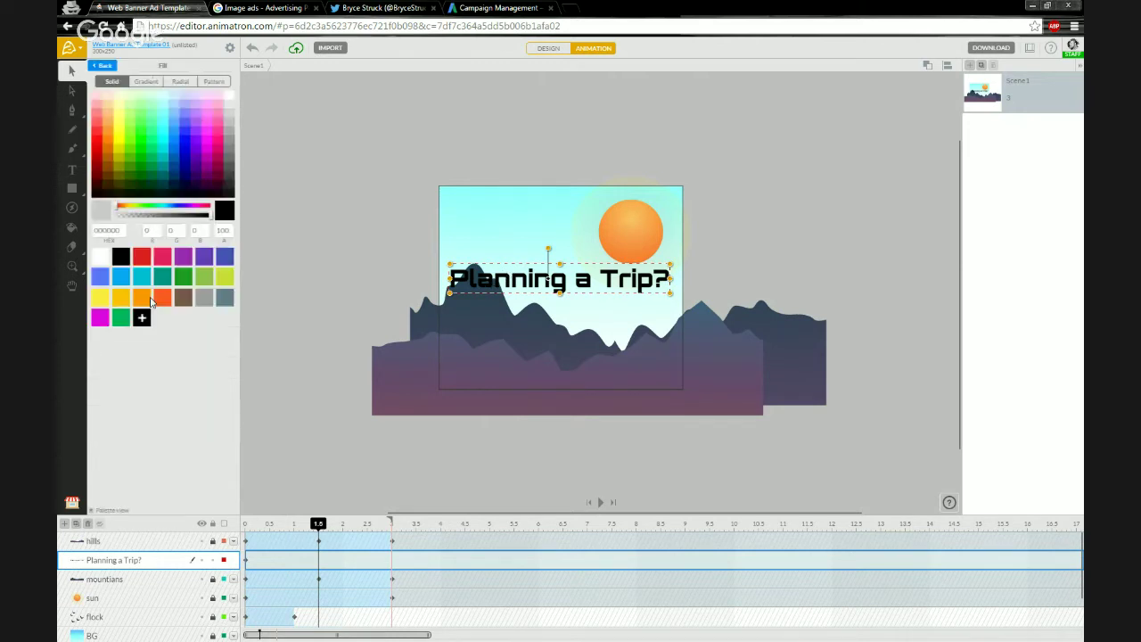
click(203, 299)
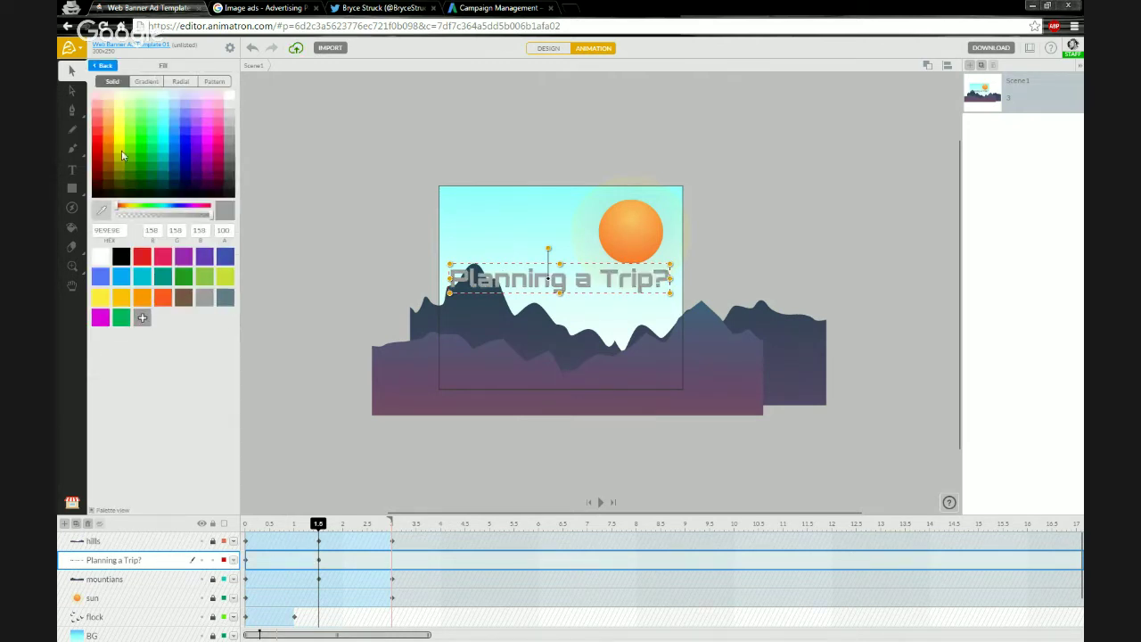
click(122, 154)
click(144, 134)
click(170, 132)
click(196, 137)
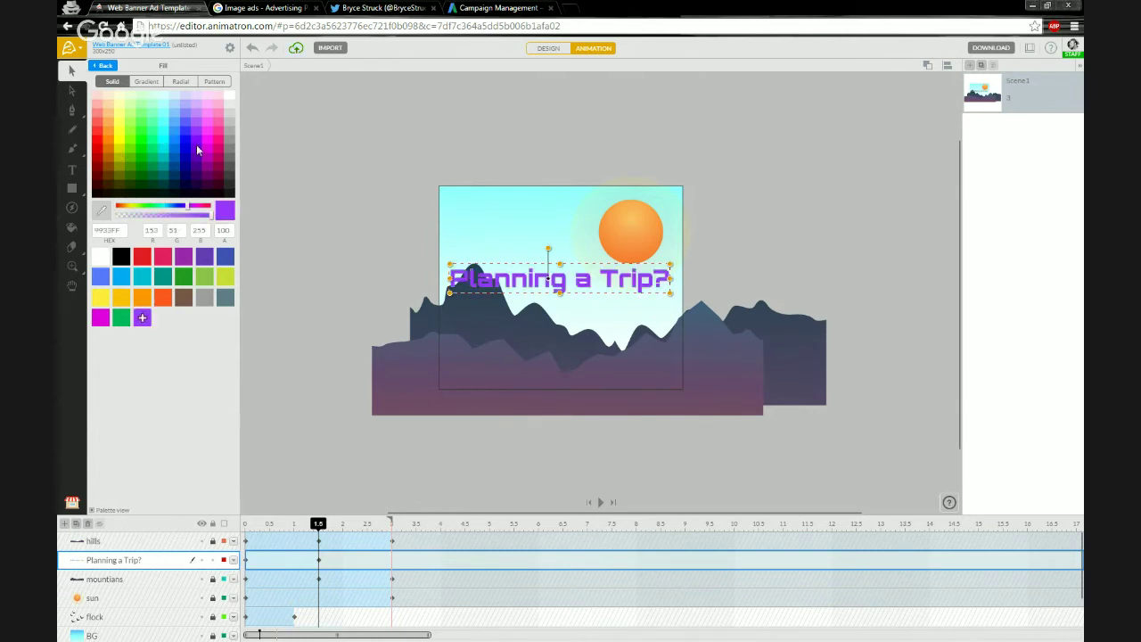
click(214, 153)
click(206, 176)
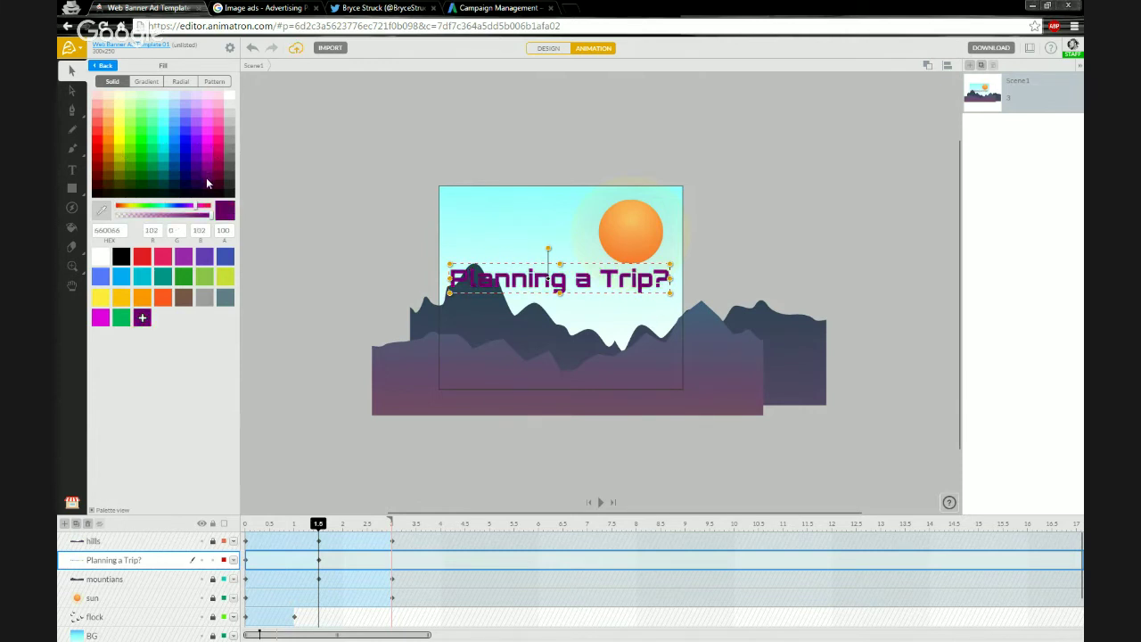
click(215, 129)
click(107, 114)
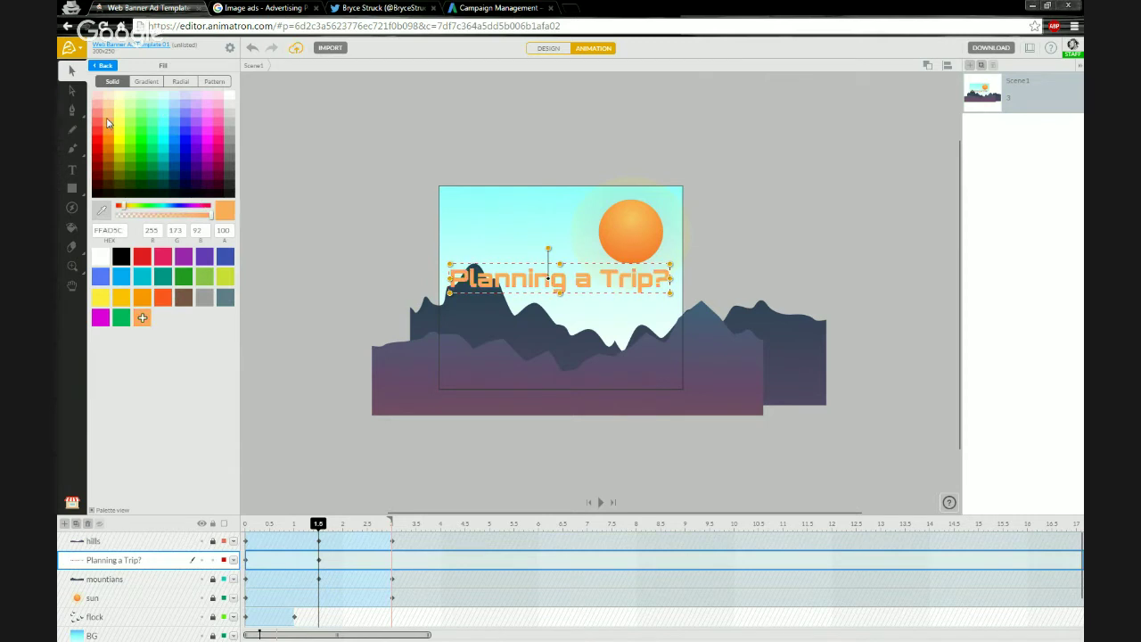
click(166, 108)
click(225, 98)
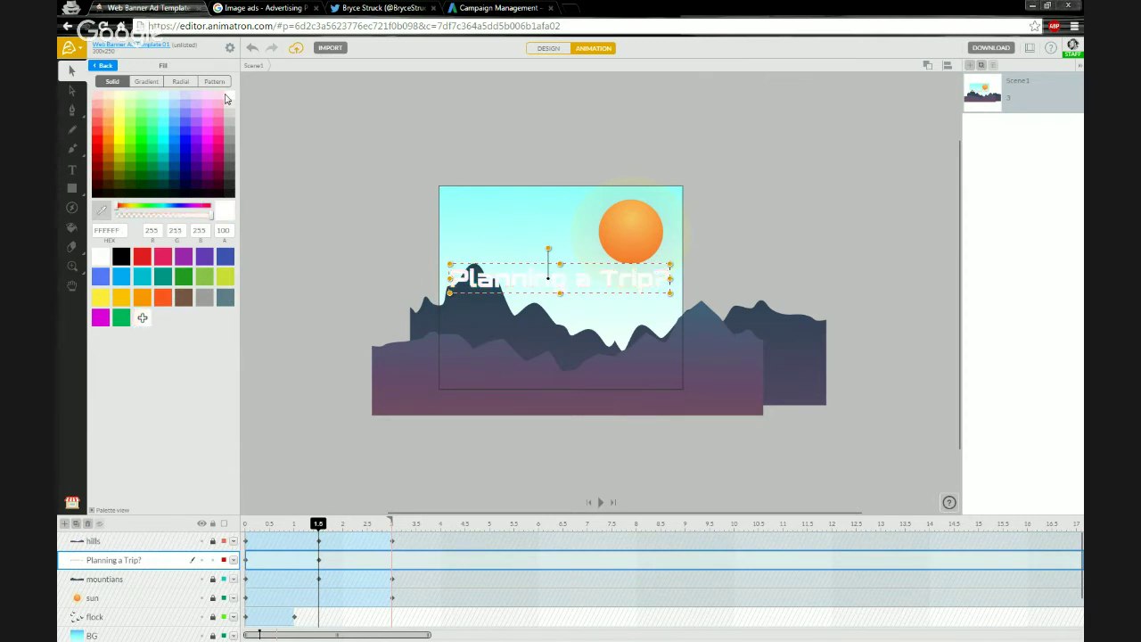
click(183, 137)
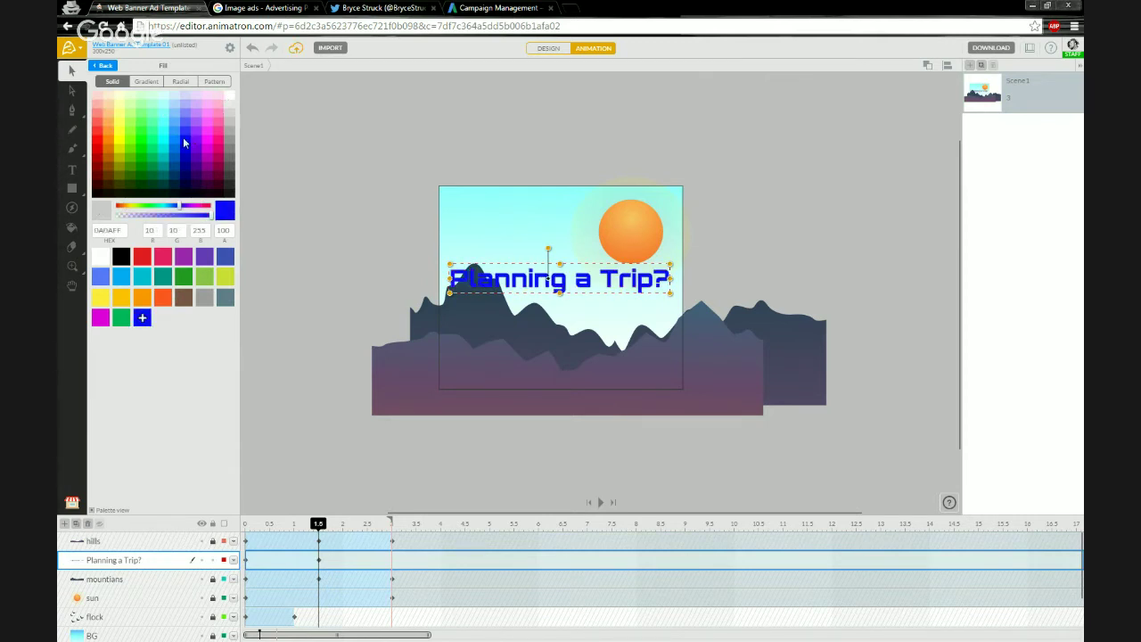
click(225, 98)
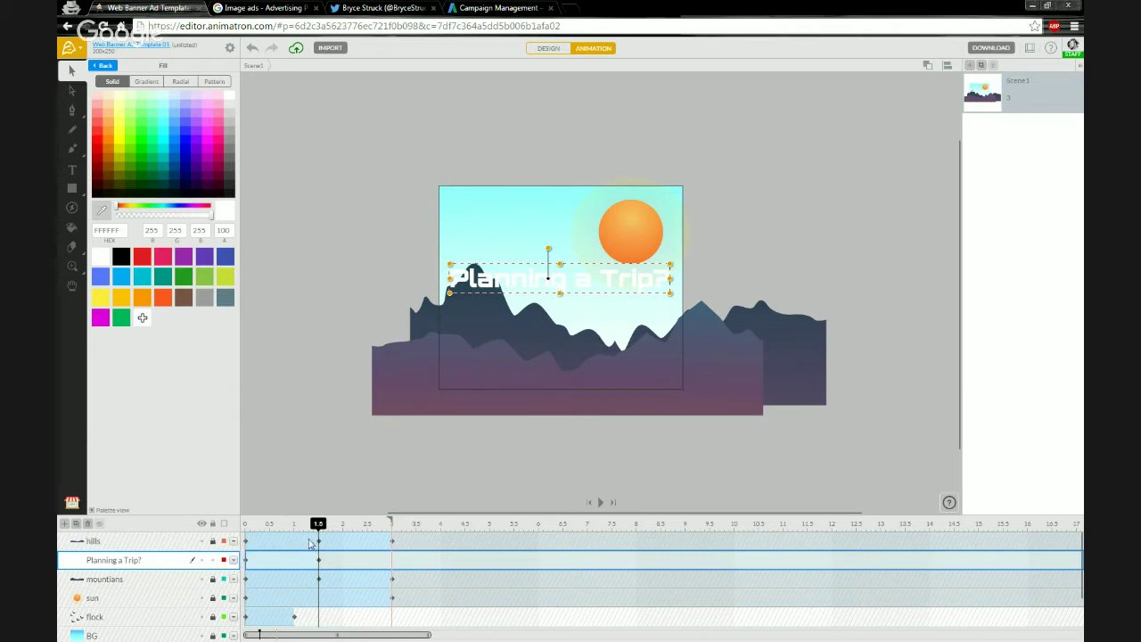
- Move the "Planning a Trip?" text straight up to about Y 57 at 1.5 seconds
mouse_move(321, 527)
mouse_down()
mouse_move(223, 526)
mouse_move(321, 533)
mouse_up()
drag(527, 280, 528, 168)
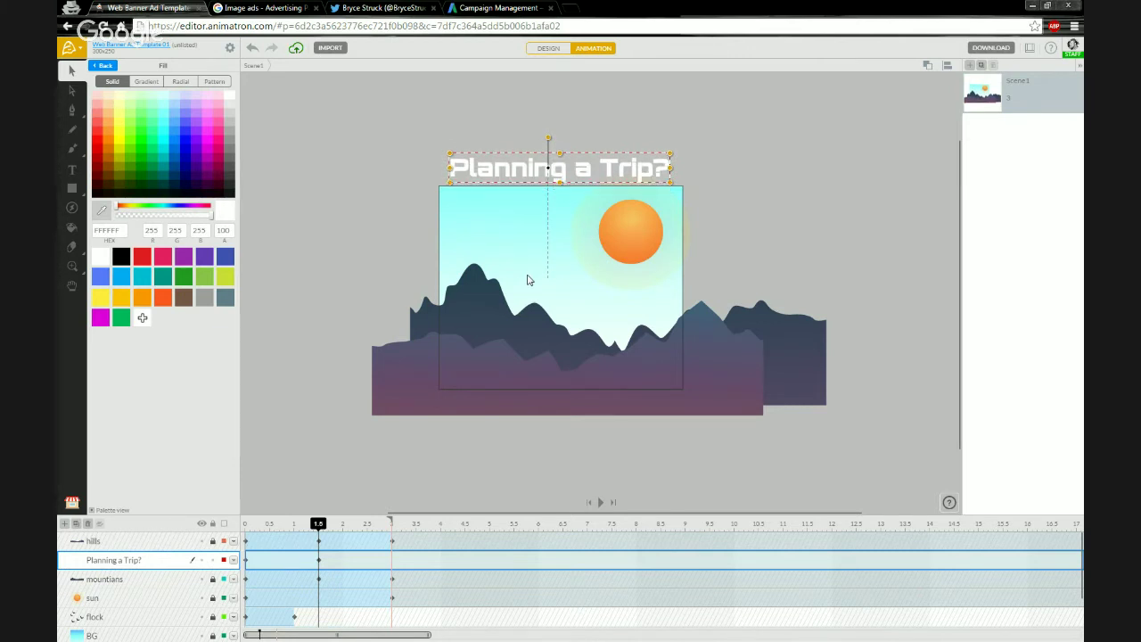
key(shift+Down)
key(shift+Down)
key(shift+Down)
key(shift+Down)
key(shift+Down)
key(shift+Down)
key(shift+Down)
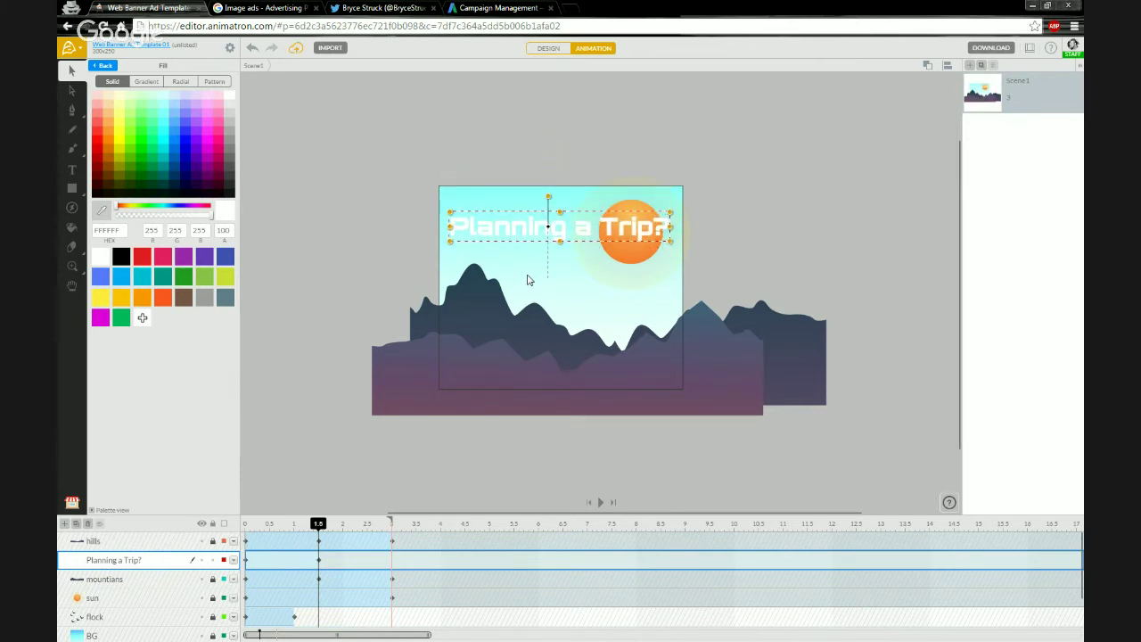
key(shift+Down)
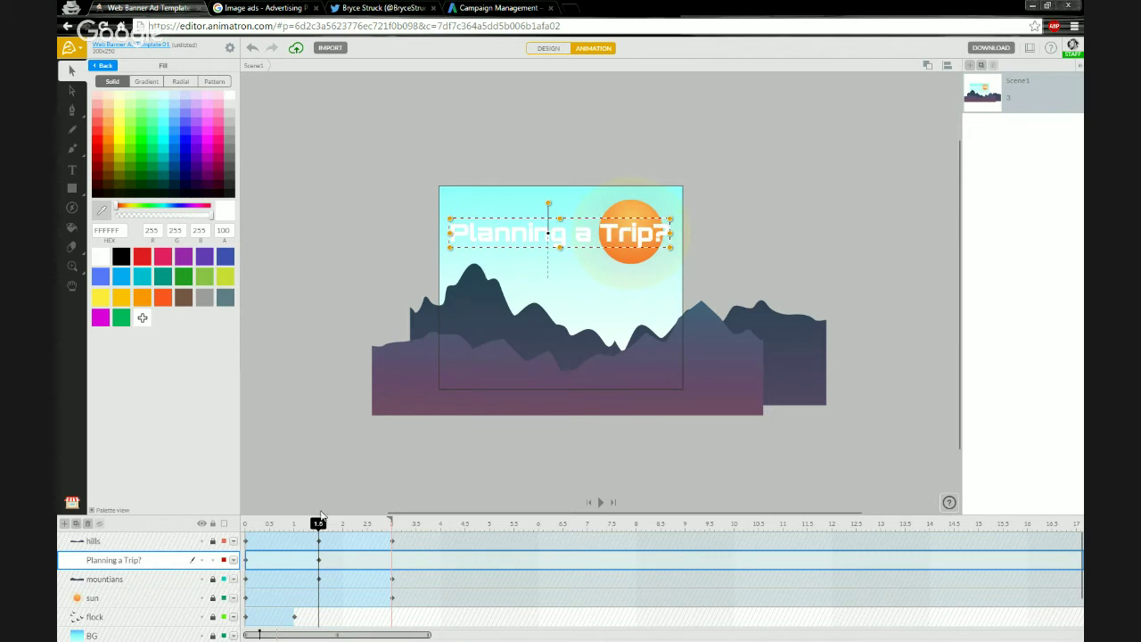
- Fade out the "Planning a Trip?" text by setting its opacity to 0% at 2 seconds
drag(319, 524, 344, 530)
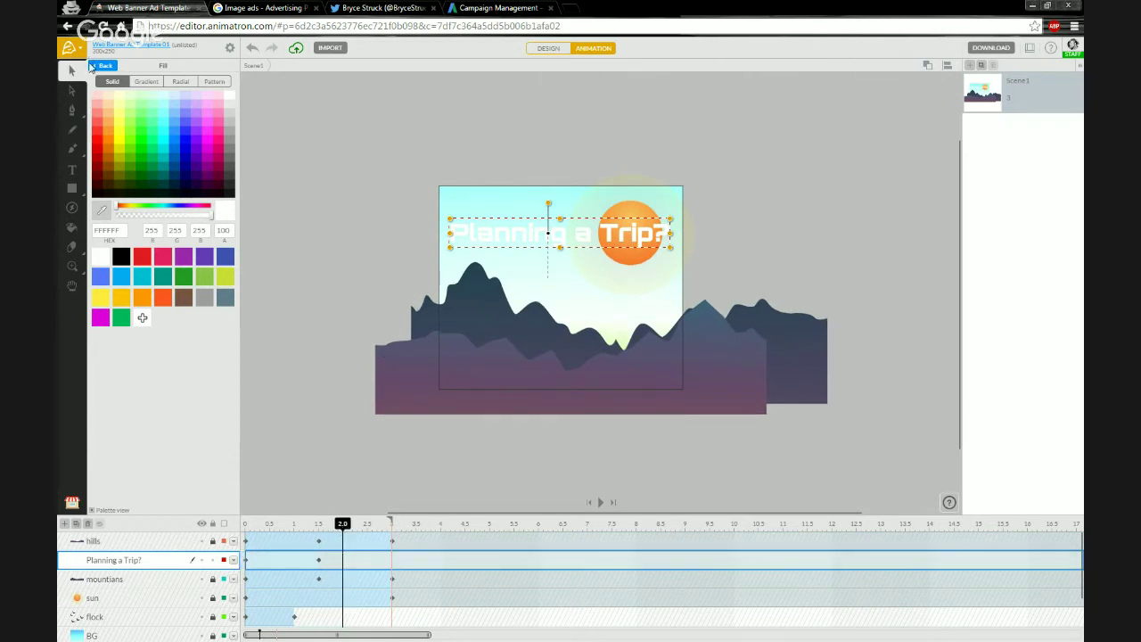
click(100, 66)
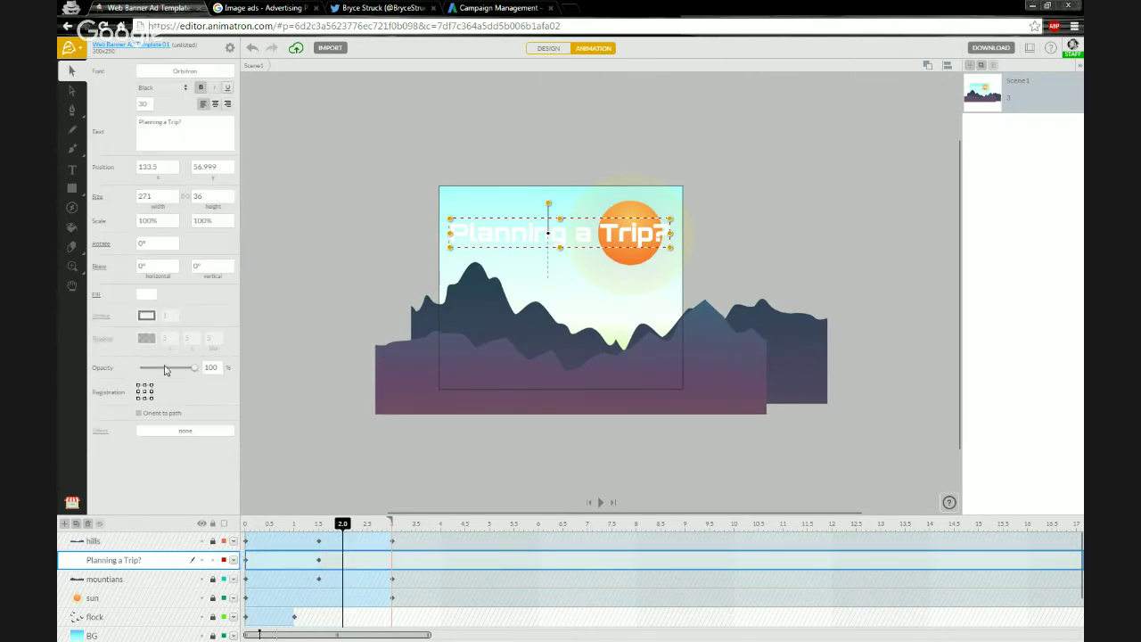
drag(195, 367, 140, 368)
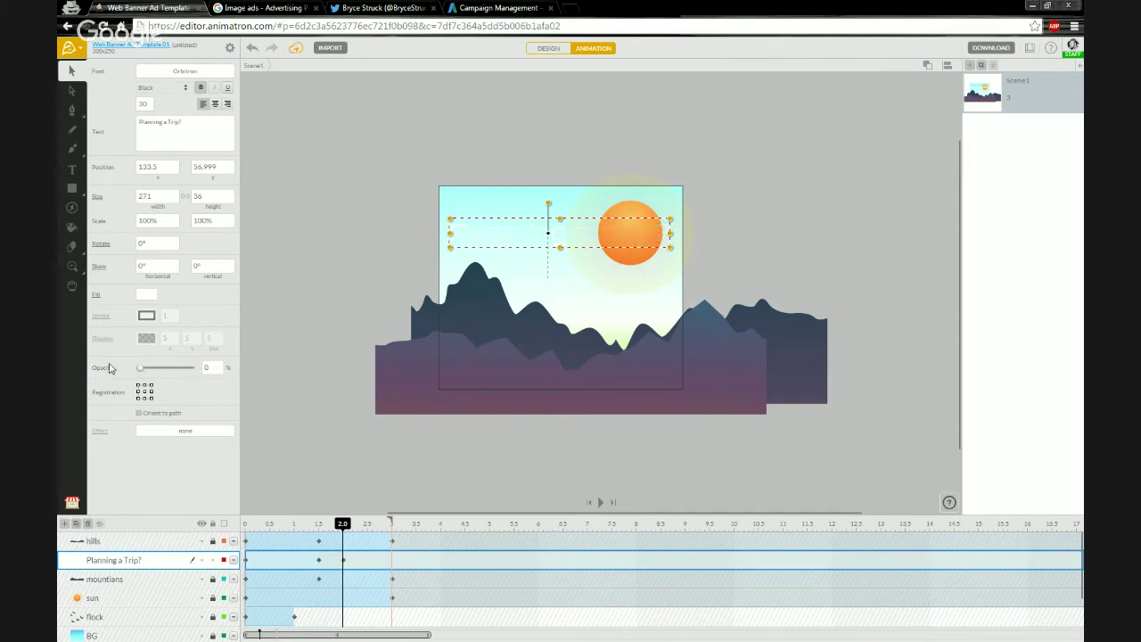
- Play the animation from the start to check the heading's movement and fade, and return to 2 seconds
drag(328, 524, 229, 513)
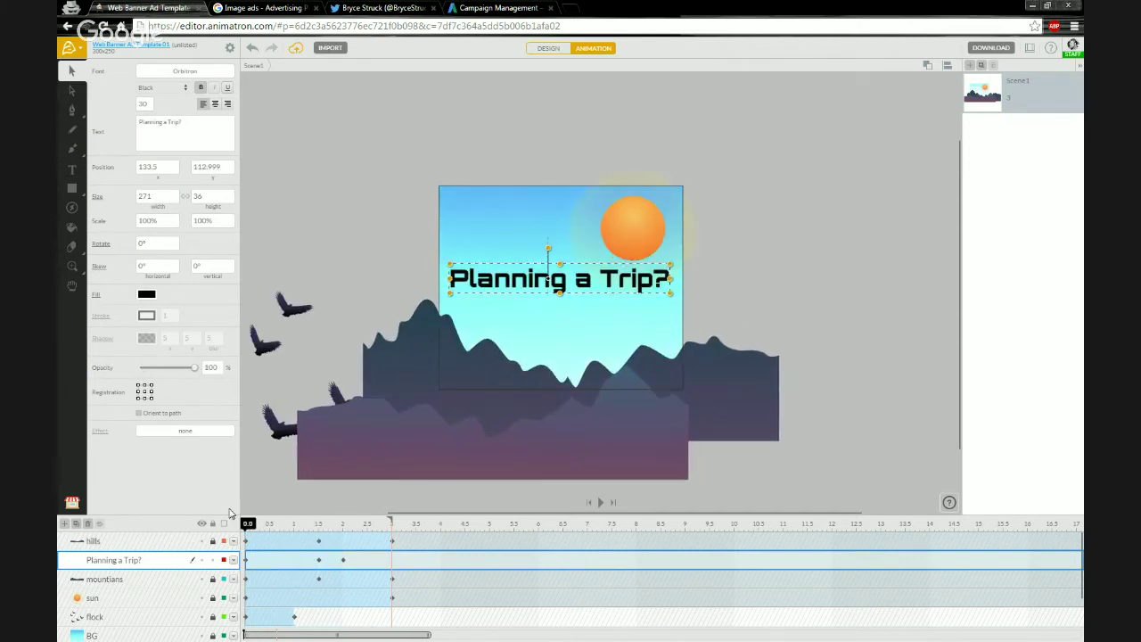
key(space)
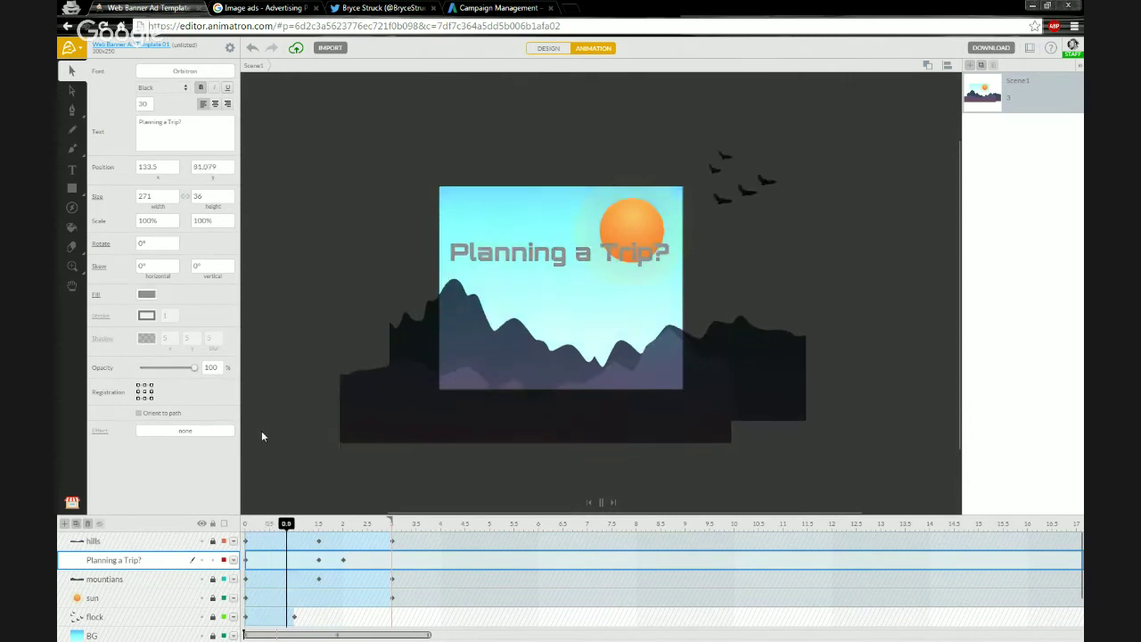
key(space)
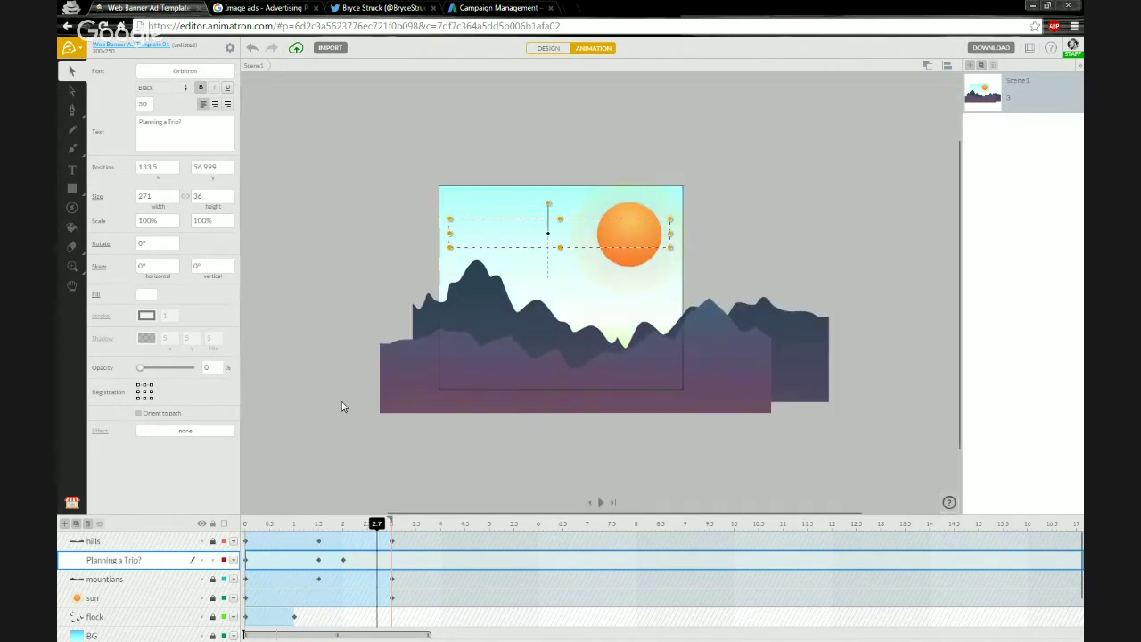
click(343, 529)
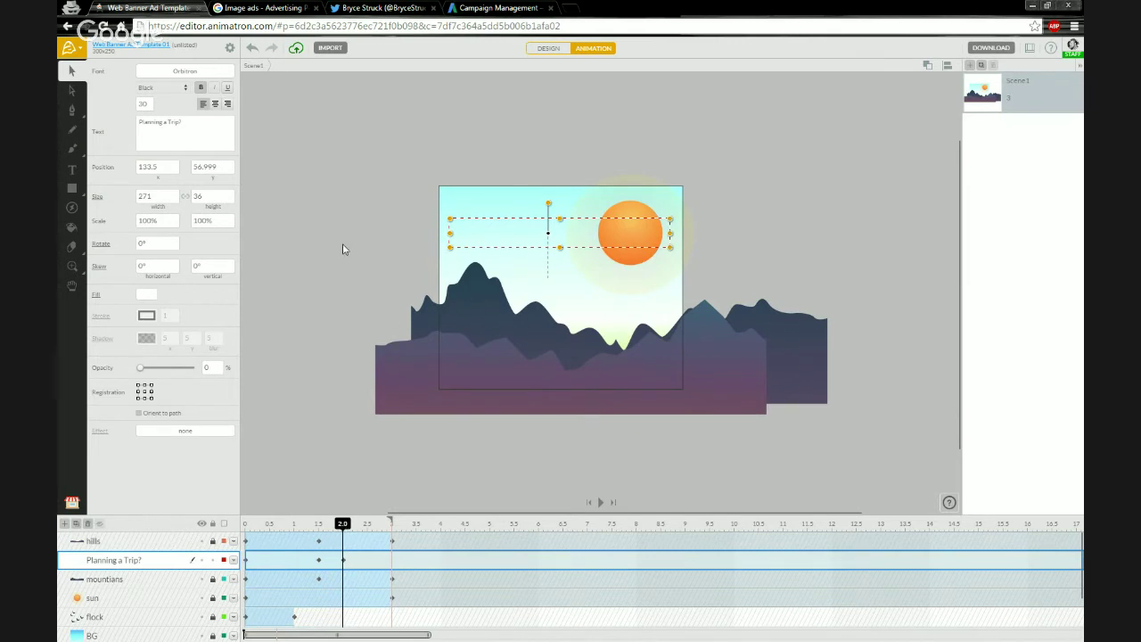
click(397, 274)
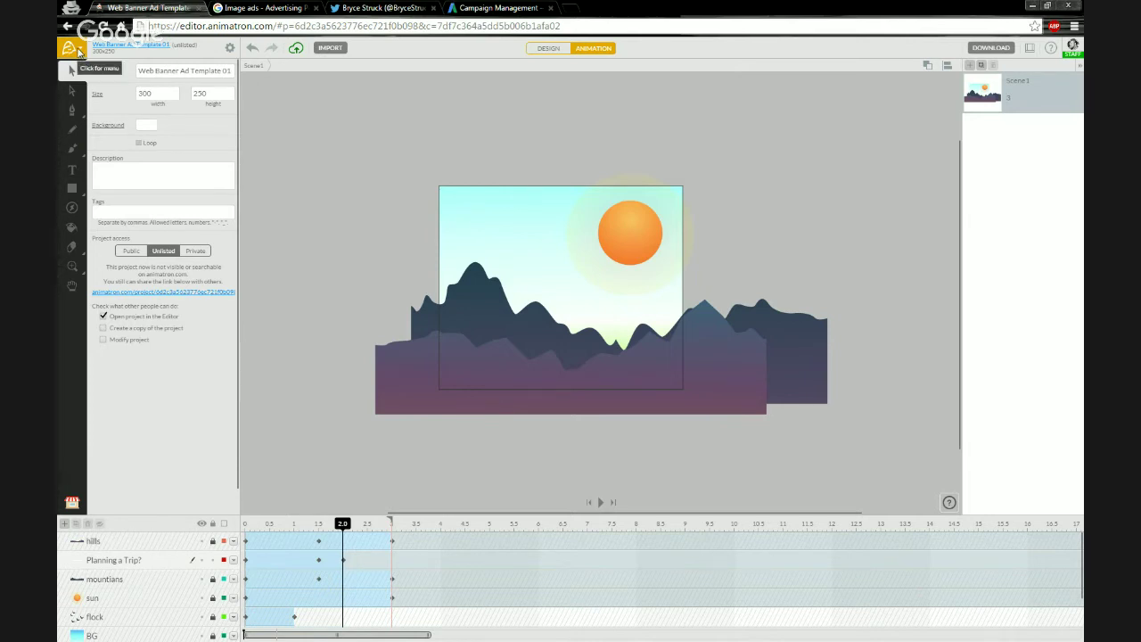
click(79, 52)
mouse_move(86, 69)
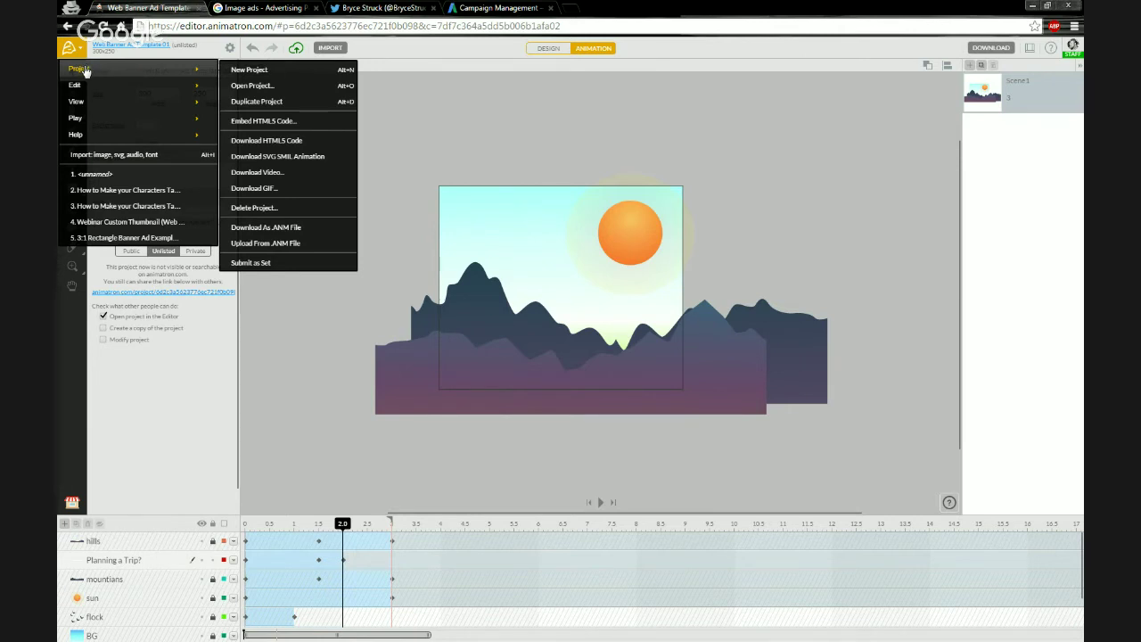
click(76, 54)
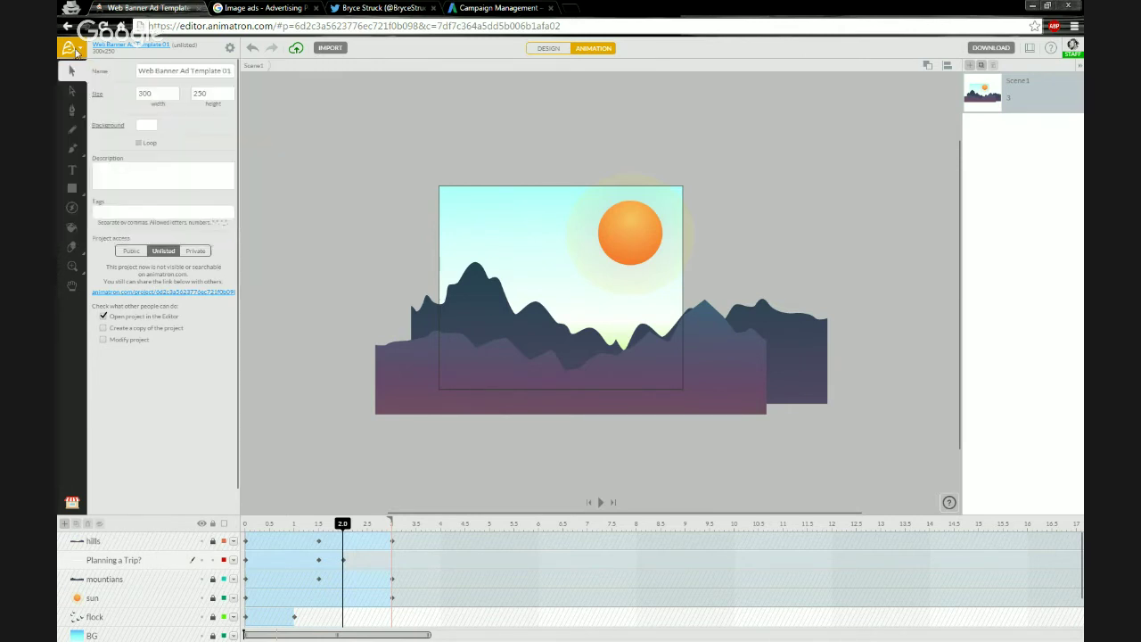
- Import the generic-logo image from the Webinar Files Images folder into the banner at 2 seconds
click(330, 48)
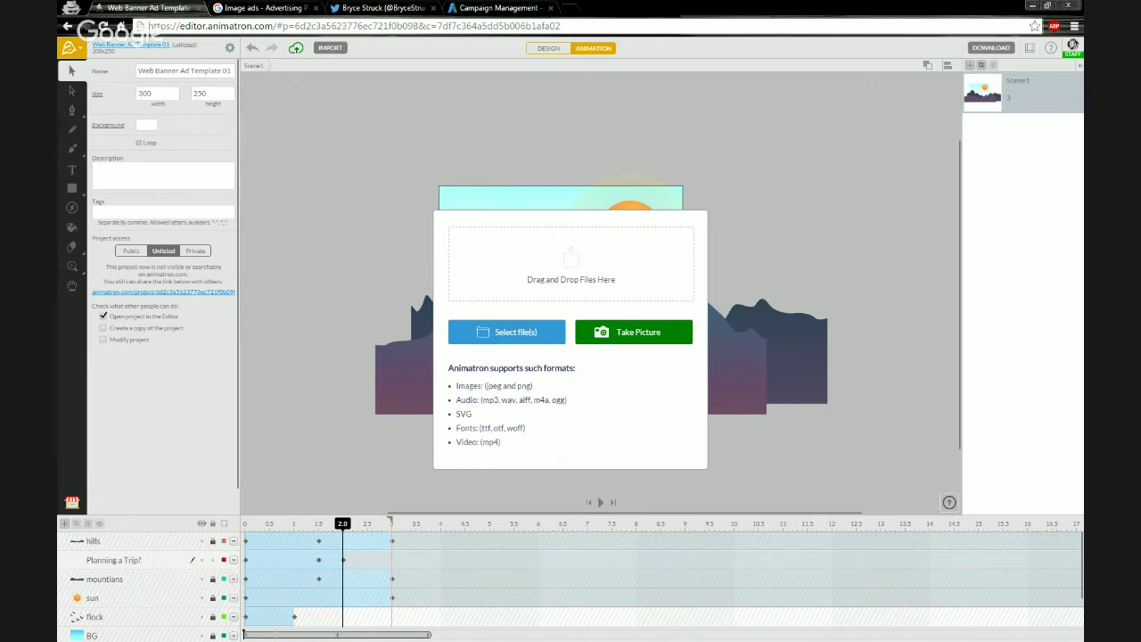
key(alt+Tab)
drag(748, 354, 746, 362)
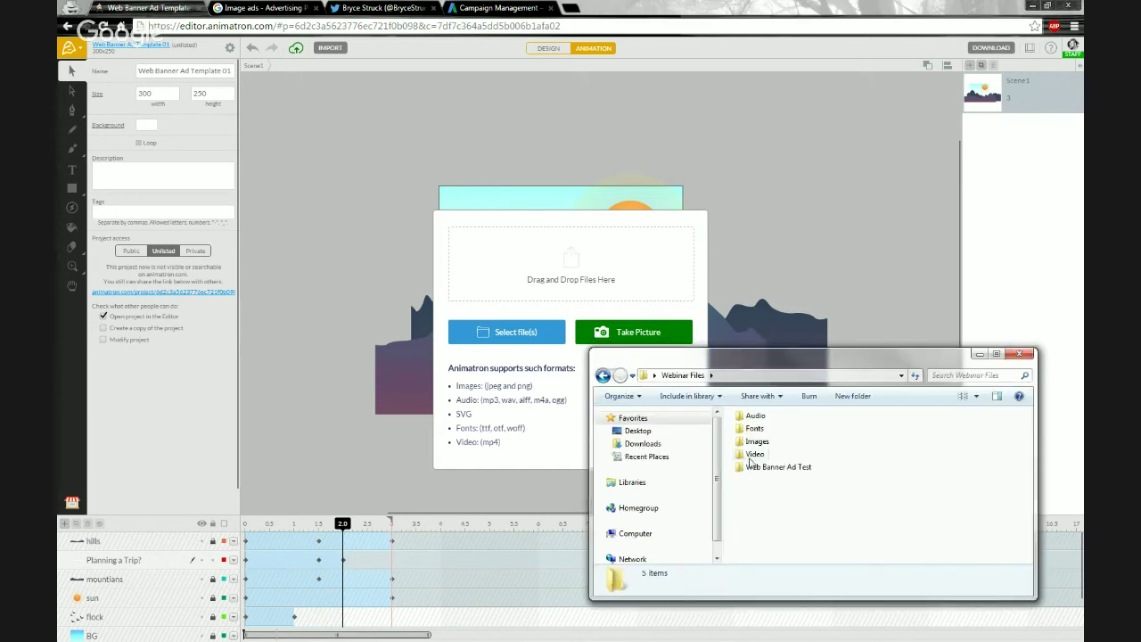
double_click(756, 443)
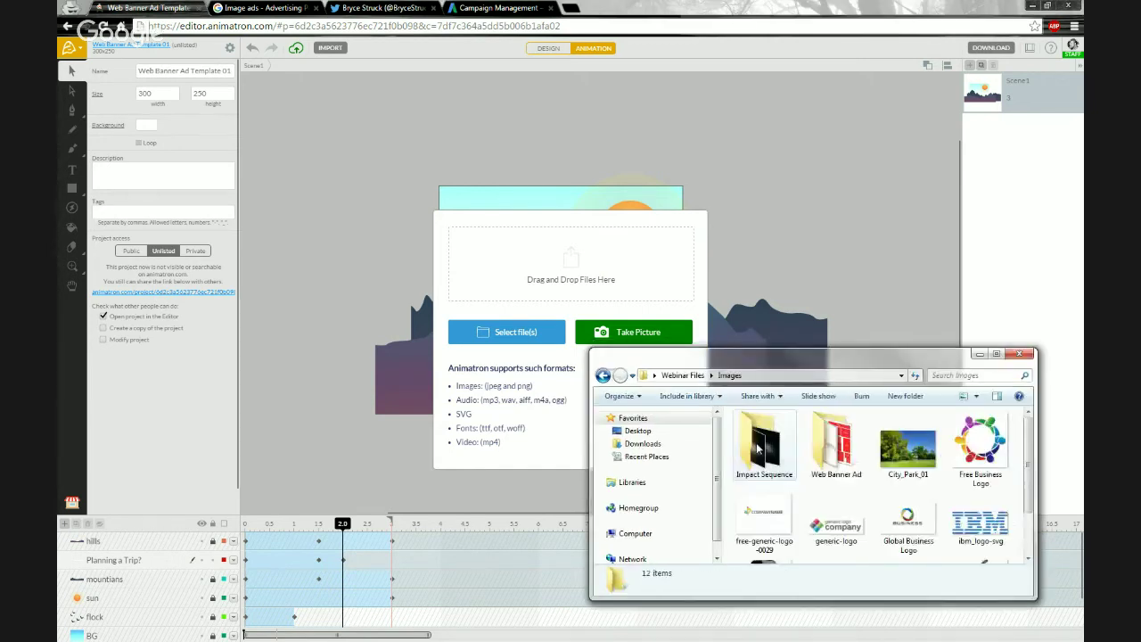
scroll(808, 464, down, 1)
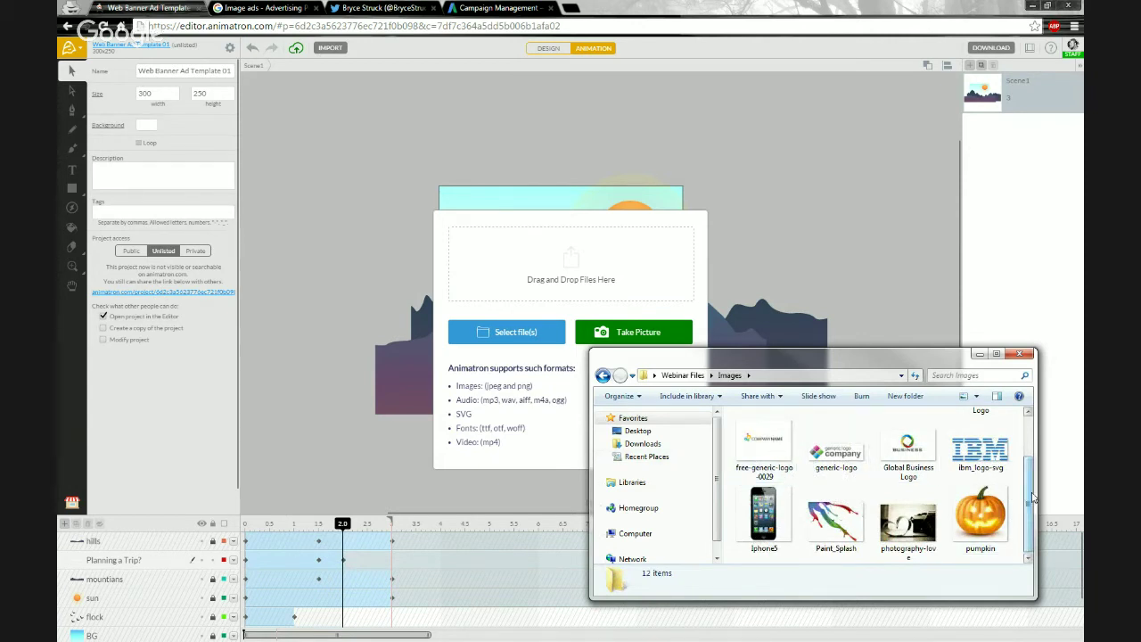
click(829, 454)
drag(830, 455, 576, 288)
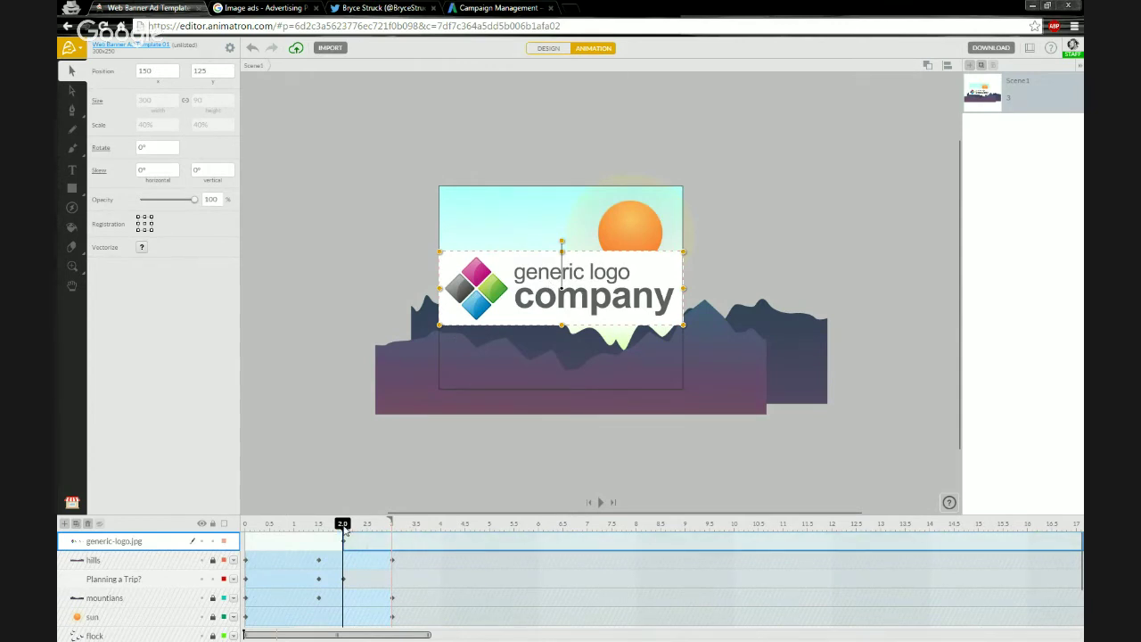
- Shift the start of the generic-logo.jpg layer to 0 seconds and hide every other layer
mouse_move(345, 532)
mouse_down()
mouse_move(273, 541)
mouse_move(356, 541)
mouse_move(326, 540)
mouse_move(343, 539)
mouse_up()
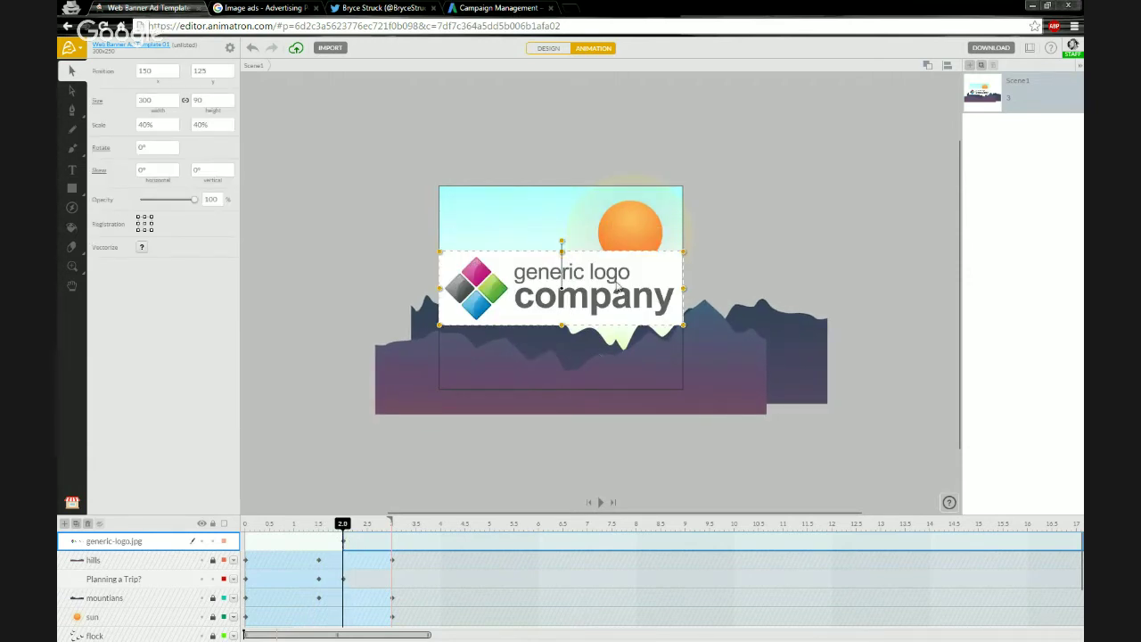
scroll(544, 287, up, 3)
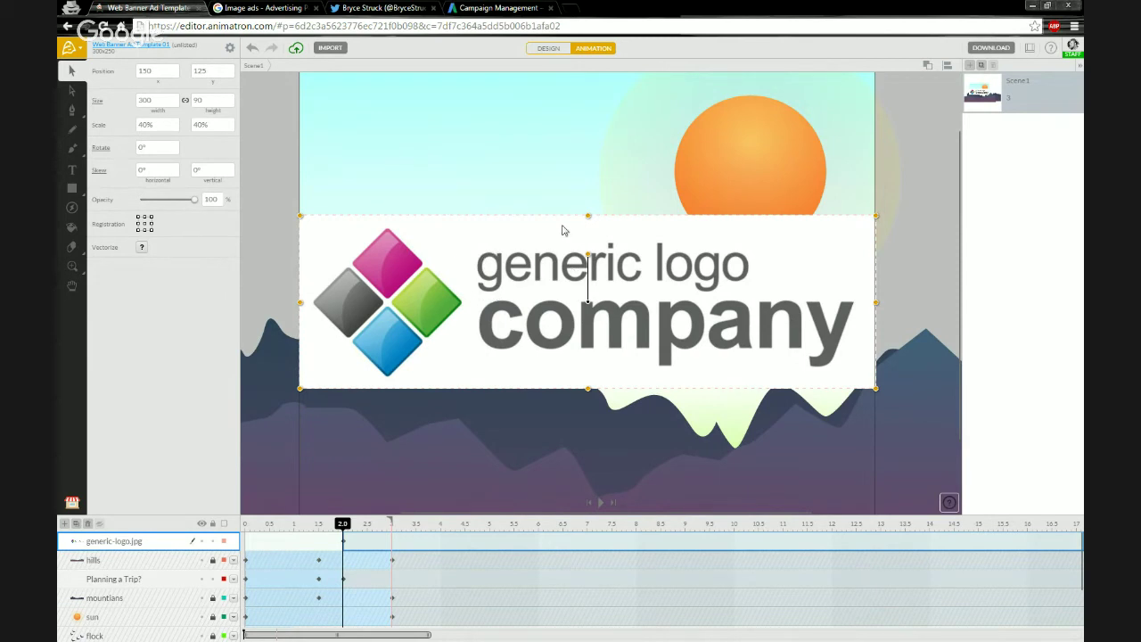
scroll(468, 348, down, 2)
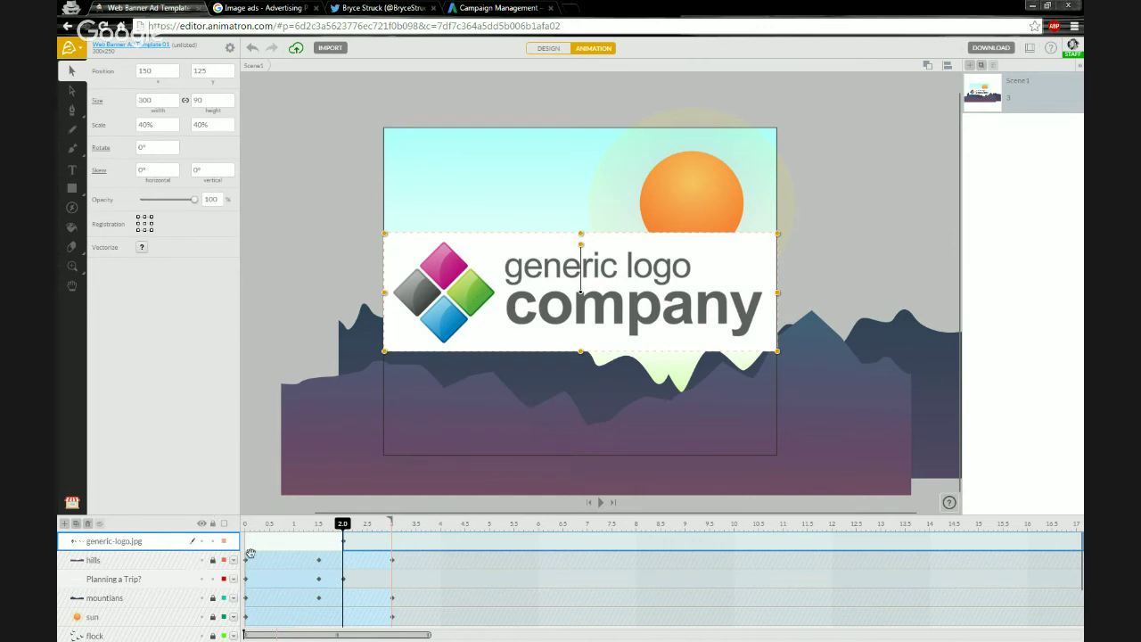
drag(344, 541, 254, 550)
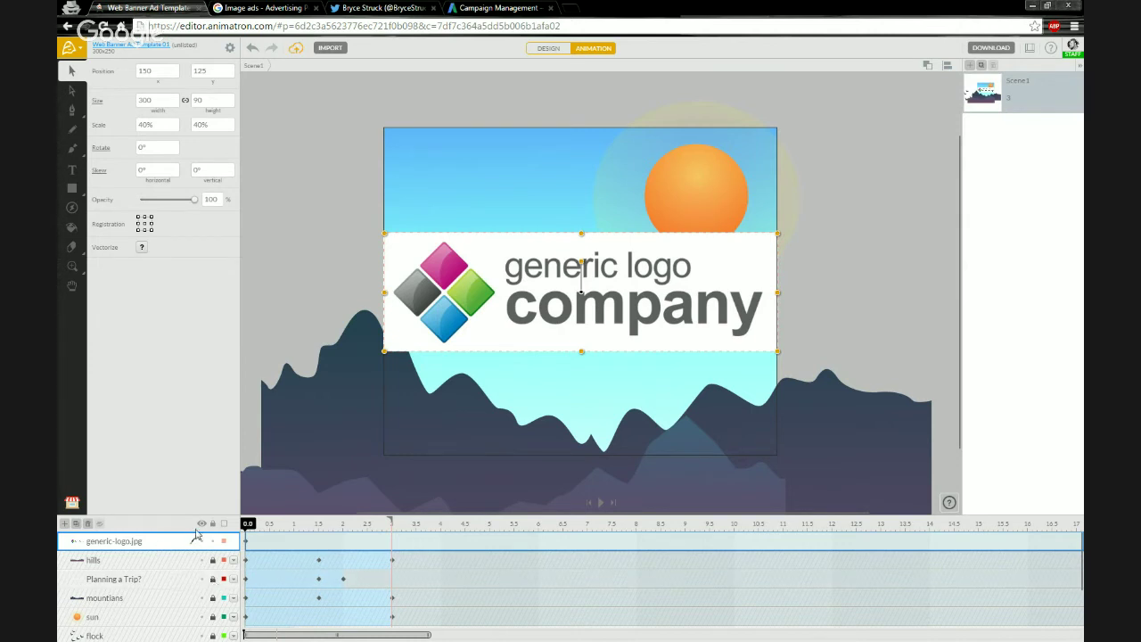
click(202, 525)
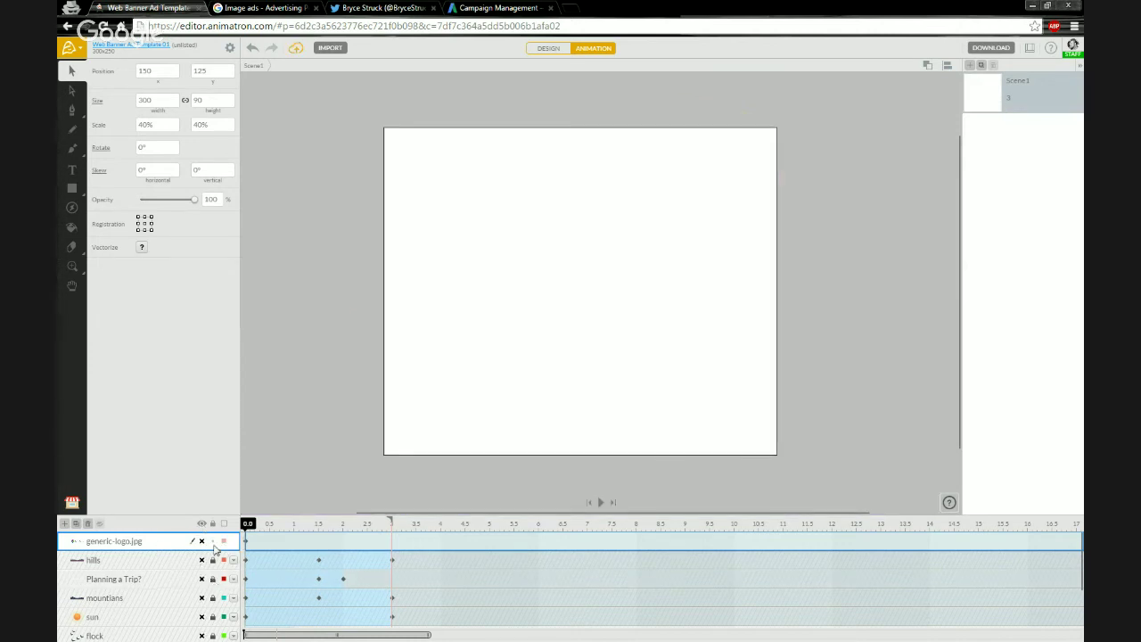
click(202, 541)
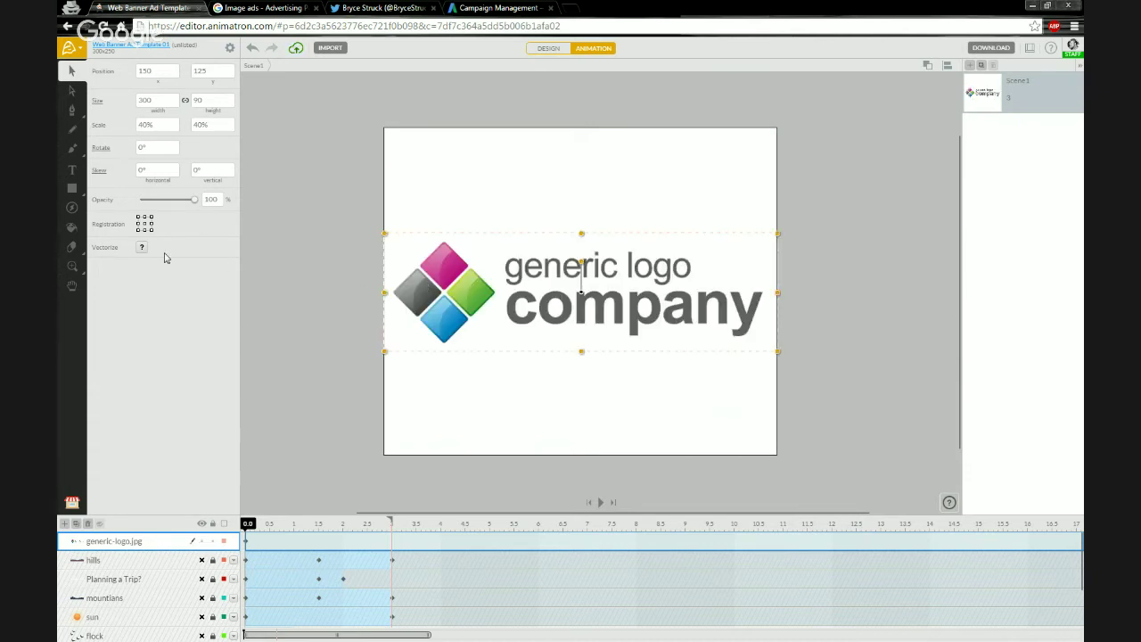
click(141, 247)
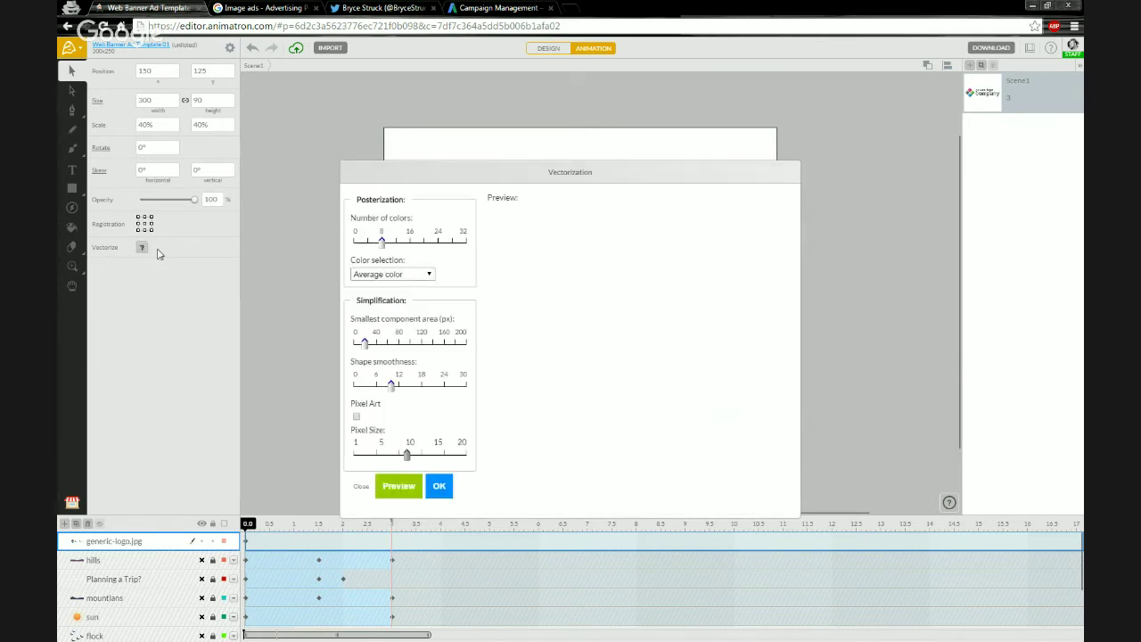
click(361, 486)
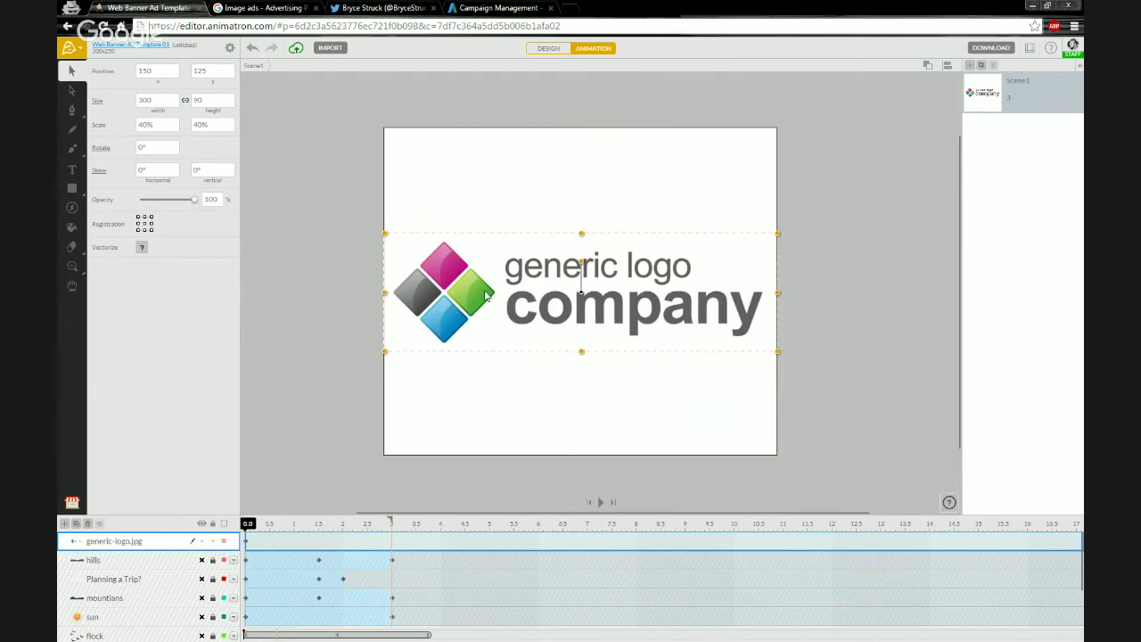
click(141, 249)
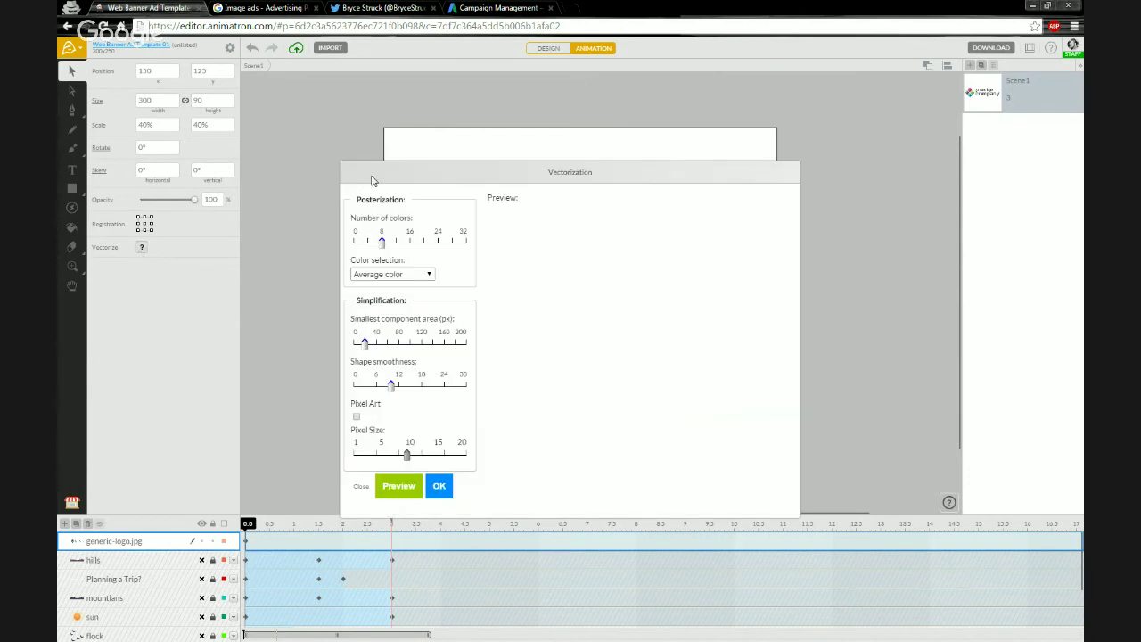
drag(374, 177, 311, 141)
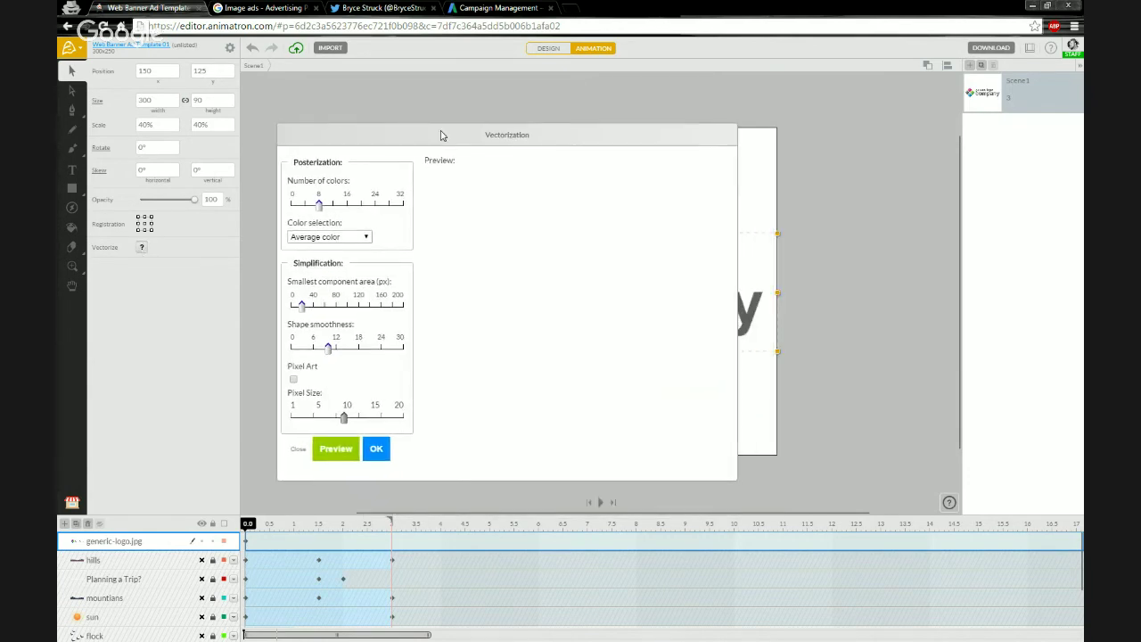
drag(440, 135, 755, 151)
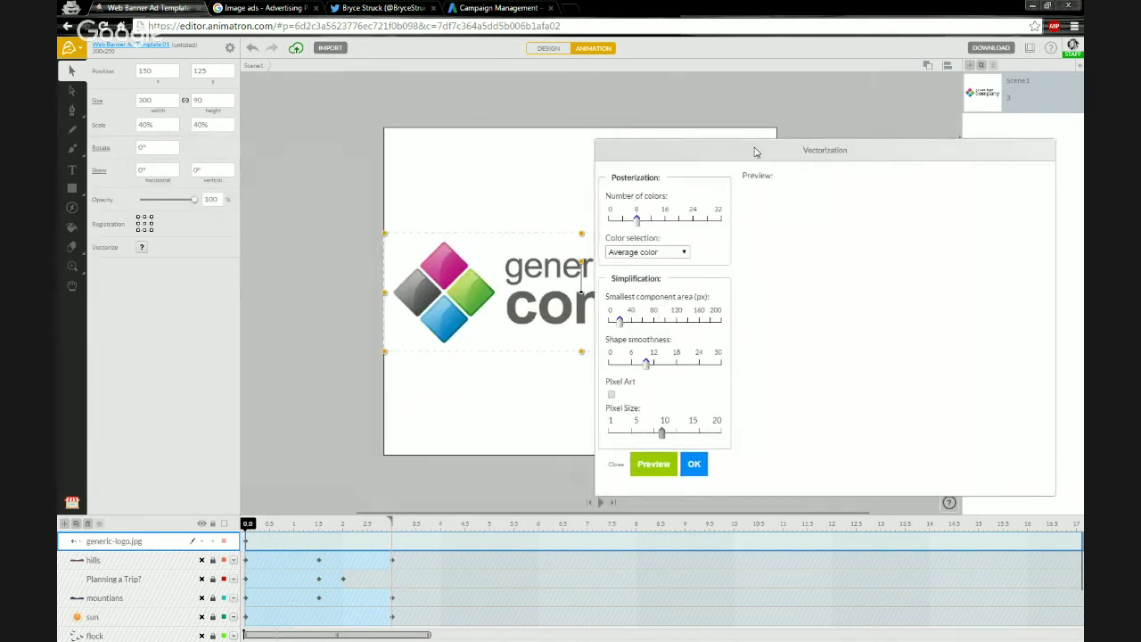
click(380, 211)
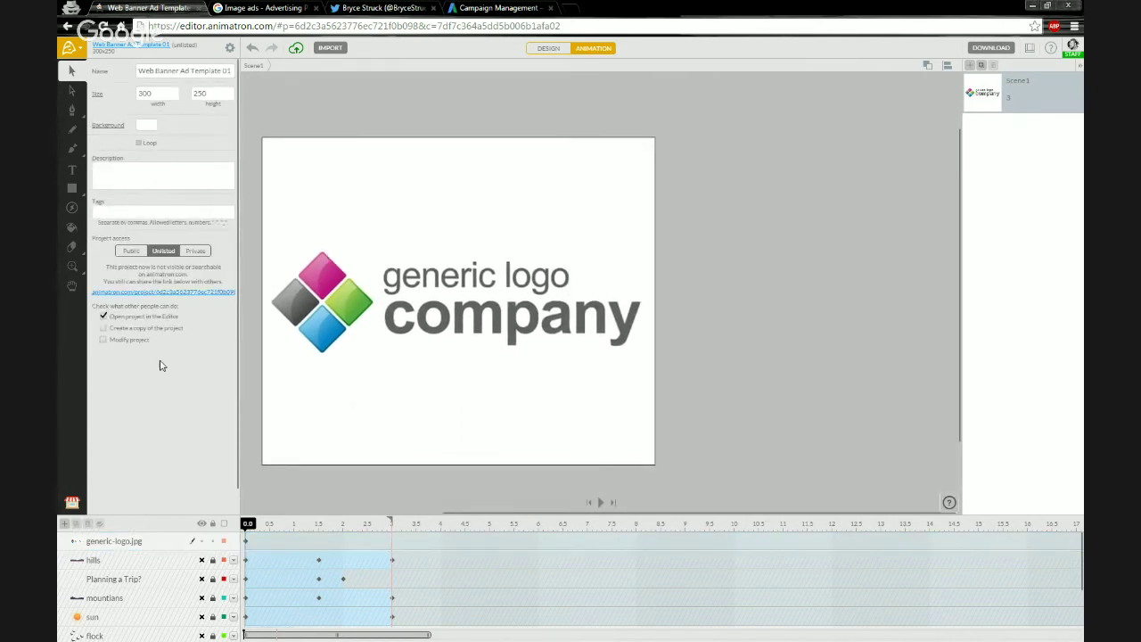
- Preview a vectorization of the generic logo with color selection set to Most frequent color and a slightly lower shape smoothness
click(347, 314)
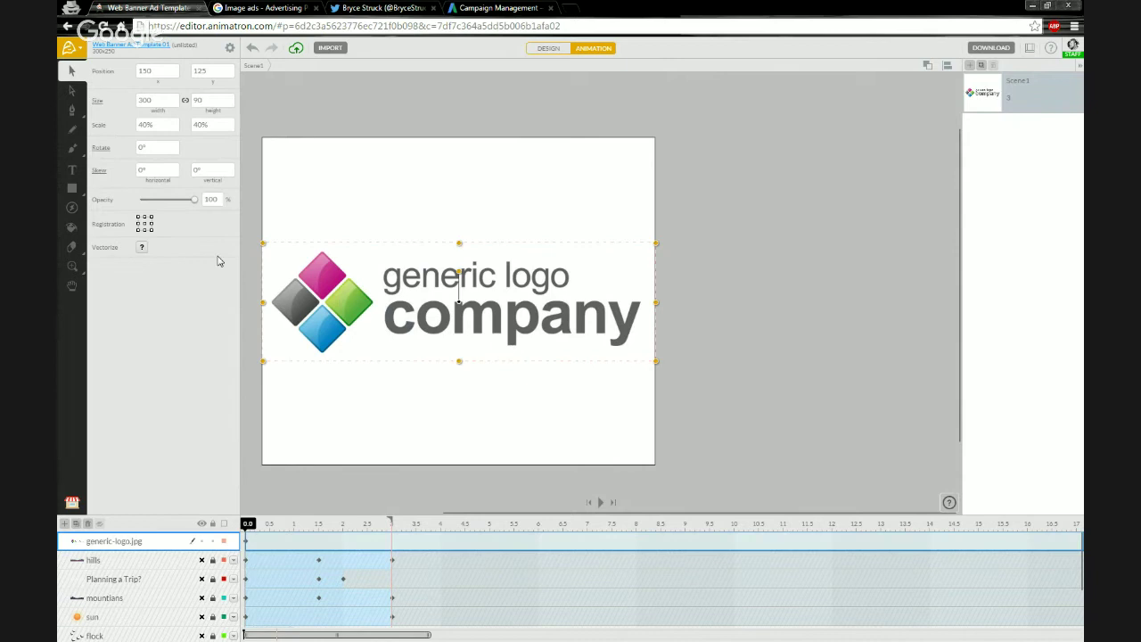
click(146, 251)
drag(496, 173, 760, 147)
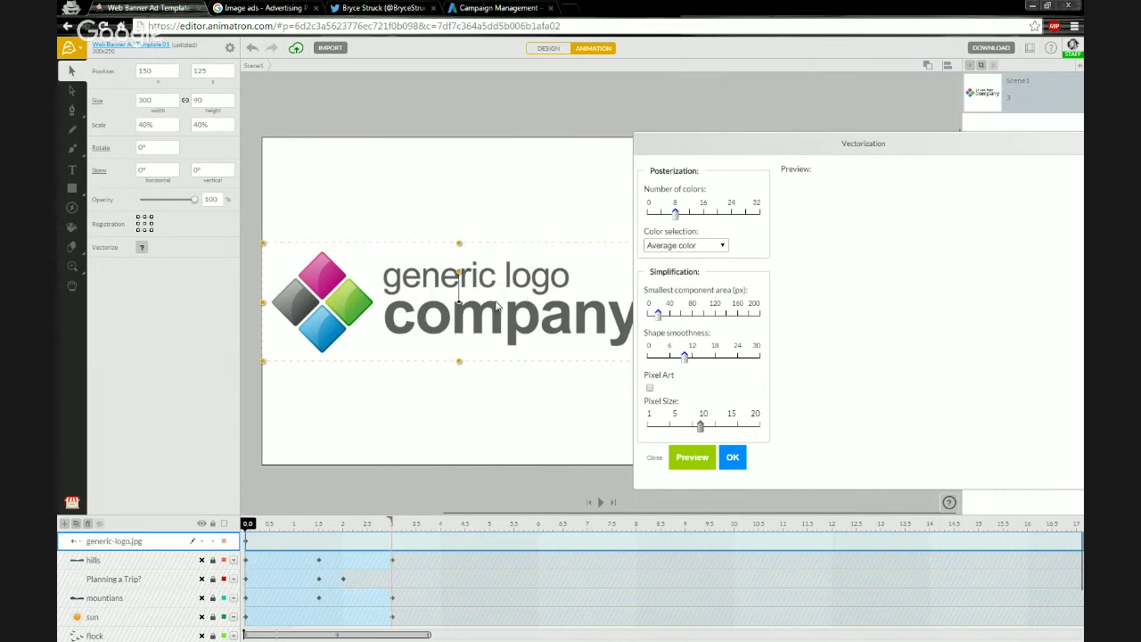
click(704, 247)
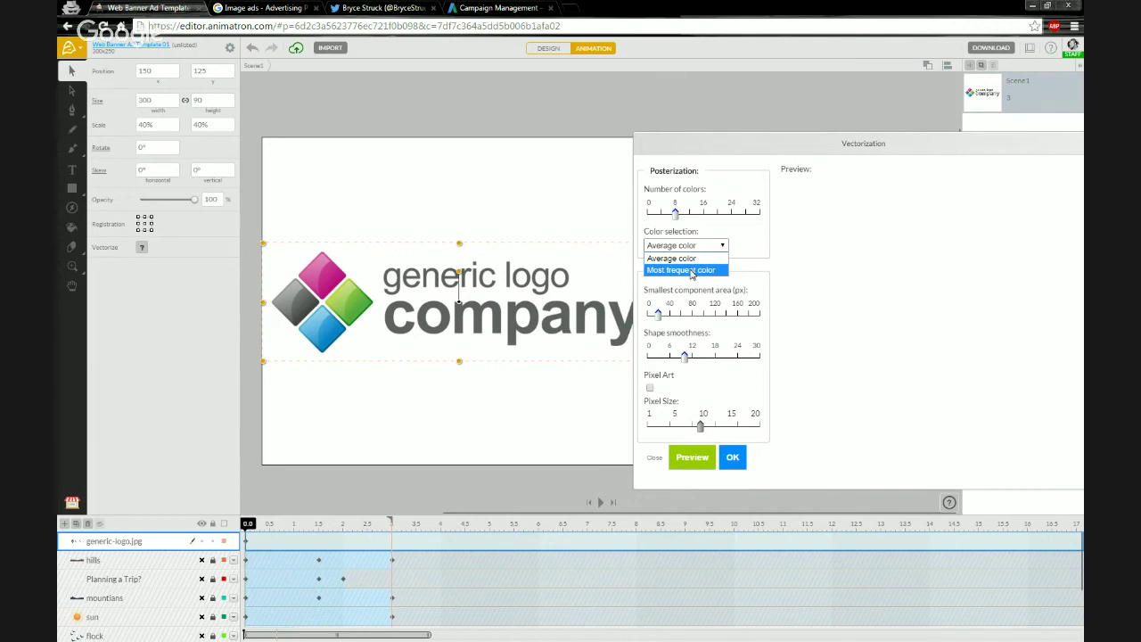
click(691, 270)
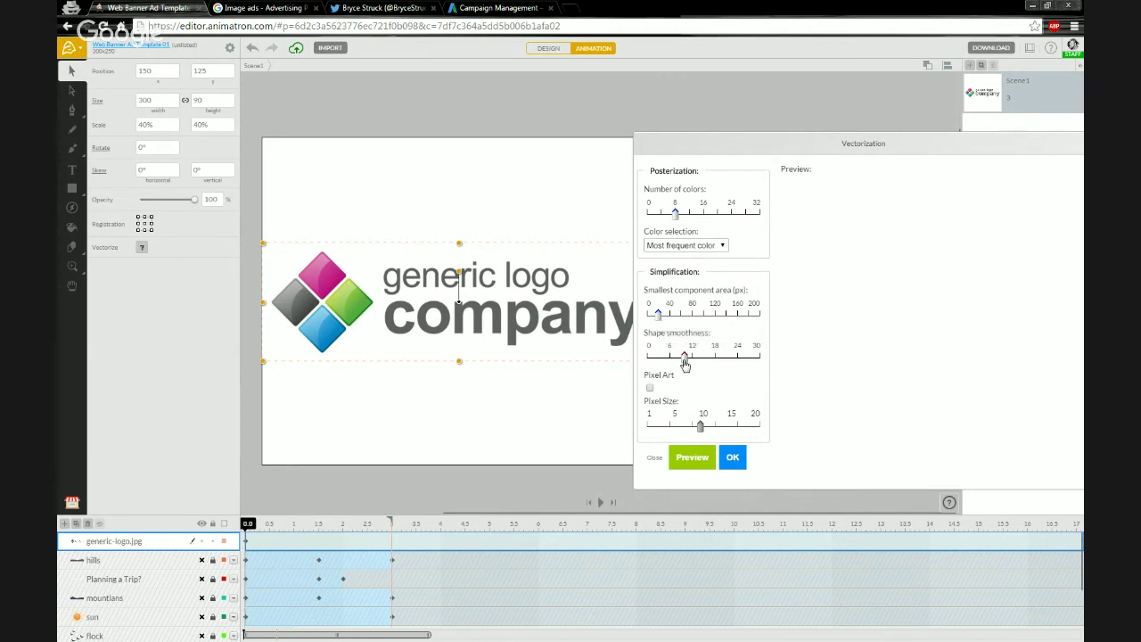
mouse_move(684, 364)
mouse_down()
mouse_move(672, 365)
mouse_move(683, 366)
mouse_up()
click(694, 459)
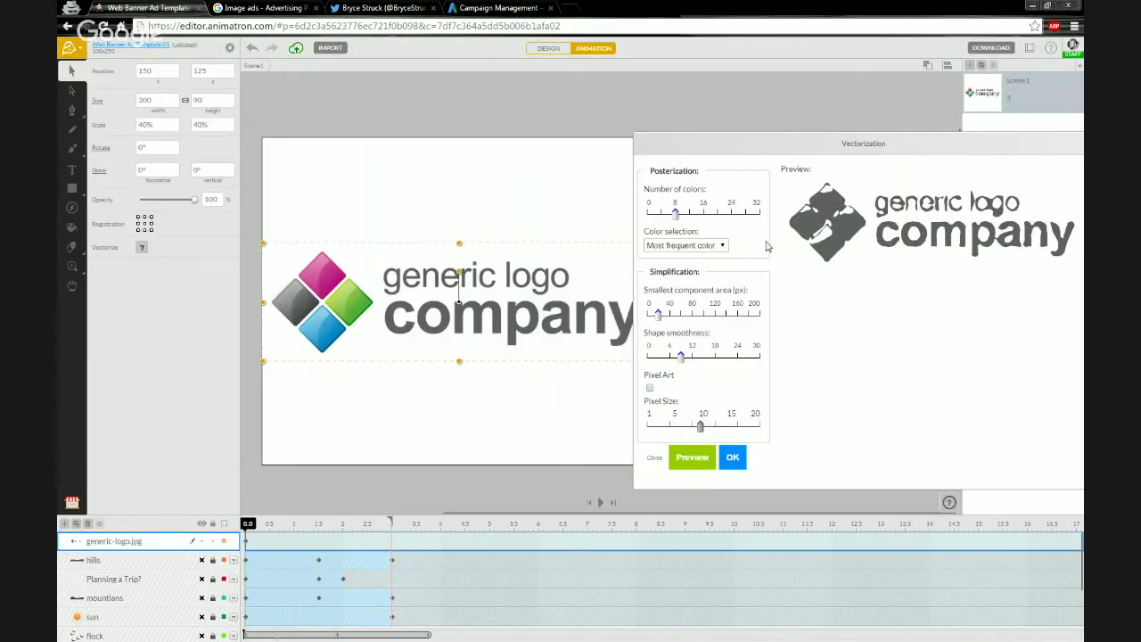
- Preview the logo's vectorization using average color selection and 16 colors
drag(776, 145, 604, 139)
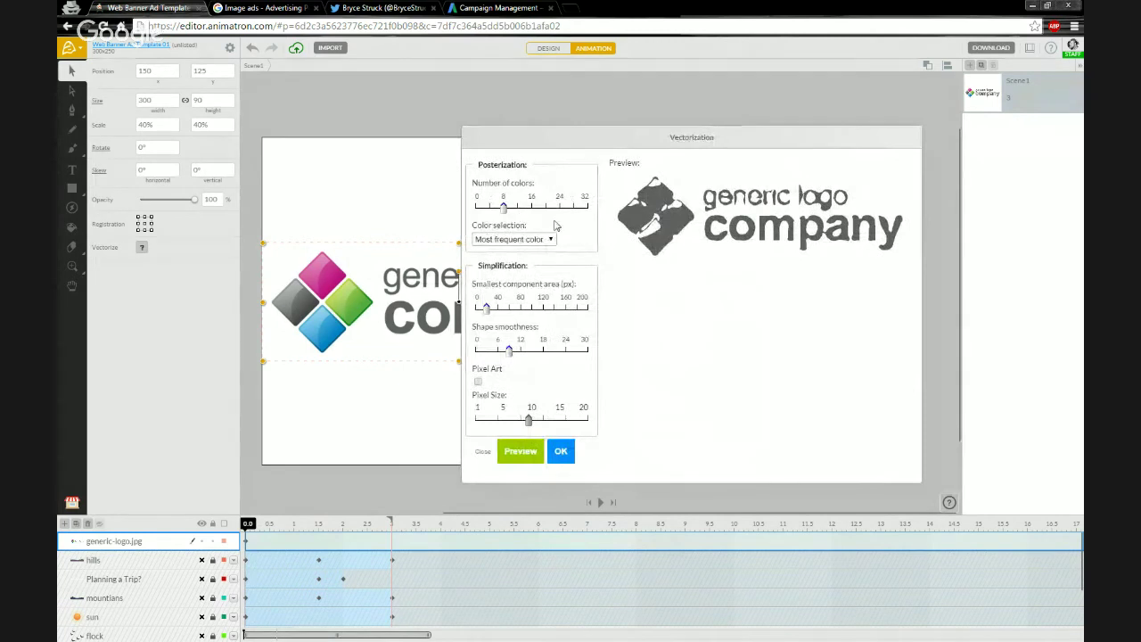
click(522, 239)
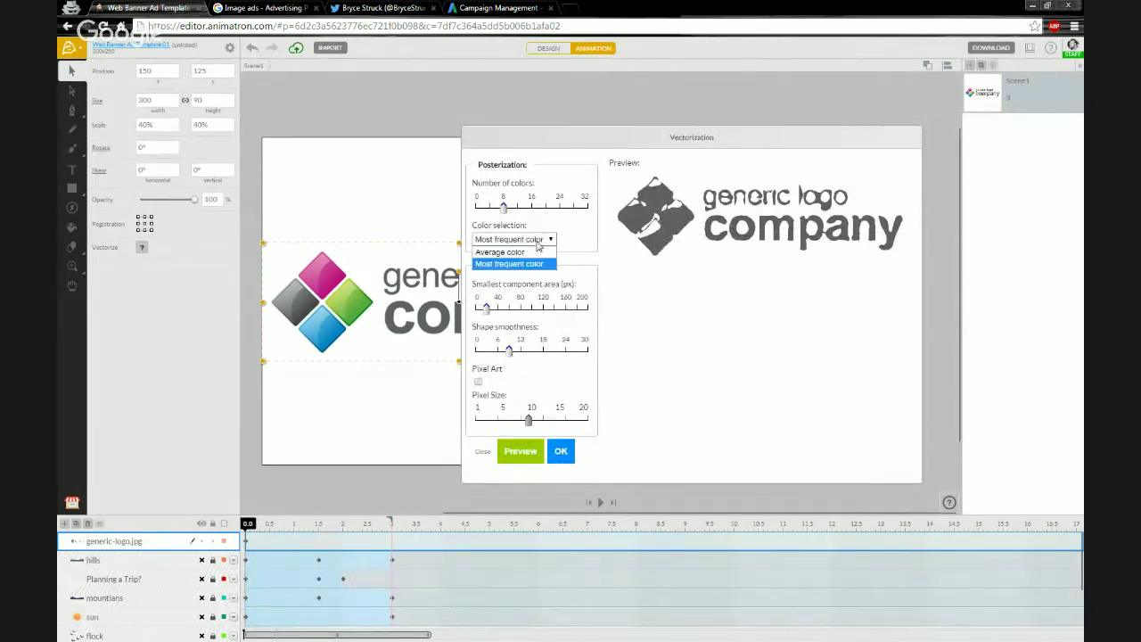
click(517, 254)
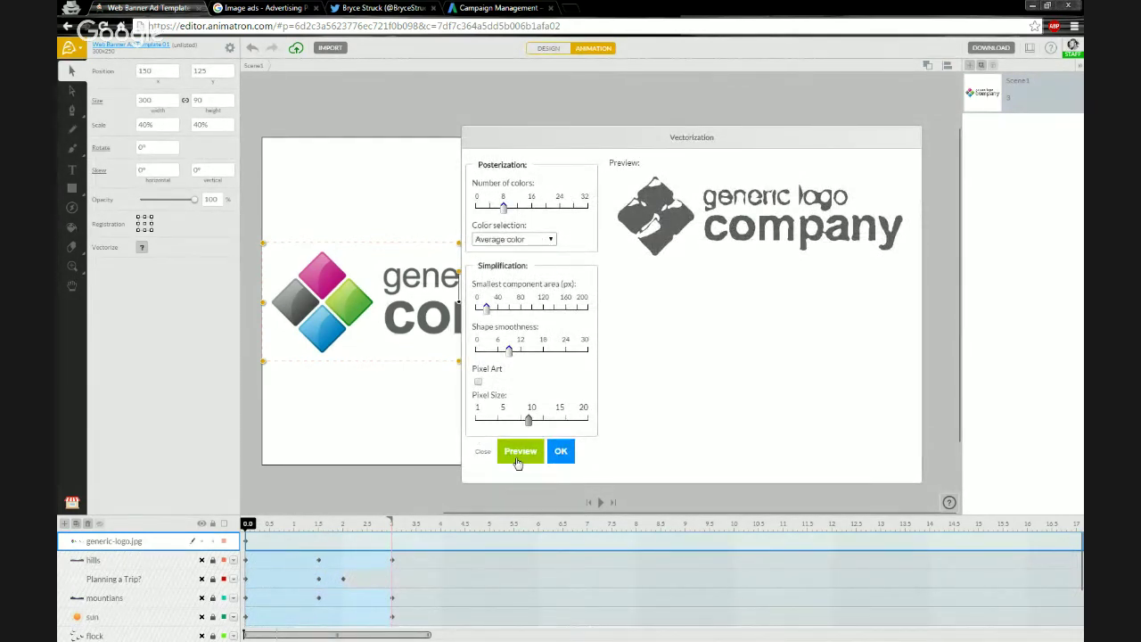
click(518, 452)
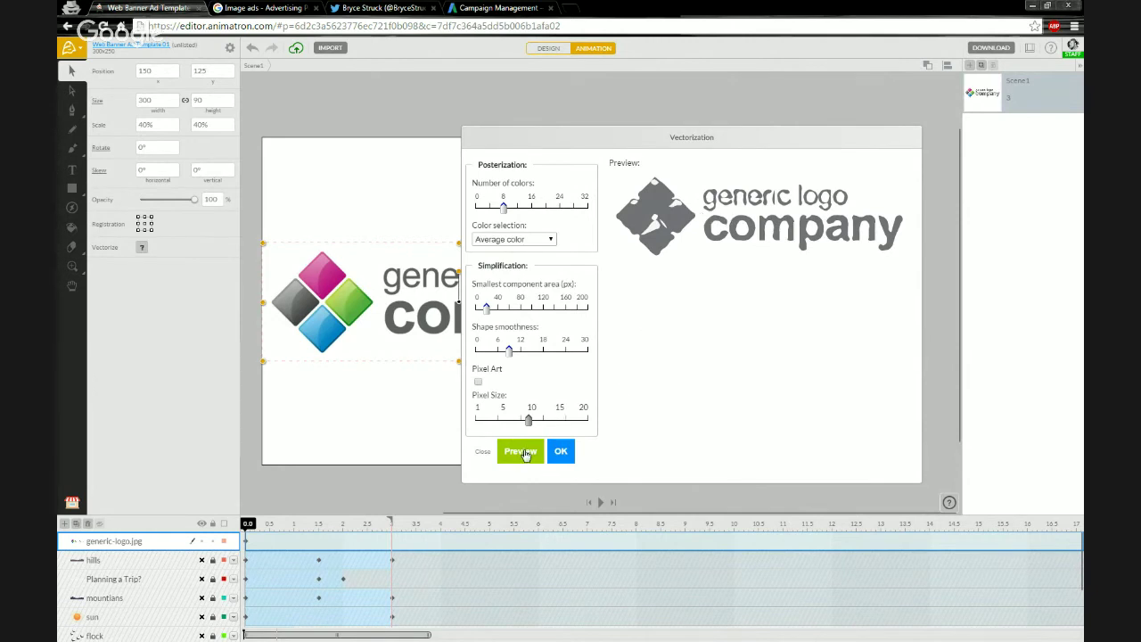
drag(504, 210, 532, 210)
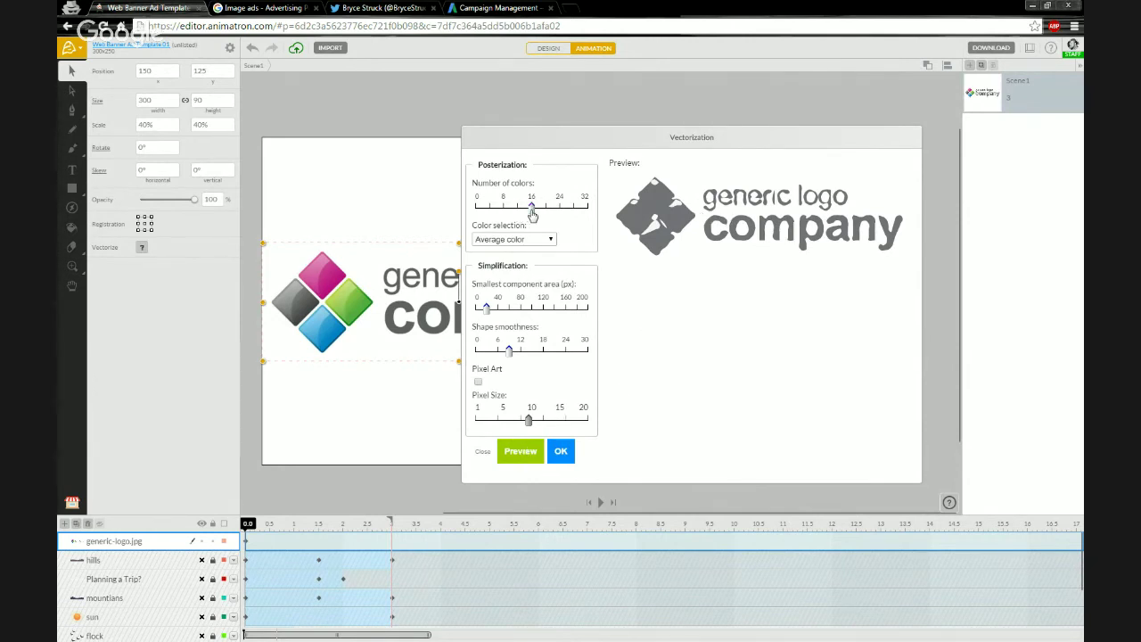
click(523, 453)
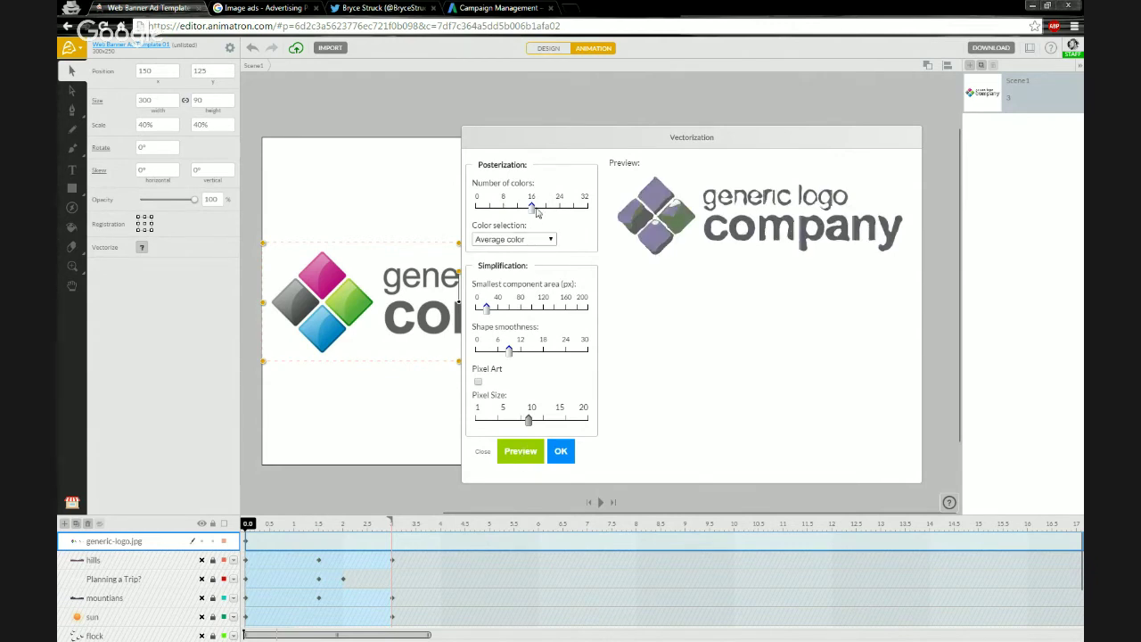
- Preview the vectorization with 32 colors, smallest component area 0 px and shape smoothness 12, and close it without applying
drag(533, 211, 599, 213)
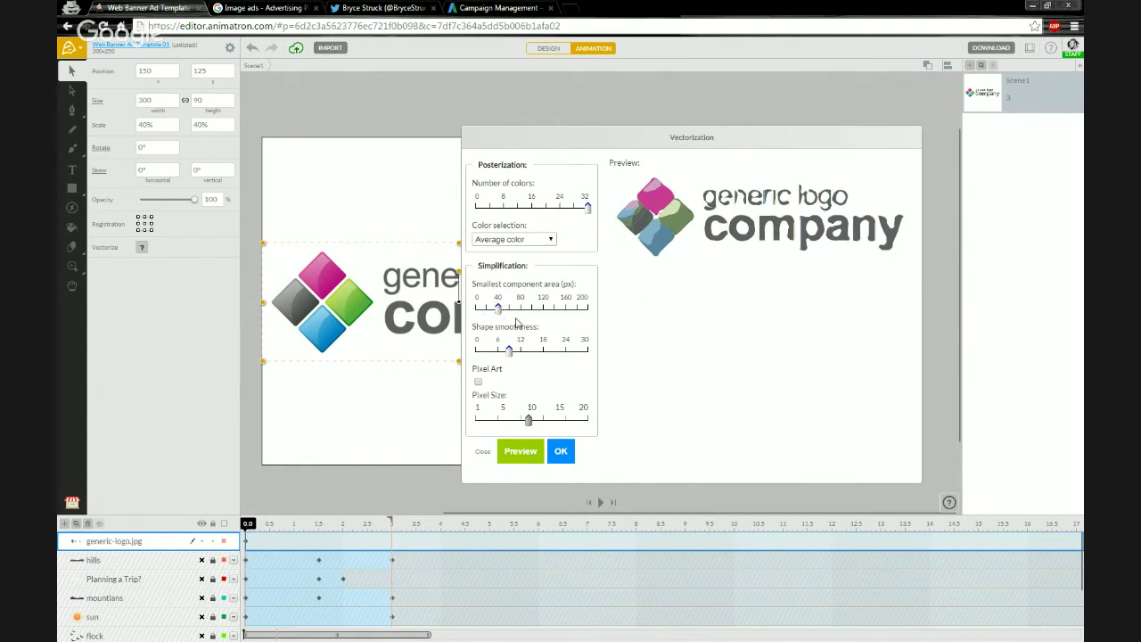
drag(489, 310, 478, 311)
drag(510, 348, 520, 351)
click(523, 452)
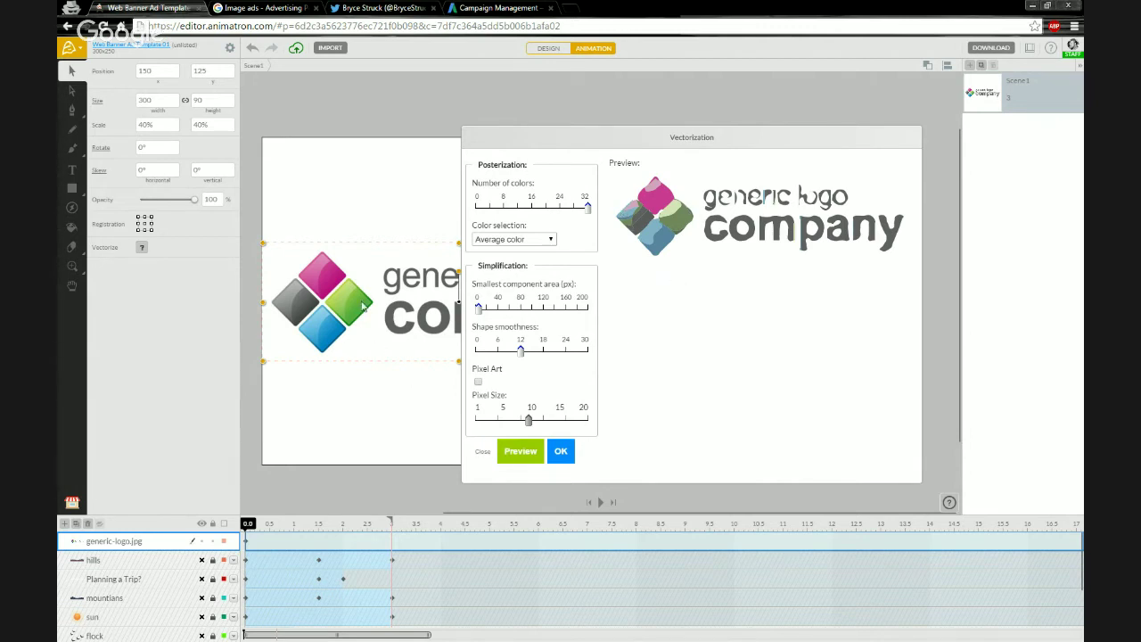
click(482, 451)
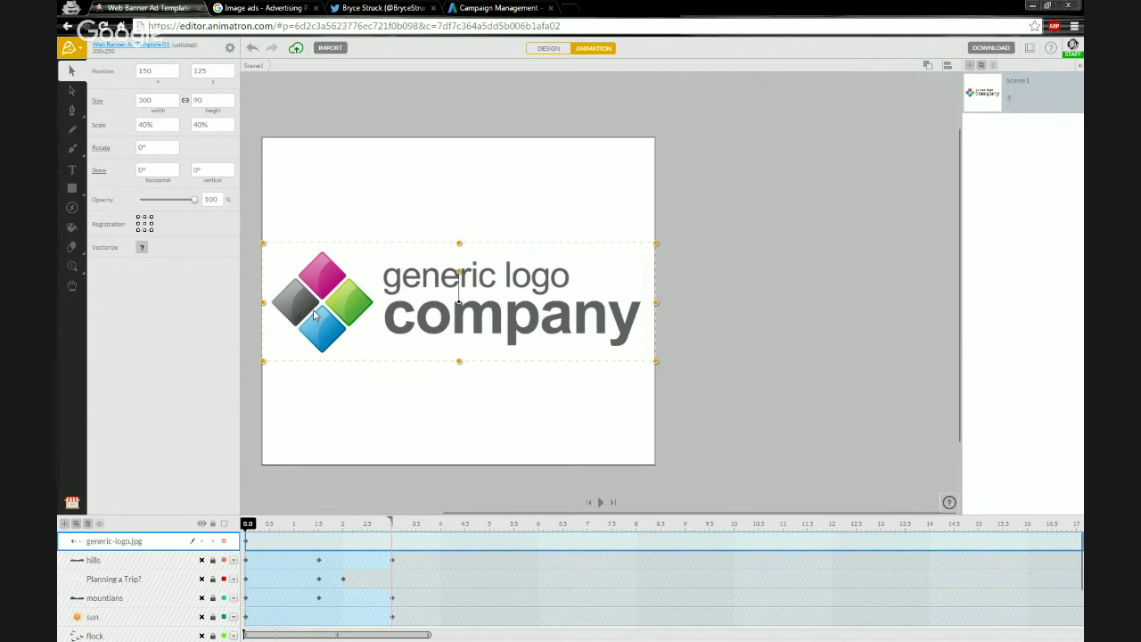
- Scale the generic-logo.jpg image on the banner to 100% and deselect it
drag(333, 229, 437, 227)
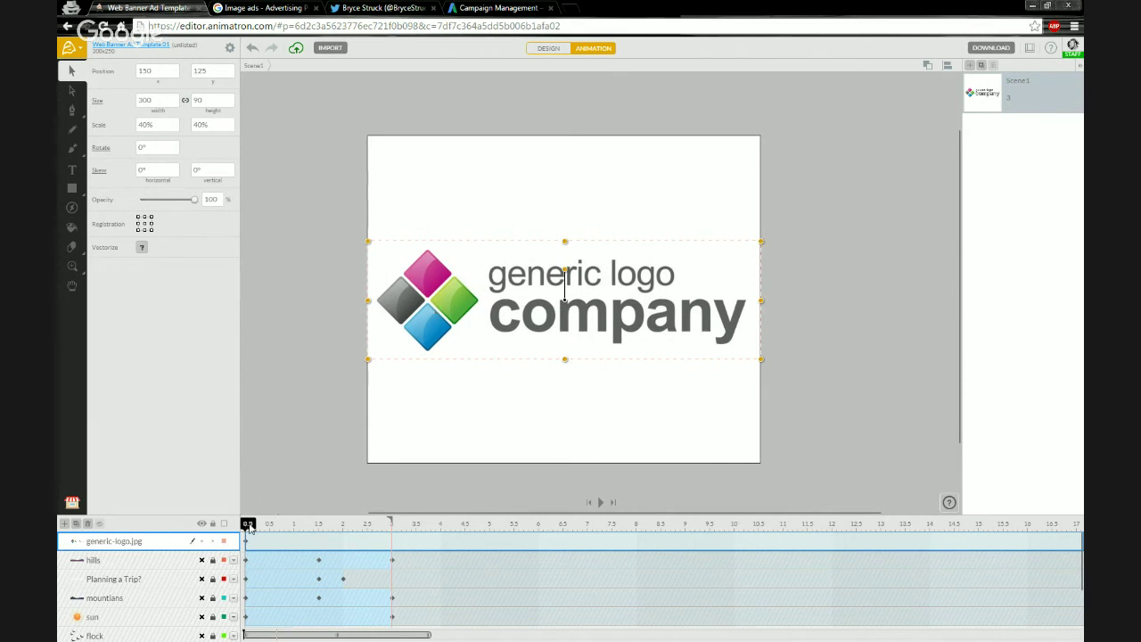
mouse_move(247, 526)
mouse_down()
mouse_move(260, 526)
mouse_move(247, 526)
mouse_up()
scroll(453, 385, down, 2)
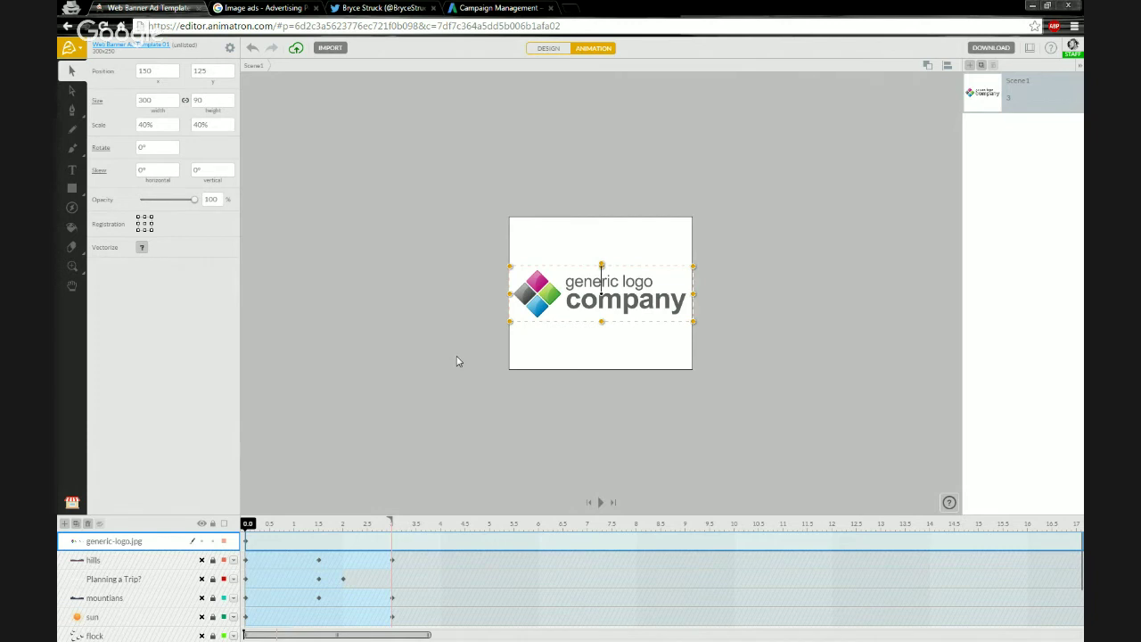
click(458, 362)
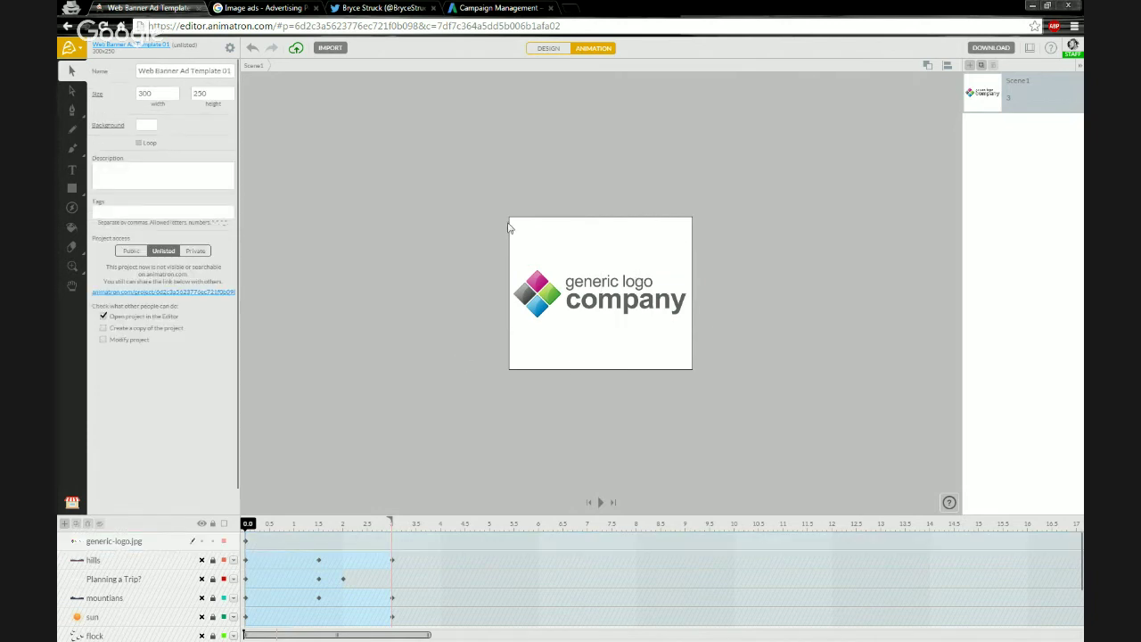
click(541, 307)
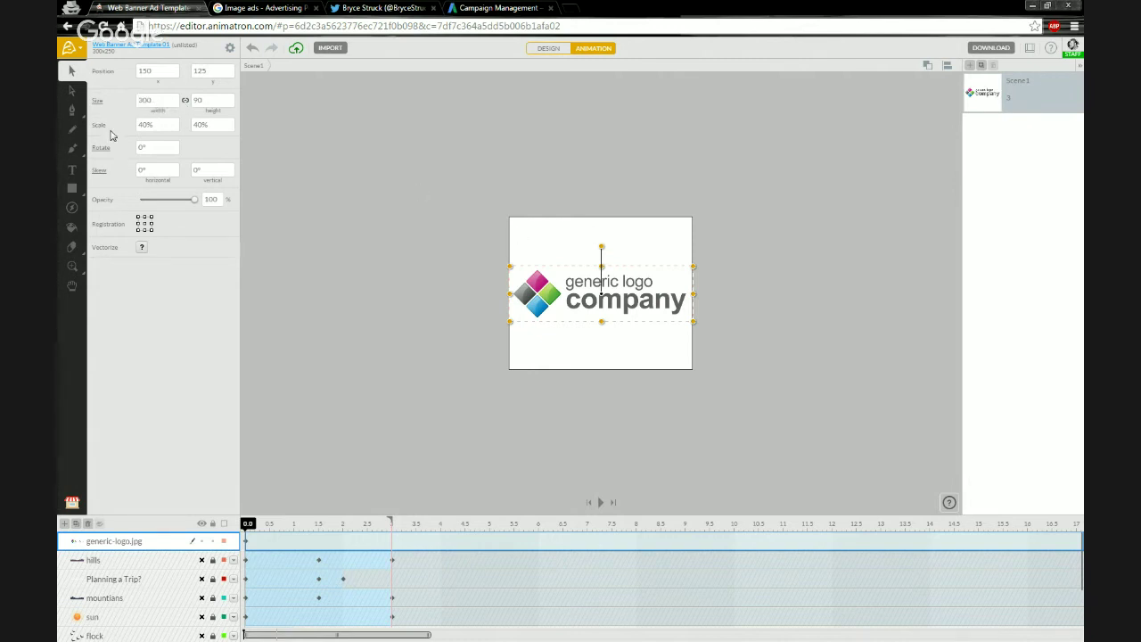
click(164, 129)
text(100)
key(Return)
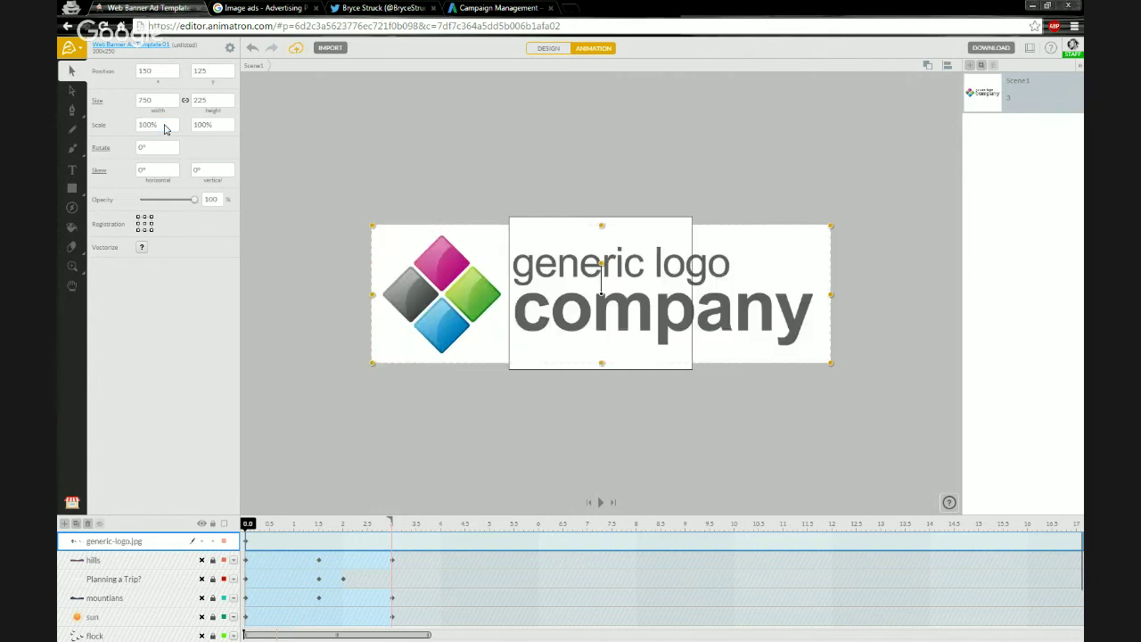
click(272, 199)
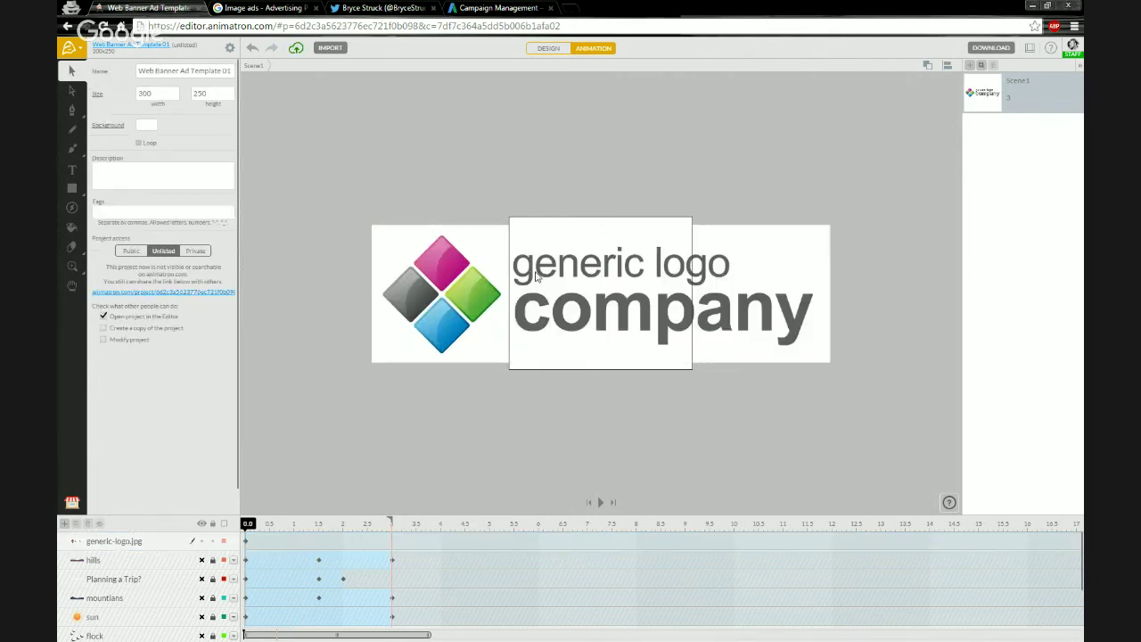
- Undo the logo's scale change and reselect the logo on the banner
click(437, 307)
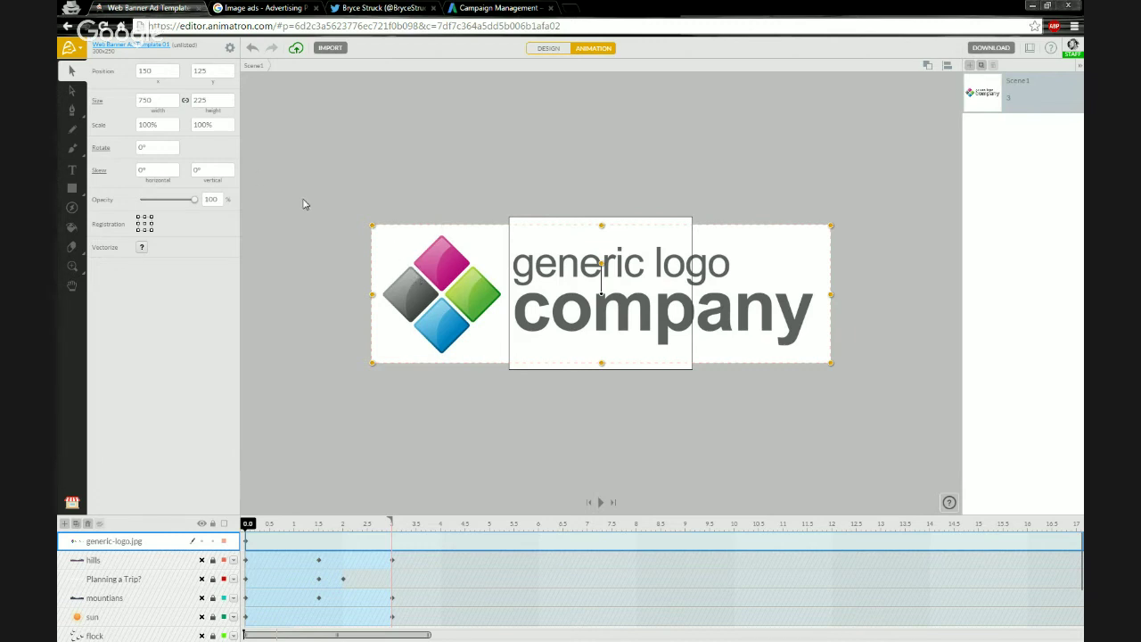
key(ctrl+z)
click(393, 303)
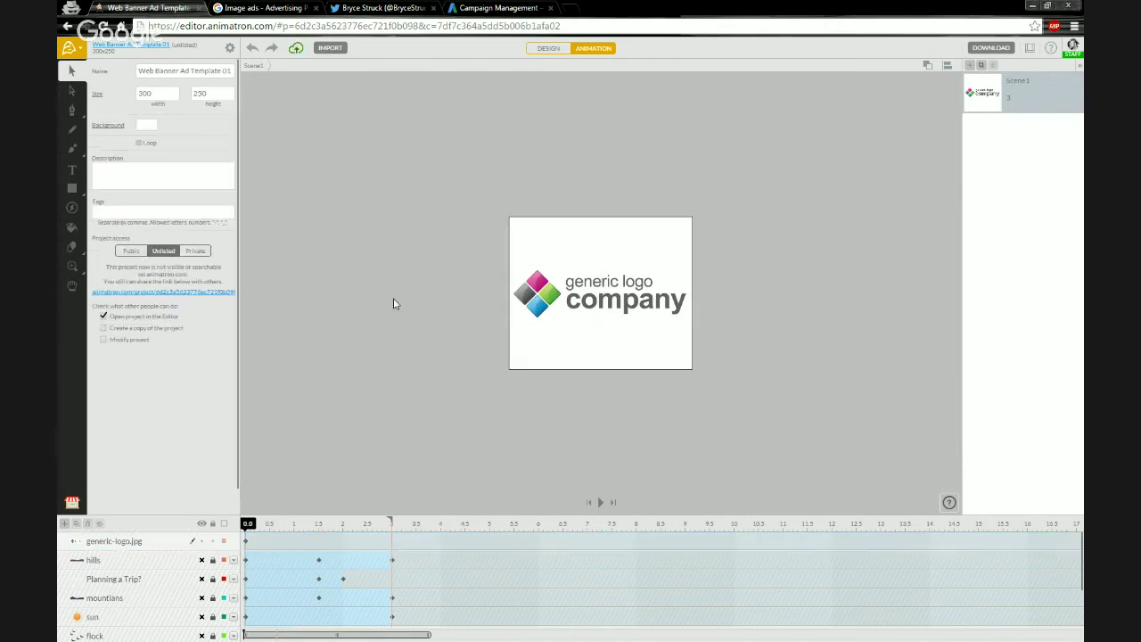
click(537, 301)
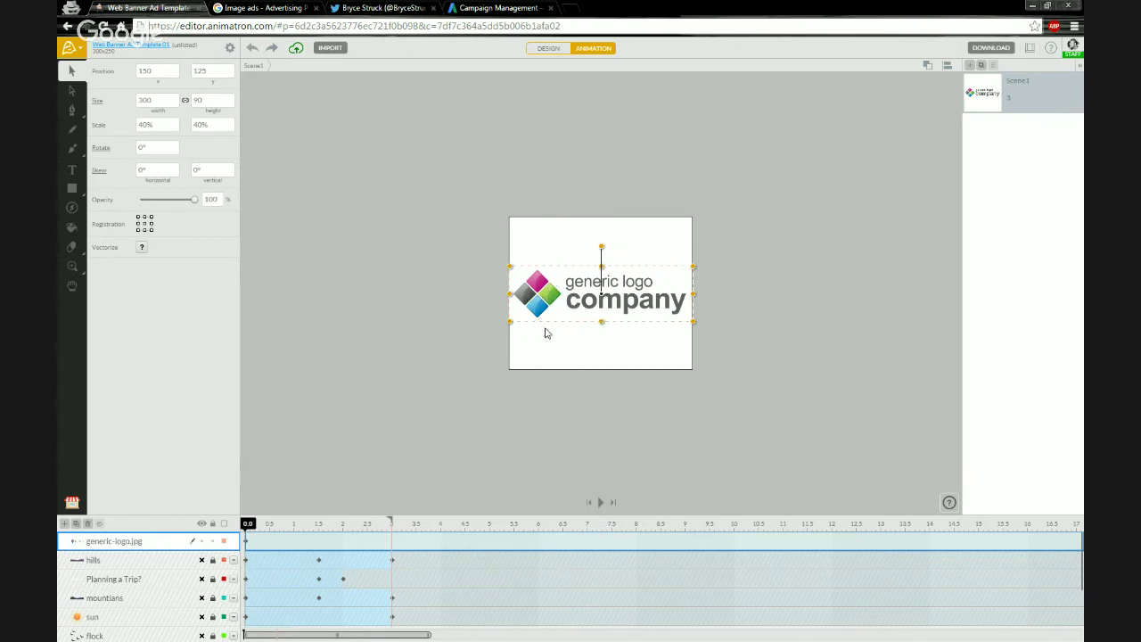
click(477, 343)
click(544, 299)
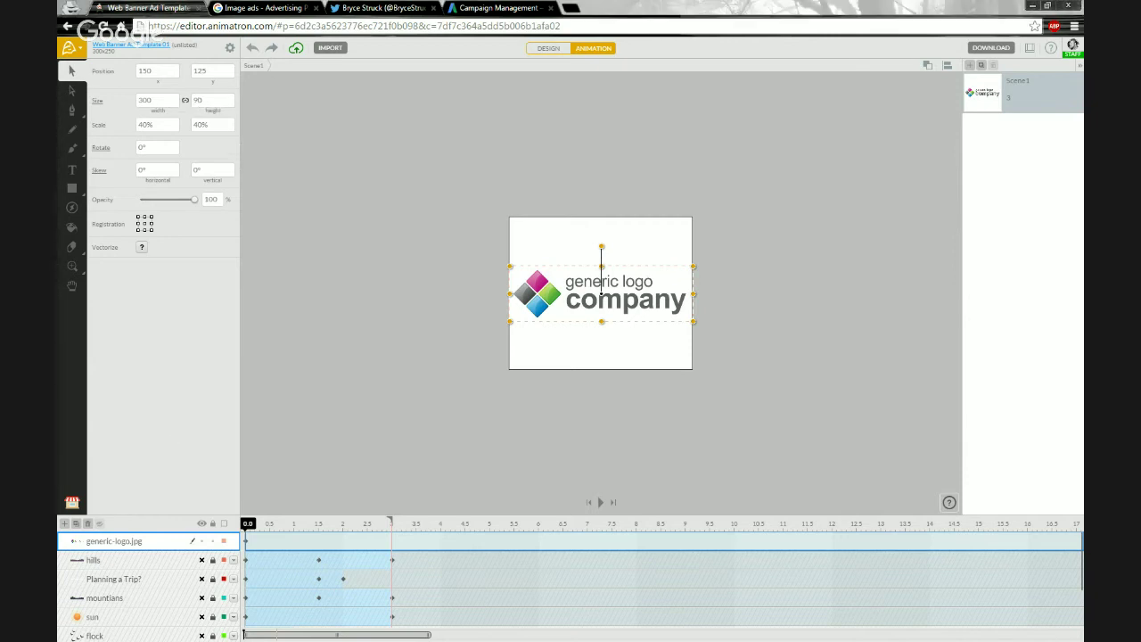
- Switch to Photoshop and open the generic-logo image from the Images folder
key(alt+Tab)
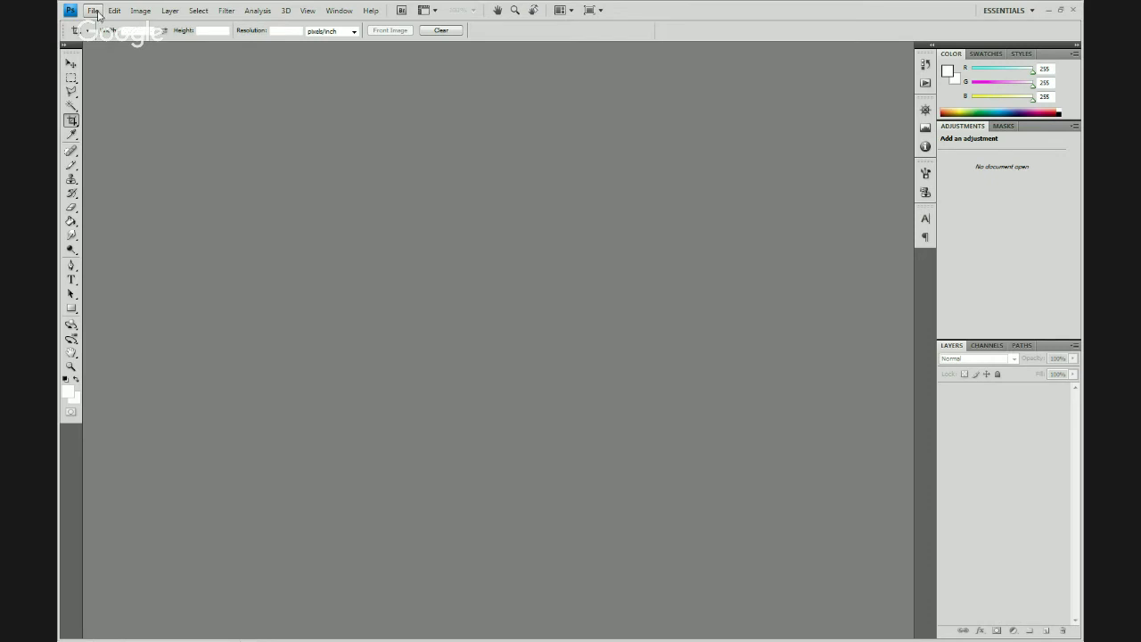
click(97, 14)
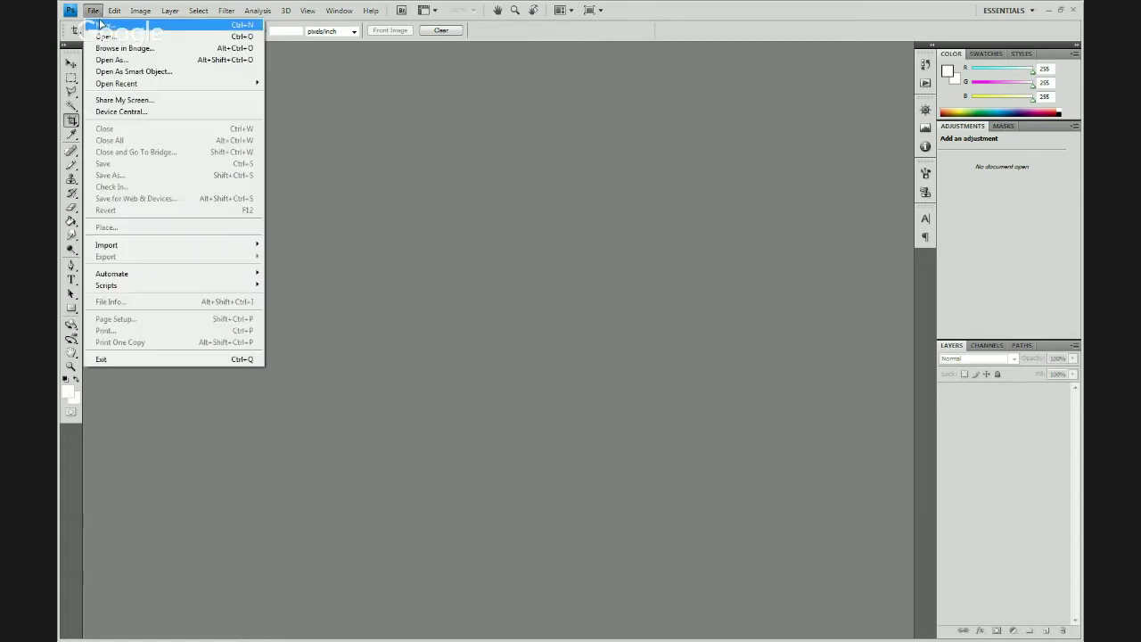
click(102, 40)
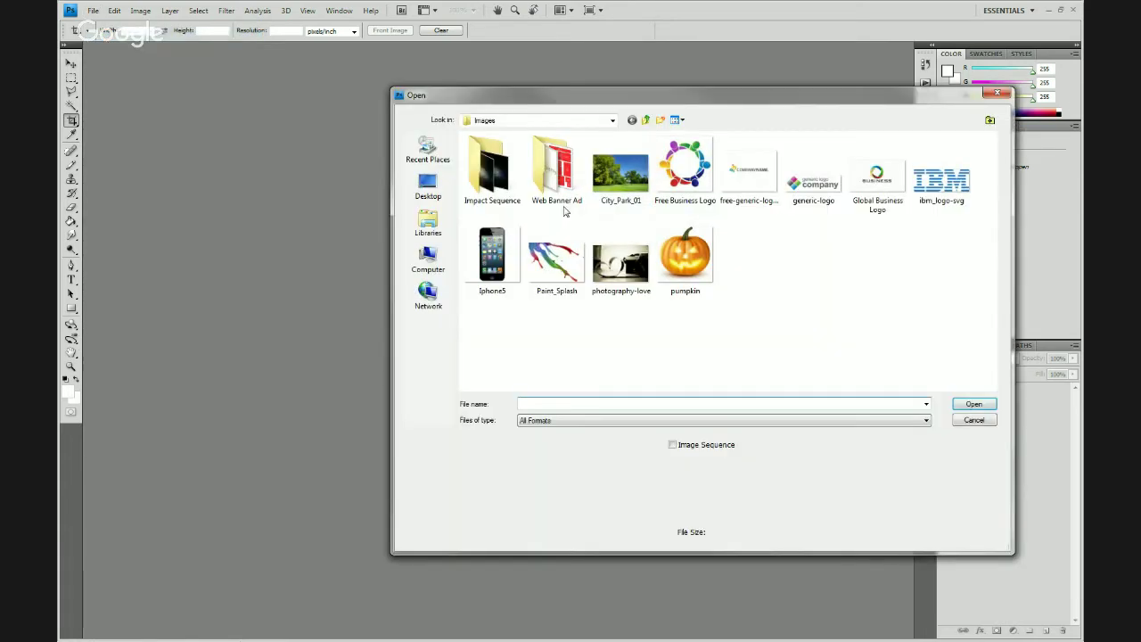
double_click(811, 189)
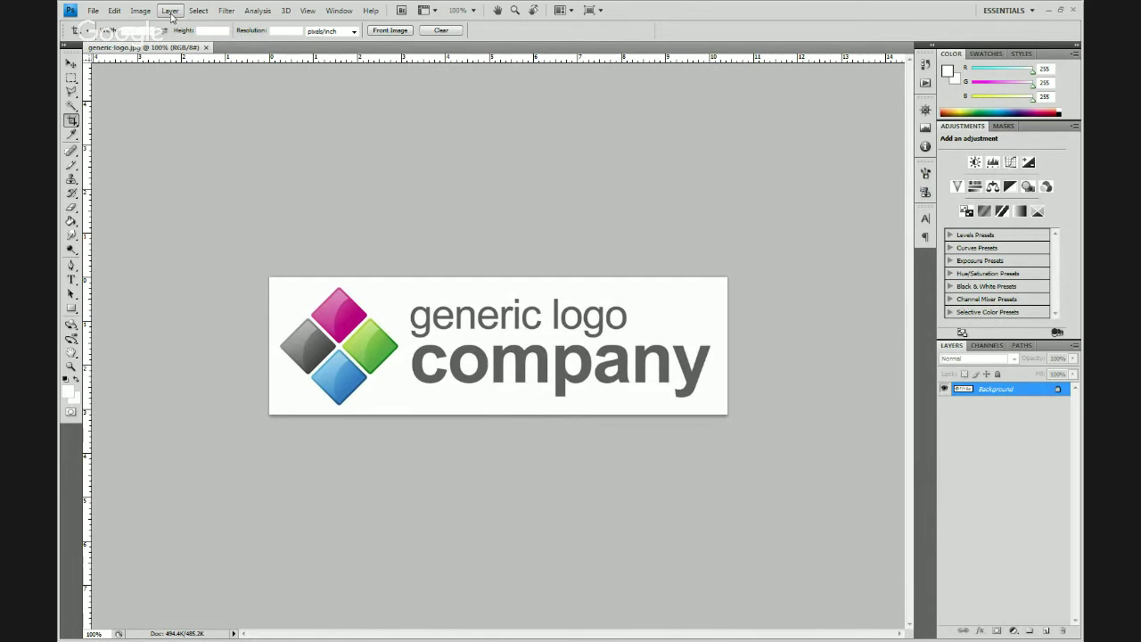
- Resize the logo image to 40 percent of its width and height with proportions constrained
click(141, 11)
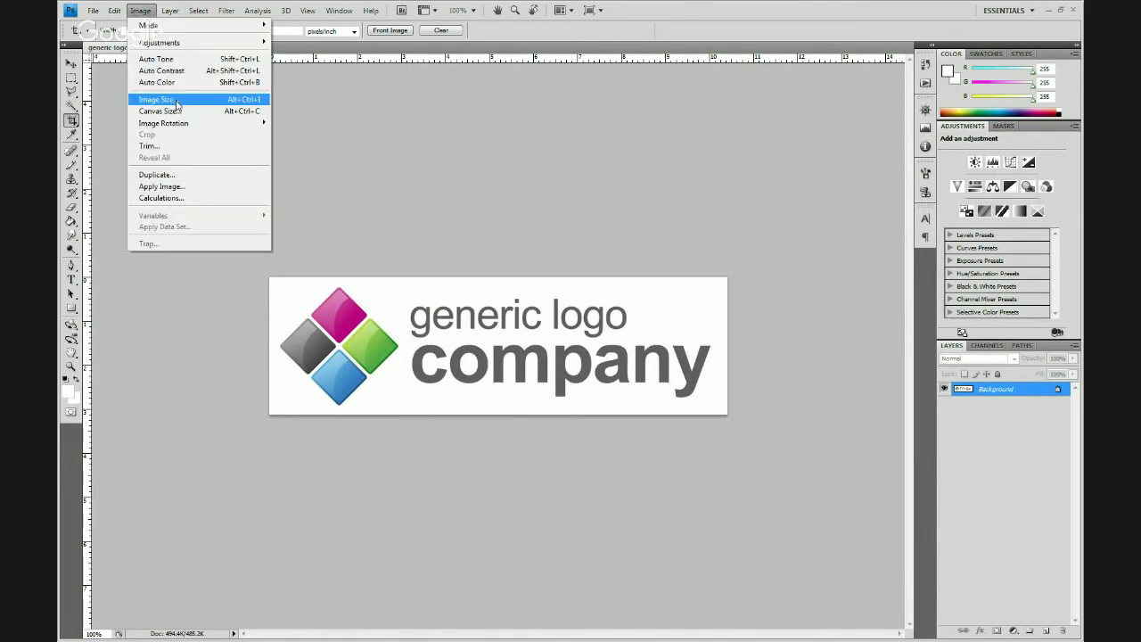
click(177, 112)
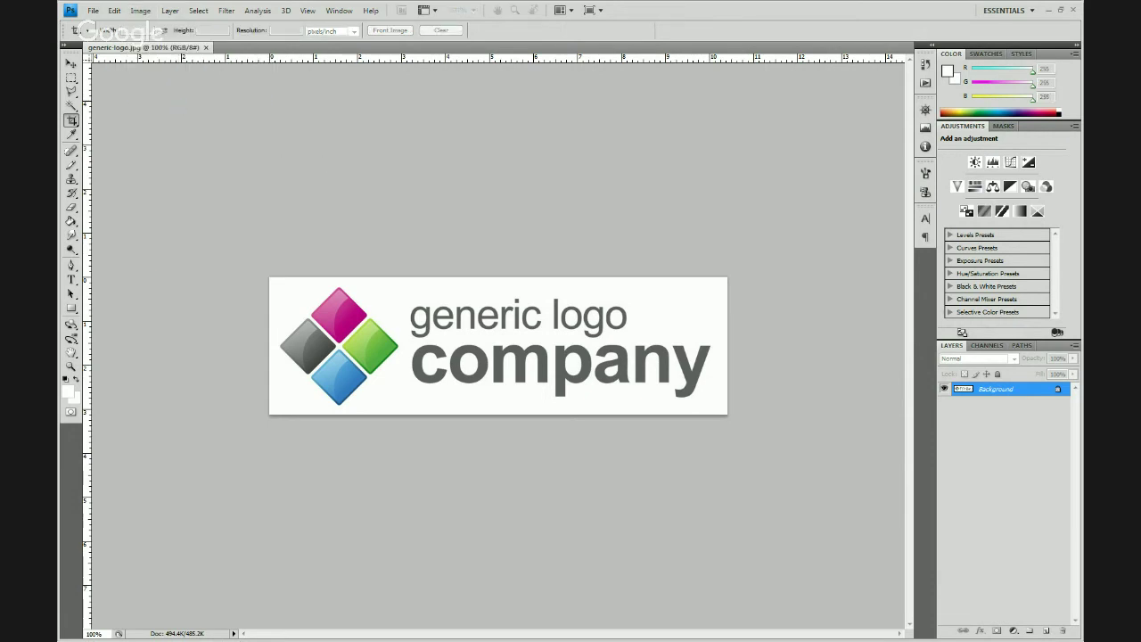
drag(385, 79, 612, 81)
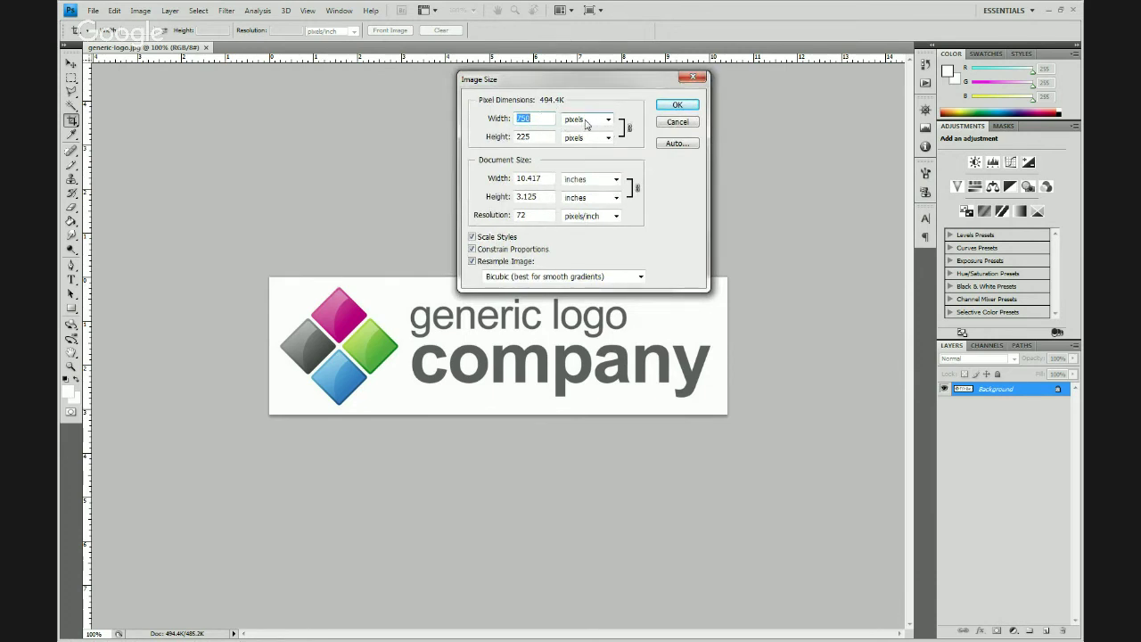
click(586, 122)
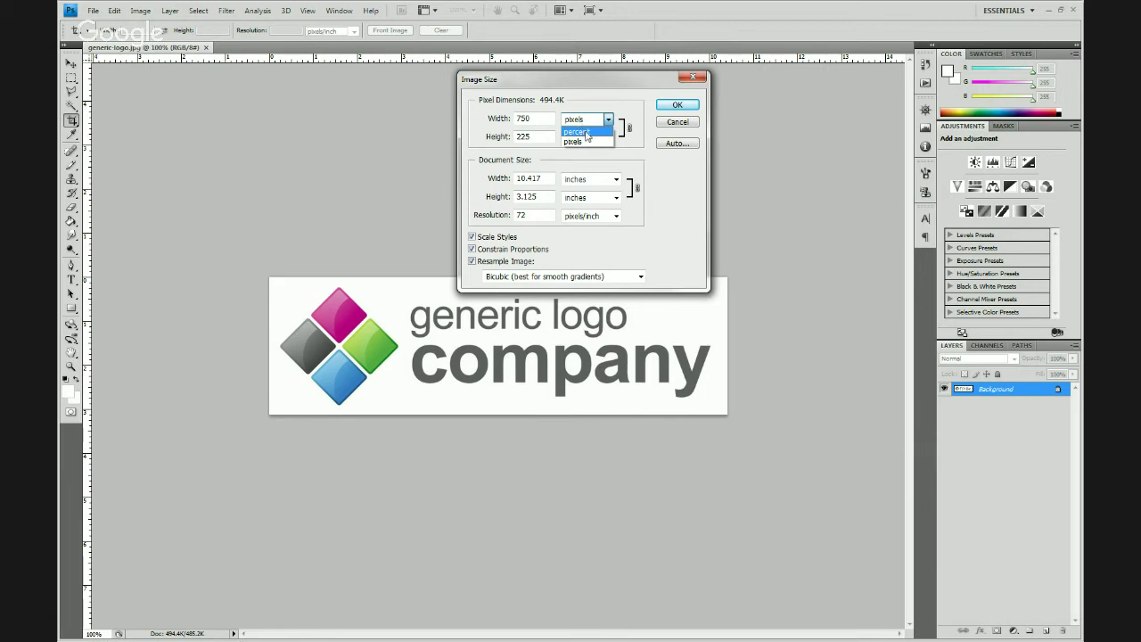
click(577, 132)
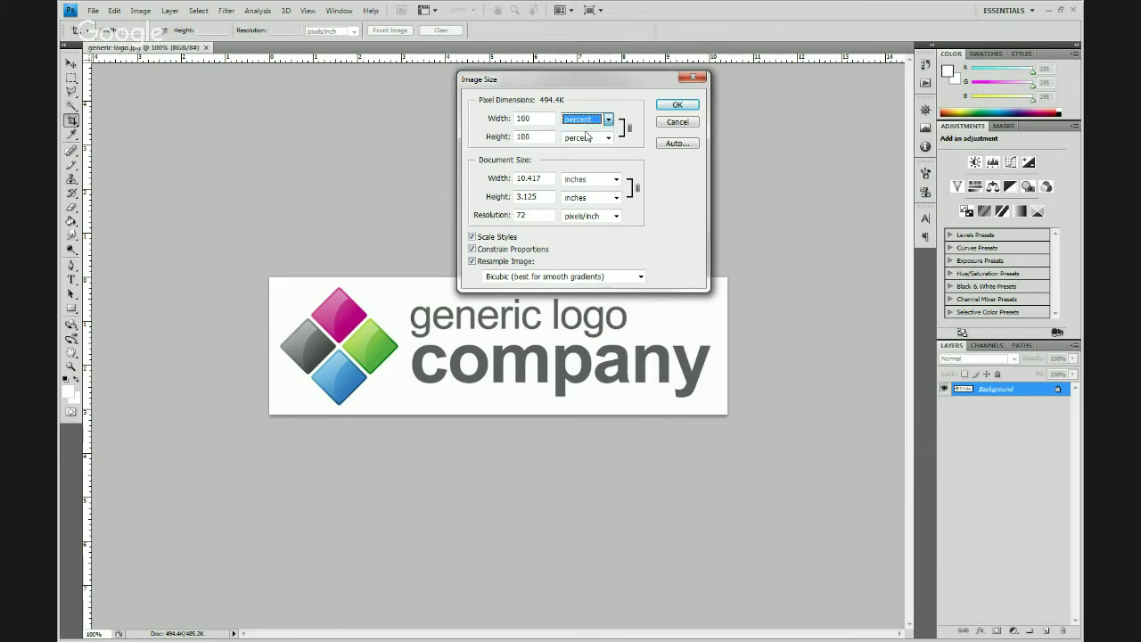
double_click(540, 118)
key(BackSpace)
key(ctrl+z)
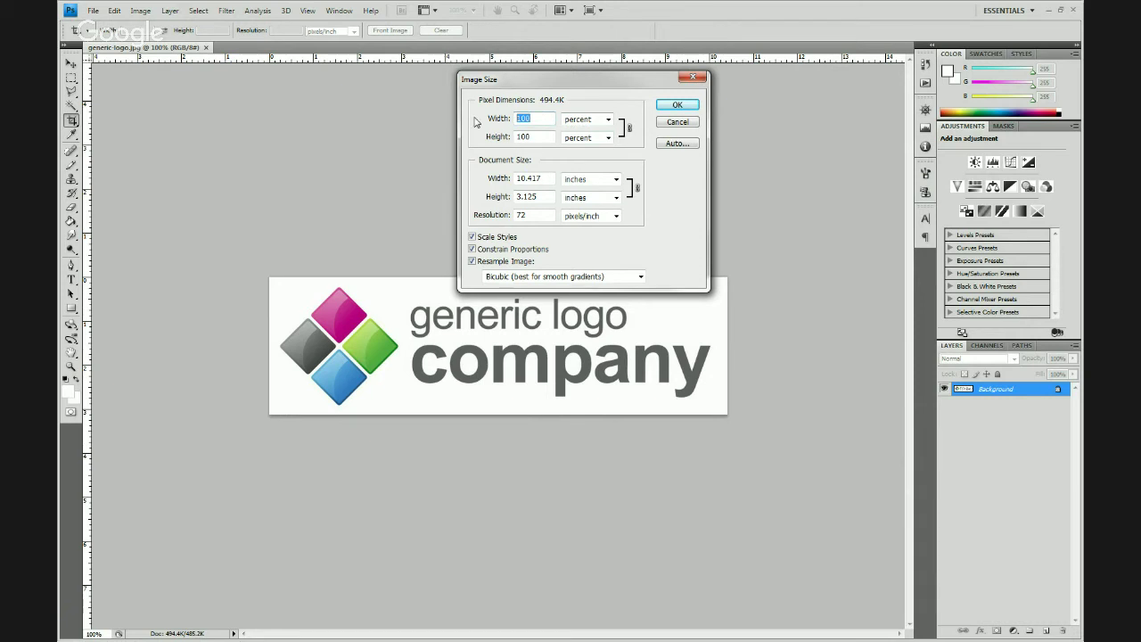
text(40)
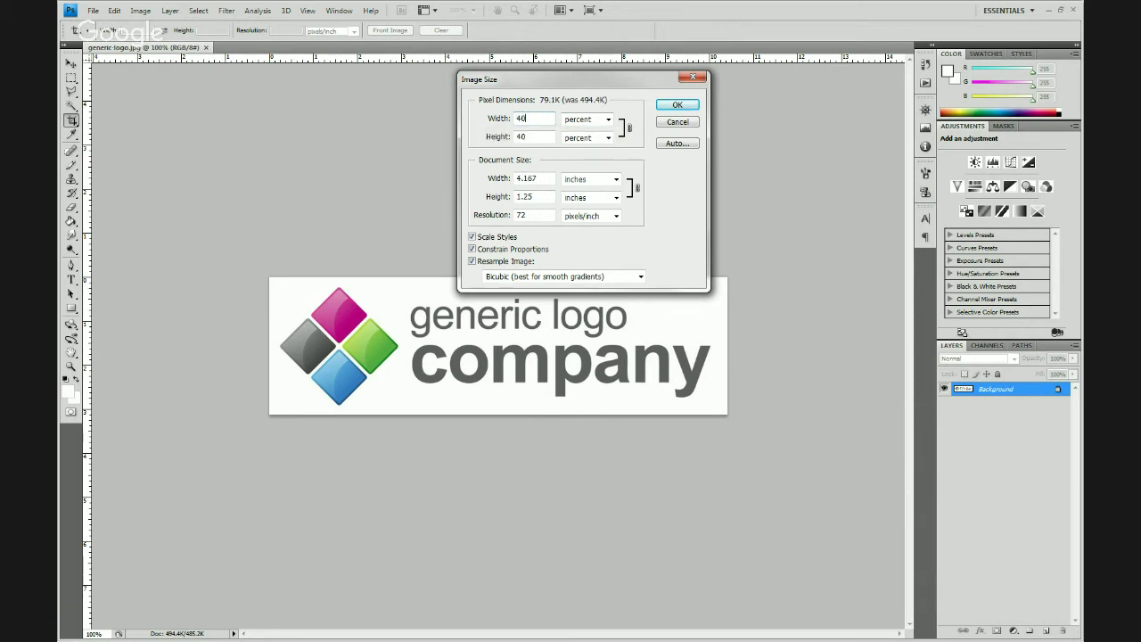
click(677, 105)
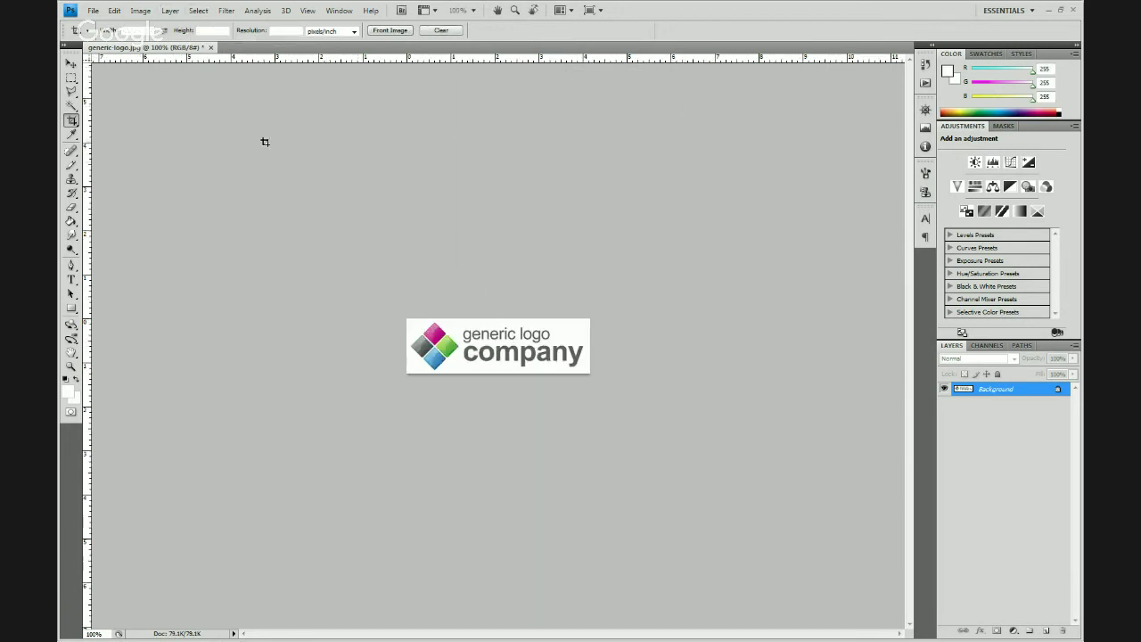
- Check the resized logo's pixel dimensions in the Image Size settings
click(140, 11)
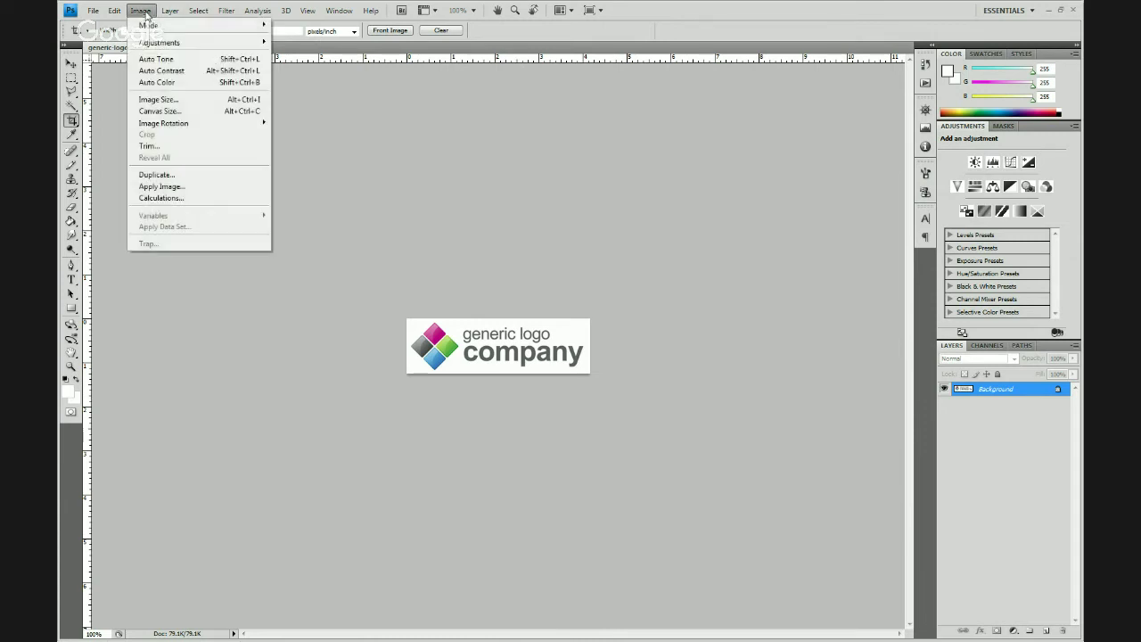
click(159, 99)
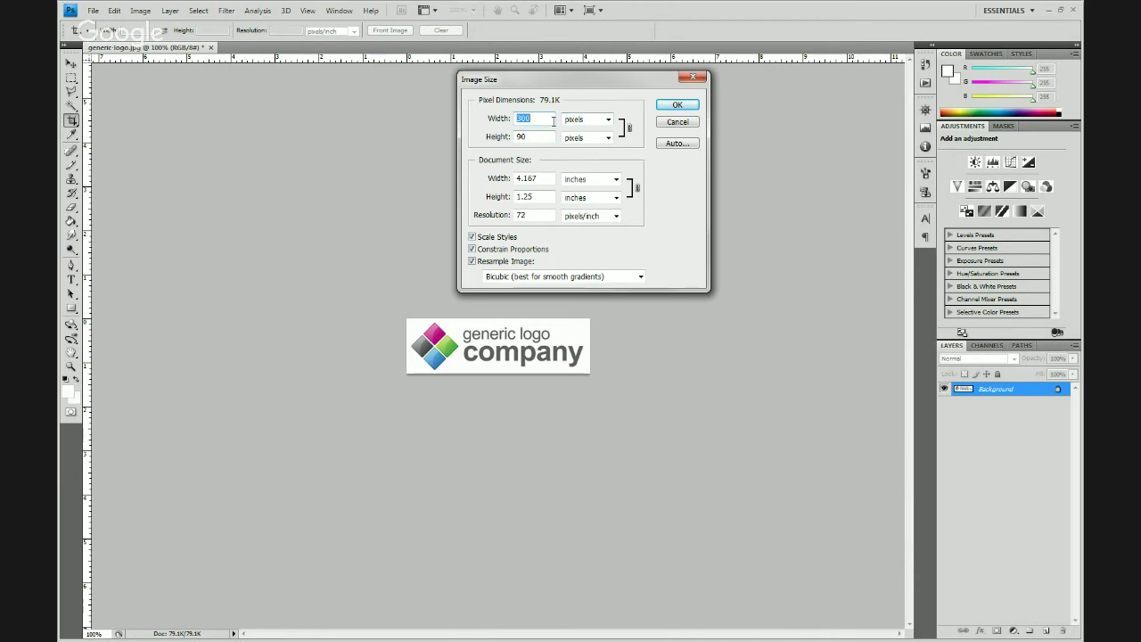
click(677, 105)
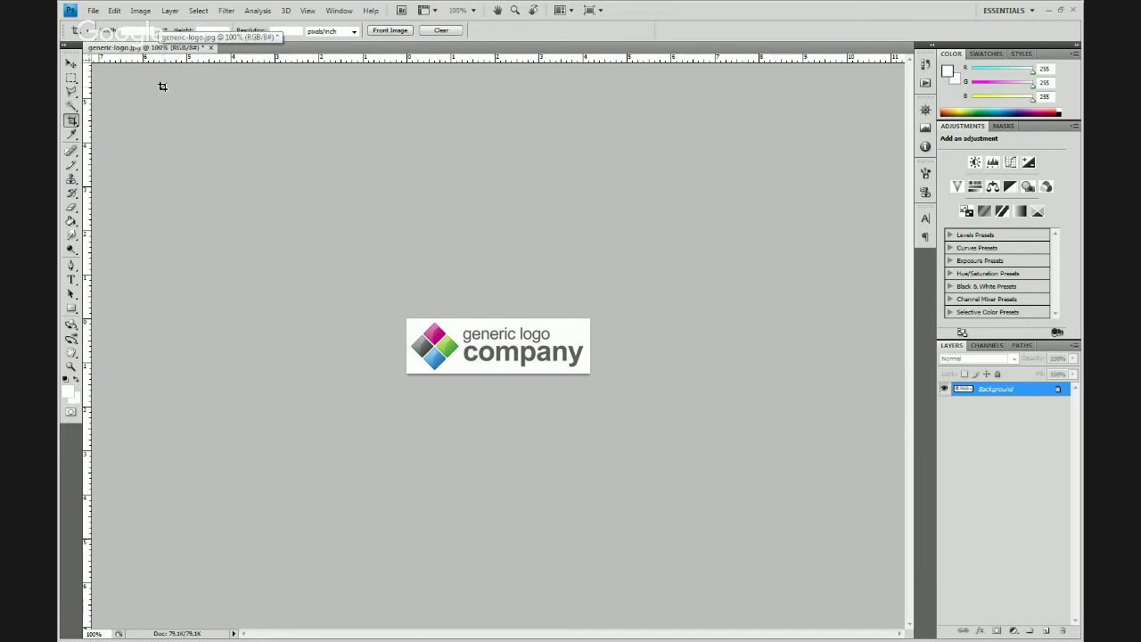
- Open the resized logo in Save for Web & Devices and preview the JPEG at Medium and Low compression quality
click(92, 10)
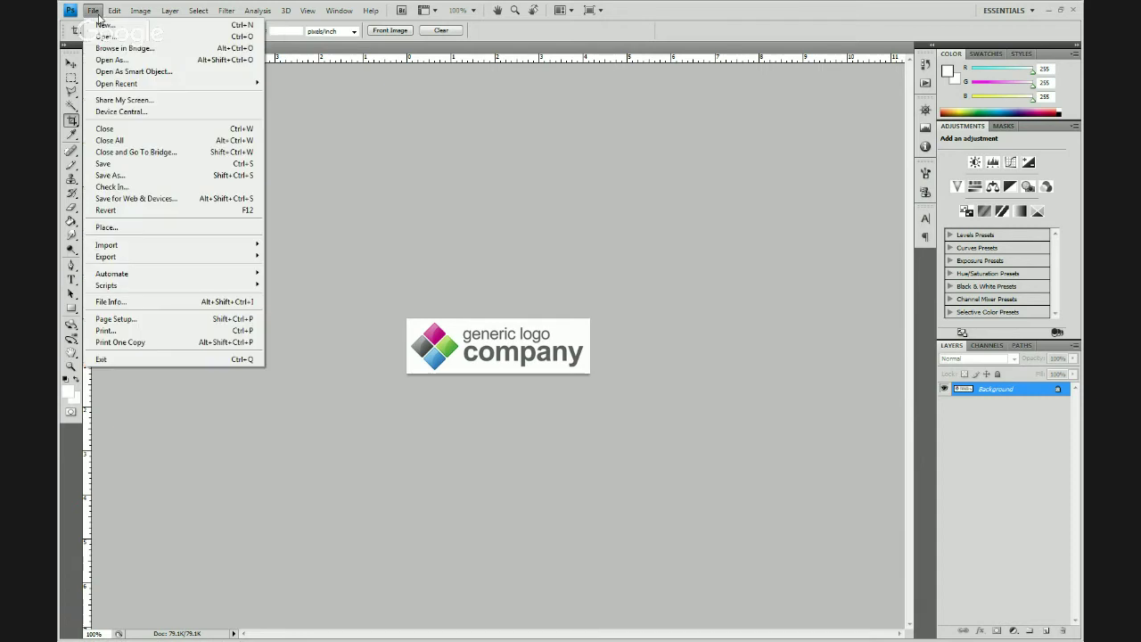
click(136, 199)
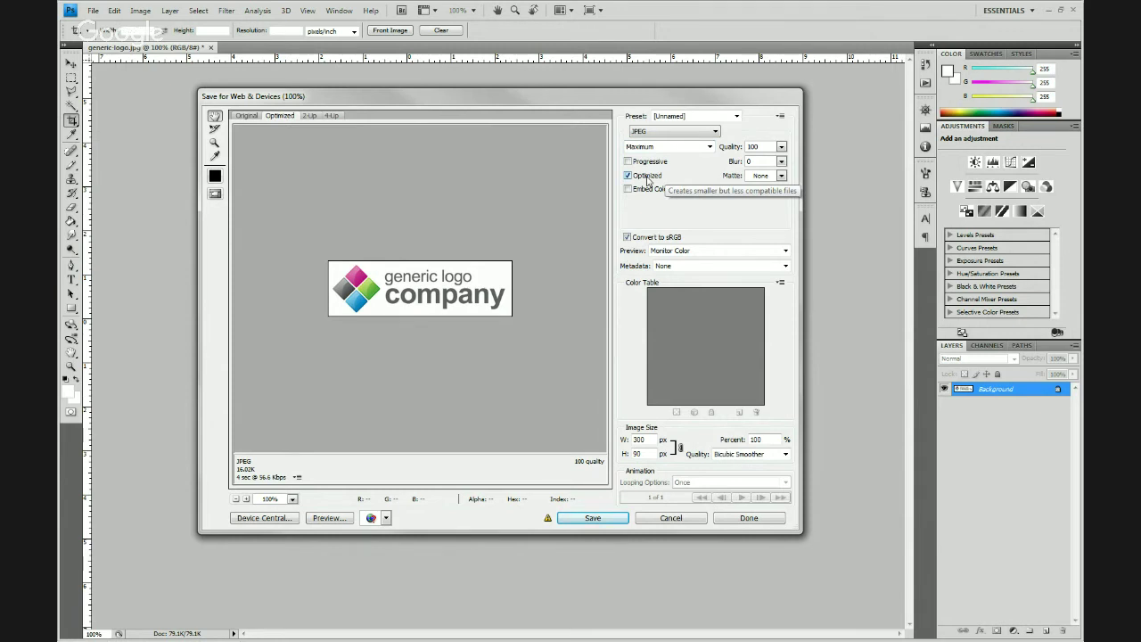
click(710, 147)
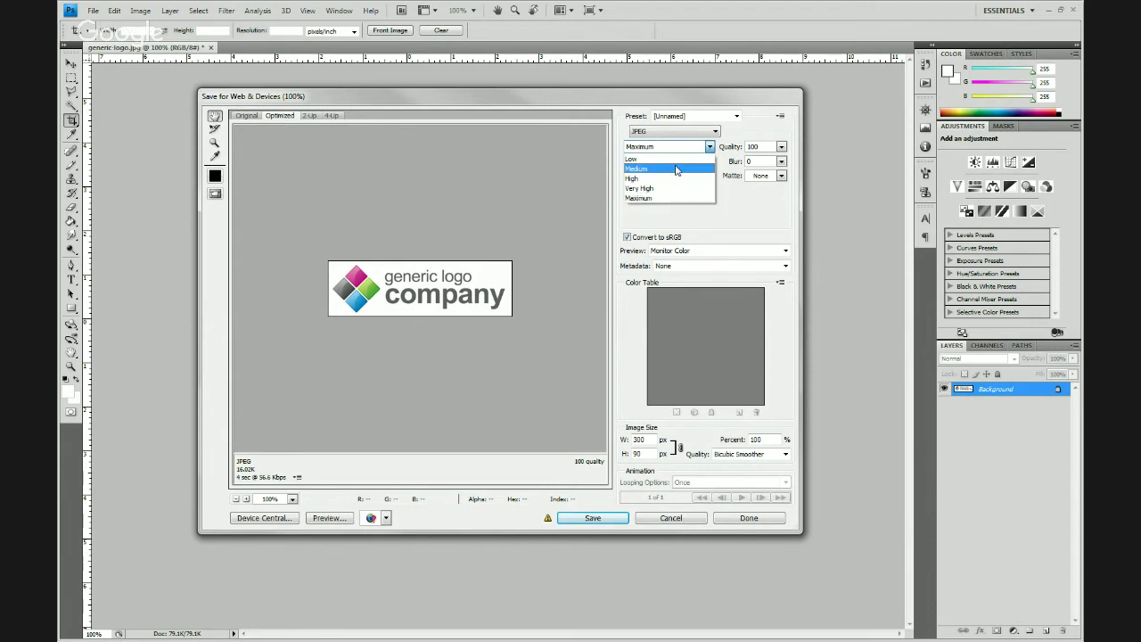
click(677, 170)
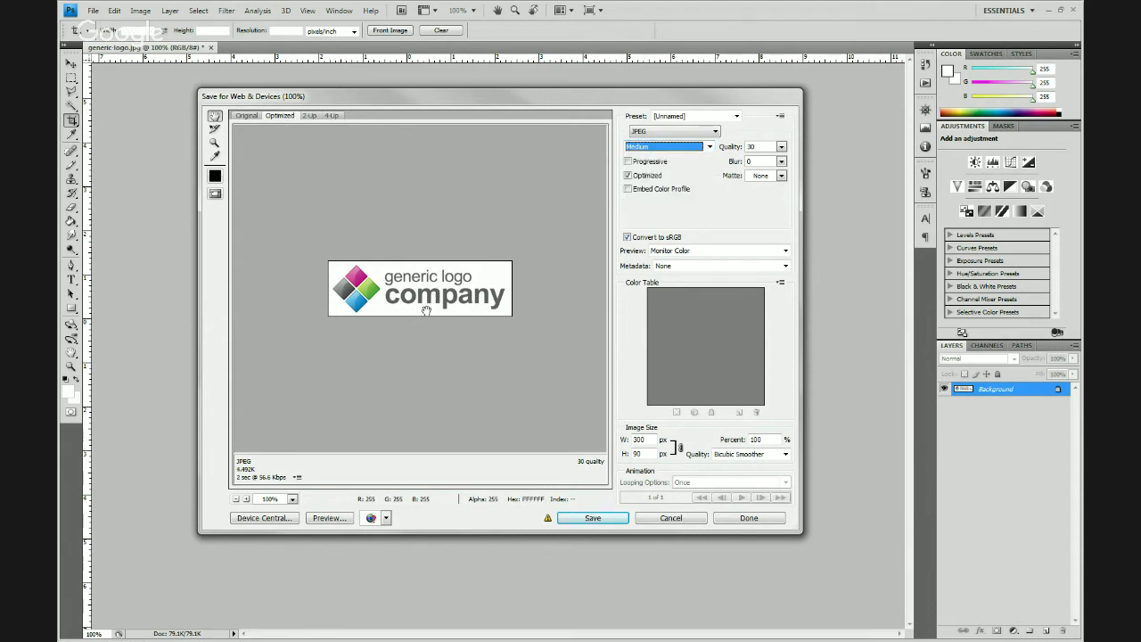
key(Up)
scroll(413, 298, up, 1)
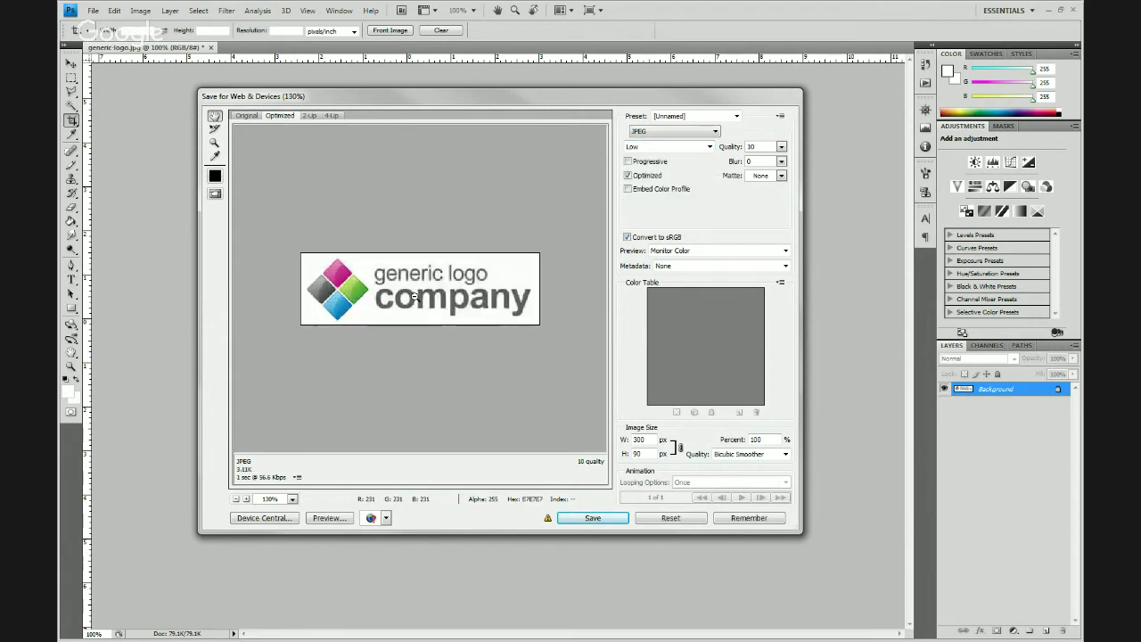
scroll(414, 298, up, 2)
scroll(416, 298, down, 1)
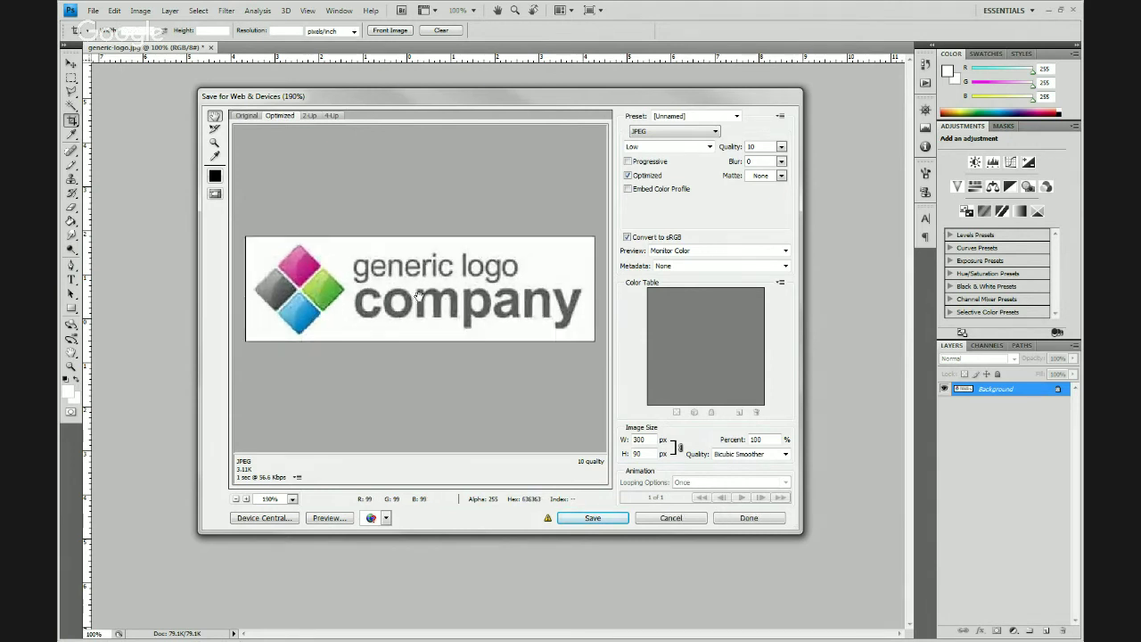
- Set the JPEG compression to Medium and raise its quality value to 50
click(679, 148)
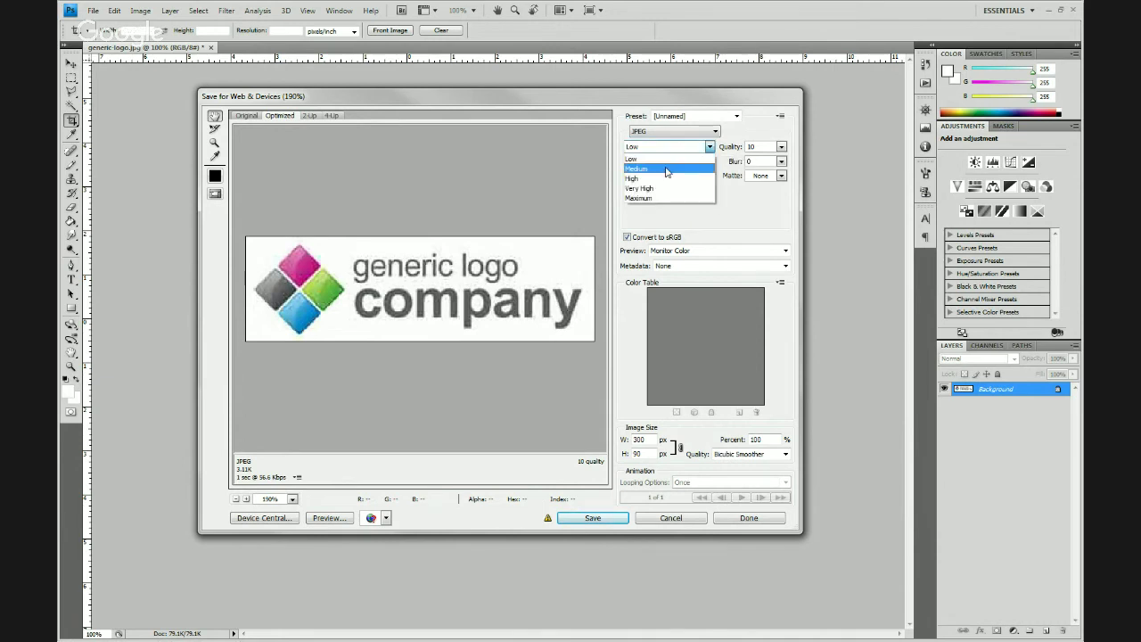
click(666, 170)
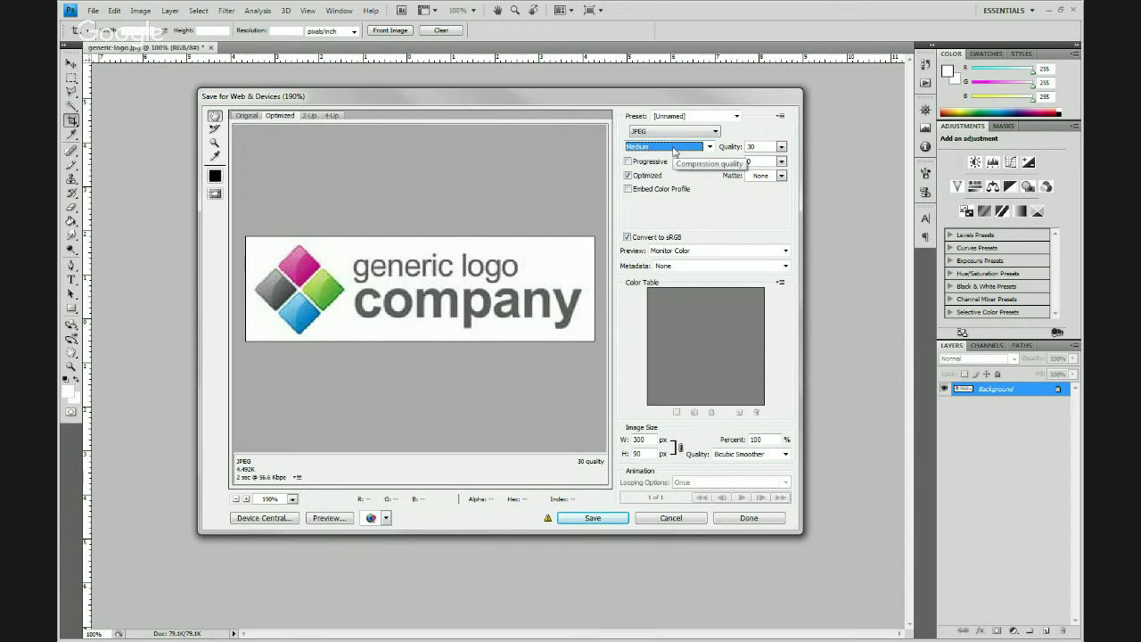
click(674, 150)
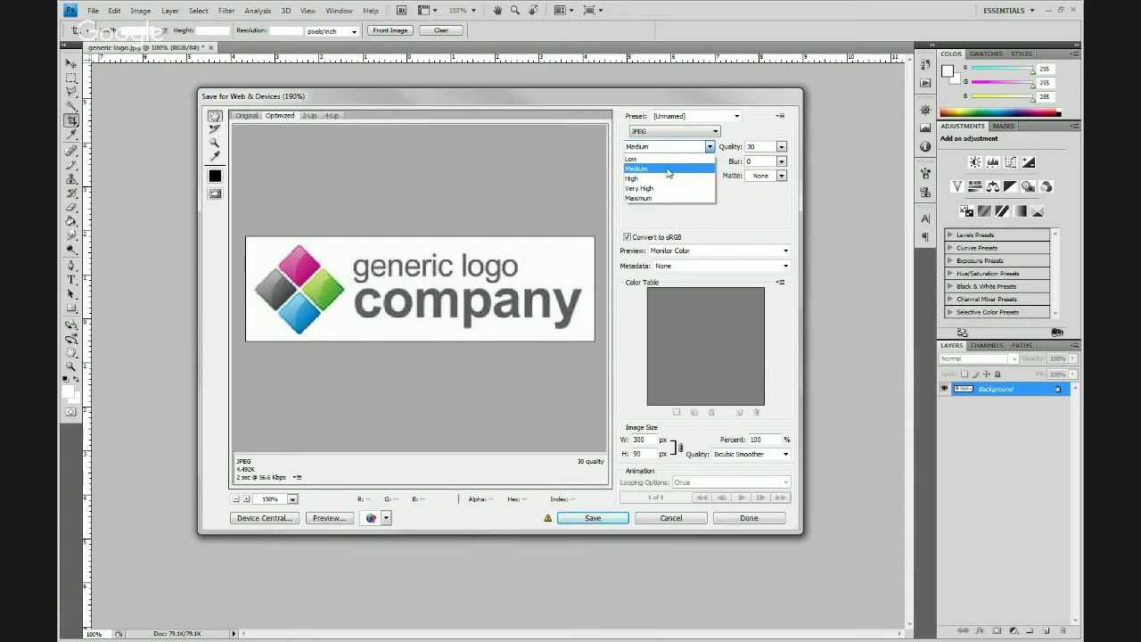
click(636, 168)
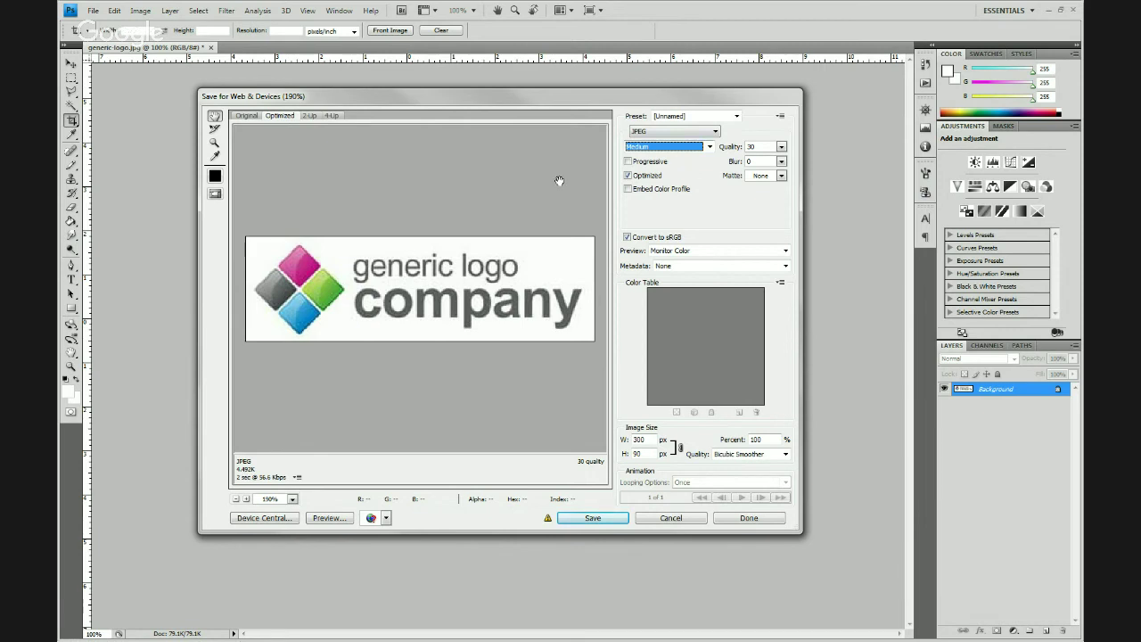
click(781, 146)
drag(739, 164, 746, 164)
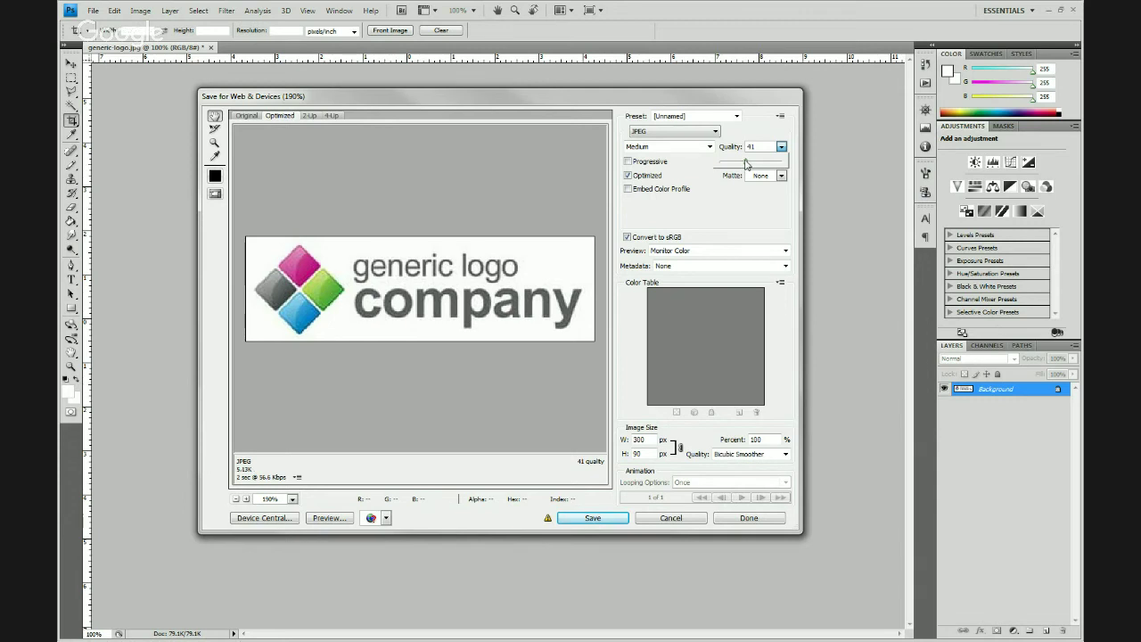
mouse_move(745, 164)
mouse_down()
mouse_move(775, 165)
mouse_move(751, 165)
mouse_up()
click(746, 201)
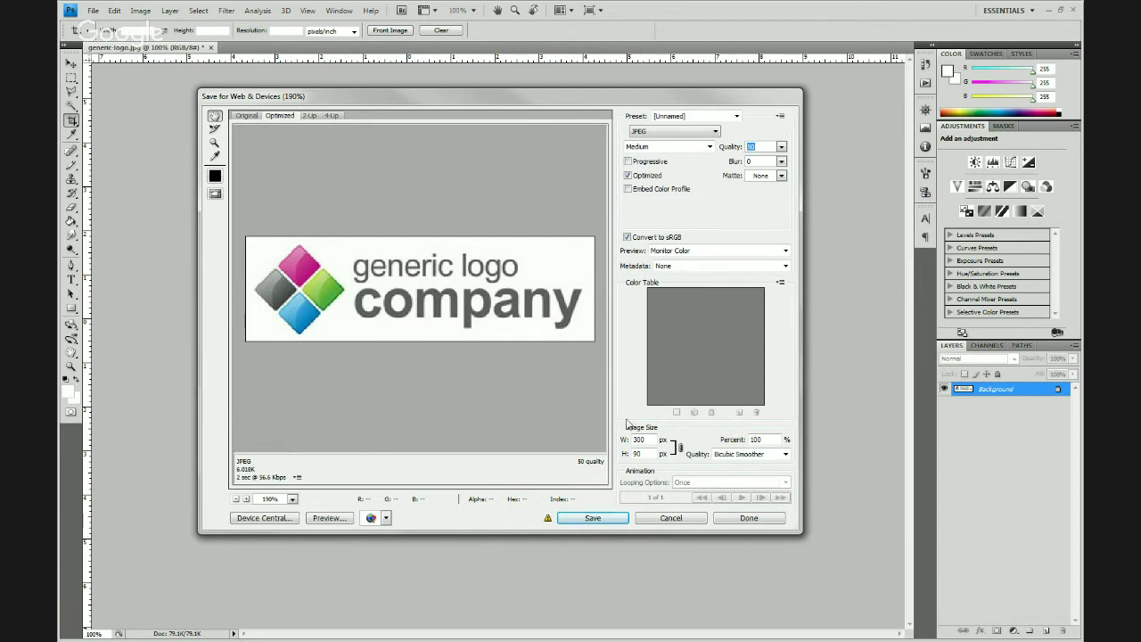
- Try other image-size resampling options, including Bicubic, Bicubic Sharper and Nearest Neighbor, and set it back to Bicubic Smoother
click(750, 455)
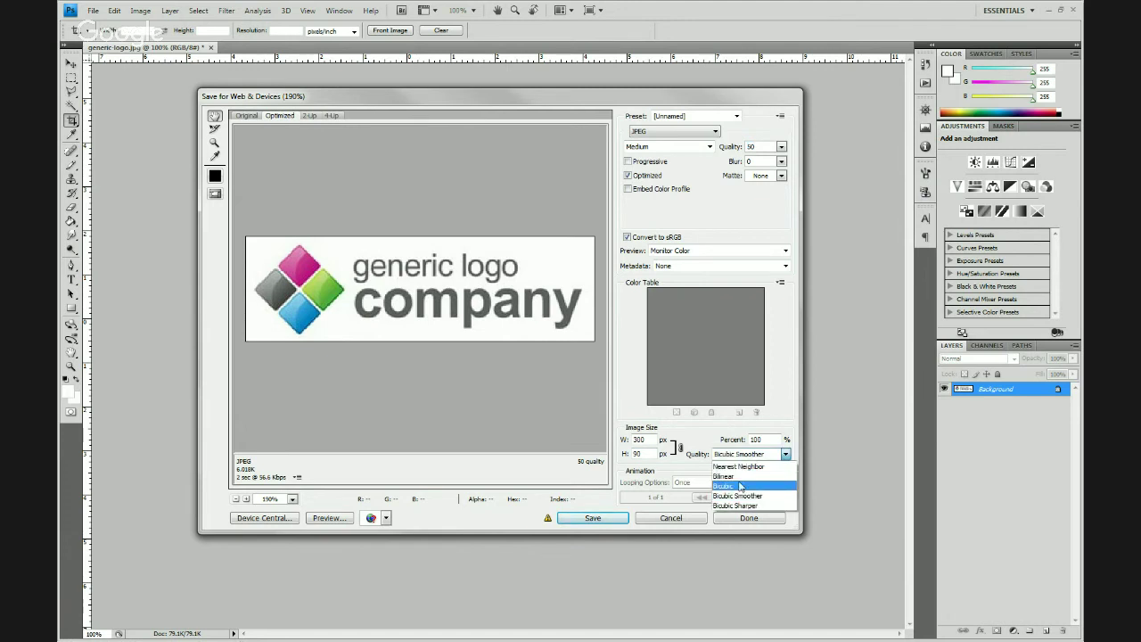
click(738, 483)
click(750, 457)
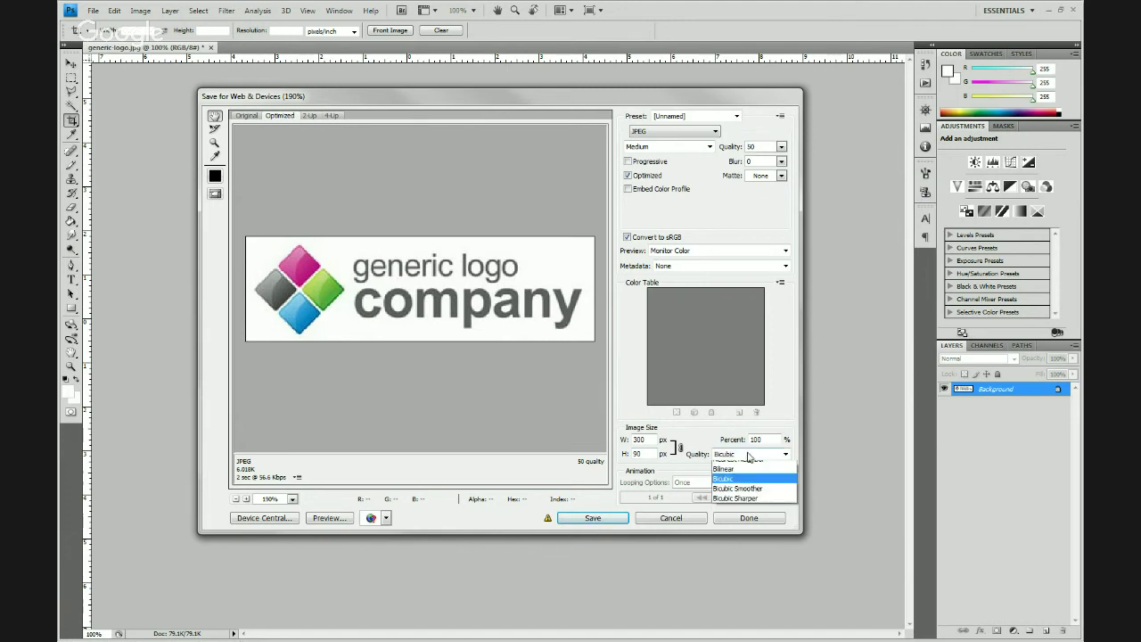
click(740, 505)
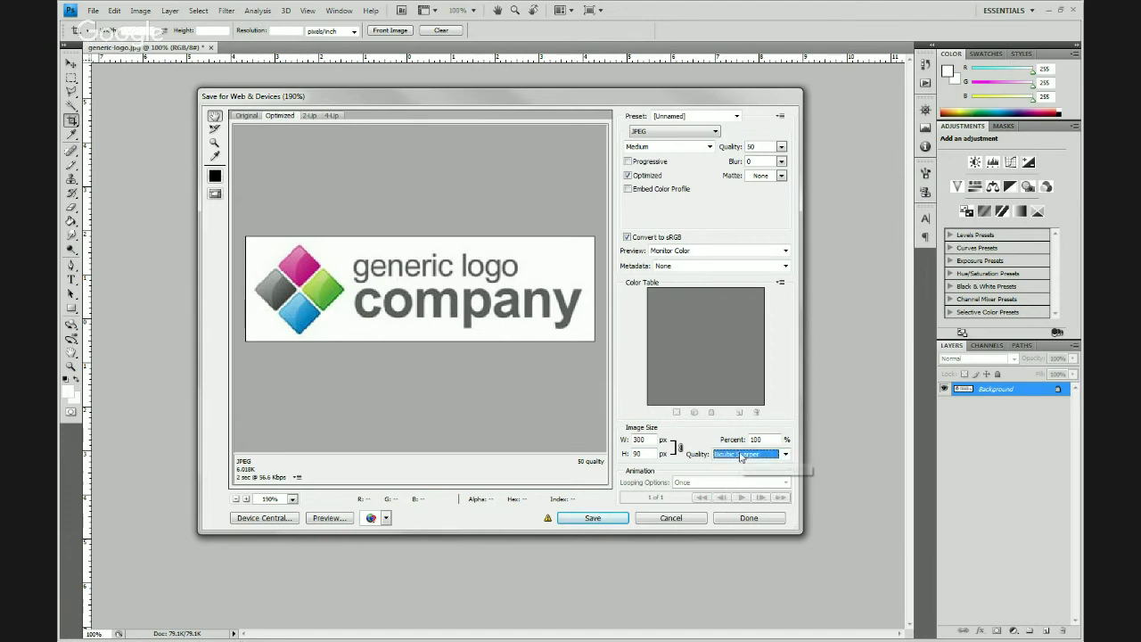
click(742, 457)
click(739, 476)
click(741, 456)
click(740, 465)
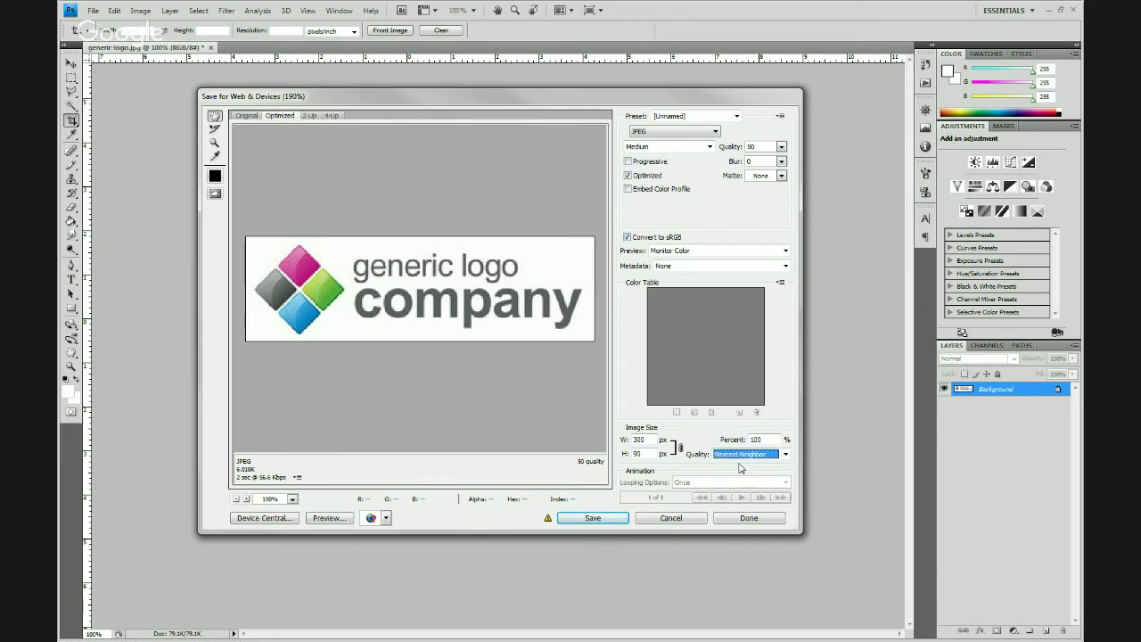
click(743, 455)
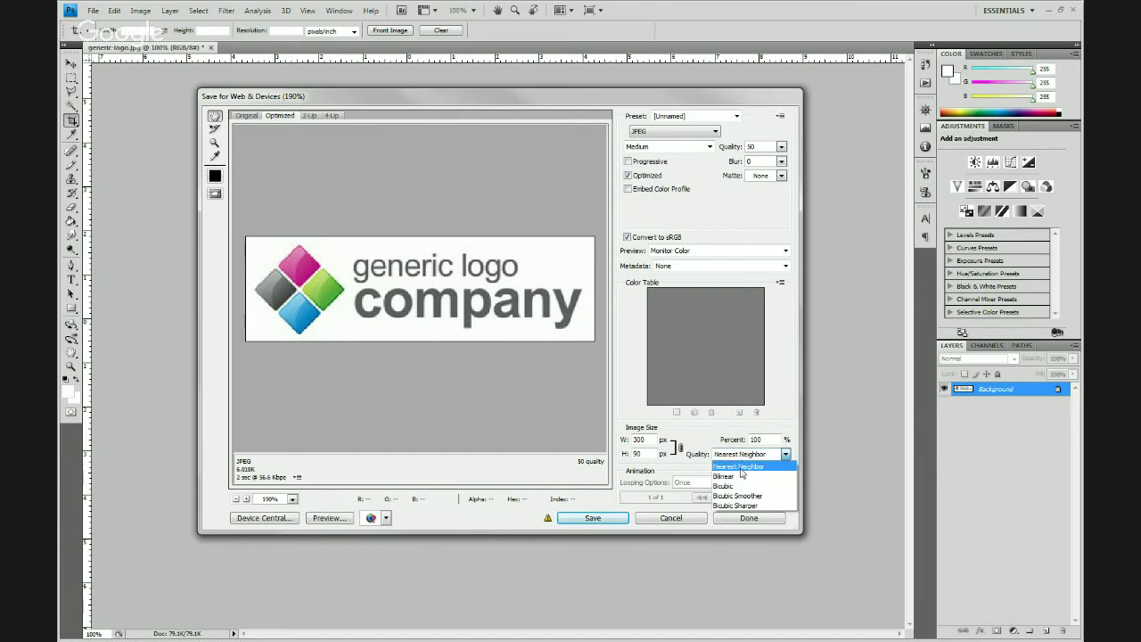
click(739, 497)
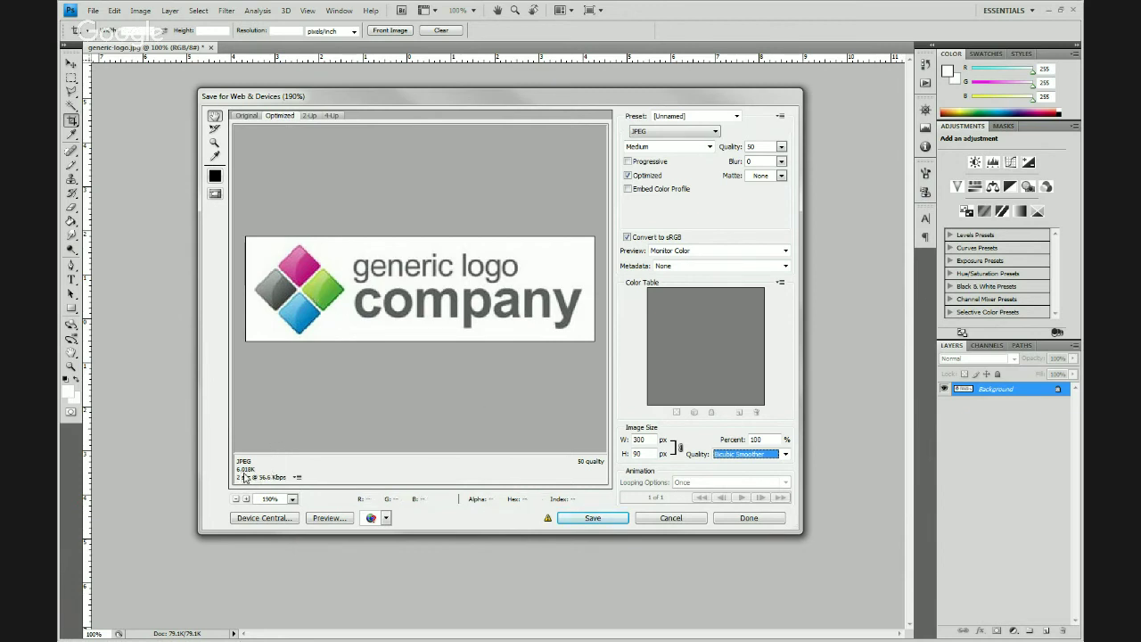
- Save the optimized JPEG in the Images folder as generic-logo-optimized
click(593, 518)
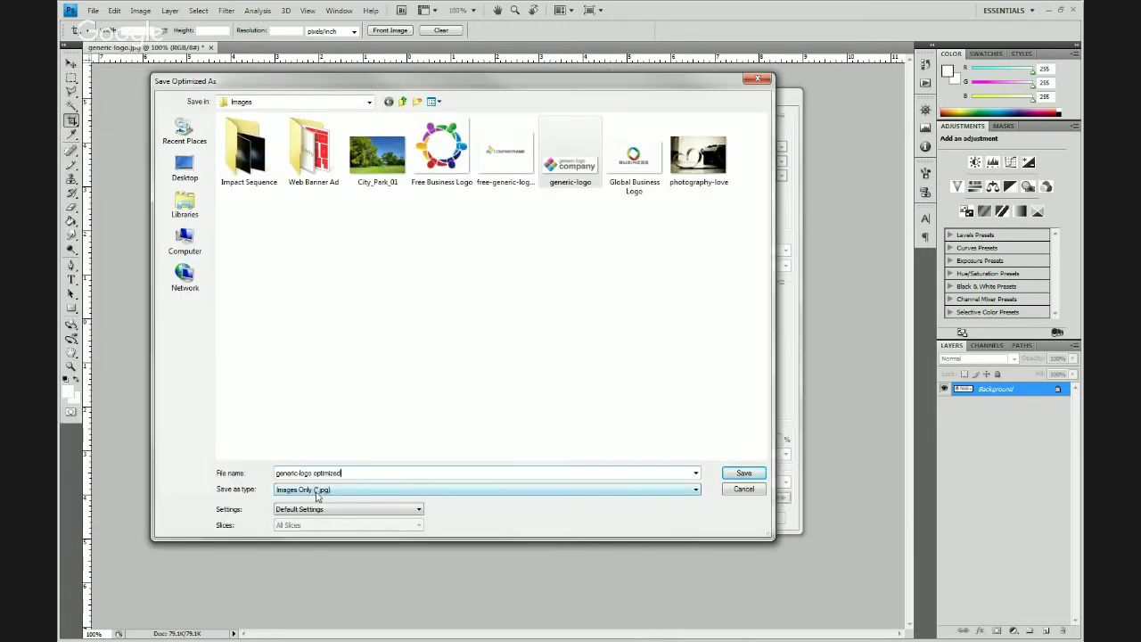
click(359, 496)
click(359, 496)
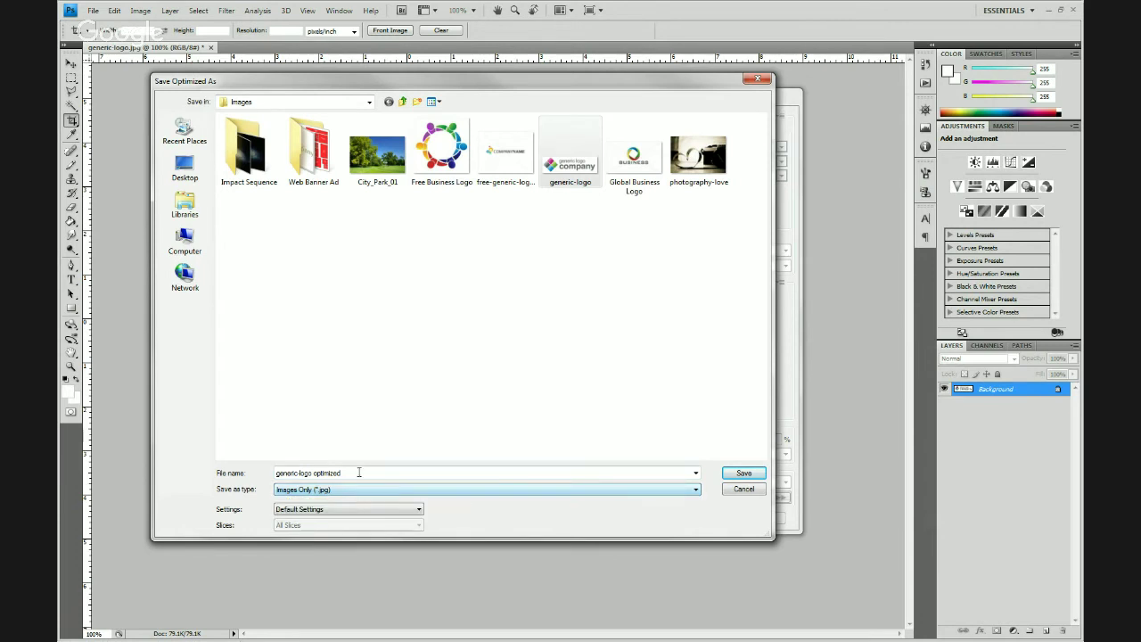
click(727, 475)
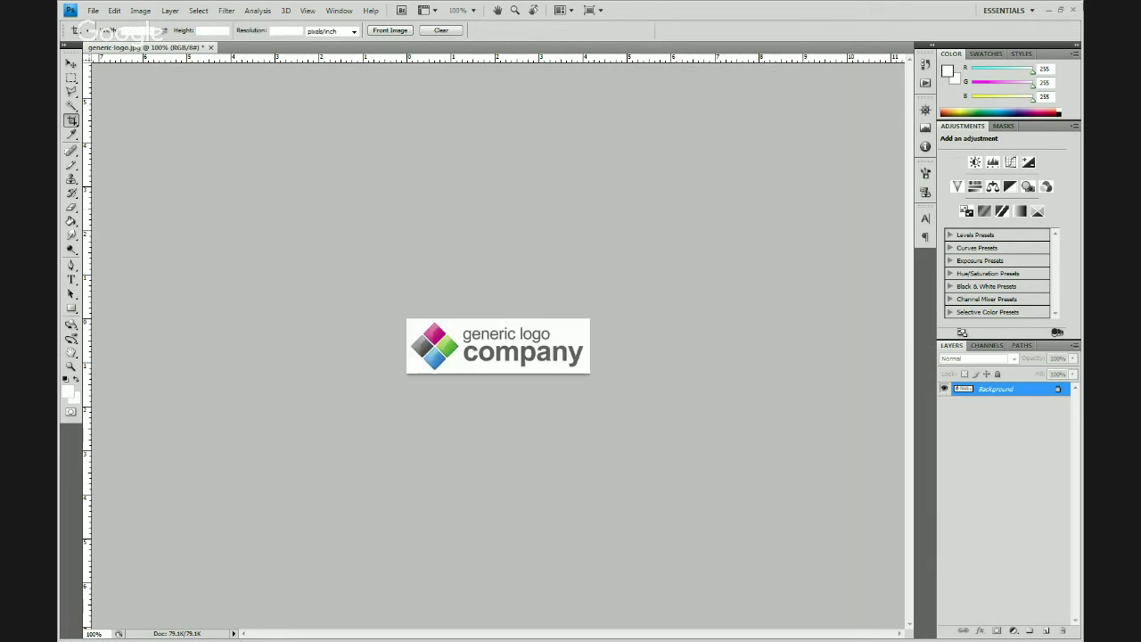
- Switch to Animatron and place the generic-logo-optimized image from the Images folder onto the banner canvas
click(1048, 10)
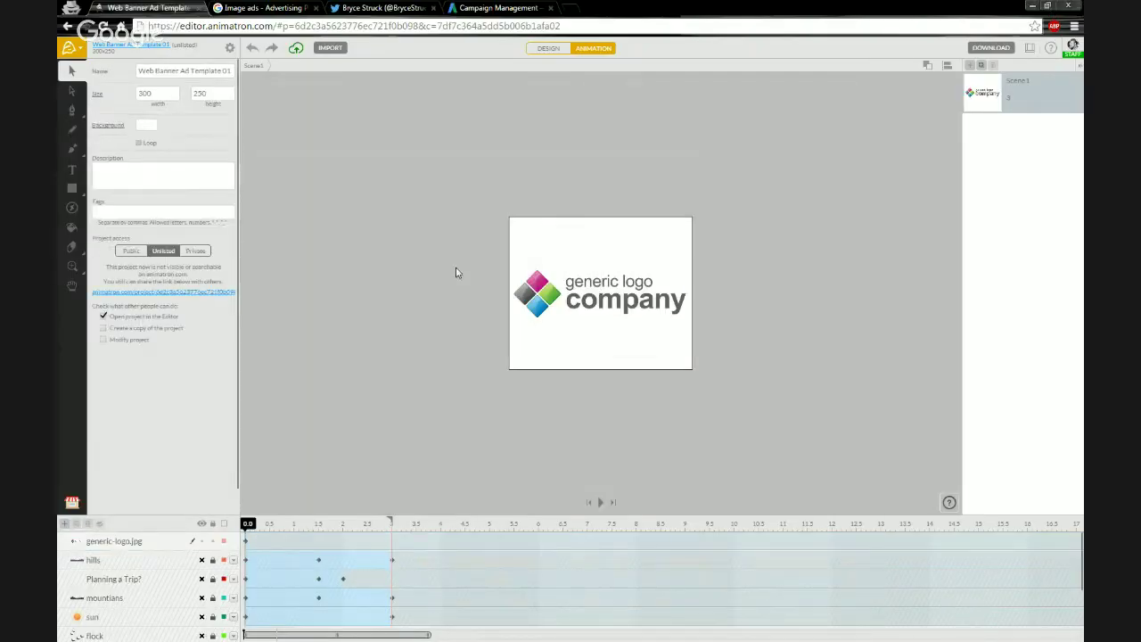
click(538, 304)
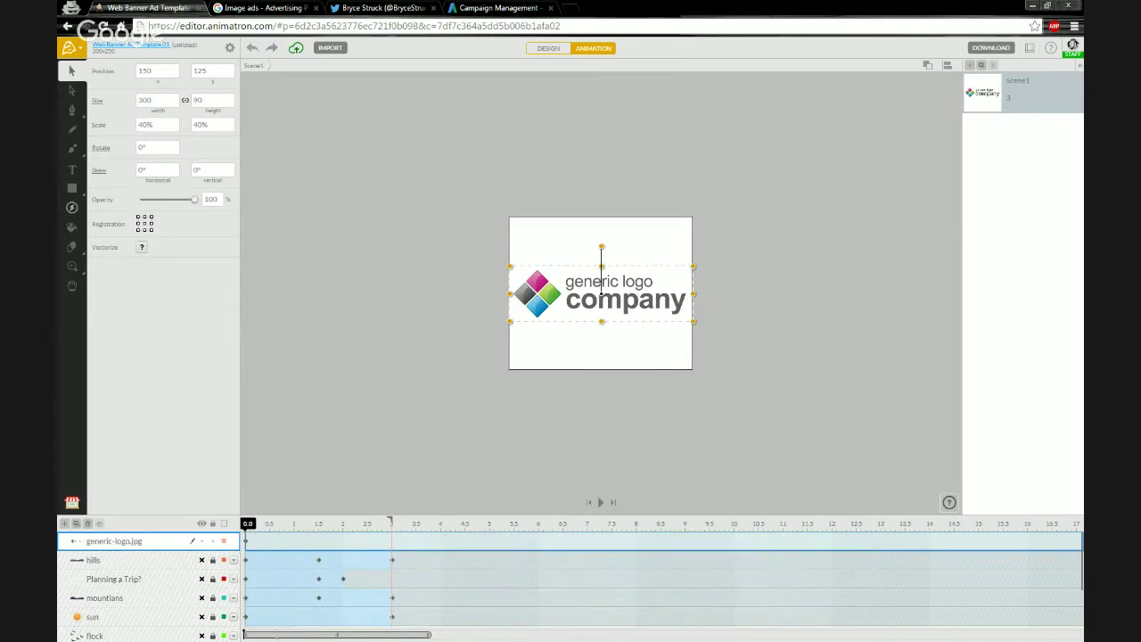
key(alt+Tab)
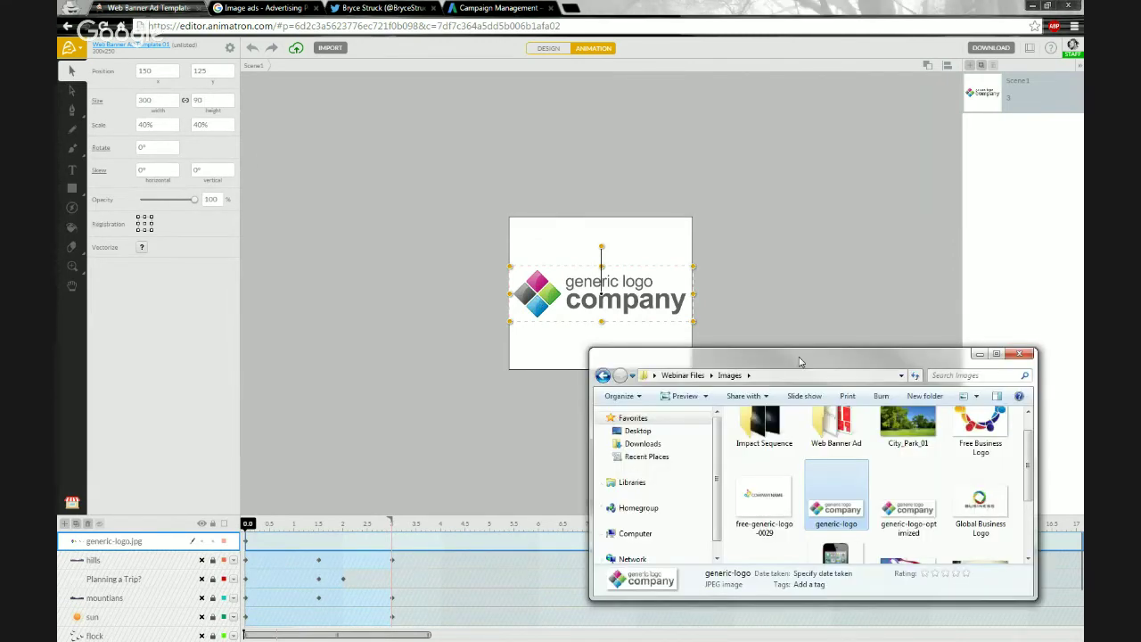
drag(800, 361, 796, 253)
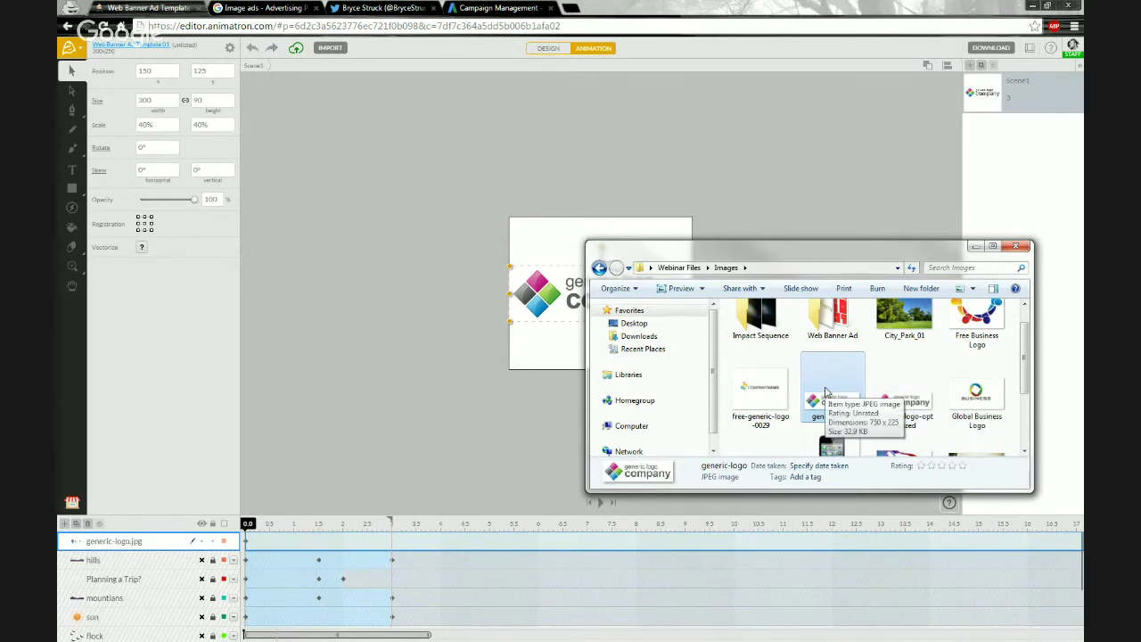
click(900, 394)
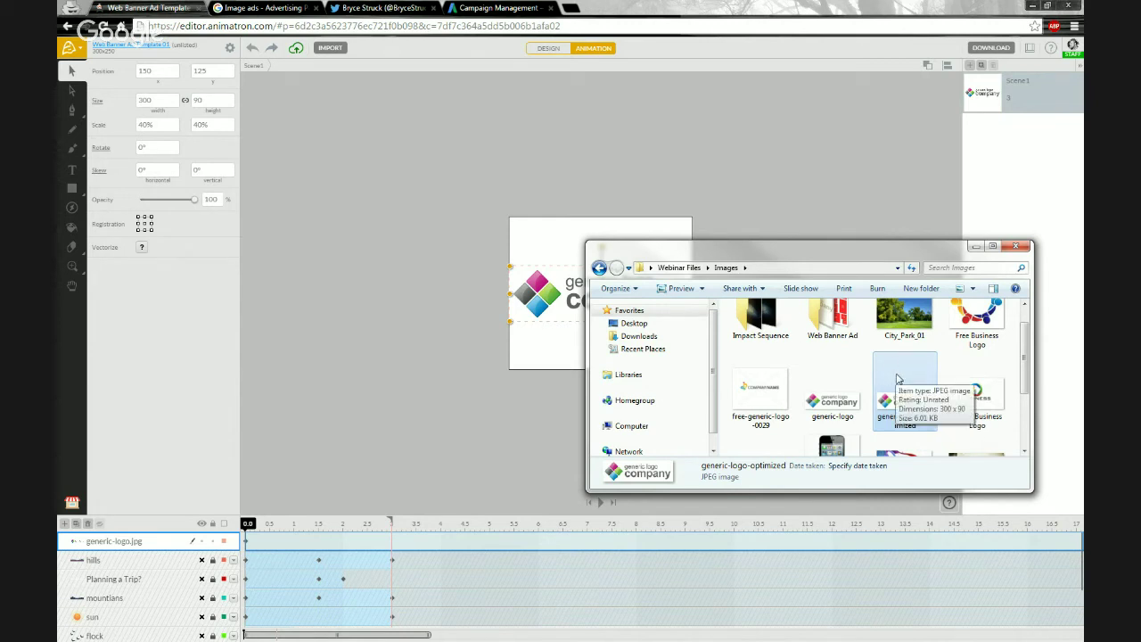
drag(904, 383, 521, 235)
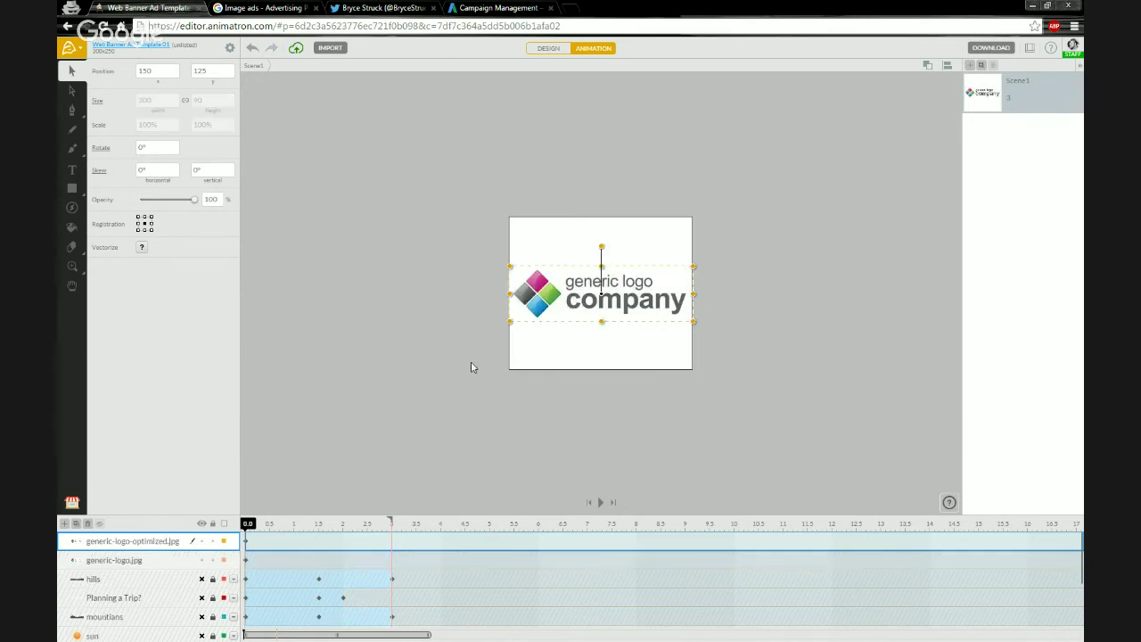
- Delete the original generic-logo.jpg layer from the timeline
click(149, 561)
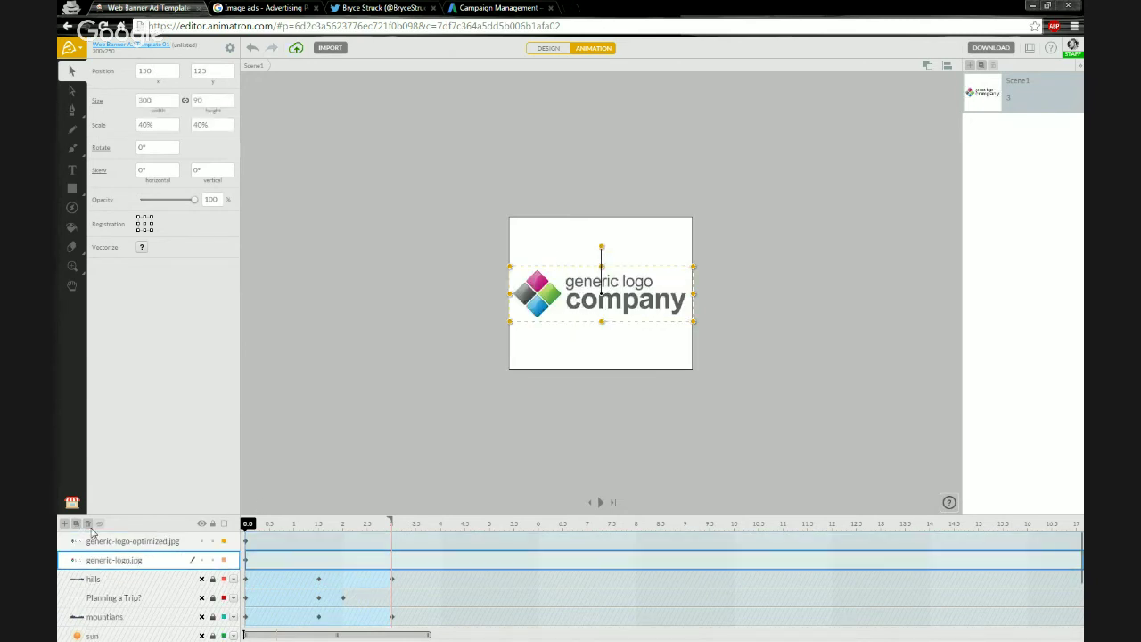
click(87, 523)
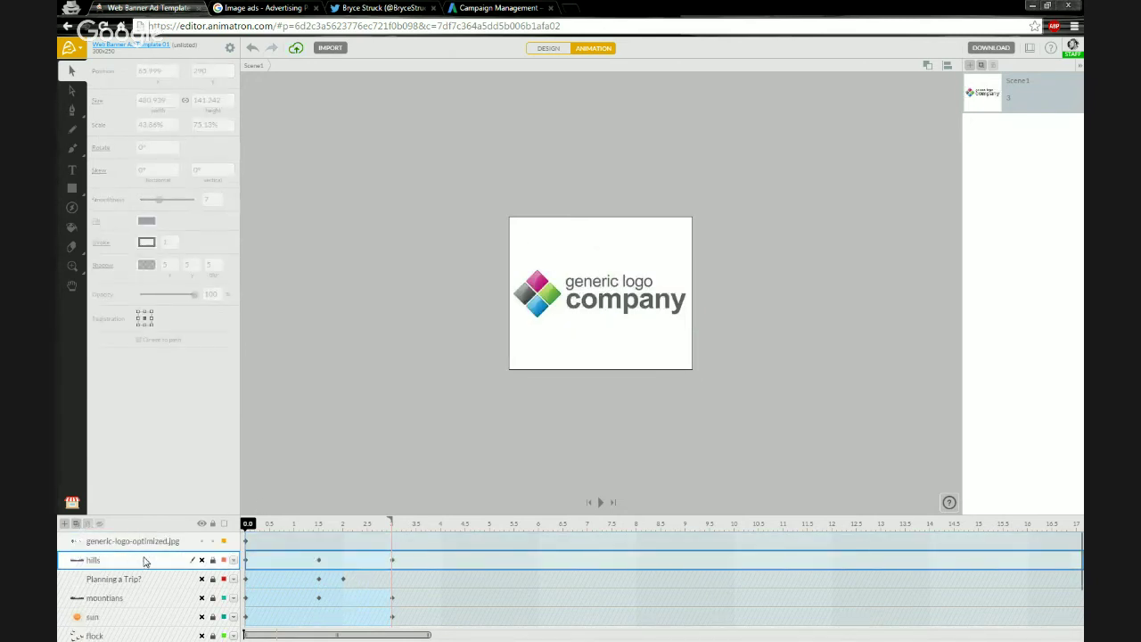
scroll(145, 558, down, 1)
scroll(145, 558, up, 1)
- Look through the items in the project library
click(72, 505)
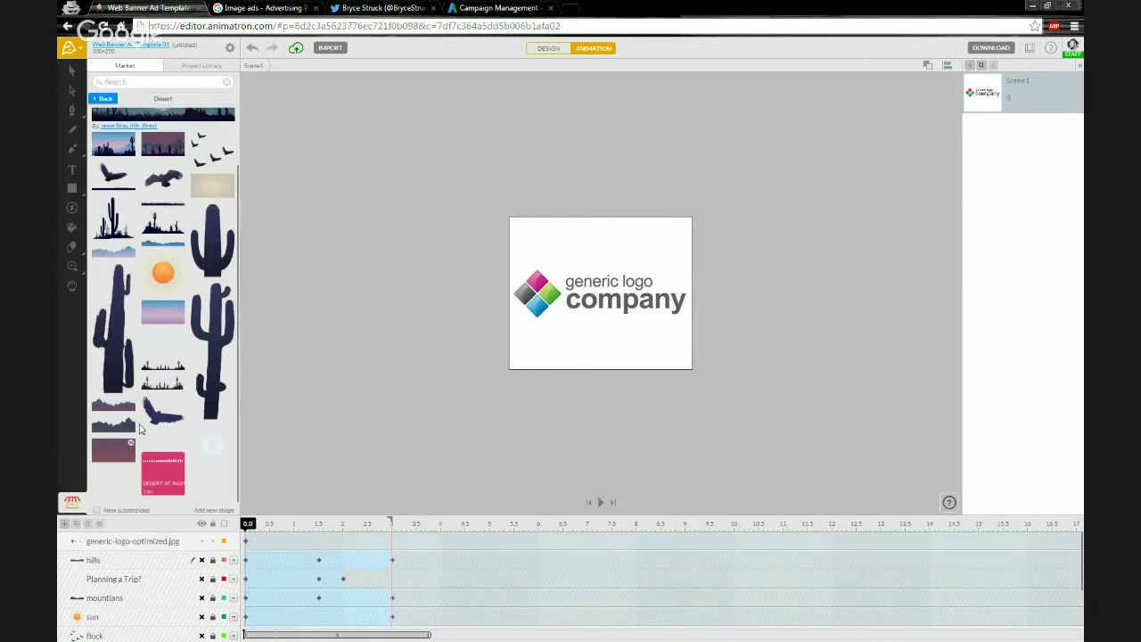
click(204, 68)
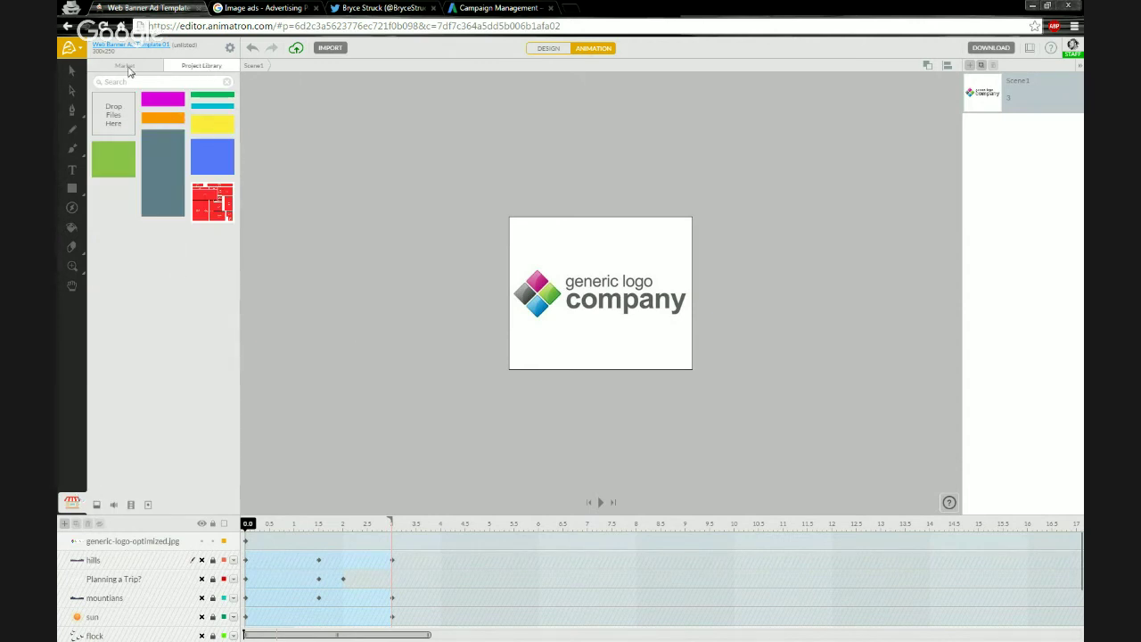
scroll(171, 556, down, 3)
scroll(170, 556, up, 3)
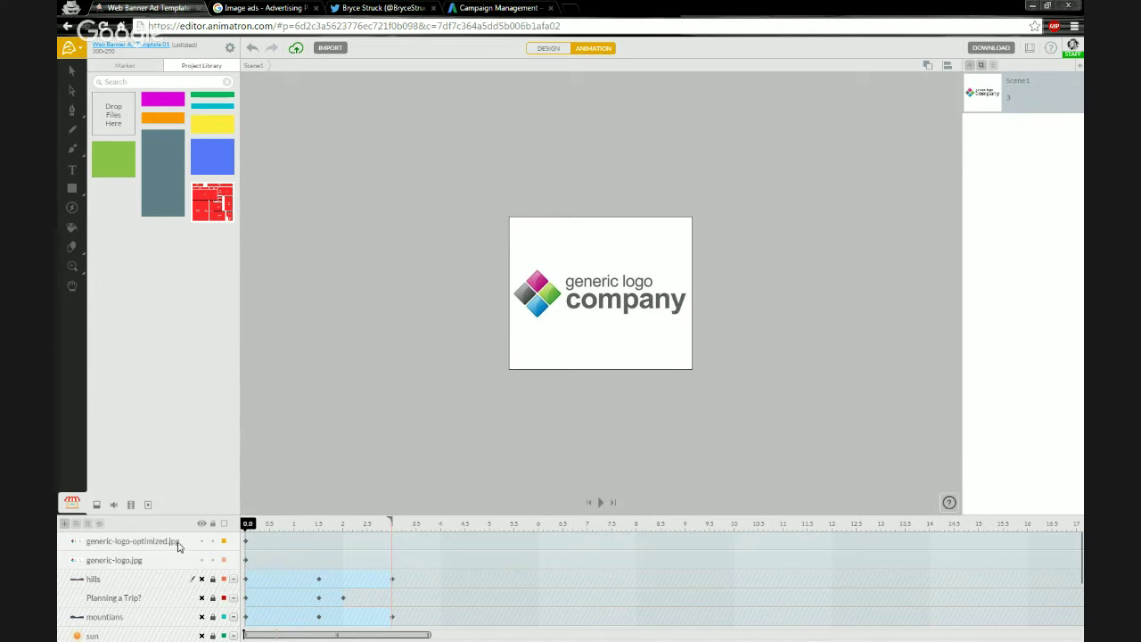
- Hide the generic-logo-optimized.jpg layer to compare it with the original logo up close on the banner
scroll(610, 282, up, 3)
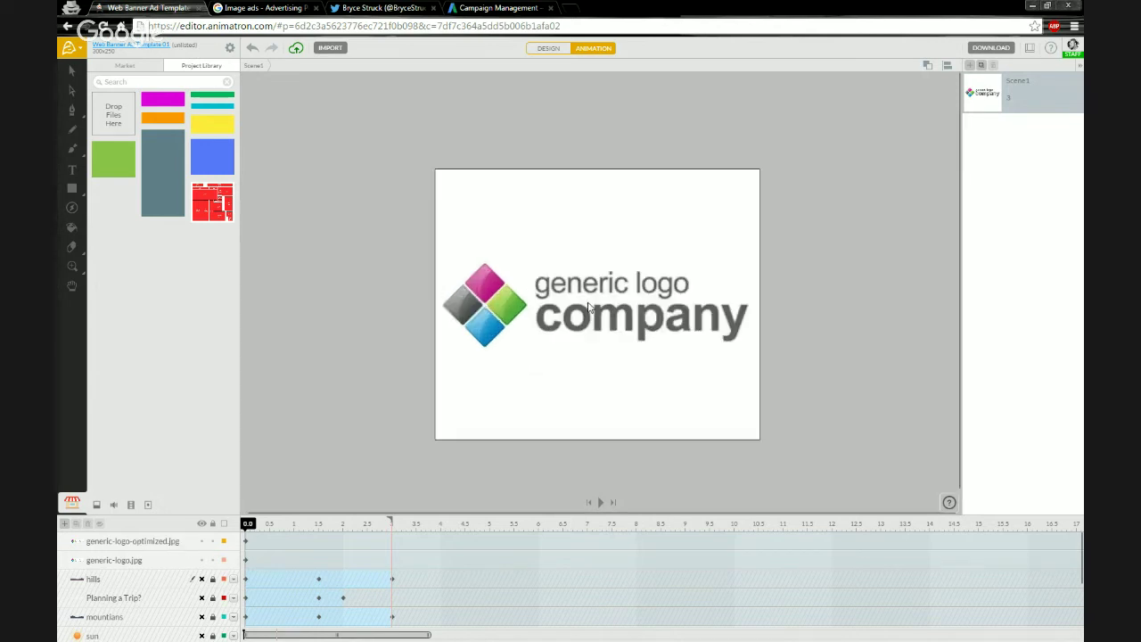
scroll(589, 308, up, 2)
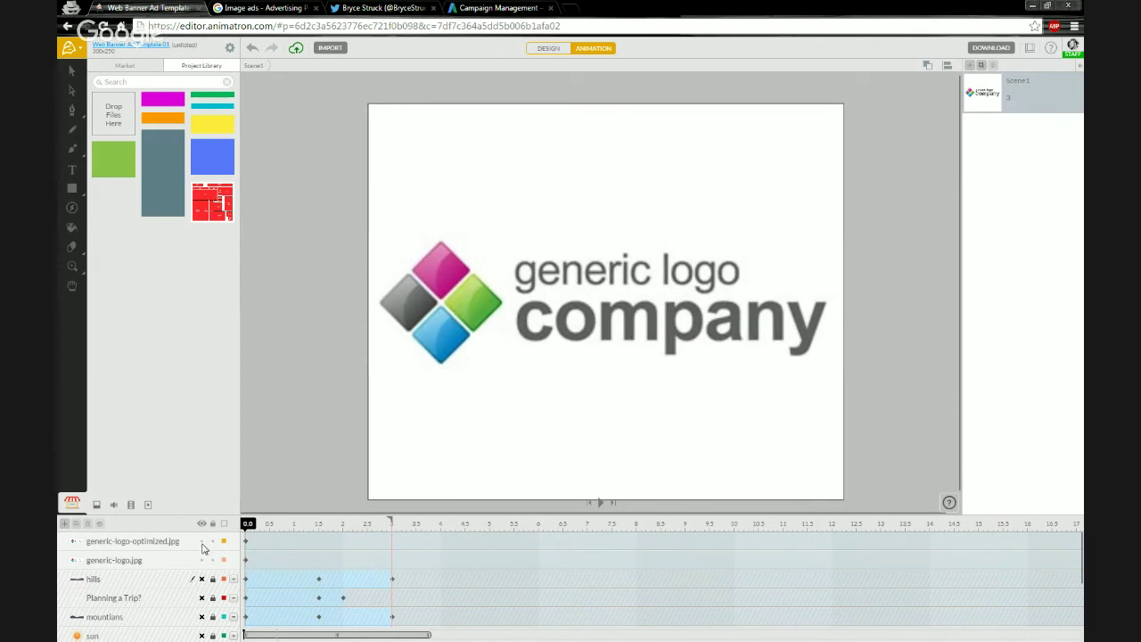
click(202, 542)
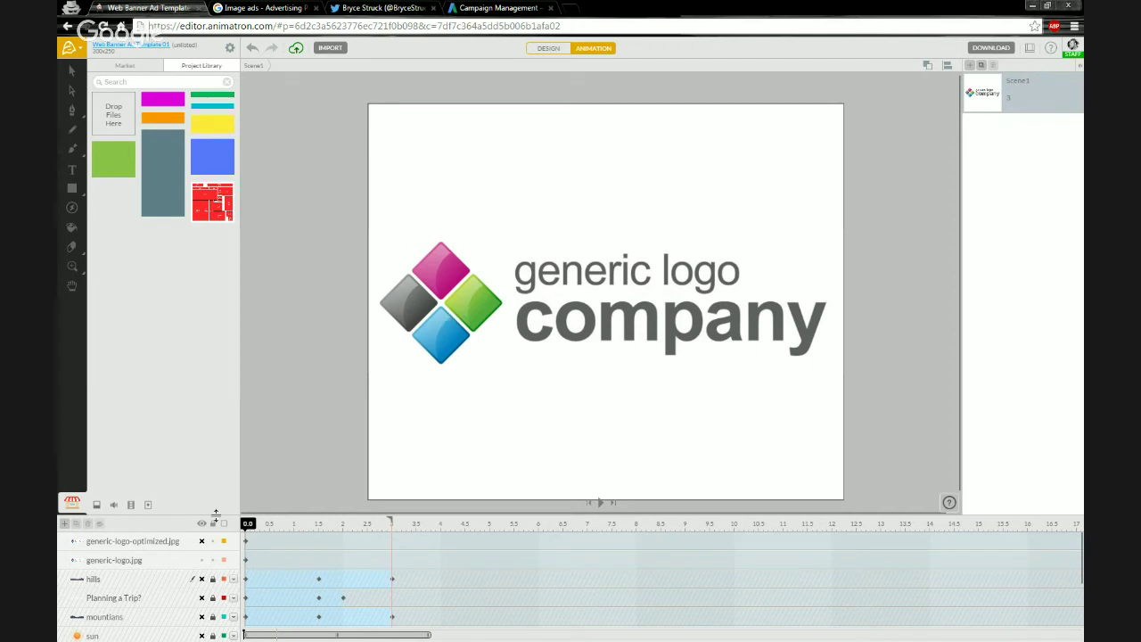
- Show the generic-logo-optimized.jpg layer again and toggle its visibility to compare it with the original logo at banner size
click(203, 542)
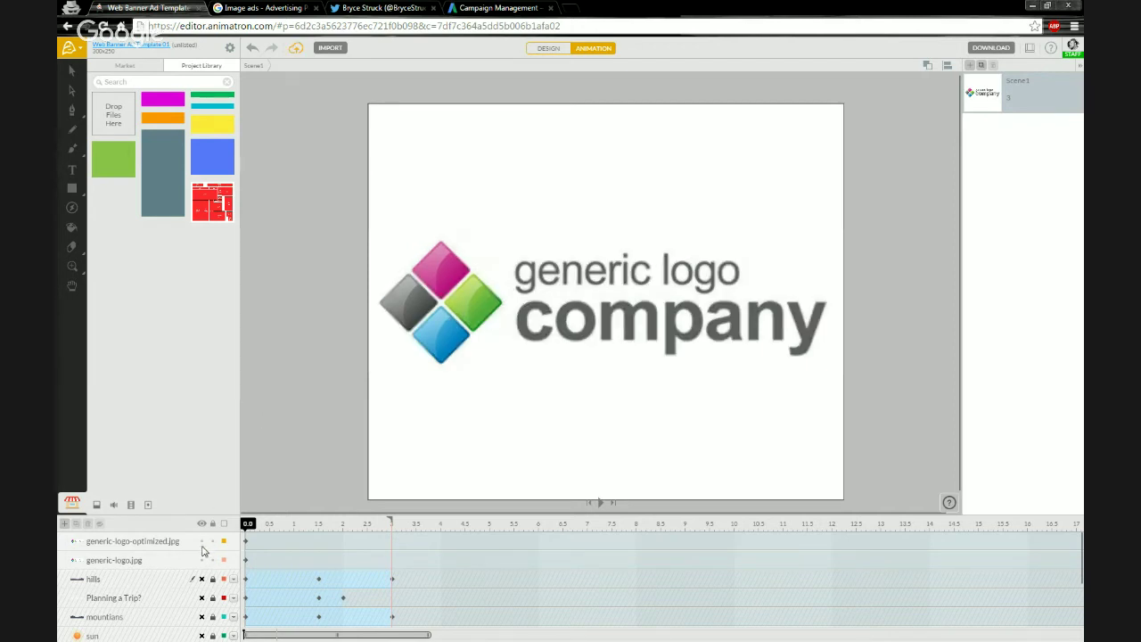
scroll(321, 390, down, 3)
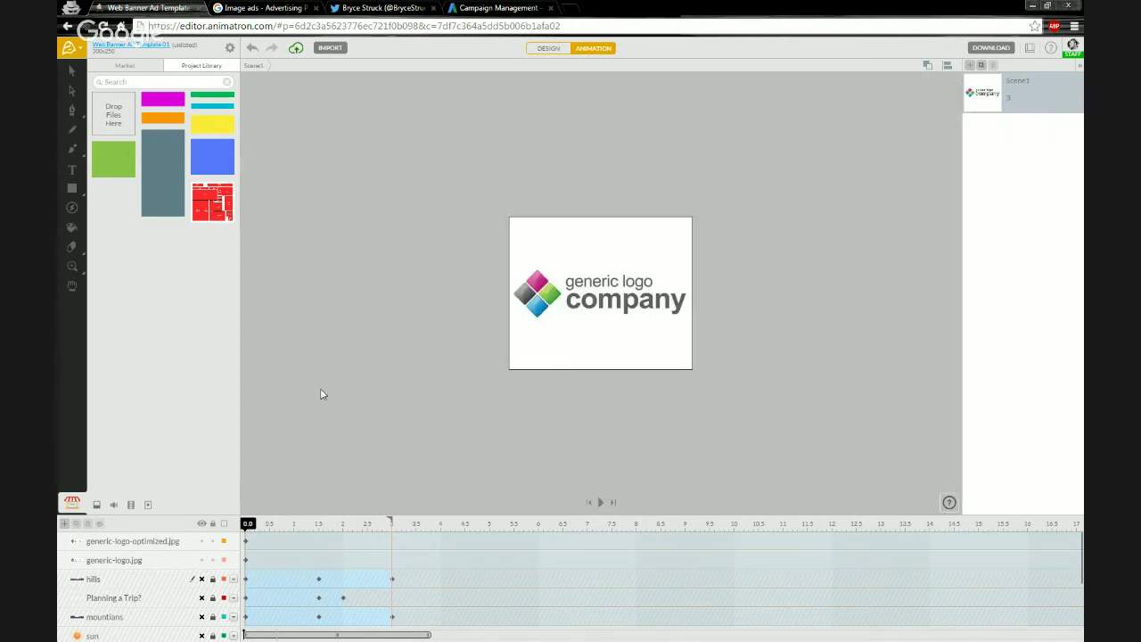
click(203, 542)
click(203, 544)
click(551, 297)
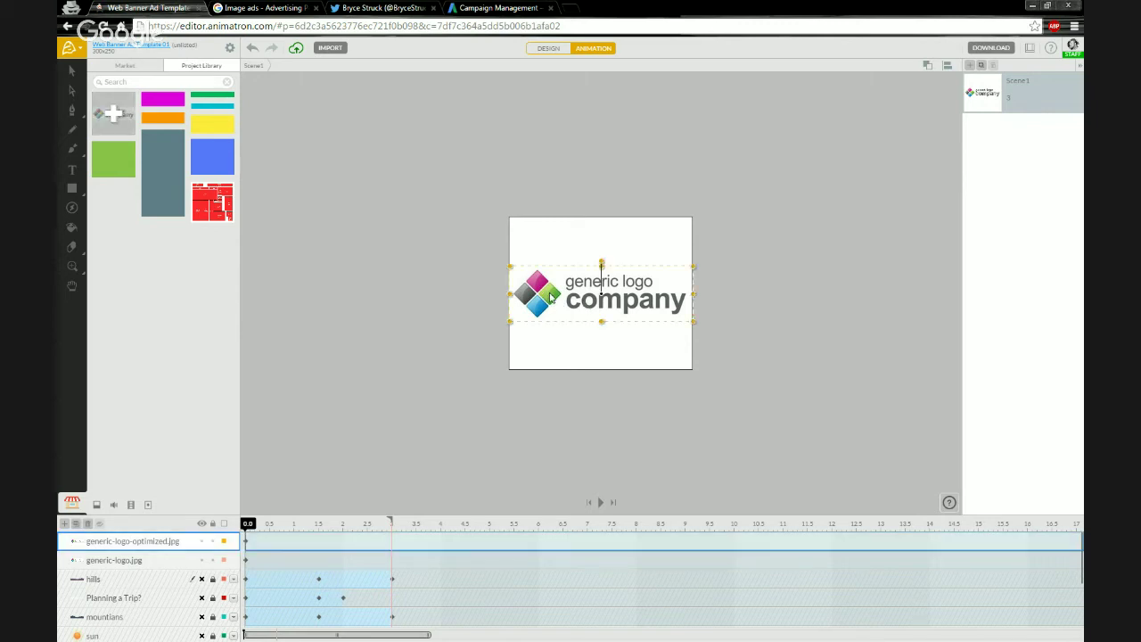
click(482, 325)
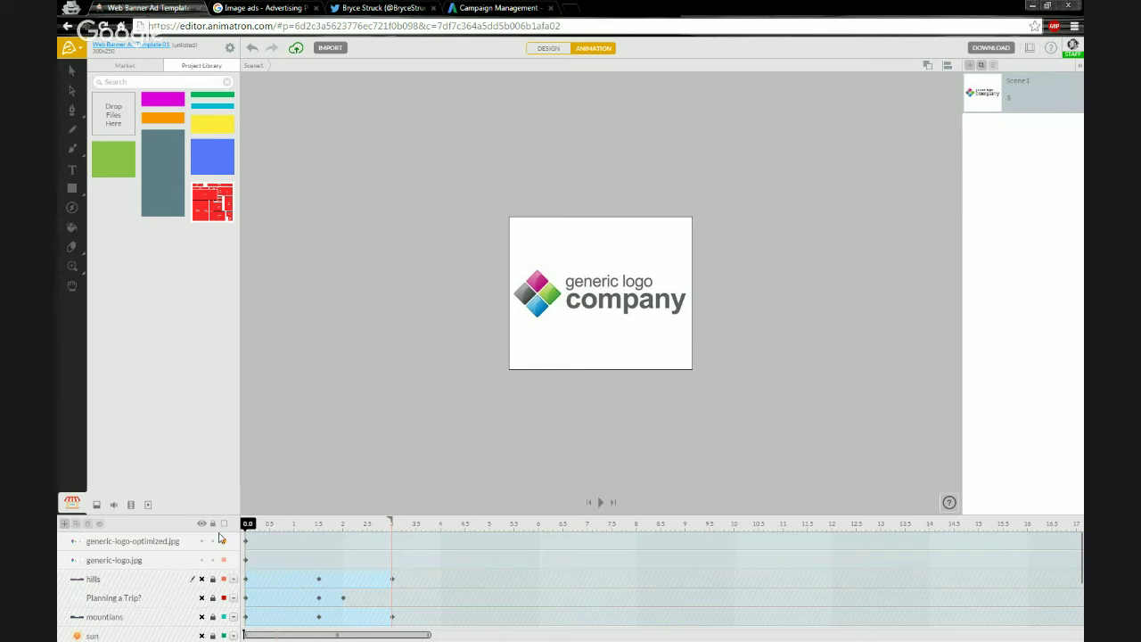
- Delete the original generic-logo.jpg layer and make all remaining banner layers visible
click(116, 561)
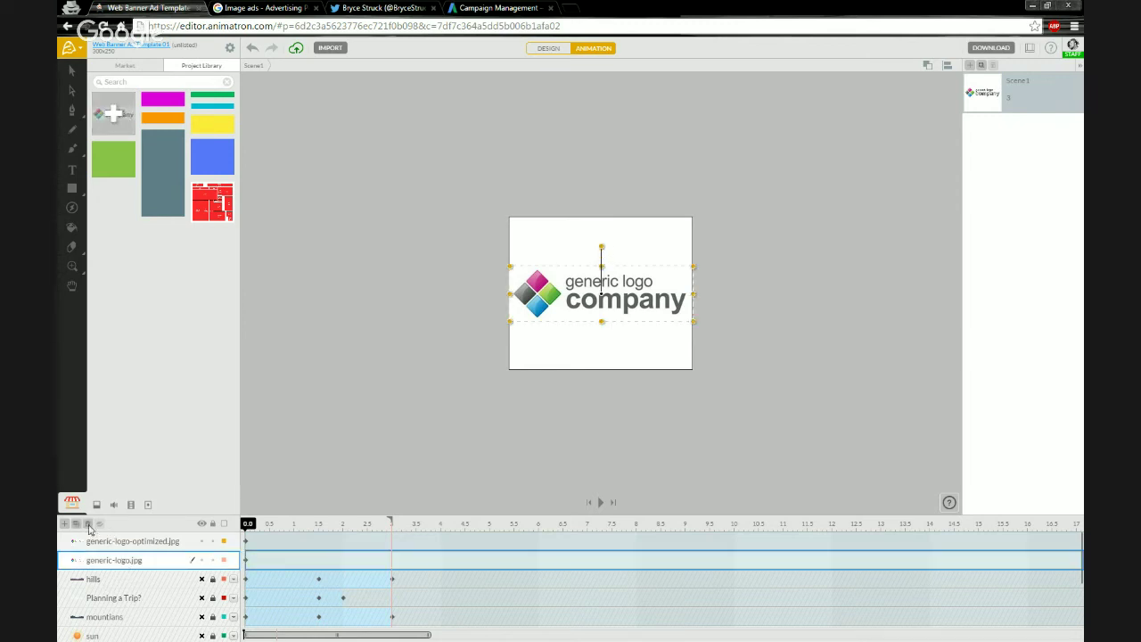
click(88, 524)
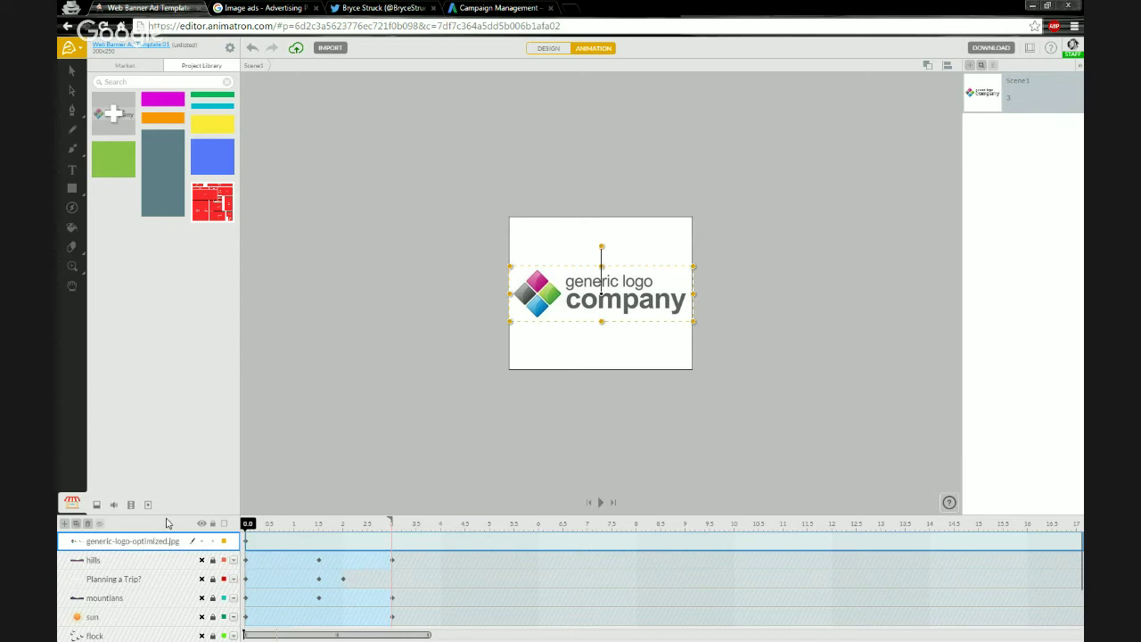
click(204, 526)
click(204, 526)
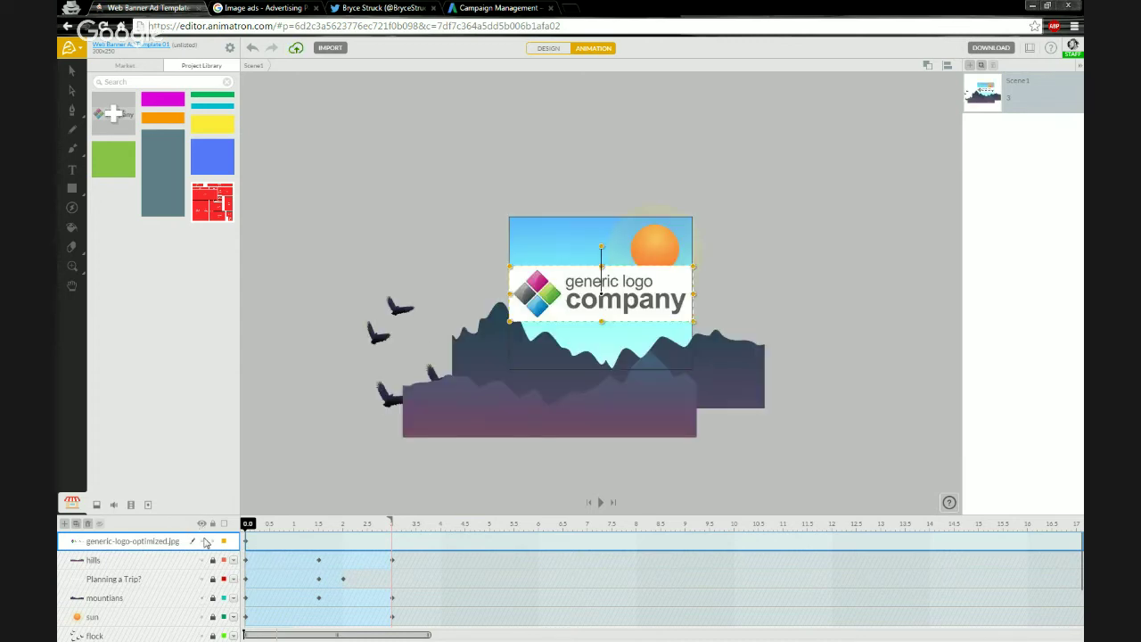
- Shift the generic-logo-optimized.jpg layer on the timeline so that it starts at 1.5 seconds
key(space)
drag(270, 522, 318, 523)
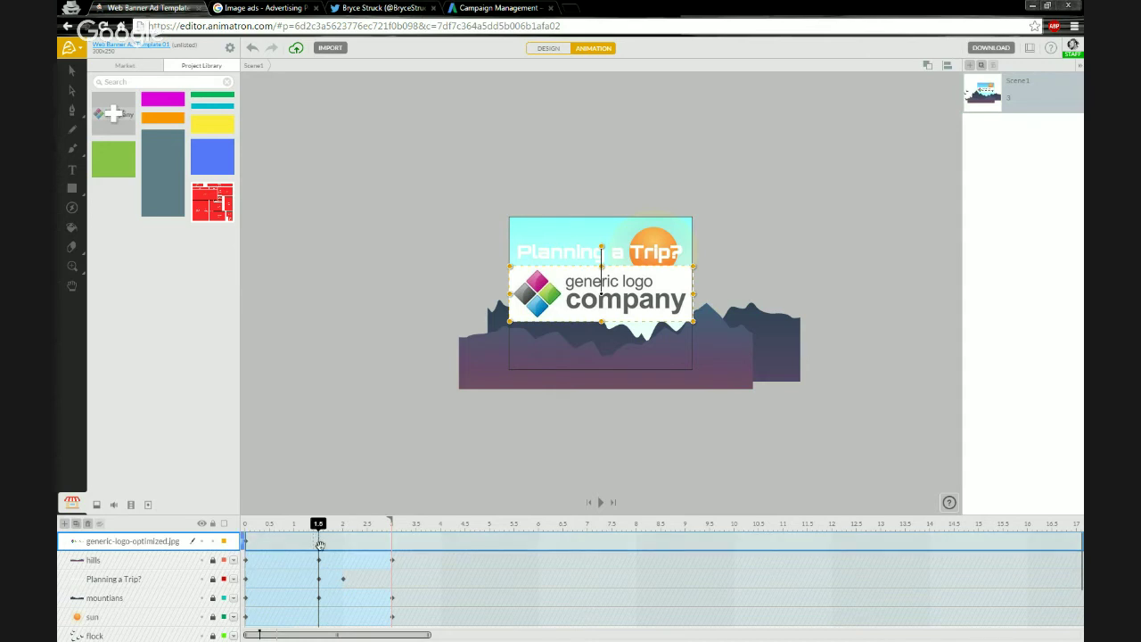
drag(273, 540, 342, 541)
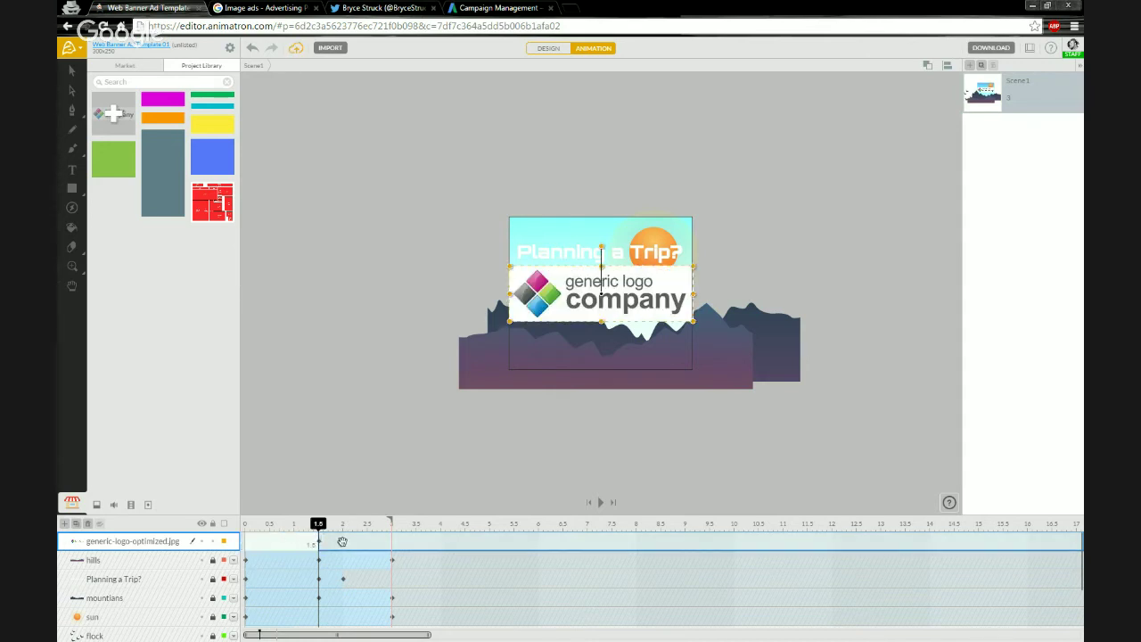
click(338, 523)
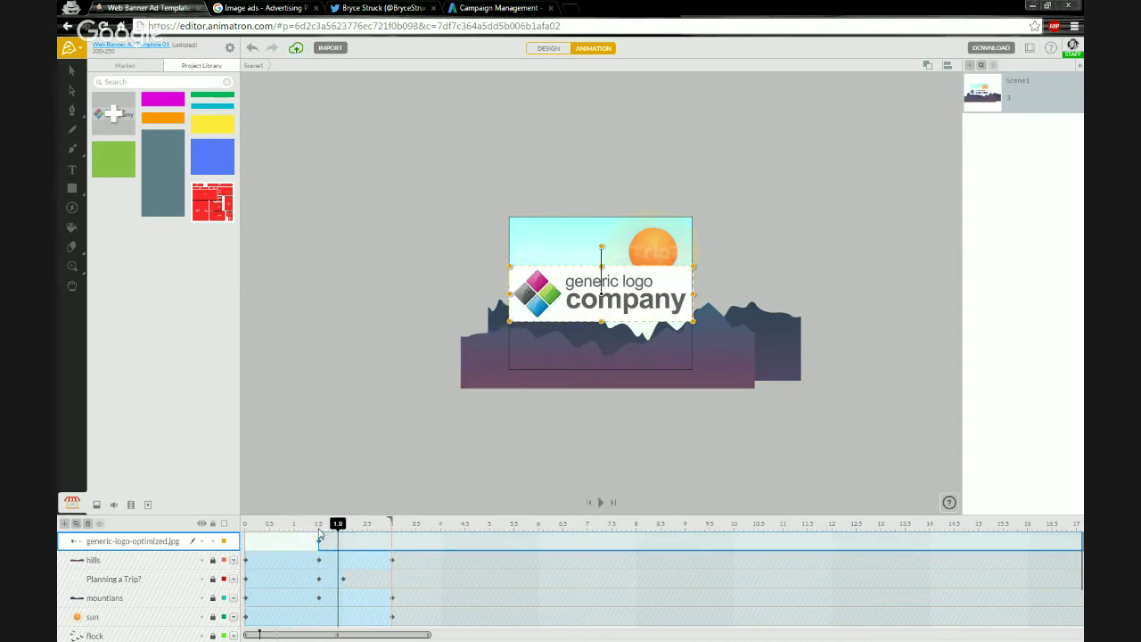
click(319, 526)
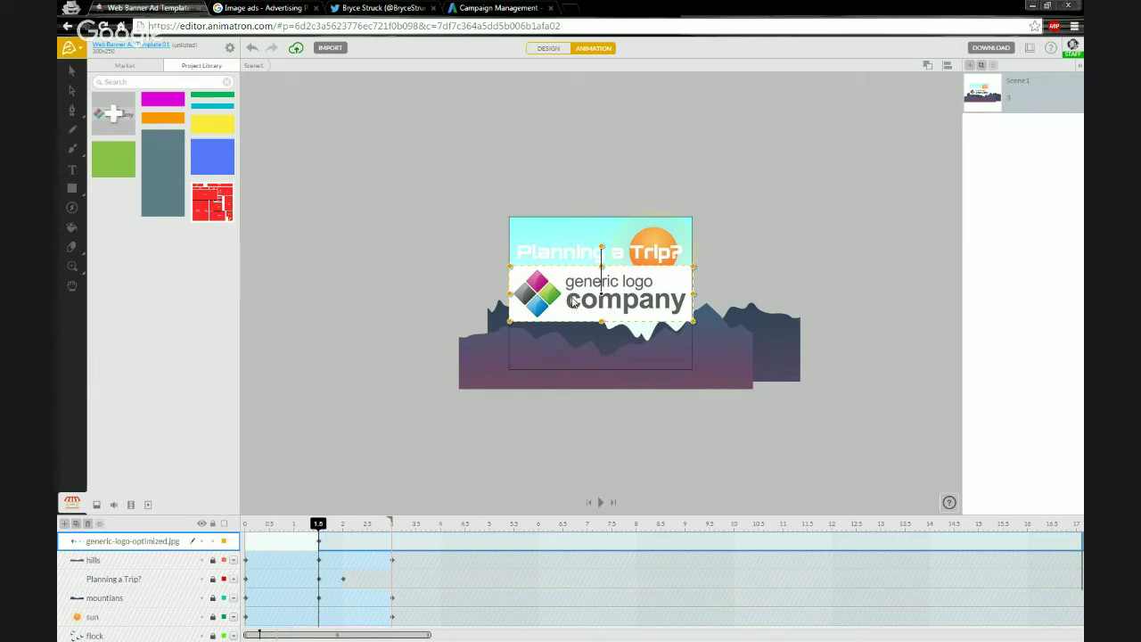
- At 1.5 seconds, move the logo straight down to the banner's lower edge and place its layer beneath the hills layer
click(947, 65)
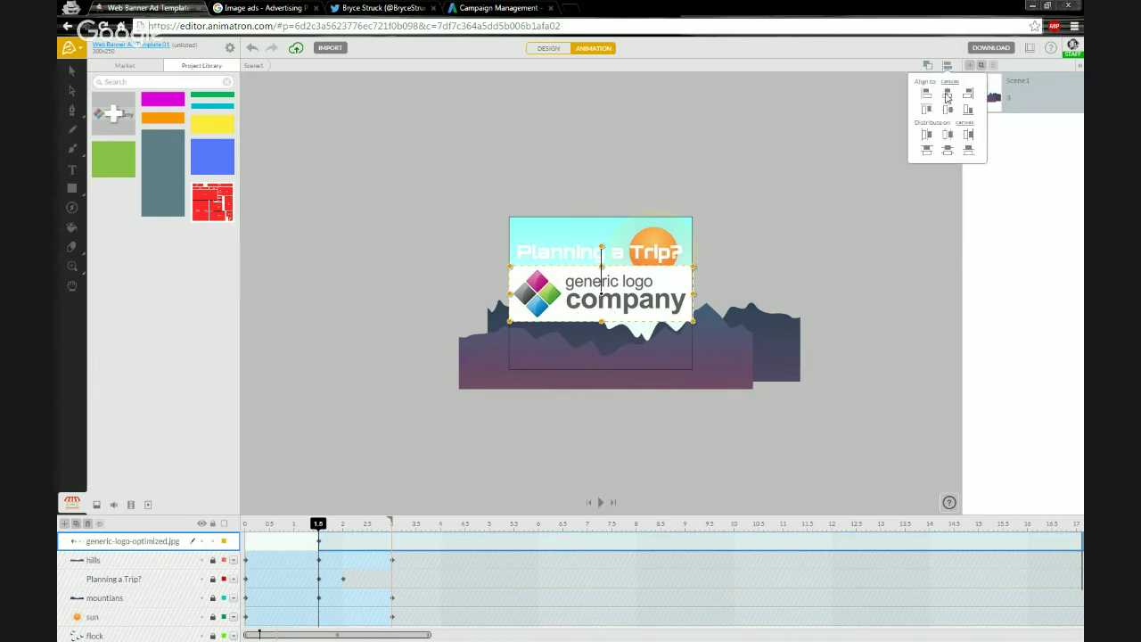
scroll(617, 298, up, 3)
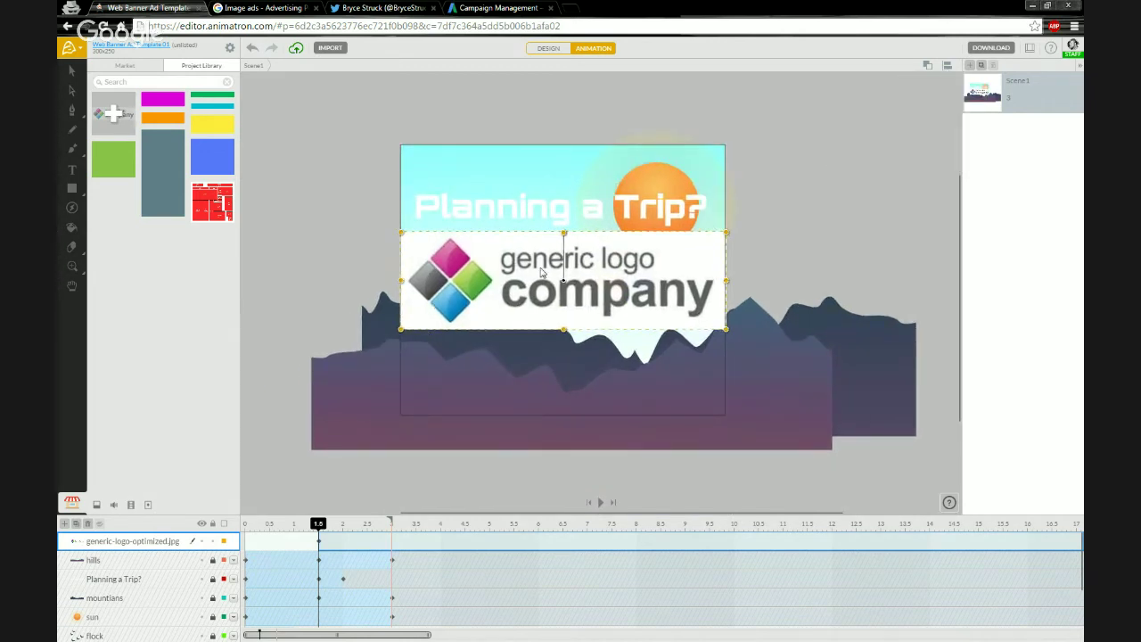
key(shift+Down)
key(shift+Down)
key(shift+Down)
key(shift+Down)
key(shift+Down)
key(shift+Down)
key(shift+Down)
key(shift+Down)
key(shift+Down)
key(shift+Down)
key(shift+Down)
key(shift+Down)
key(shift+Down)
key(shift+Down)
key(shift+Down)
key(shift+Down)
key(shift+Down)
key(shift+Down)
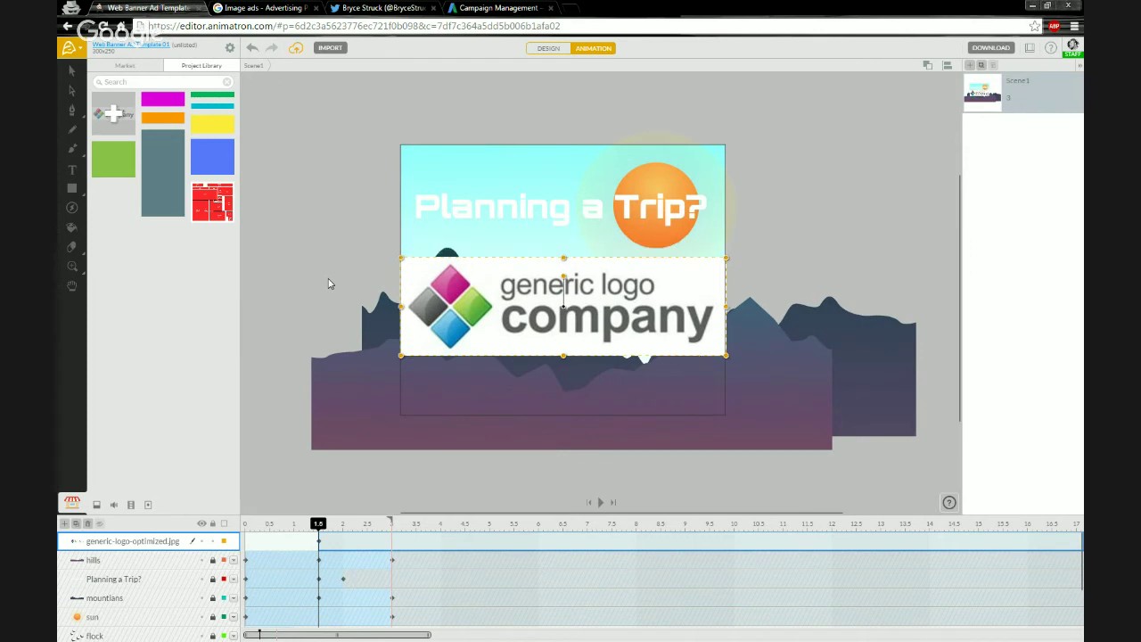
key(shift+Up)
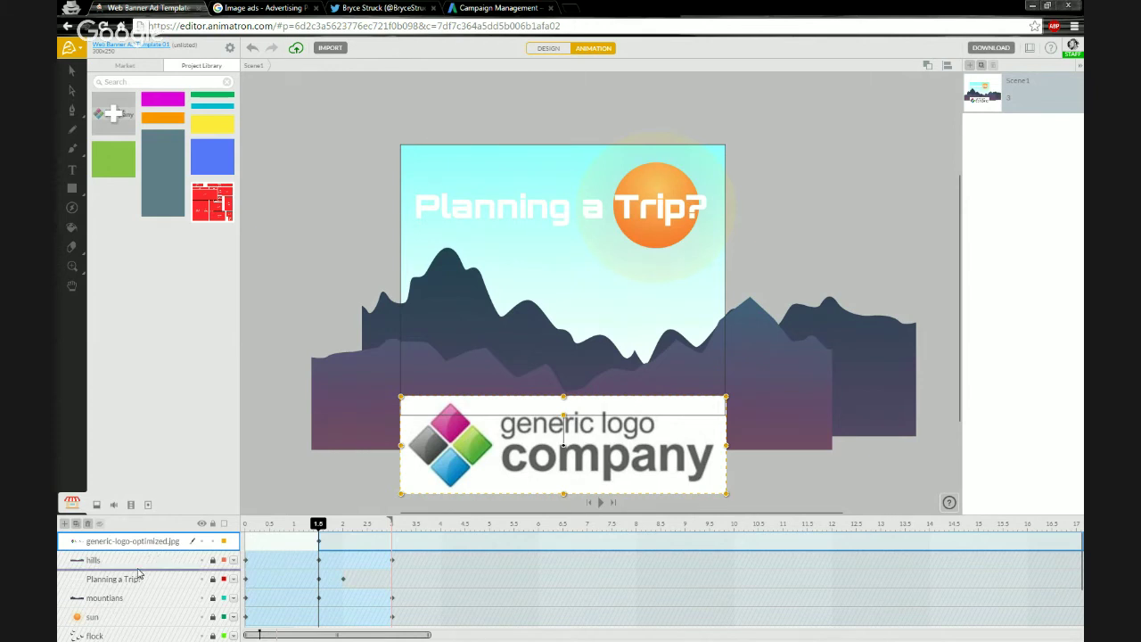
drag(138, 564, 130, 549)
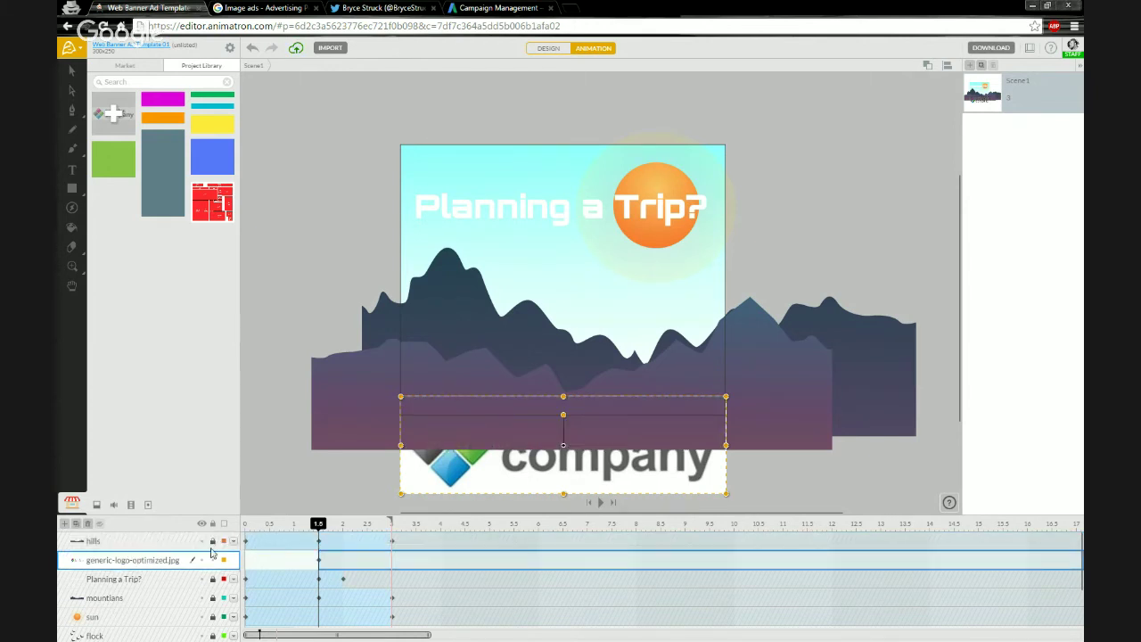
- At 2.0 seconds, raise the logo from behind the hills to just below the banner's middle
mouse_move(322, 526)
mouse_down()
mouse_move(372, 526)
mouse_move(343, 529)
mouse_up()
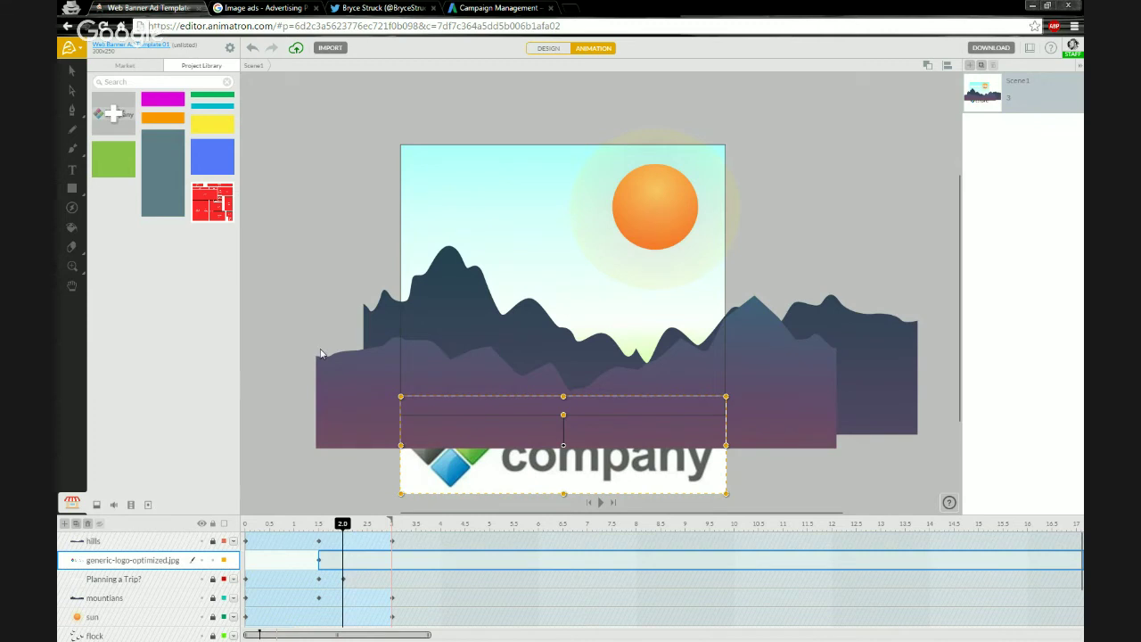
key(shift+Up)
key(shift+Up)
key(shift+Up)
key(shift+Up)
key(shift+Up)
key(shift+Up)
key(shift+Up)
key(shift+Up)
key(shift+Up)
key(shift+Up)
key(shift+Up)
key(shift+Up)
key(shift+Up)
key(shift+Up)
key(shift+Up)
key(shift+Up)
key(shift+Up)
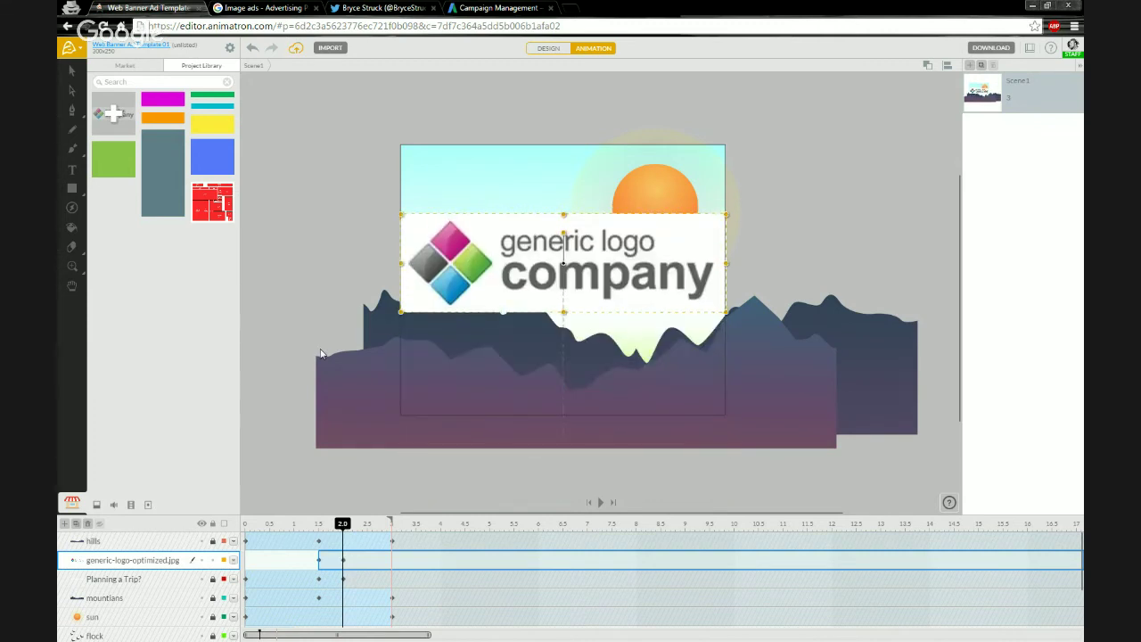
key(shift+Down)
key(shift+Down)
key(shift+Down)
key(shift+Down)
key(shift+Down)
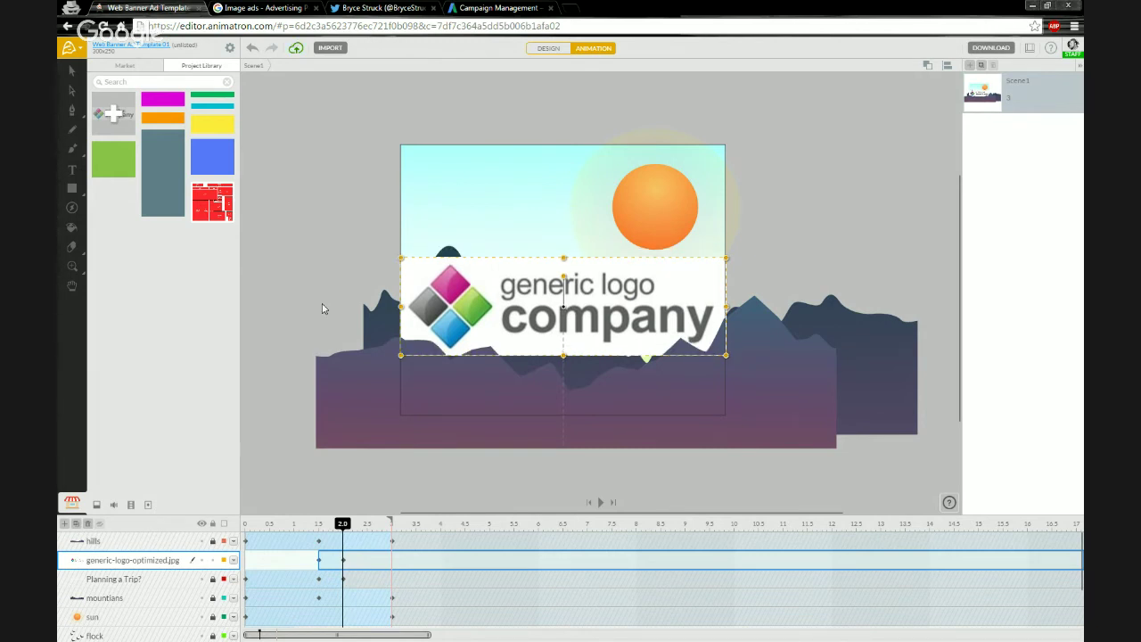
- Nudge the logo slightly upward at its 2.0-second position
click(324, 309)
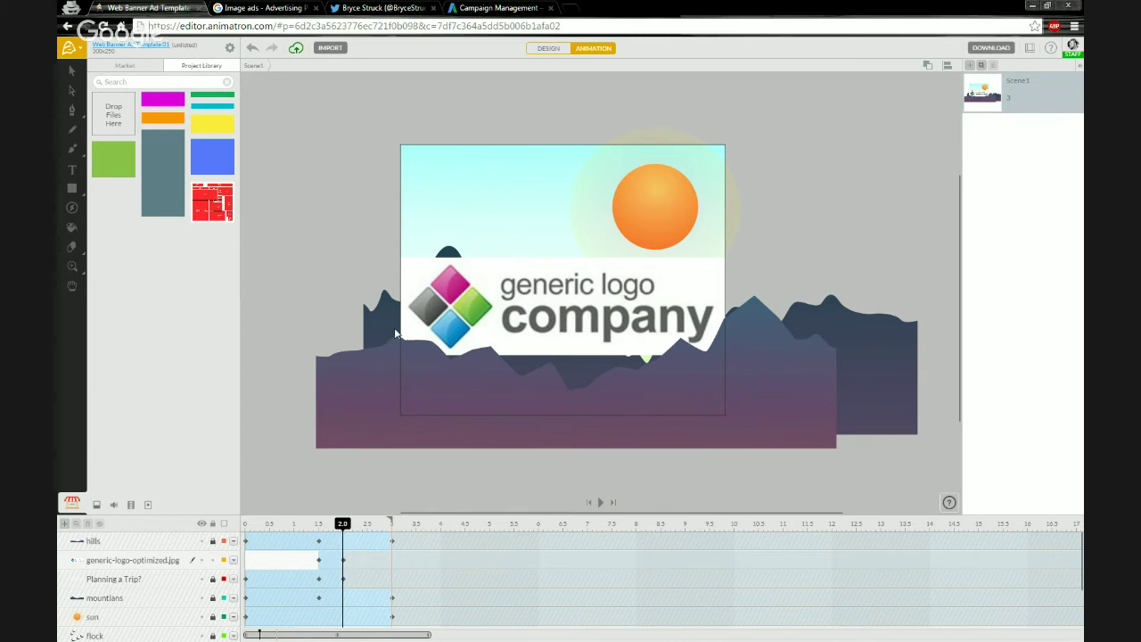
click(355, 527)
mouse_move(357, 528)
mouse_down()
mouse_move(410, 527)
mouse_move(339, 528)
mouse_move(399, 532)
mouse_move(345, 536)
mouse_up()
click(495, 333)
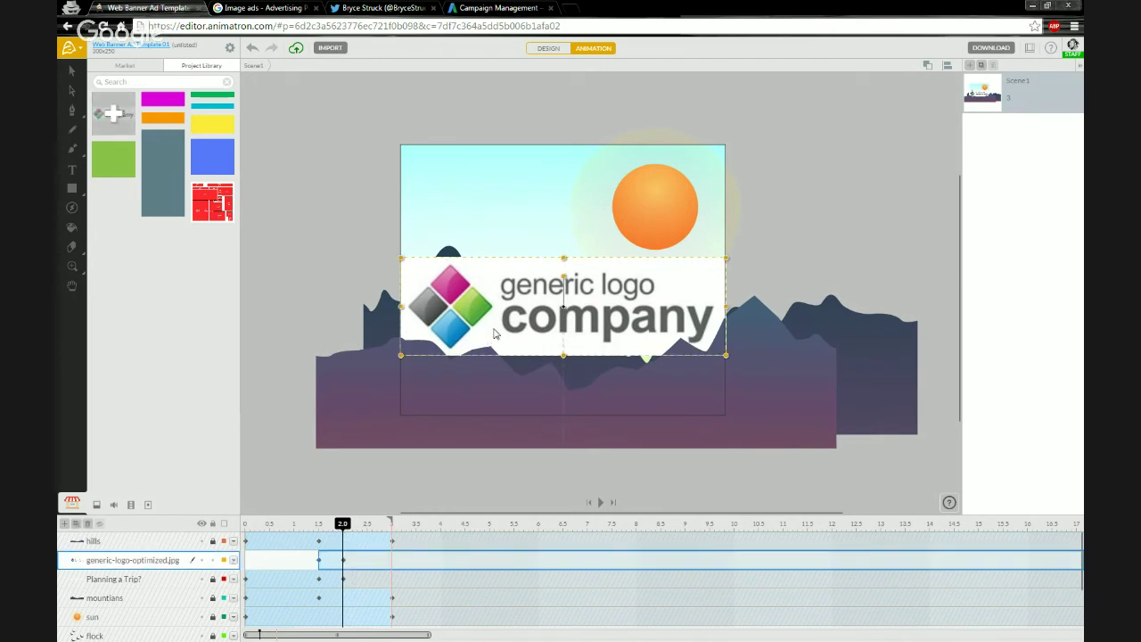
key(Up)
key(Up)
key(Up)
key(Up)
key(Up)
key(Up)
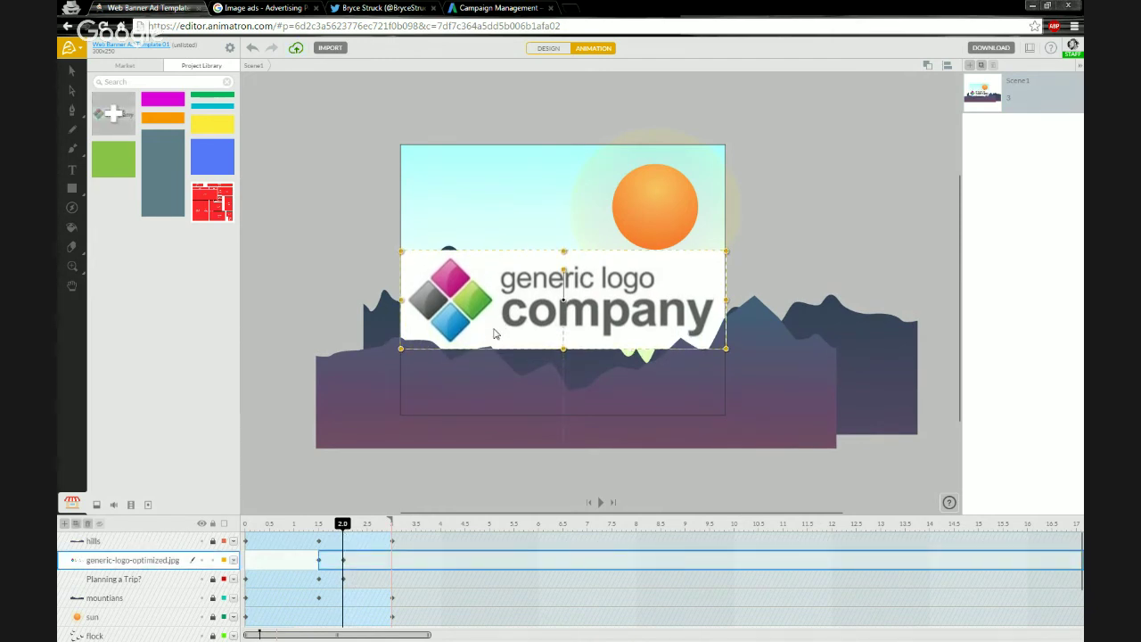
- Play the banner animation from its beginning to check the logo's entrance between 1.5 and 2.0 seconds
click(143, 618)
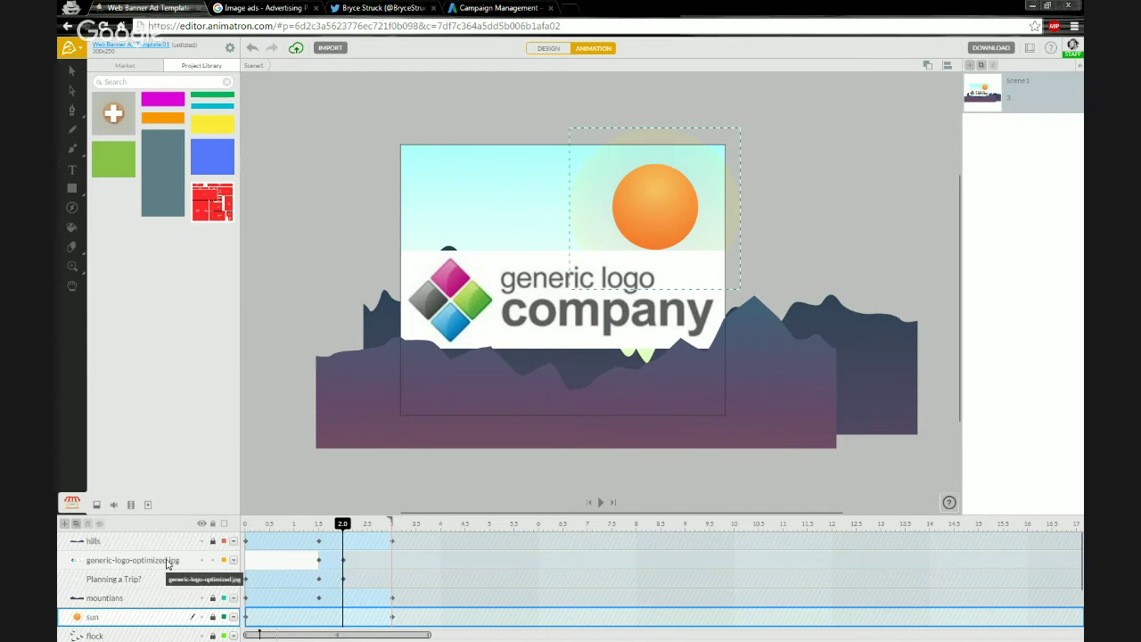
drag(345, 528, 233, 528)
click(322, 278)
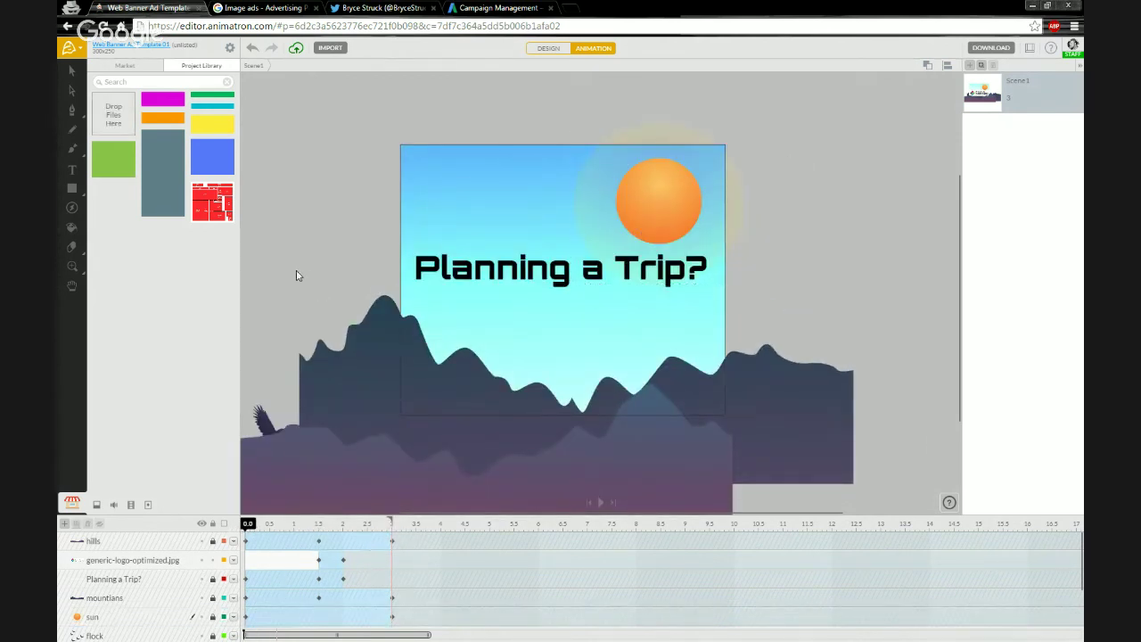
key(space)
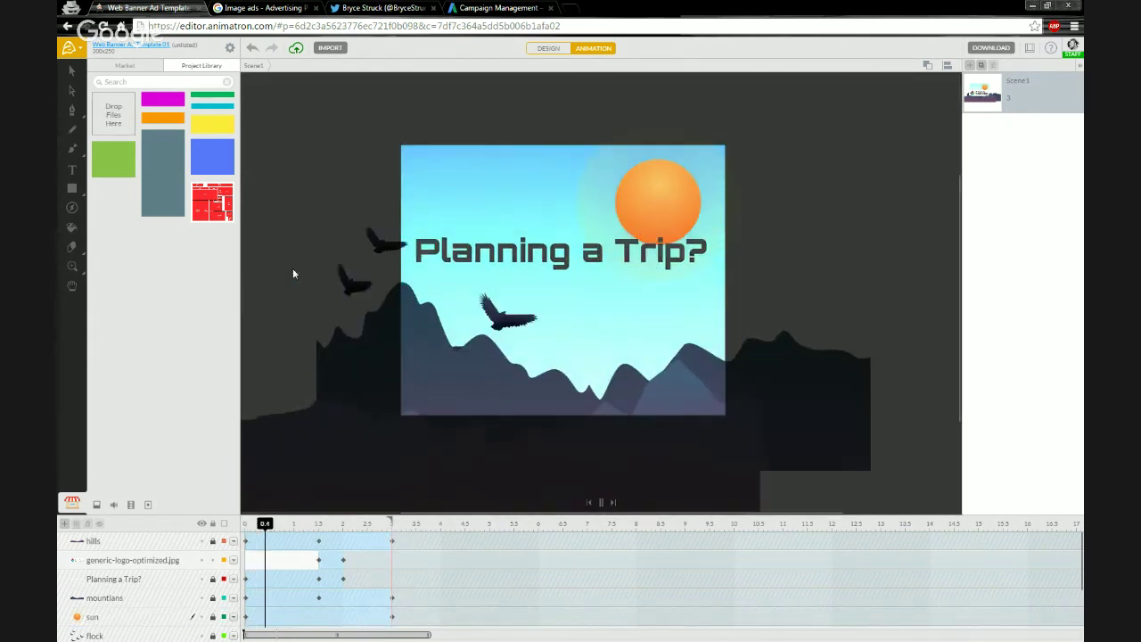
key(space)
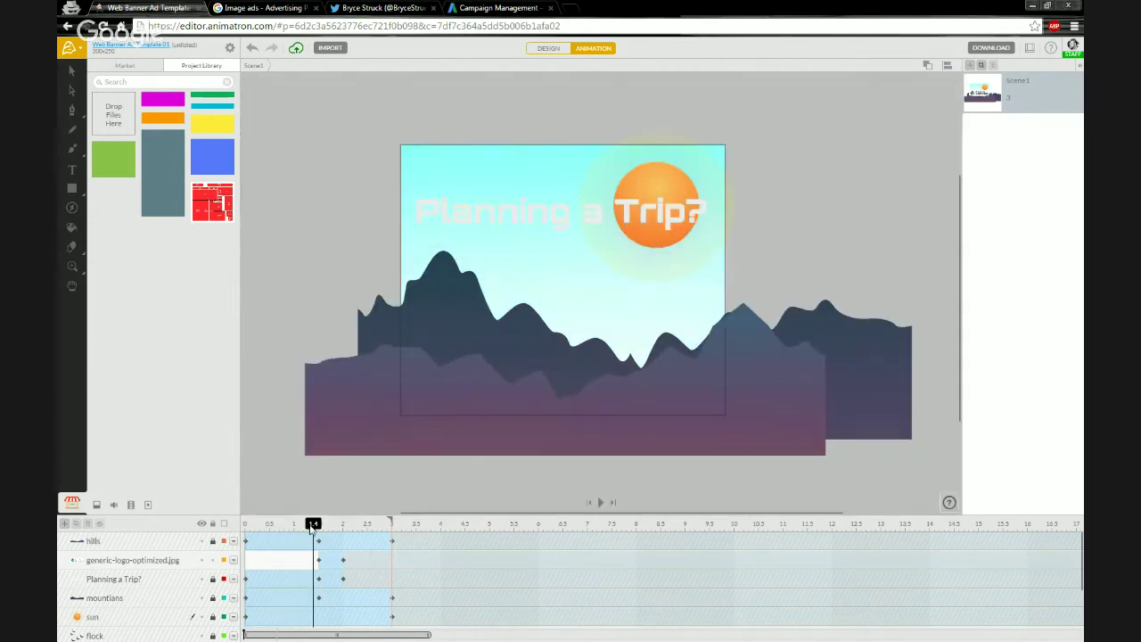
drag(313, 525, 255, 526)
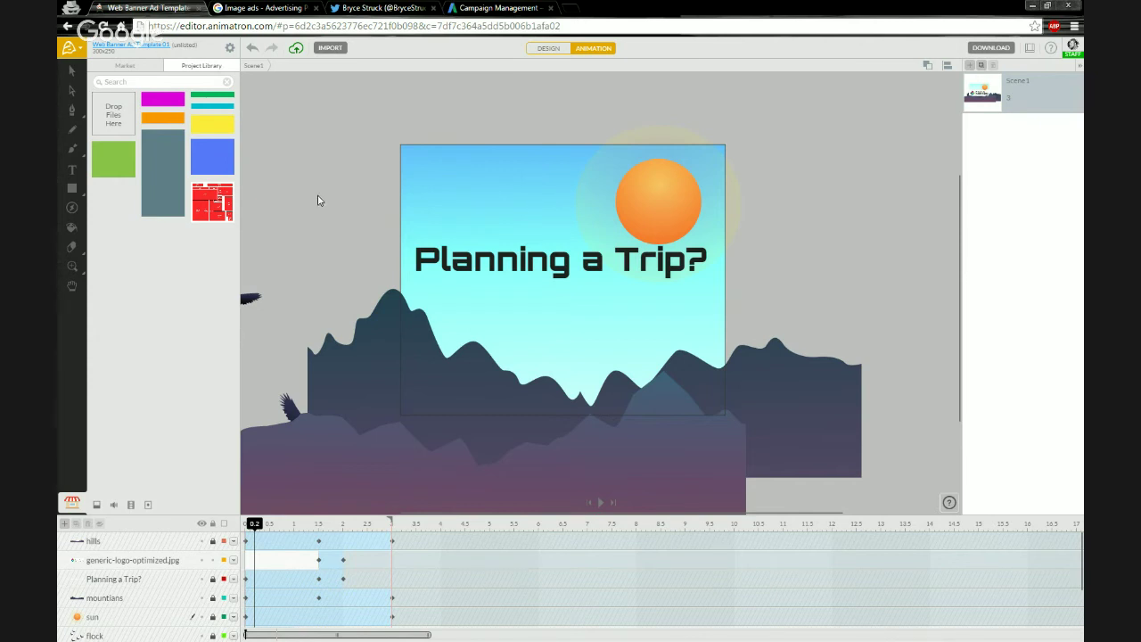
key(space)
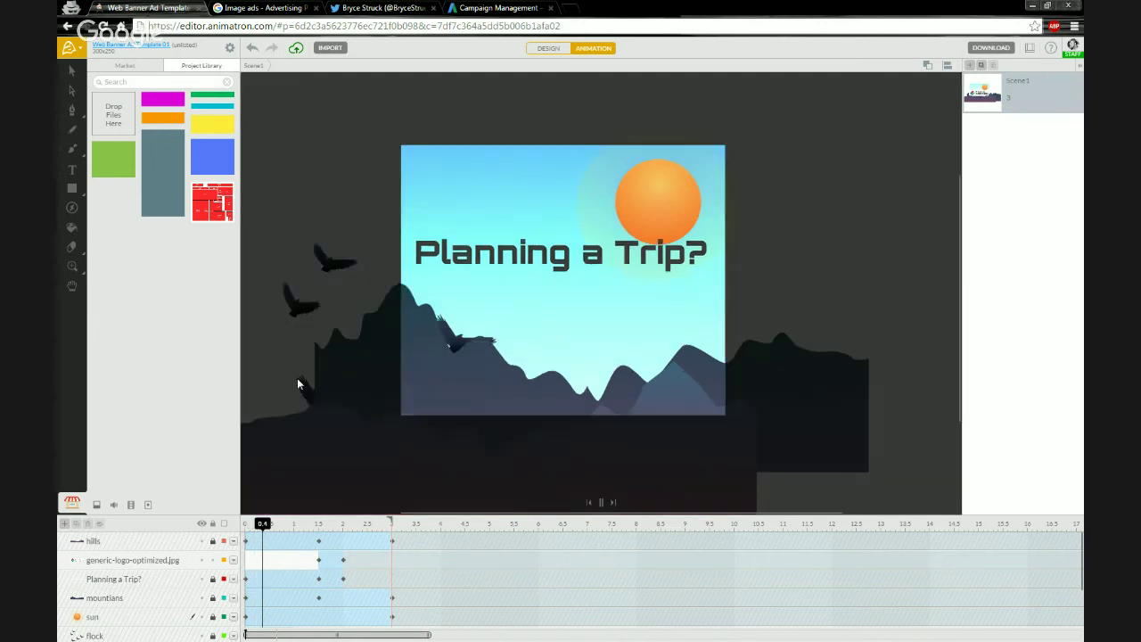
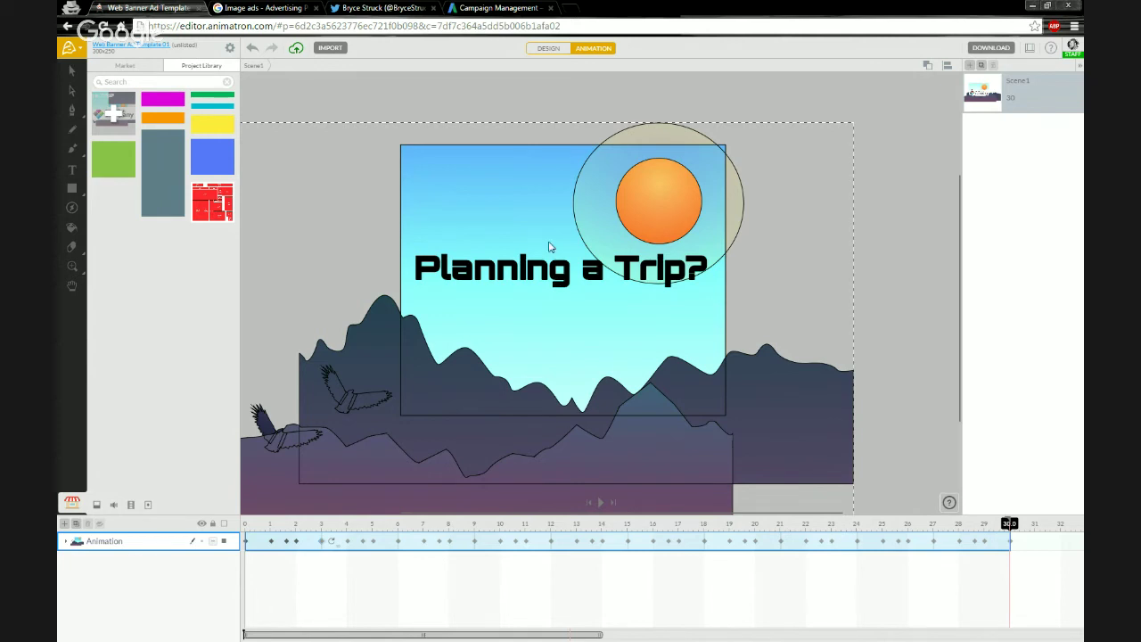
- Check the grouped 30-second animation up to 22 seconds and download the banner as HTML5 code
drag(267, 524, 805, 526)
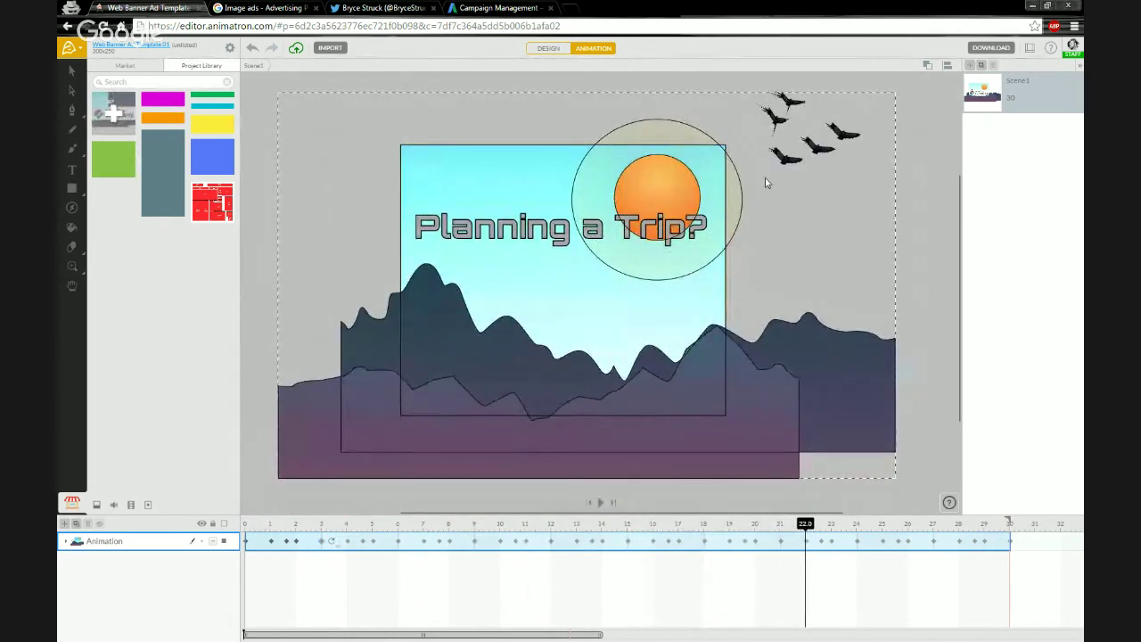
click(992, 48)
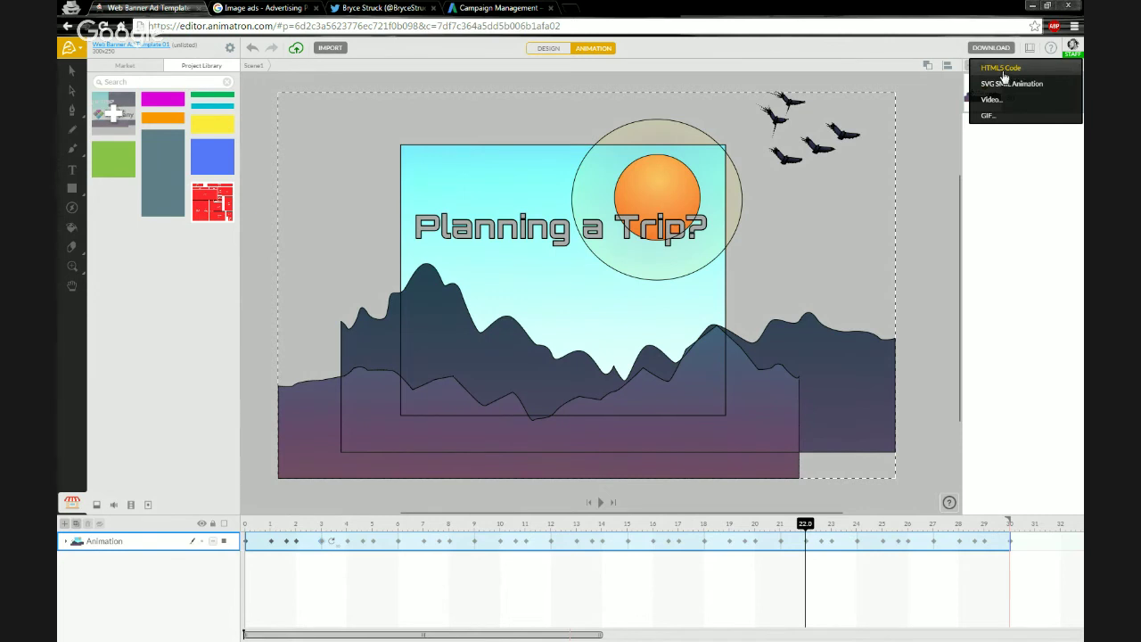
click(1002, 74)
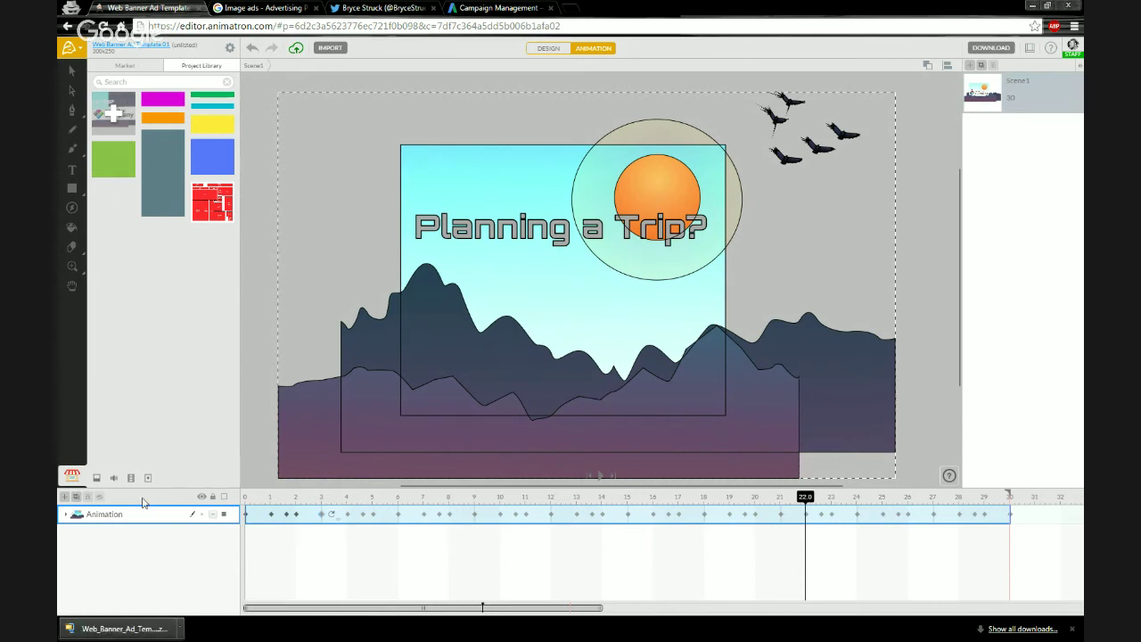
- Show the downloaded Web_Banner_Ad_Template_01 zip file in its folder and move it to the Desktop
click(181, 624)
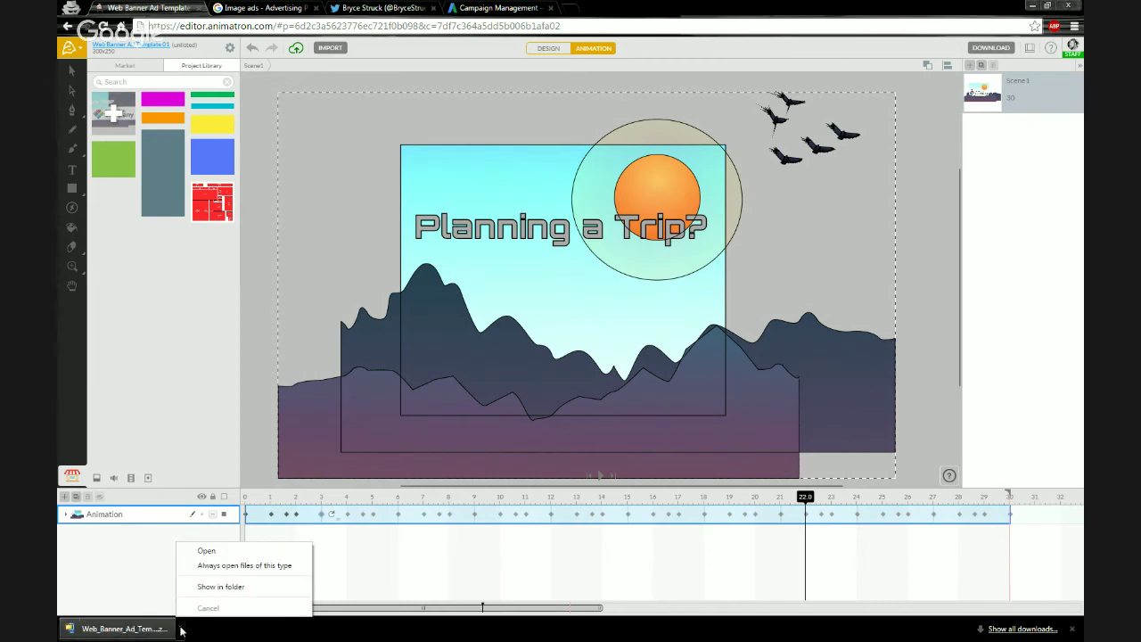
click(221, 589)
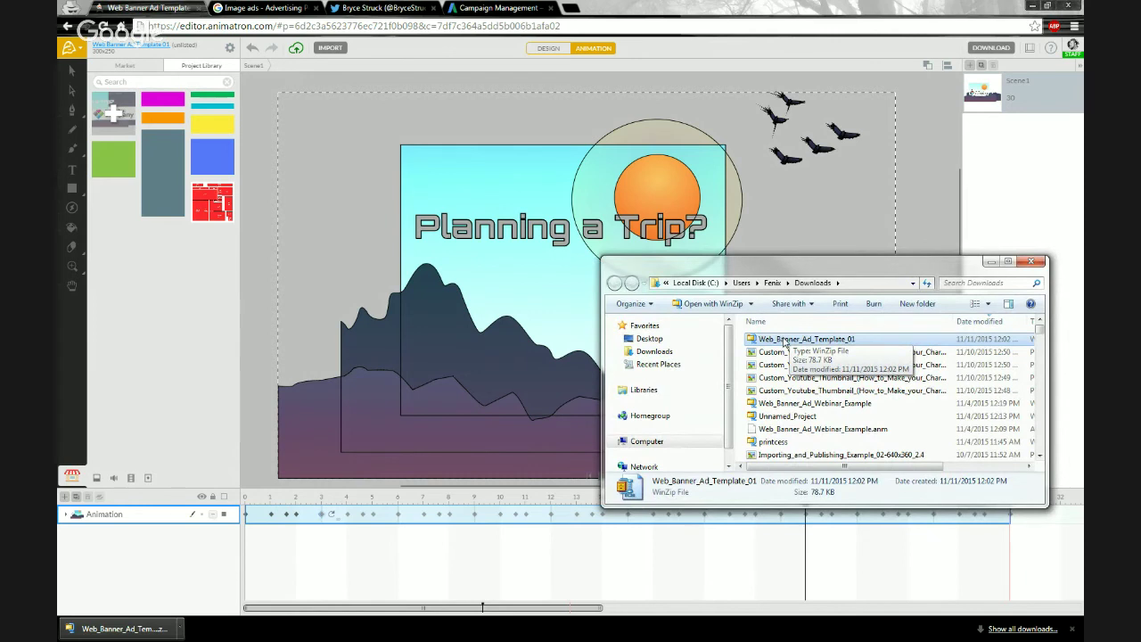
drag(784, 340, 657, 341)
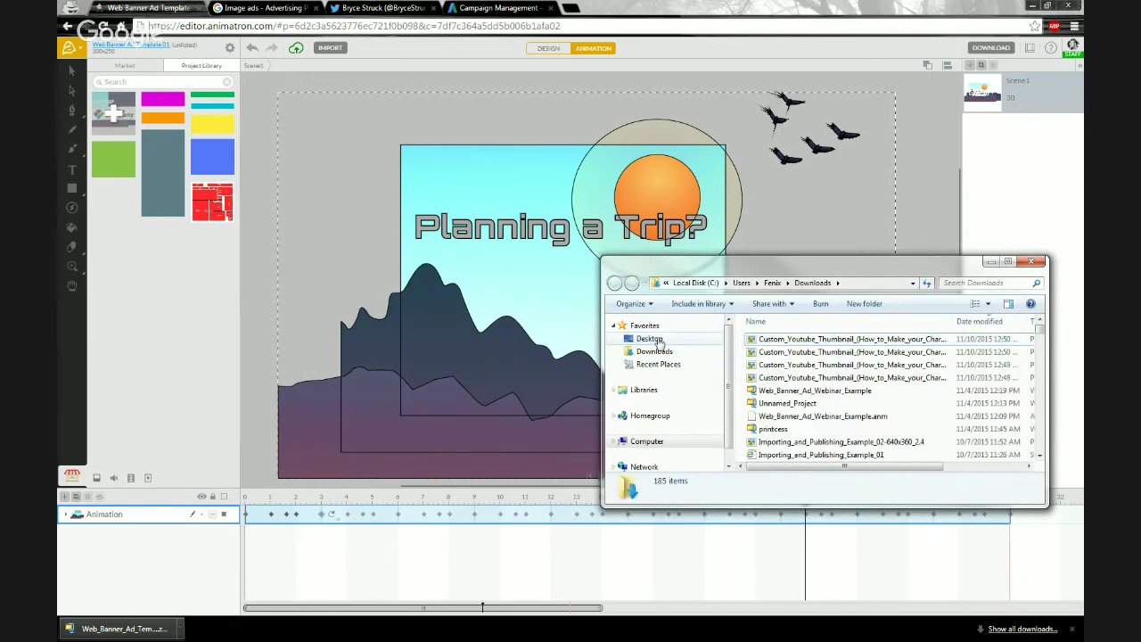
- Move the Web_Banner_Ad_Template_01 zip file from the Desktop into the Webinar Files folder and open that folder
click(657, 341)
click(822, 435)
click(953, 407)
scroll(952, 407, down, 3)
click(791, 447)
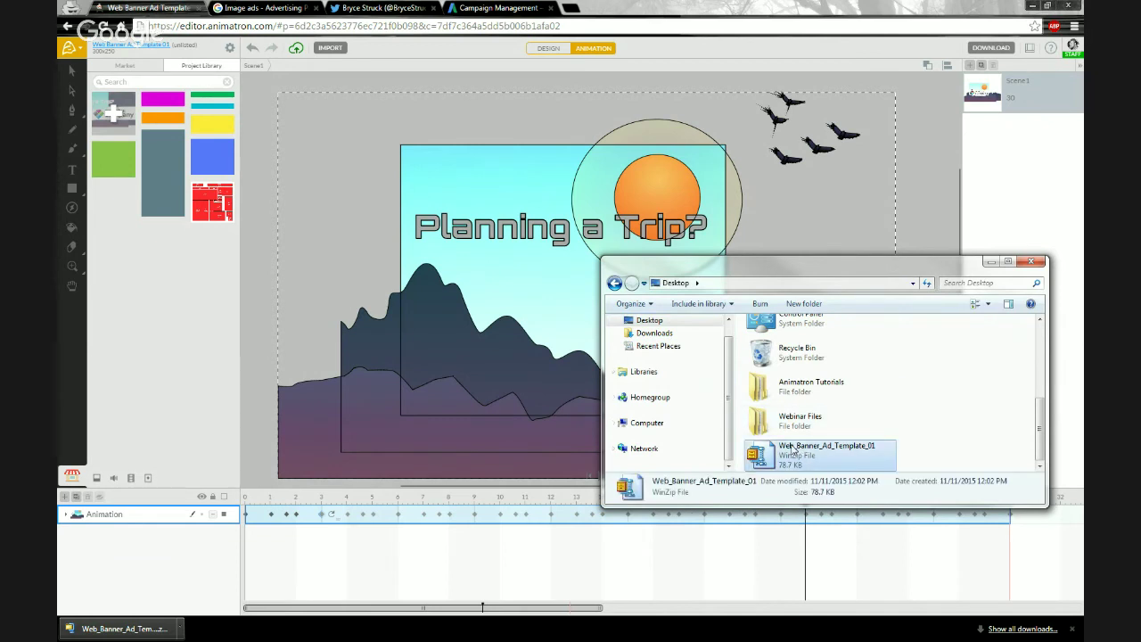
key(Delete)
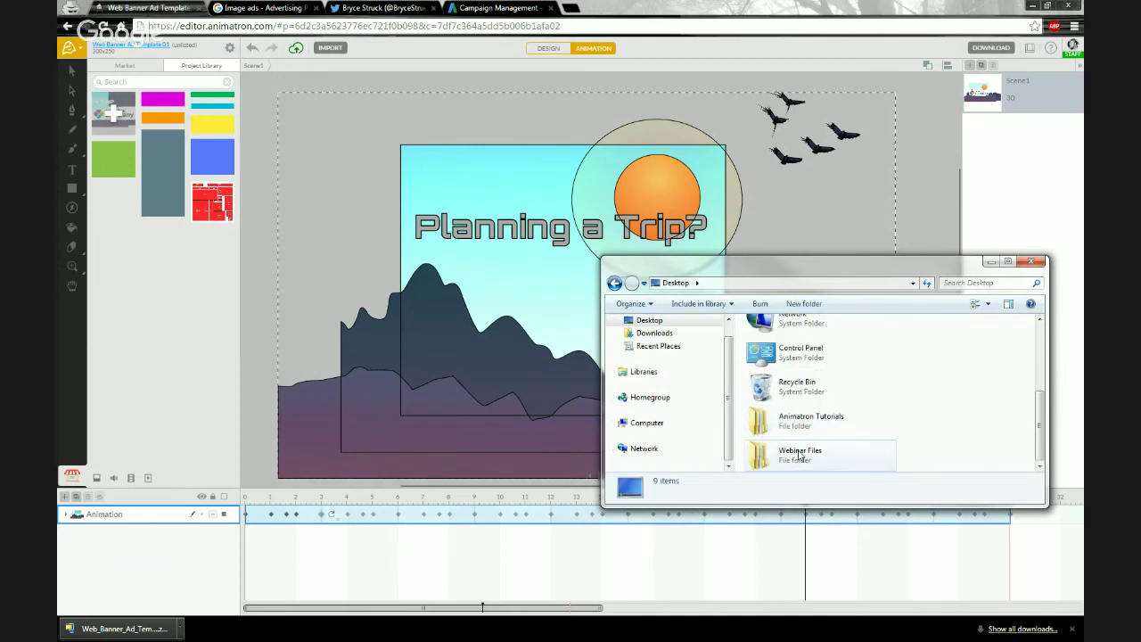
double_click(803, 452)
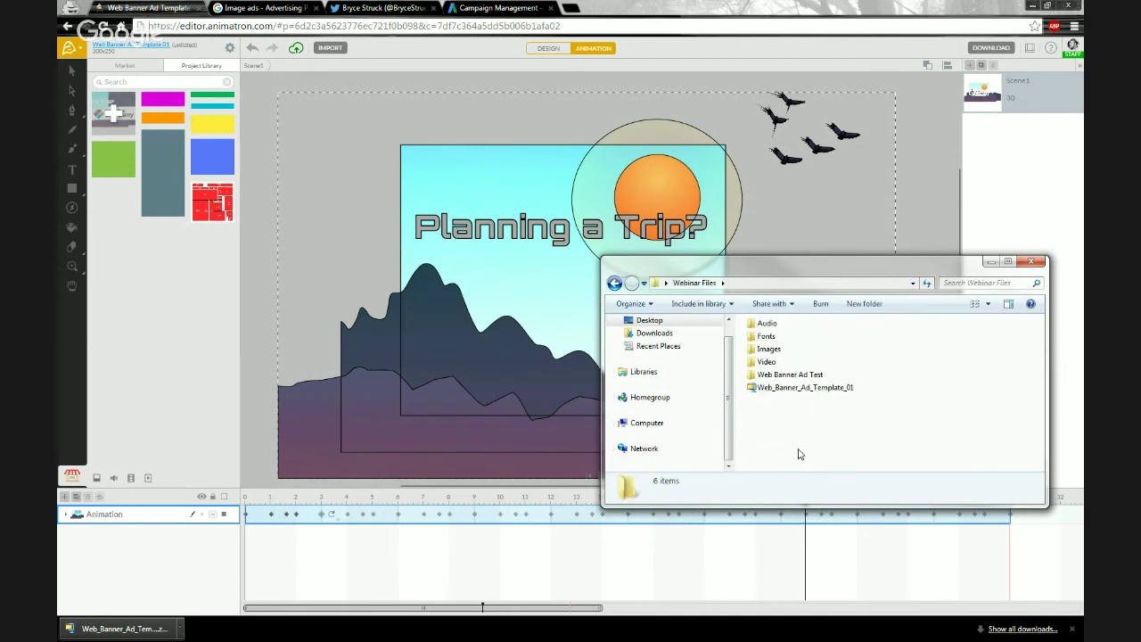
- Check the Web Banner Ad Test folder, then create a folder named Web Banner TEST in Webinar Files
click(778, 390)
double_click(776, 374)
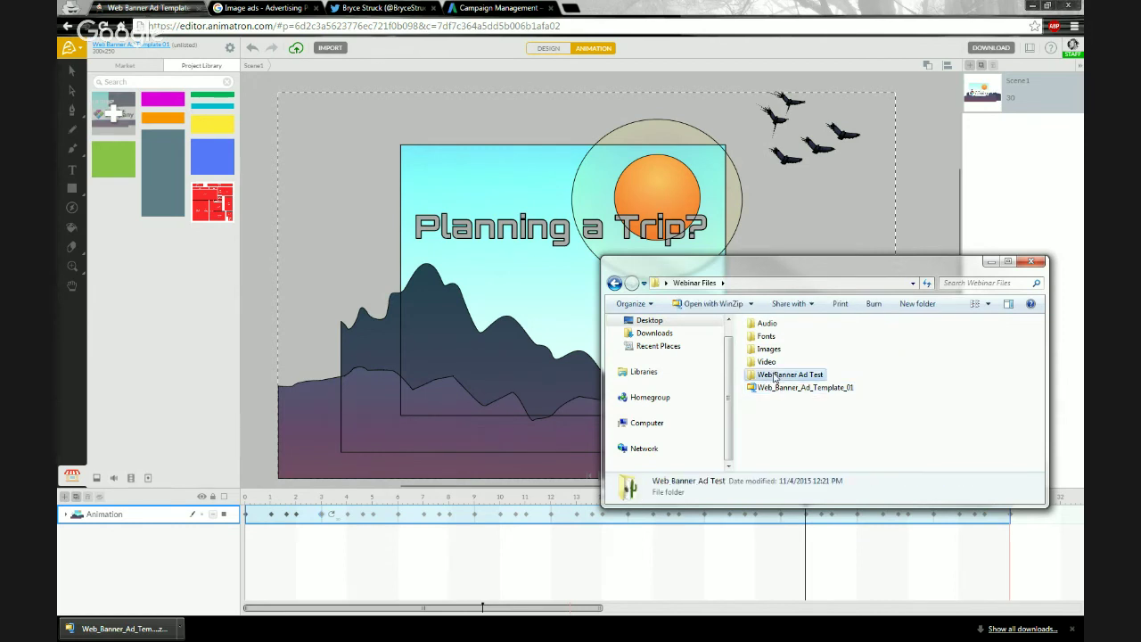
click(614, 282)
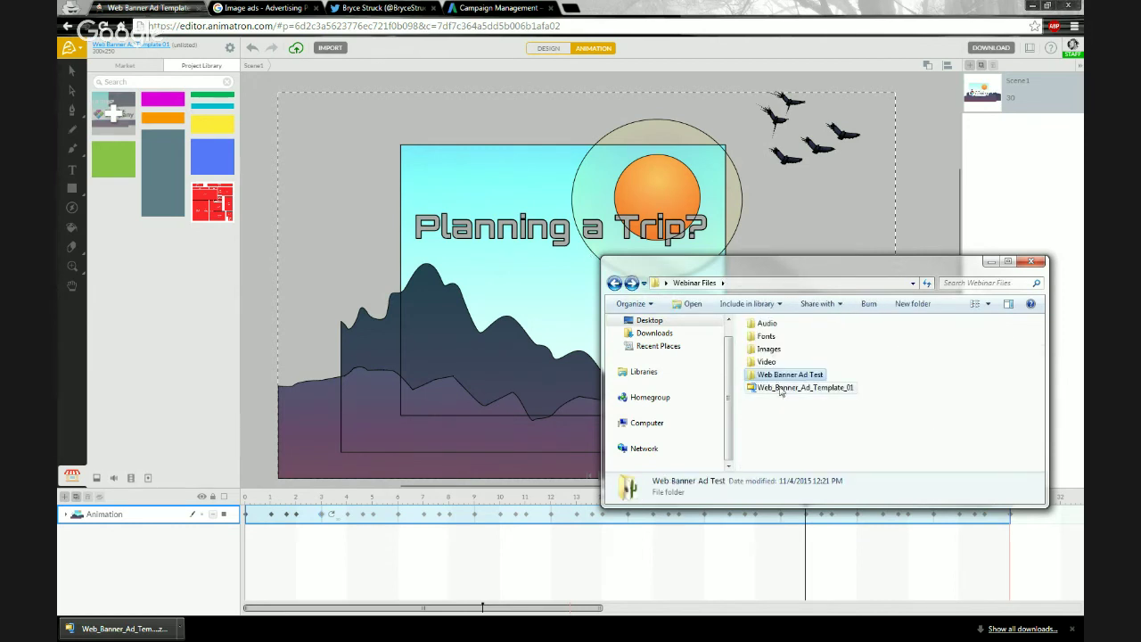
click(781, 390)
right_click(776, 409)
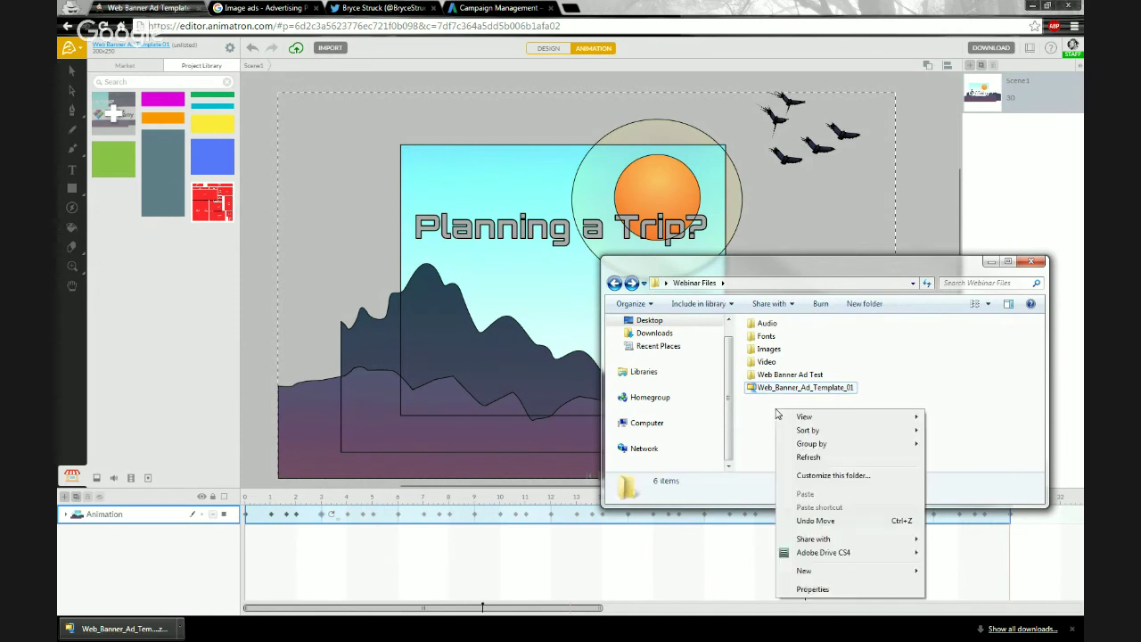
mouse_move(807, 570)
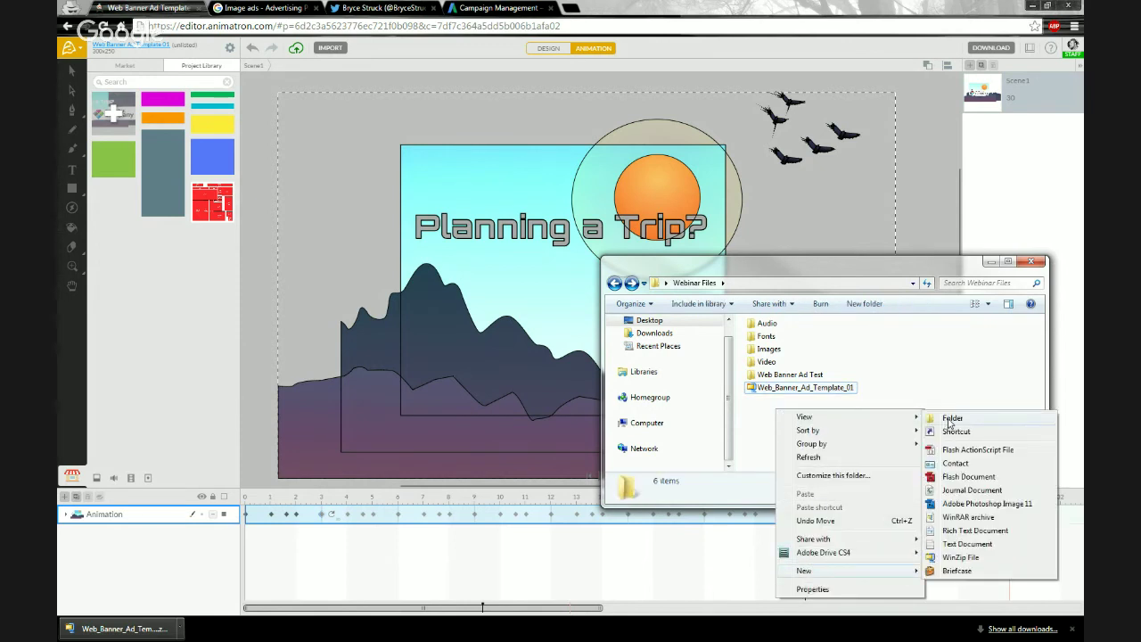
click(947, 348)
text(Web Banner TEST)
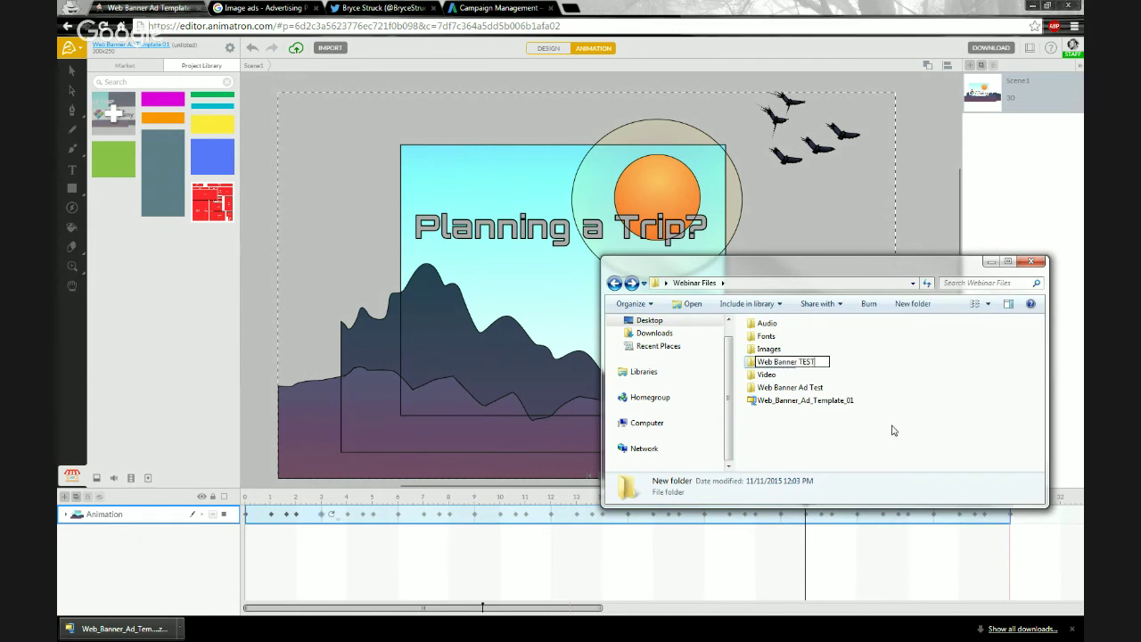
key(Return)
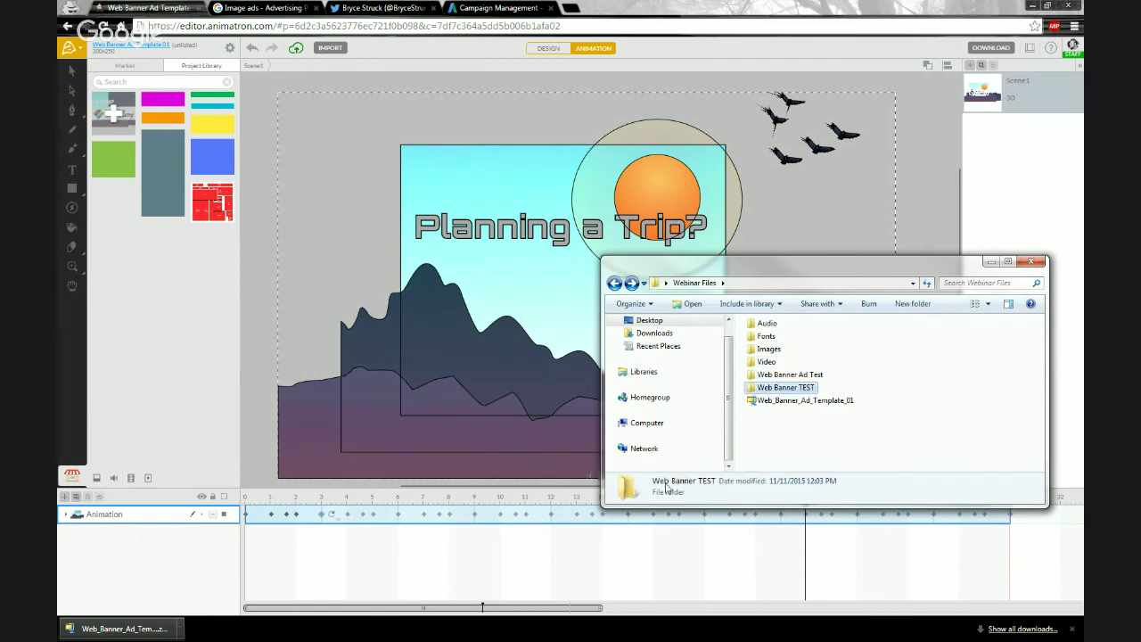
- Move the Web_Banner_Ad_Template_01 zip file into the Web Banner TEST folder and extract its contents there
click(777, 401)
drag(776, 400, 775, 389)
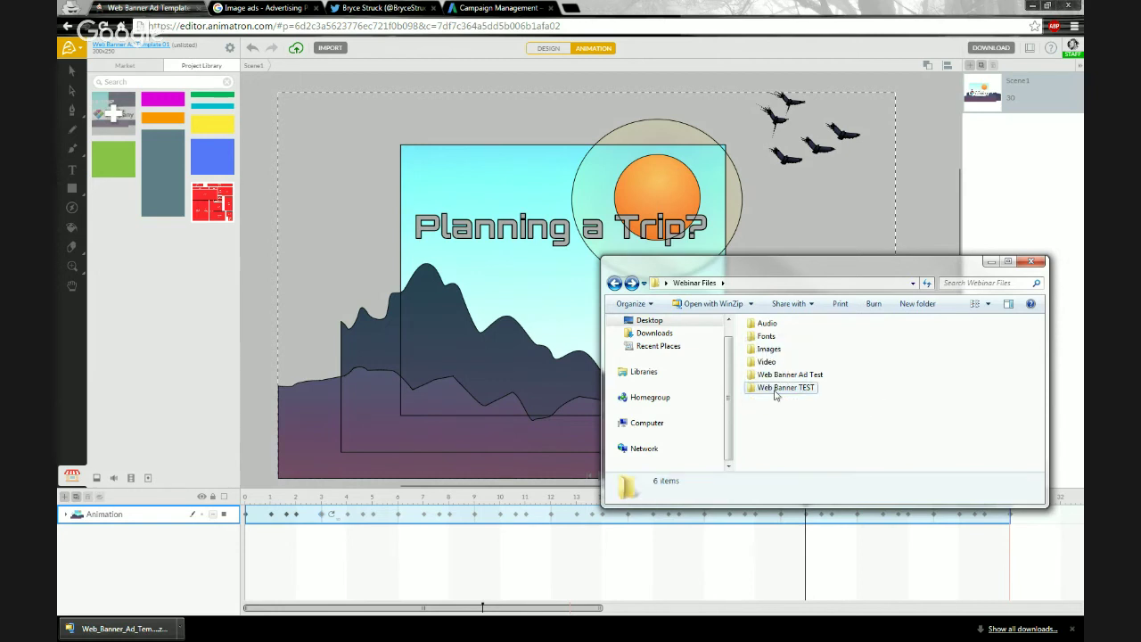
double_click(774, 389)
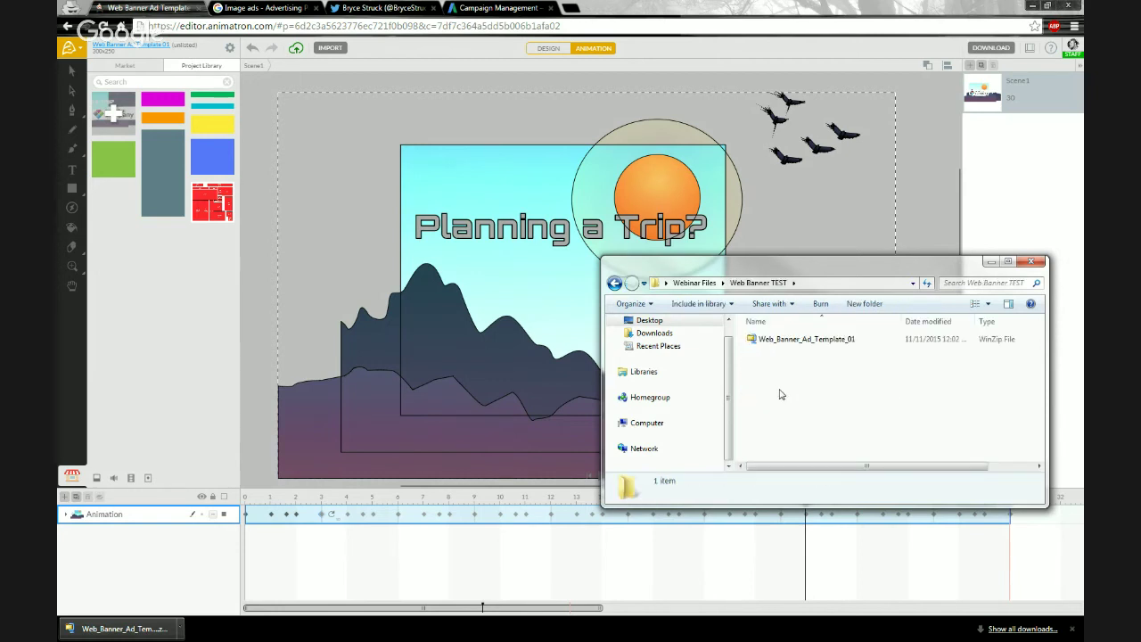
right_click(792, 342)
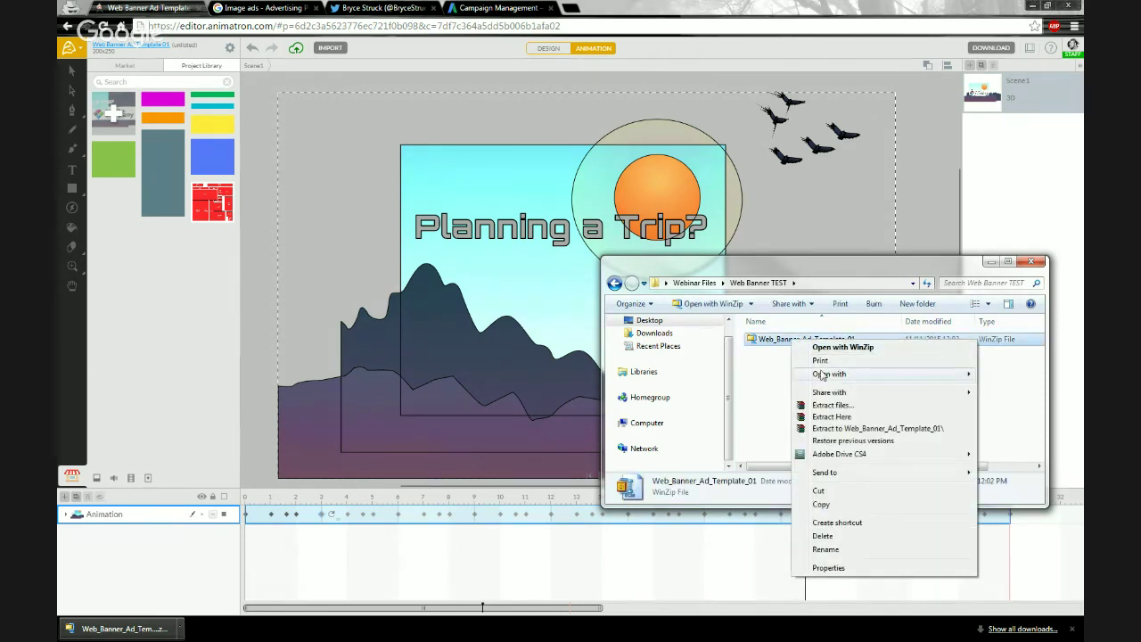
mouse_move(823, 375)
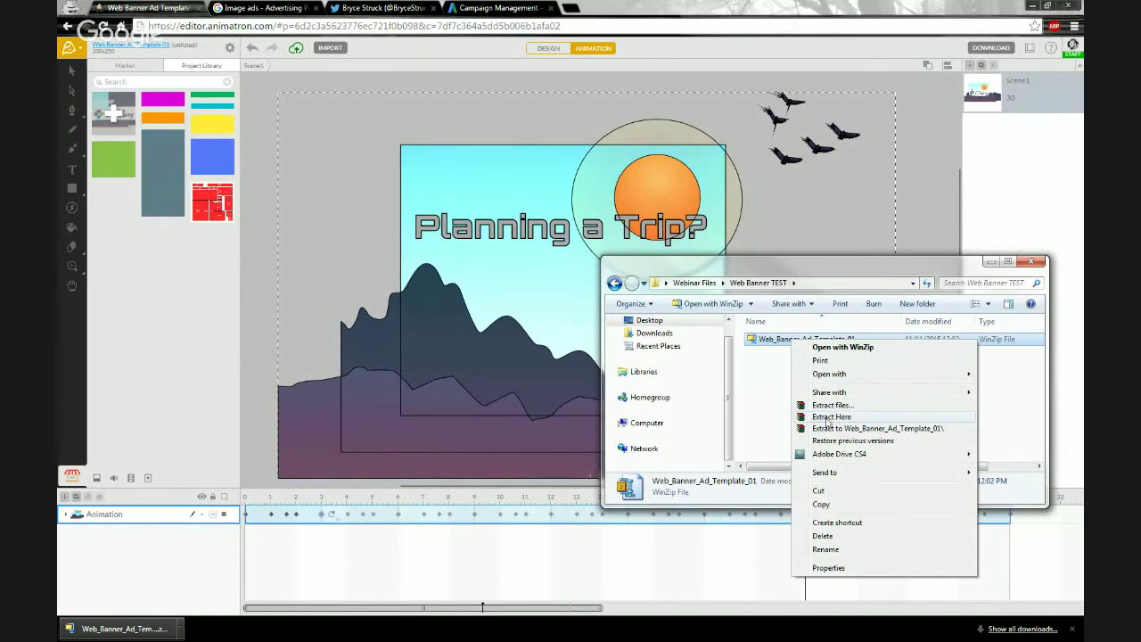
click(828, 417)
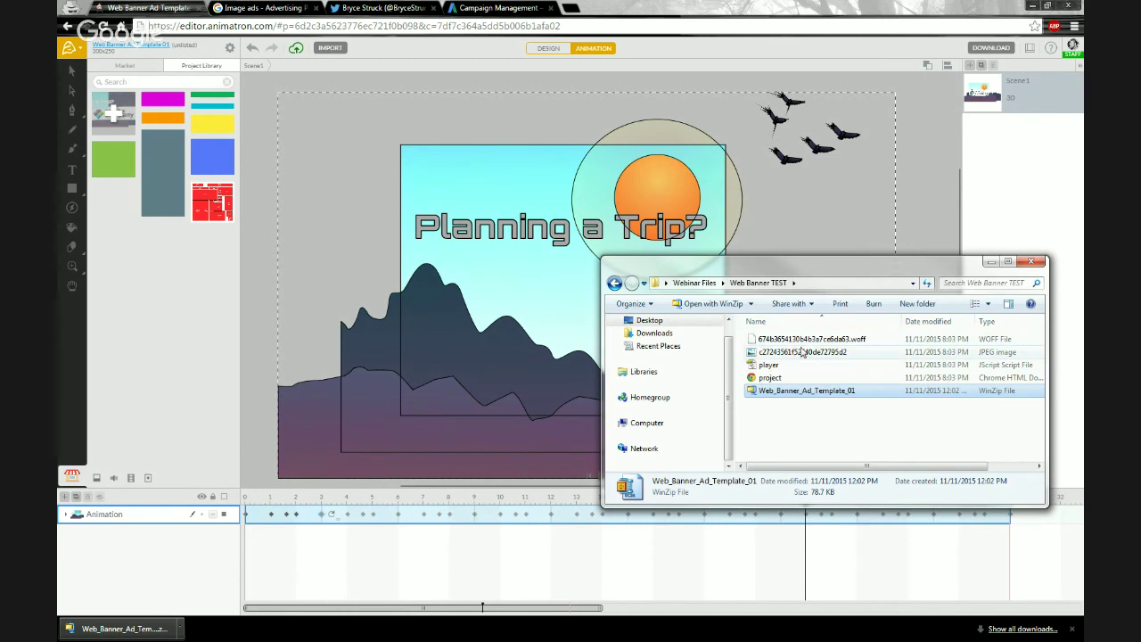
click(775, 423)
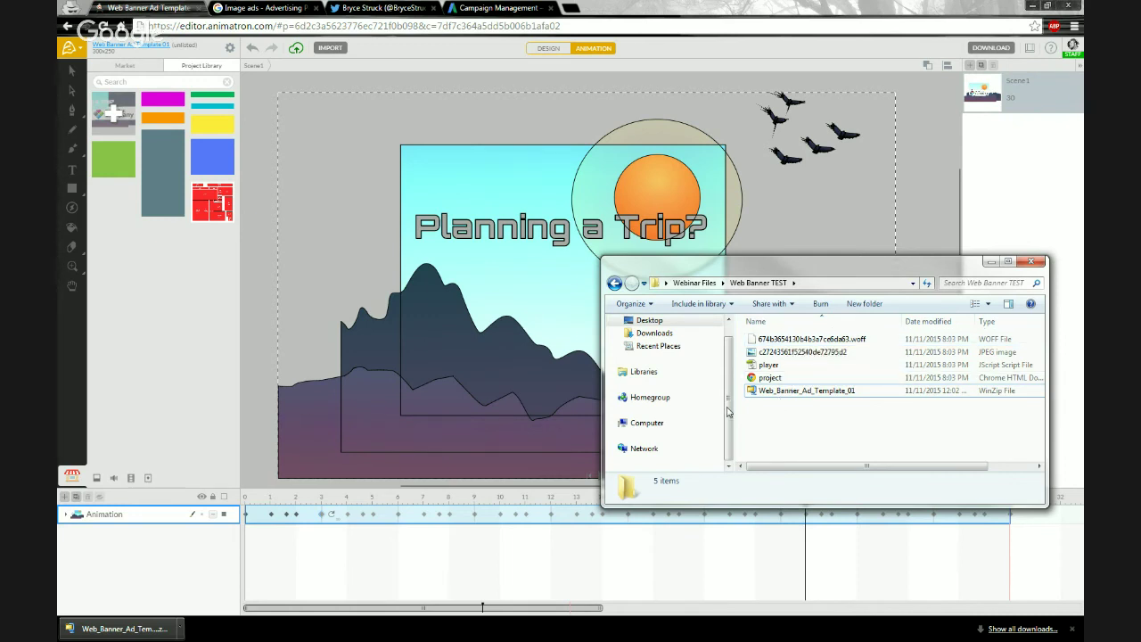
- Lock the generic-logo-optimized.jpg layer inside the Animation group, and unlock and select the Planning a Trip? text layer
click(255, 324)
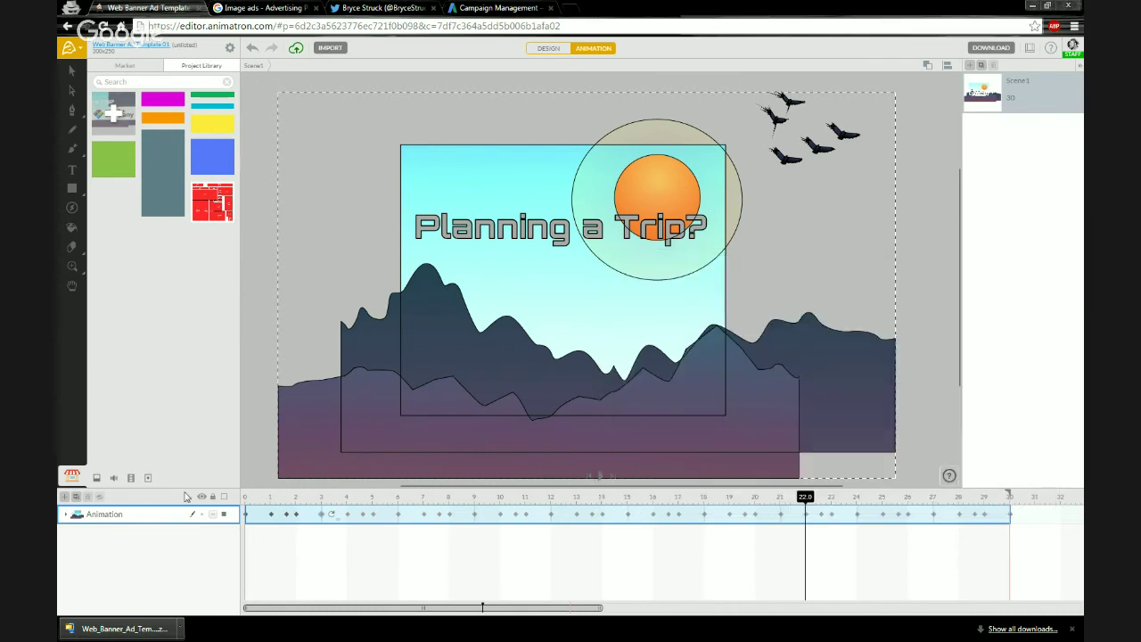
click(66, 516)
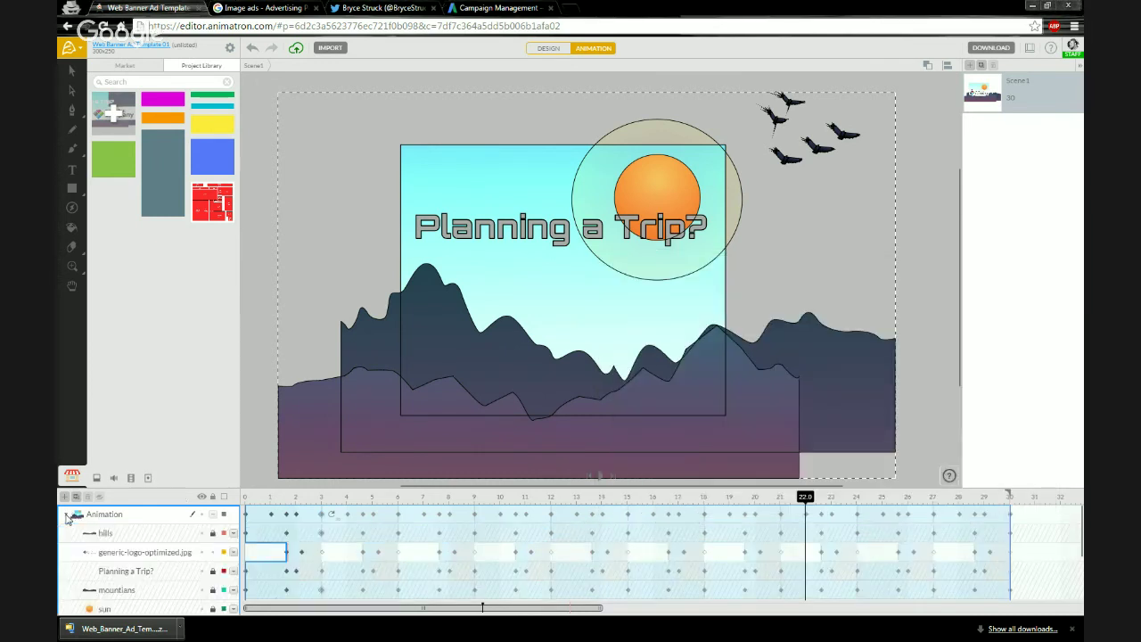
click(129, 533)
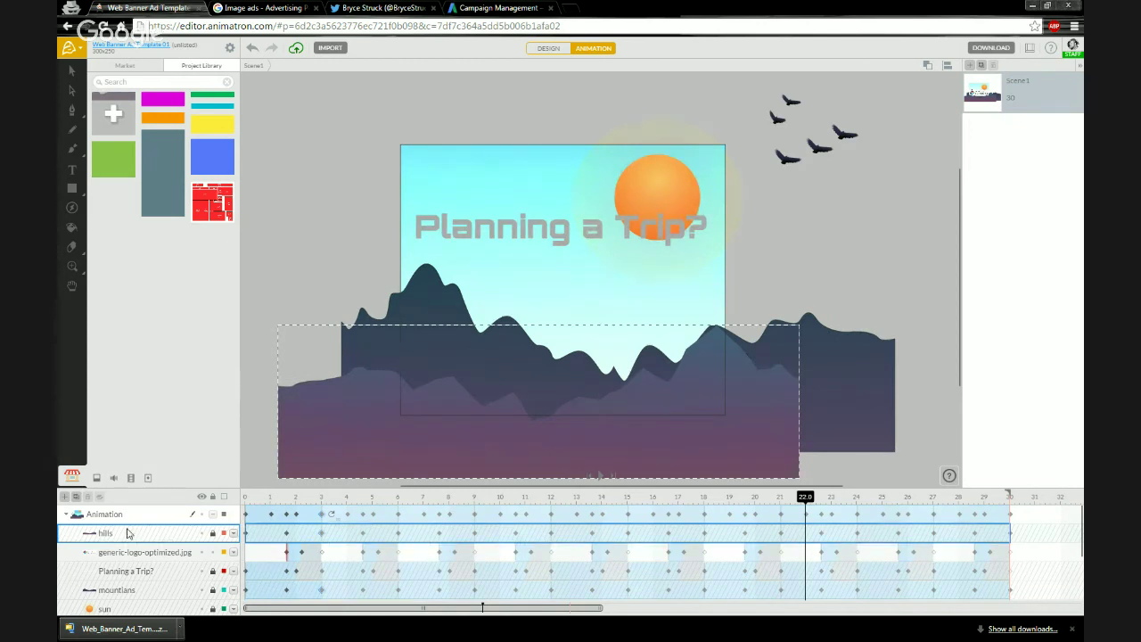
scroll(151, 537, down, 1)
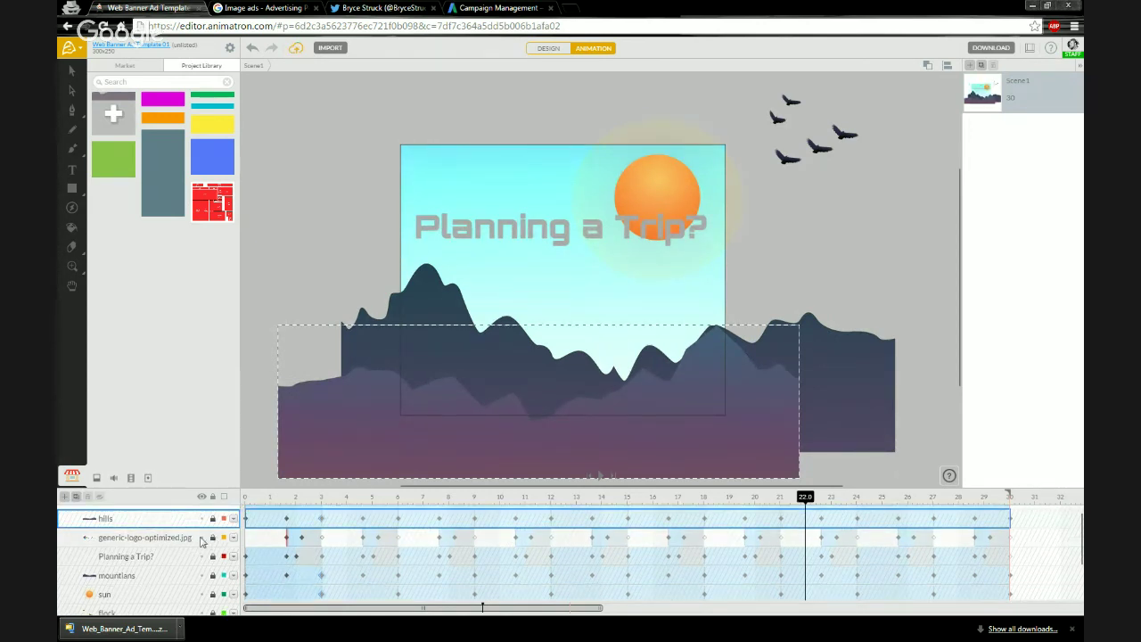
scroll(166, 567, down, 1)
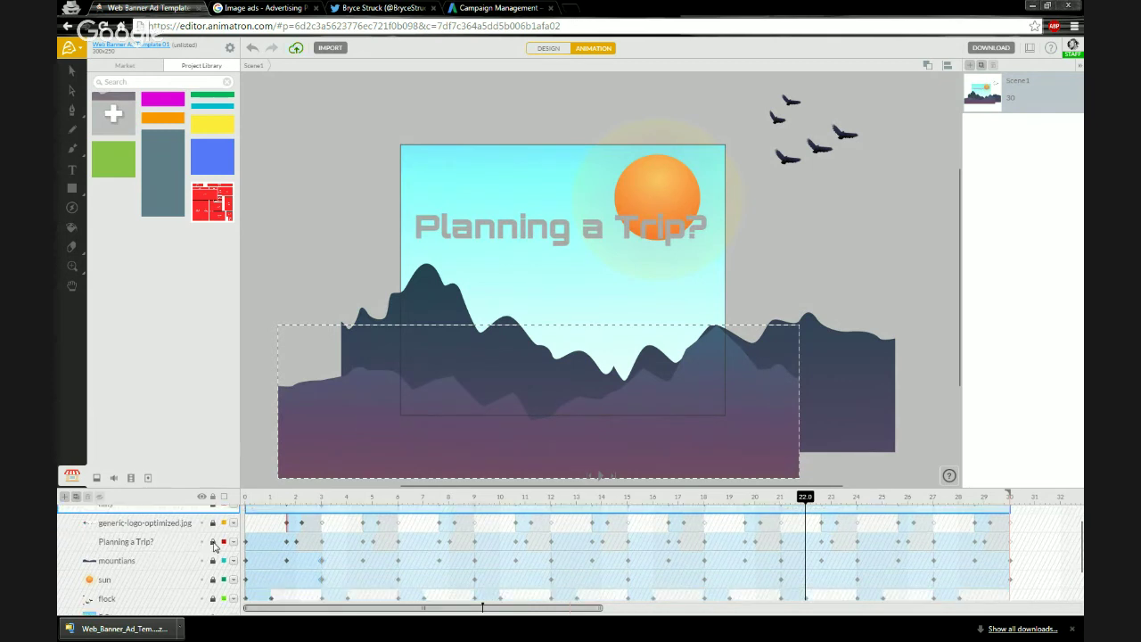
click(175, 545)
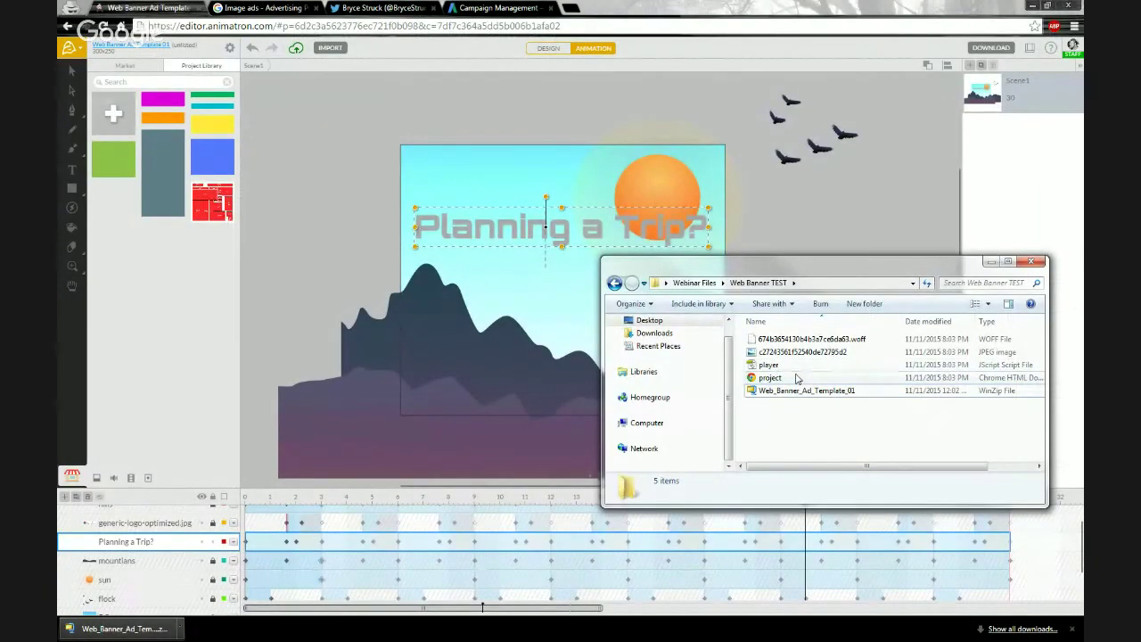
- Inspect the extracted project, player, JPEG image and WOFF font files in the Web Banner TEST folder, previewing the image
click(796, 378)
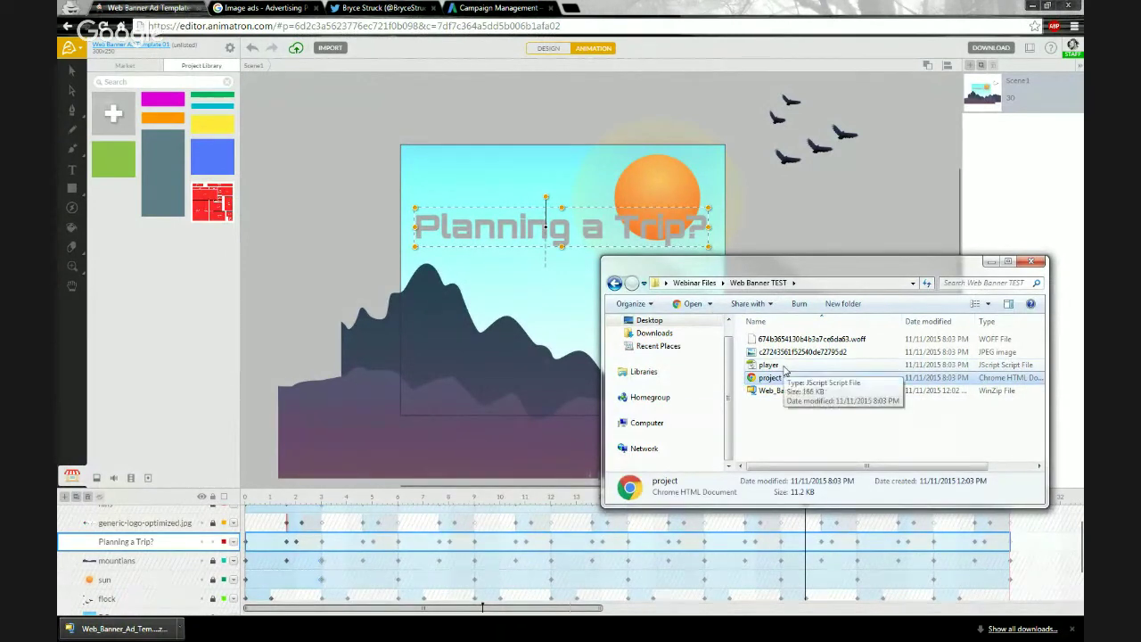
click(784, 366)
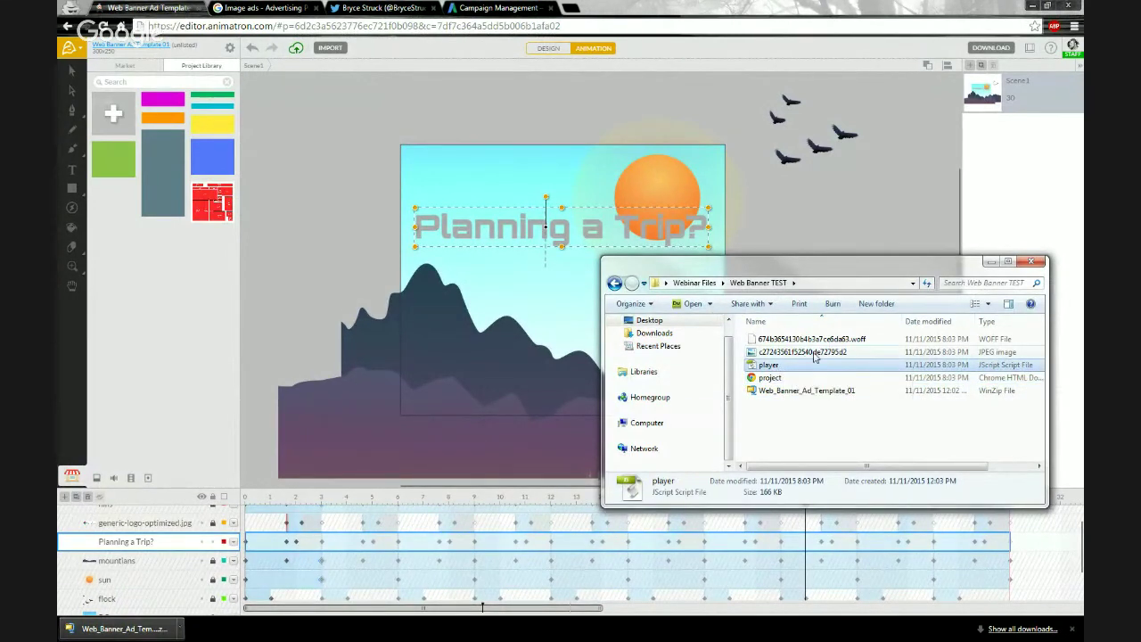
click(813, 354)
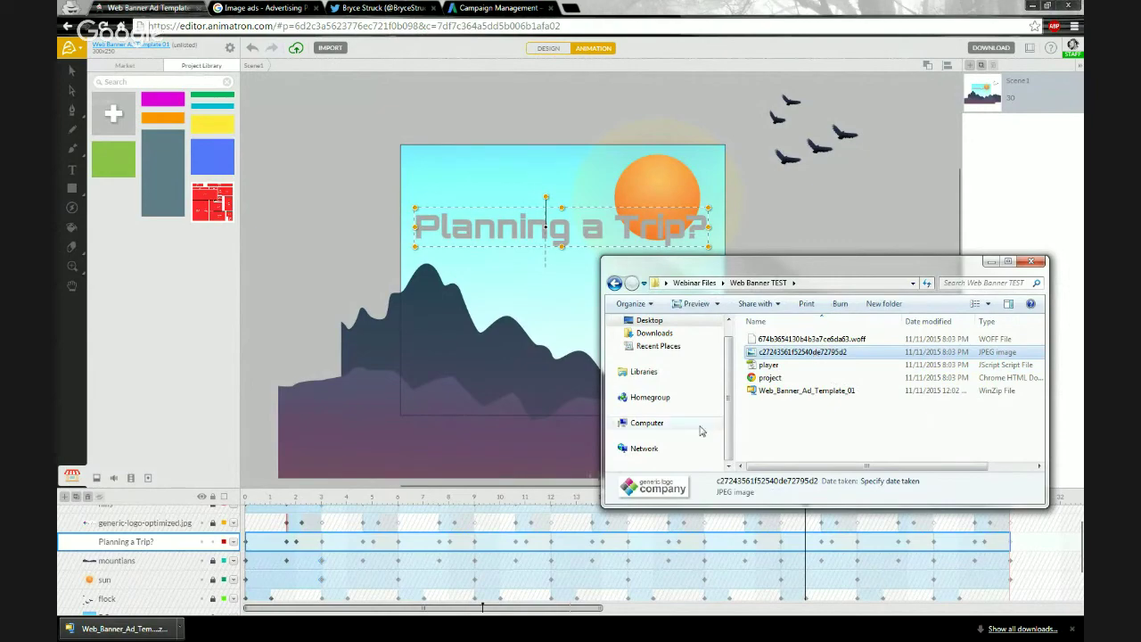
double_click(778, 353)
click(1067, 7)
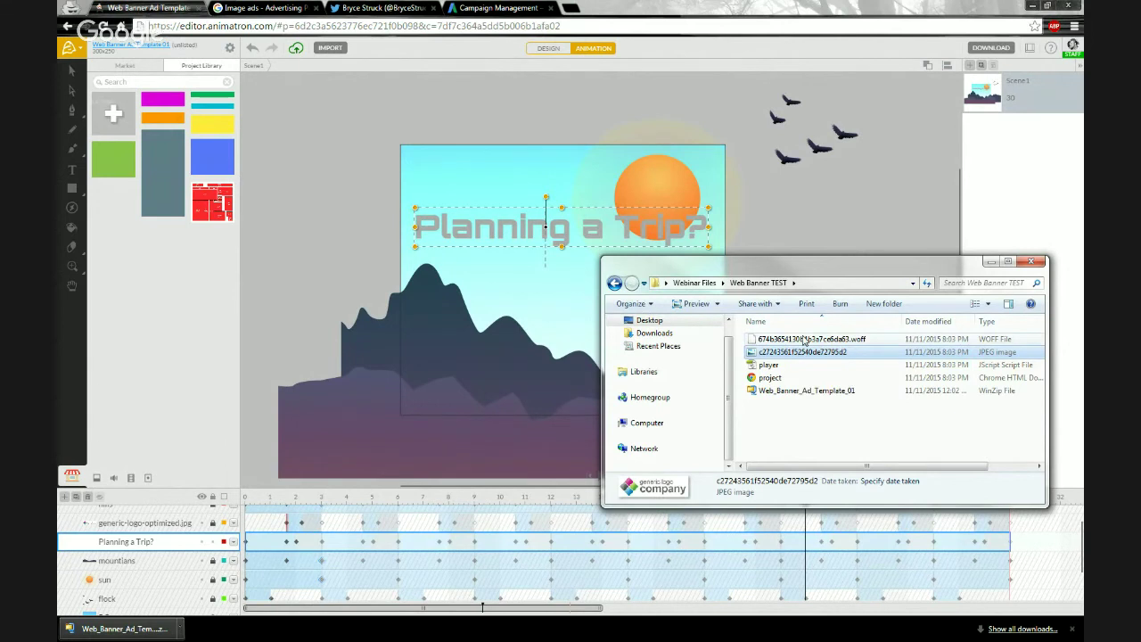
click(804, 339)
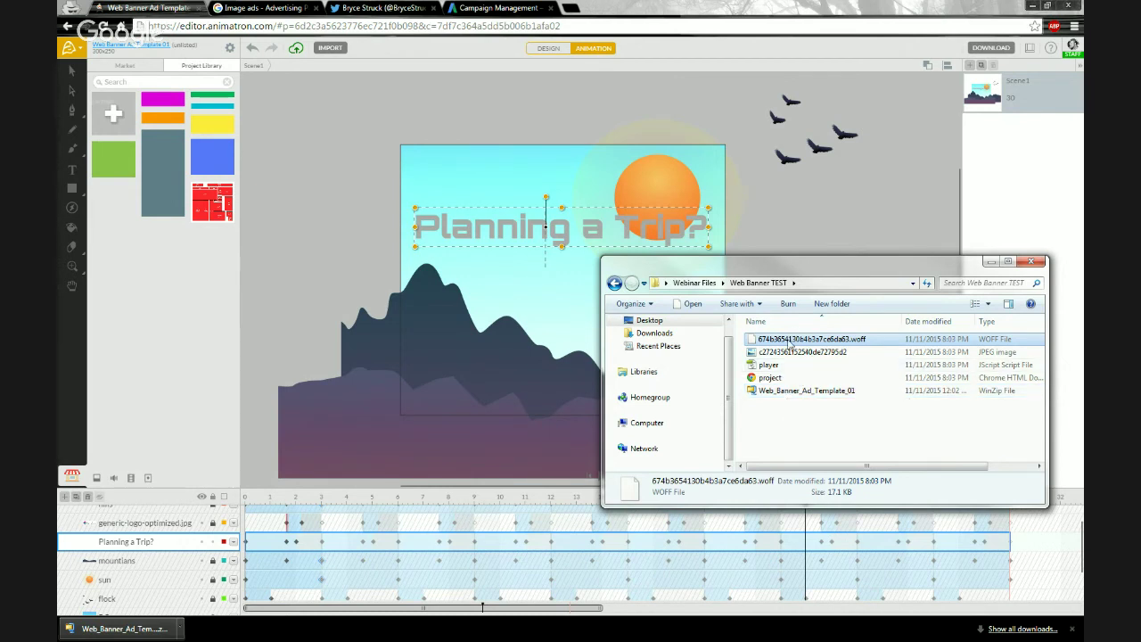
- Convert the Planning a Trip? text to a shape
click(330, 257)
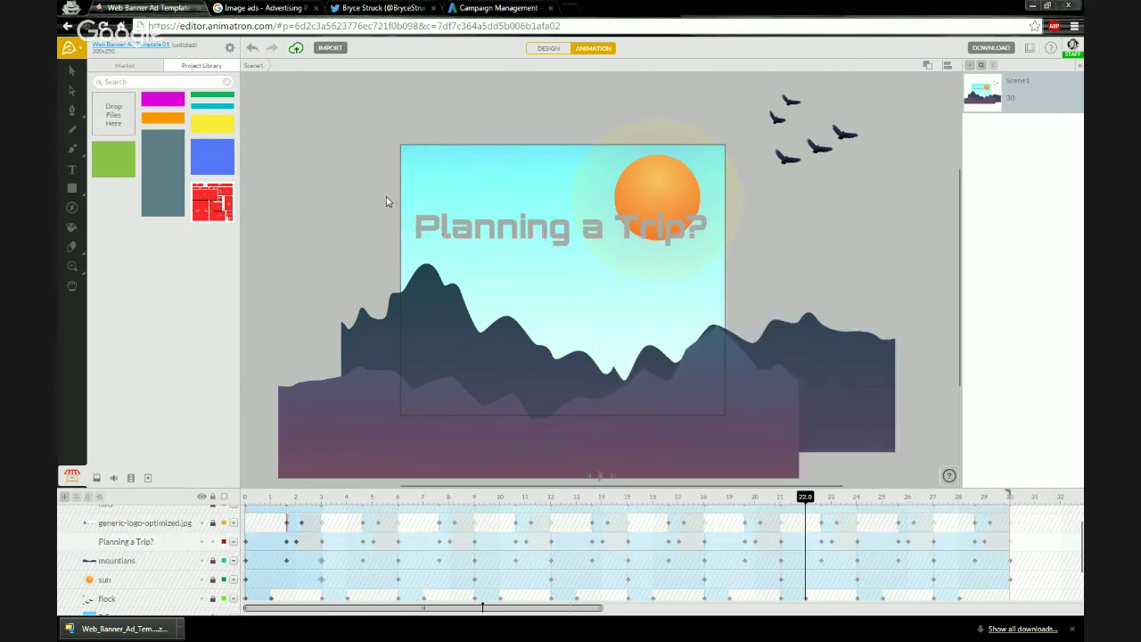
click(161, 542)
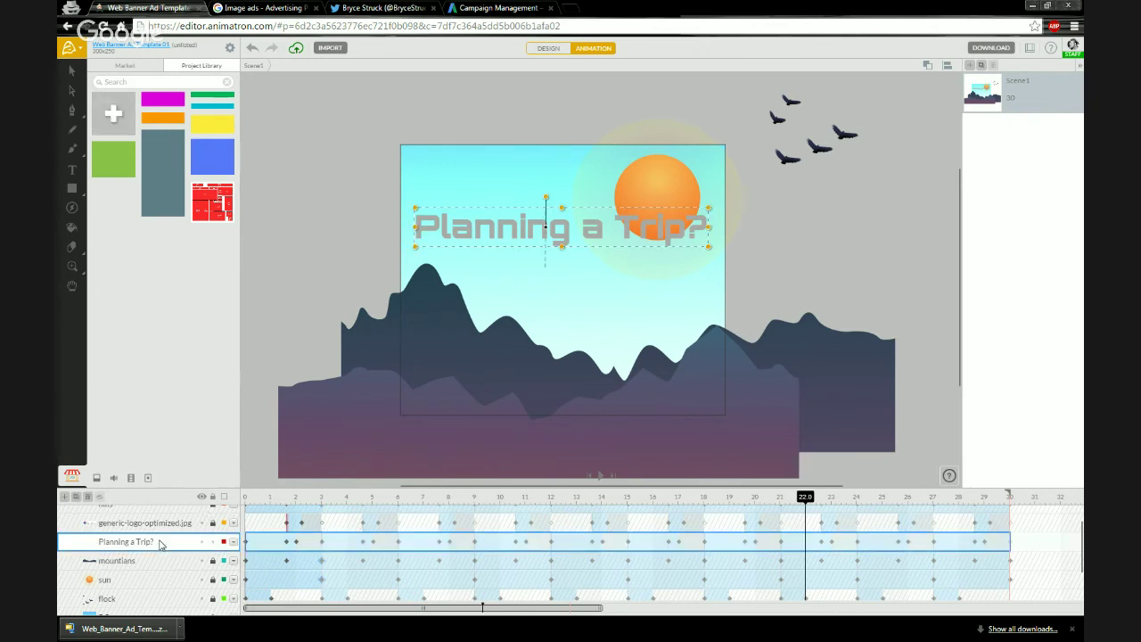
right_click(447, 229)
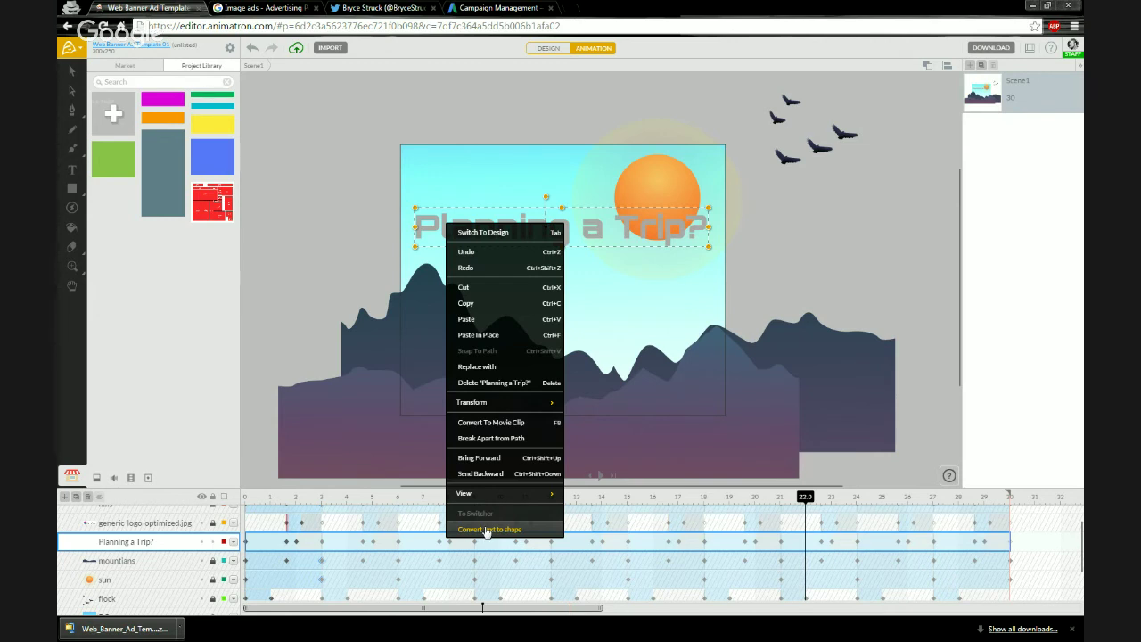
click(487, 529)
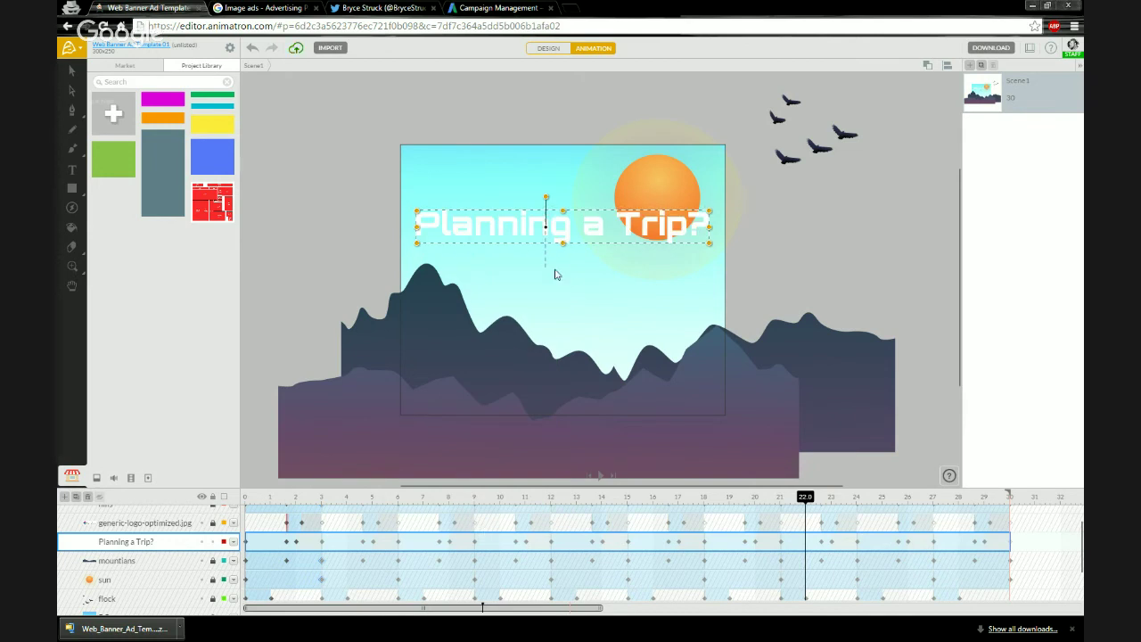
- Scrub the timeline to 1.4 seconds and back to 0.0 to check how the converted headline animates
click(262, 497)
mouse_move(258, 499)
mouse_down()
mouse_move(246, 498)
mouse_move(291, 498)
mouse_move(258, 498)
mouse_move(280, 497)
mouse_up()
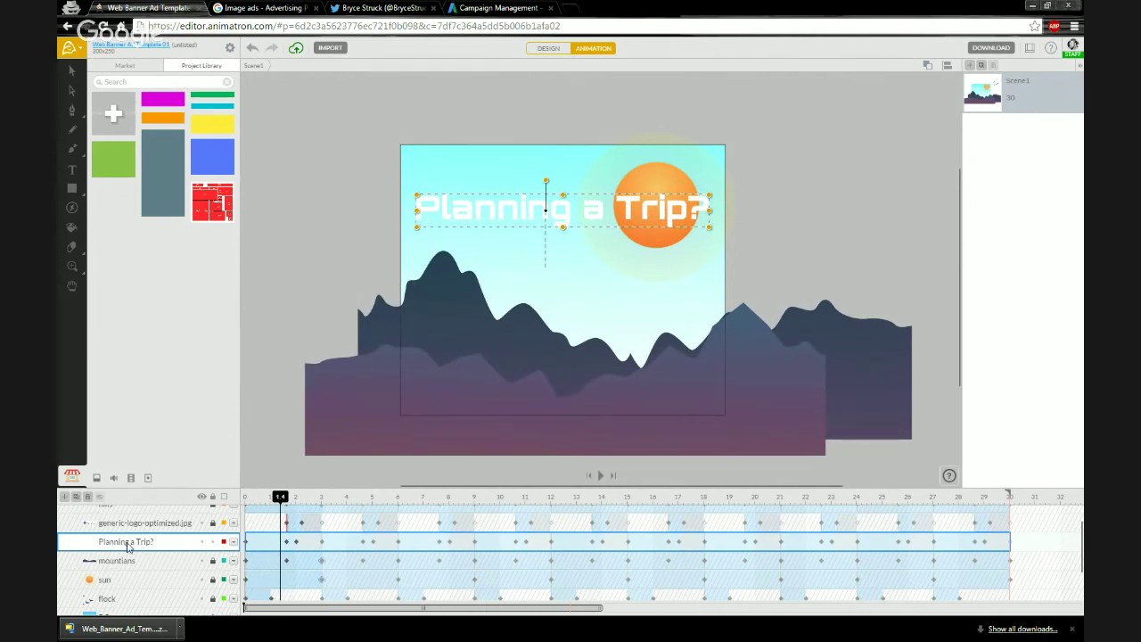
drag(281, 498, 229, 484)
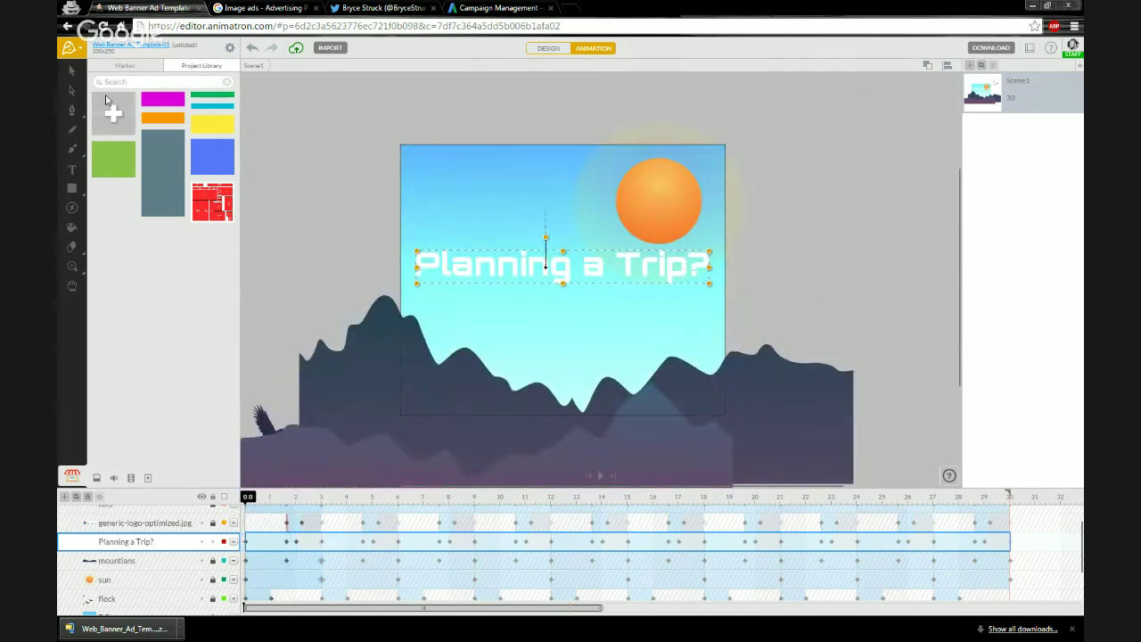
- Open the Planning a Trip? shape group and examine its individual letter layers
click(72, 71)
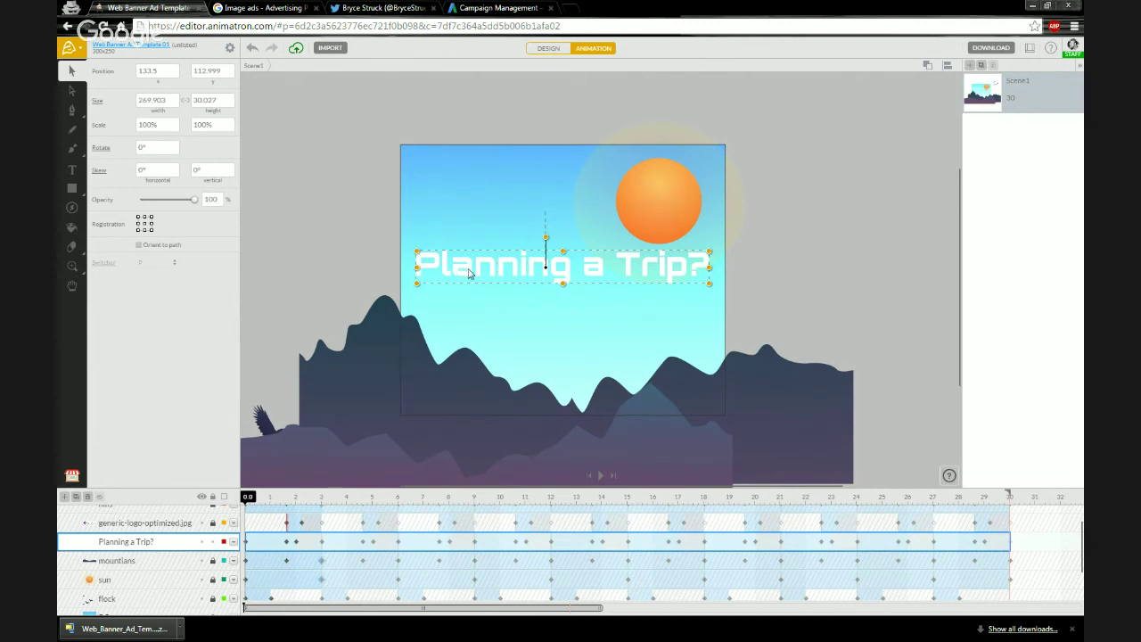
click(90, 544)
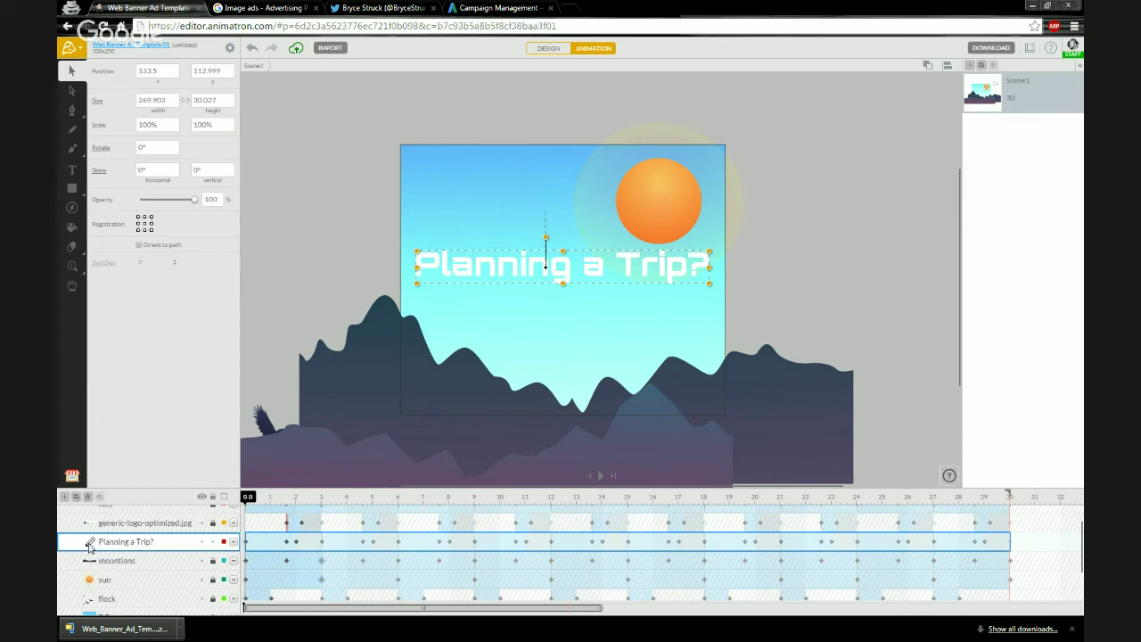
scroll(713, 304, up, 5)
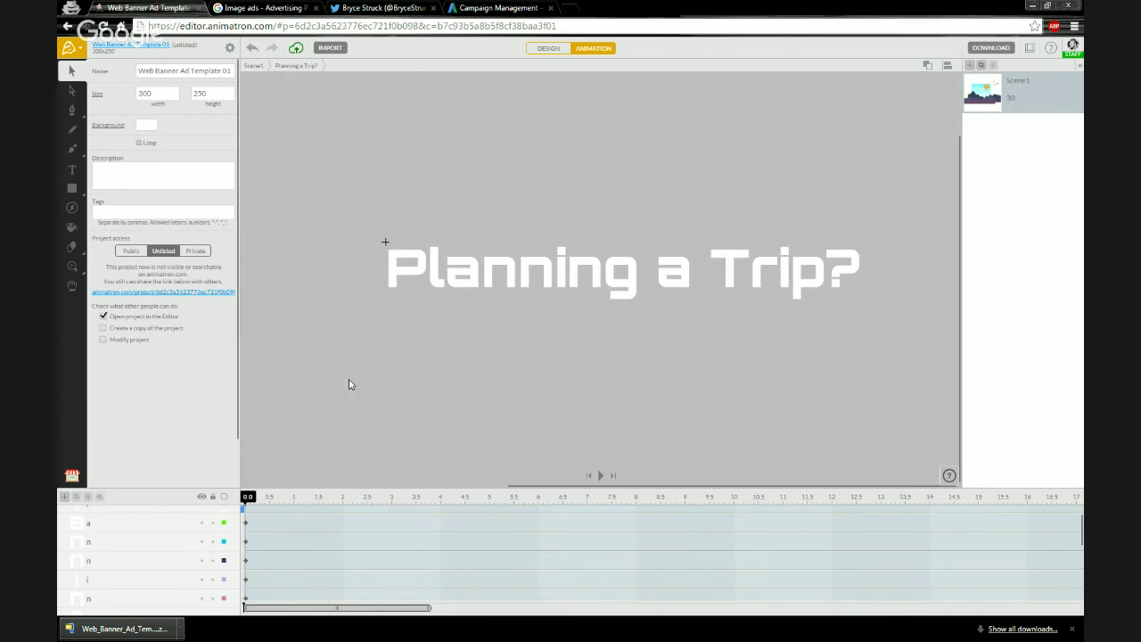
- Select the P, l and a letter layers one after another to check that each is a separate shape
scroll(155, 556, up, 2)
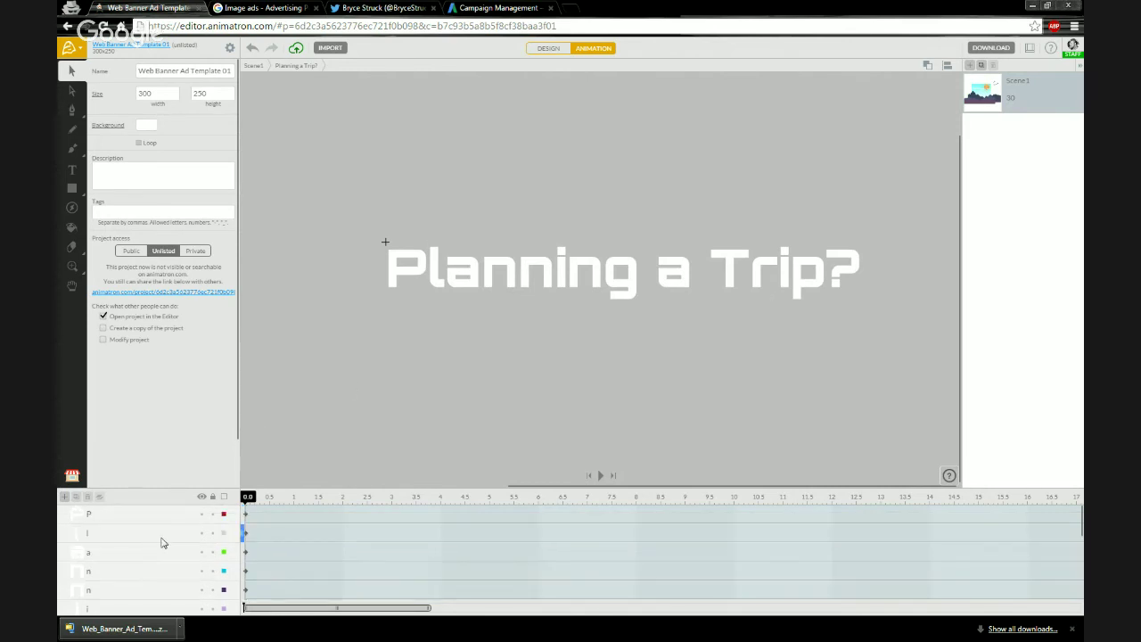
click(157, 518)
click(156, 534)
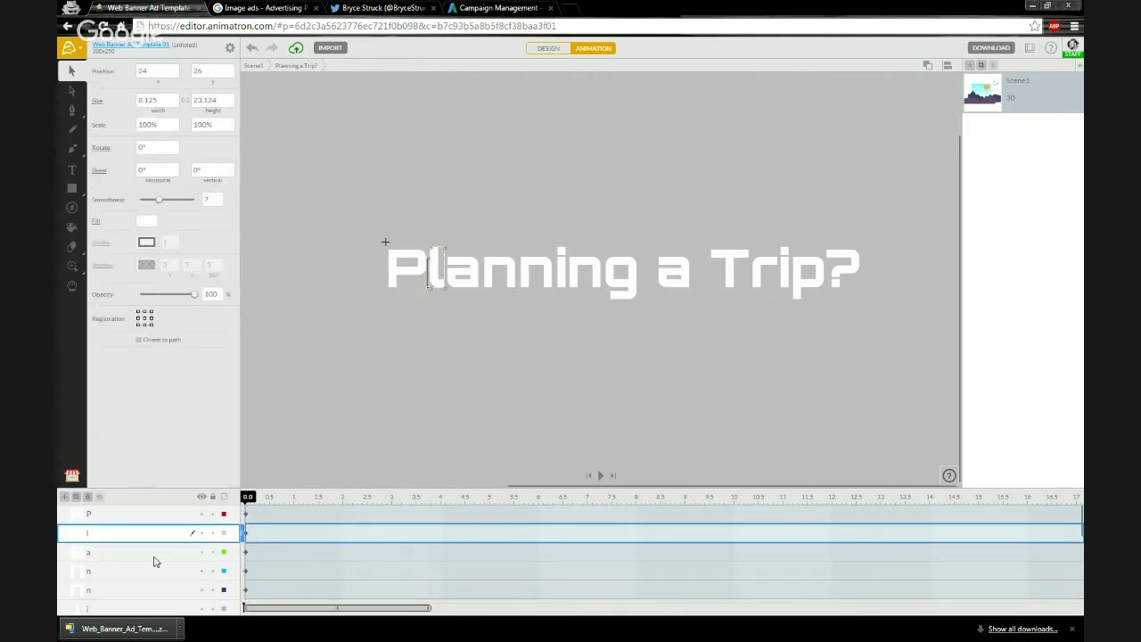
click(153, 554)
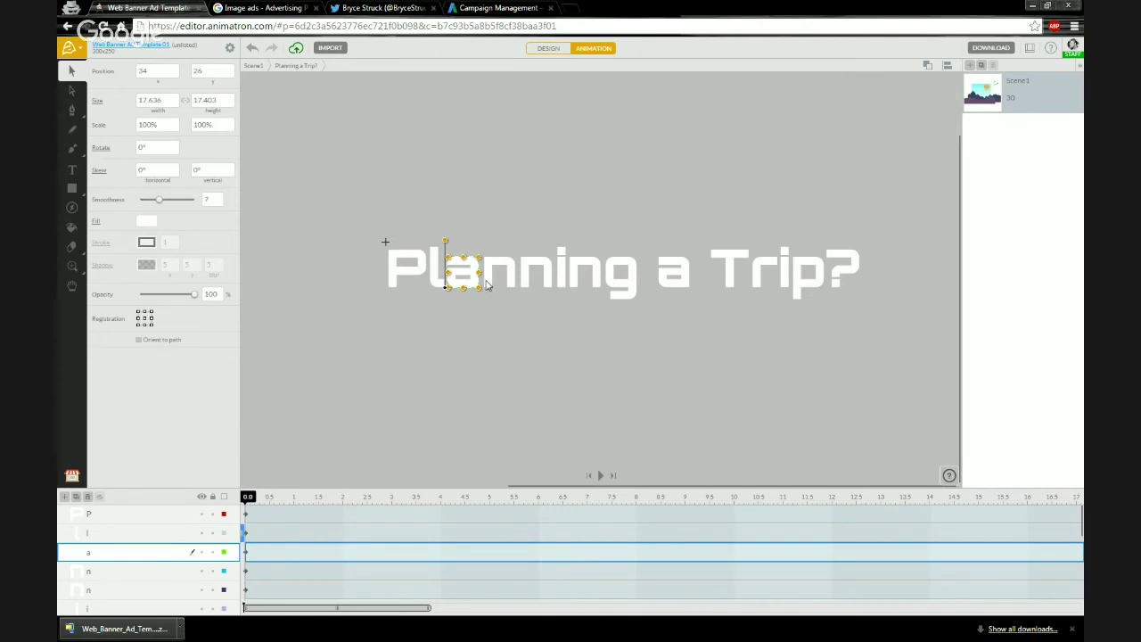
- Examine the vector points of the letters P, l, a and the first n with the direct selection tool
scroll(451, 266, up, 4)
scroll(443, 254, up, 1)
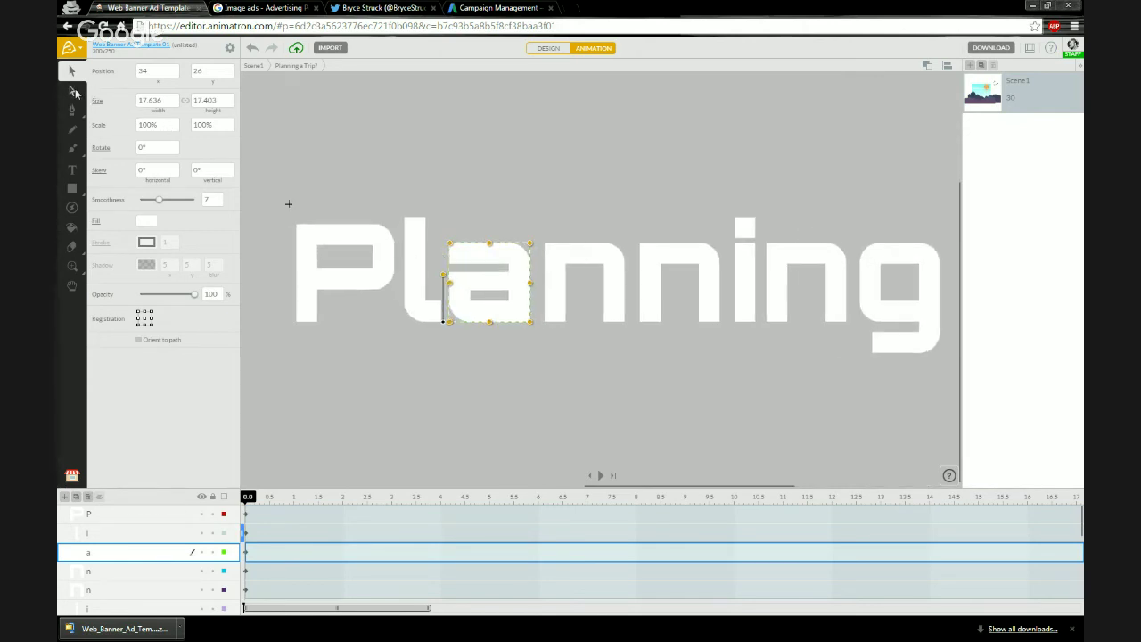
click(74, 91)
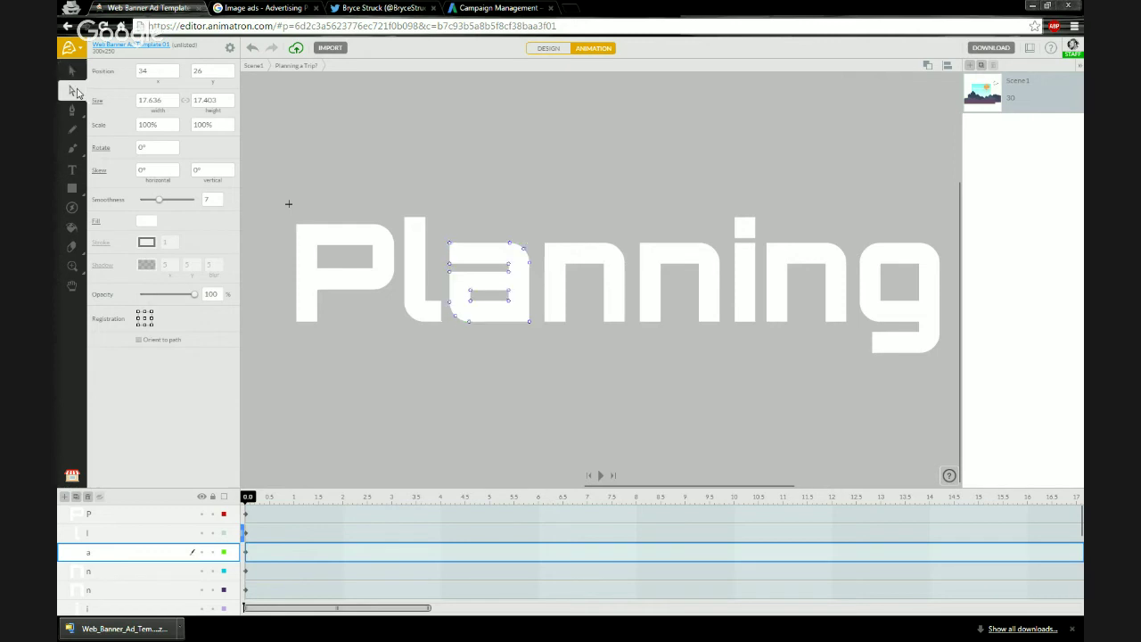
click(375, 242)
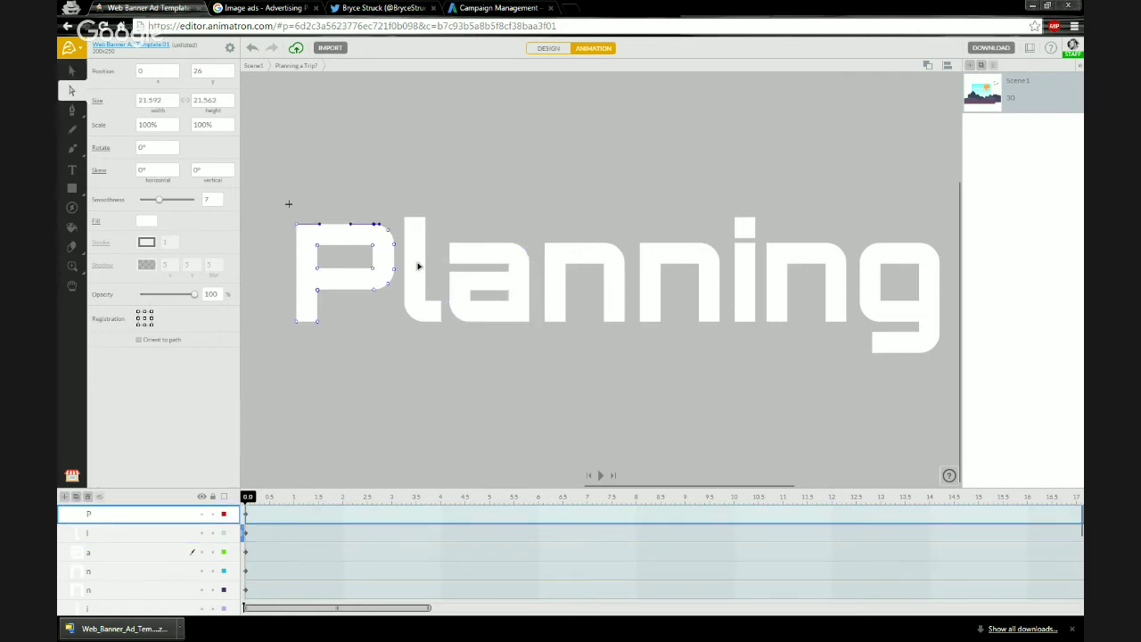
click(418, 264)
click(513, 268)
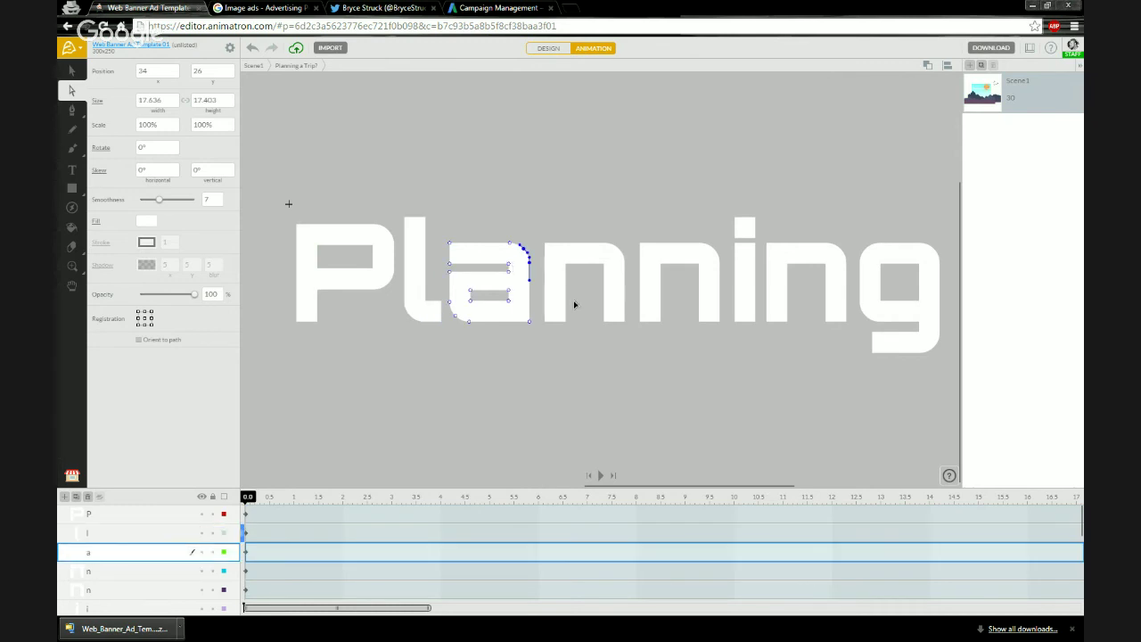
click(565, 270)
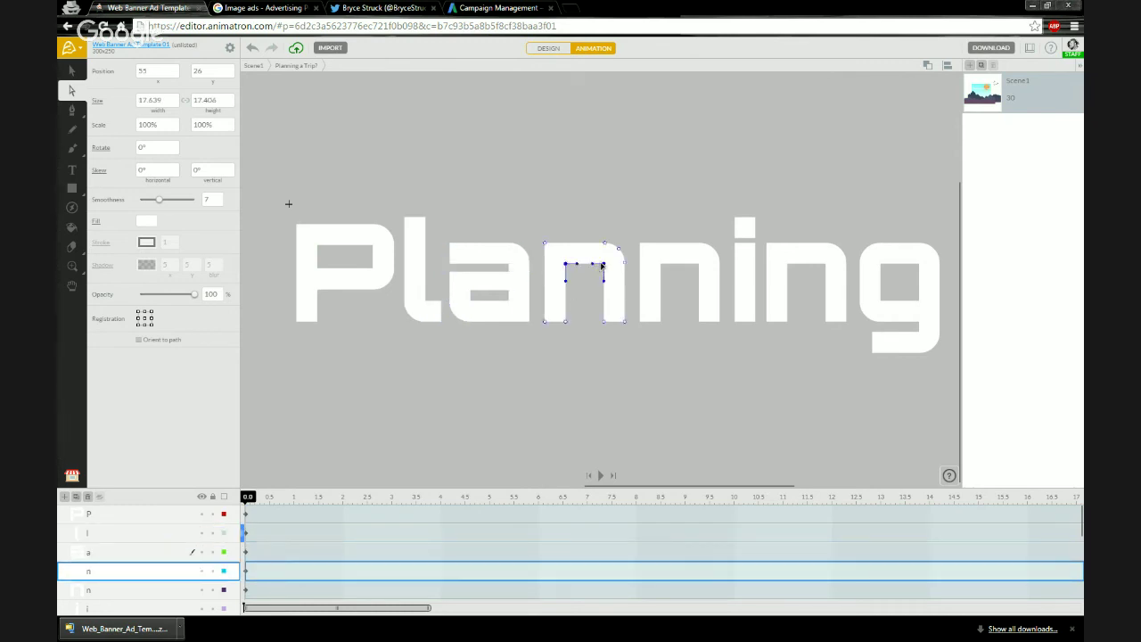
- Try to reshape the first n in Planning by pulling its inner corner point down and its upper-left point up
drag(605, 265, 596, 295)
drag(545, 243, 531, 205)
click(487, 180)
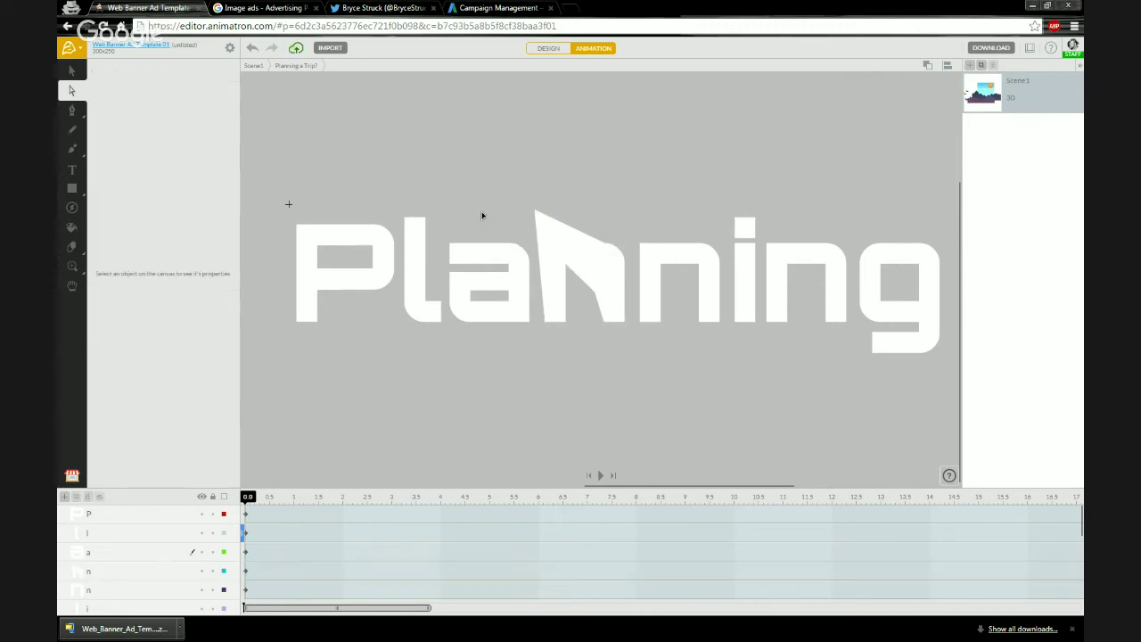
scroll(537, 261, down, 4)
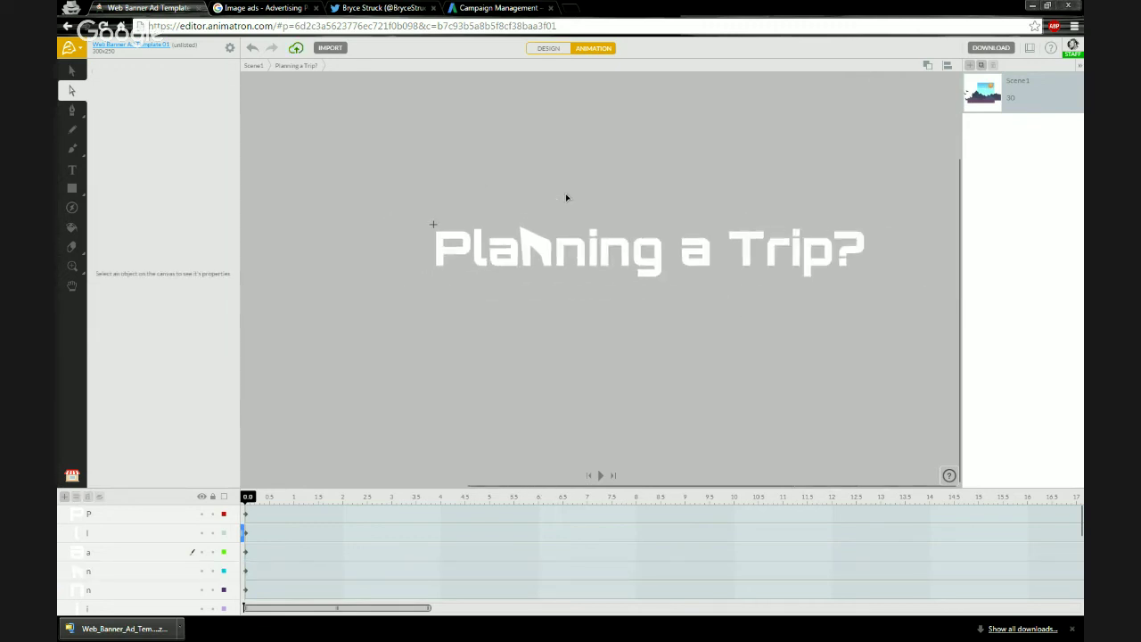
scroll(615, 172, up, 1)
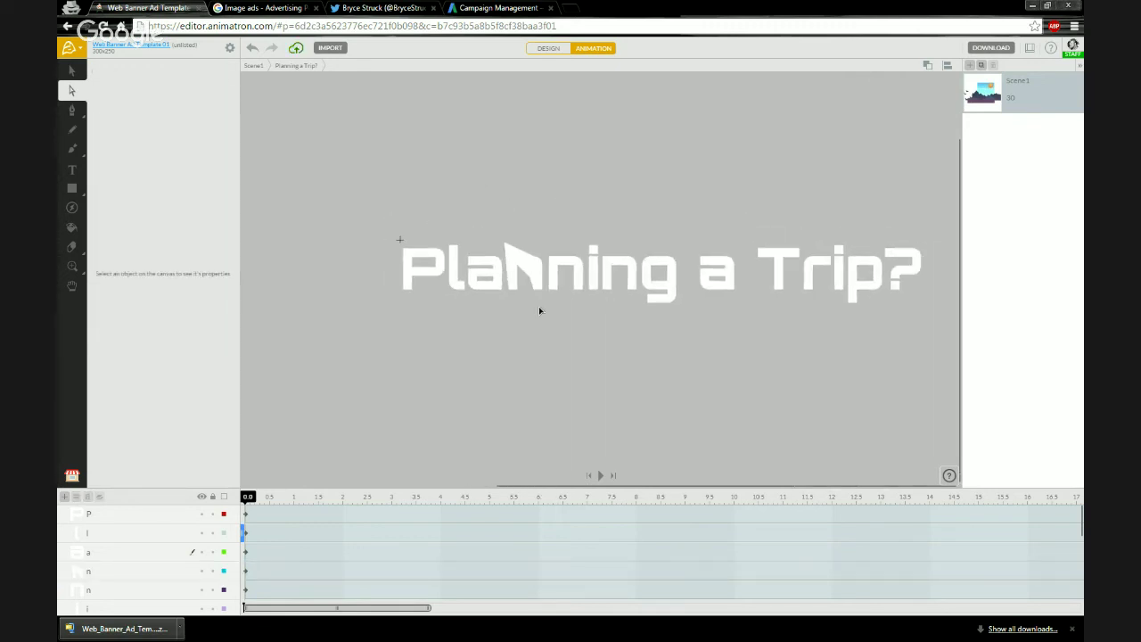
scroll(542, 269, up, 2)
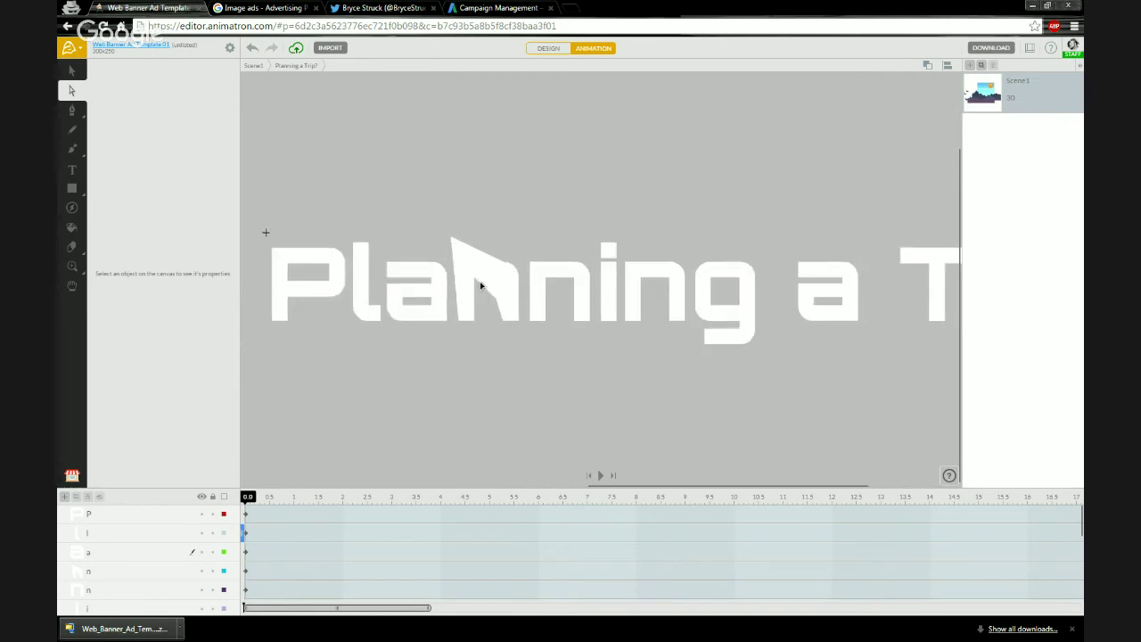
scroll(474, 284, down, 3)
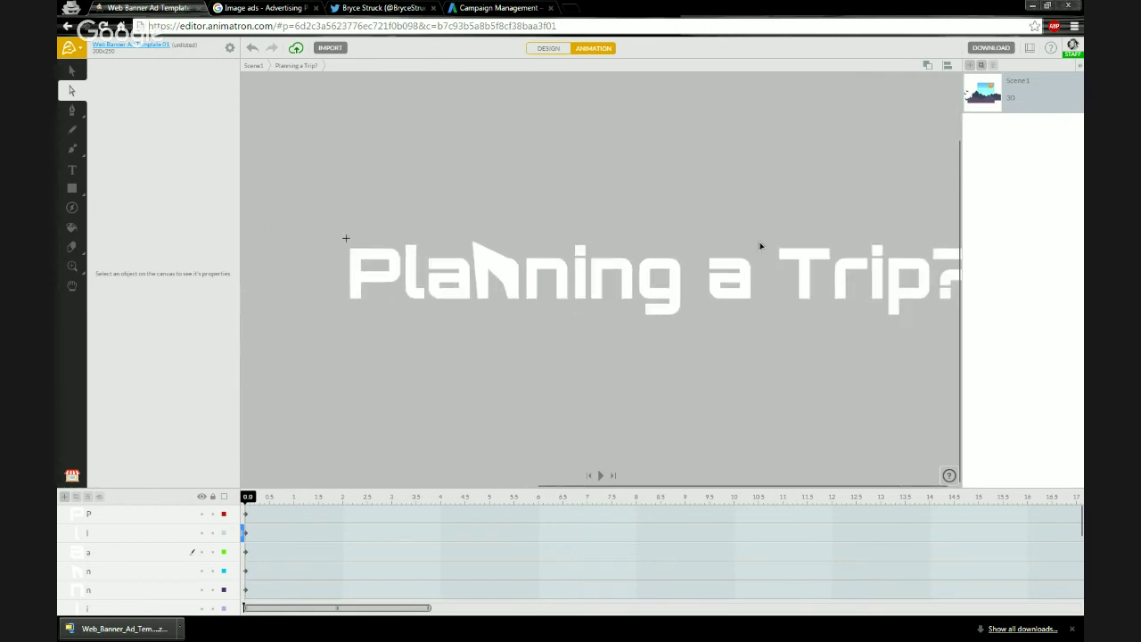
scroll(742, 255, down, 2)
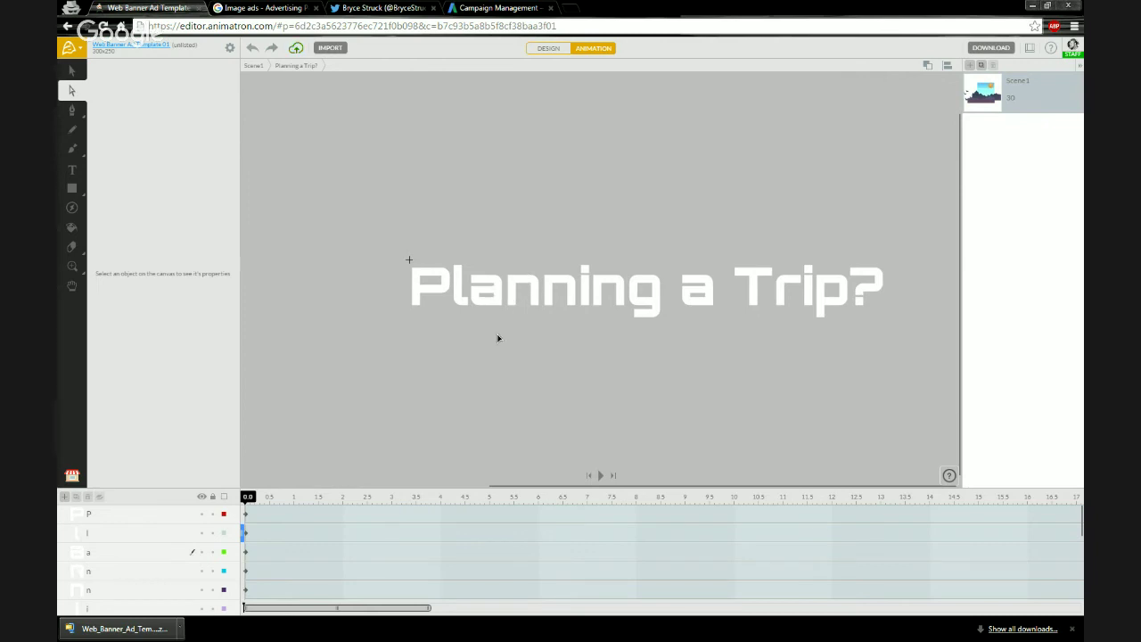
- Try to animate the letter P by moving it down and to the left about 0.8 seconds into the timeline
click(134, 515)
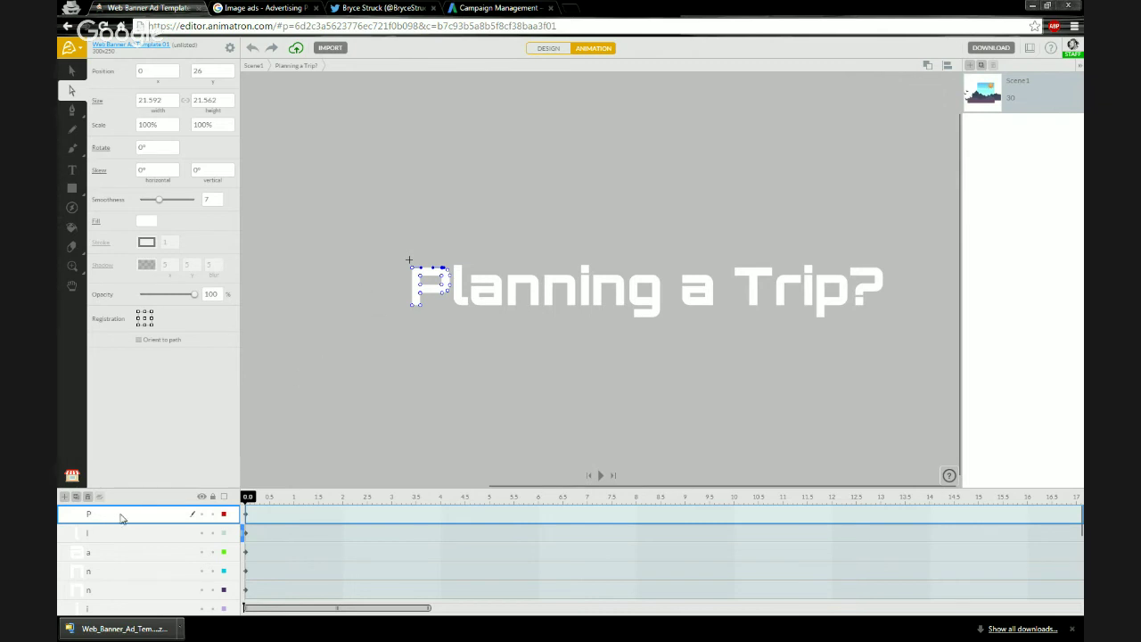
click(72, 71)
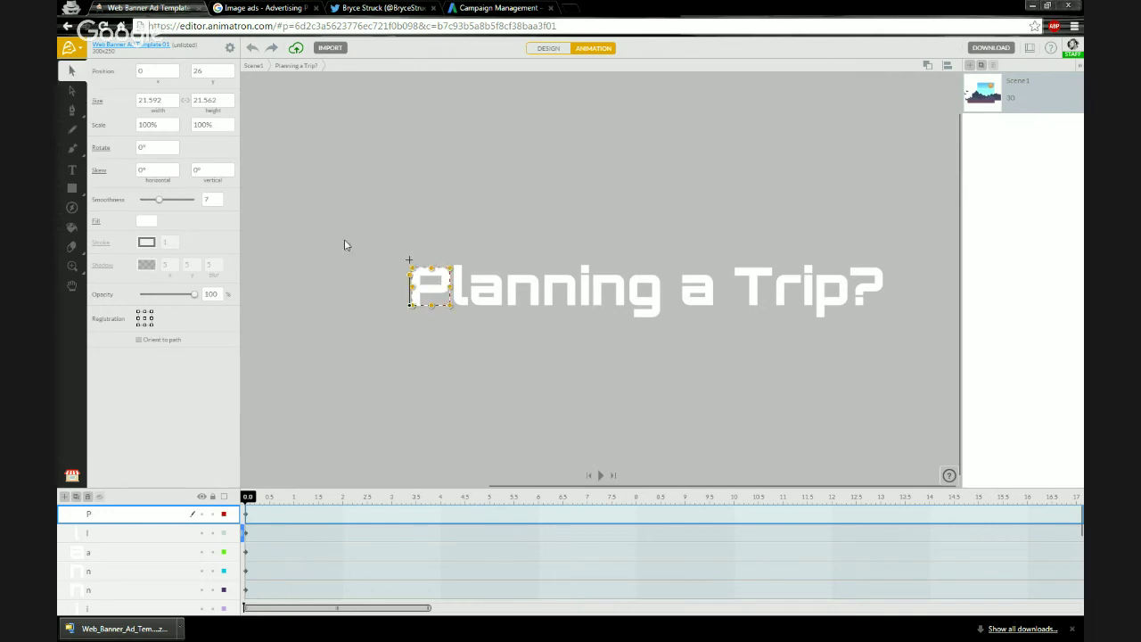
click(284, 496)
drag(426, 299, 370, 334)
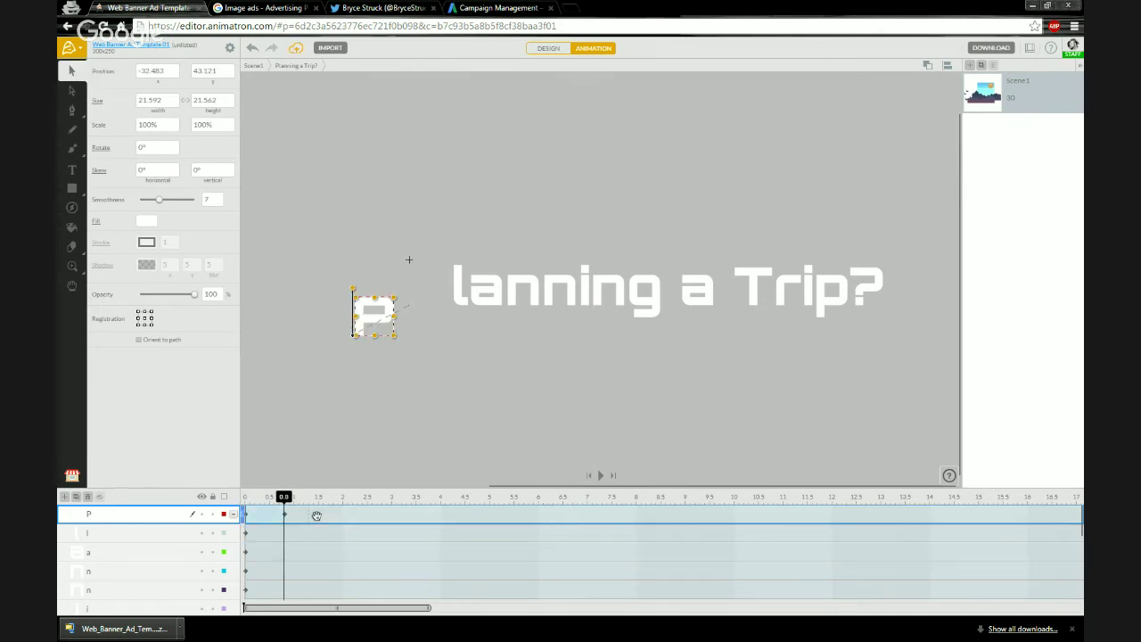
- Try to animate the first letter a by moving it below the headline at 0.4 seconds, then rewind to 0.0
mouse_move(282, 498)
mouse_down()
mouse_move(244, 501)
mouse_move(264, 501)
mouse_up()
click(138, 555)
click(496, 247)
click(482, 290)
click(491, 318)
click(484, 290)
drag(484, 290, 488, 333)
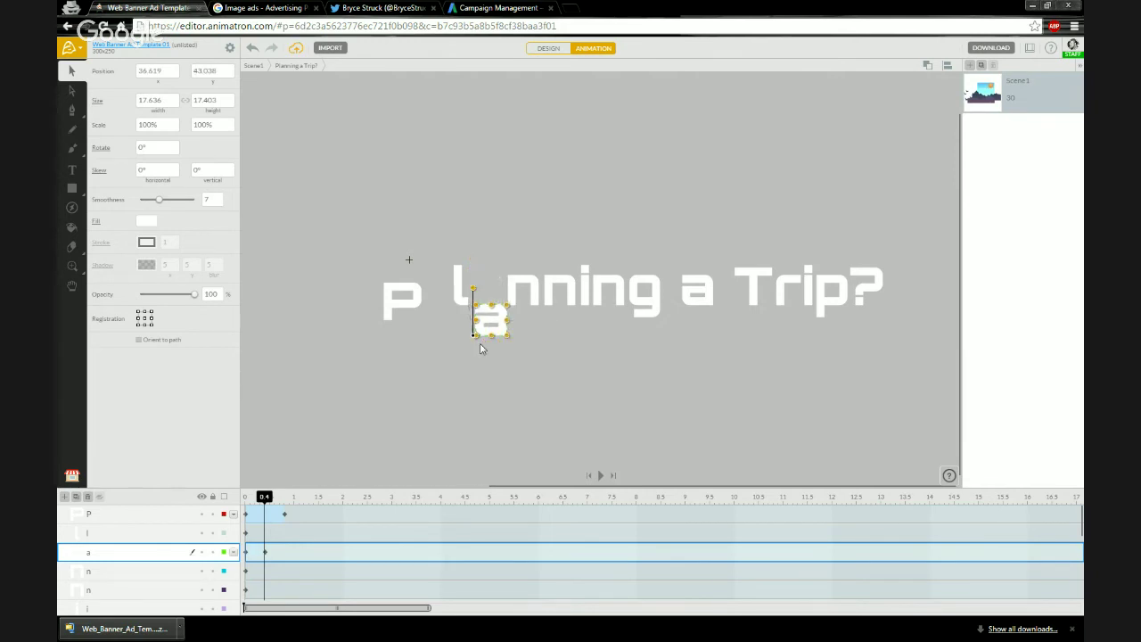
drag(264, 499, 224, 496)
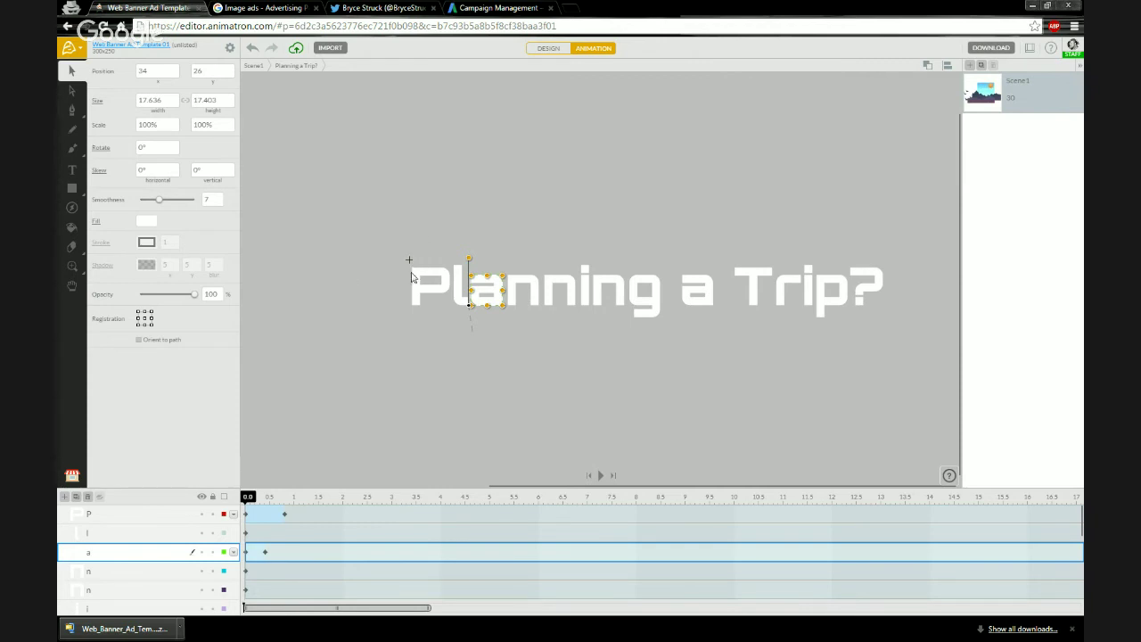
- Undo the position animation of the letters P and a, and return to the main scene
click(387, 292)
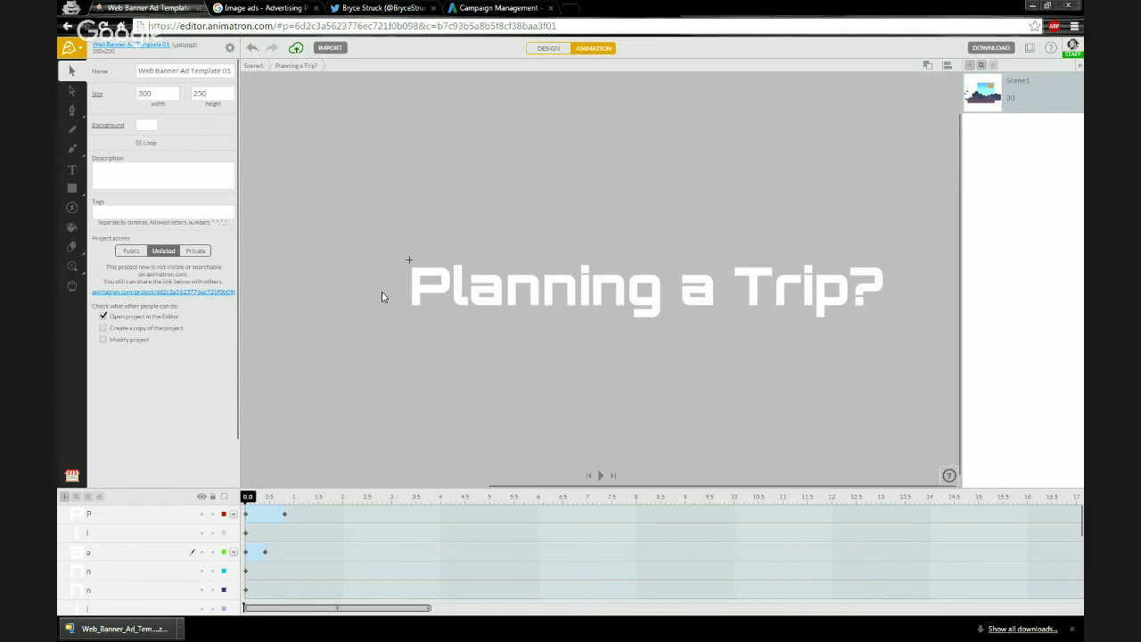
key(ctrl+z)
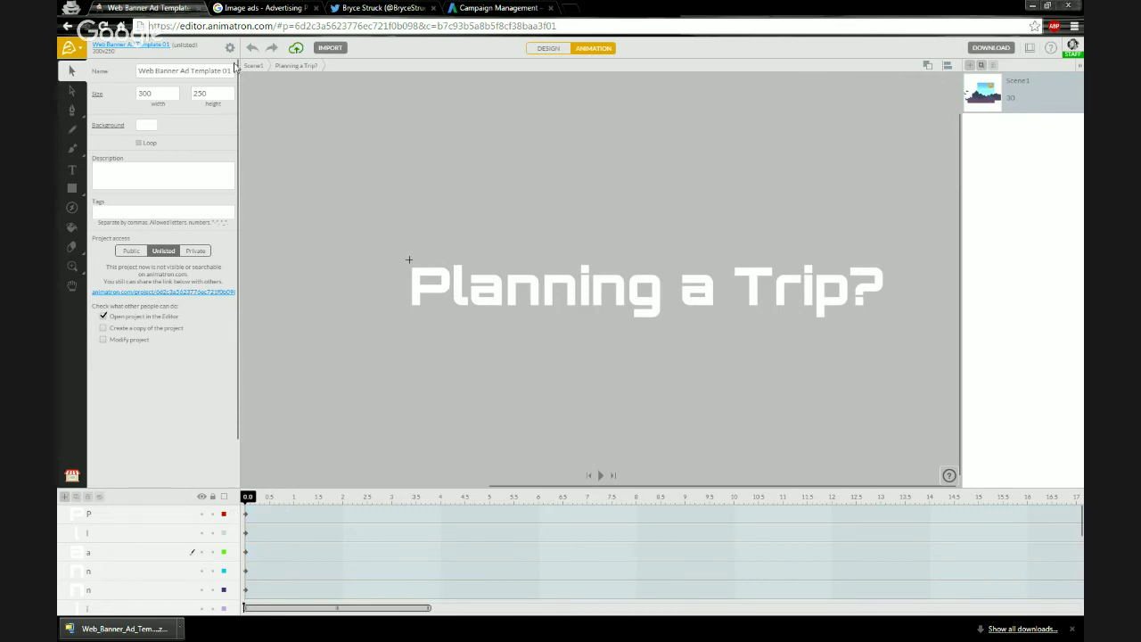
double_click(532, 245)
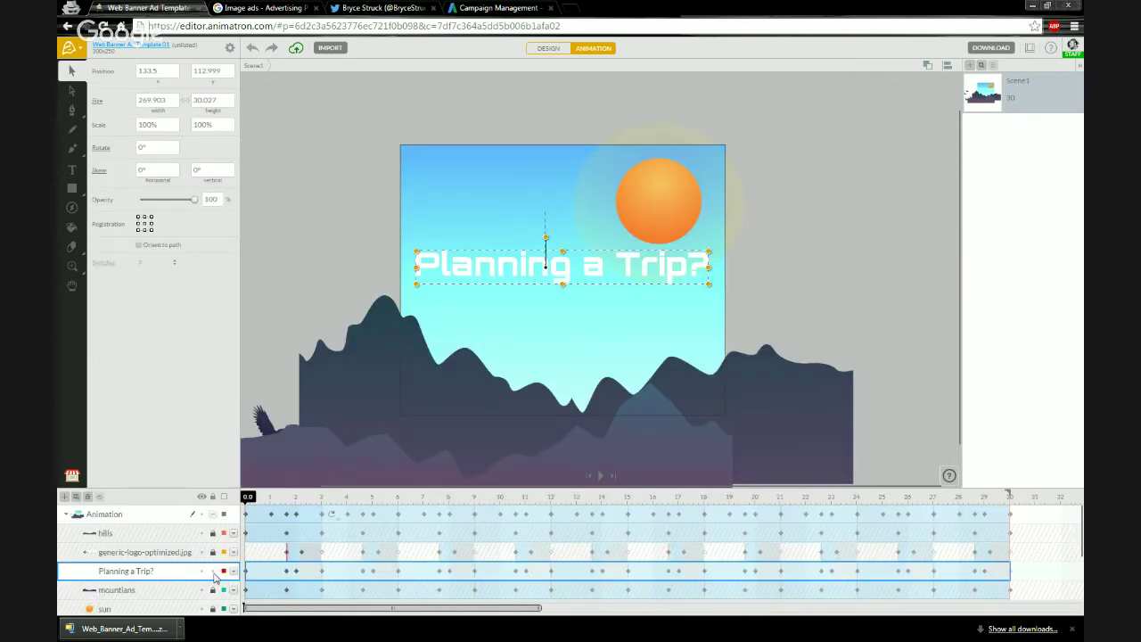
- Open the Planning a Trip? group at 1.0 seconds and select all its letter layers from P to the question mark
mouse_move(249, 498)
mouse_down()
mouse_move(280, 498)
mouse_move(235, 498)
mouse_move(291, 505)
mouse_move(246, 506)
mouse_move(270, 506)
mouse_up()
double_click(90, 573)
click(108, 519)
scroll(113, 532, down, 5)
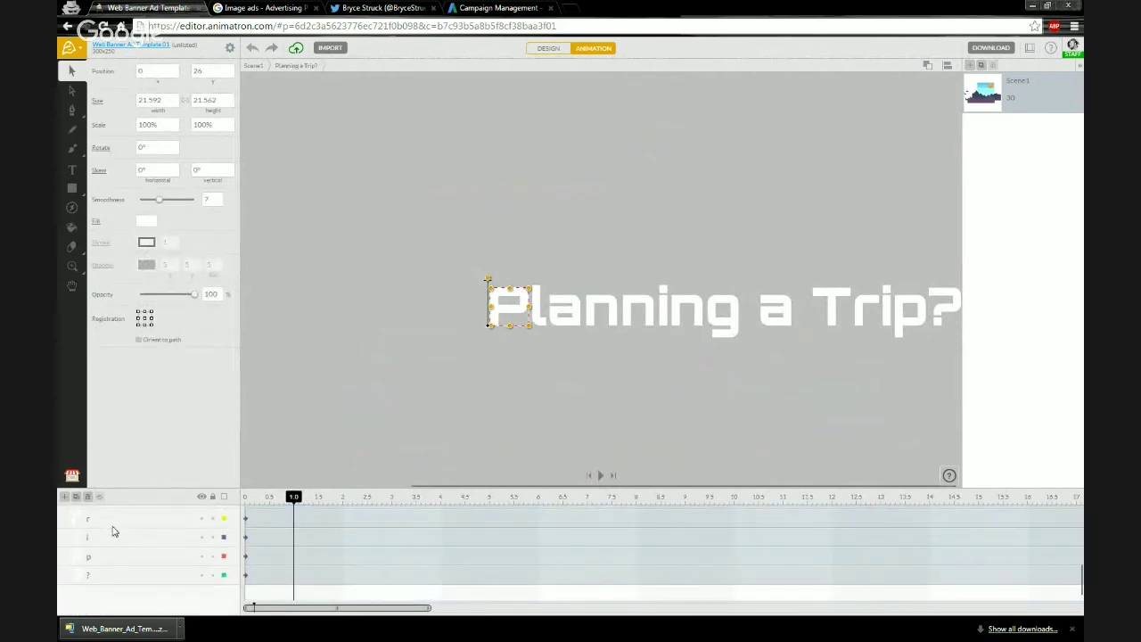
shift+click(119, 577)
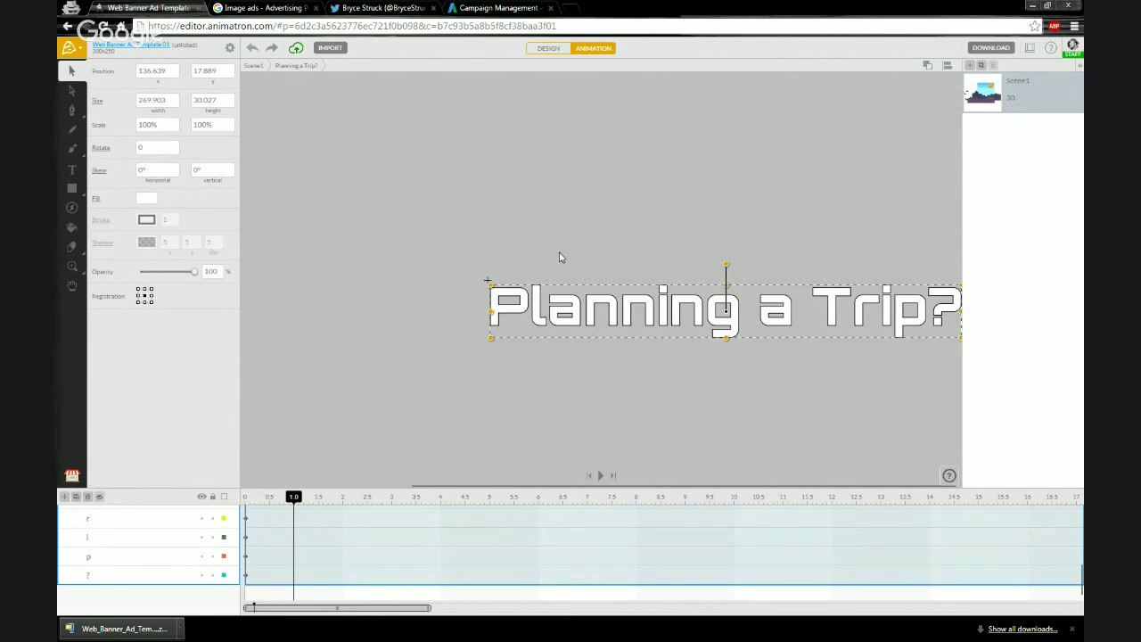
scroll(497, 242, down, 1)
scroll(453, 217, right, 3)
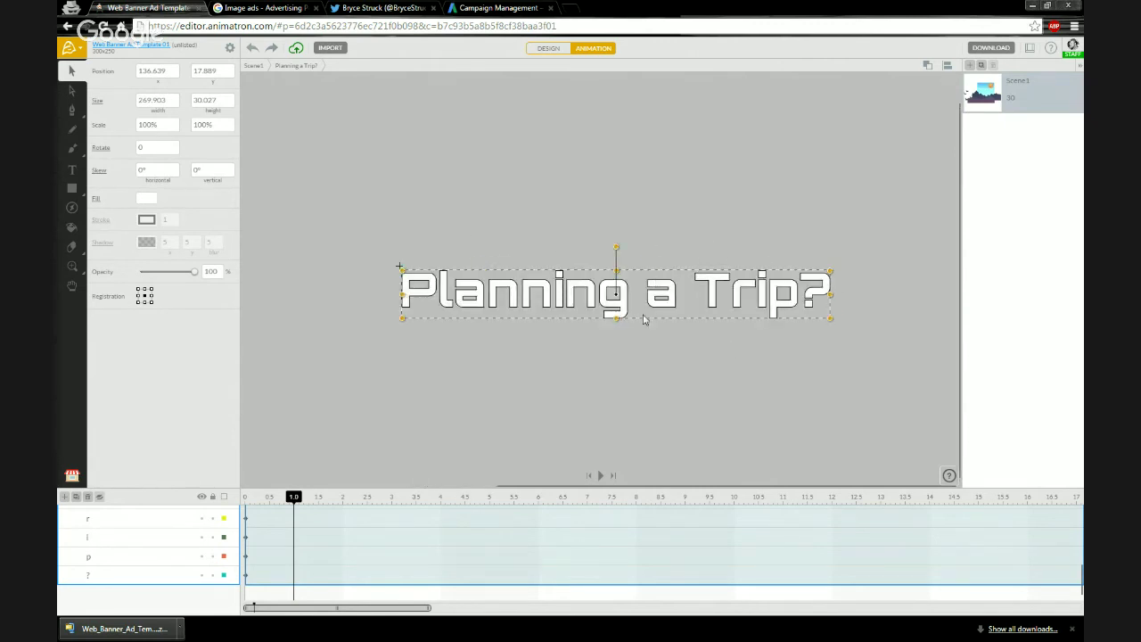
scroll(644, 321, right, 2)
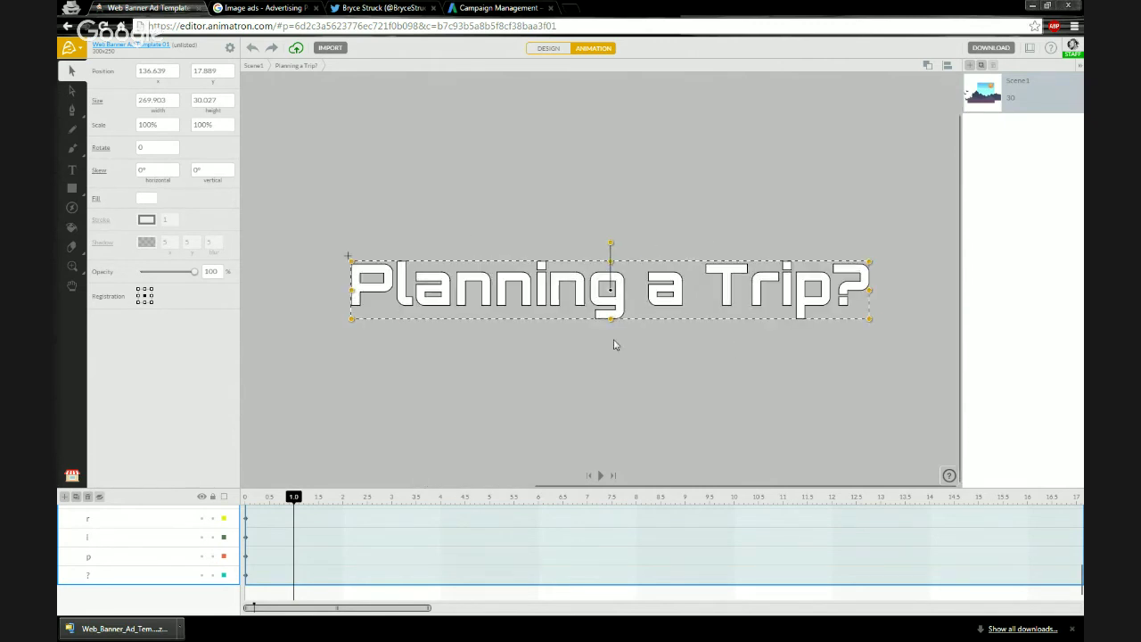
- Add keyframes to the selected letters at 1.0 seconds and set their fill to black at 0.0 seconds
right_click(295, 520)
click(326, 464)
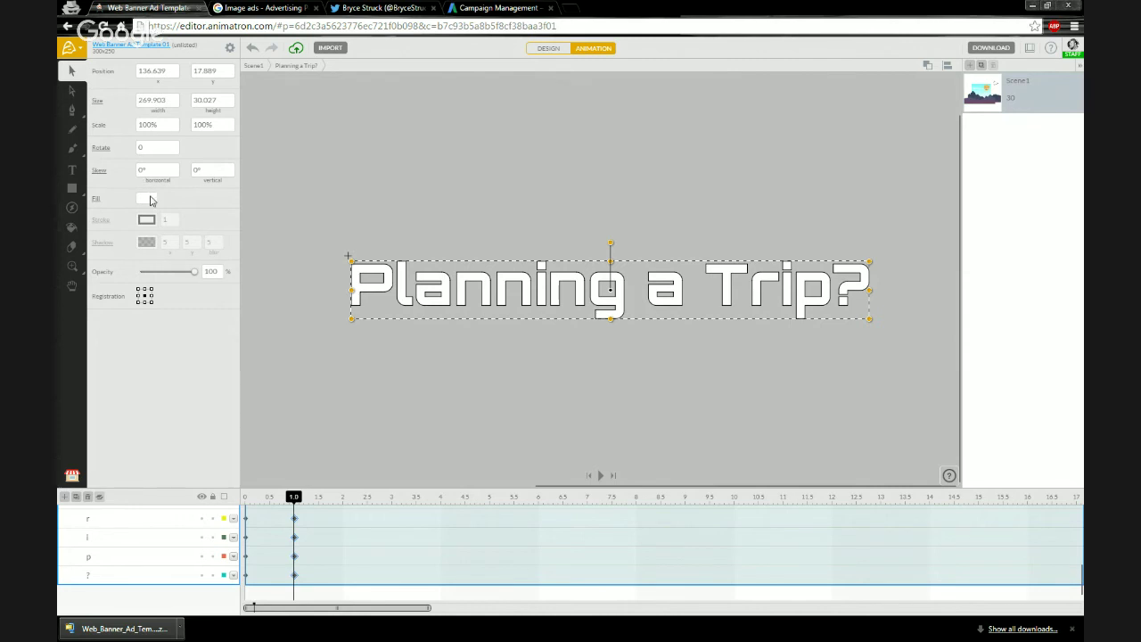
click(148, 199)
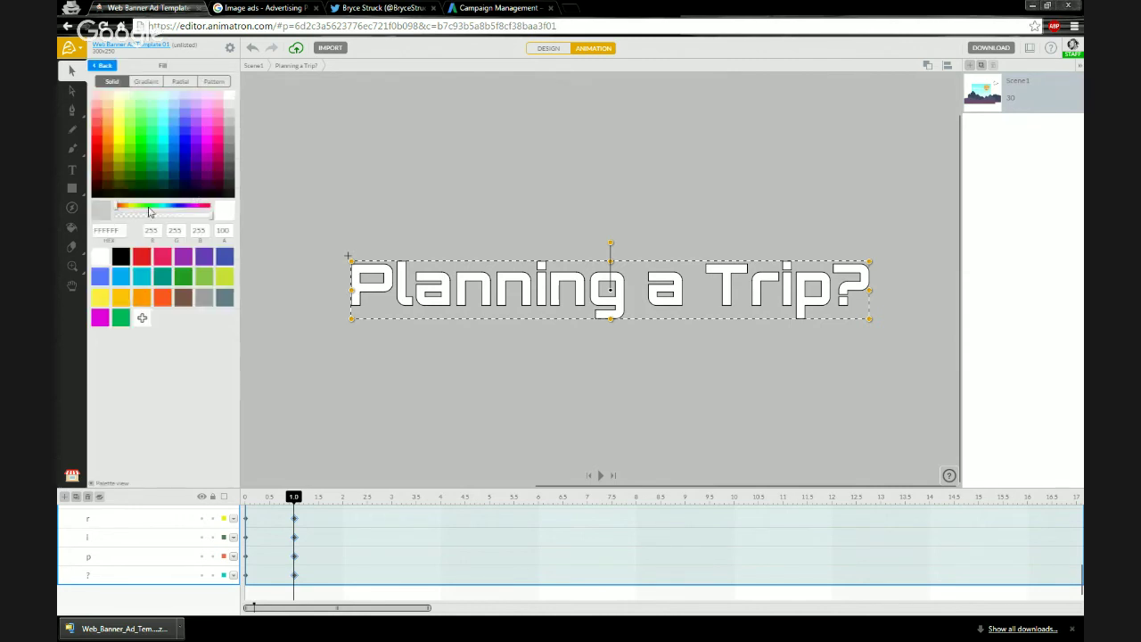
click(229, 196)
drag(290, 501, 242, 499)
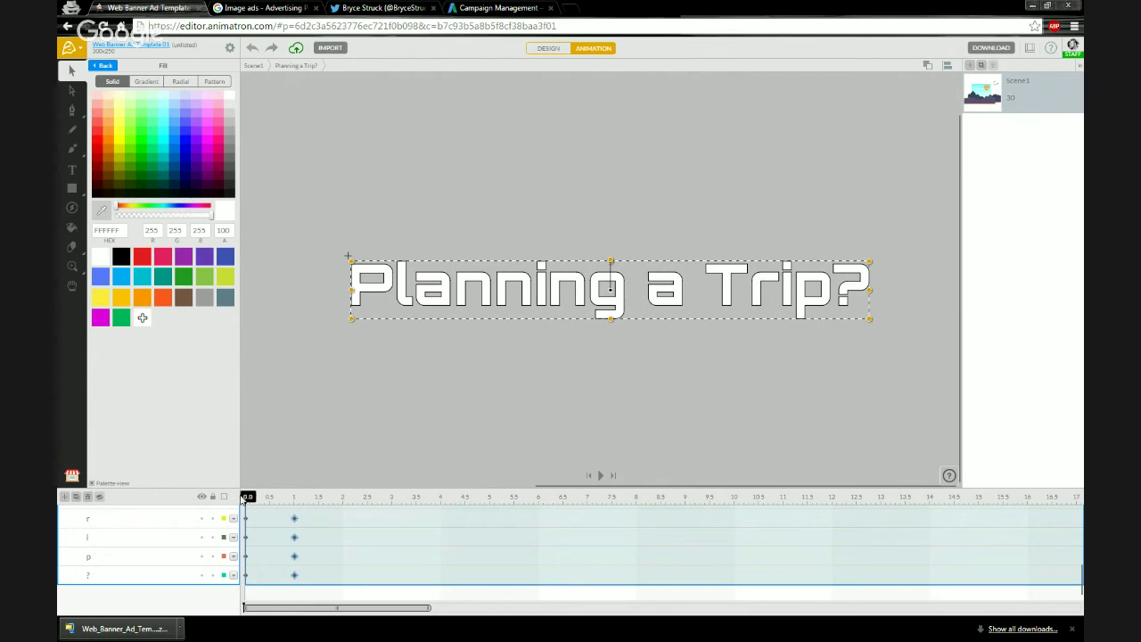
click(120, 257)
mouse_move(248, 499)
mouse_down()
mouse_move(331, 504)
mouse_move(247, 504)
mouse_up()
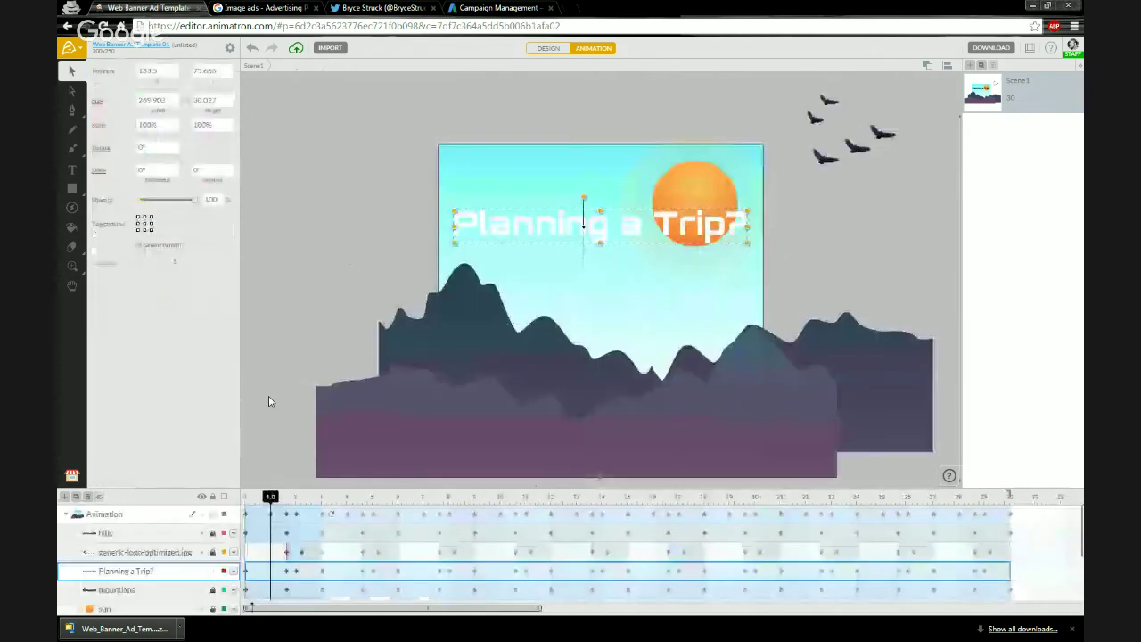
- Play the banner from the start of the main scene to preview the headline's color change, then rewind to 0.0 seconds
click(244, 501)
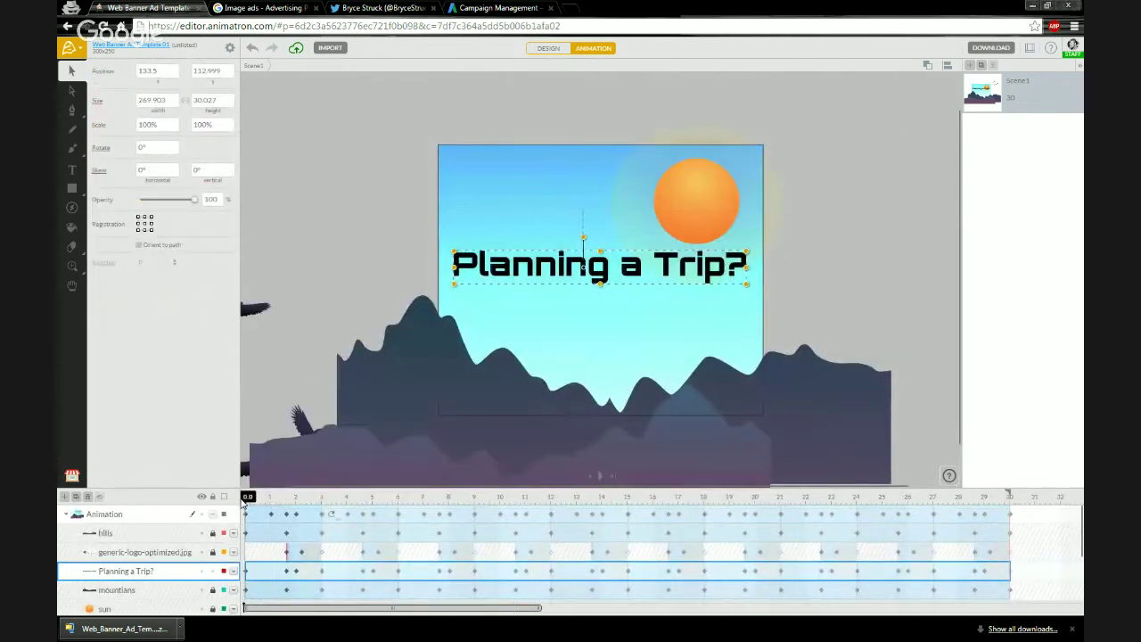
key(space)
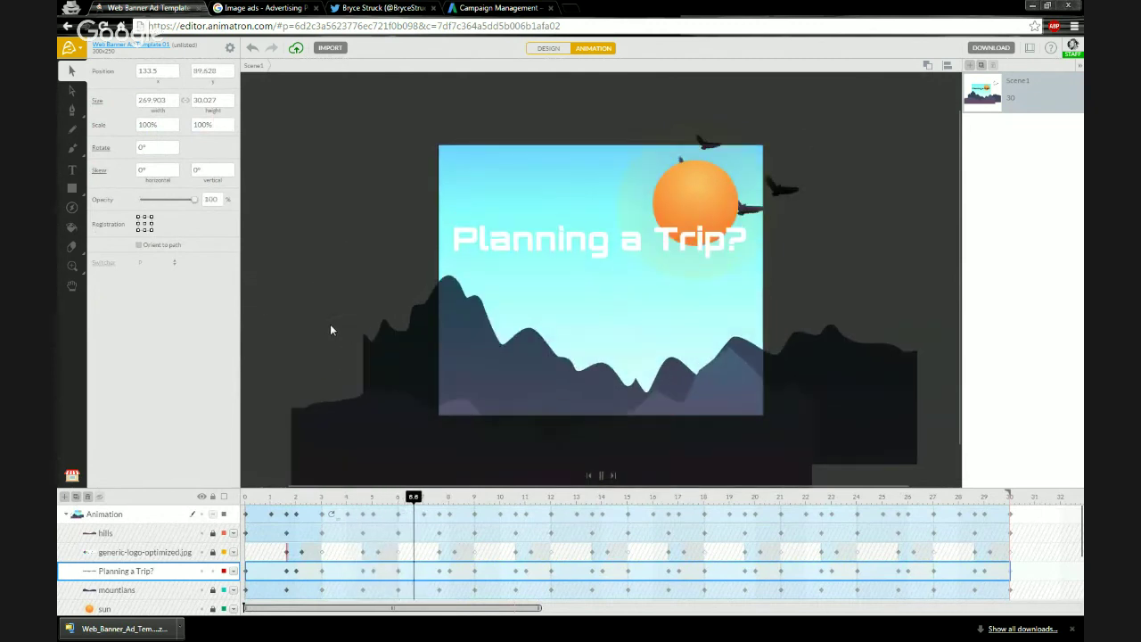
key(space)
click(247, 497)
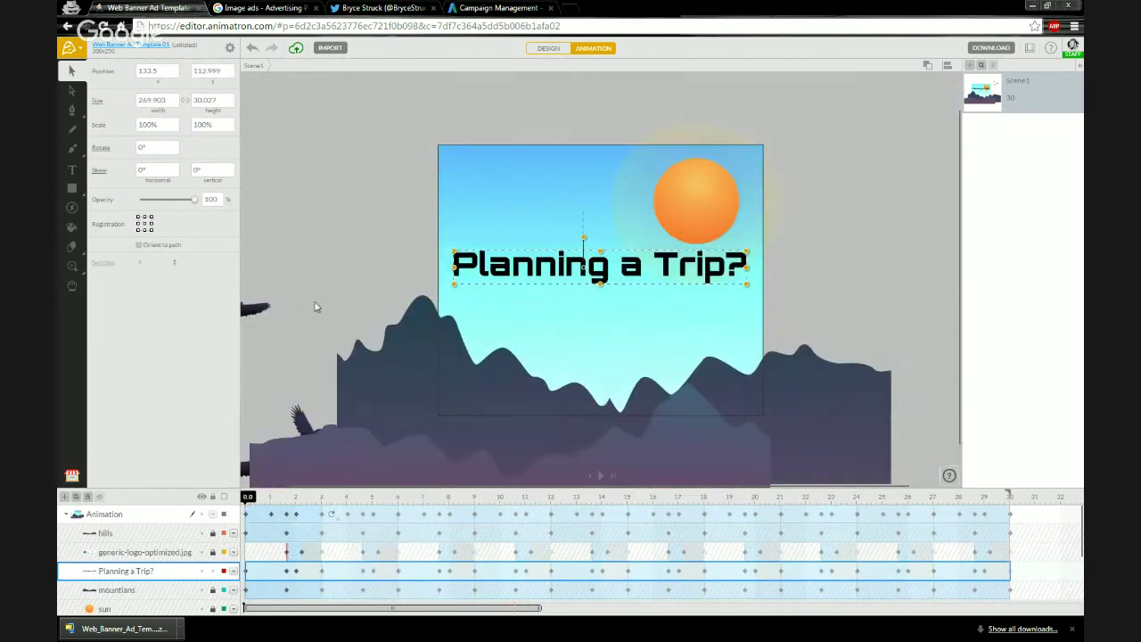
- Deselect the headline and download the banner as HTML5 code
click(343, 275)
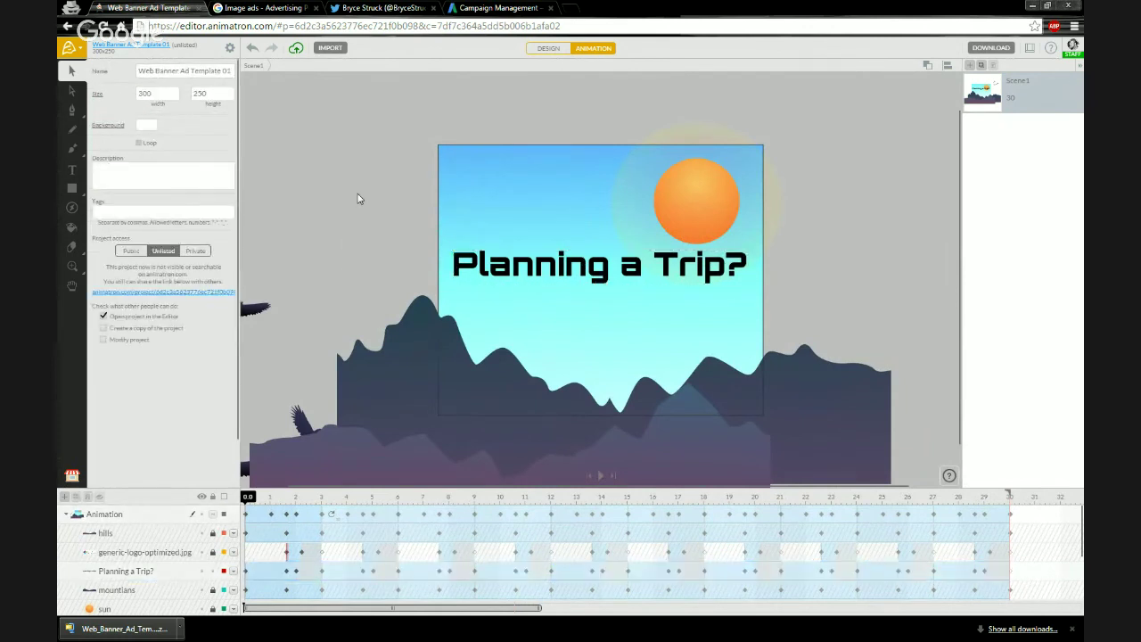
click(988, 48)
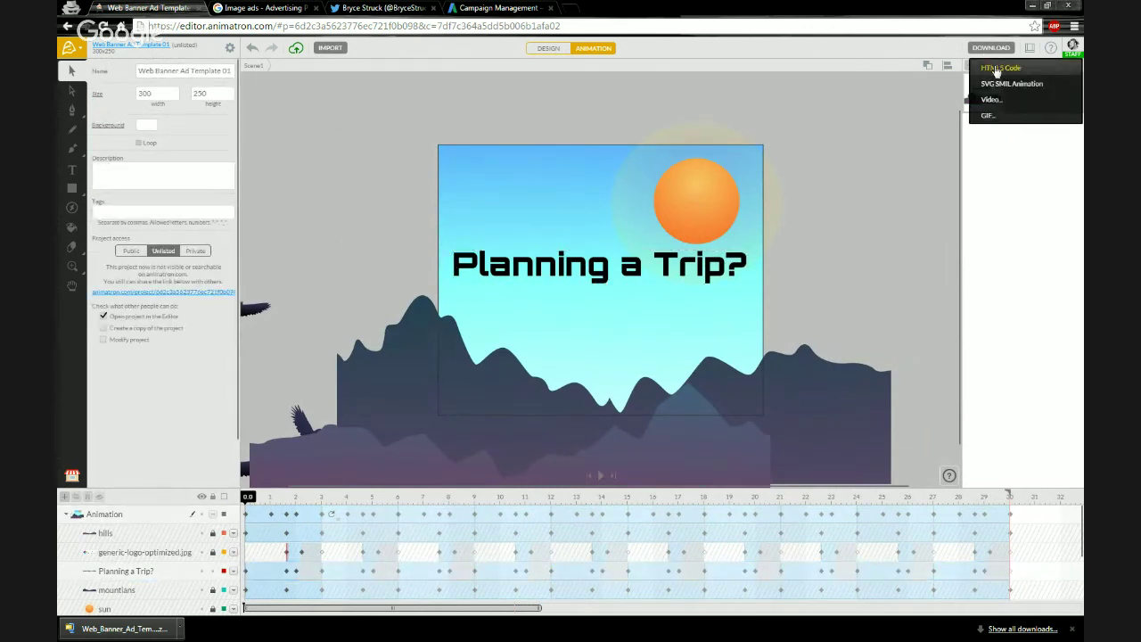
click(996, 69)
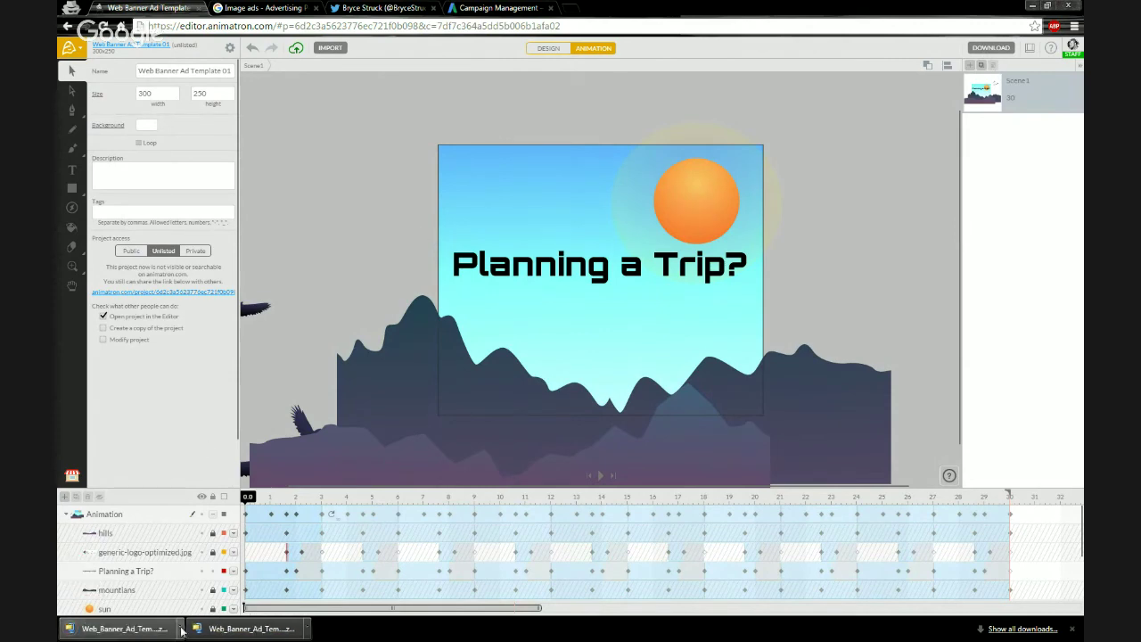
- Move the newly downloaded Web_Banner_Ad_Template_01 zip into the Web Banner TEST folder, keeping both files
click(181, 630)
click(233, 589)
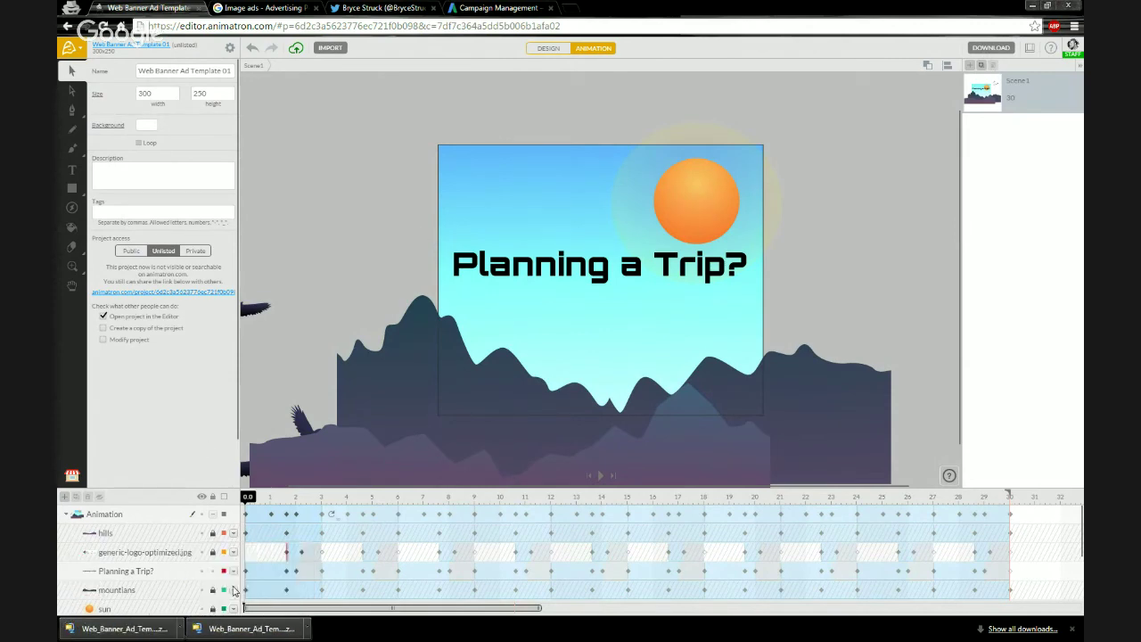
key(alt+F4)
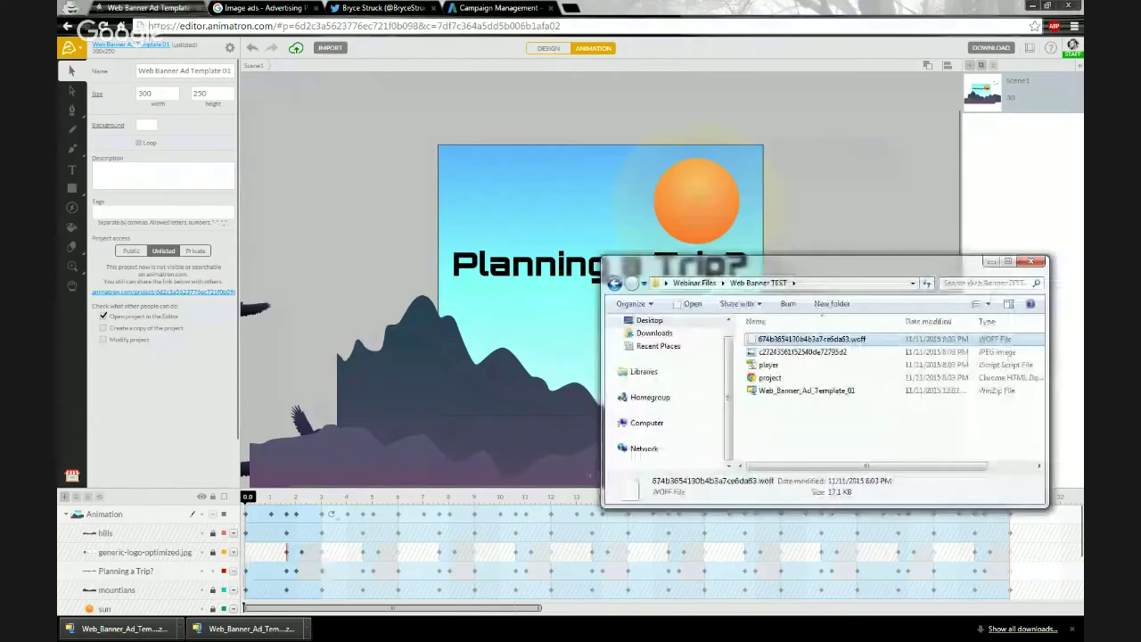
key(ctrl+v)
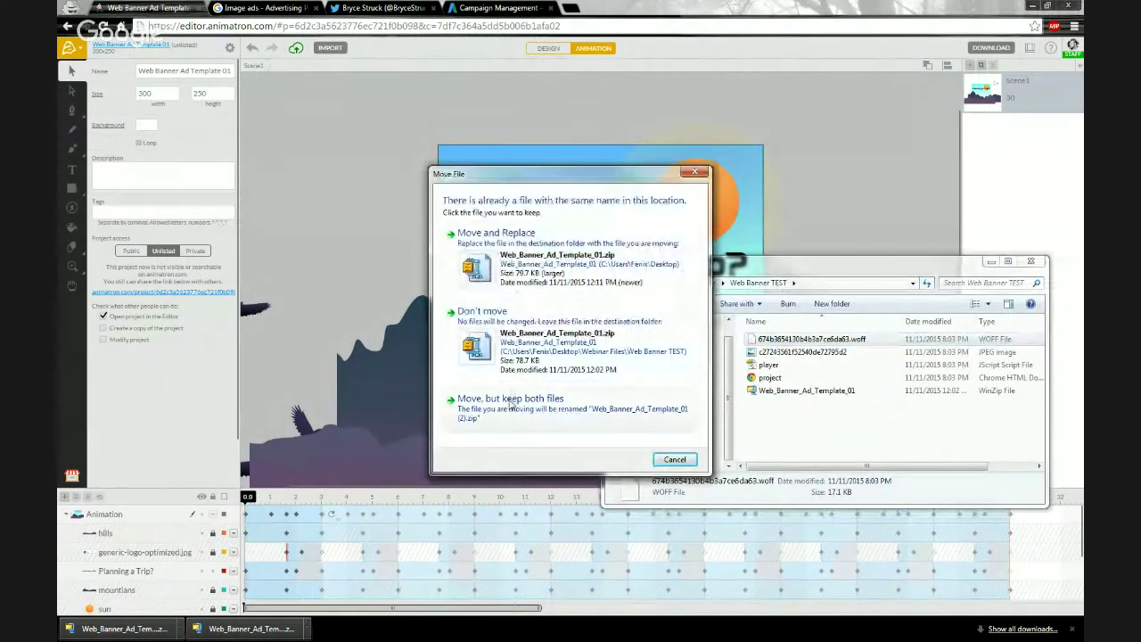
click(512, 401)
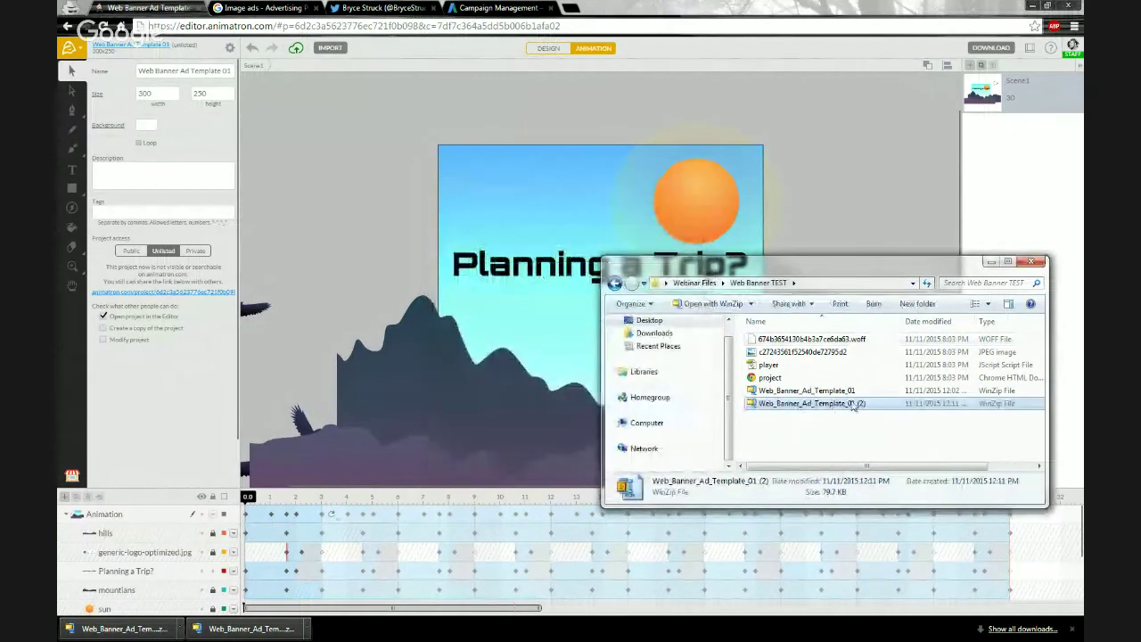
click(800, 421)
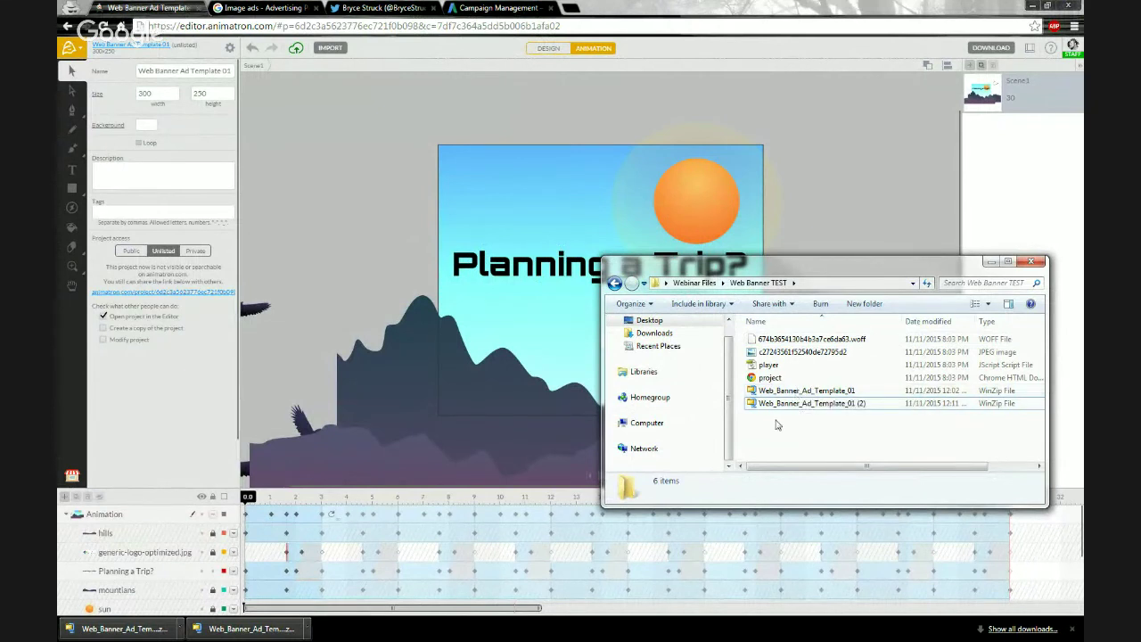
- Create a folder with the default name New folder inside the Web Banner TEST folder
click(782, 410)
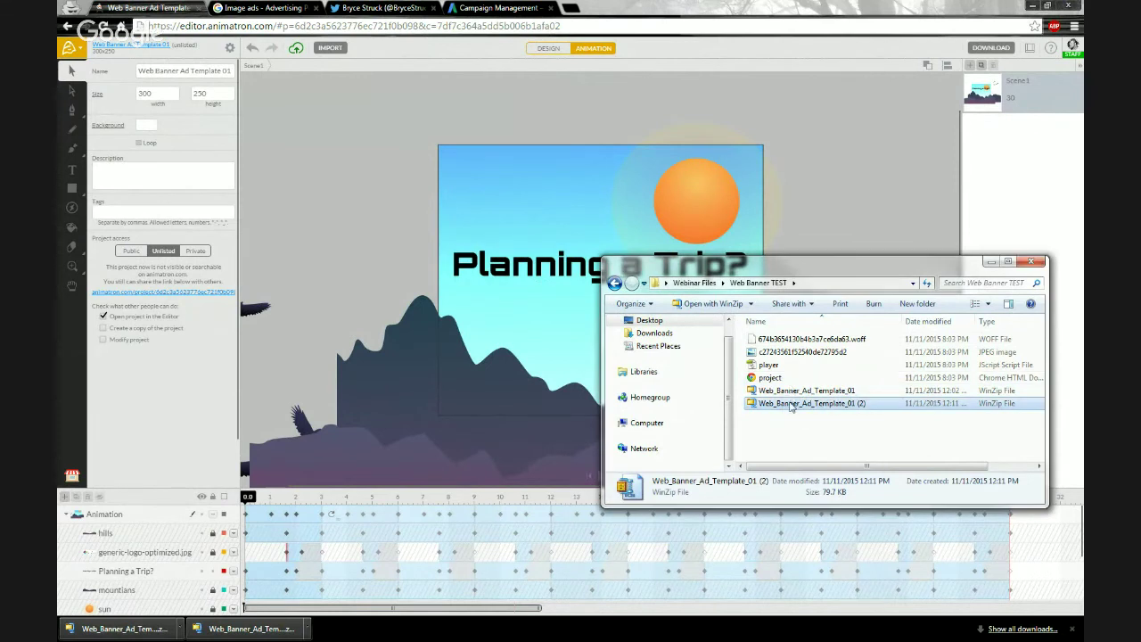
click(783, 425)
right_click(794, 422)
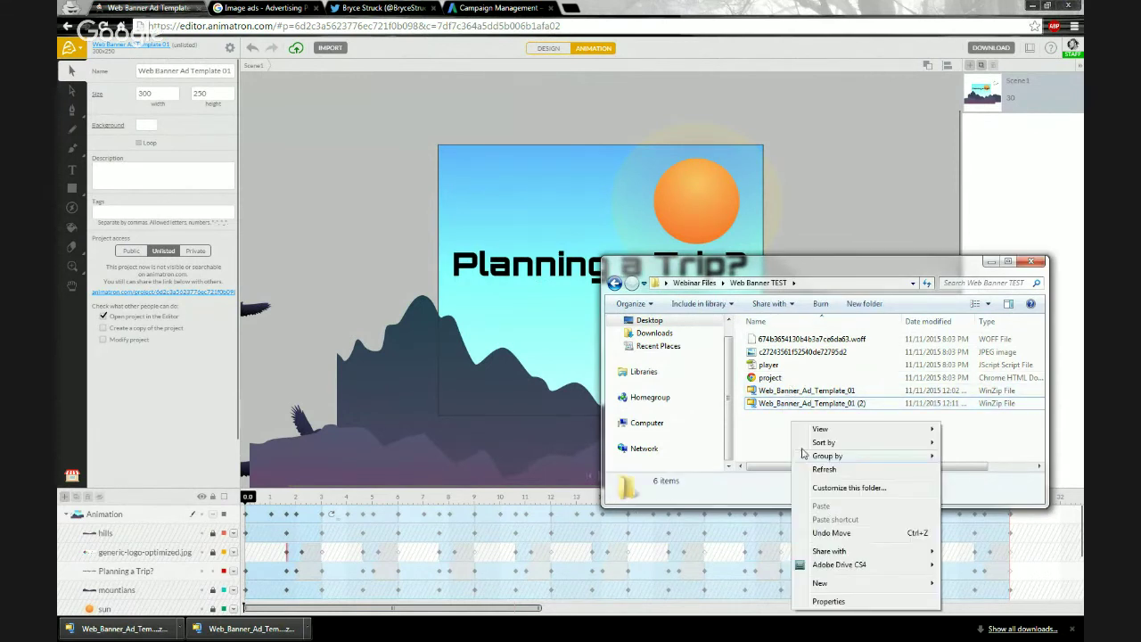
mouse_move(829, 583)
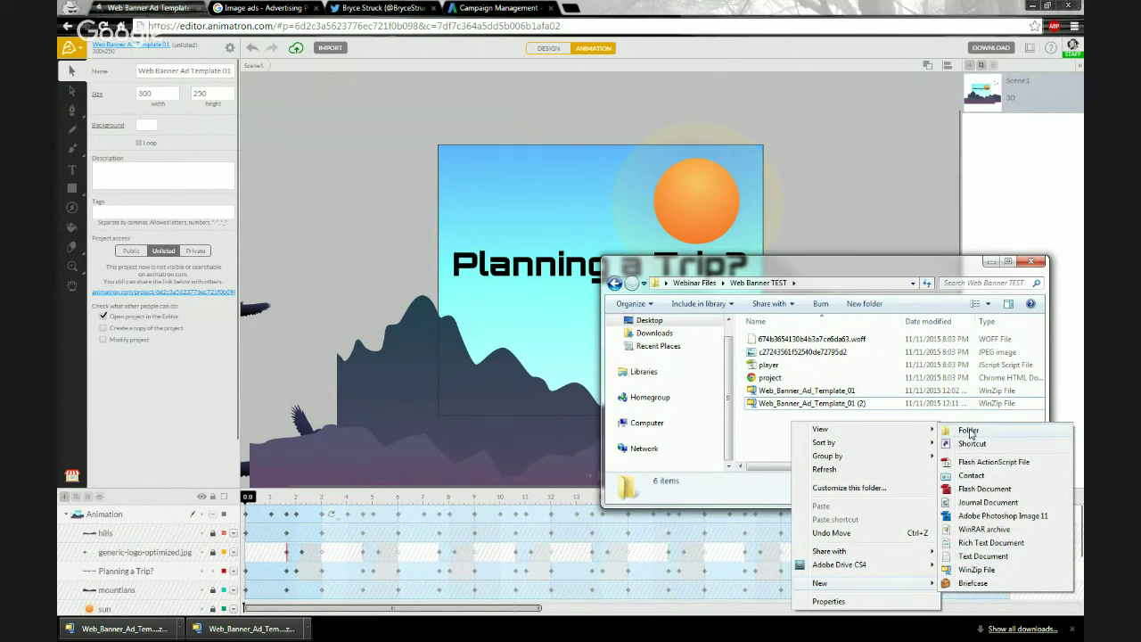
click(969, 432)
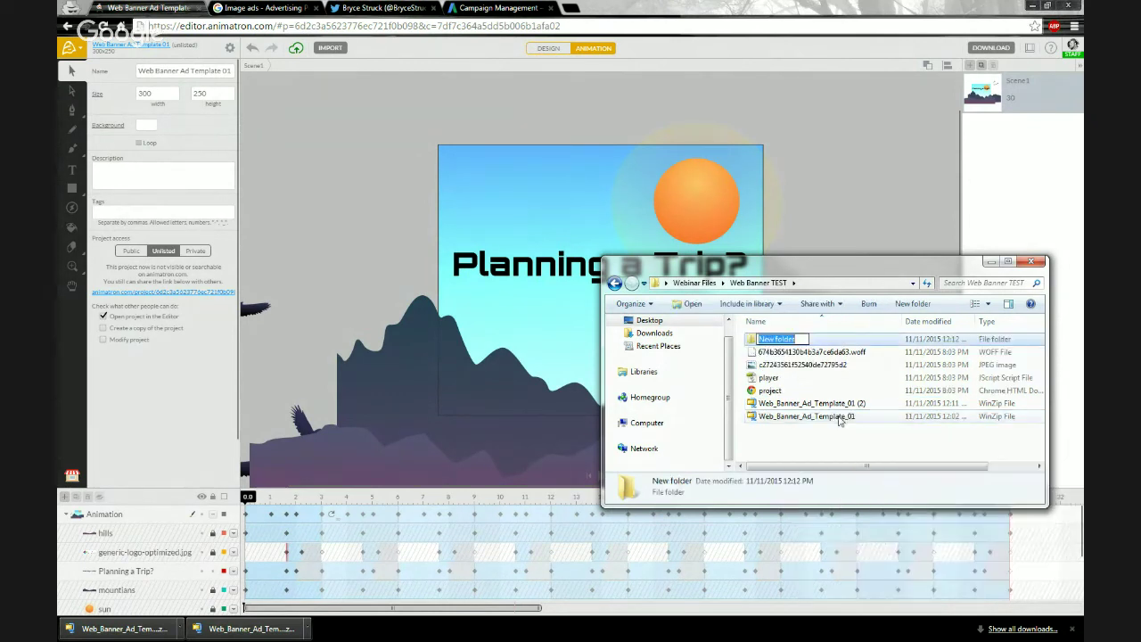
key(Return)
- Move the older Web_Banner_Ad_Template_01 zip into New folder and extract its contents there
click(781, 416)
drag(770, 365, 771, 340)
double_click(771, 340)
right_click(774, 346)
key(Escape)
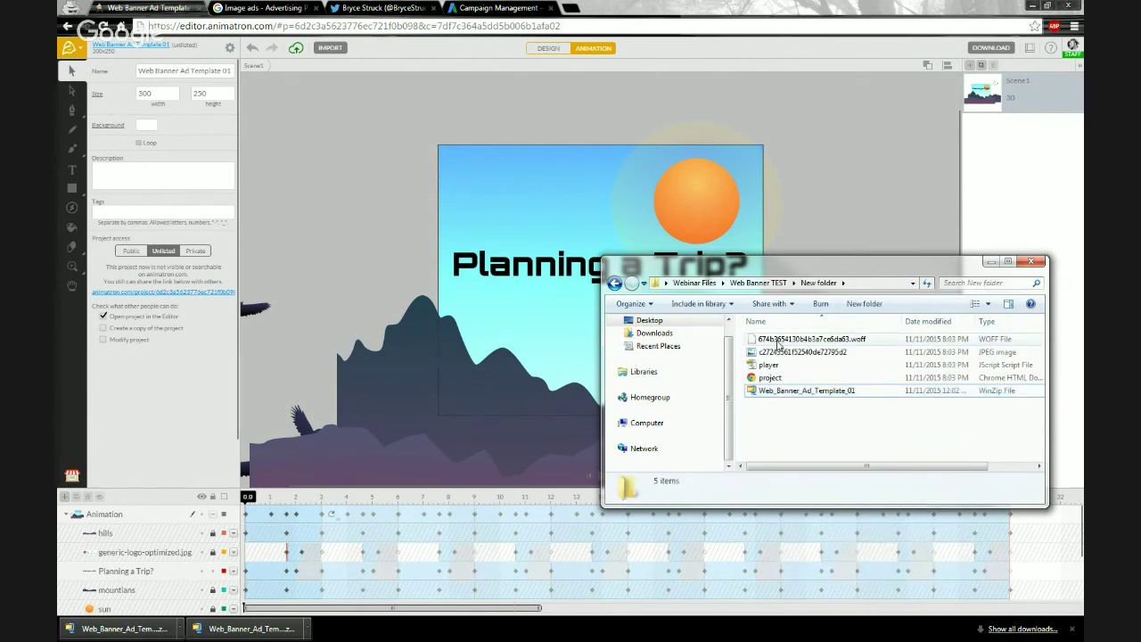
click(778, 342)
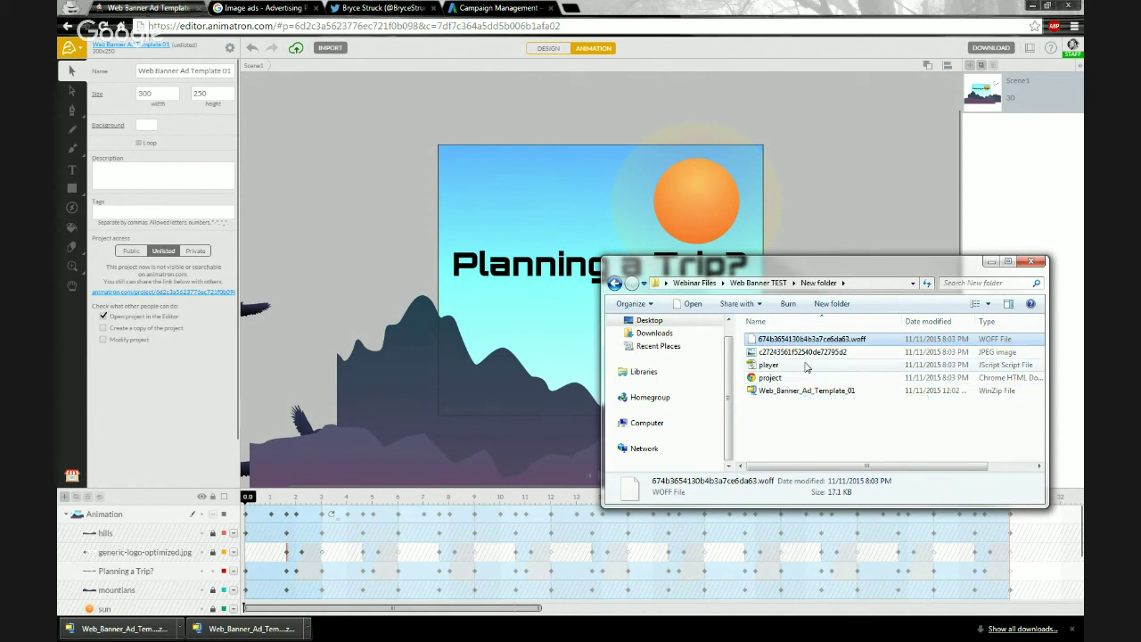
- Switch to the Animatron editor and look over the Text tool's settings and the banner's layer list
click(316, 240)
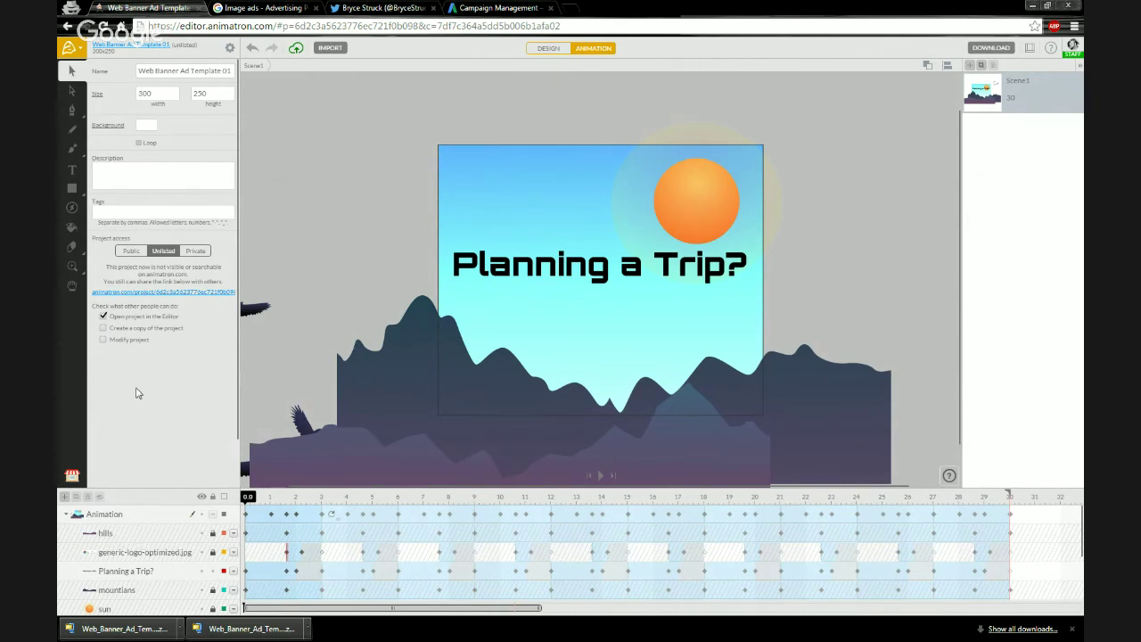
click(72, 170)
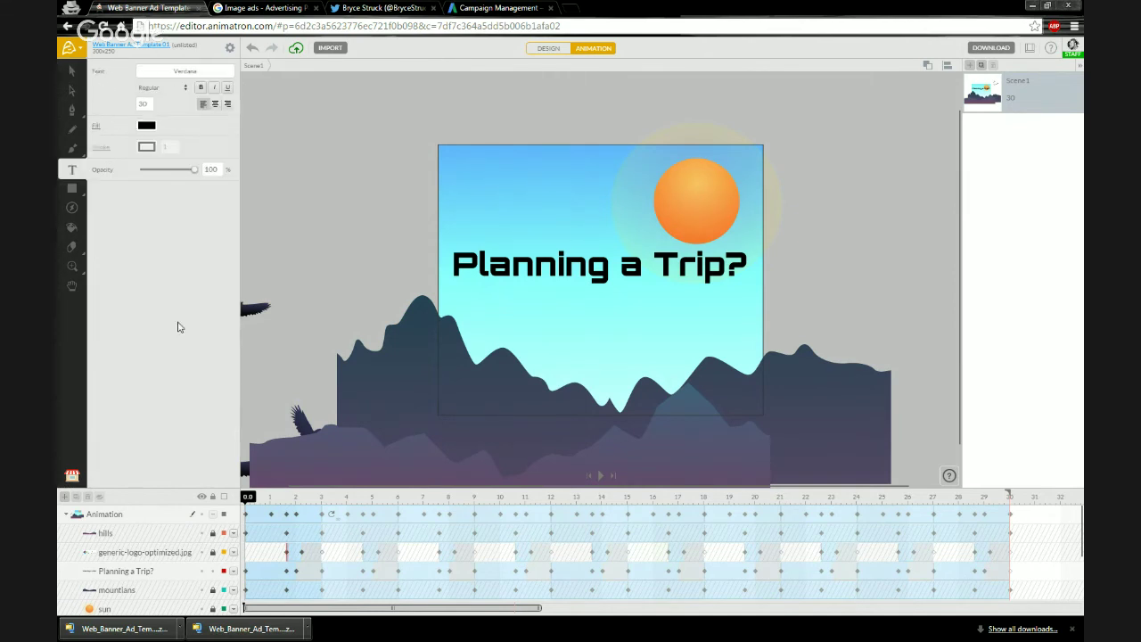
click(304, 236)
click(73, 71)
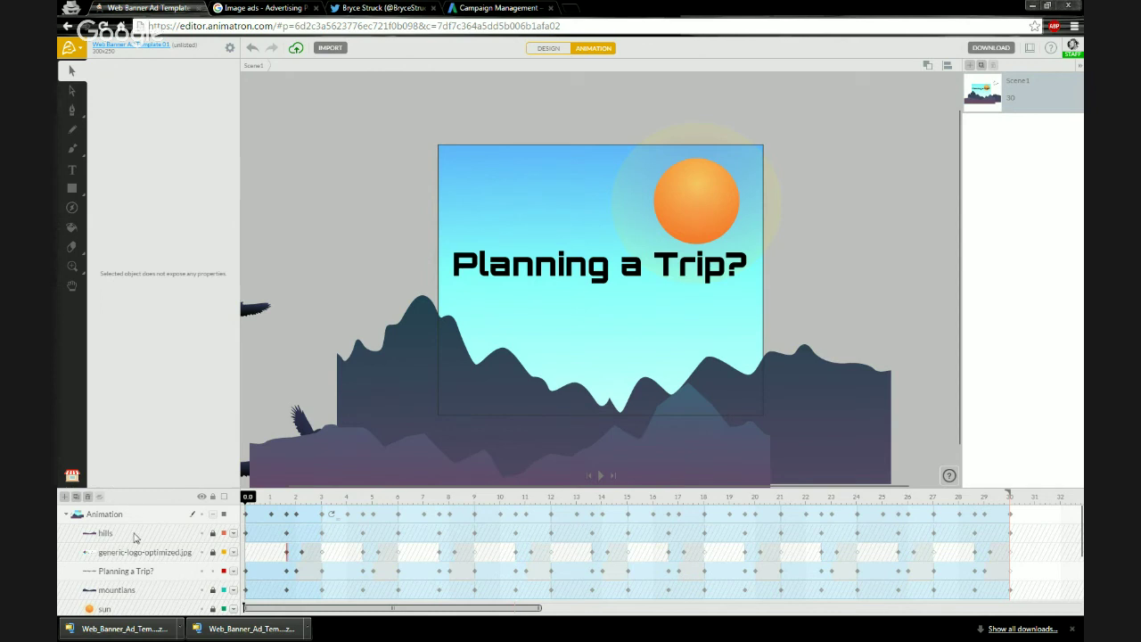
scroll(133, 538, down, 2)
scroll(134, 538, up, 2)
- Switch back to the file window and delete the extracted WOFF font file from New folder
key(alt+Tab)
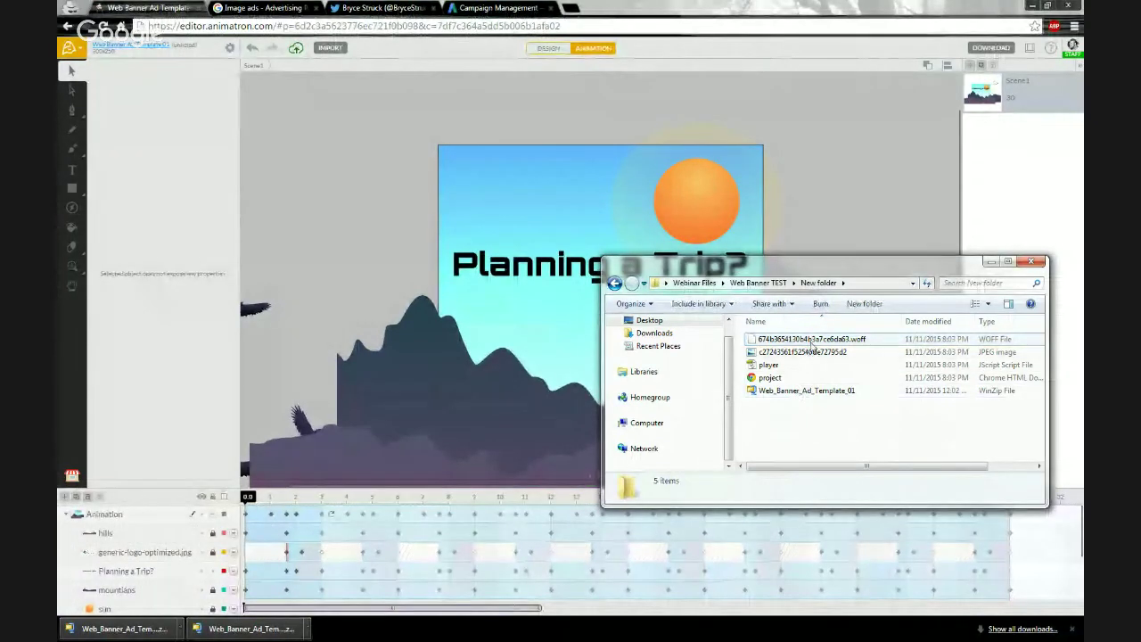
click(805, 396)
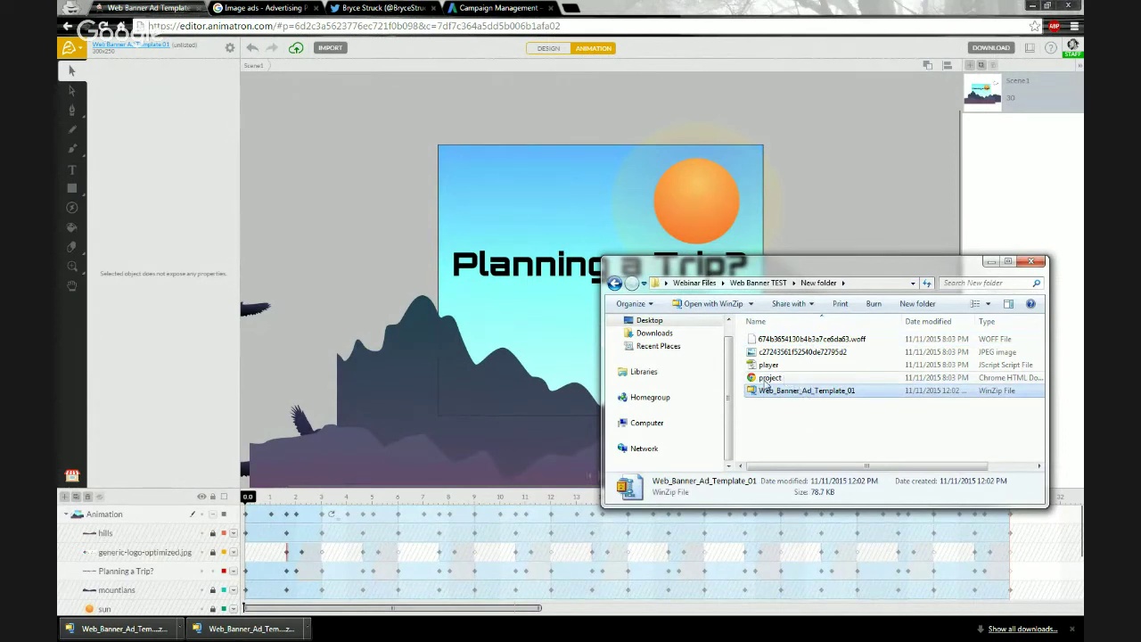
click(812, 342)
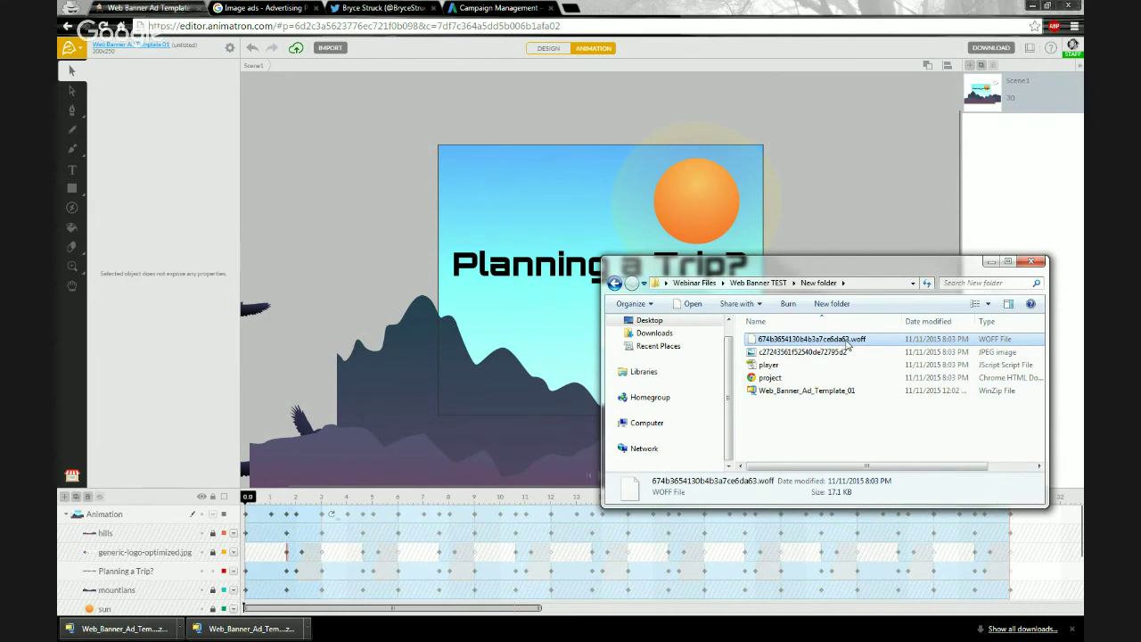
key(Delete)
click(615, 377)
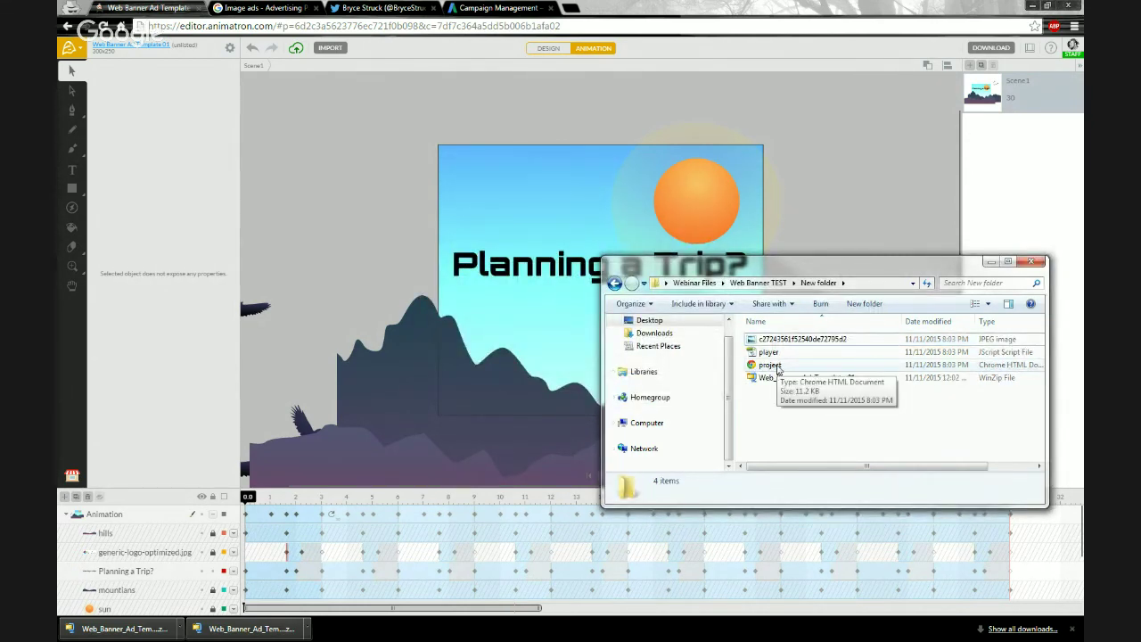
- Move the older Web_Banner_Ad_Template_01 zip out of New folder and back into the Web Banner TEST folder
click(762, 283)
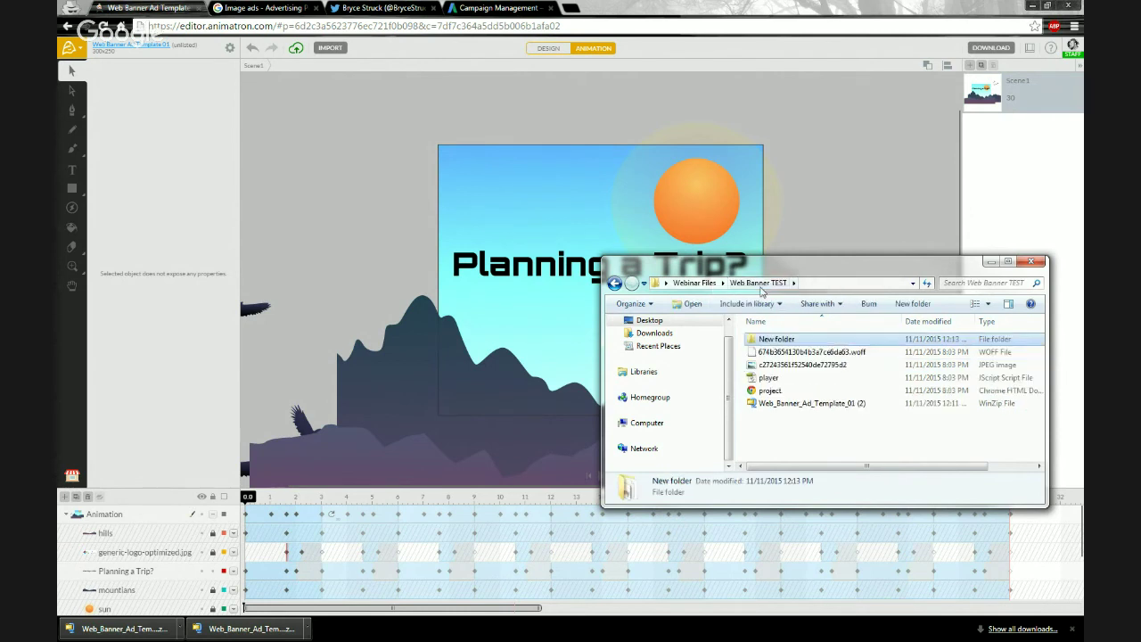
double_click(760, 343)
click(800, 392)
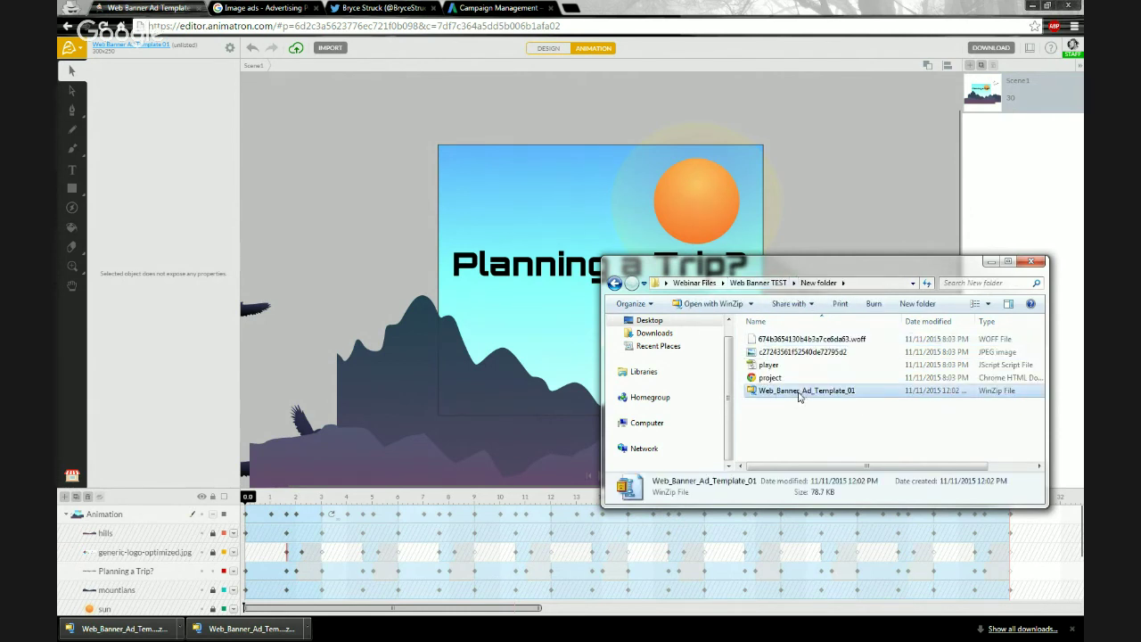
key(BackSpace)
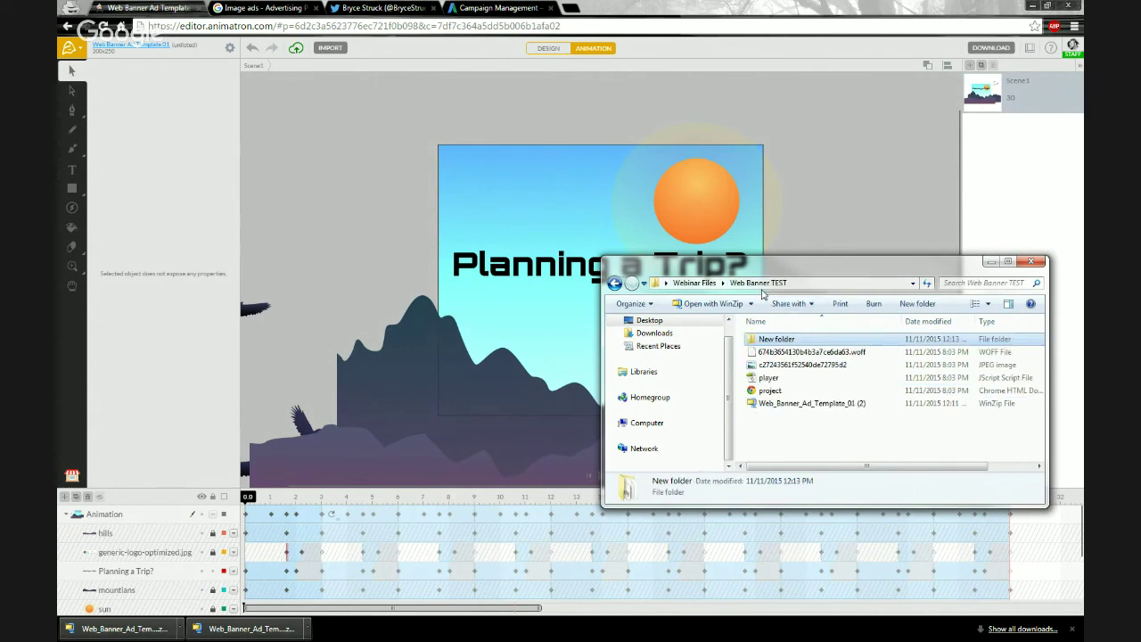
key(ctrl+v)
click(801, 406)
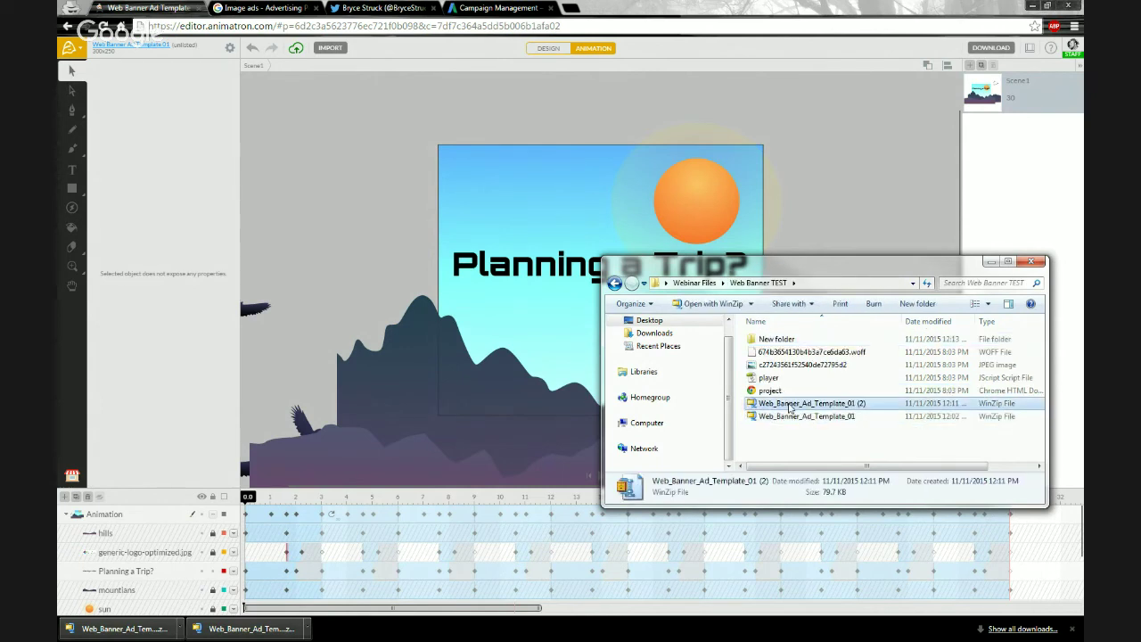
- Delete all the files extracted from the older zip in New folder, from the WOFF file to project
double_click(777, 340)
click(771, 377)
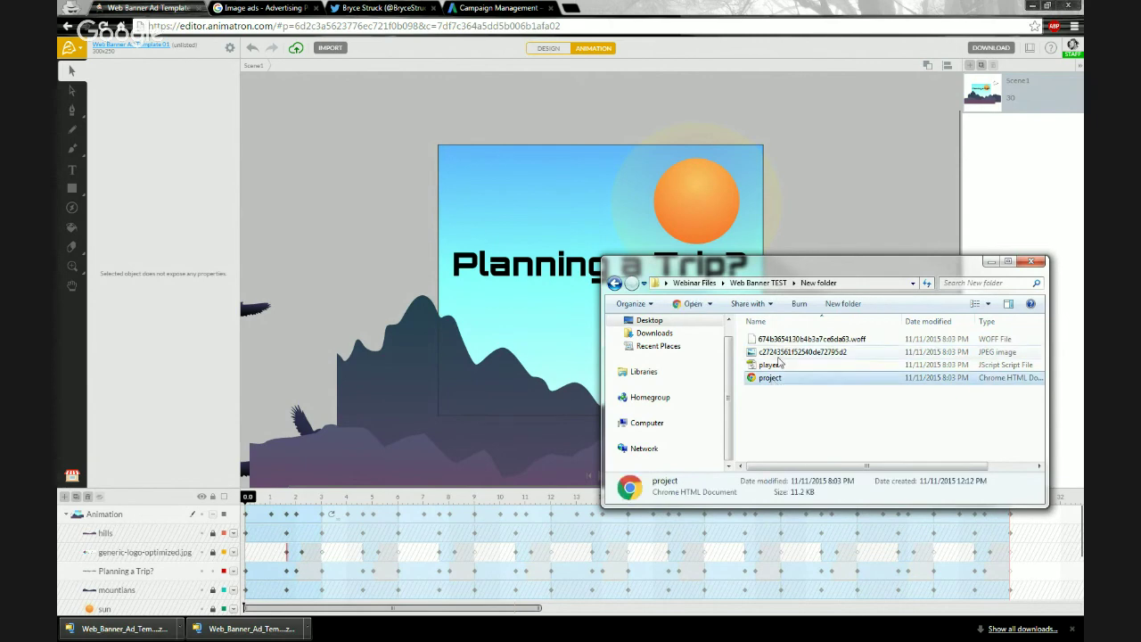
shift+click(783, 340)
key(Delete)
key(Return)
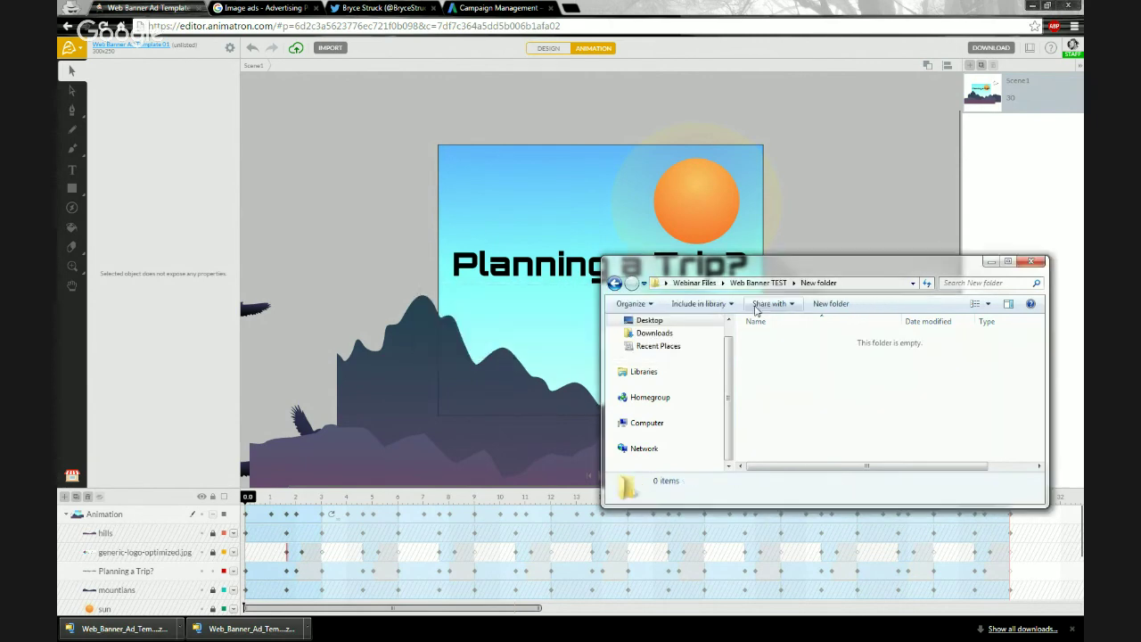
- Move the Web_Banner_Ad_Template_01 (2) zip from Web Banner TEST into New folder and extract its contents there
click(757, 282)
click(790, 406)
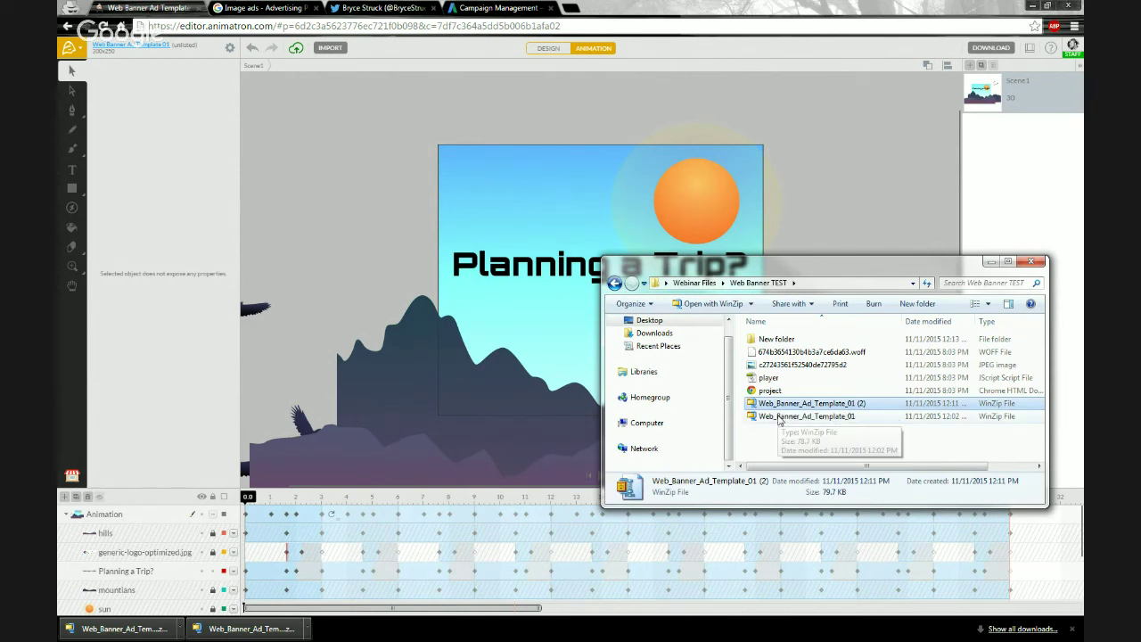
drag(774, 406, 775, 339)
double_click(775, 339)
right_click(778, 344)
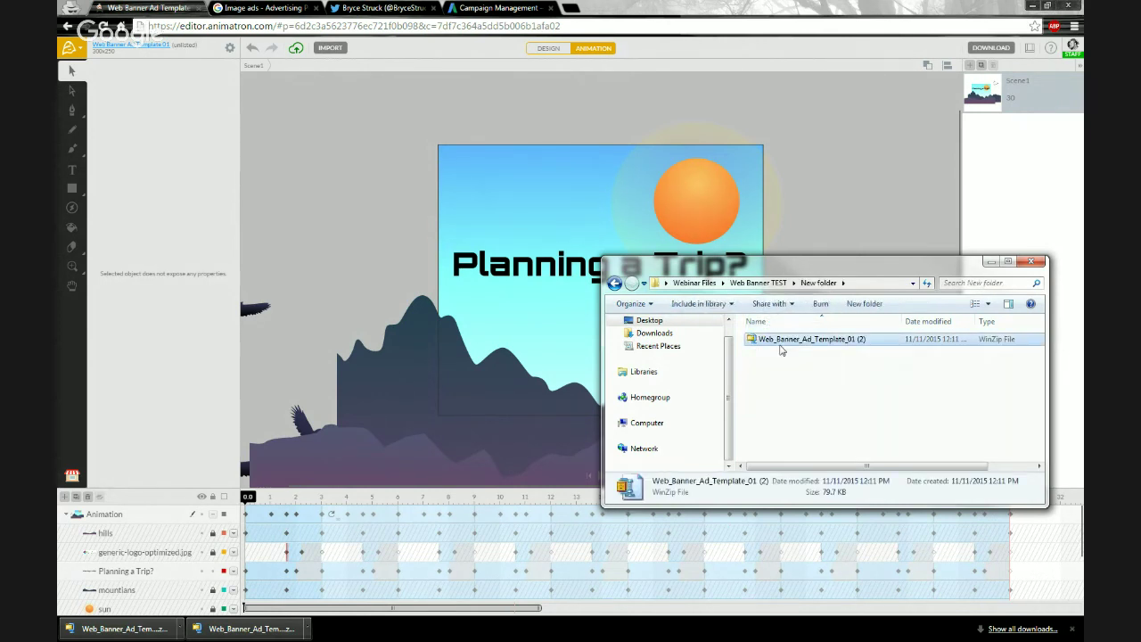
mouse_move(813, 384)
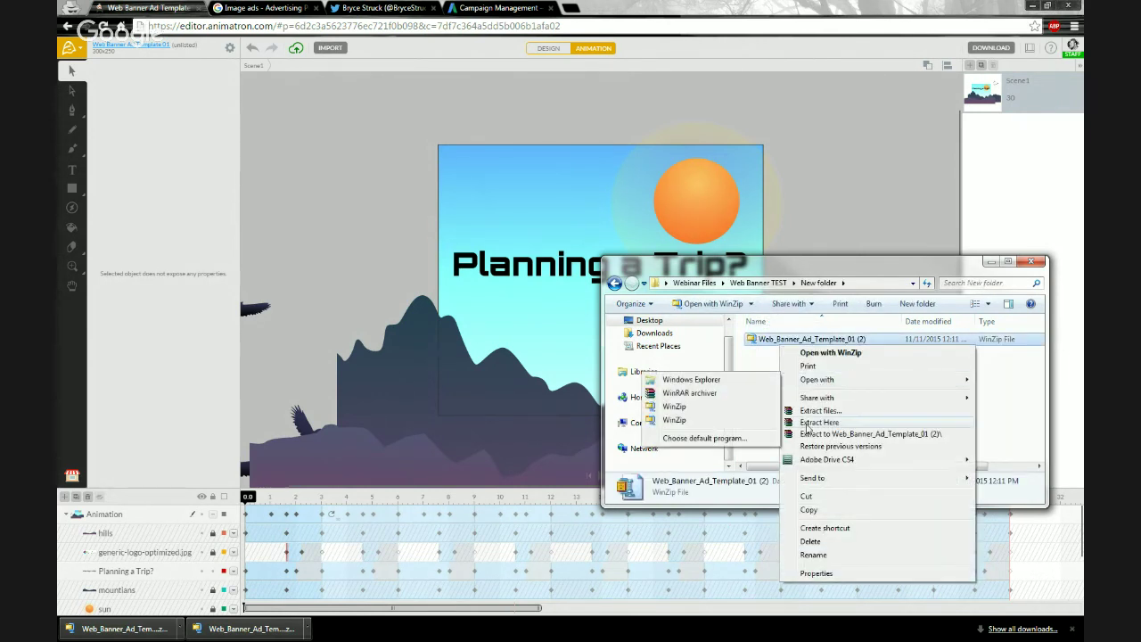
click(813, 423)
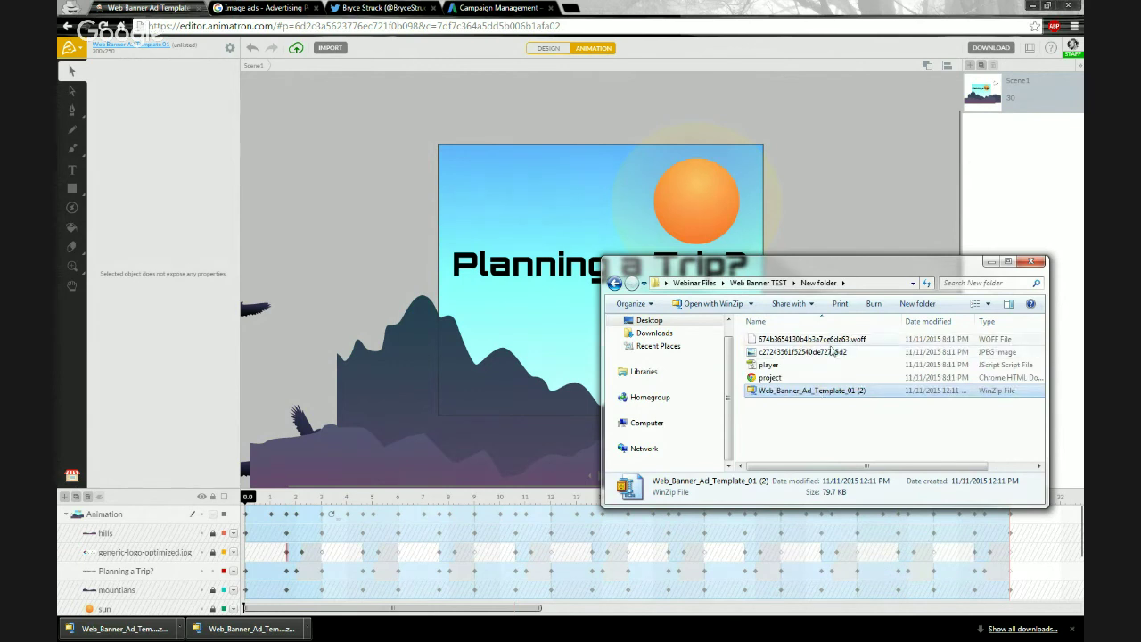
- Delete the WOFF font file from the newly extracted files and select the JPEG image, player and project files
click(831, 342)
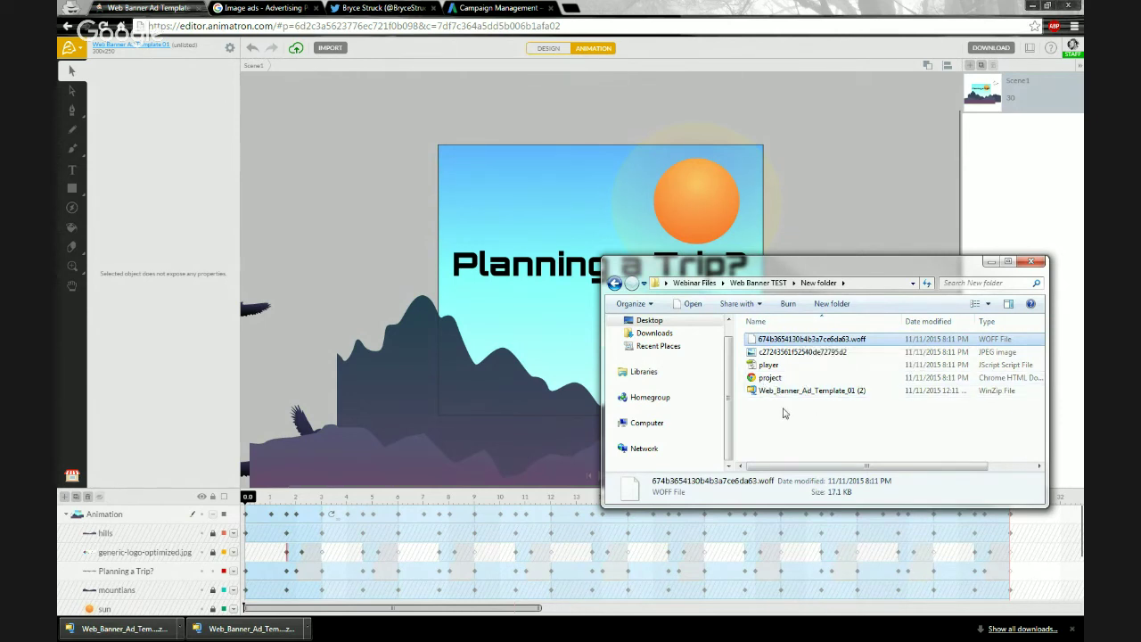
key(Delete)
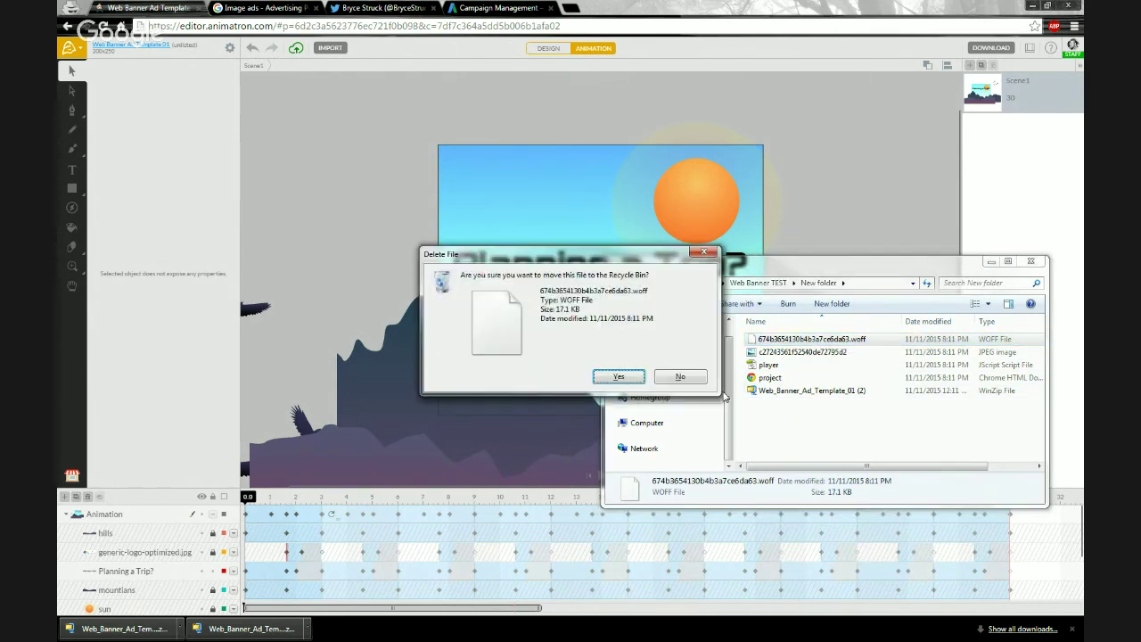
click(629, 377)
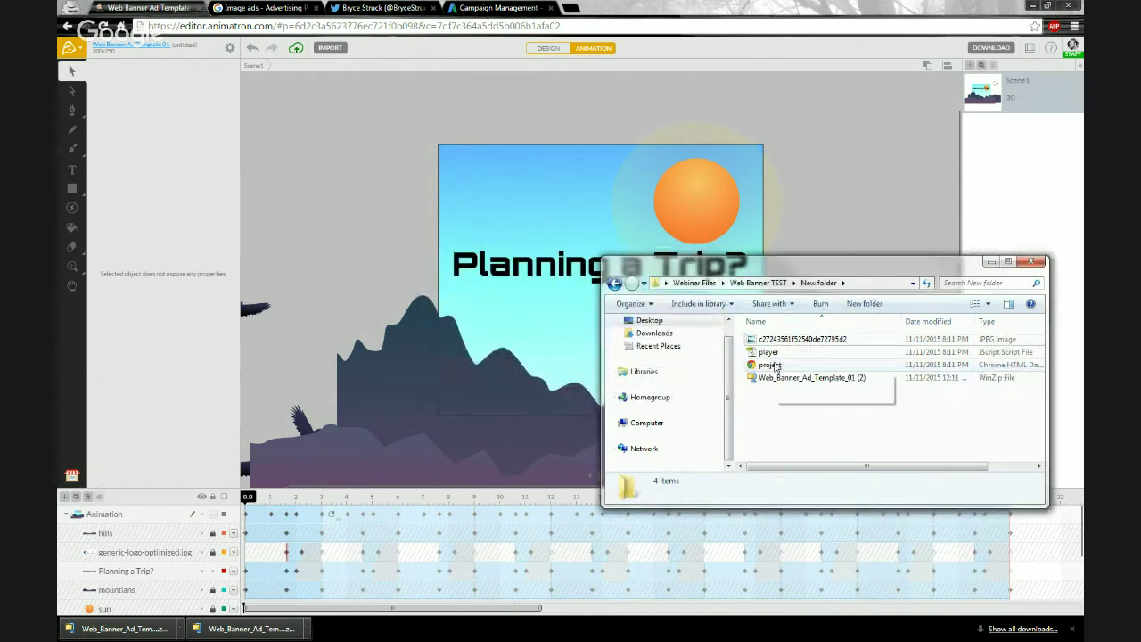
click(774, 364)
shift+click(783, 342)
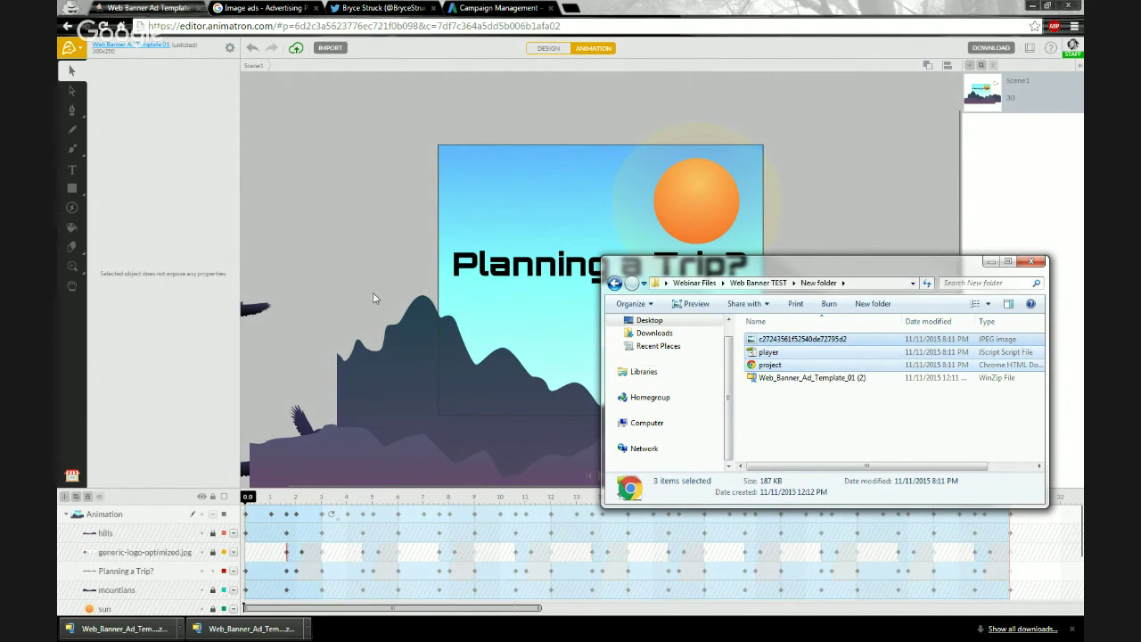
- Compress the JPEG image, player and project files together into a single ZIP archive in New folder
right_click(790, 365)
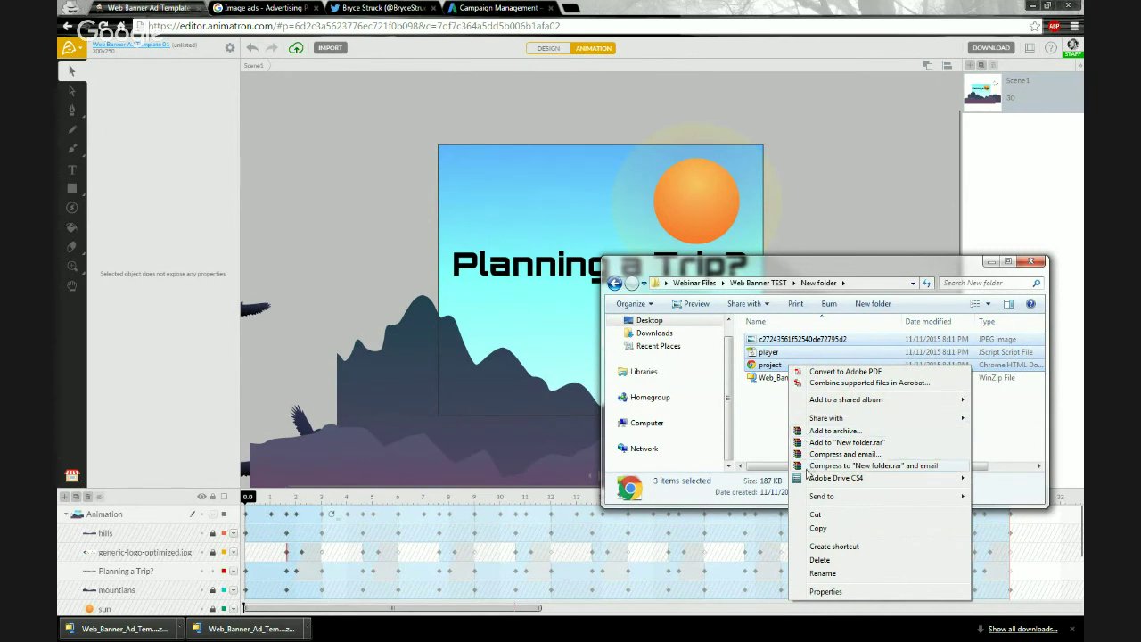
click(762, 416)
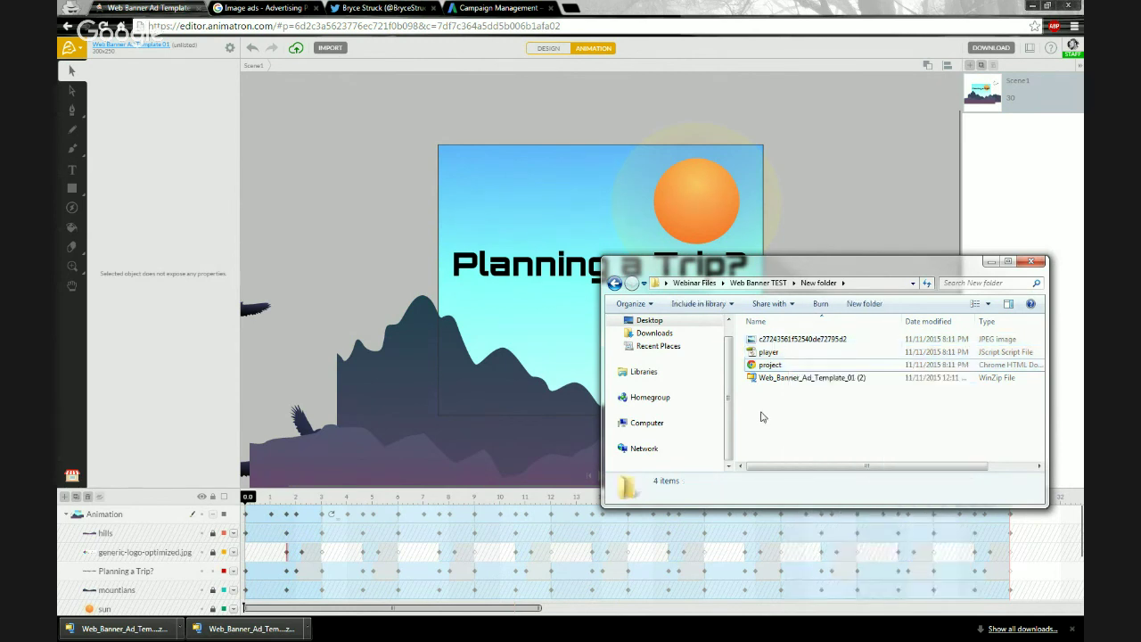
click(784, 366)
shift+click(783, 340)
right_click(783, 340)
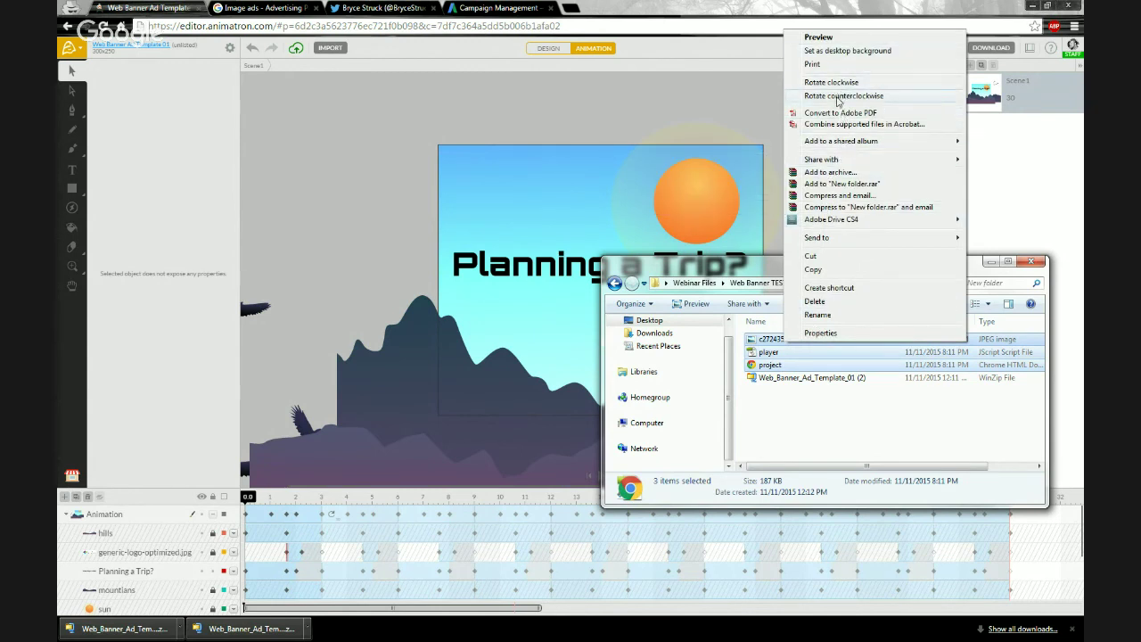
click(830, 172)
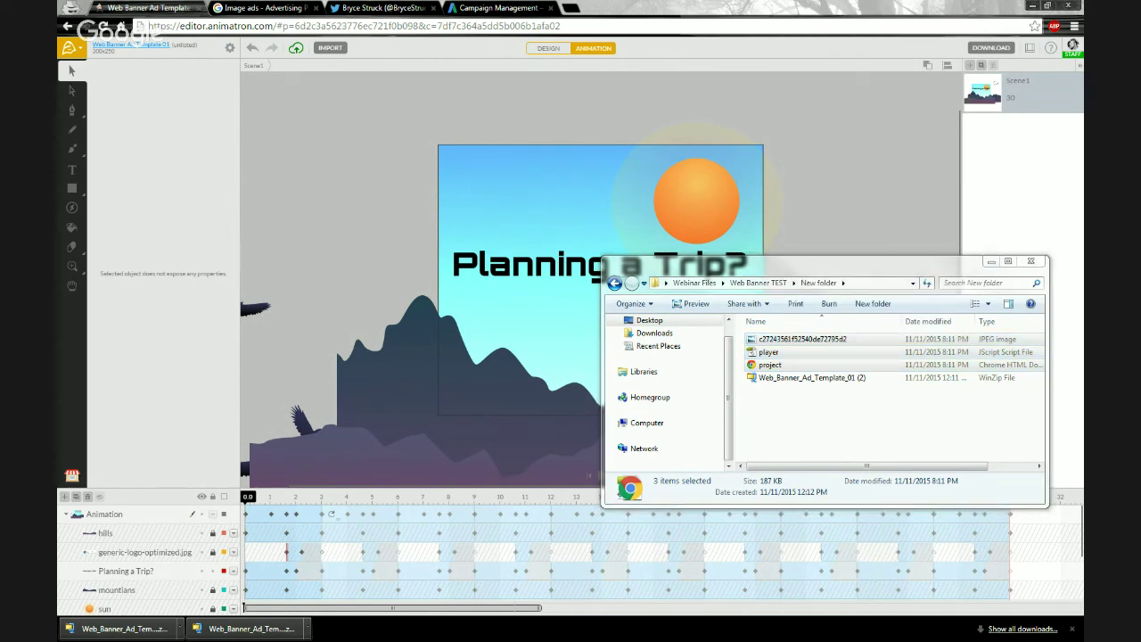
drag(469, 232, 548, 184)
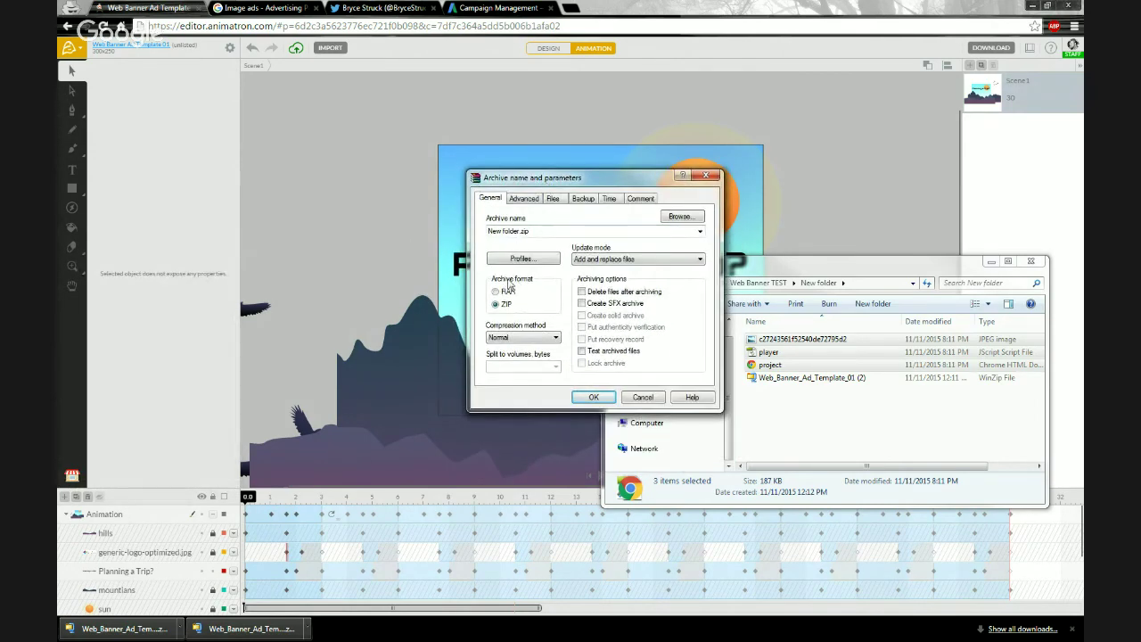
click(592, 397)
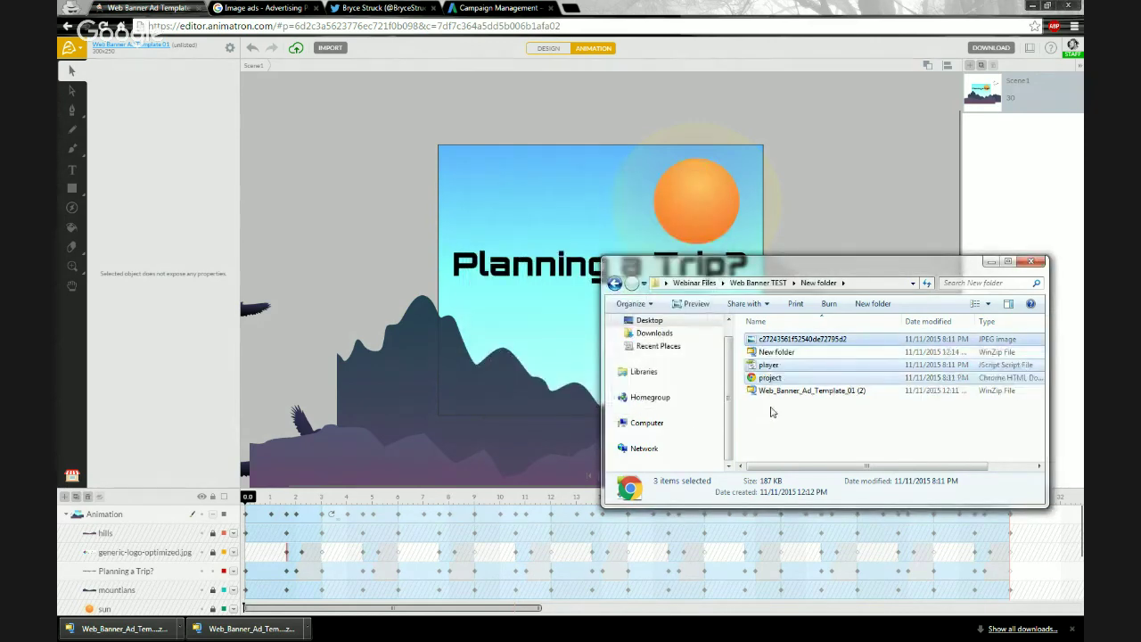
- Rename the newly created zip archive as Web_Banner_Ad_Example
click(787, 358)
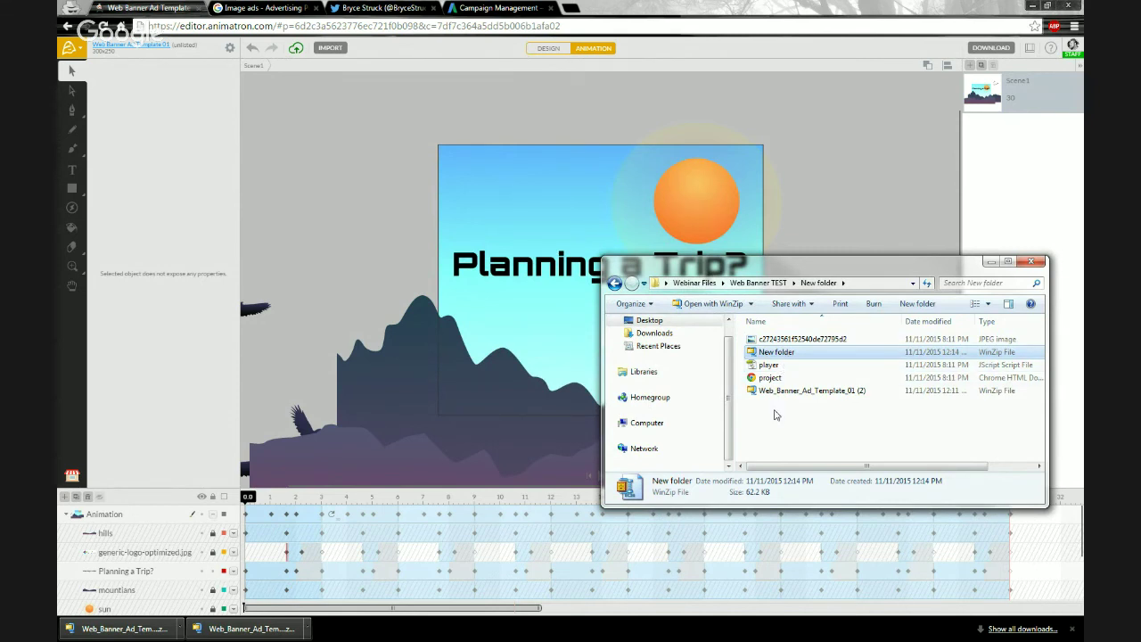
ctrl+click(773, 351)
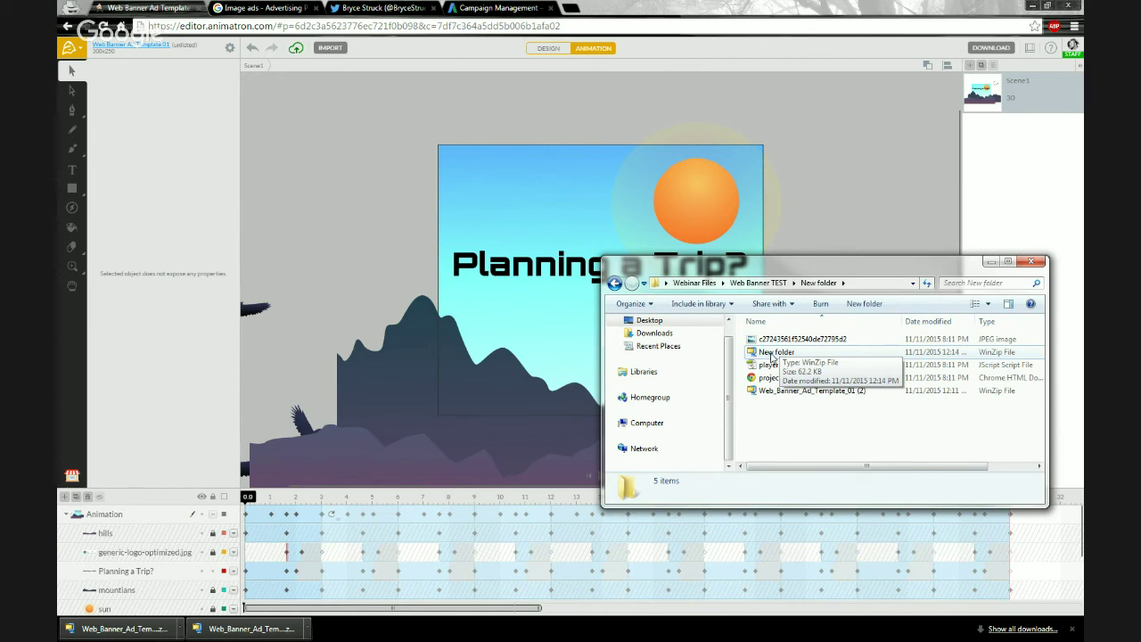
click(772, 353)
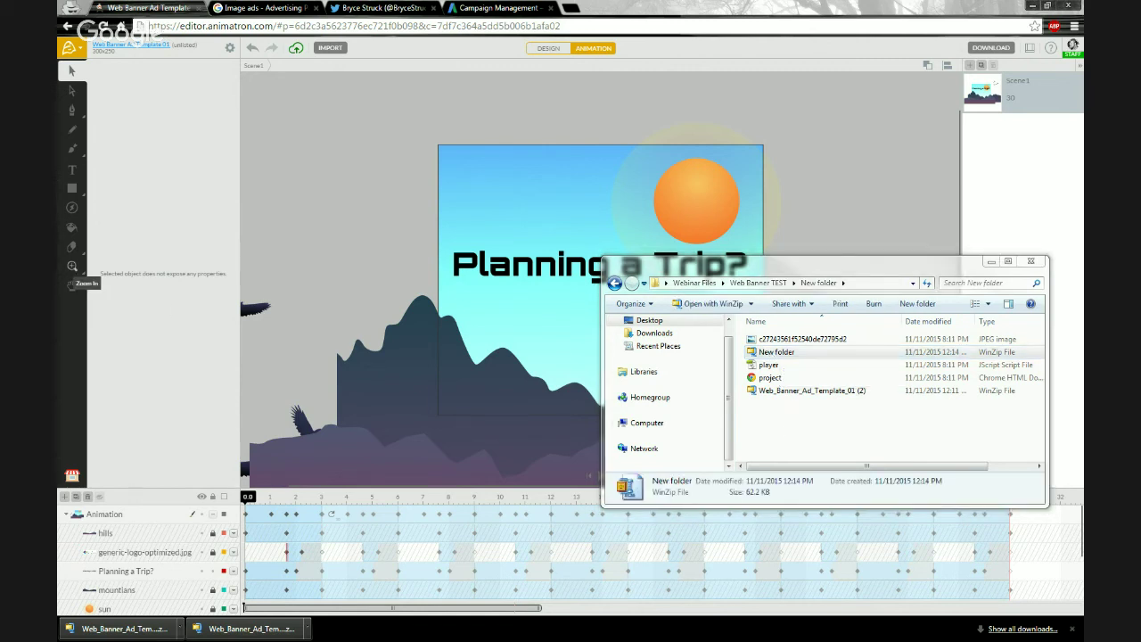
click(776, 352)
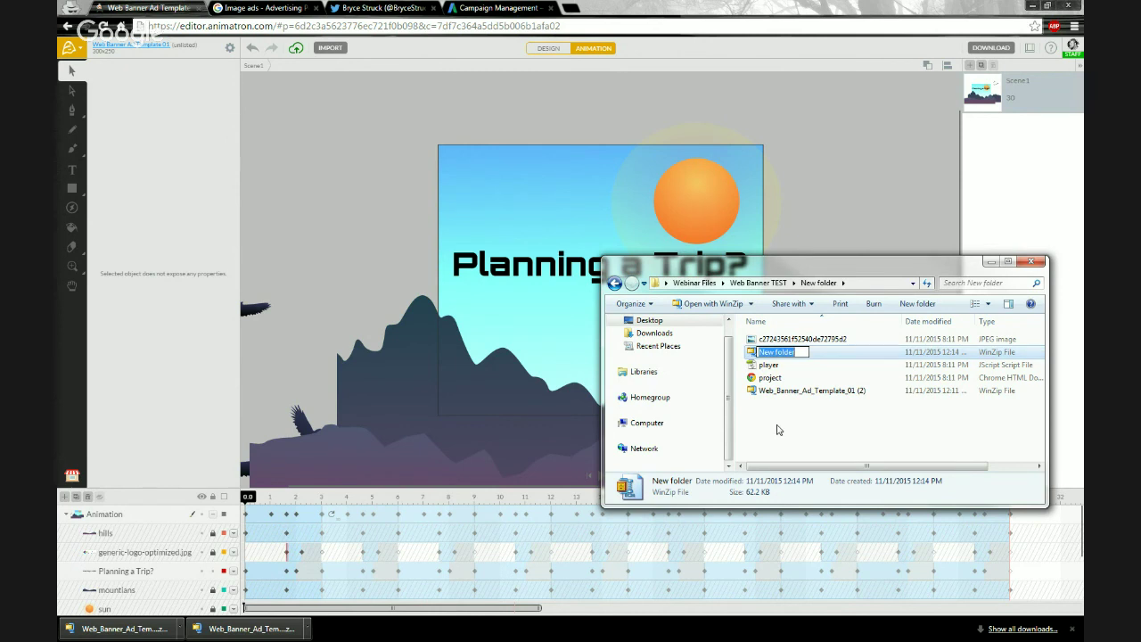
text(Web_Banner_Ad_E)
text(xample)
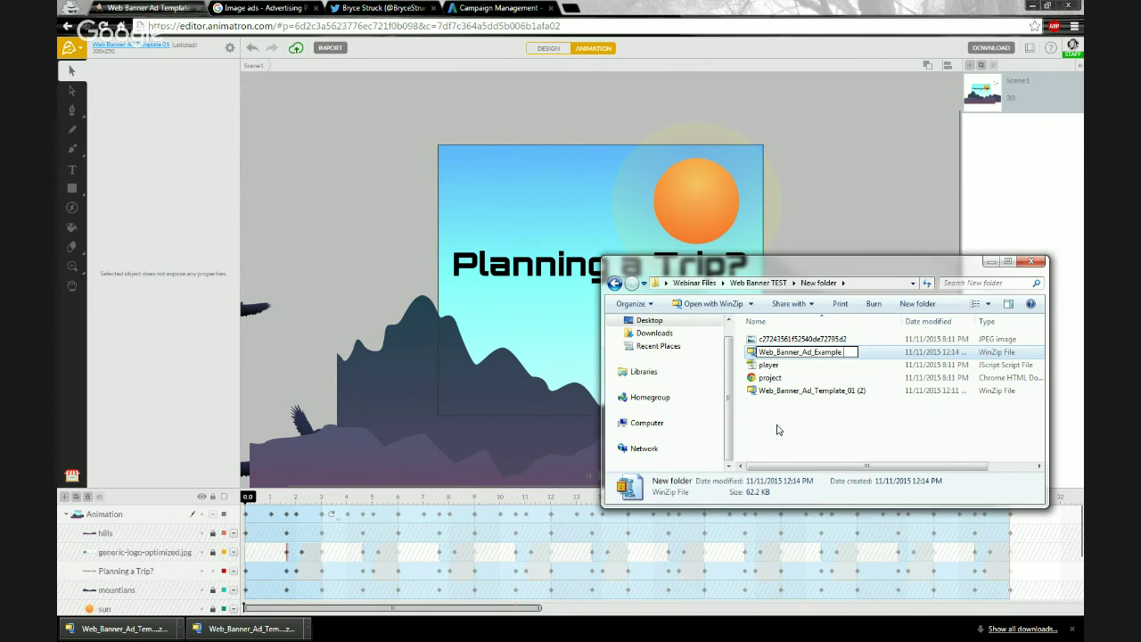
key(Return)
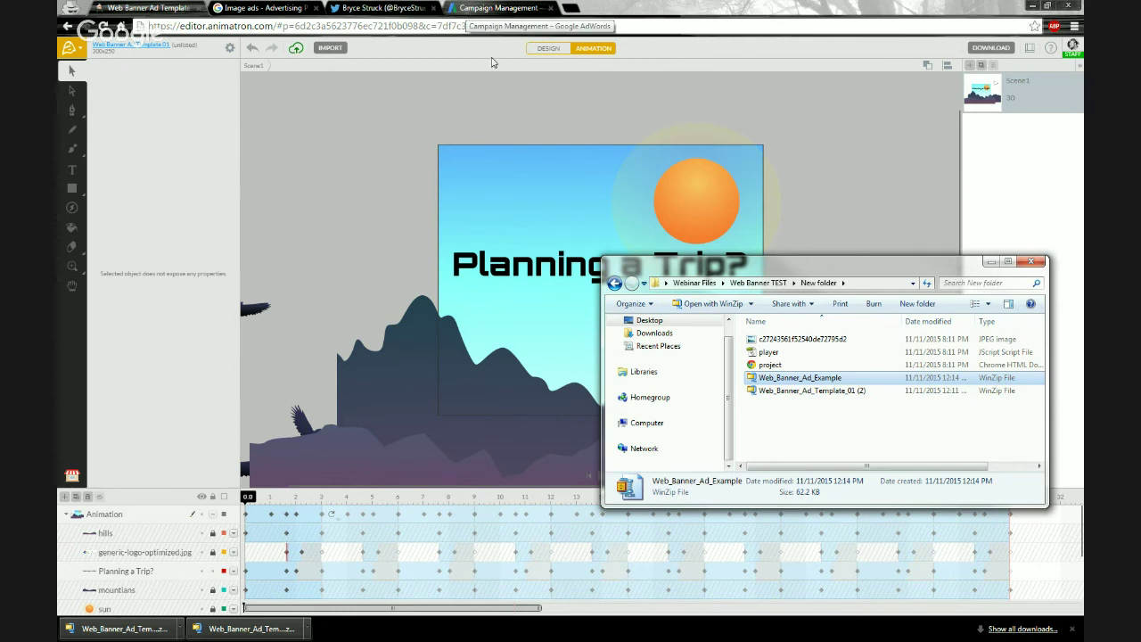
- Switch to Google AdWords and start uploading an image ad from the ads of the html5 test campaign
drag(677, 271, 376, 271)
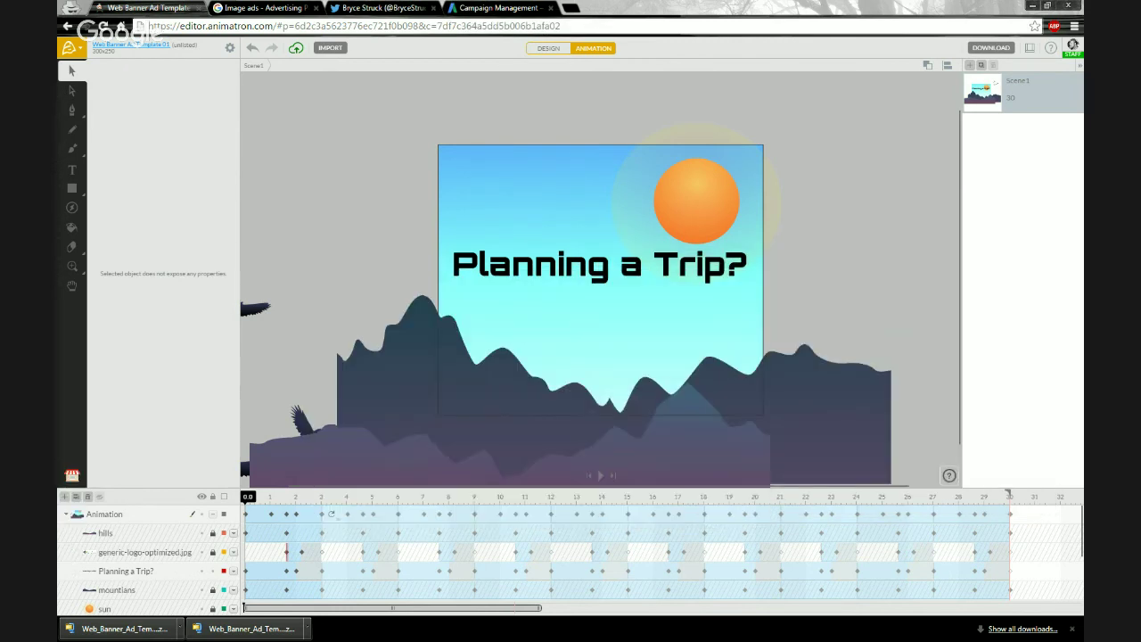
click(1071, 628)
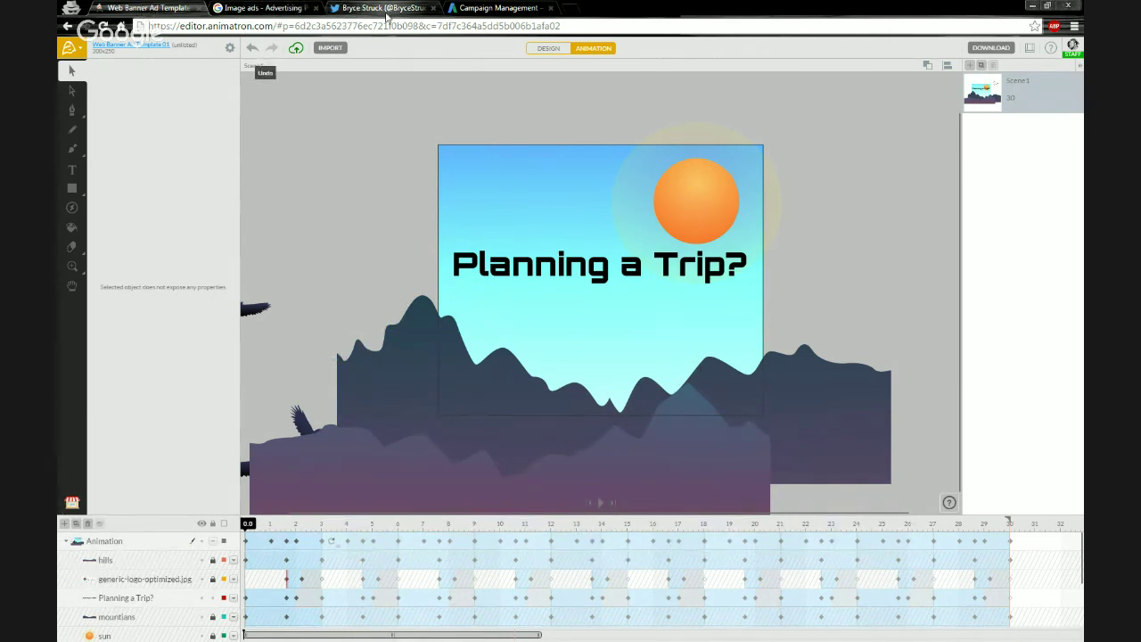
click(486, 11)
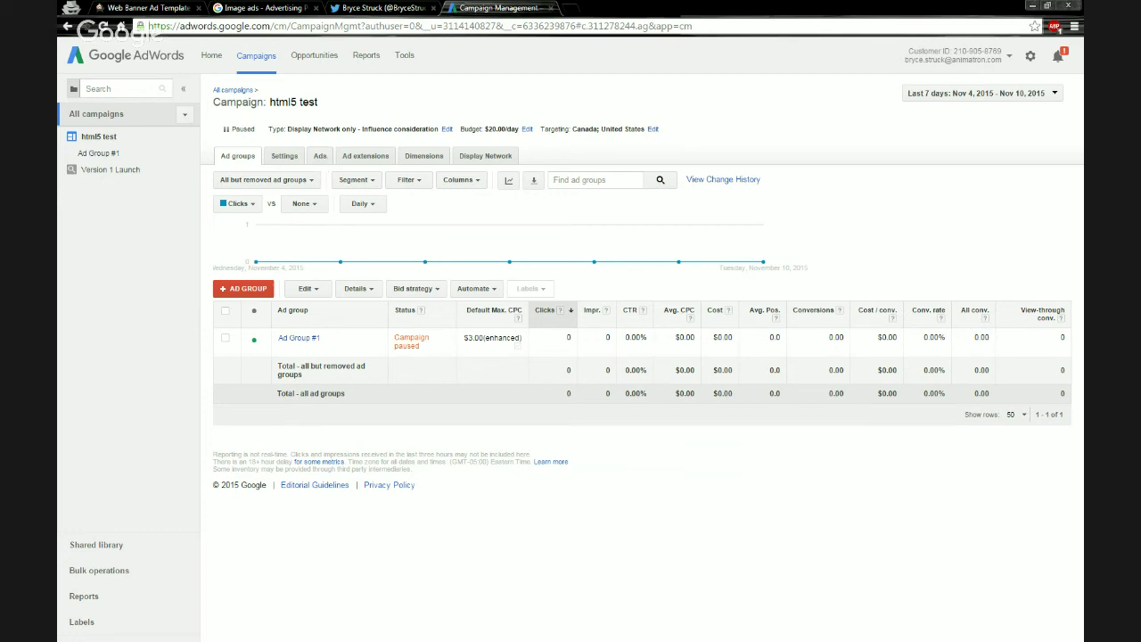
click(320, 157)
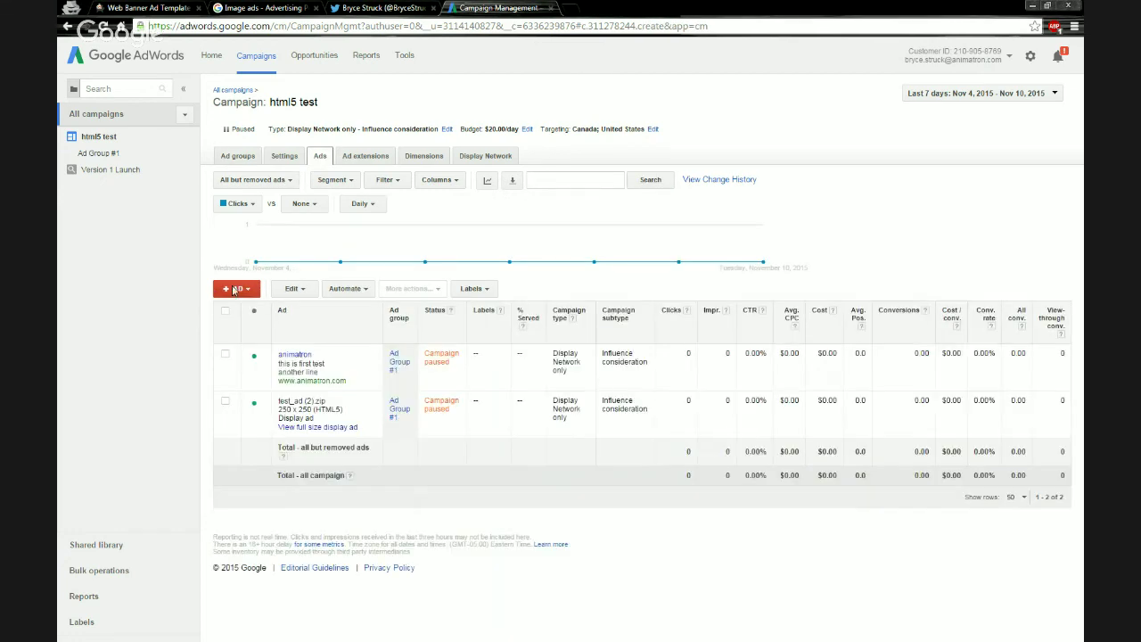
click(239, 289)
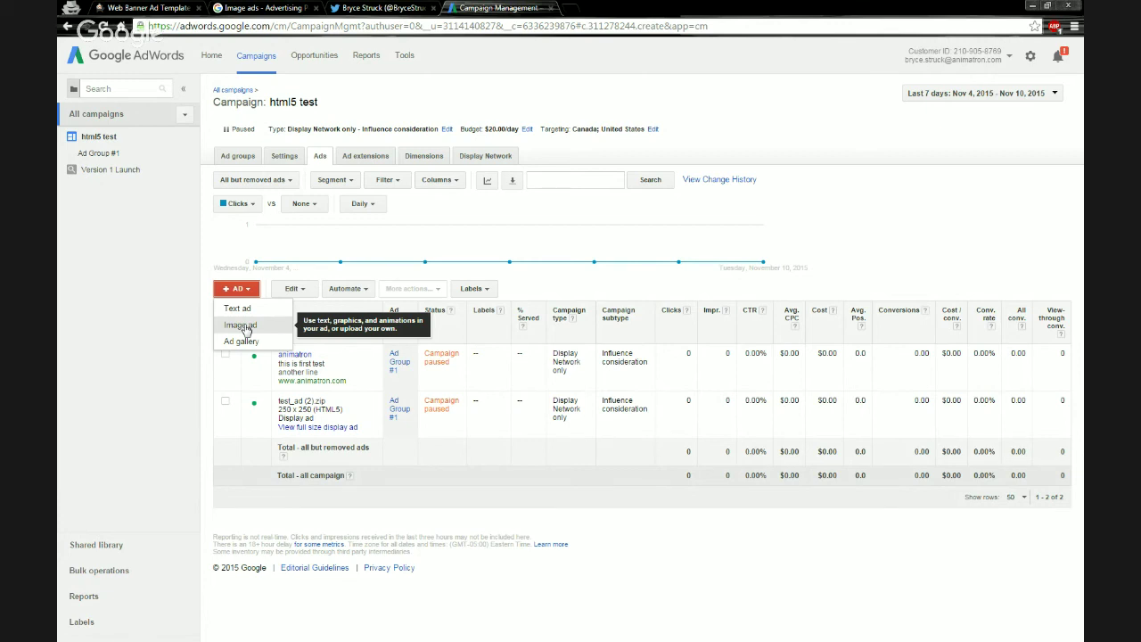
click(243, 326)
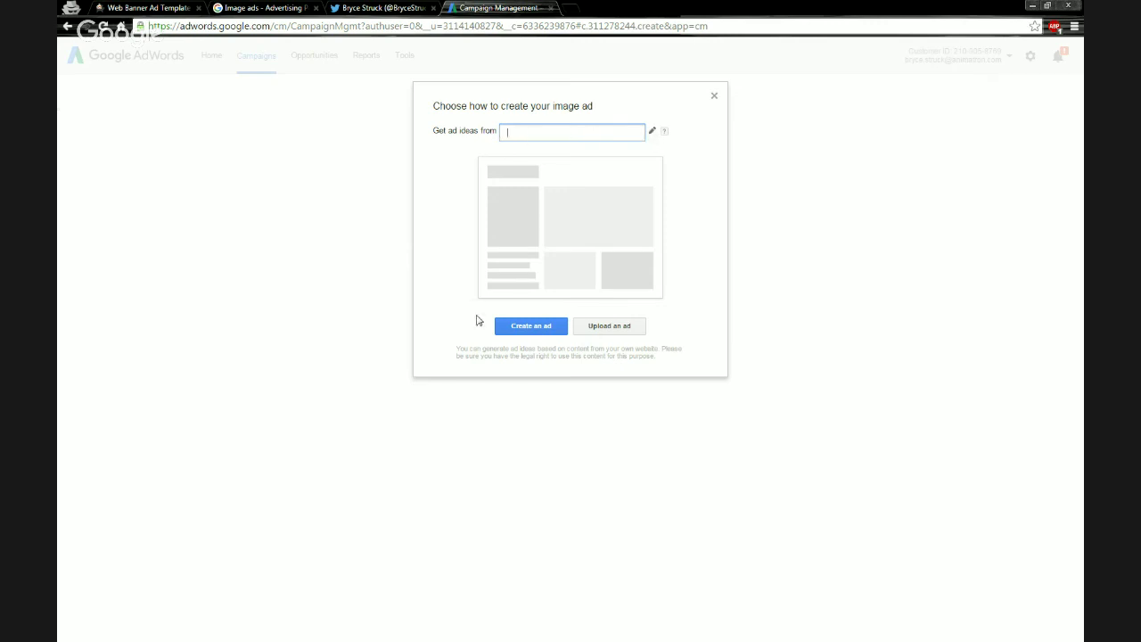
click(618, 330)
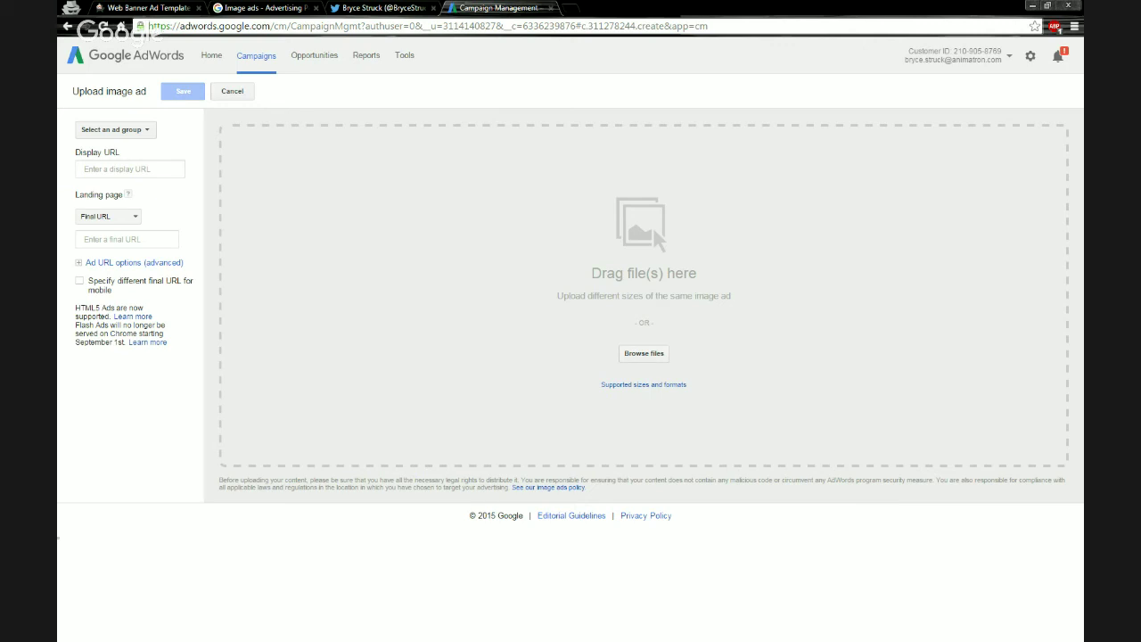
- Upload the Web_Banner_Ad_Example zip as the image ad and open its preview
drag(57, 401, 451, 323)
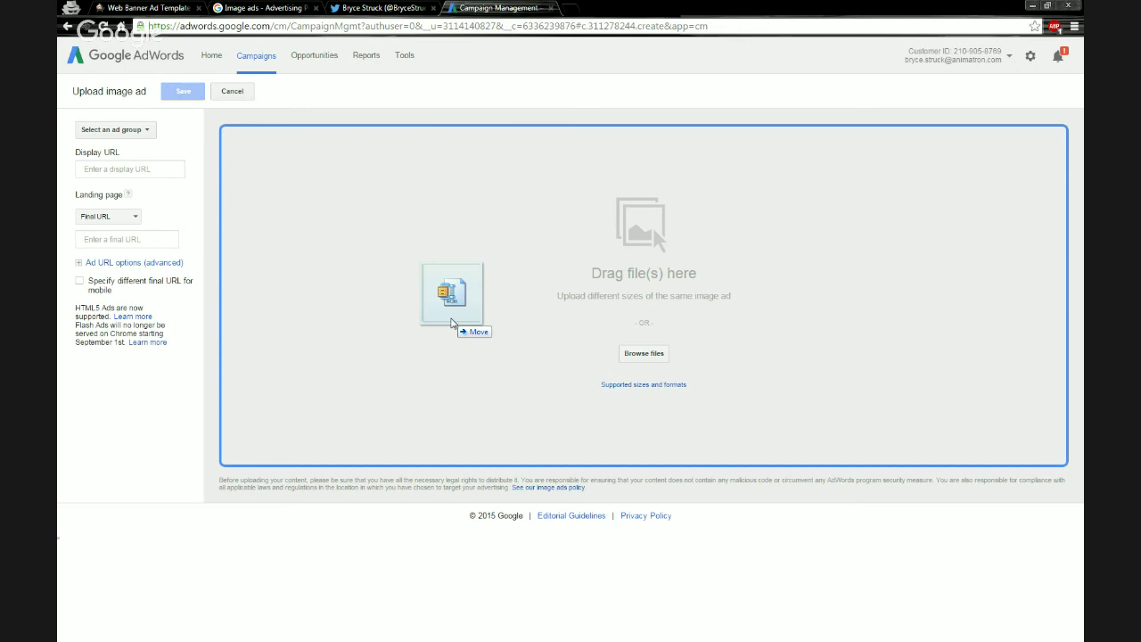
drag(451, 323, 451, 323)
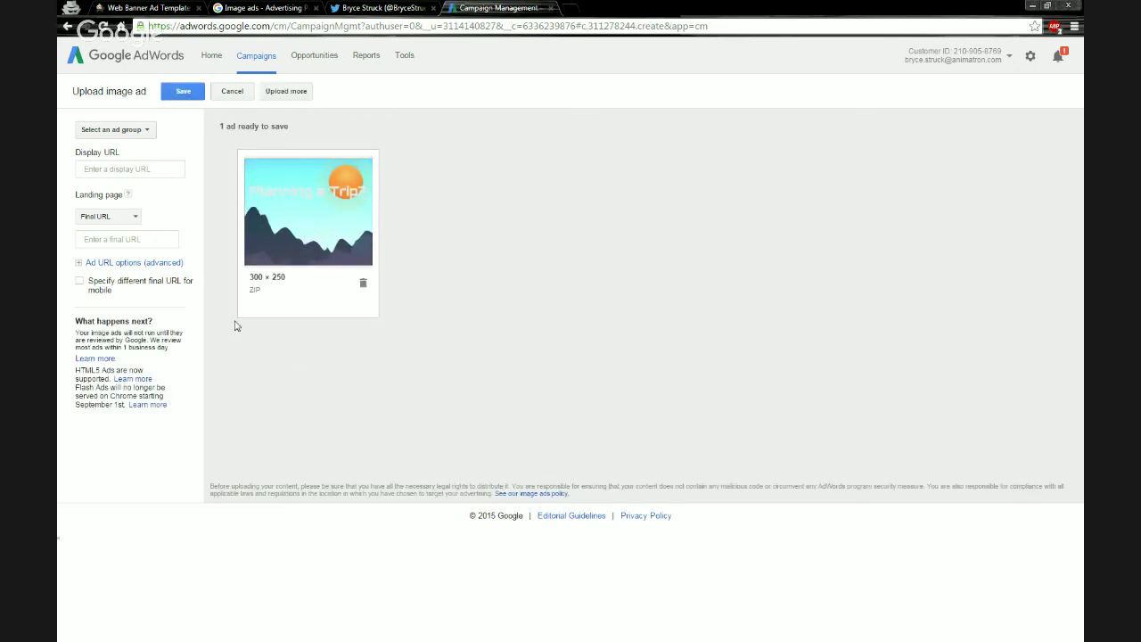
mouse_move(266, 245)
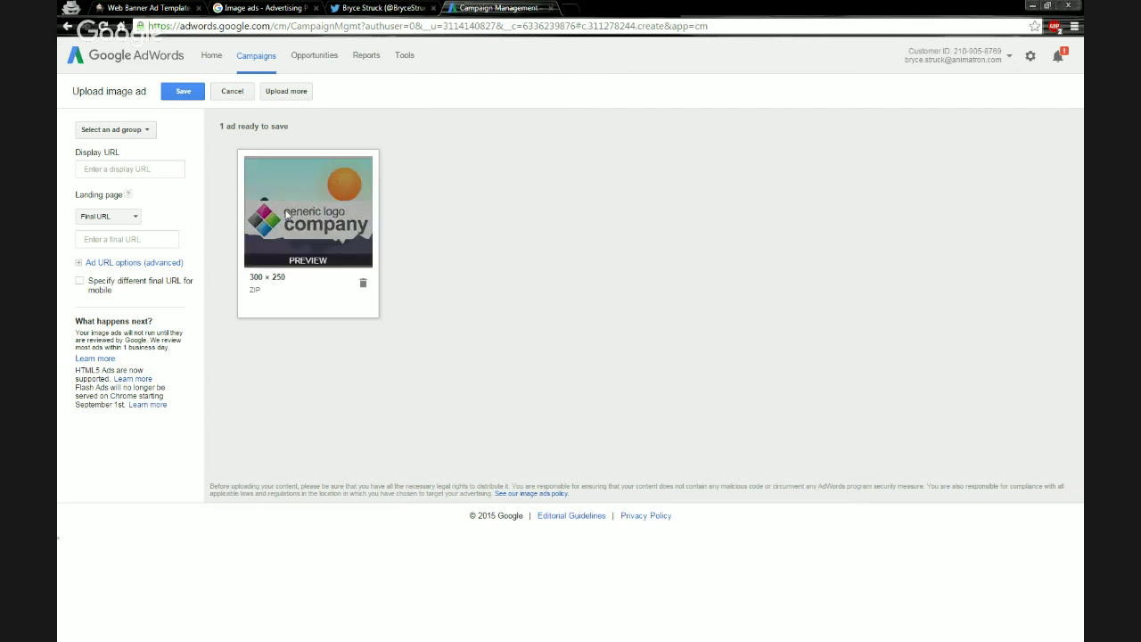
click(267, 246)
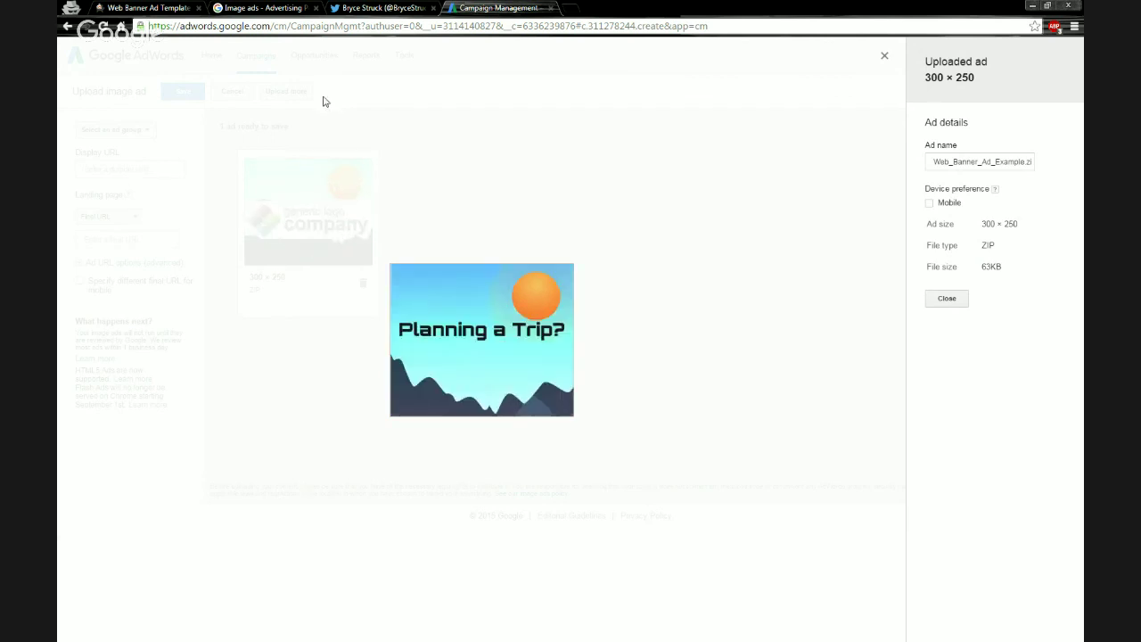
- Switch to Animatron, move the playhead to 2.2 seconds and select the generic-logo-optimized.jpg layer to inspect the logo
click(154, 10)
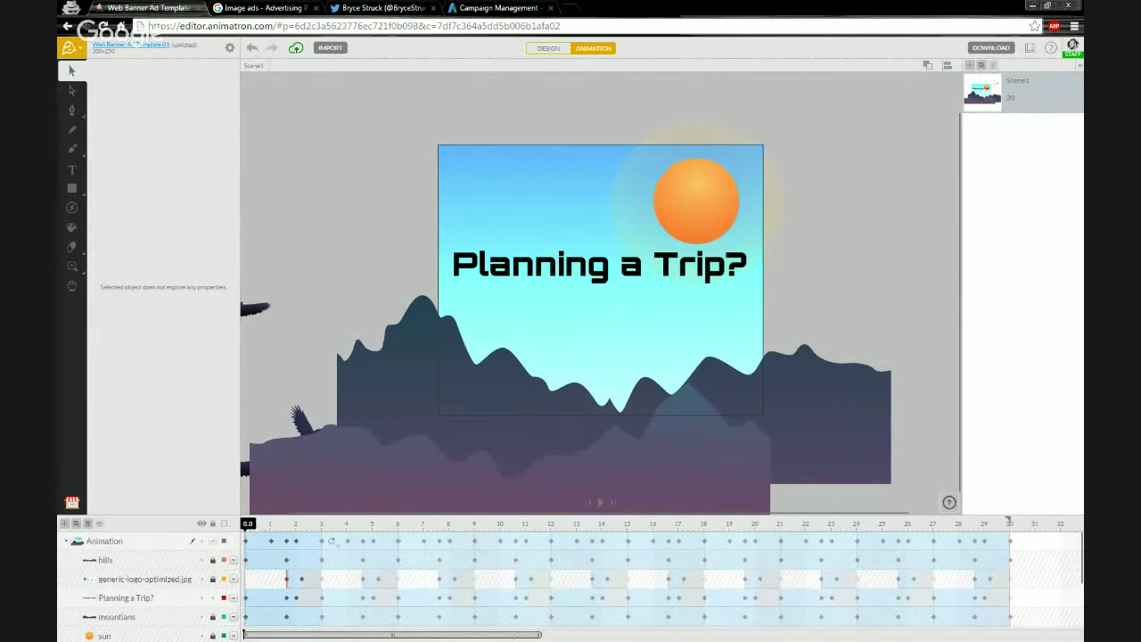
scroll(95, 562, down, 1)
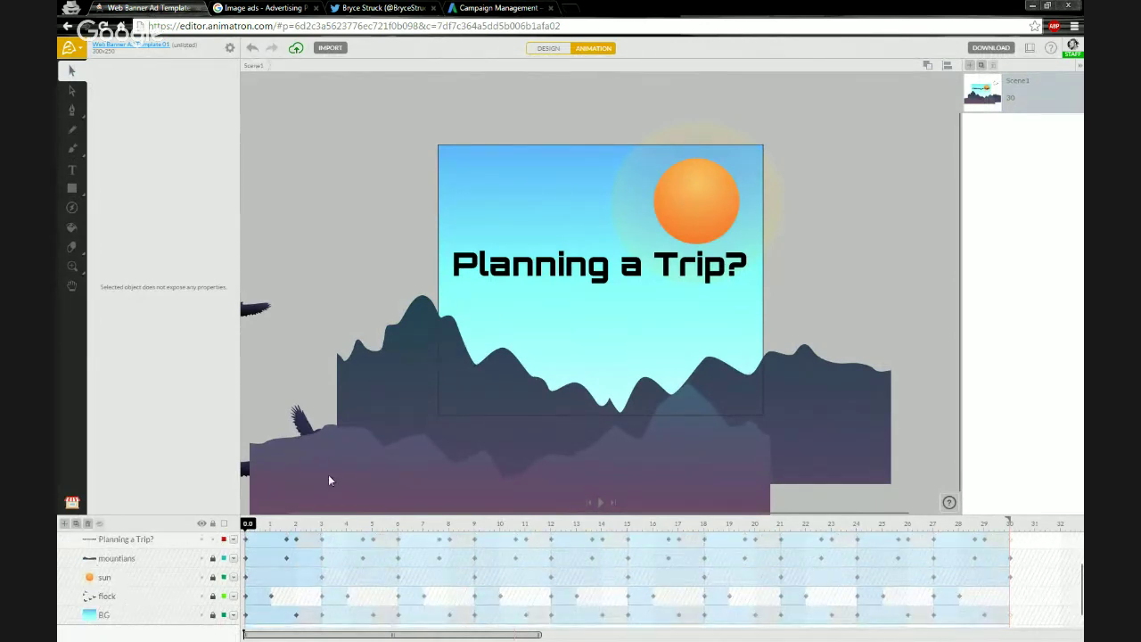
click(300, 530)
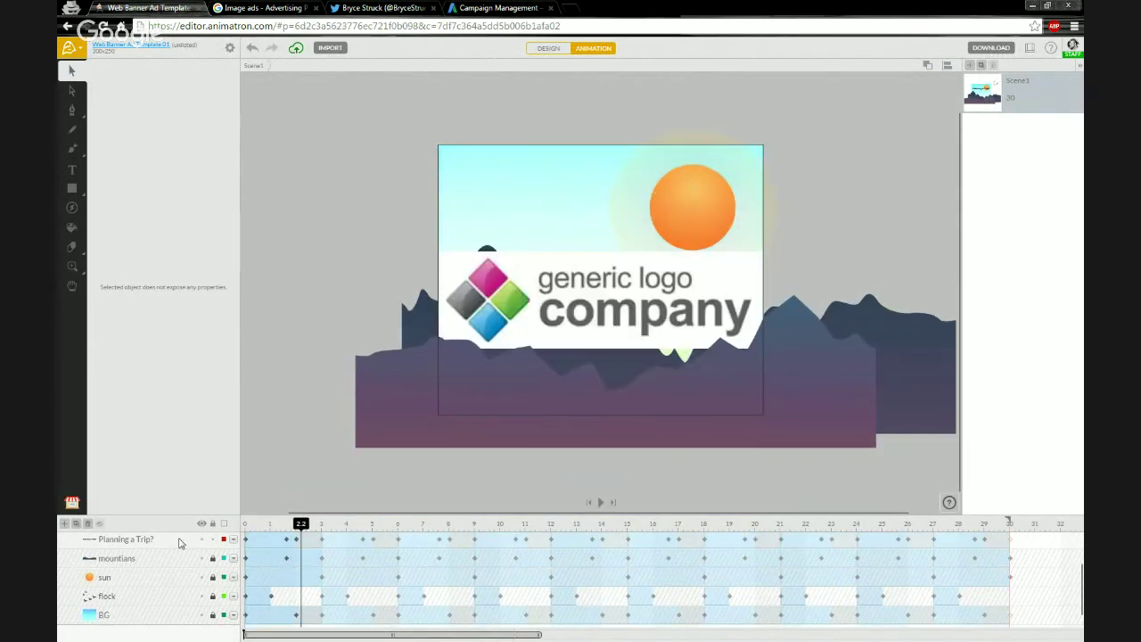
scroll(133, 571, up, 2)
click(148, 580)
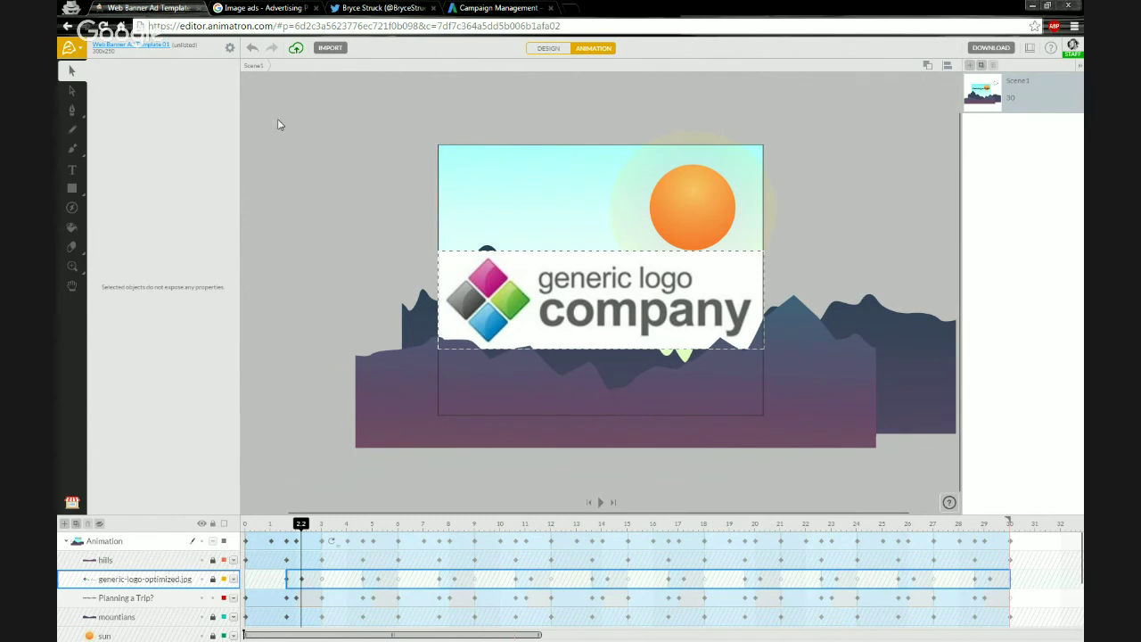
- Switch back to Google AdWords, close the ad preview and assign the uploaded ad to Ad Group #1
click(479, 9)
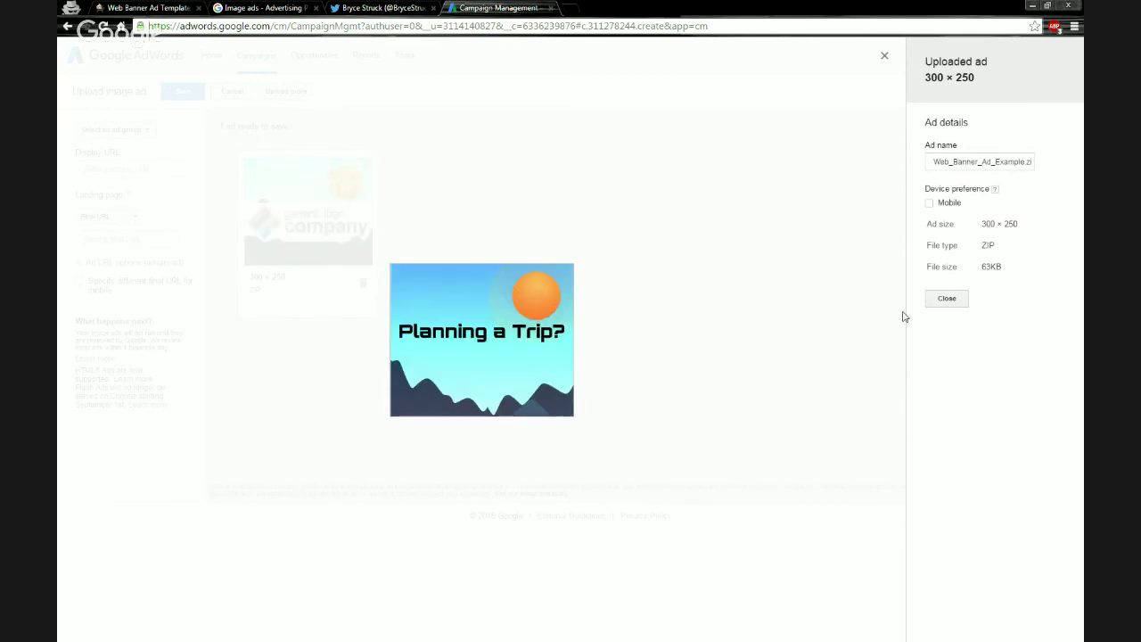
click(946, 298)
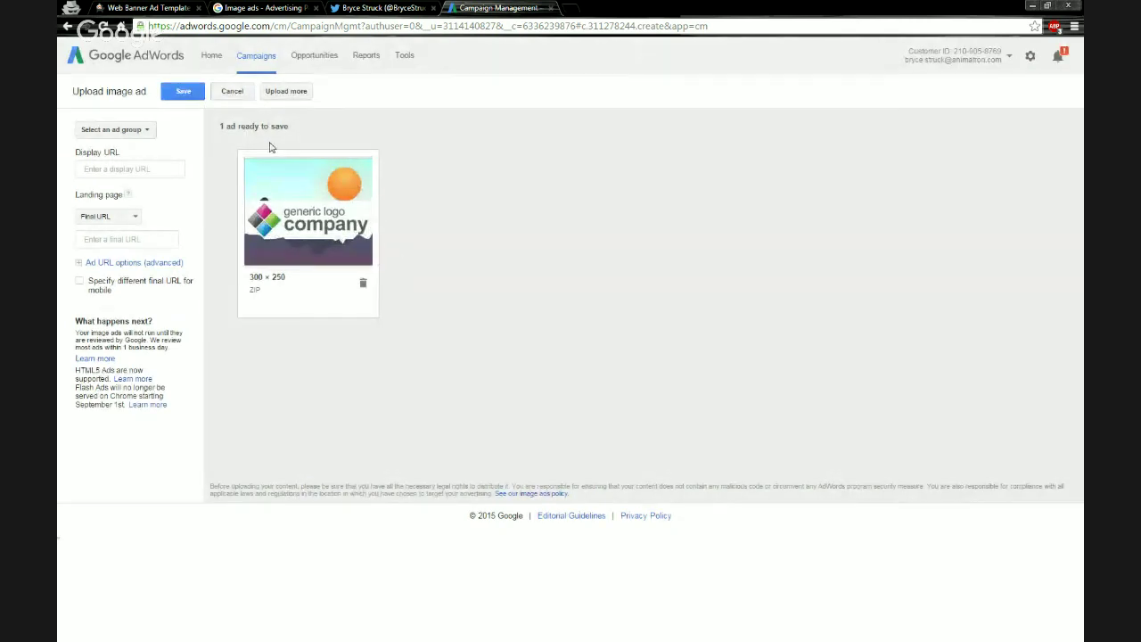
click(183, 93)
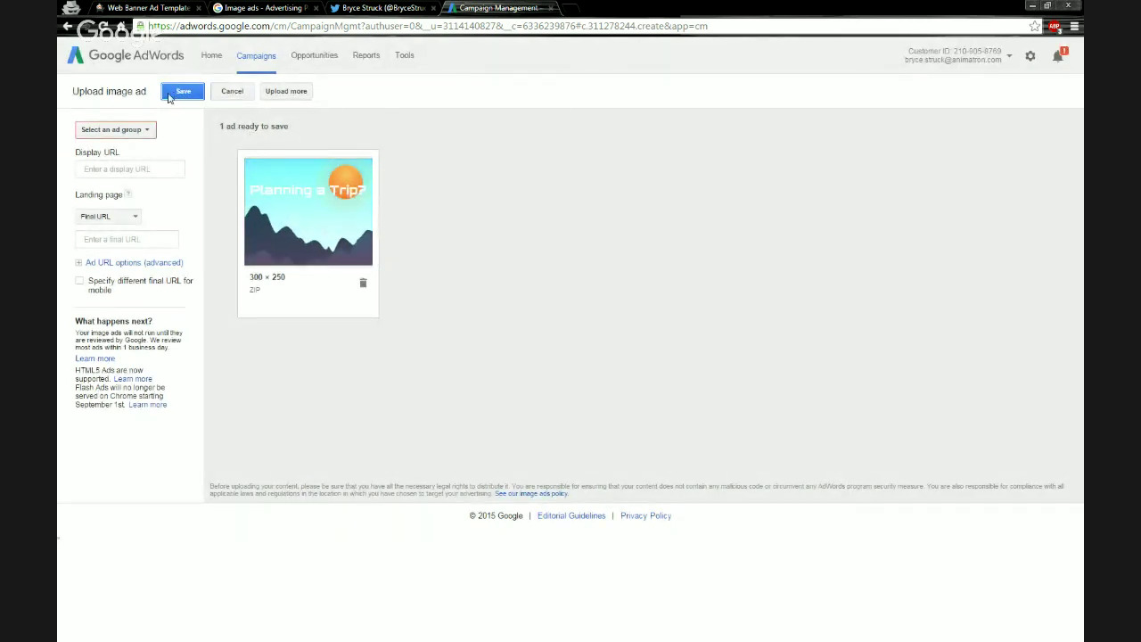
click(142, 170)
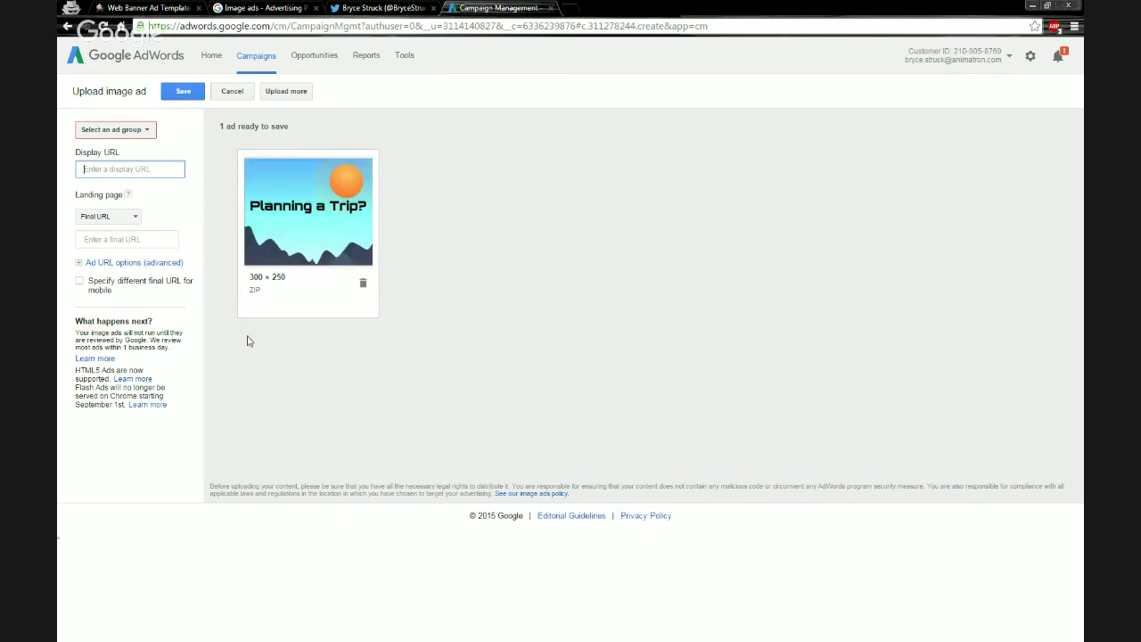
click(130, 133)
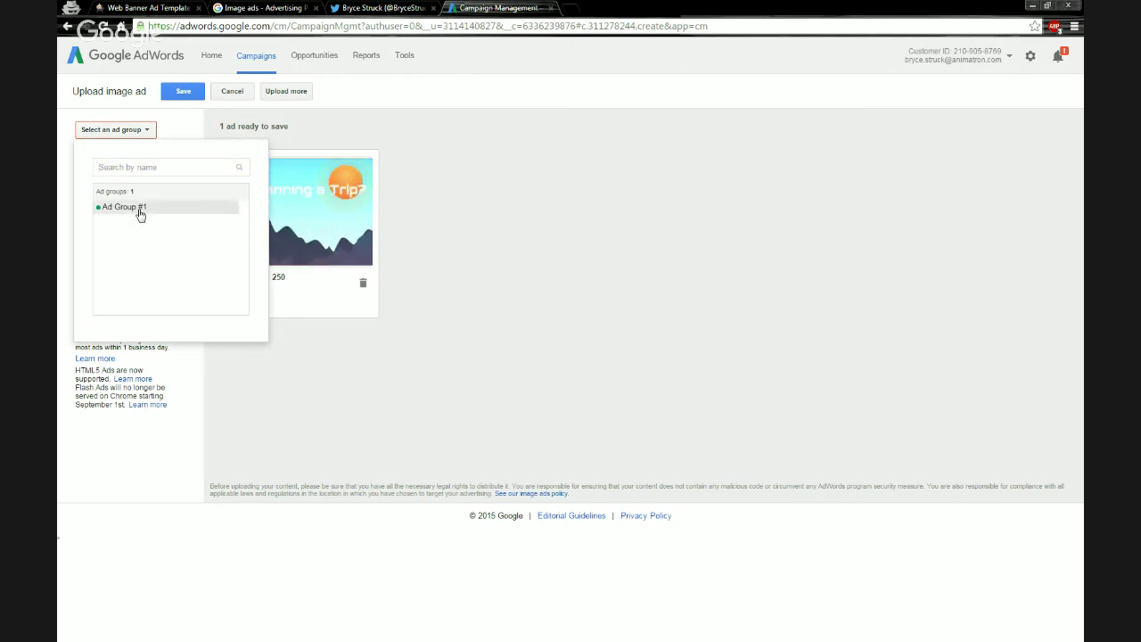
click(141, 208)
click(184, 94)
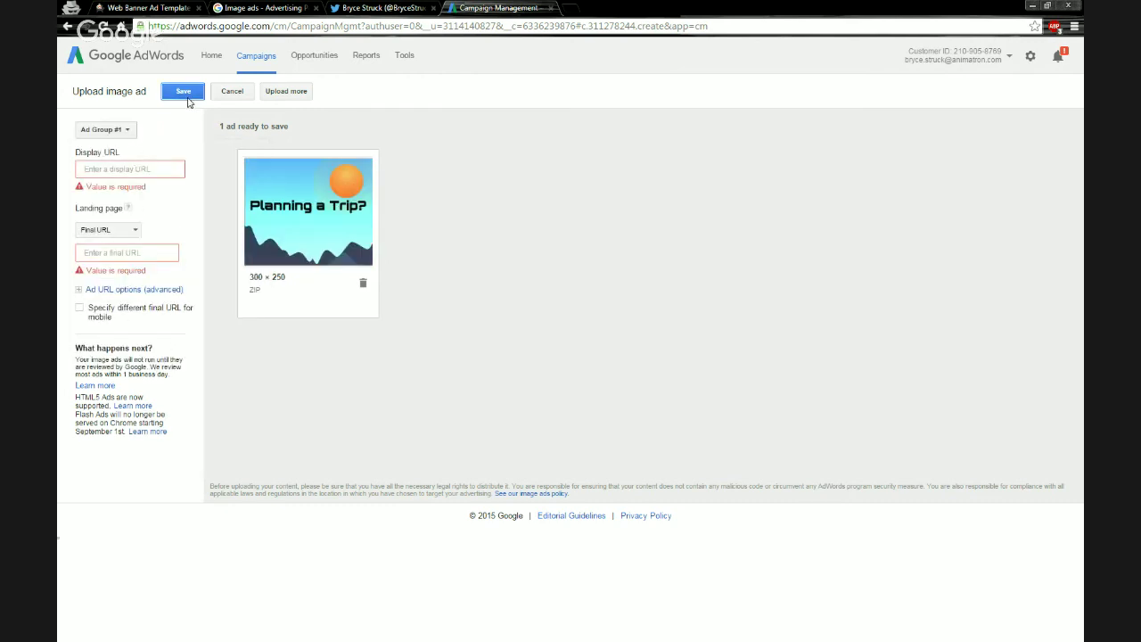
- Set the image ad's display URL to animatron.com and save the ad to the campaign
click(155, 167)
text(animatron.com)
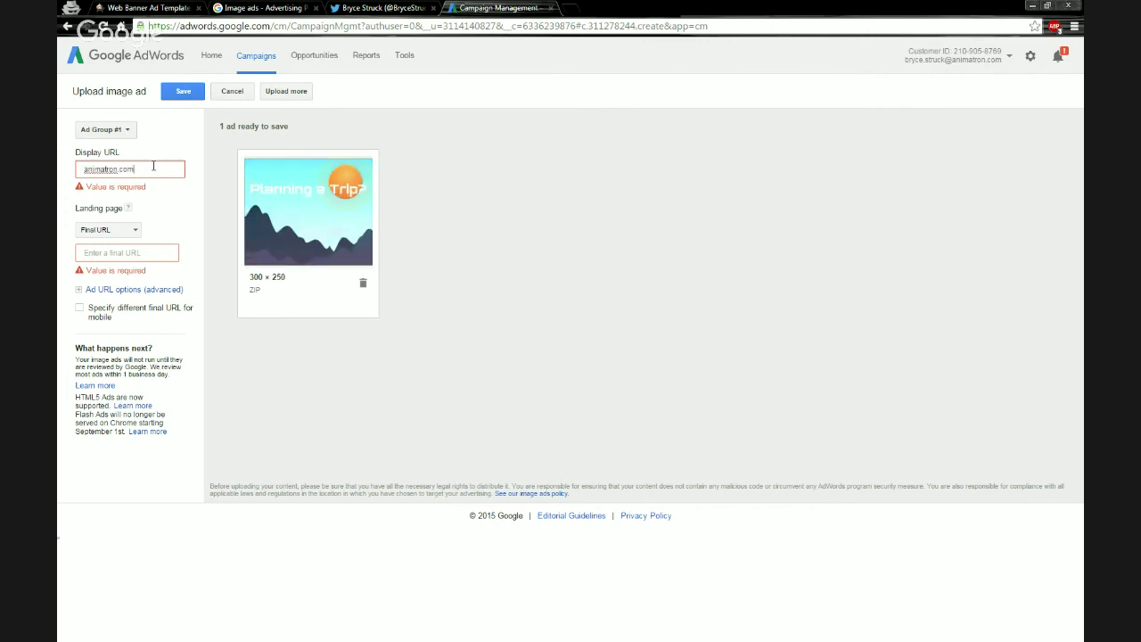
click(183, 92)
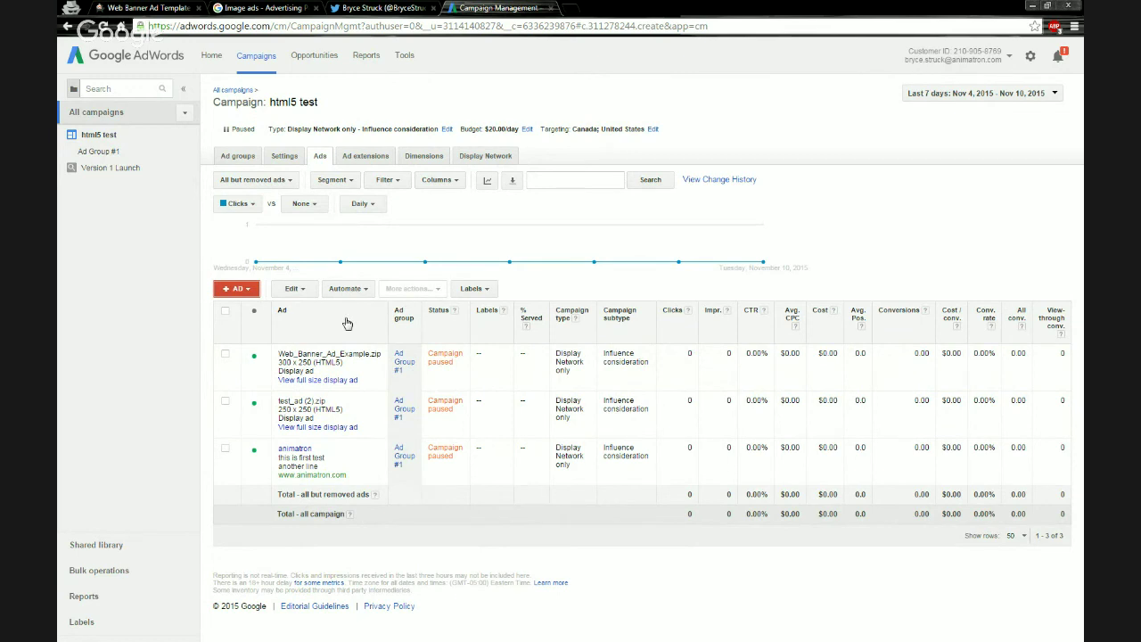
- Open the Web_Banner_Ad_Example.zip ad's edit view to inspect its details and preview, then close it without saving
click(309, 372)
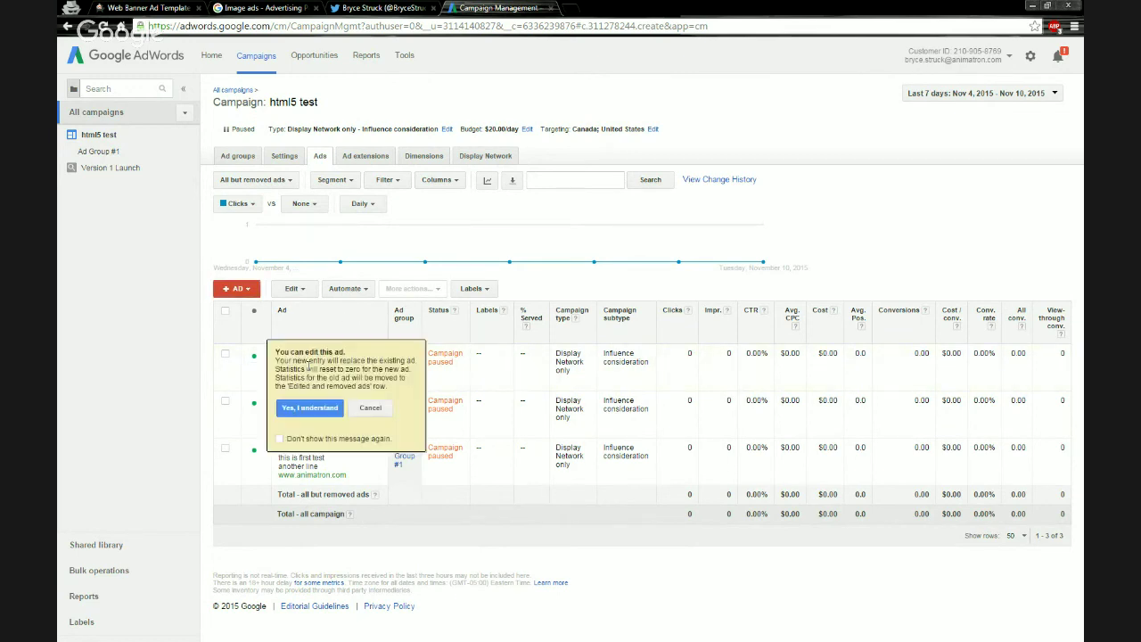
click(309, 409)
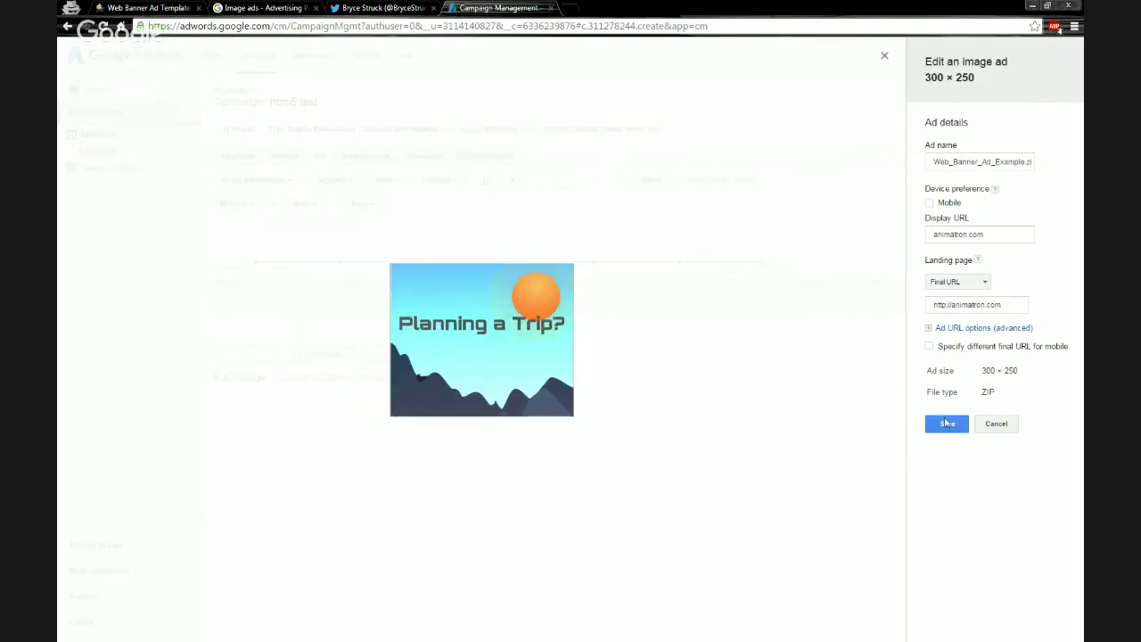
click(996, 425)
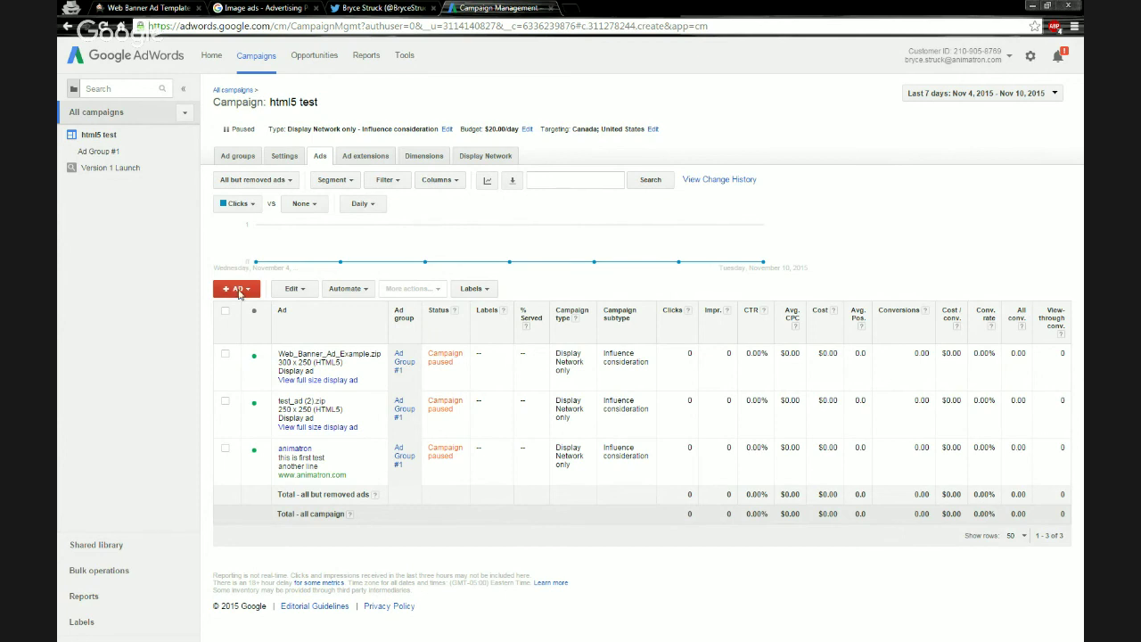
- Switch to Animatron, deselect the logo layer and duplicate the Web Banner Ad Template 01 project
click(148, 9)
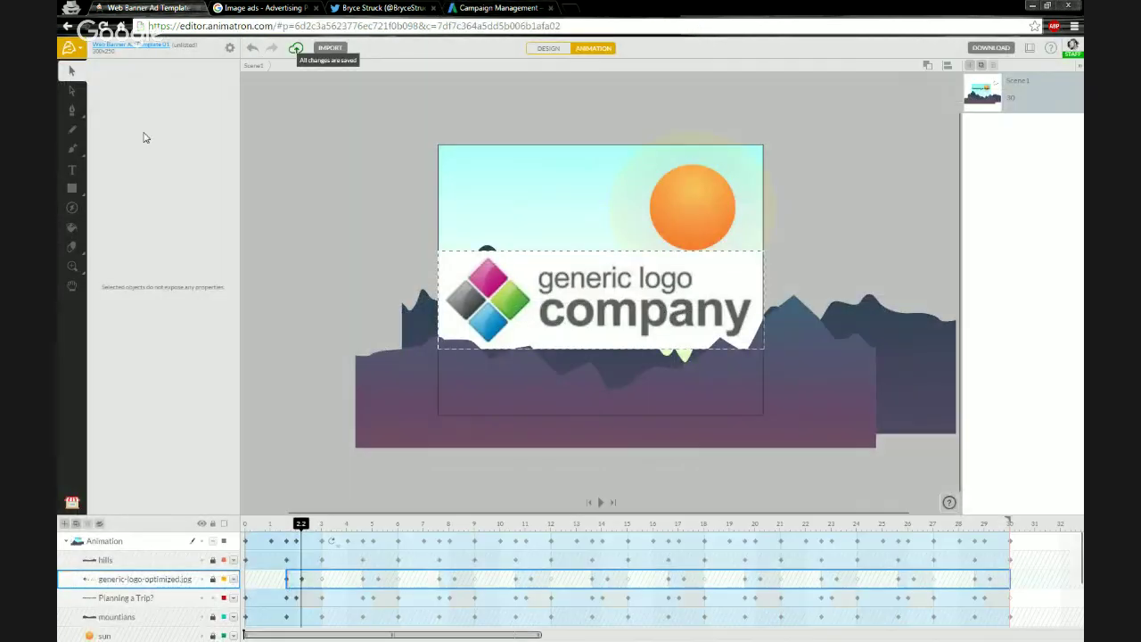
key(Escape)
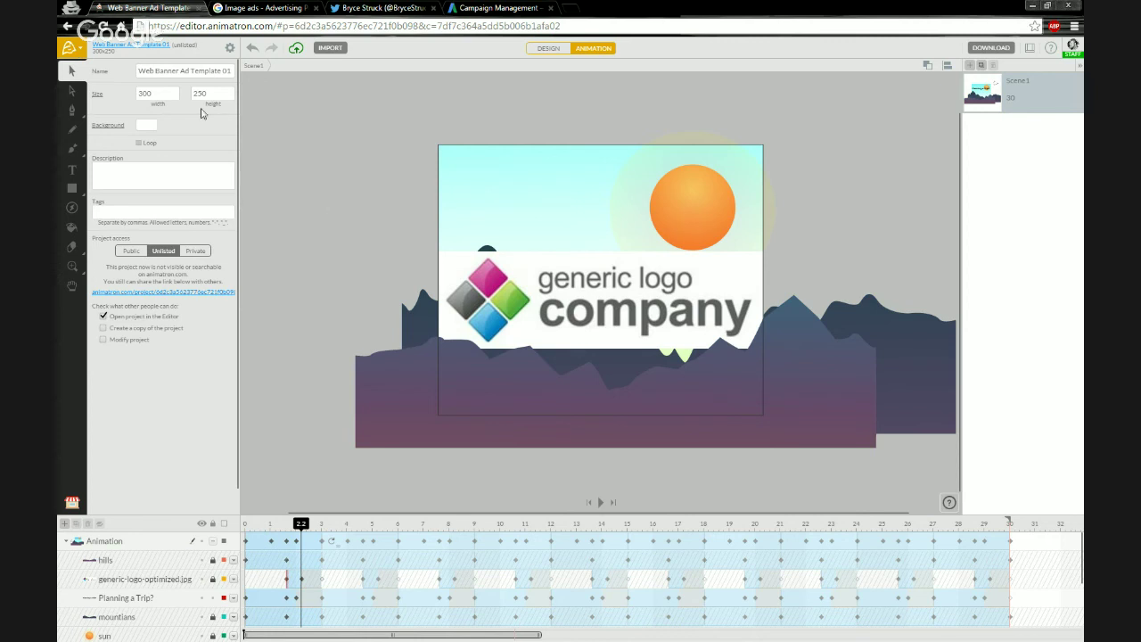
click(66, 49)
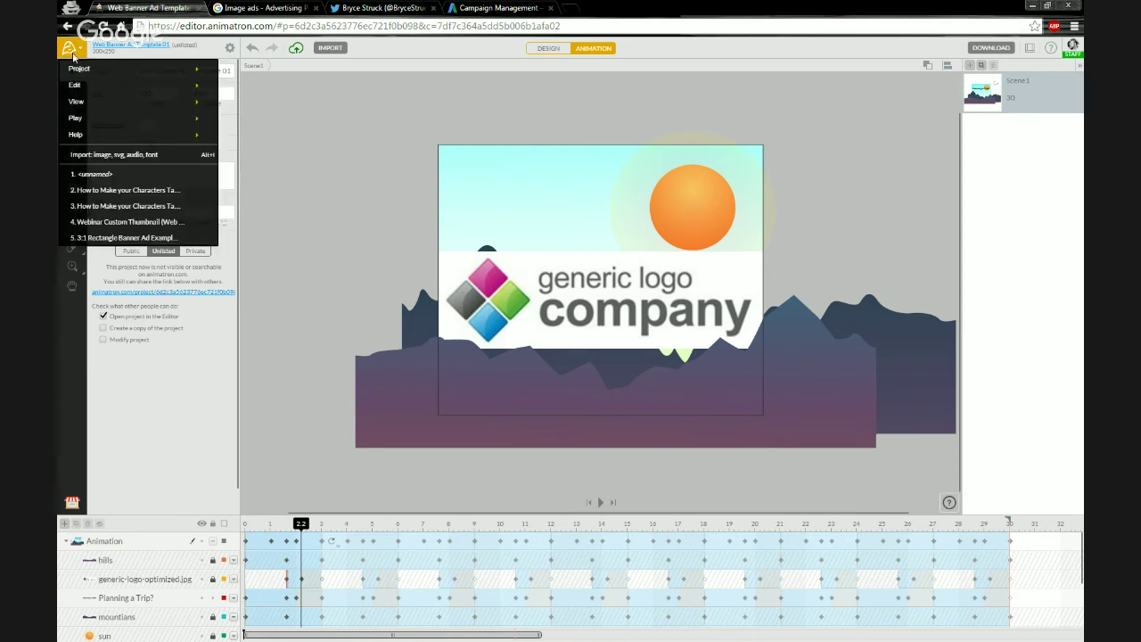
mouse_move(143, 75)
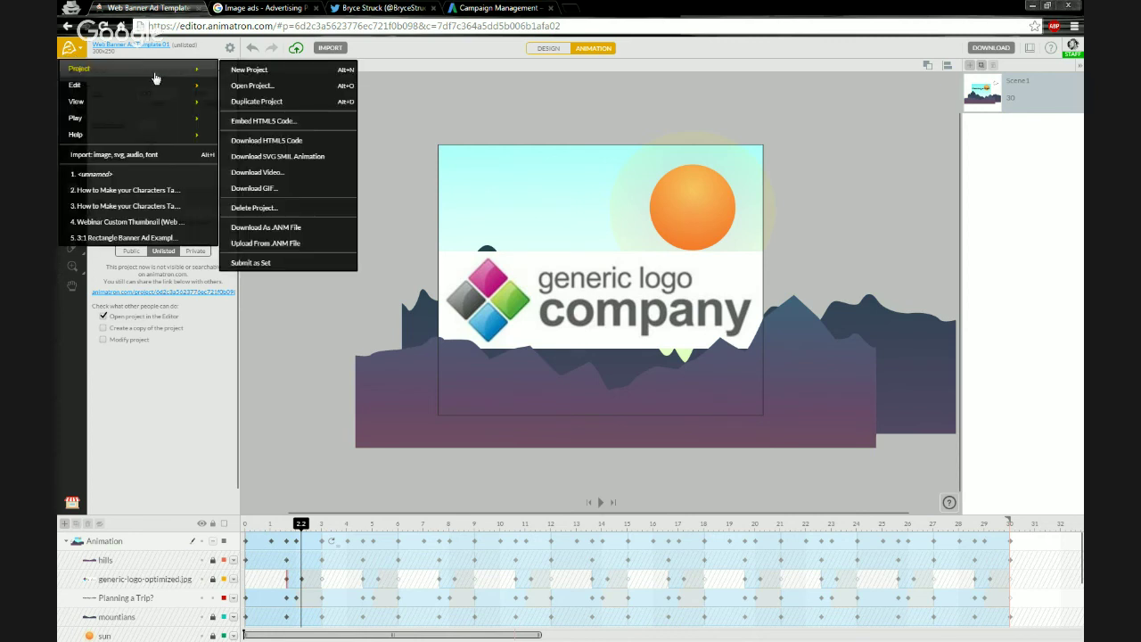
click(268, 102)
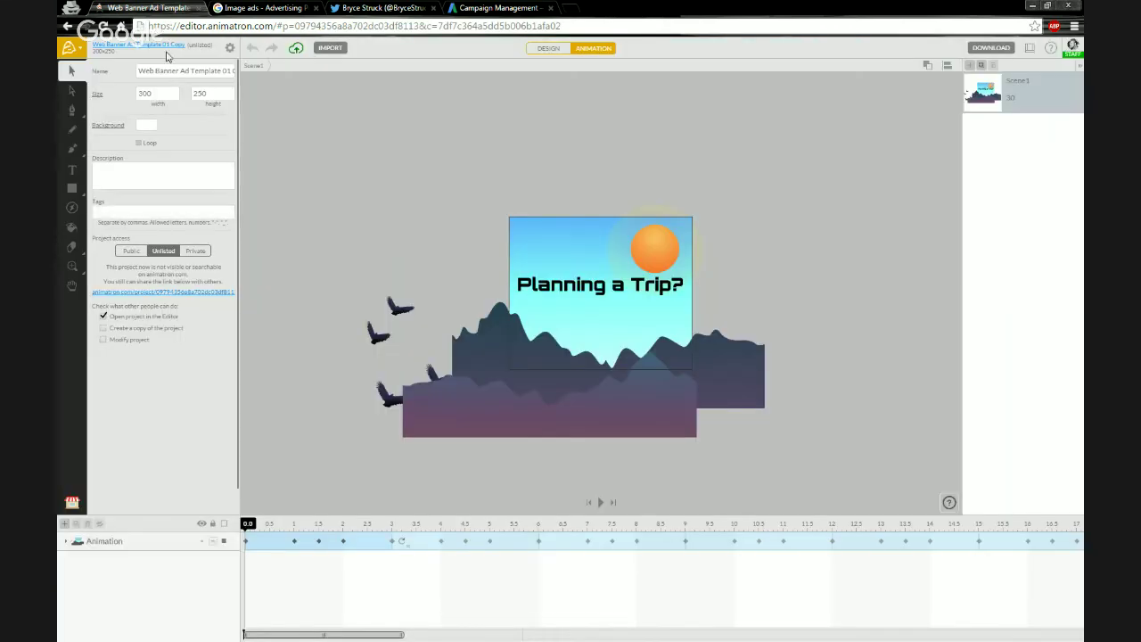
- Rename the duplicated project as Web Banner Ad Example 01
click(222, 75)
drag(205, 71, 256, 76)
key(BackSpace)
key(Return)
- Review the animated image ads requirements on the Google Image ads policy page, especially the GIF animation length and speed rules
click(254, 8)
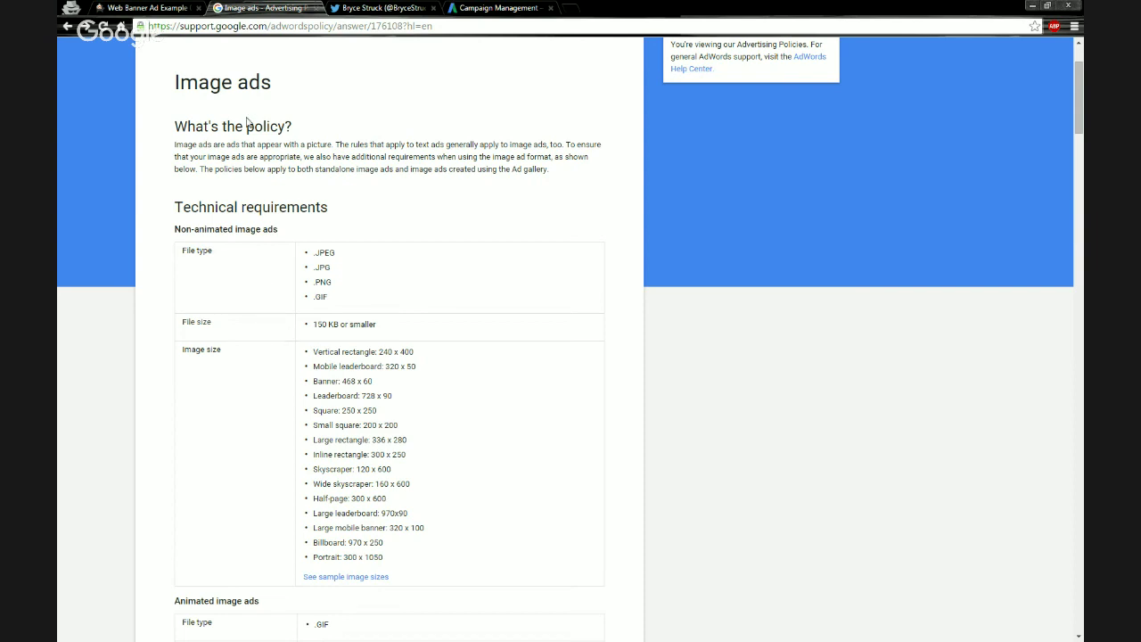
click(129, 9)
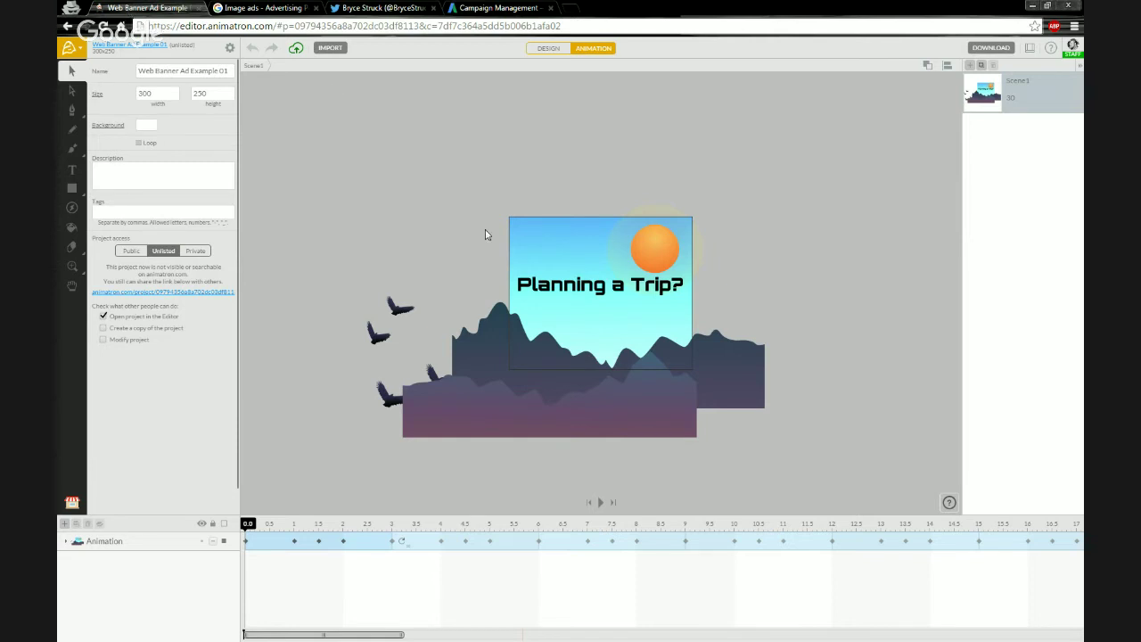
click(995, 49)
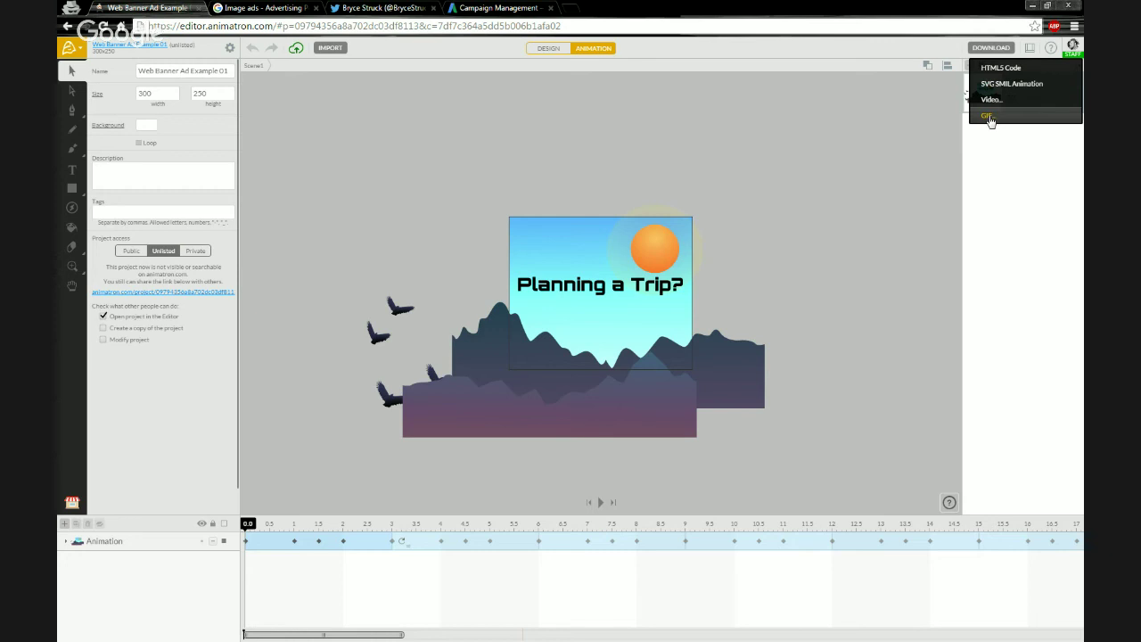
click(366, 8)
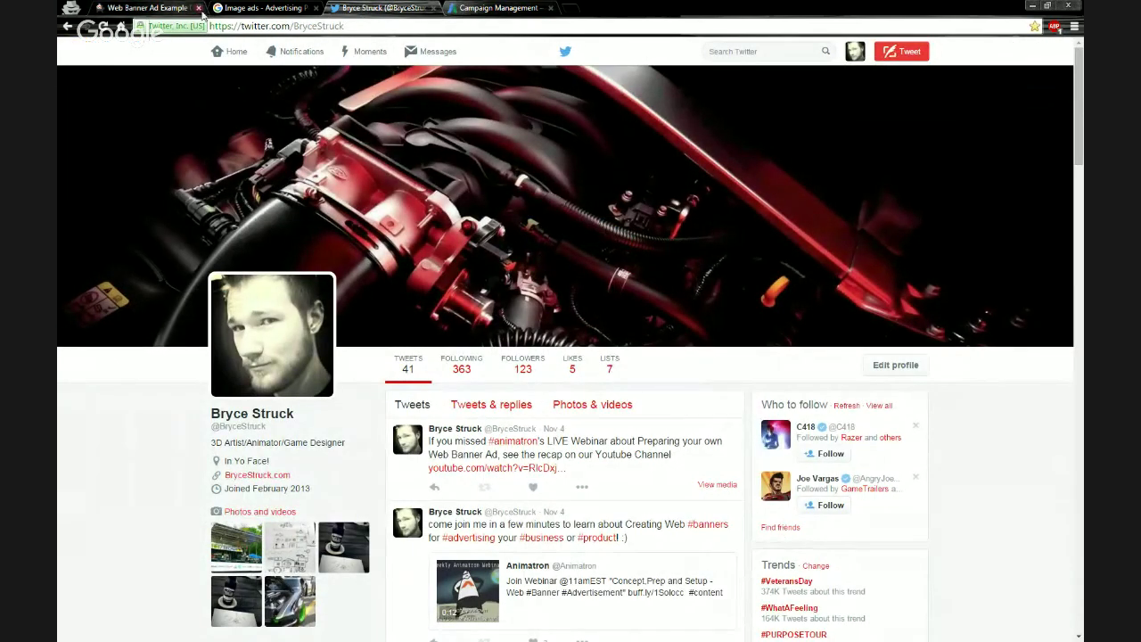
click(261, 8)
scroll(256, 315, down, 4)
scroll(255, 315, down, 4)
scroll(256, 315, up, 3)
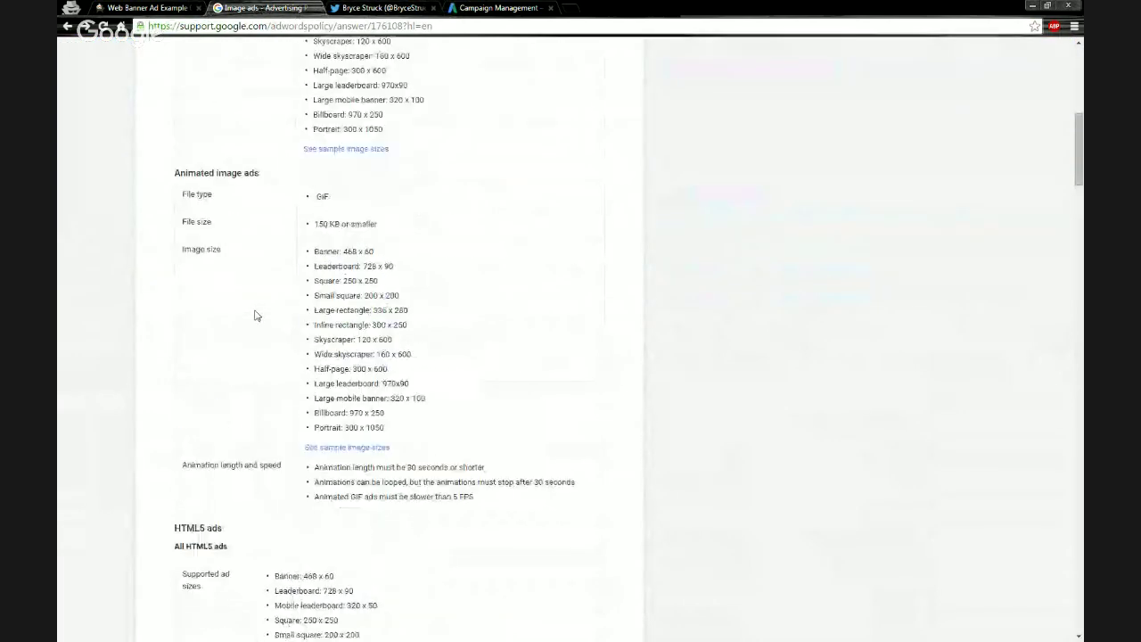
scroll(281, 232, down, 1)
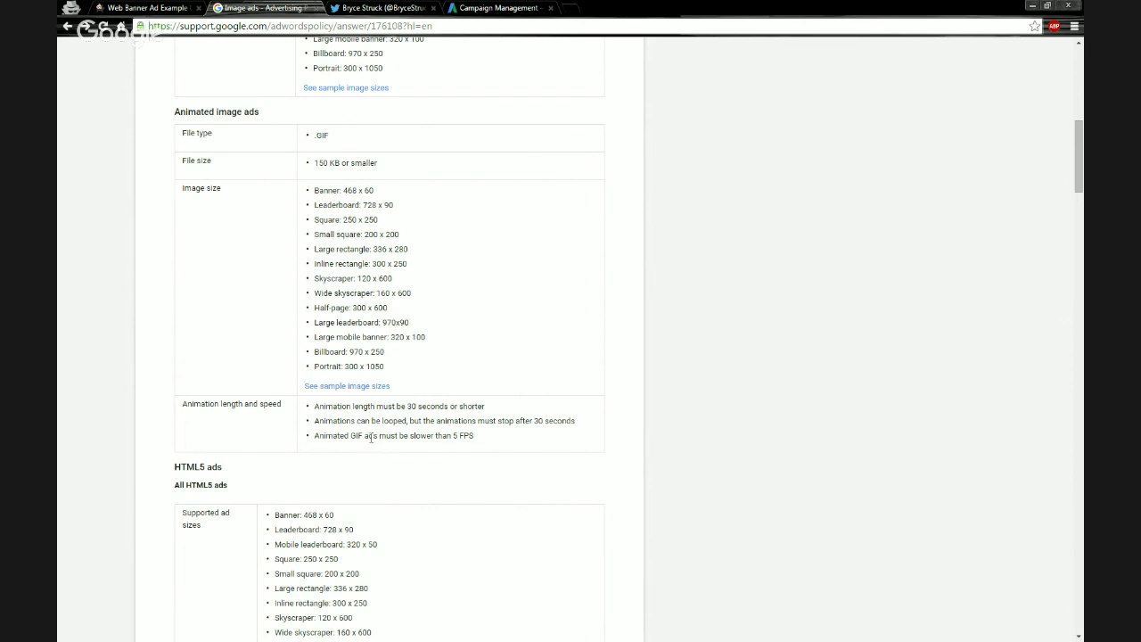
drag(372, 438, 473, 437)
click(426, 421)
- Return to Animatron, export the banner as a GIF at the original 300x250 size and 4 FPS, and open the generated file
click(151, 11)
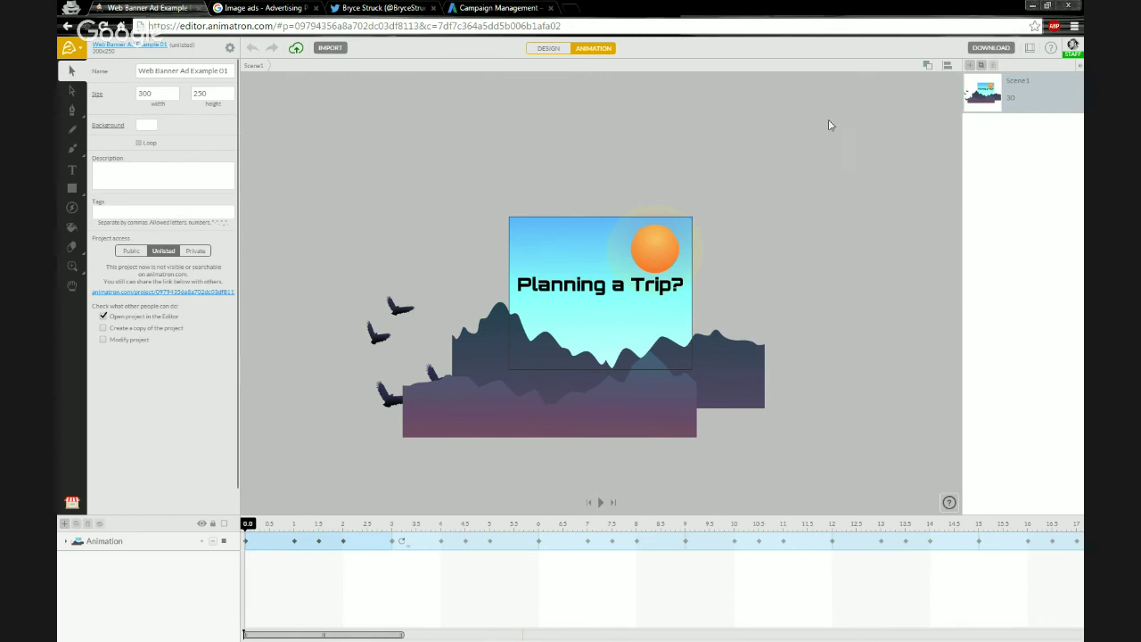
click(1009, 51)
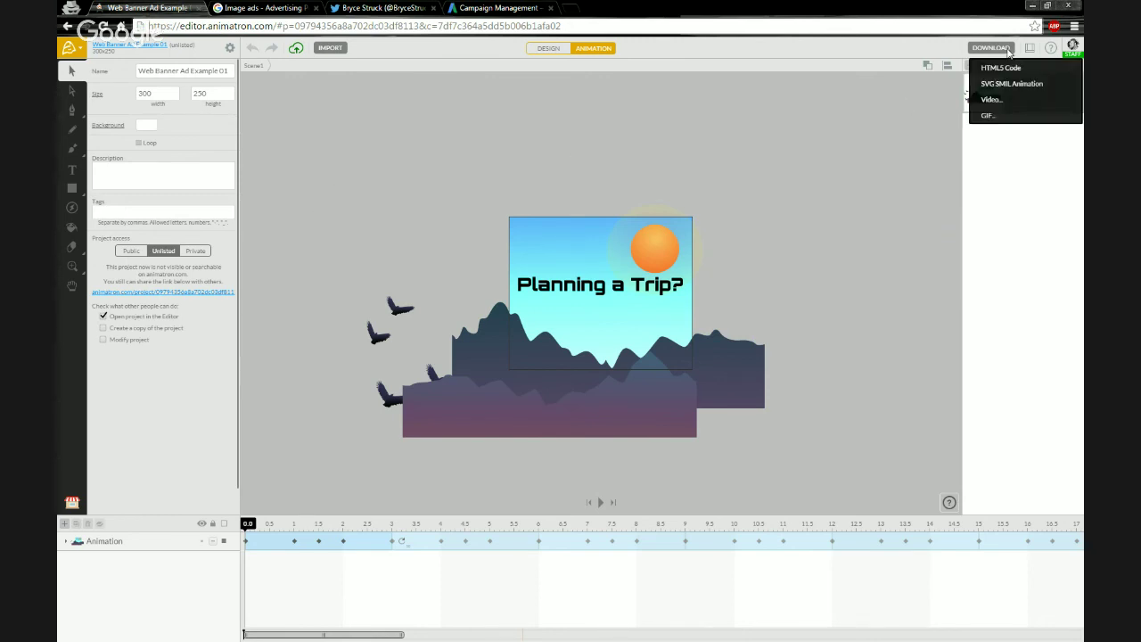
click(990, 116)
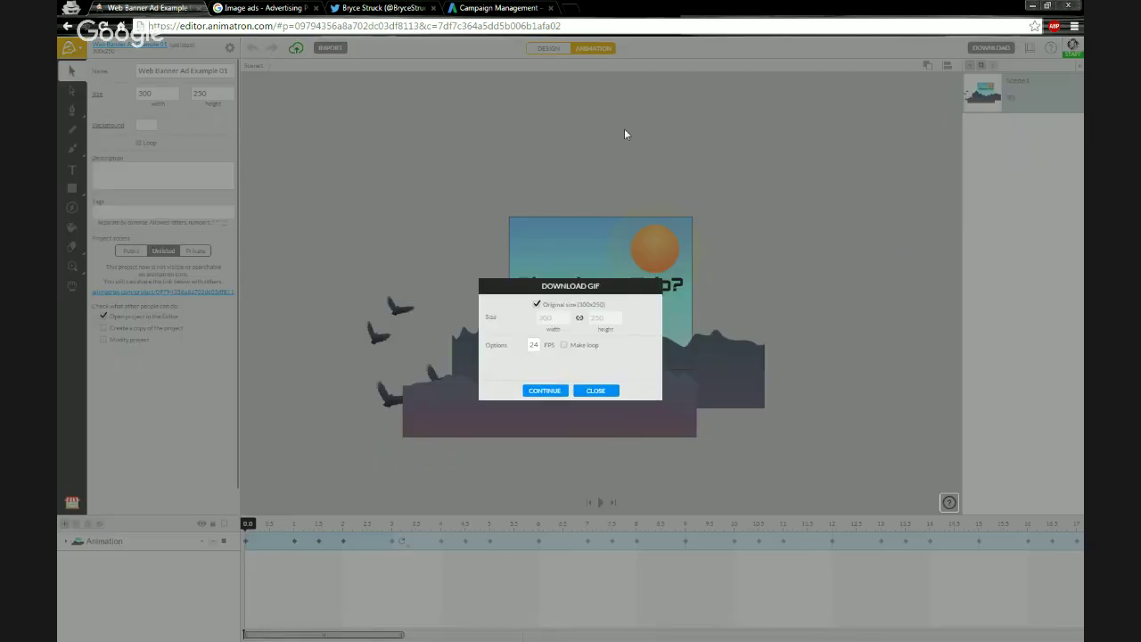
double_click(532, 346)
text(4)
click(560, 354)
click(546, 392)
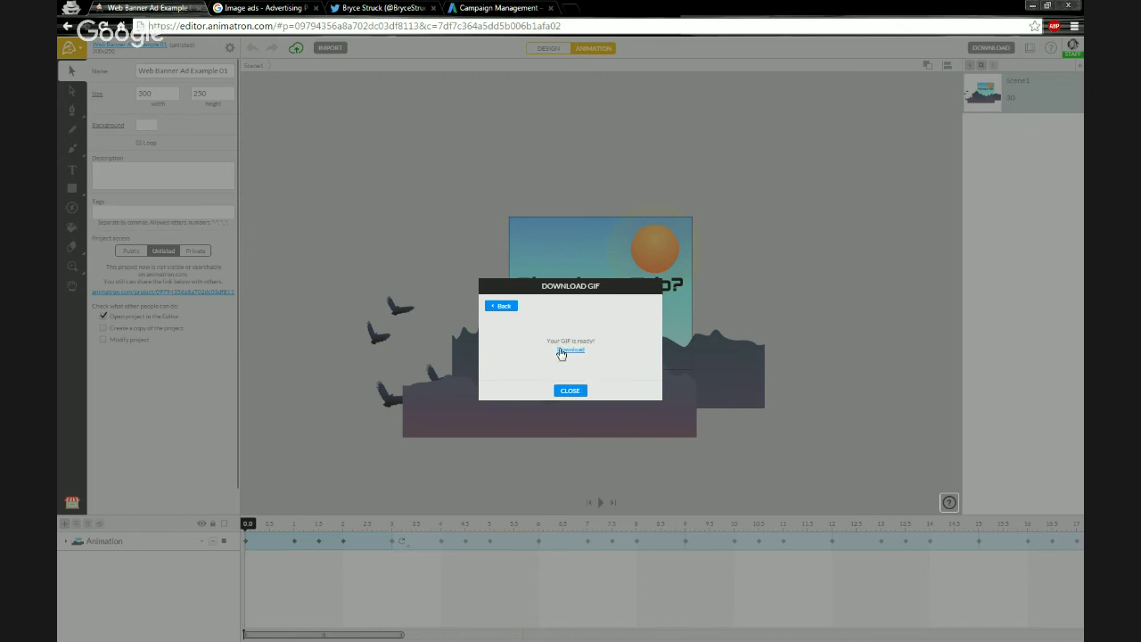
click(567, 351)
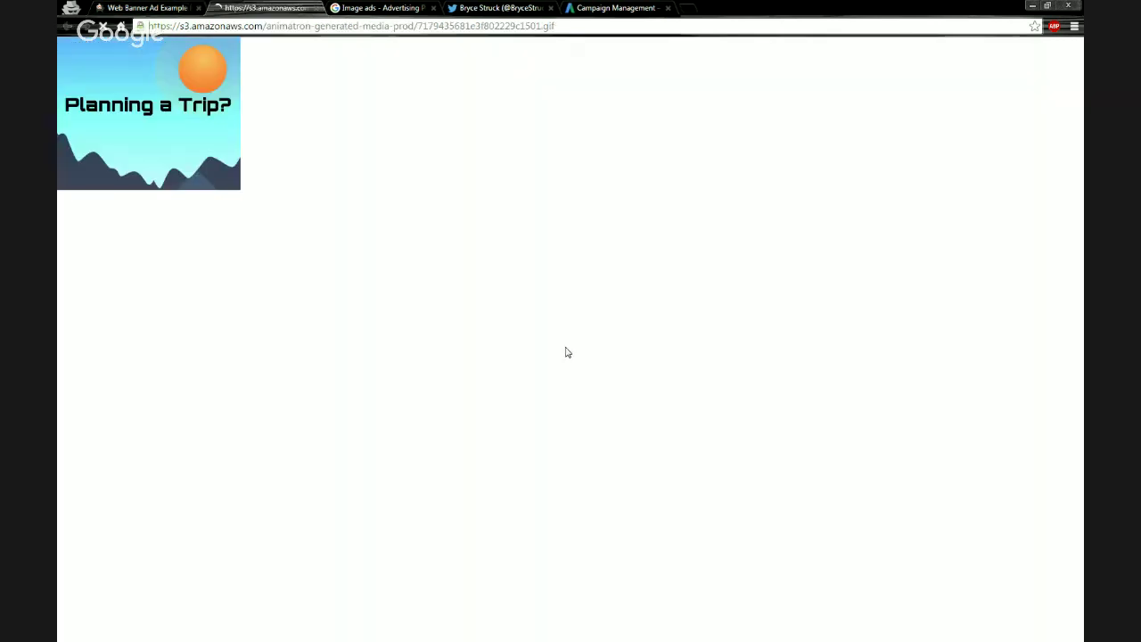
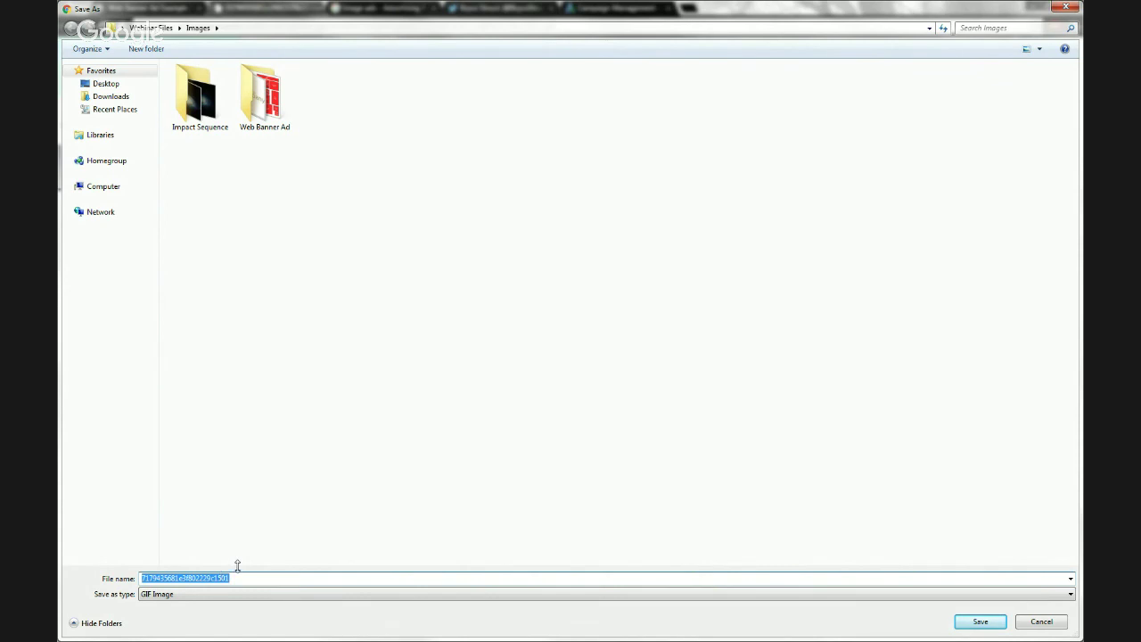
- Save the generated GIF in the Images folder as Web Banner Ad Example GIF
text(Web)
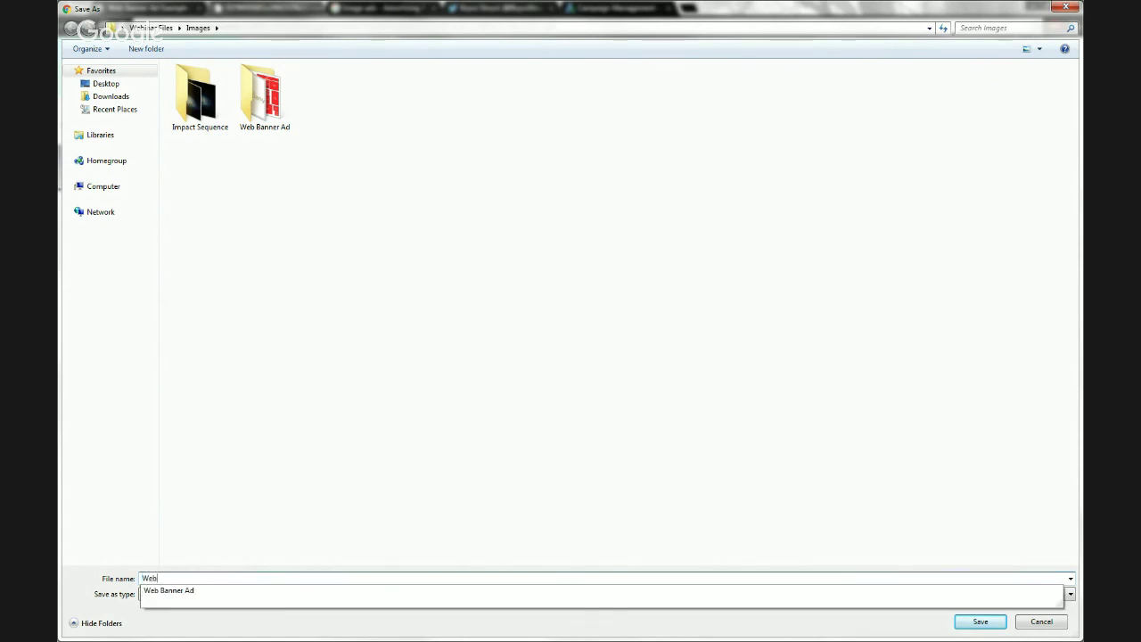
text( Banner Ad Exap)
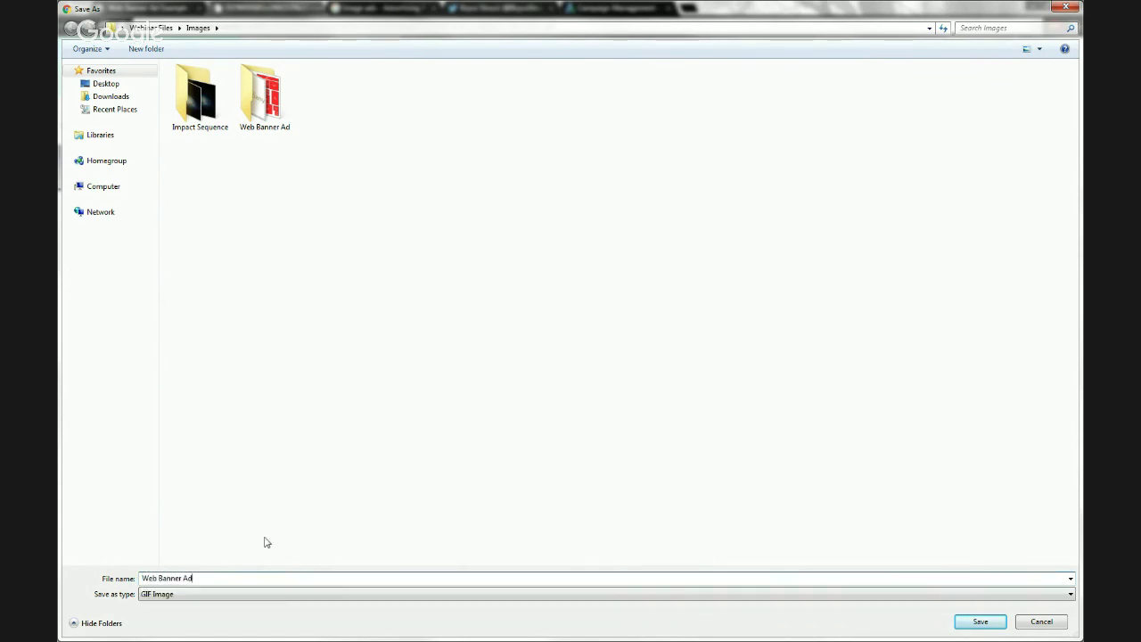
key(BackSpace)
key(BackSpace)
text(ample GIF)
key(Return)
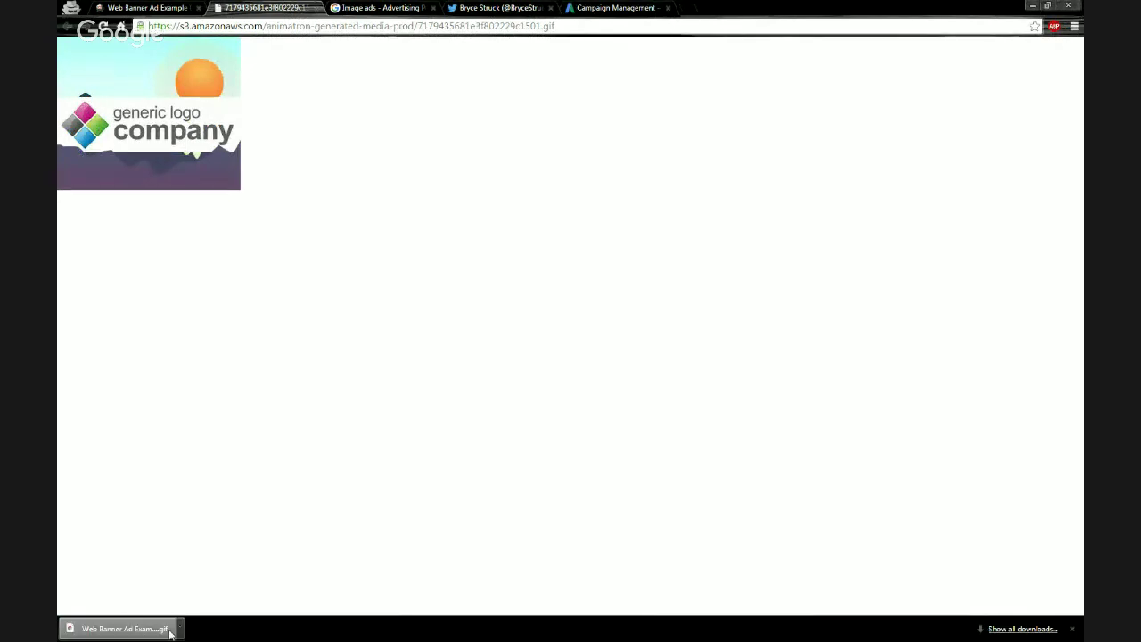
- Copy the downloaded GIF into the Web Banner TEST folder and check its file size there
drag(166, 627, 0, 549)
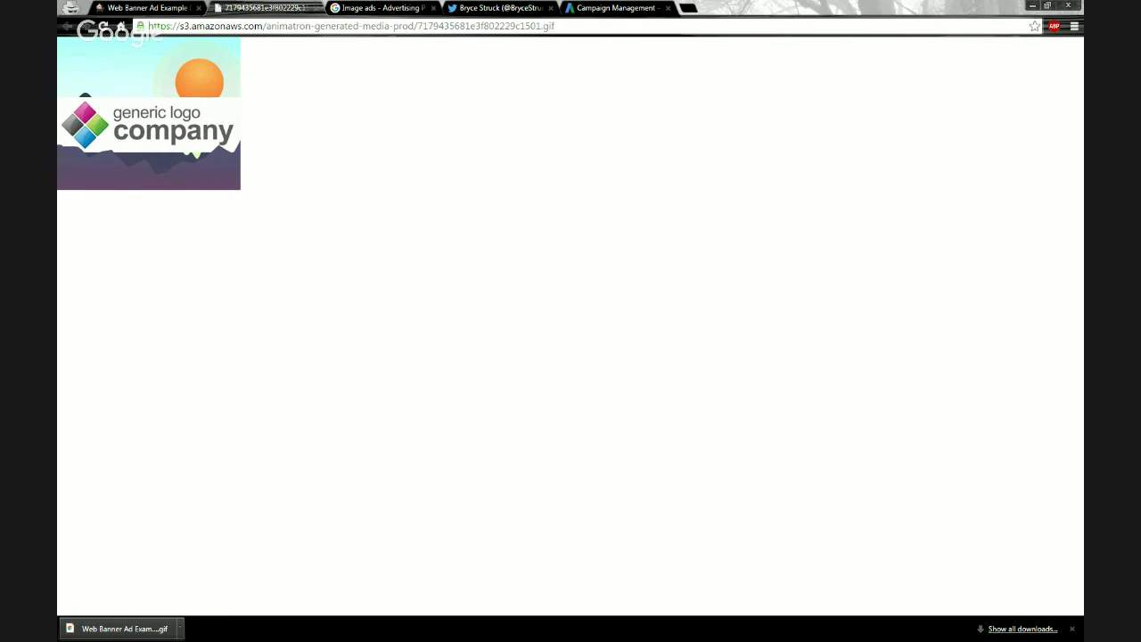
drag(0, 352, 352, 495)
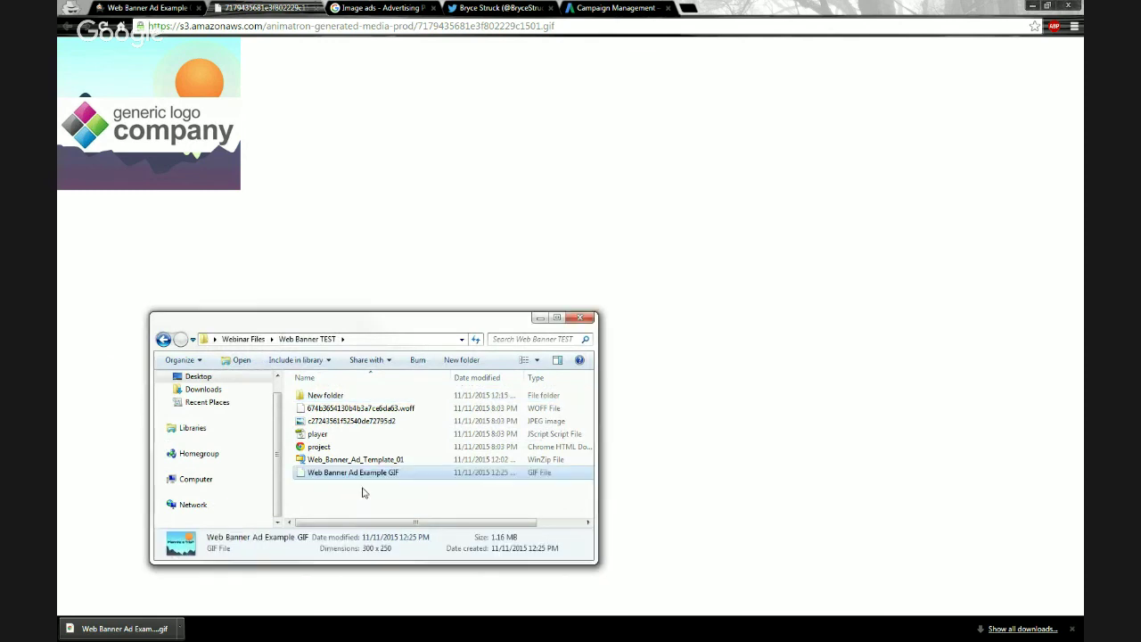
click(337, 492)
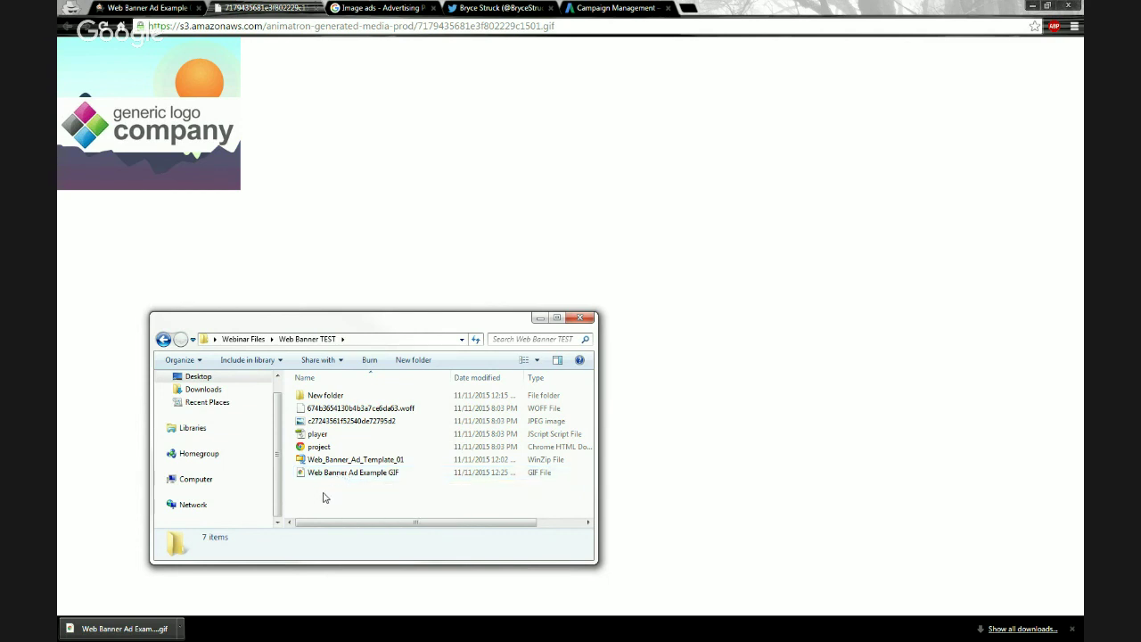
mouse_move(361, 475)
- Return to Animatron, close the GIF download dialog, set the Animation layer to loop 2 times and shorten the scene to 6 seconds
click(142, 8)
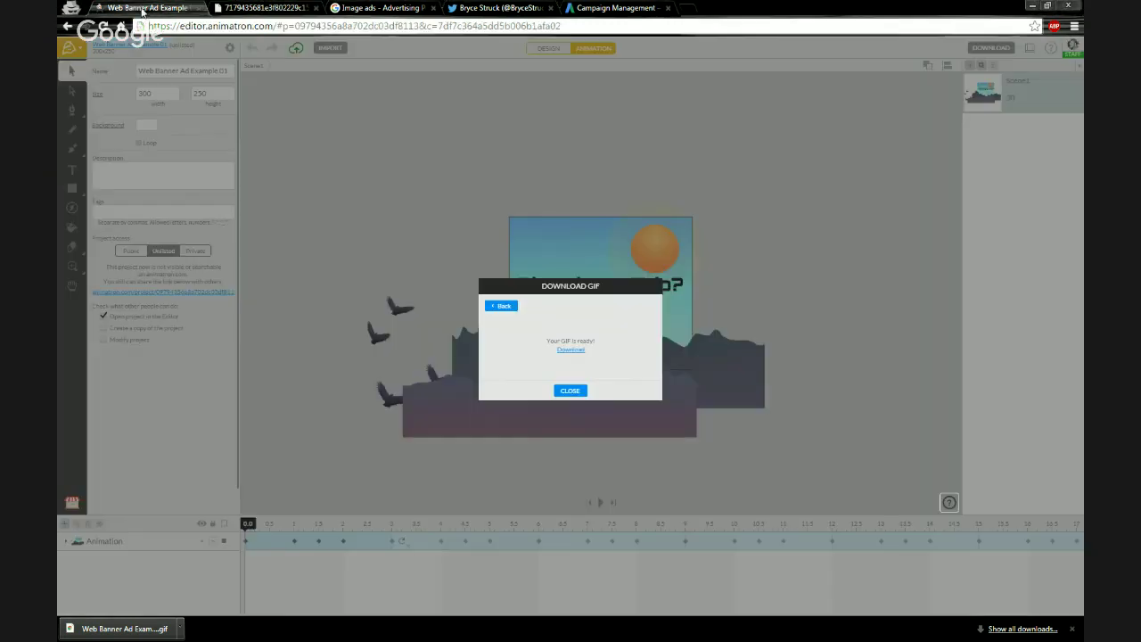
click(571, 390)
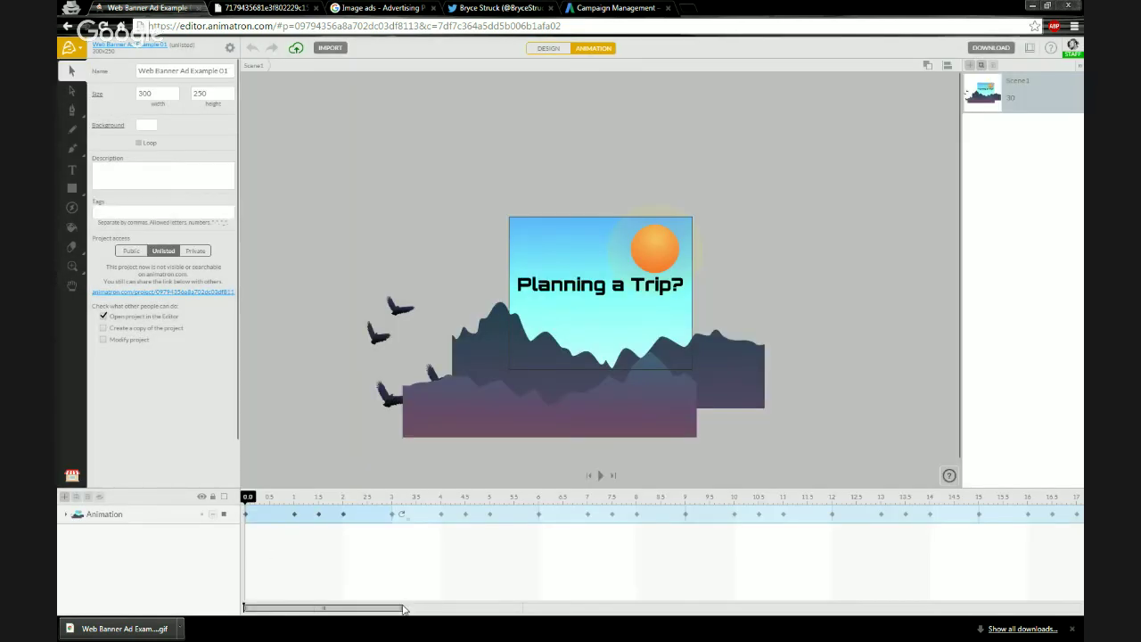
drag(403, 607, 580, 606)
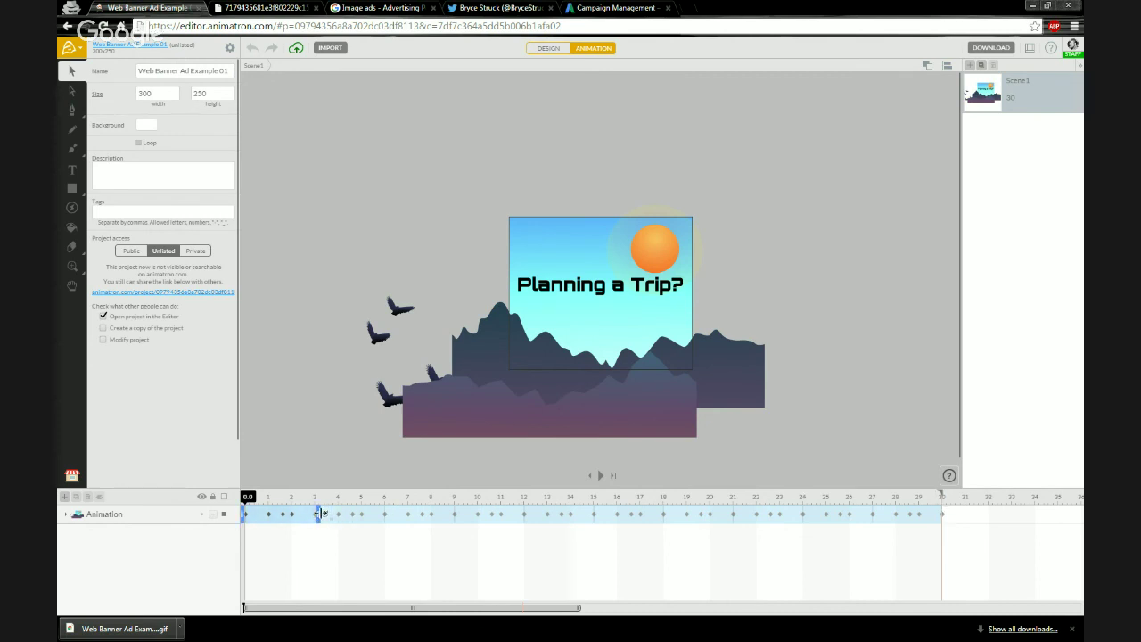
click(327, 519)
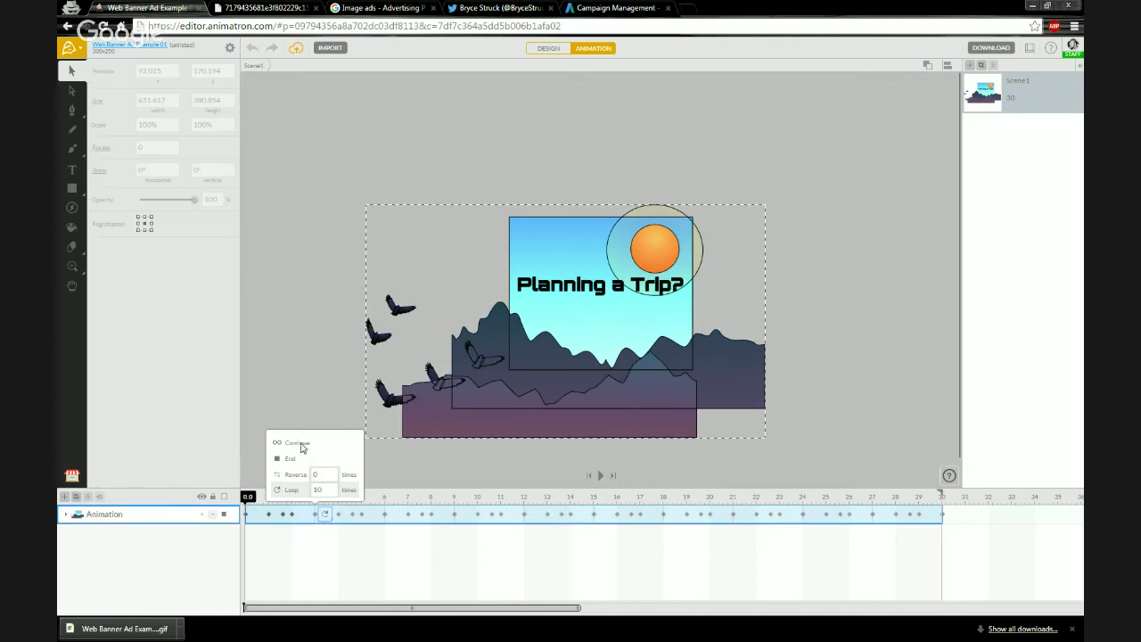
double_click(321, 490)
text(2)
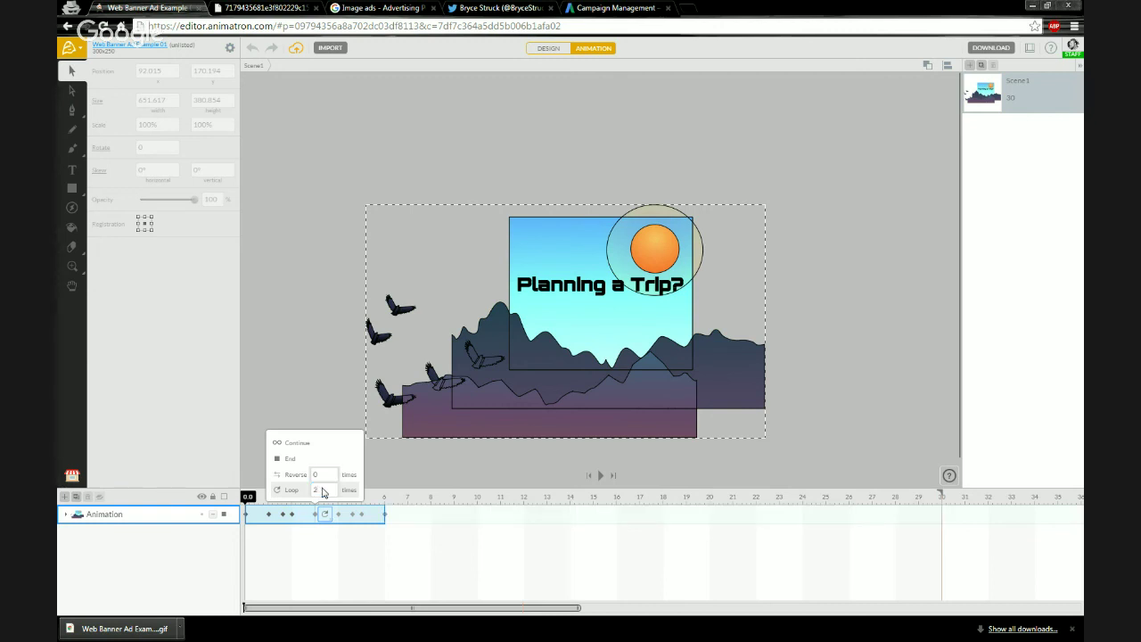
click(385, 496)
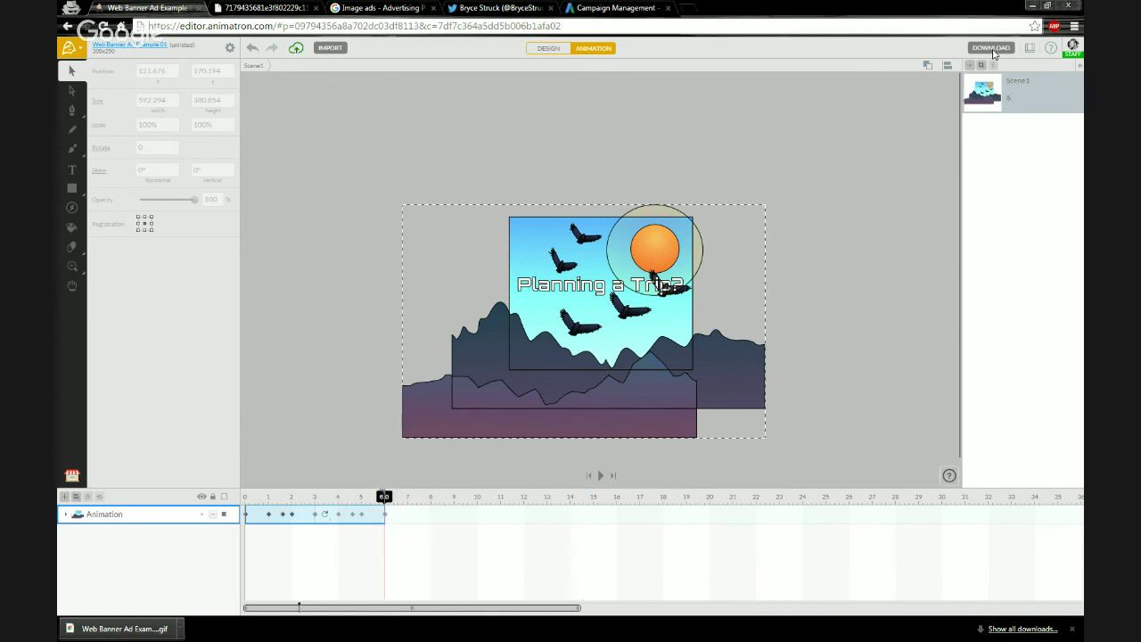
click(348, 363)
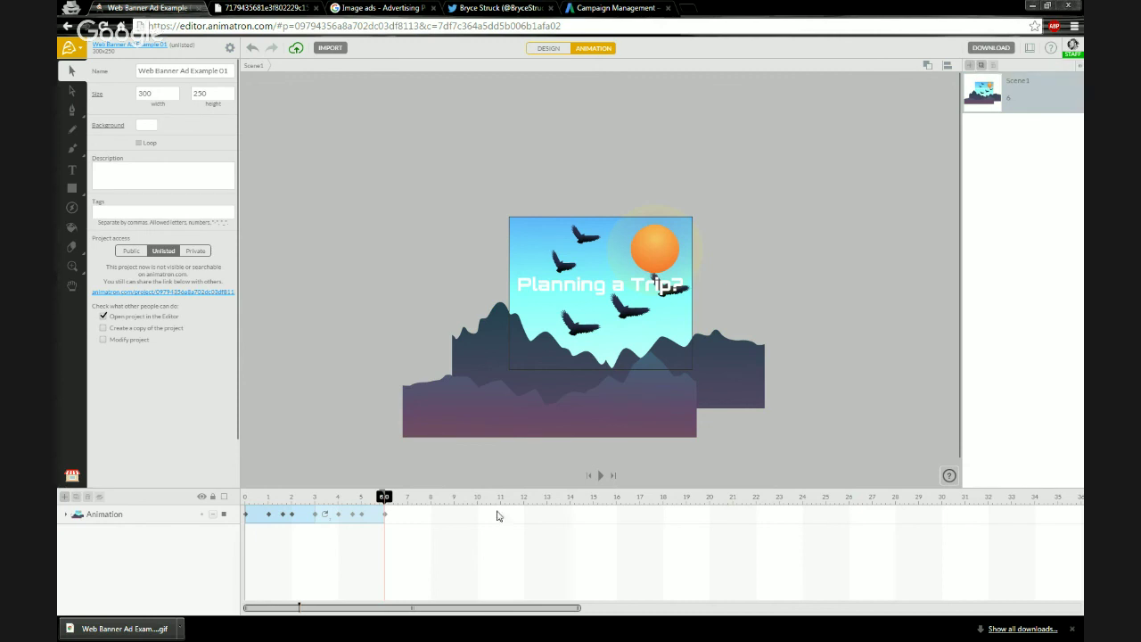
- Export the 6-second banner as a GIF at the original 300x250 size and 6 FPS, and open the generated file
click(986, 48)
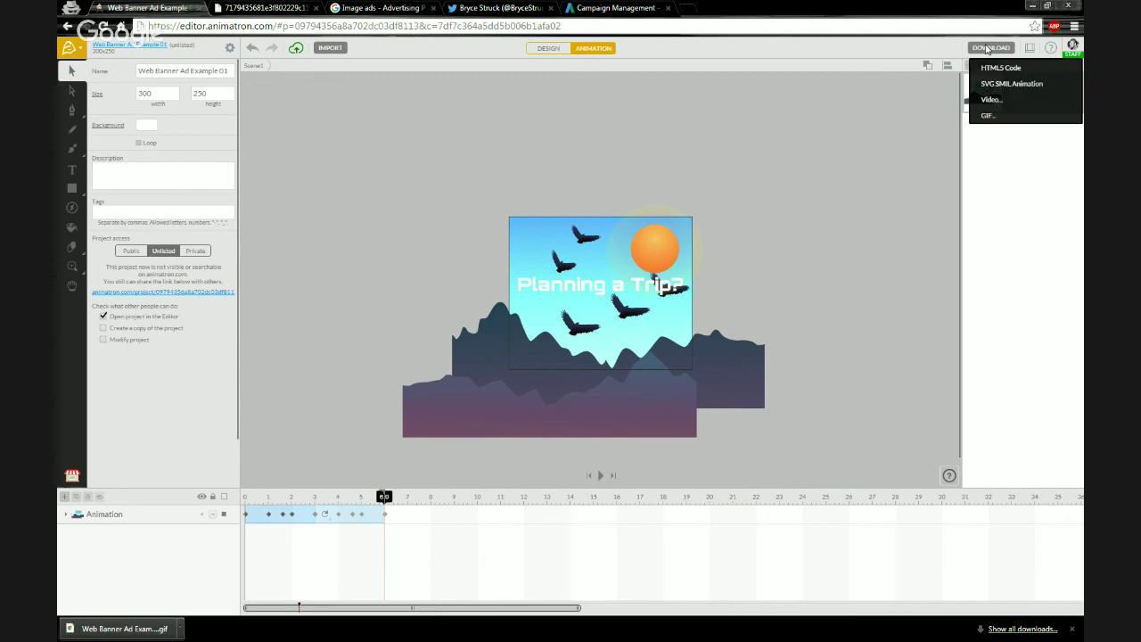
click(988, 115)
click(534, 333)
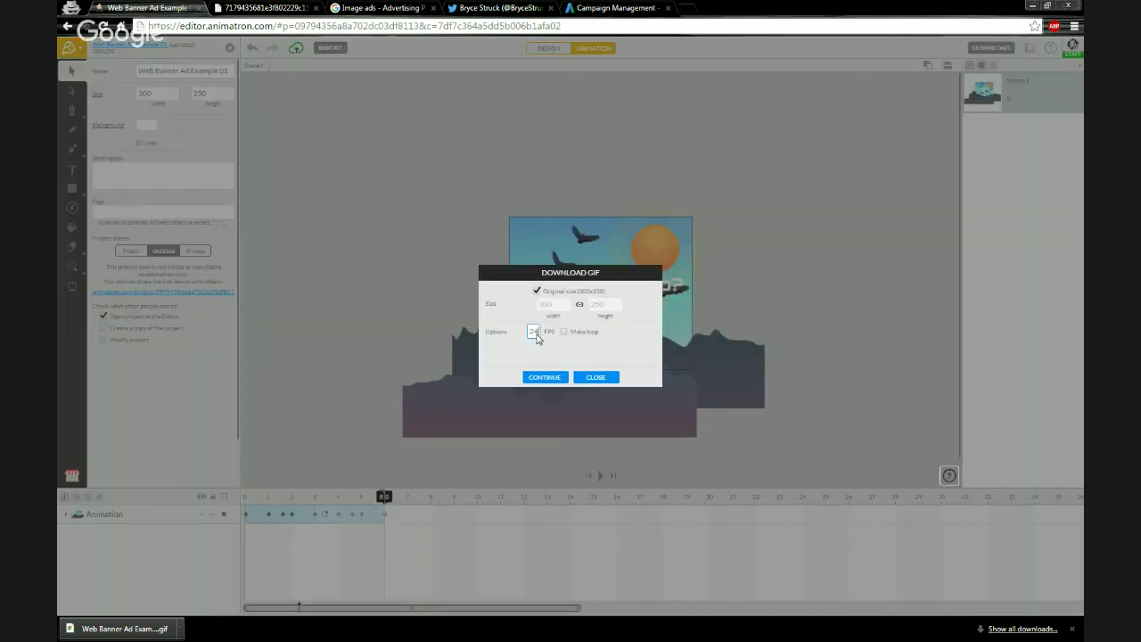
double_click(535, 335)
text(6)
click(545, 377)
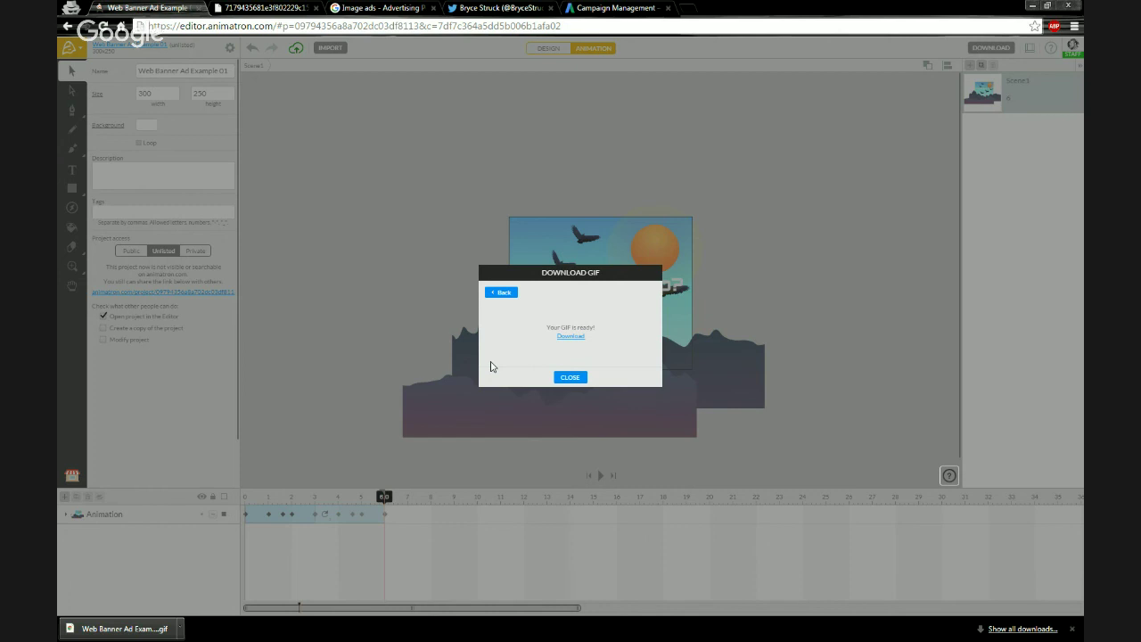
click(570, 336)
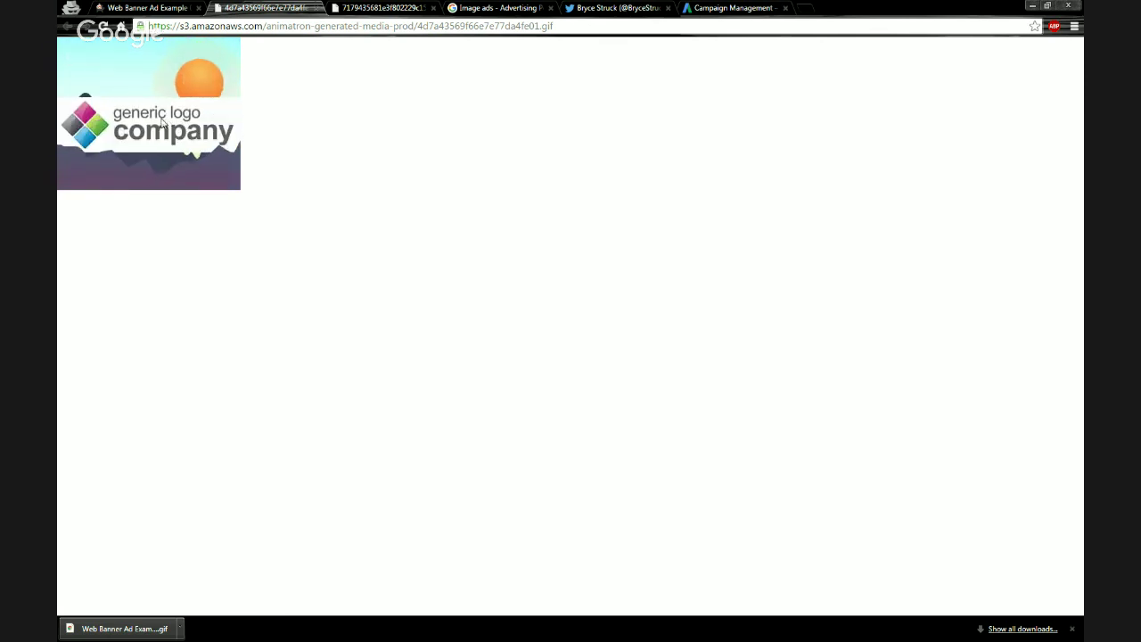
- Save the generated GIF in the Images folder as Web Banner Ad Example GIF 2
right_click(166, 124)
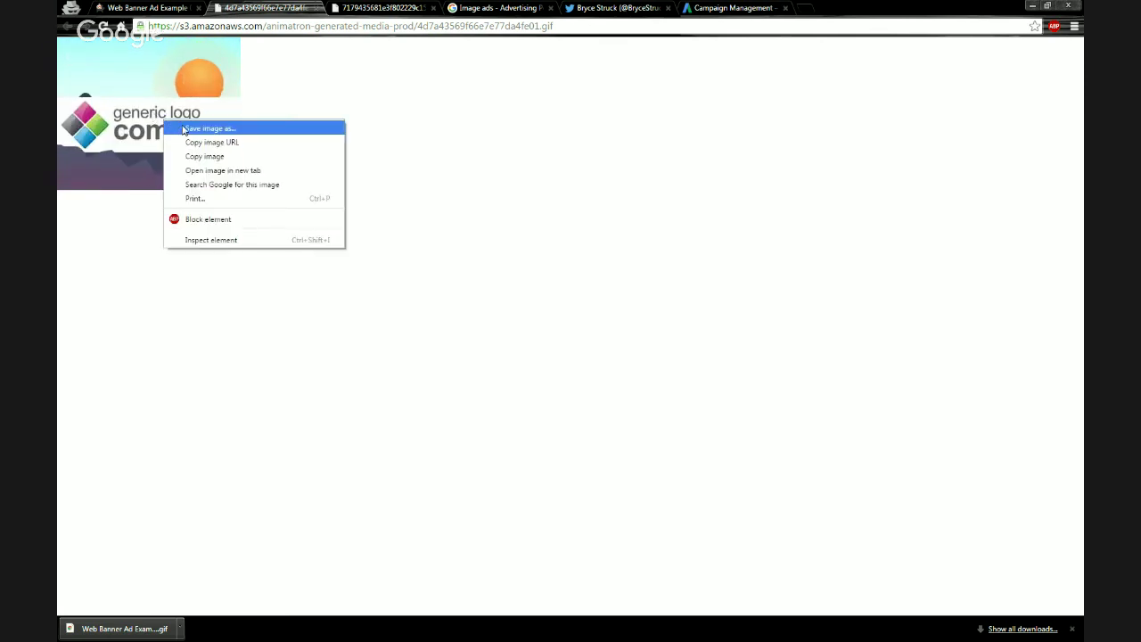
click(187, 132)
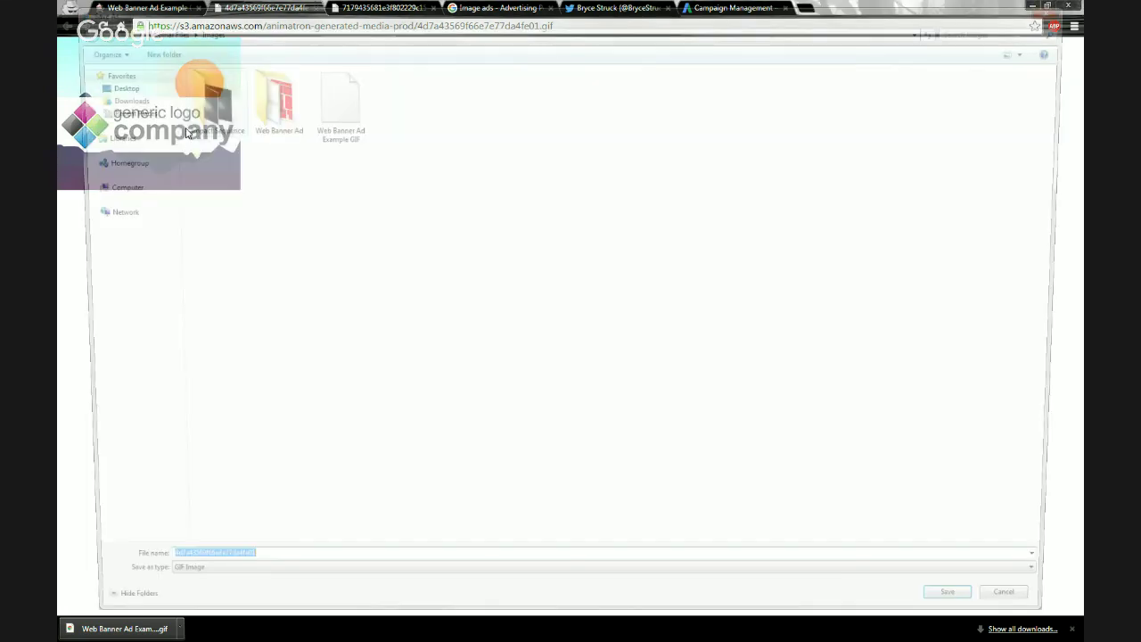
click(351, 119)
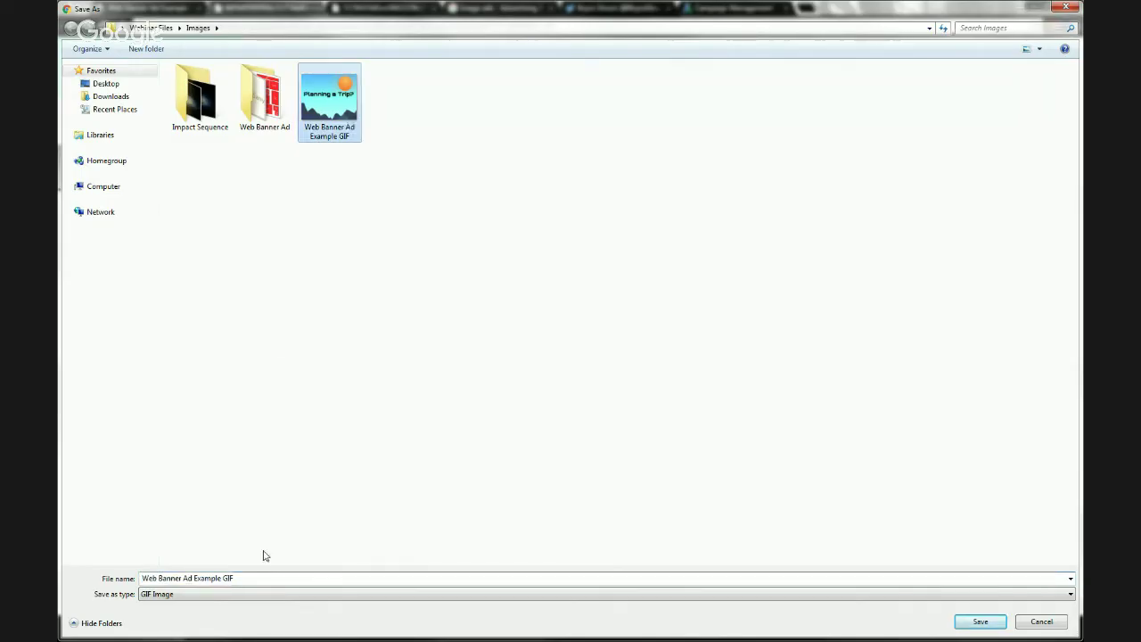
click(254, 577)
click(254, 577)
text(2)
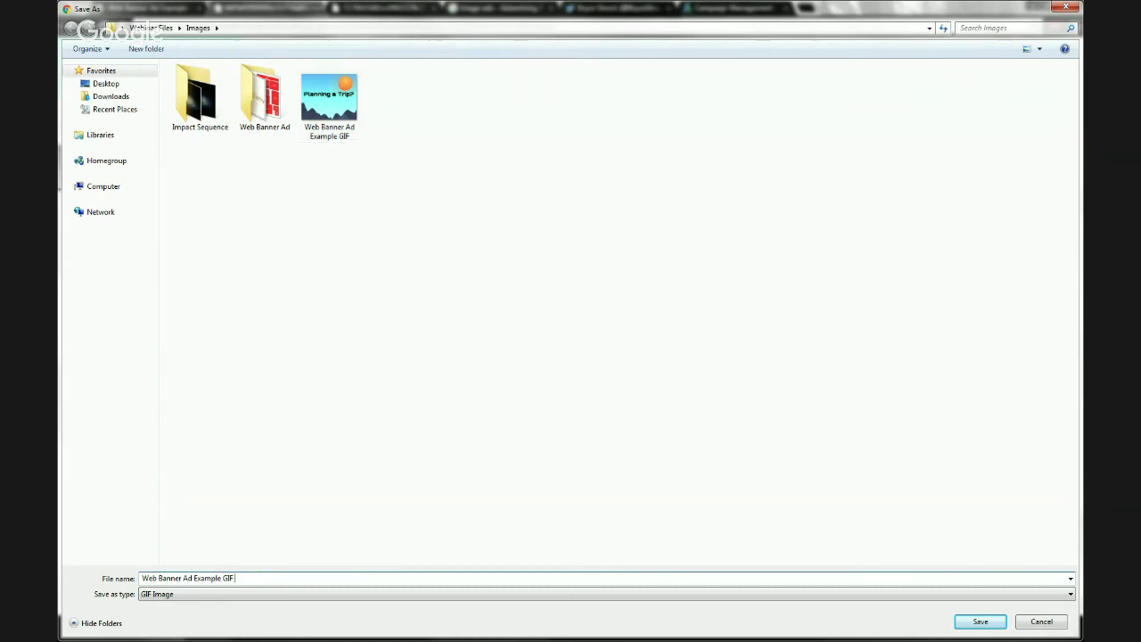
click(994, 629)
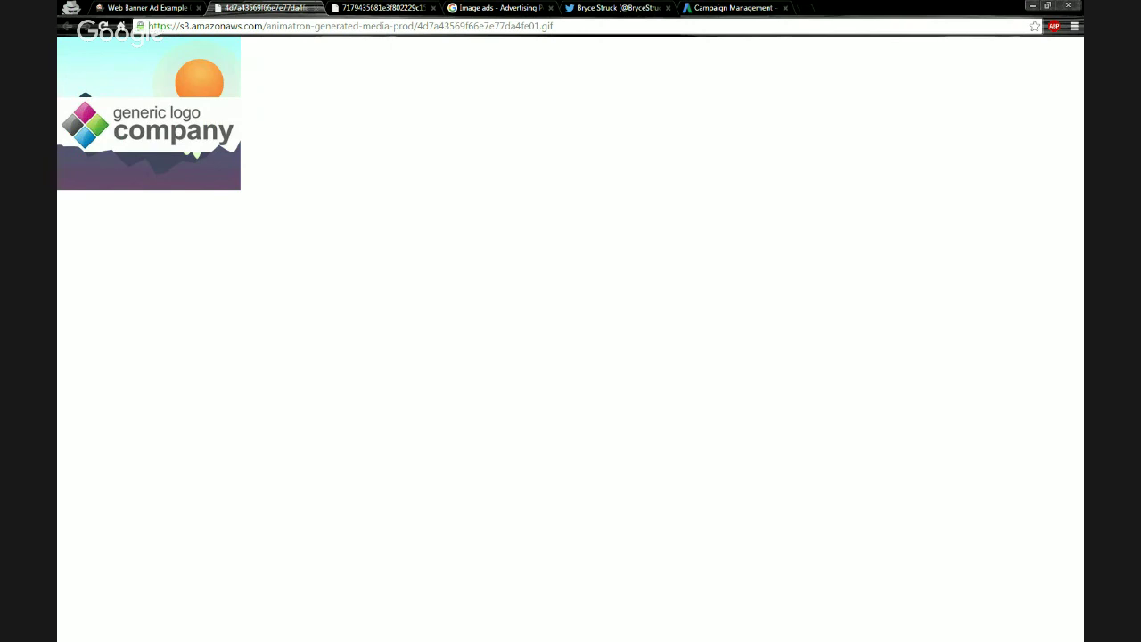
- Look for the newly saved GIF in the Web Banner TEST folder under Webinar Files and close the extra Images folder window
key(alt+Tab)
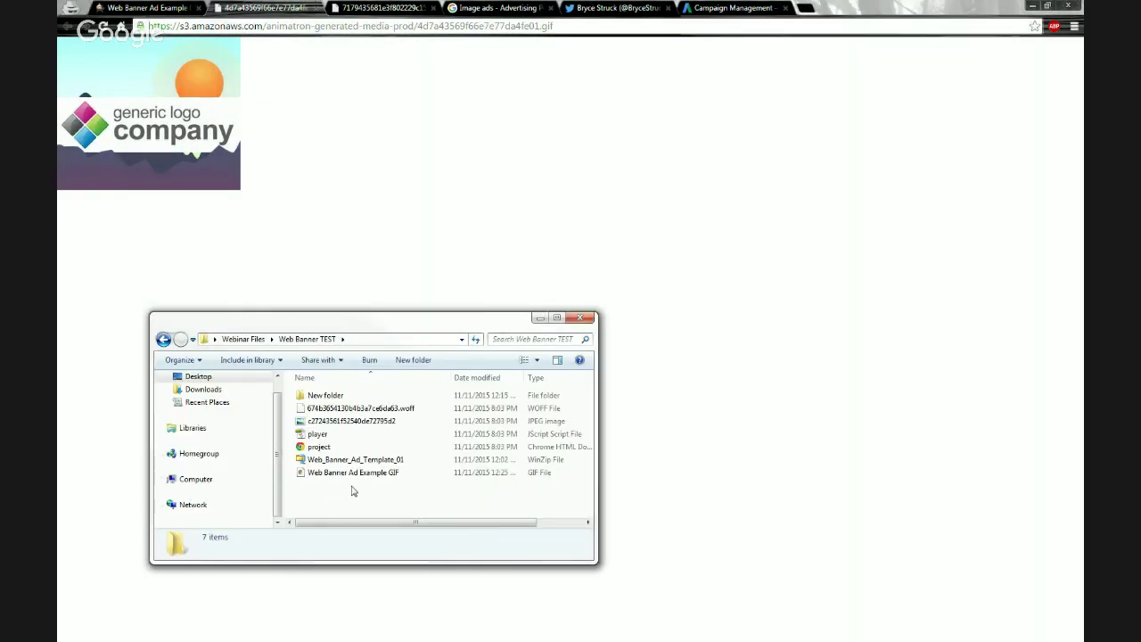
click(245, 340)
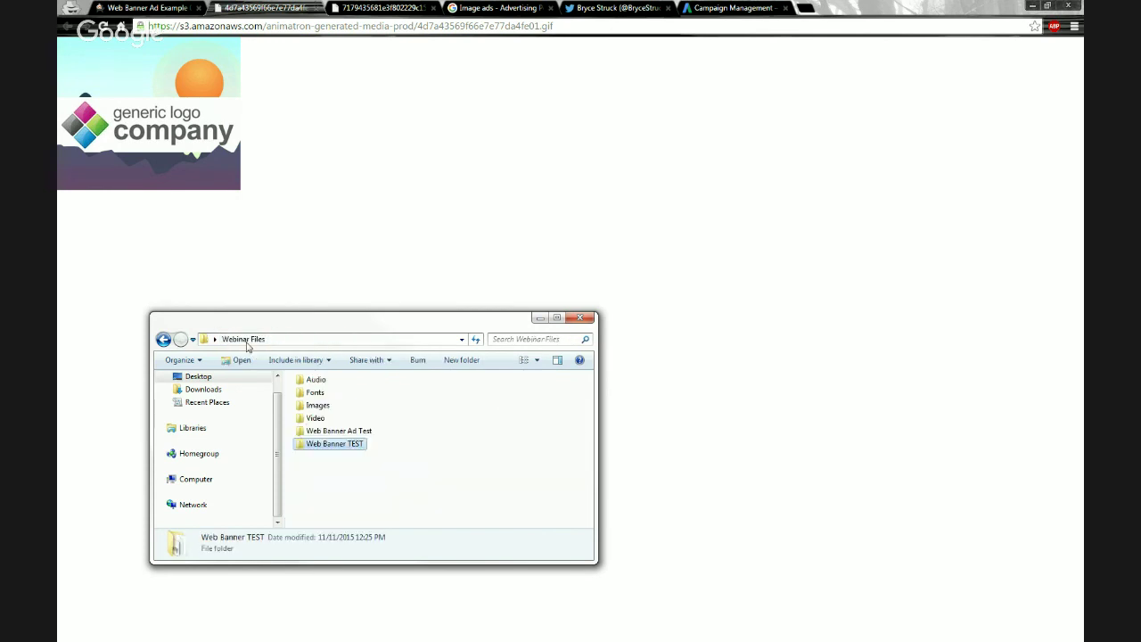
double_click(332, 444)
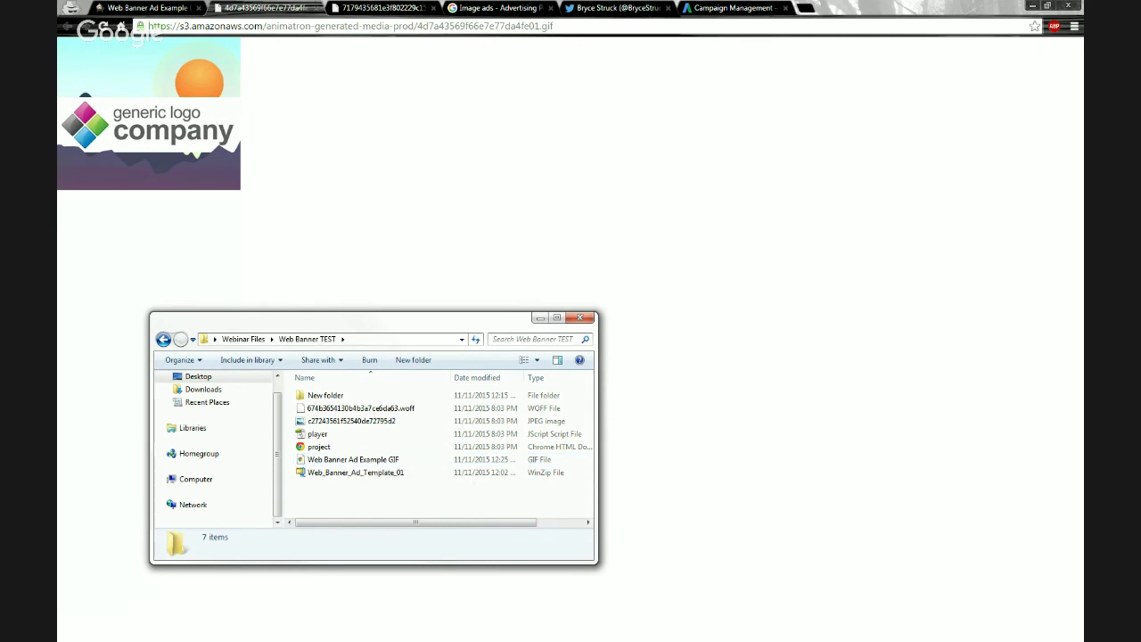
key(alt+Tab)
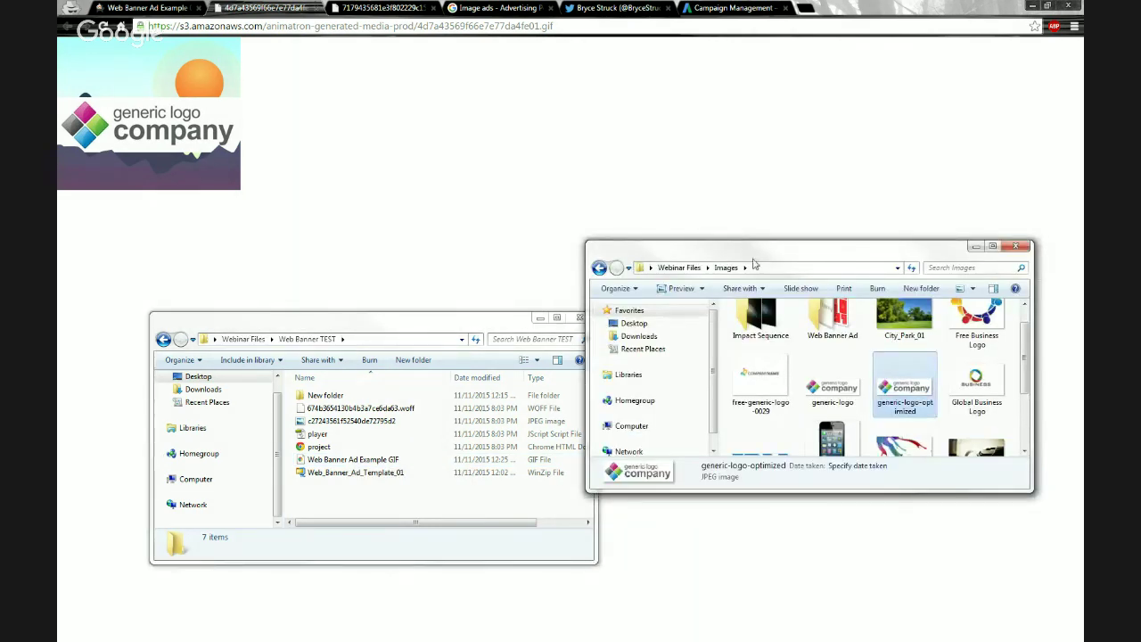
key(alt+F4)
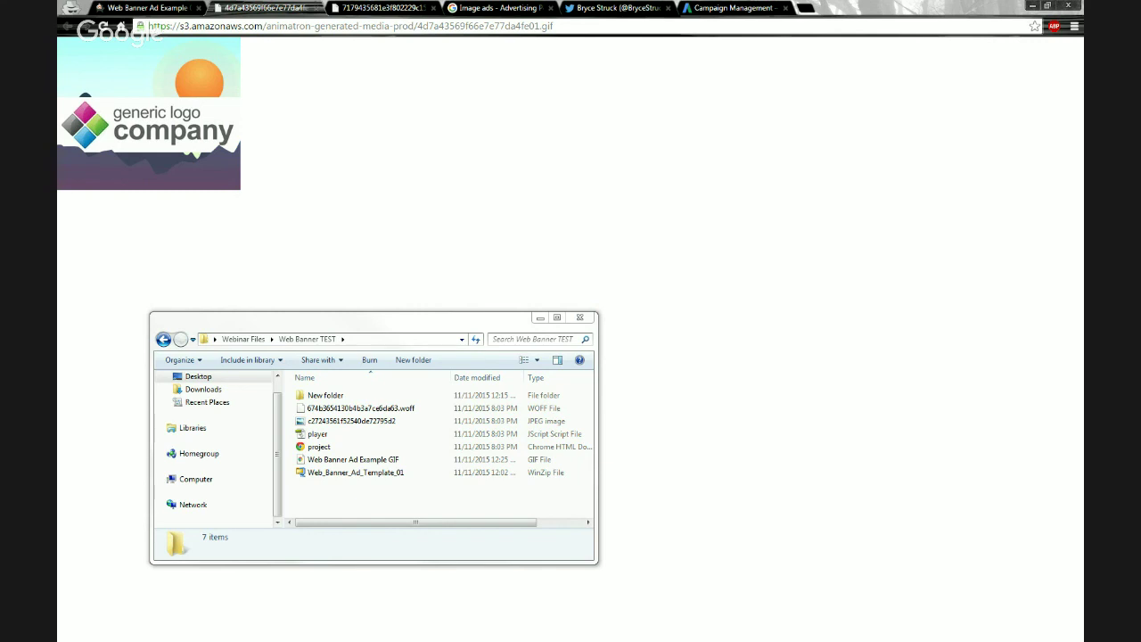
- Verify the GIF's save location without saving again, and check the file size of Web Banner Ad Example GIF 2 in the Images folder
click(176, 159)
right_click(175, 158)
click(218, 153)
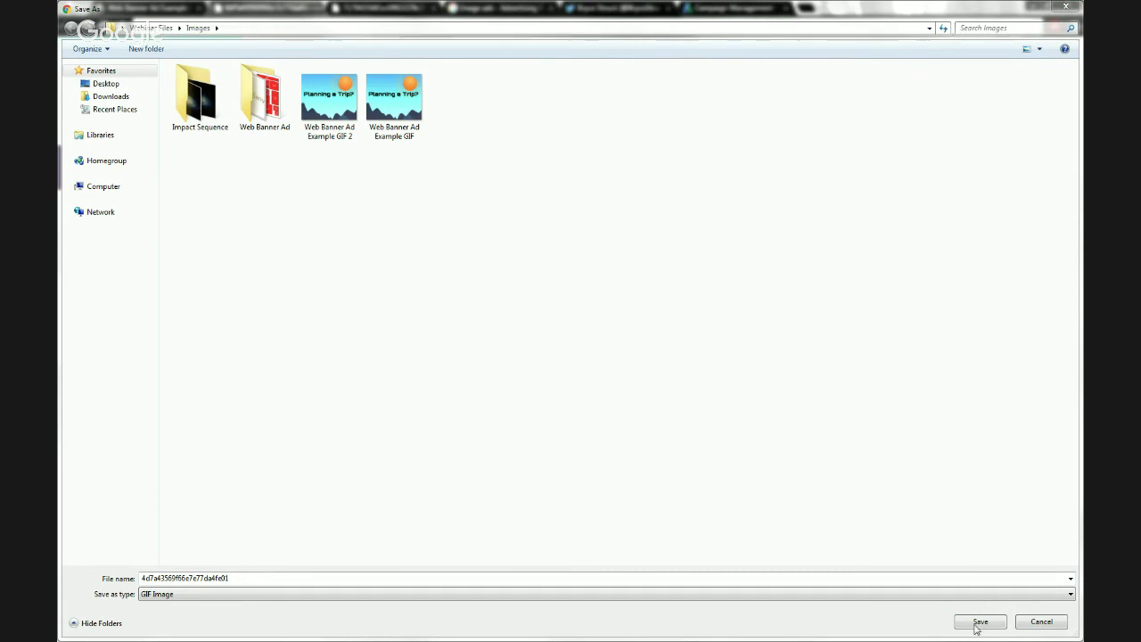
click(1041, 621)
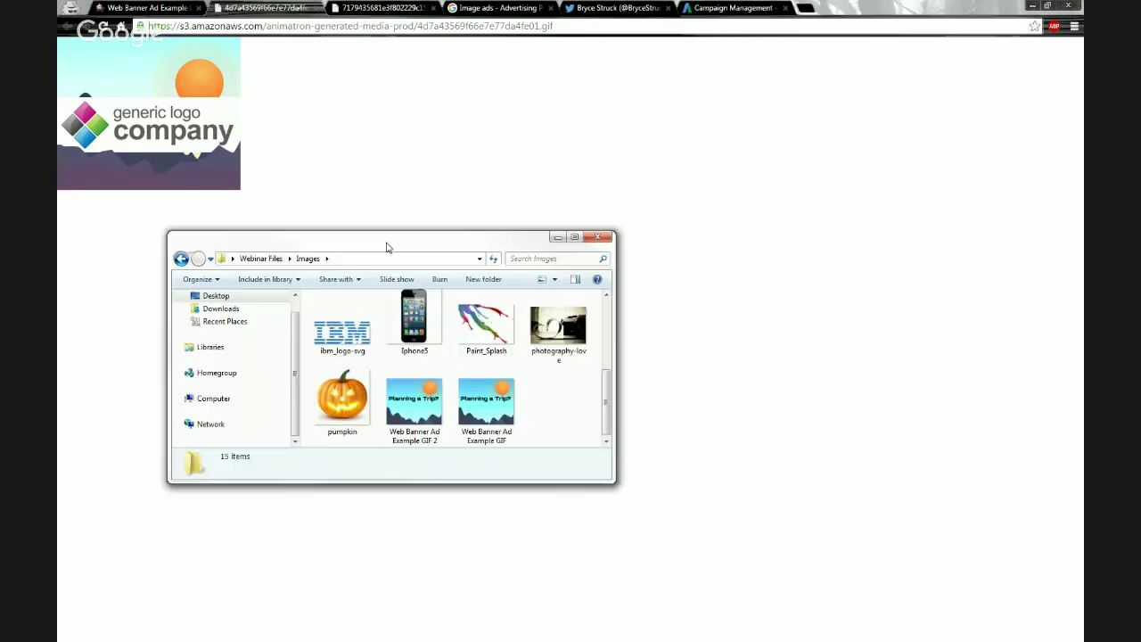
drag(387, 244, 638, 244)
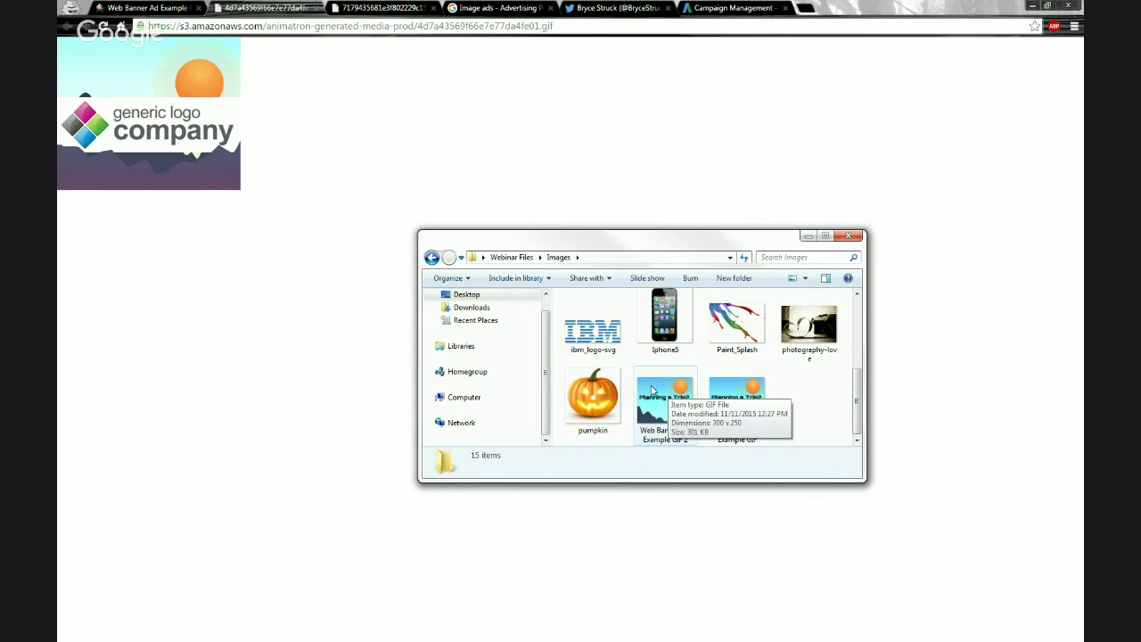
click(652, 389)
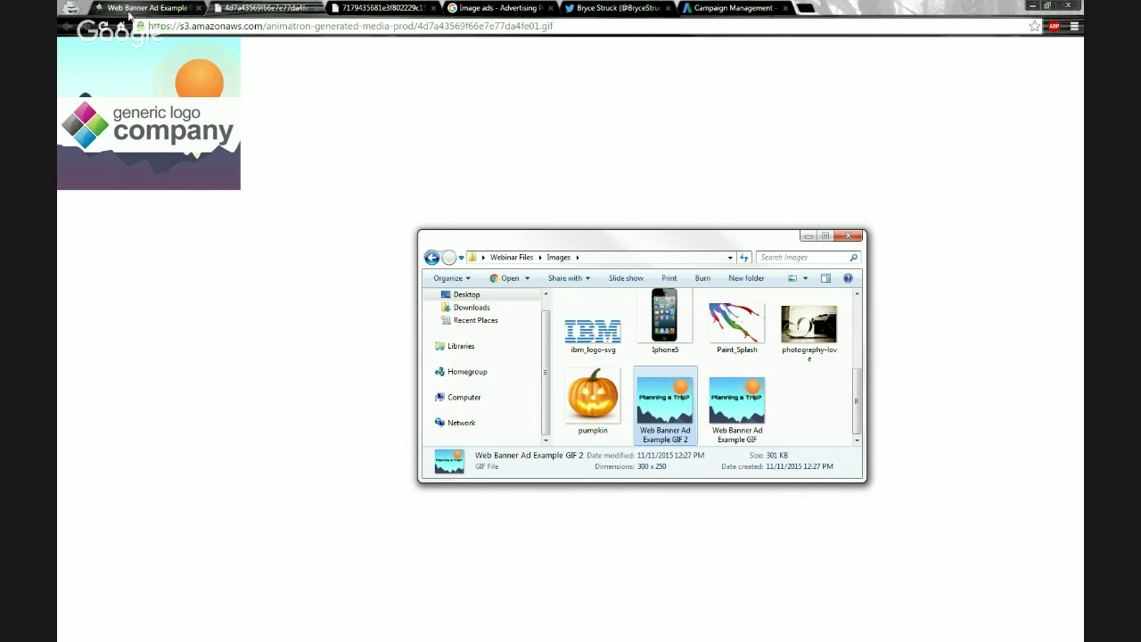
- Close both browser tabs showing the generated GIFs and return to the Animatron project
click(290, 10)
click(315, 8)
click(303, 9)
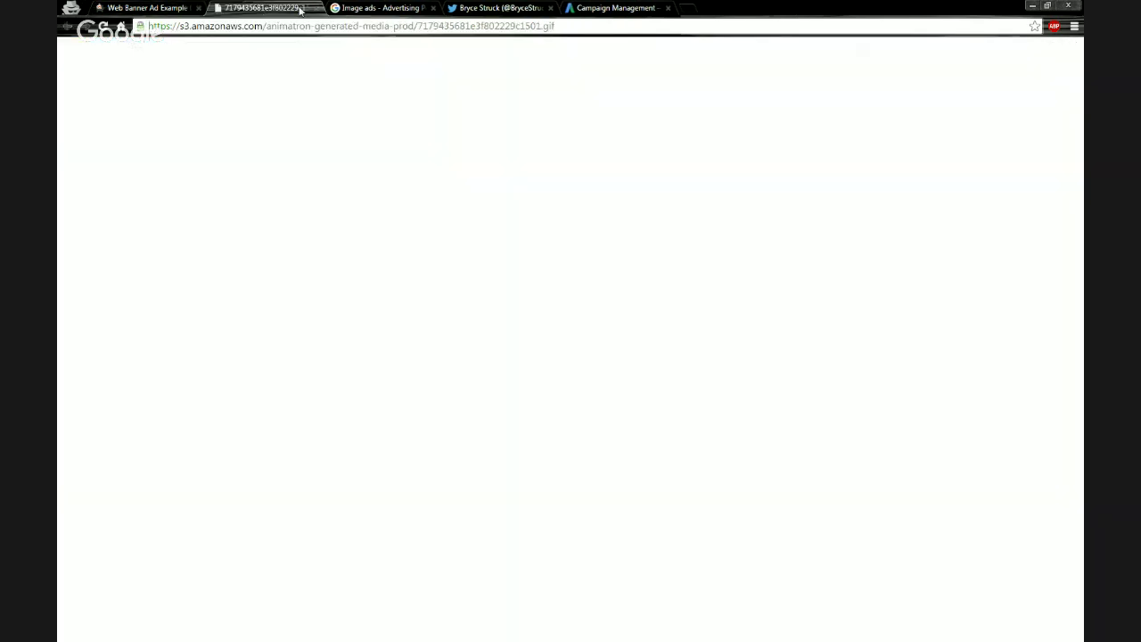
click(314, 8)
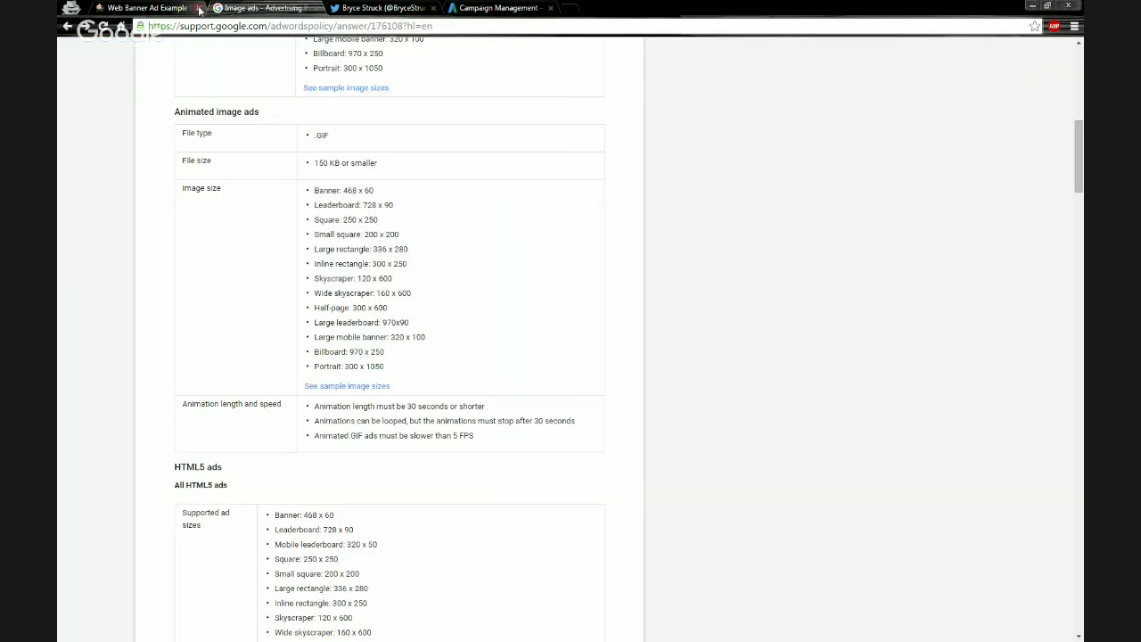
click(160, 9)
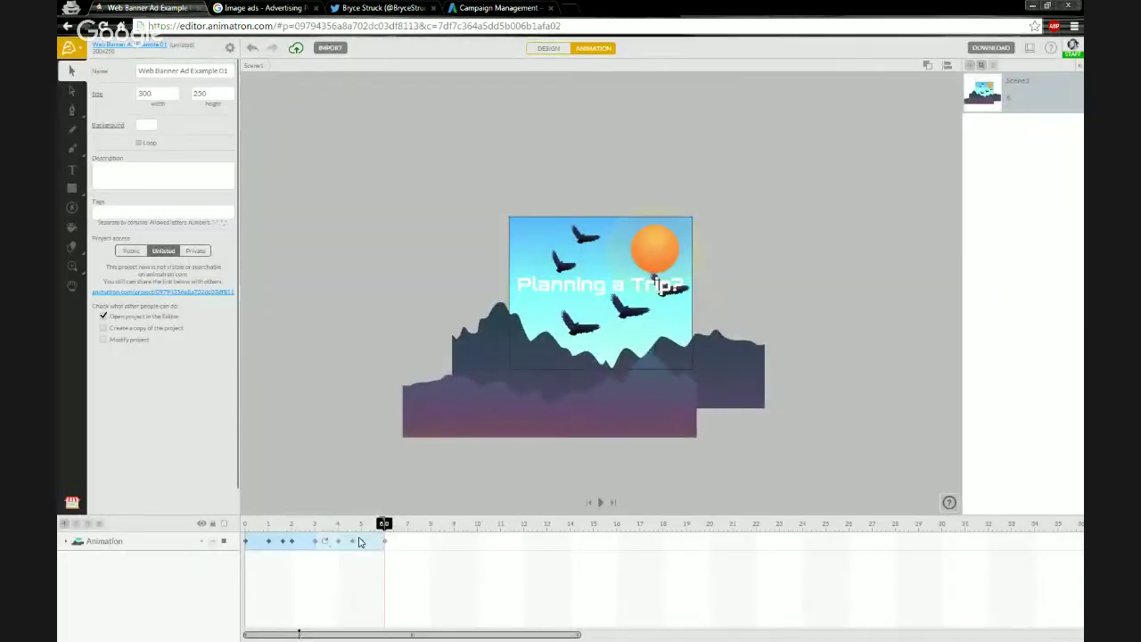
- Close the GIF download dialog, set the Animation layer to End instead of looping, and shorten the scene to 3 seconds
click(577, 380)
click(326, 540)
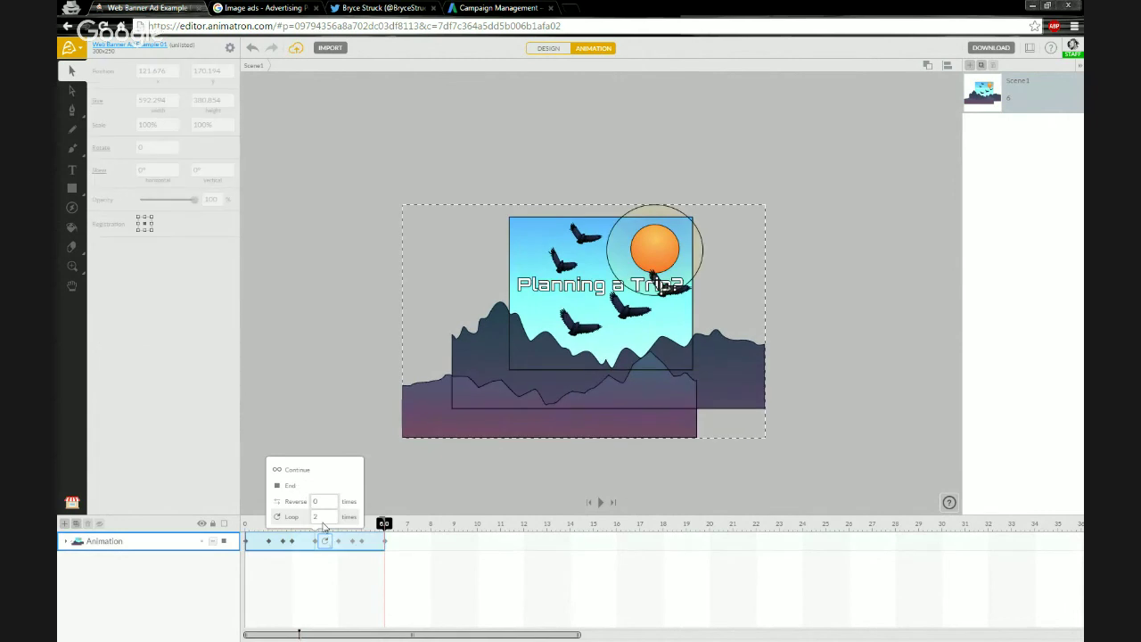
click(294, 486)
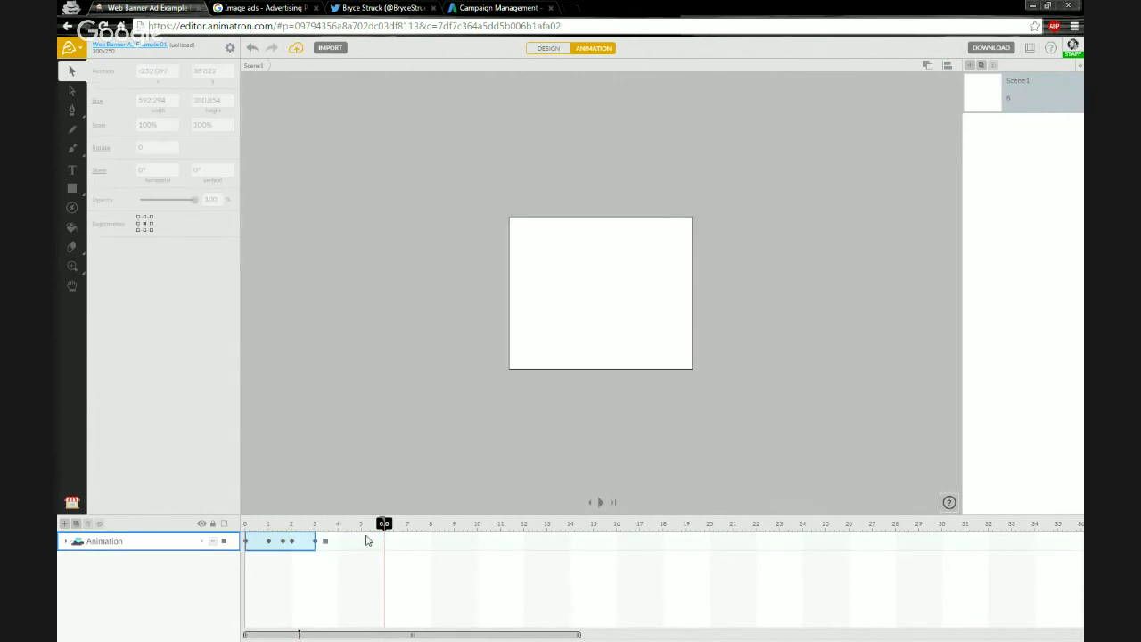
drag(382, 527, 313, 526)
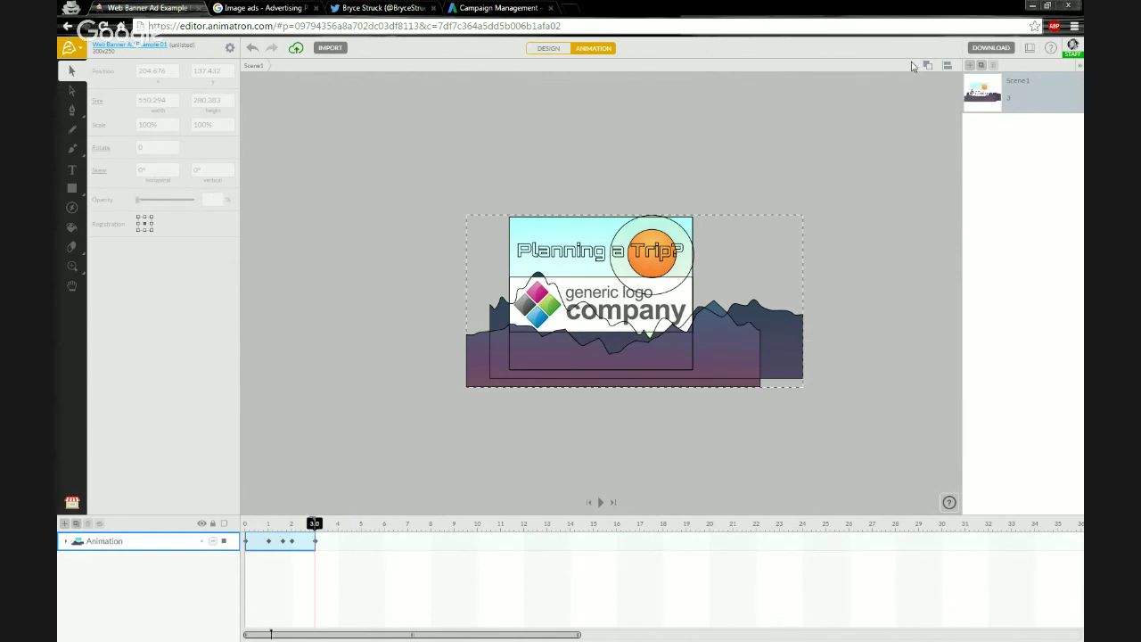
- Export the shortened 3-second banner as a GIF at the original 300x250 size and 4 FPS, and open the generated file
click(1002, 49)
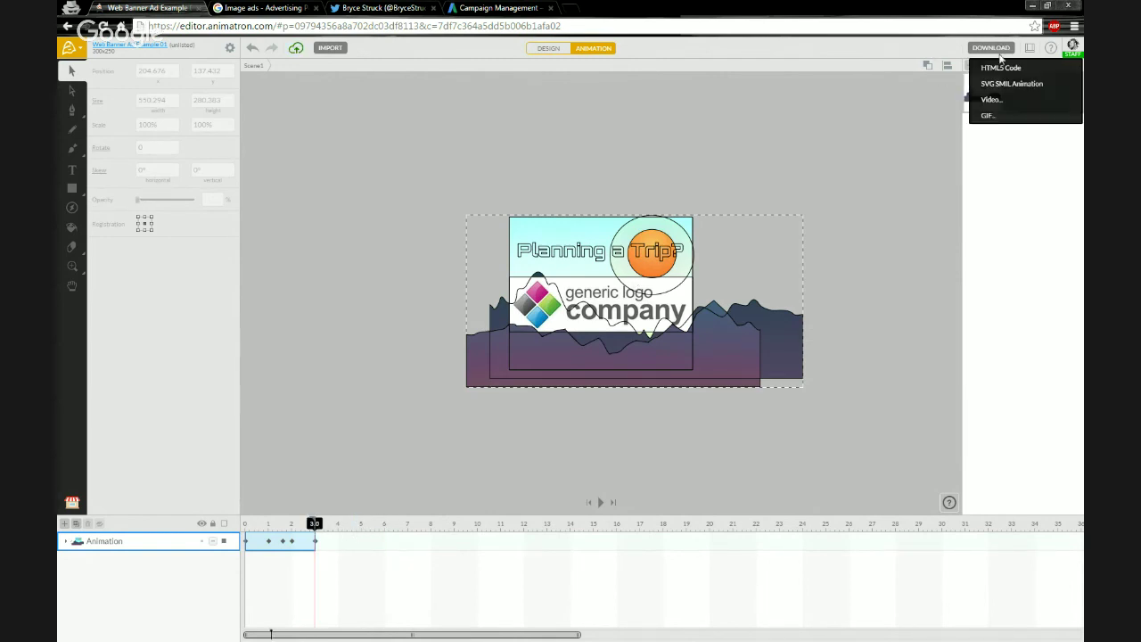
click(985, 114)
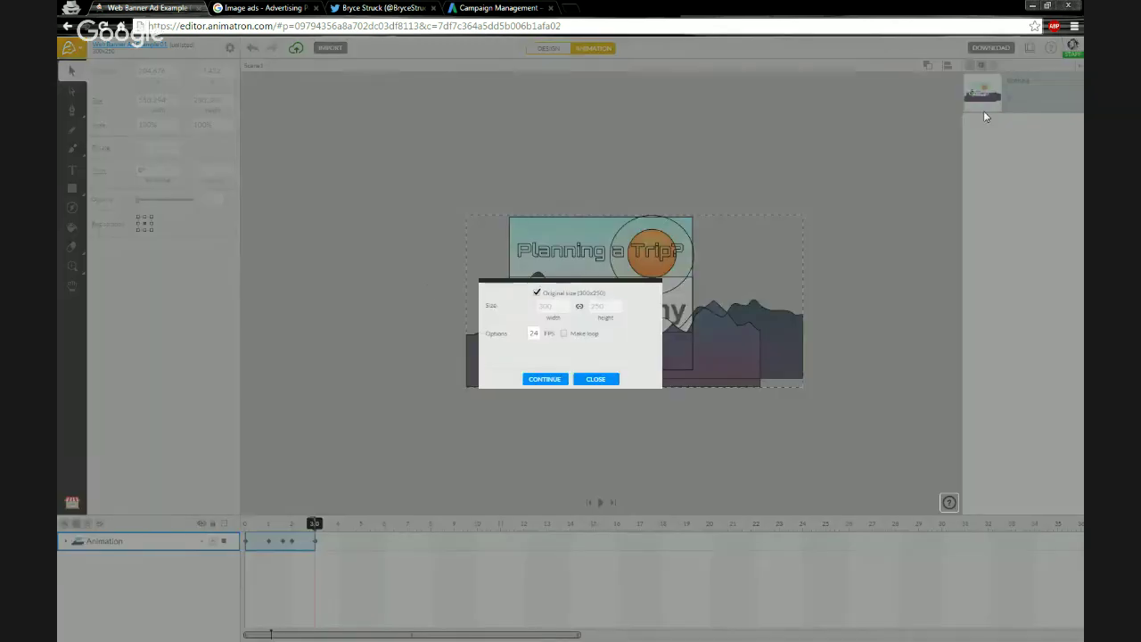
double_click(535, 344)
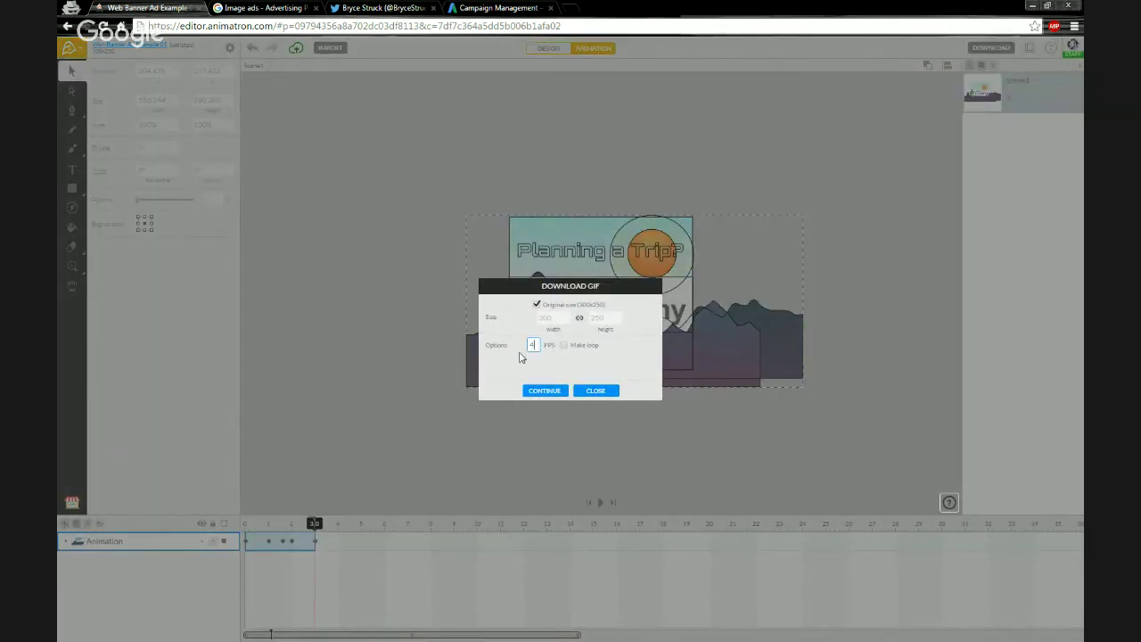
click(550, 392)
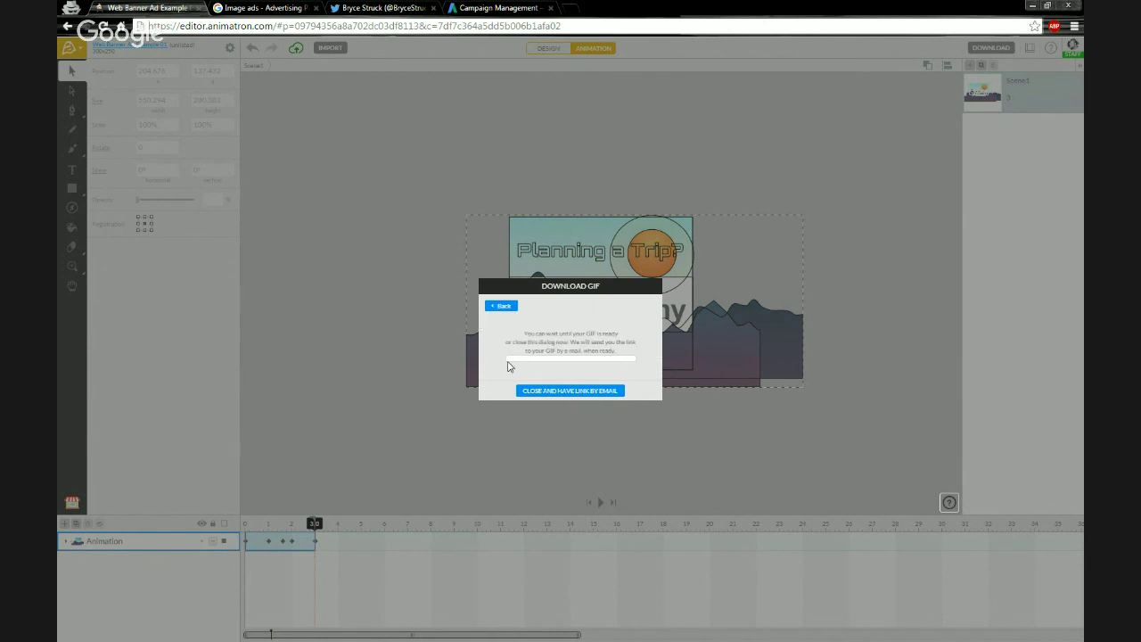
click(574, 352)
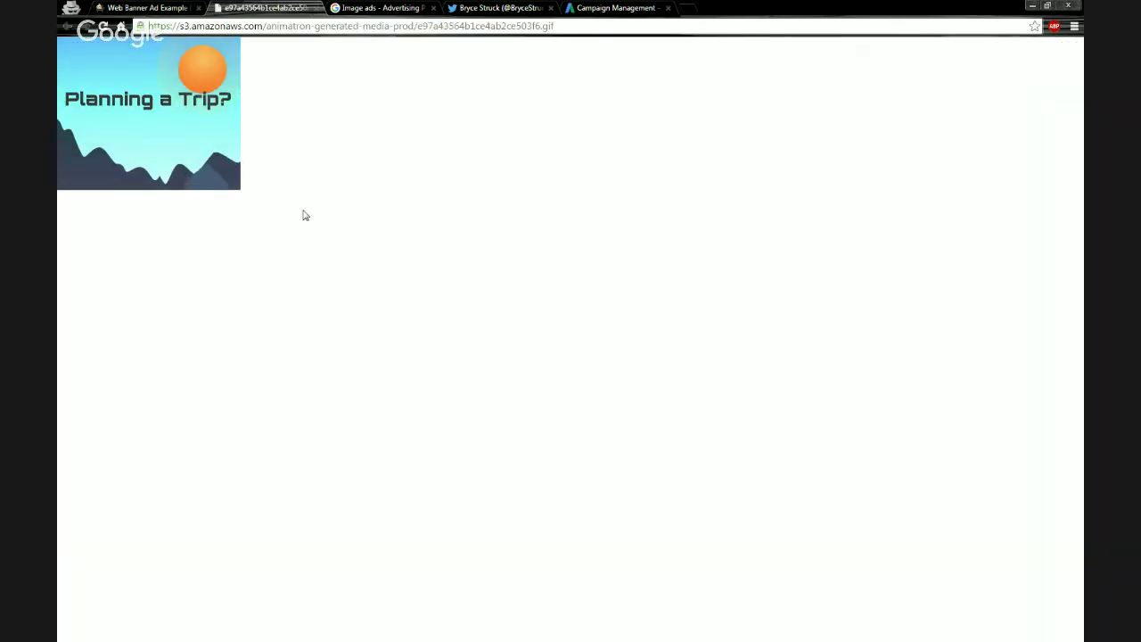
- Save the new GIF in the Images folder as Web Banner Ad Example GIF 3 and check its file size there
right_click(148, 127)
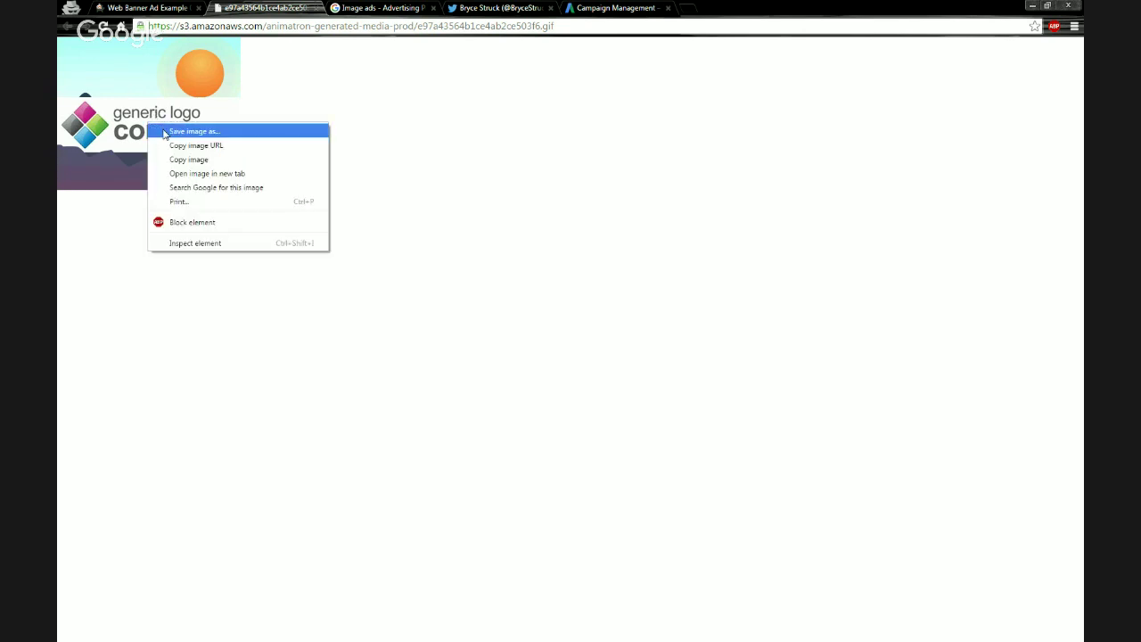
click(164, 132)
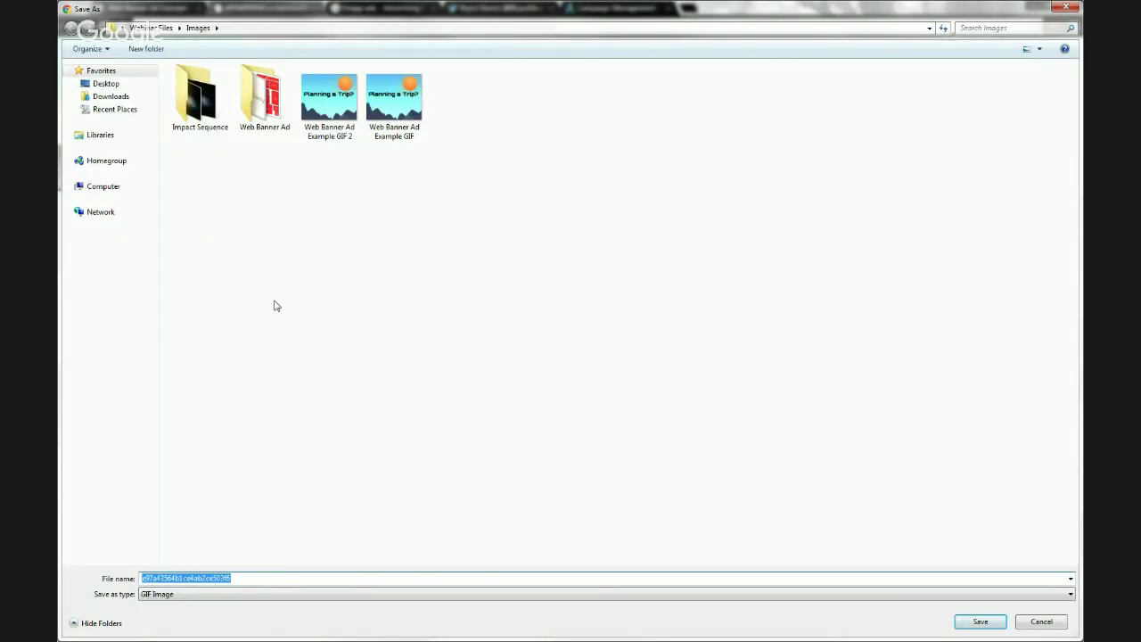
click(321, 134)
click(246, 579)
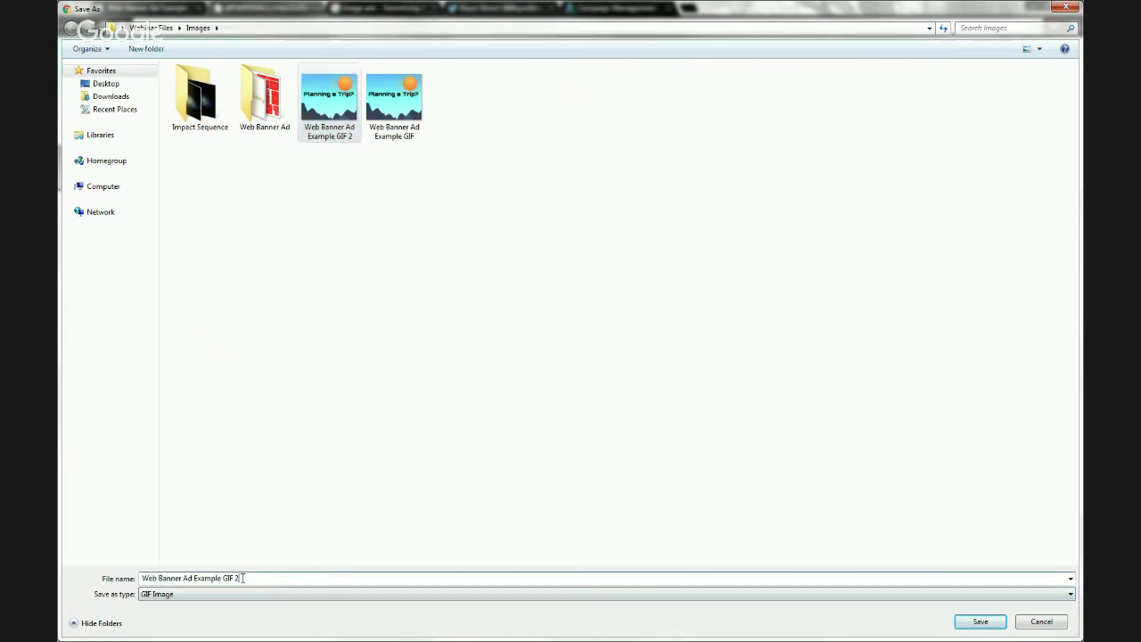
text(3)
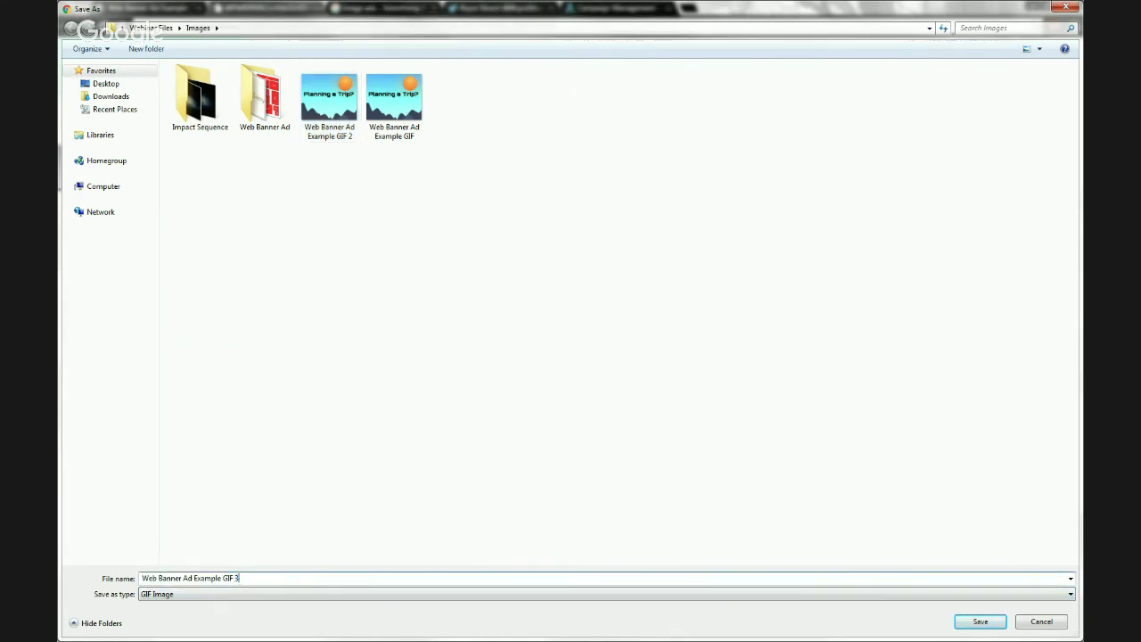
click(981, 621)
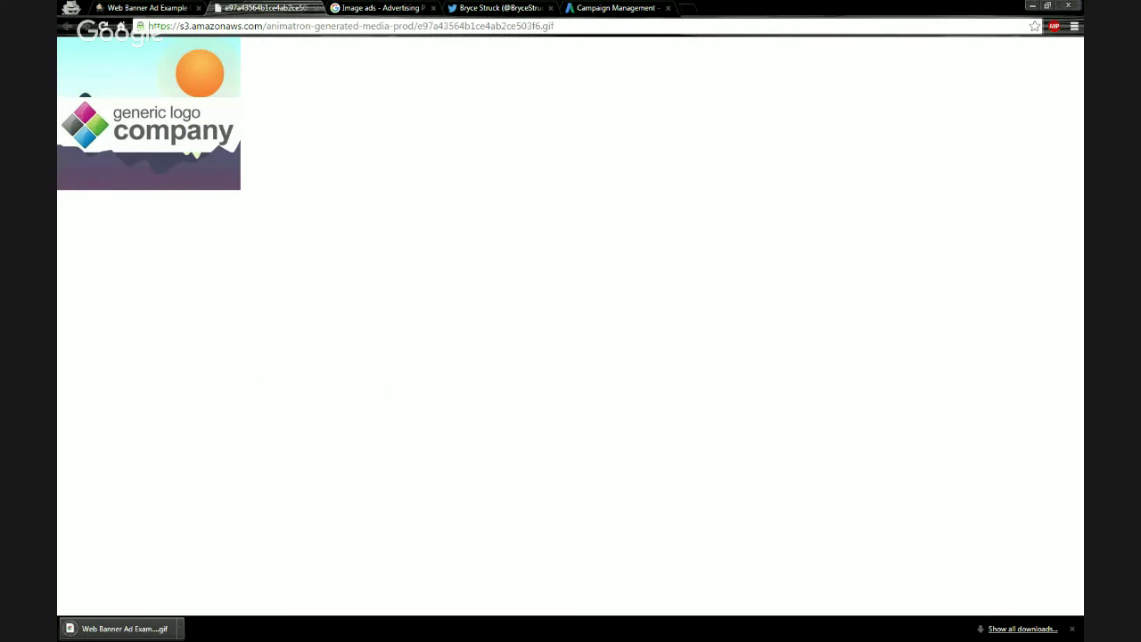
key(alt+Tab)
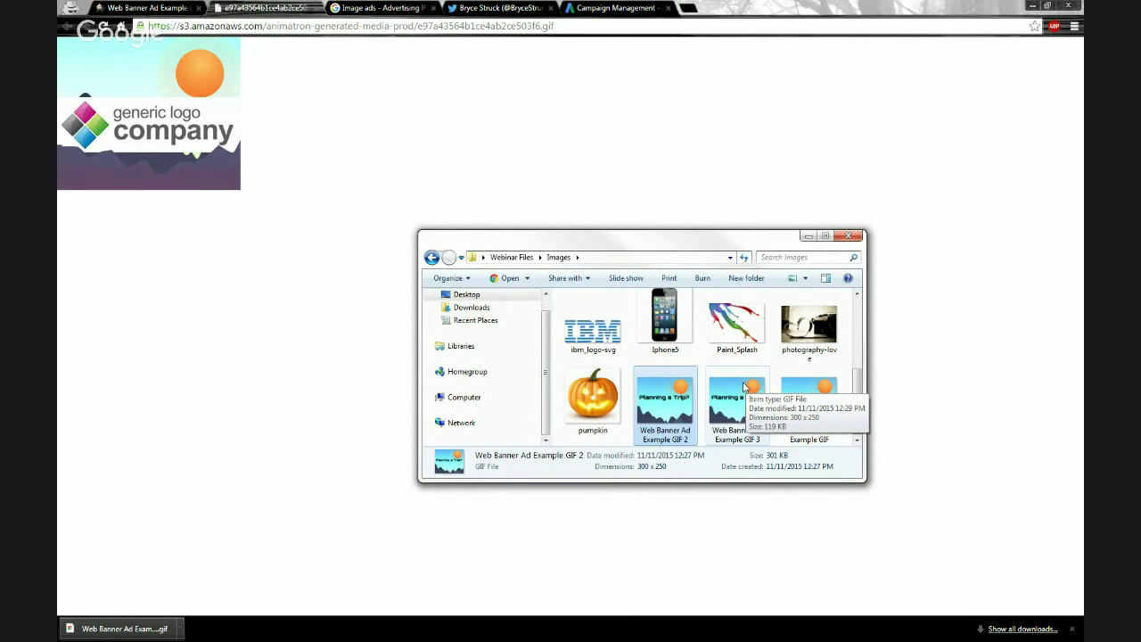
- Select Web Banner Ad Example GIF 3 in the Images folder and switch to the html5 test campaign in Google AdWords
click(740, 393)
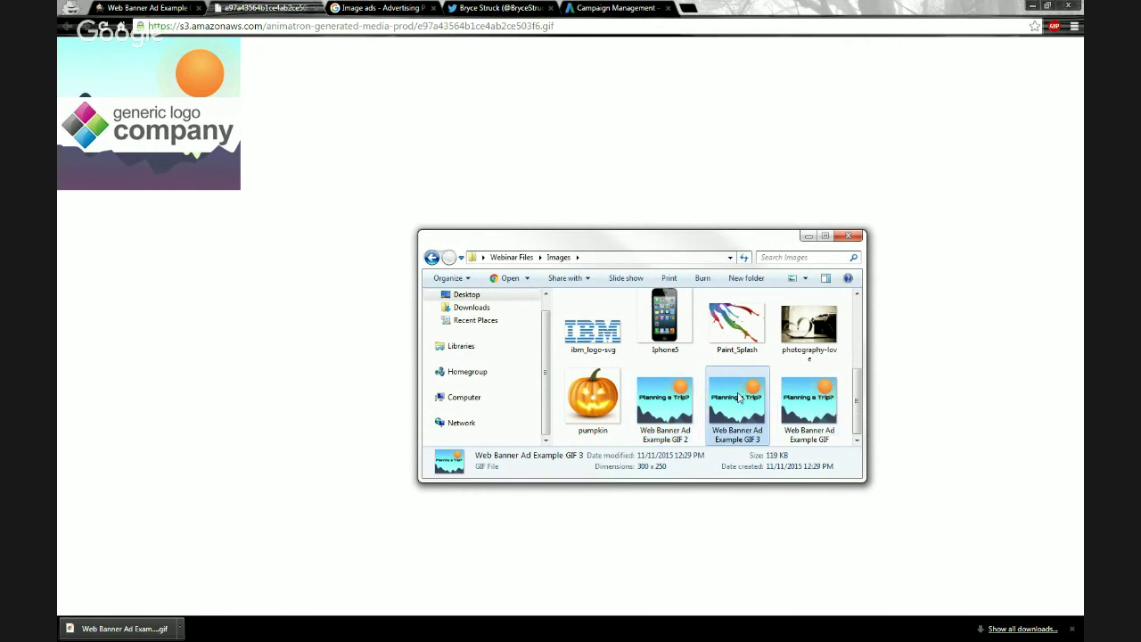
click(395, 9)
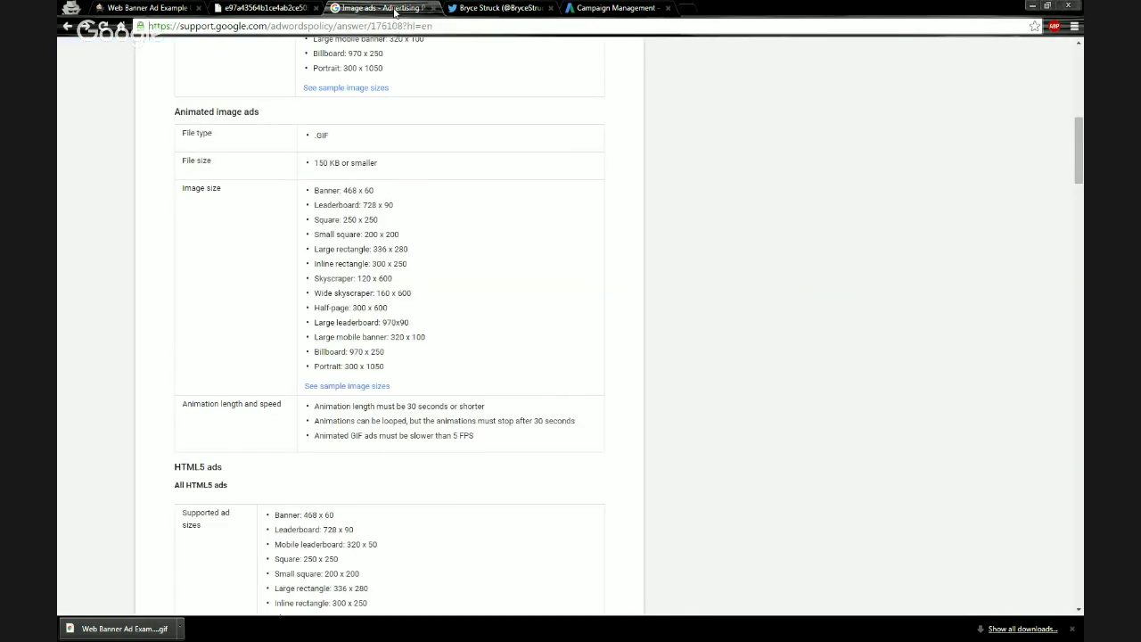
click(475, 9)
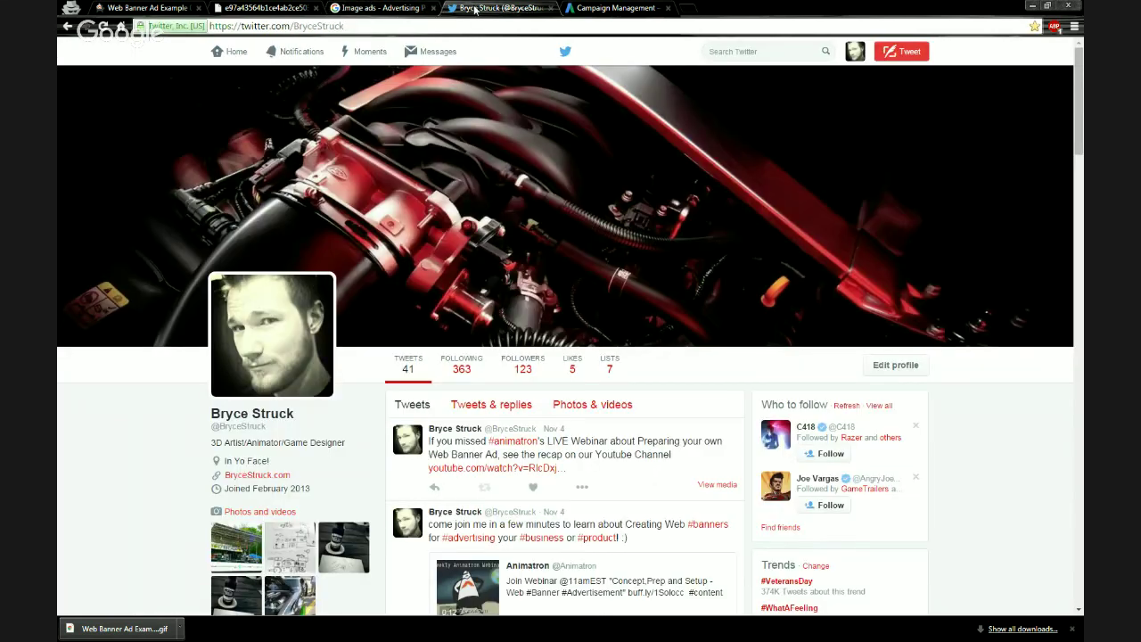
click(575, 8)
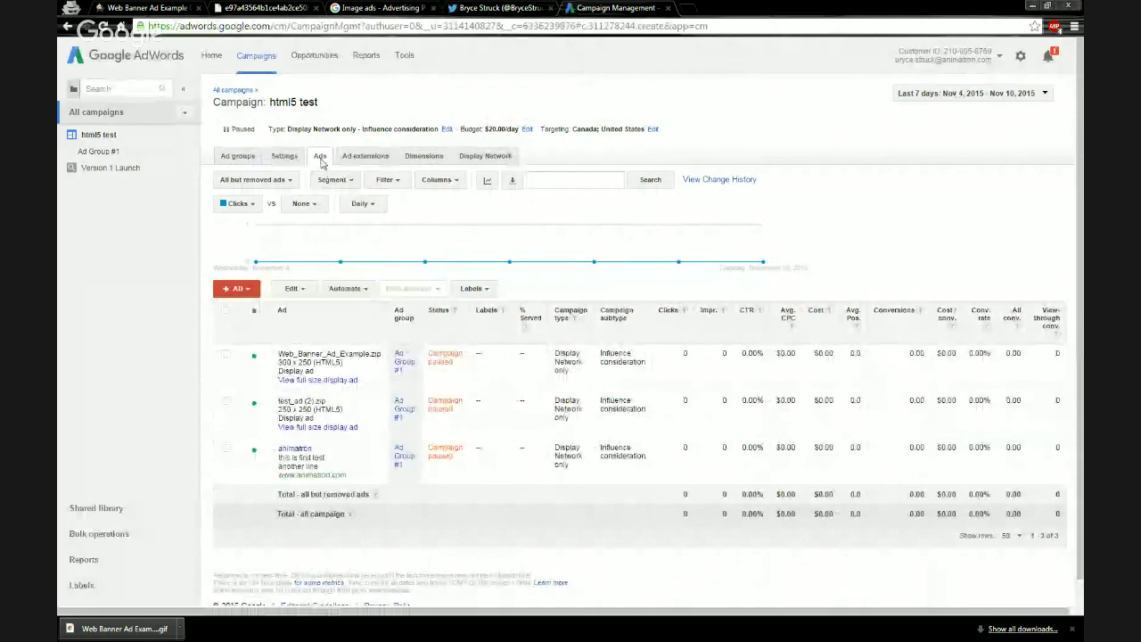
- Try to upload Web Banner Ad Example GIF 3 from the Images folder as a new image ad in the html5 test campaign
click(241, 289)
click(248, 327)
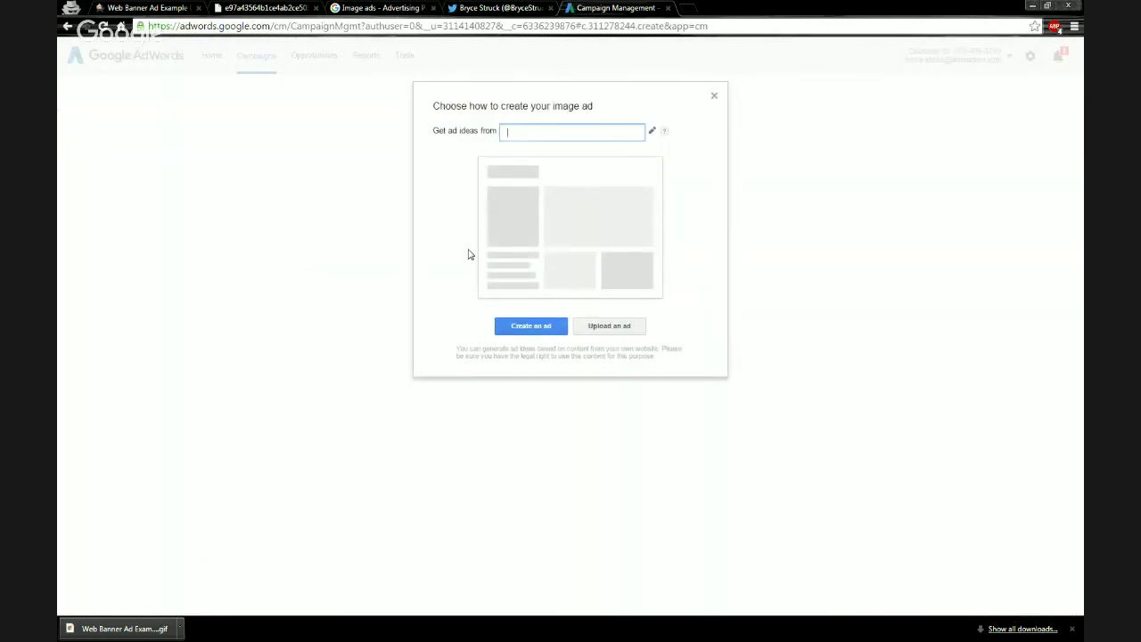
click(531, 329)
click(597, 328)
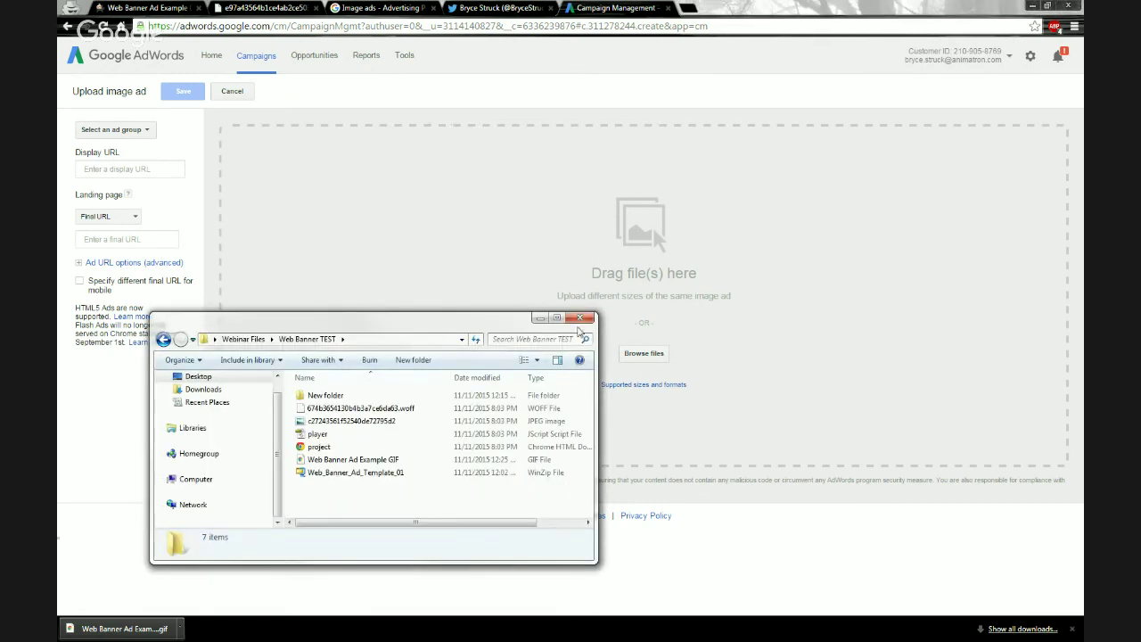
click(581, 333)
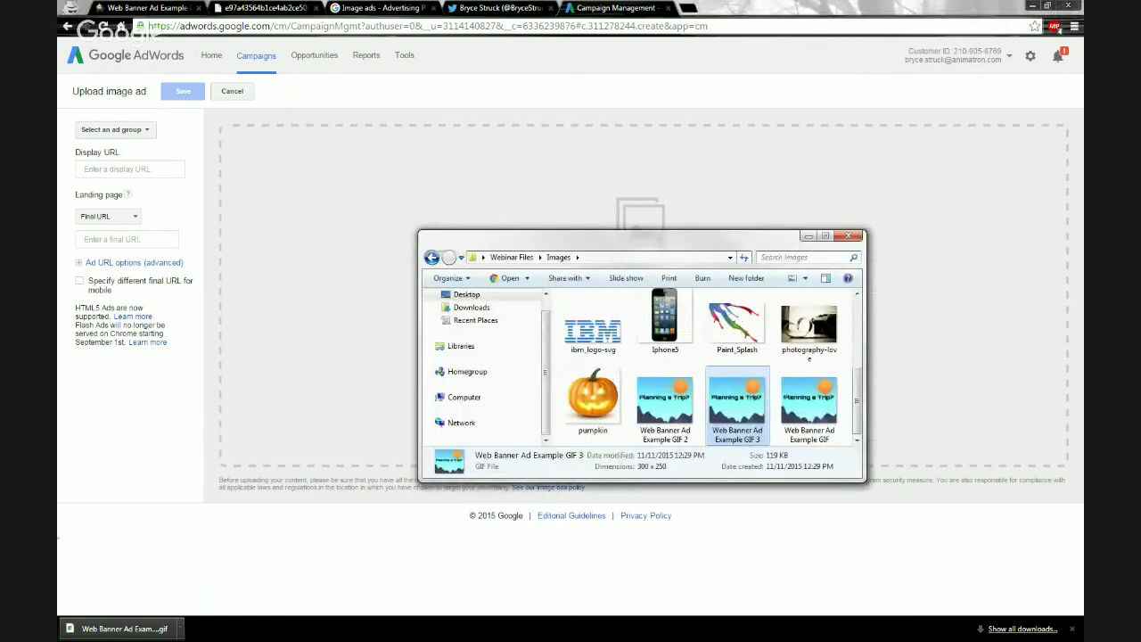
drag(634, 266, 727, 263)
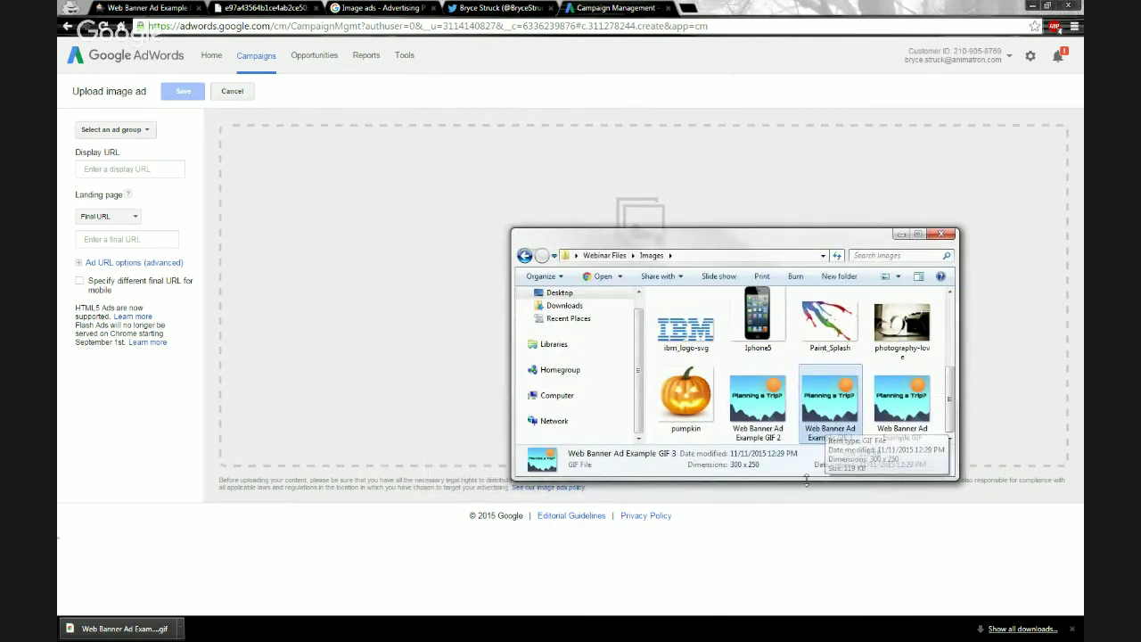
drag(830, 408, 463, 312)
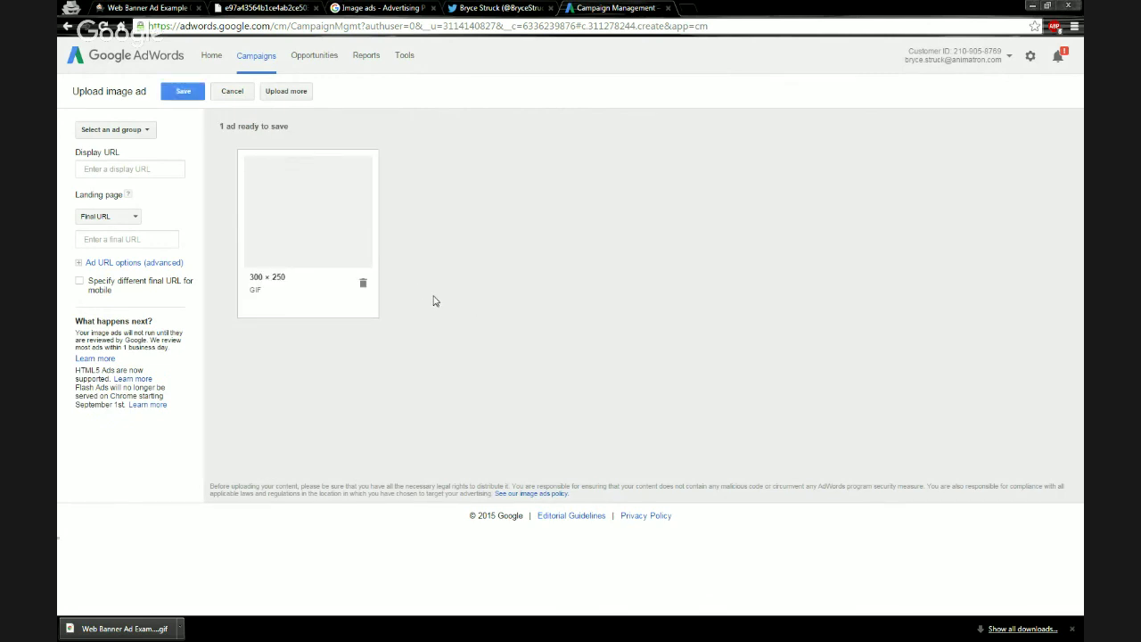
- Preview the uploaded GIF ad and check its size, file type and file size, closing the preview when done
mouse_move(348, 192)
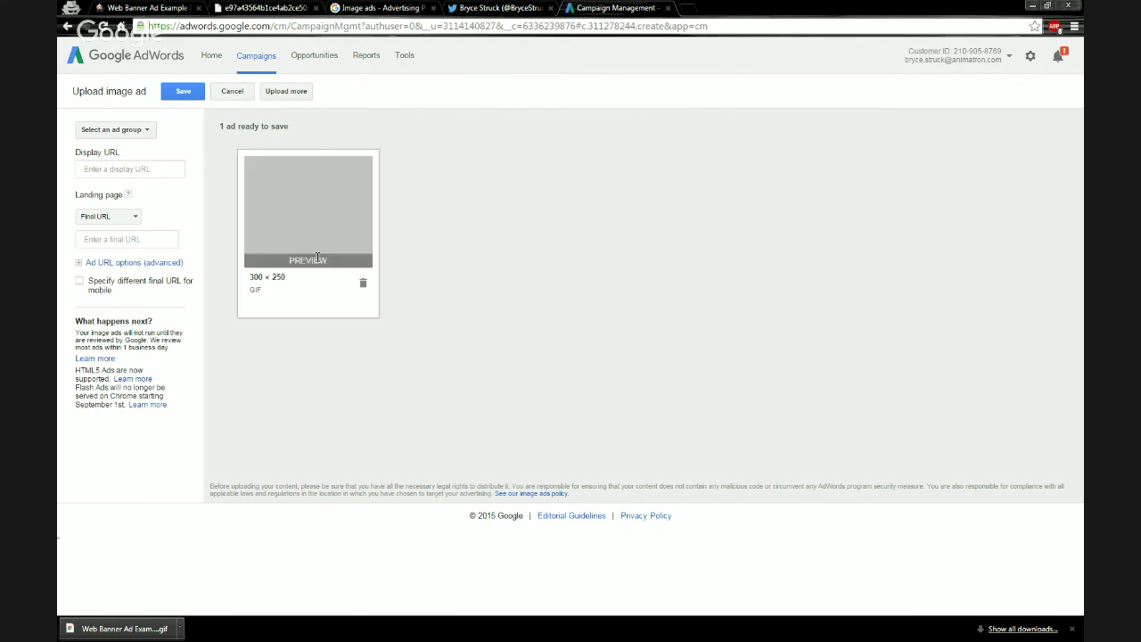
click(317, 231)
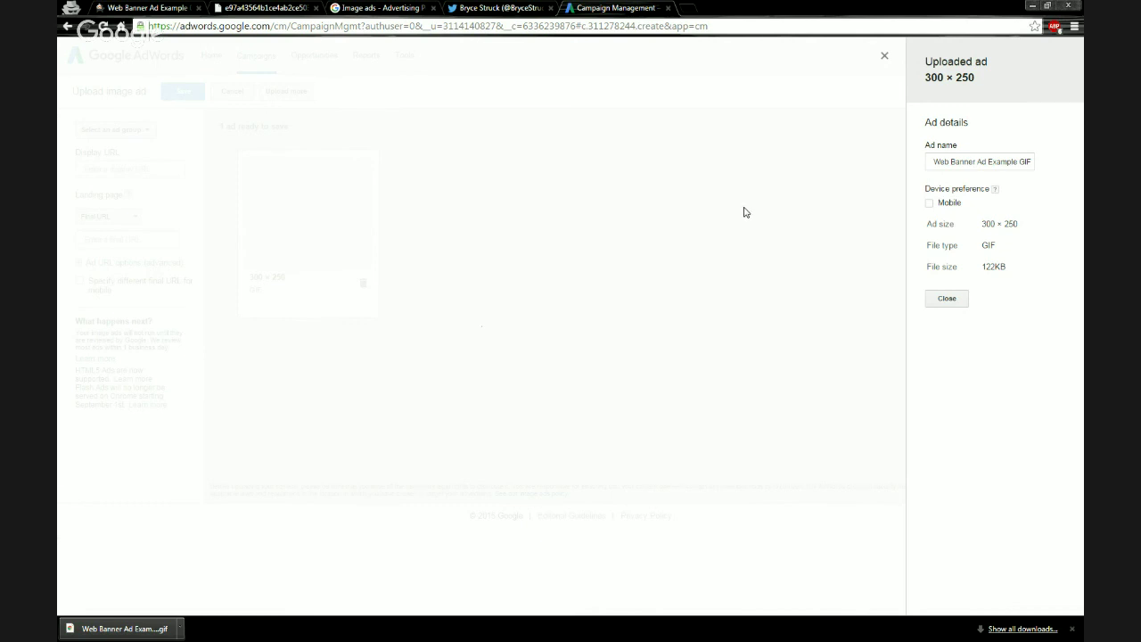
click(886, 56)
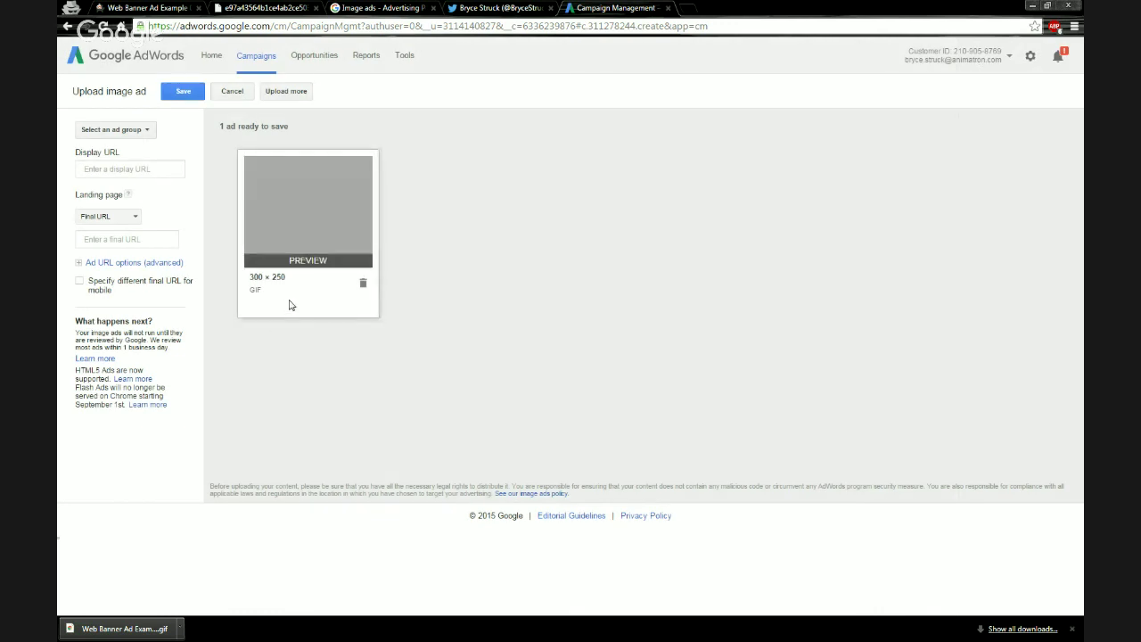
click(284, 307)
click(885, 56)
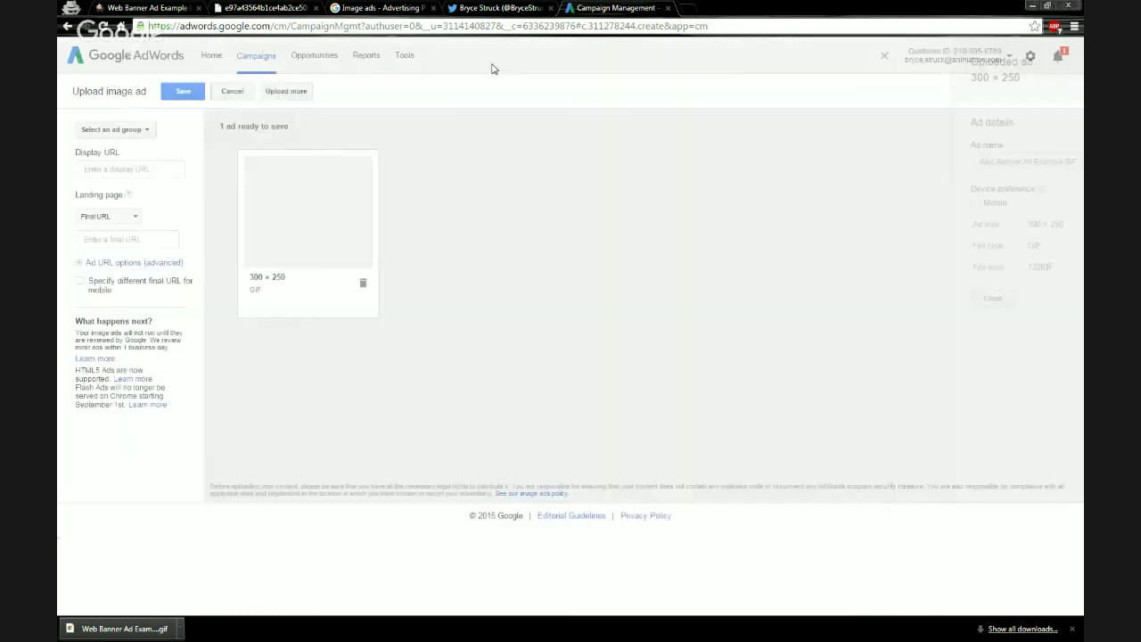
- Try assigning the uploaded ad to Ad Group #1 and previewing it again, and reload the AdWords page
click(134, 130)
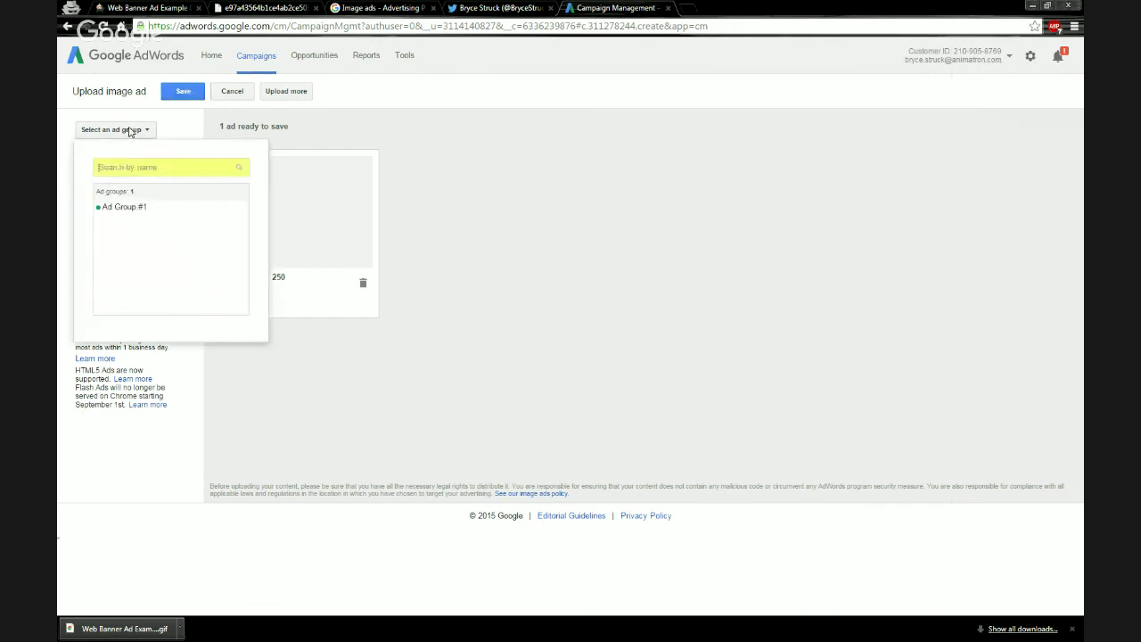
click(131, 212)
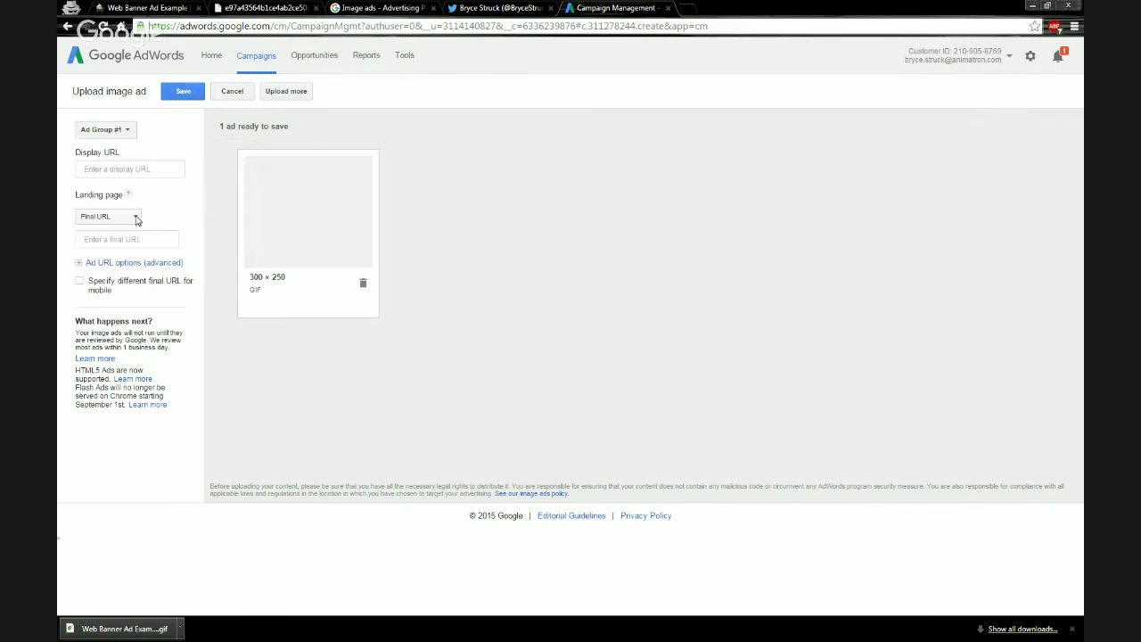
click(125, 170)
click(272, 193)
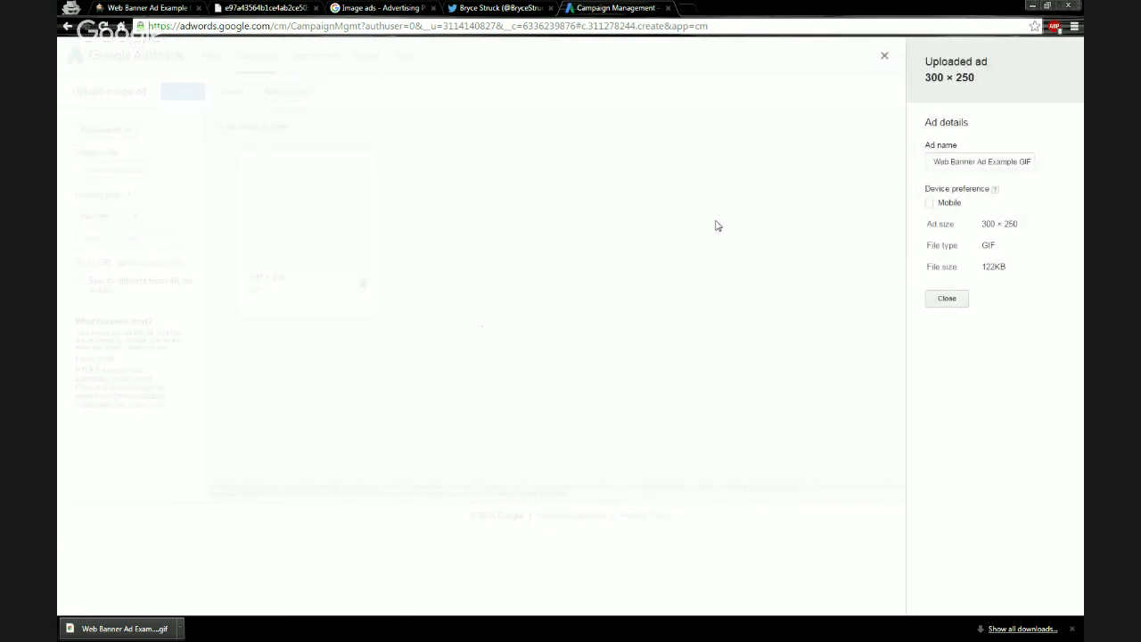
click(884, 57)
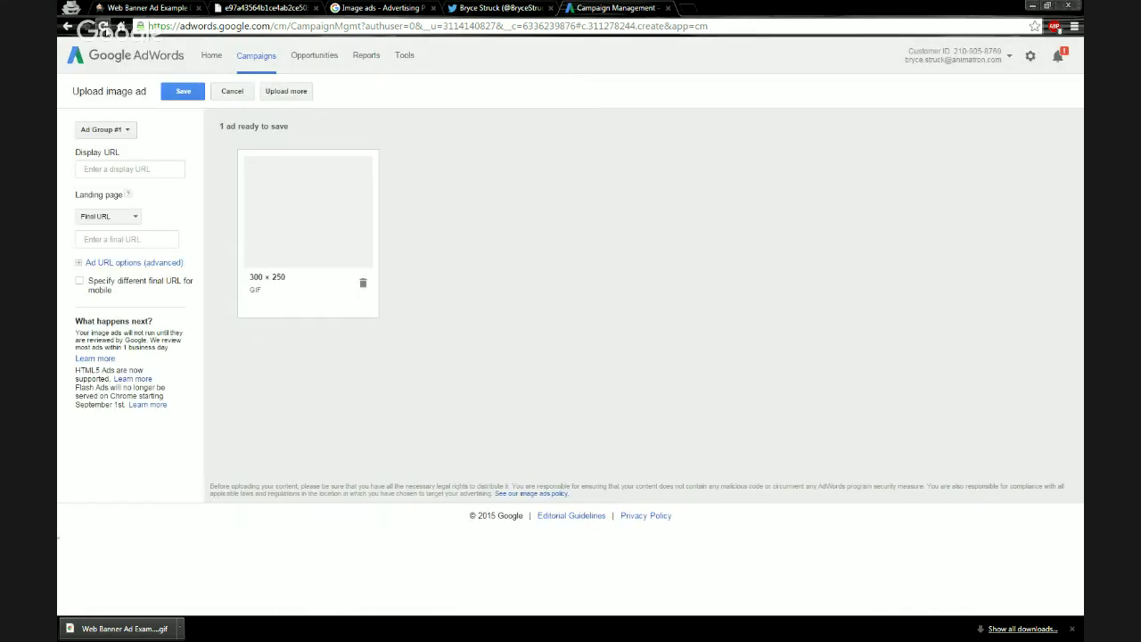
click(104, 26)
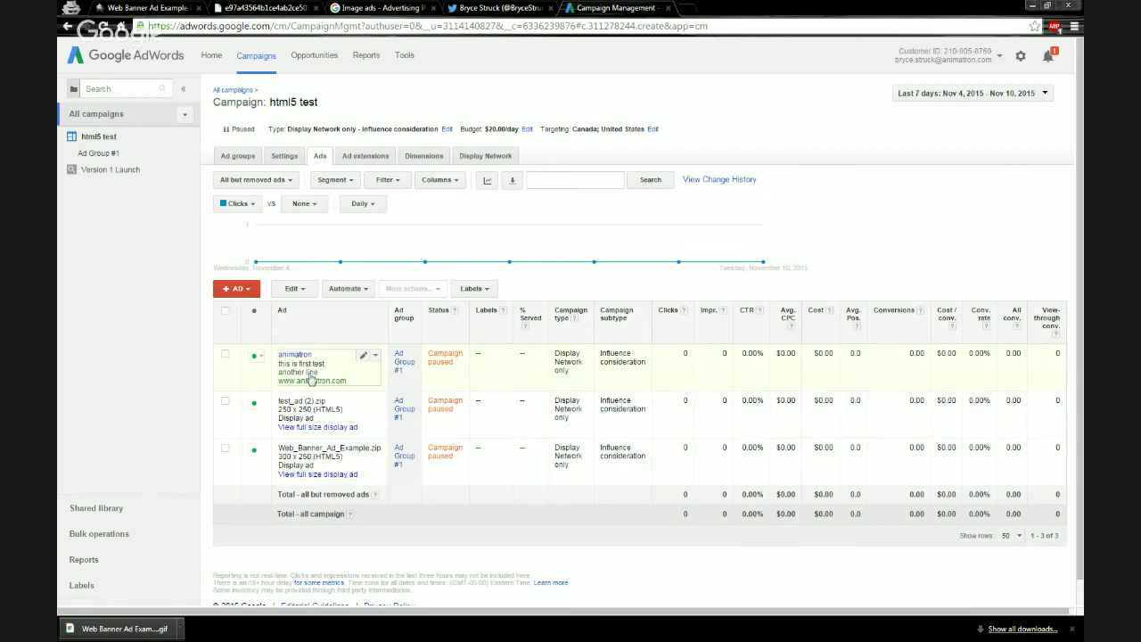
- Upload Web Banner Ad Example GIF 3 again as a new image ad in the campaign and preview its details
click(241, 291)
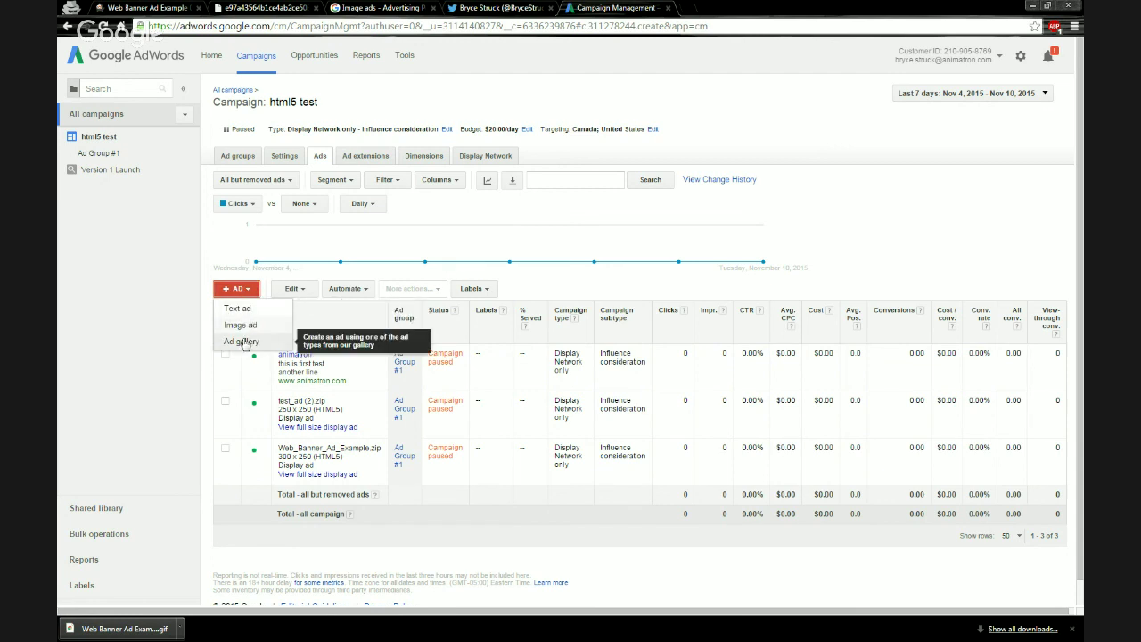
click(241, 324)
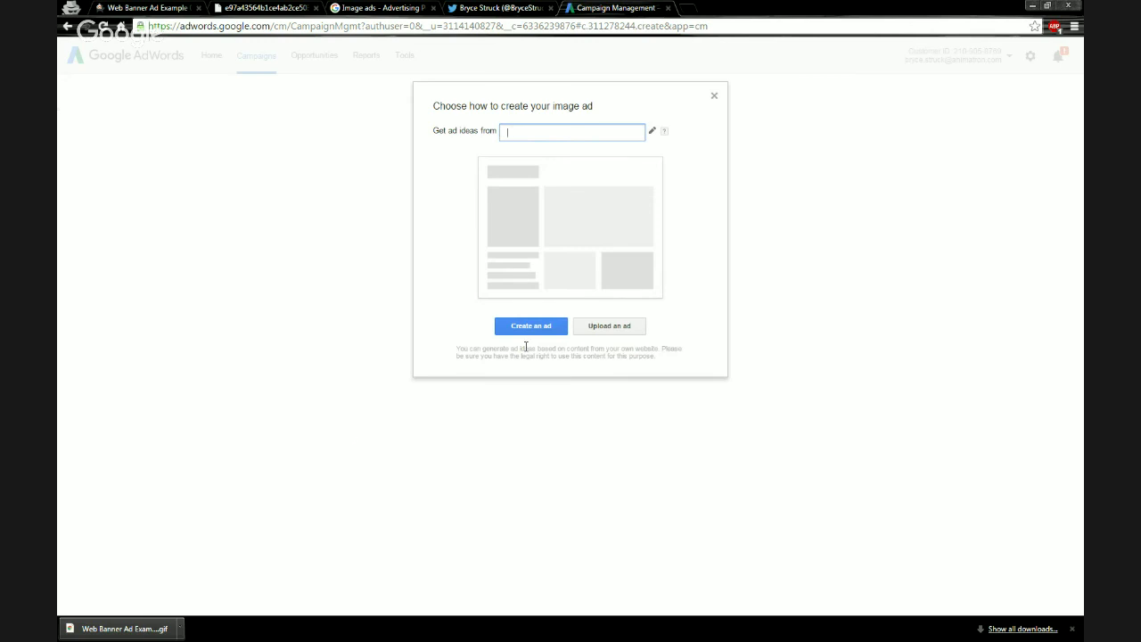
click(594, 329)
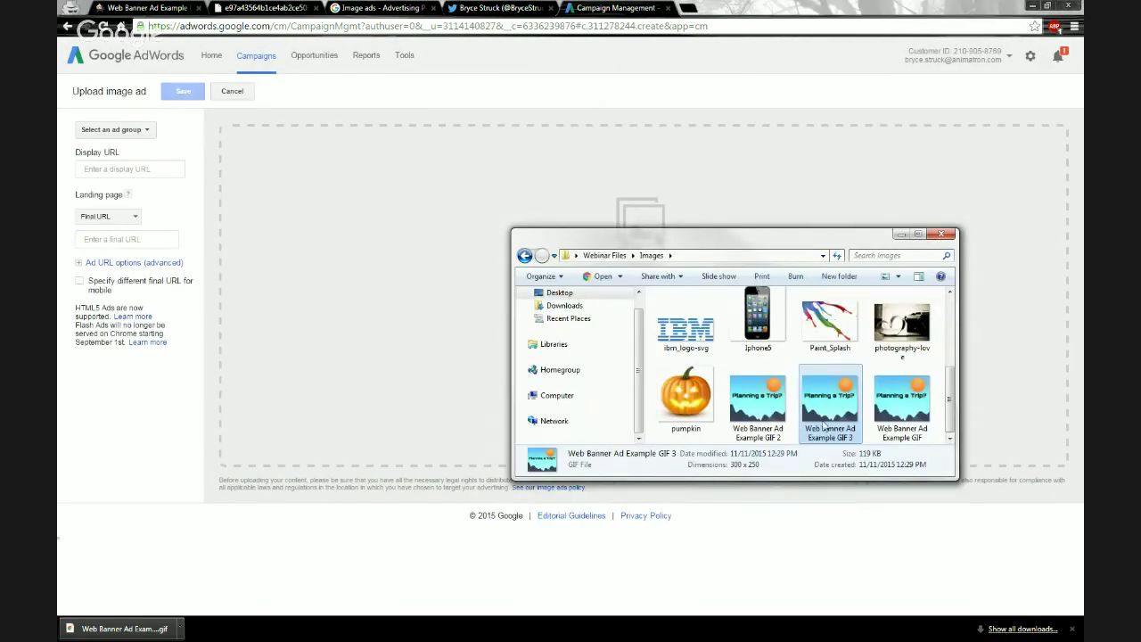
drag(836, 412, 352, 281)
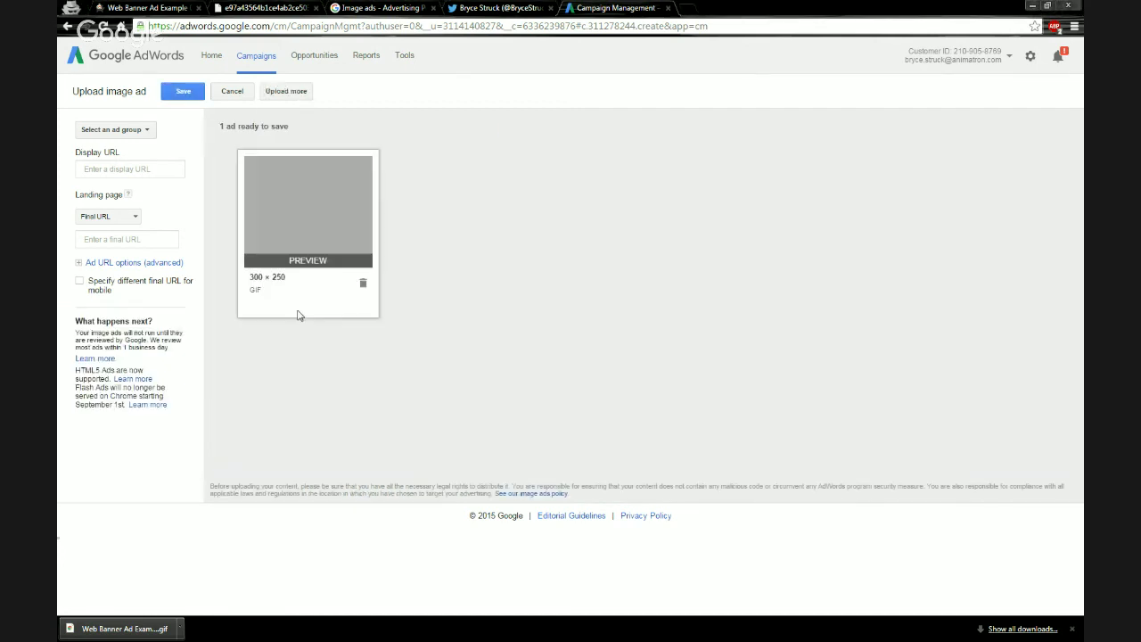
click(288, 174)
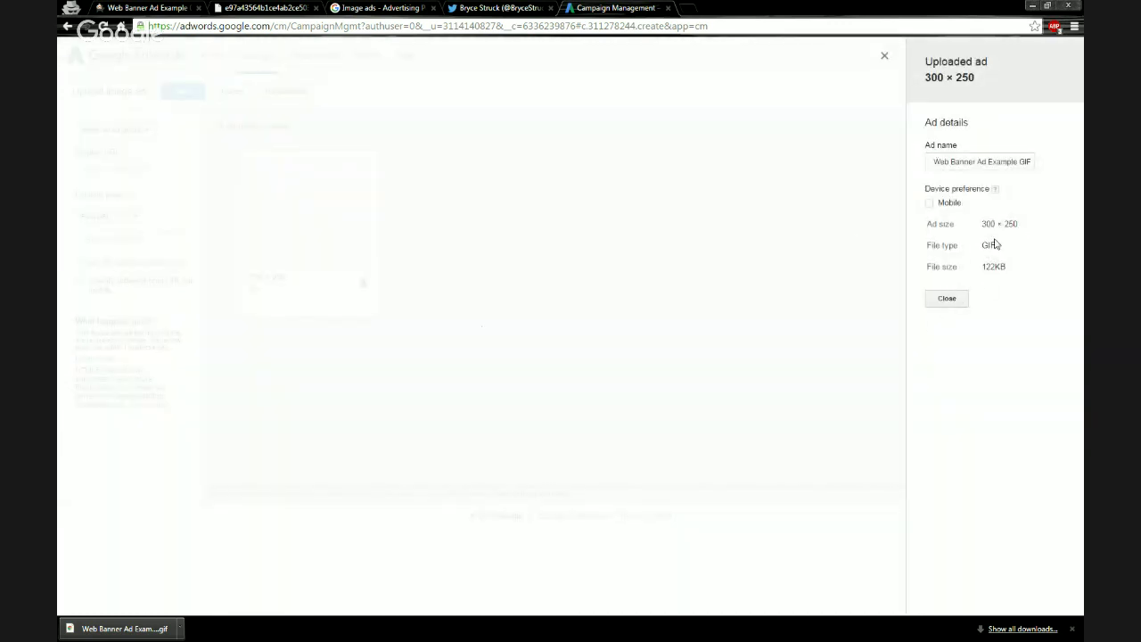
click(947, 300)
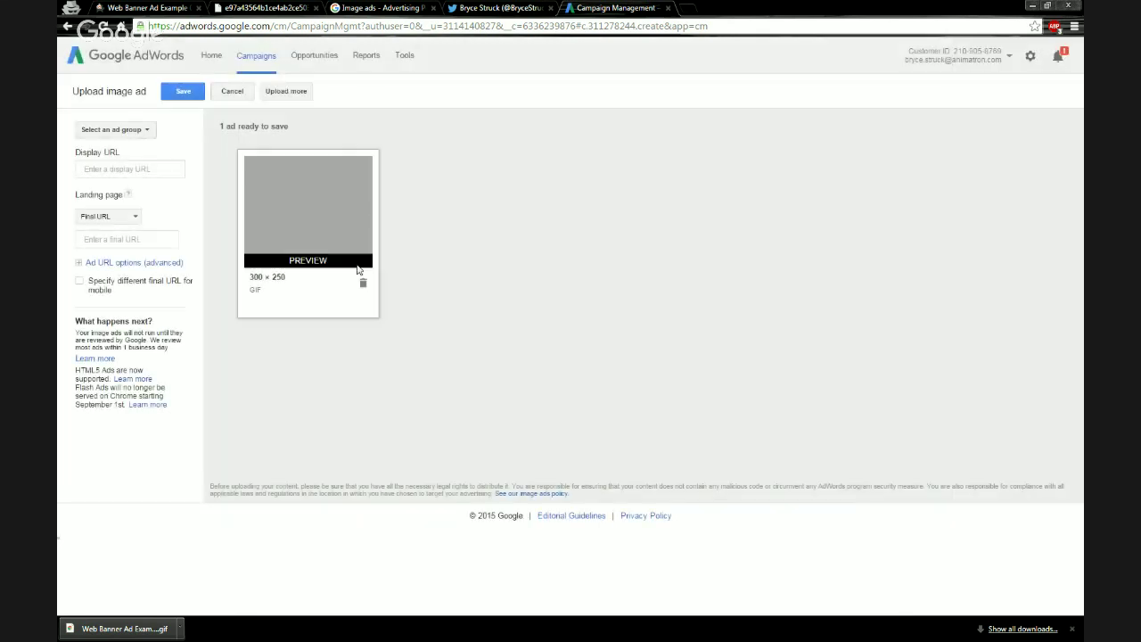
click(138, 171)
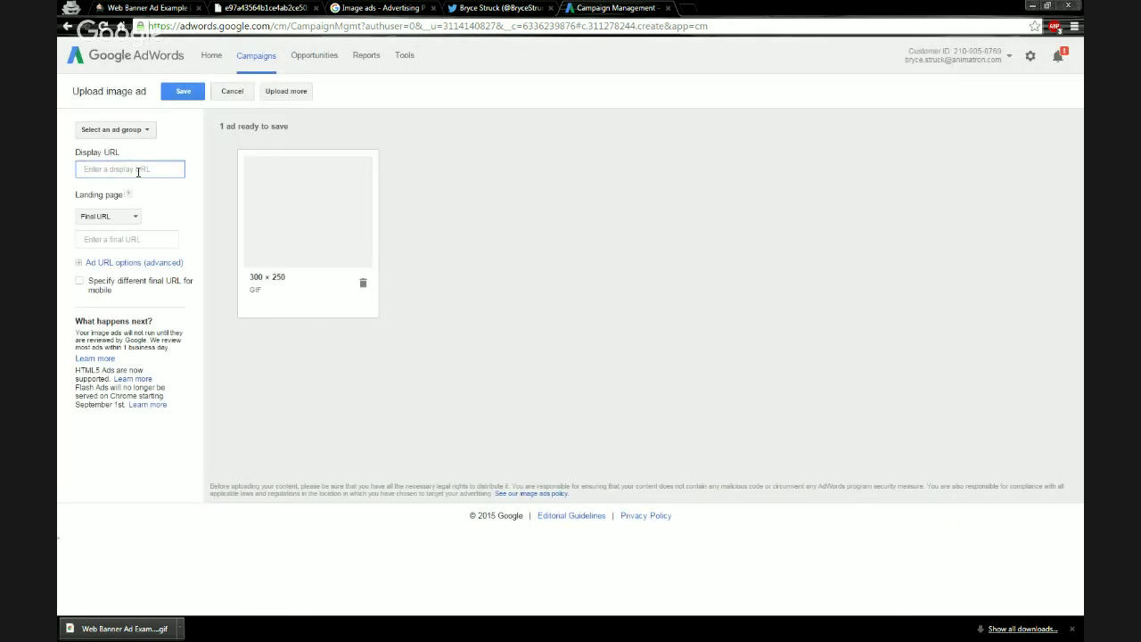
text(animatron.com)
key(Tab)
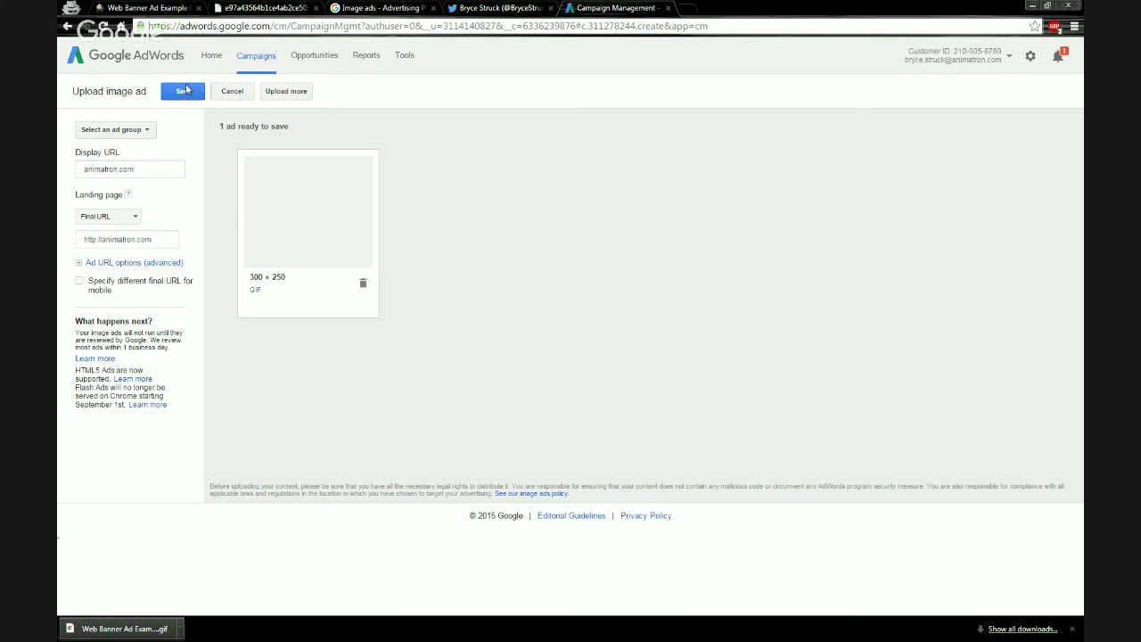
click(132, 132)
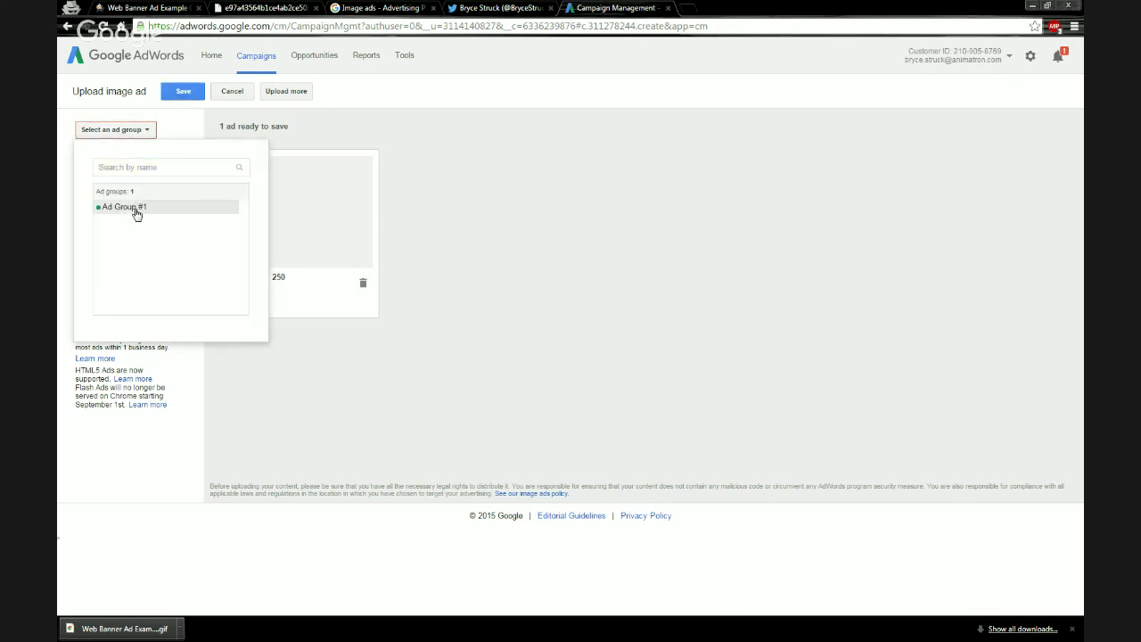
click(133, 207)
click(183, 91)
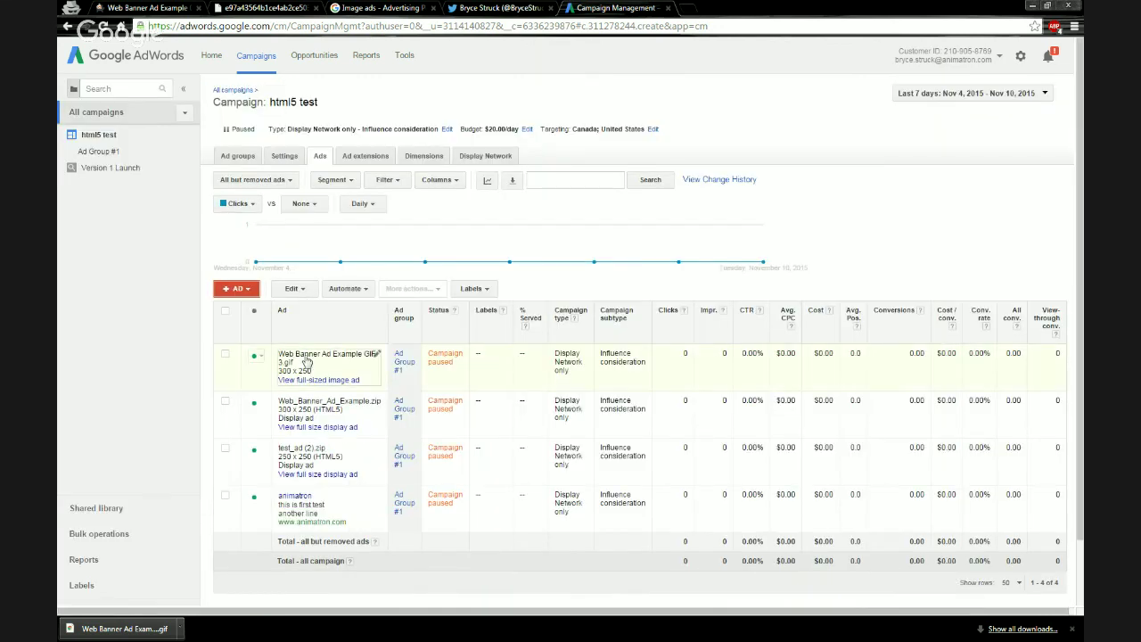
- Open the saved Web Banner Ad Example GIF 3.gif ad to review its details, and close it without making changes
click(305, 359)
click(332, 411)
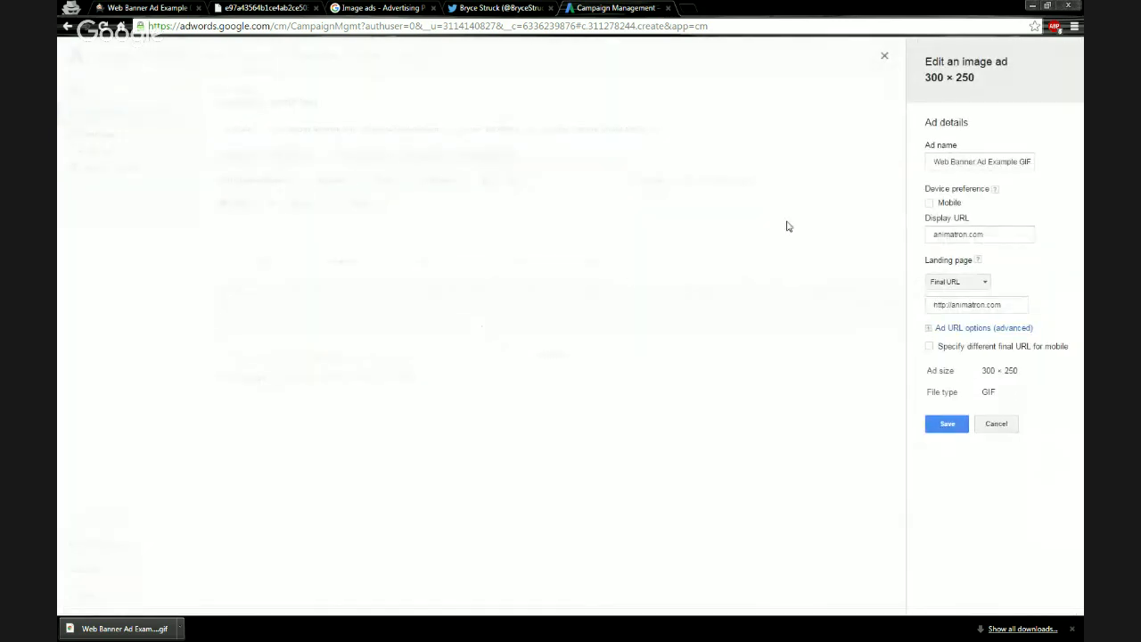
click(886, 57)
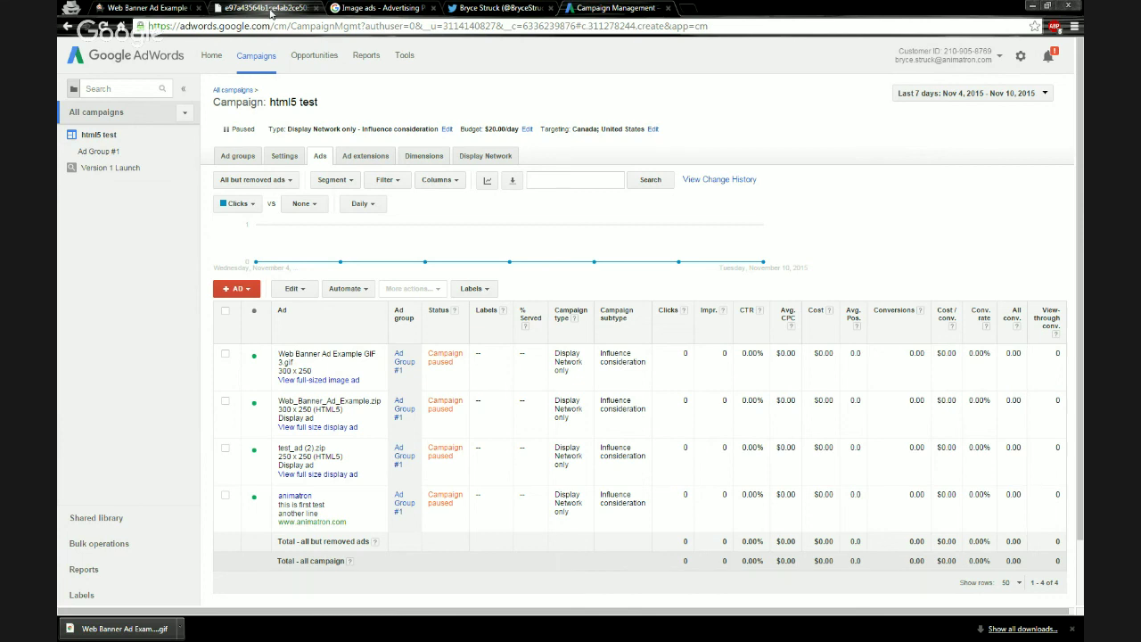
- Switch to the Animatron editor, close the finished GIF download dialog and enlarge the banner on the canvas
click(147, 9)
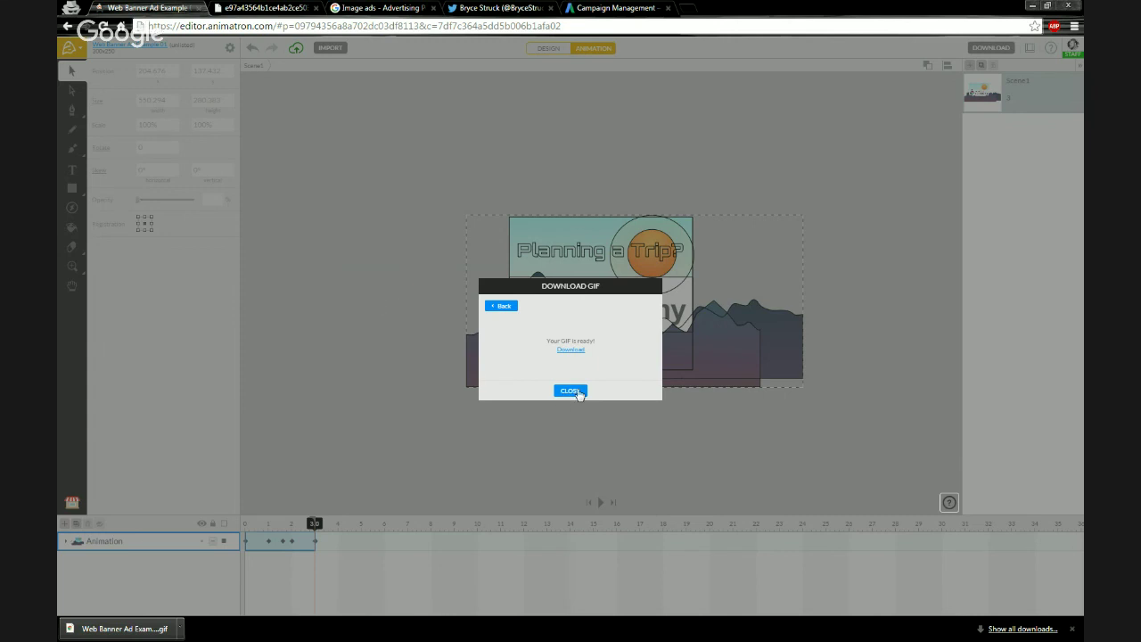
click(578, 392)
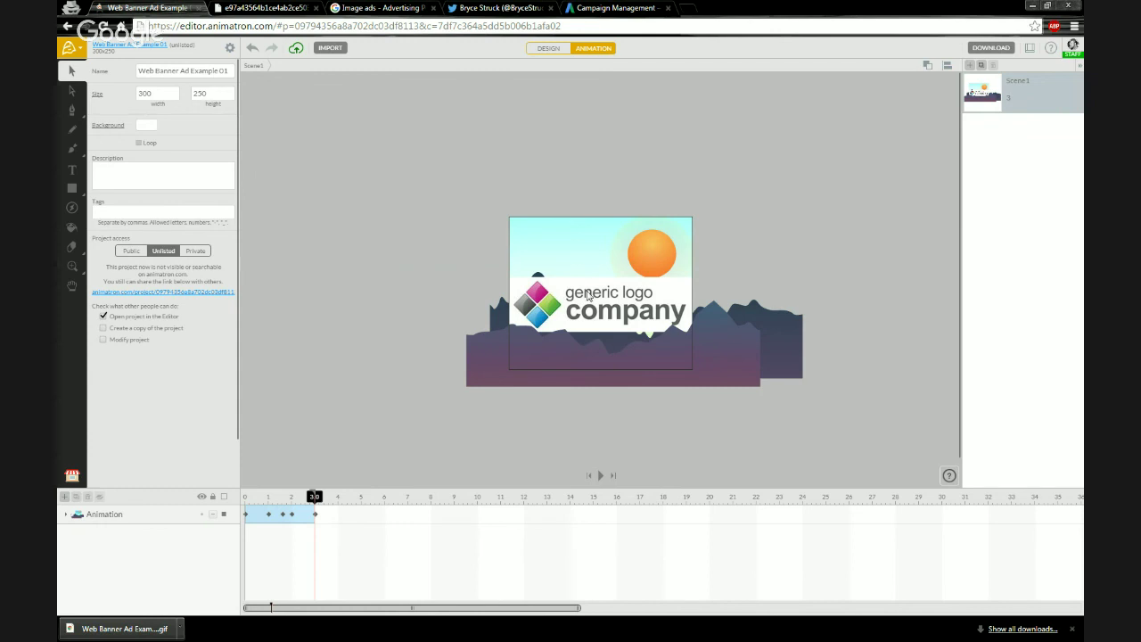
scroll(613, 326, up, 1)
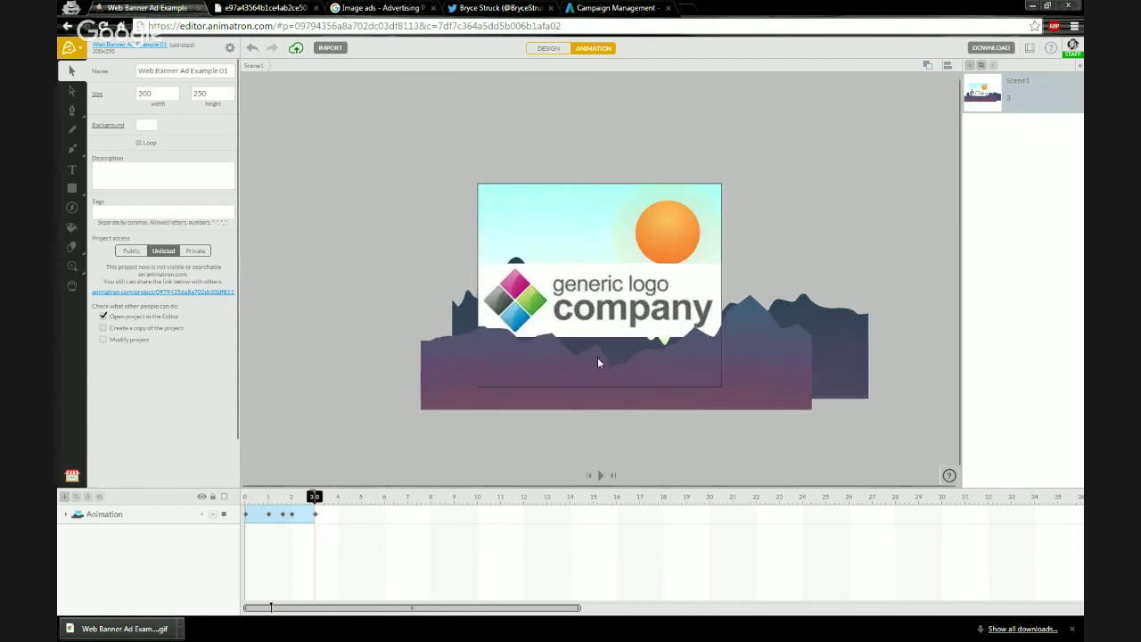
scroll(598, 359, up, 1)
scroll(598, 357, down, 1)
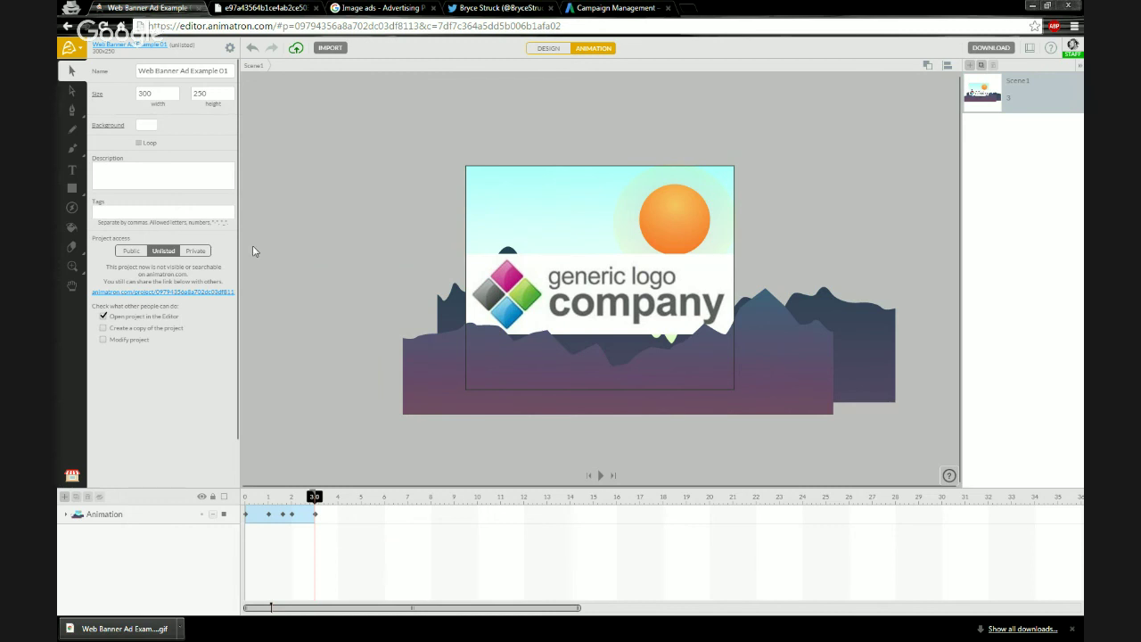
- Open the account's projects page from the editor and go on to the Animatron community forum
click(1073, 46)
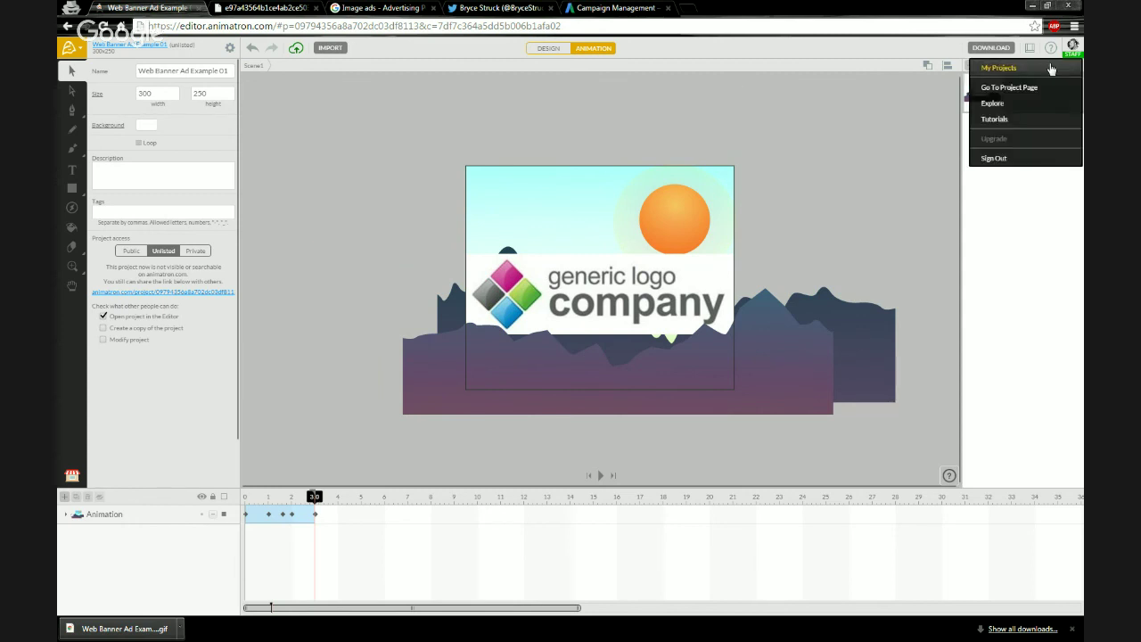
click(1043, 71)
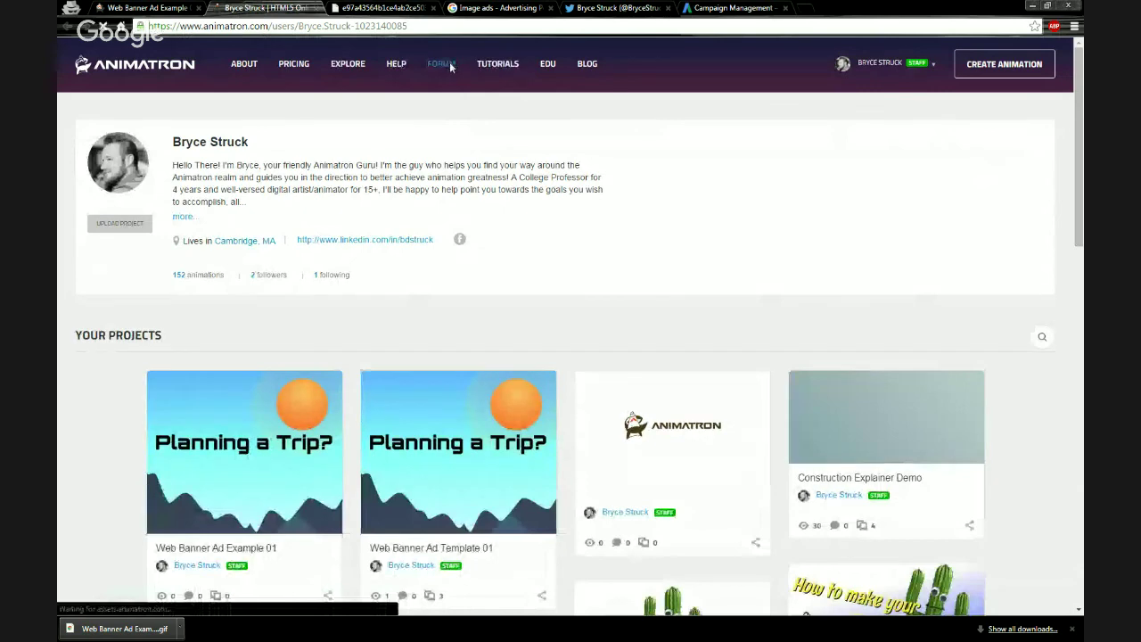
click(449, 65)
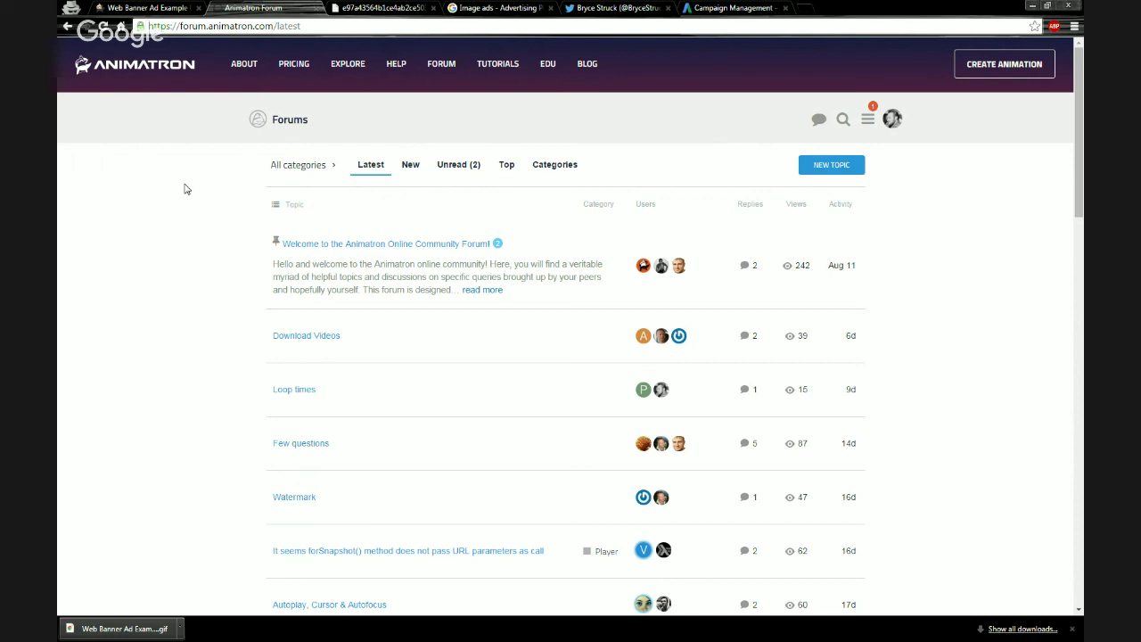
- Return to the banner project in the editor and cycle through the Text, Eraser and Selection tools, ending on Text
click(169, 9)
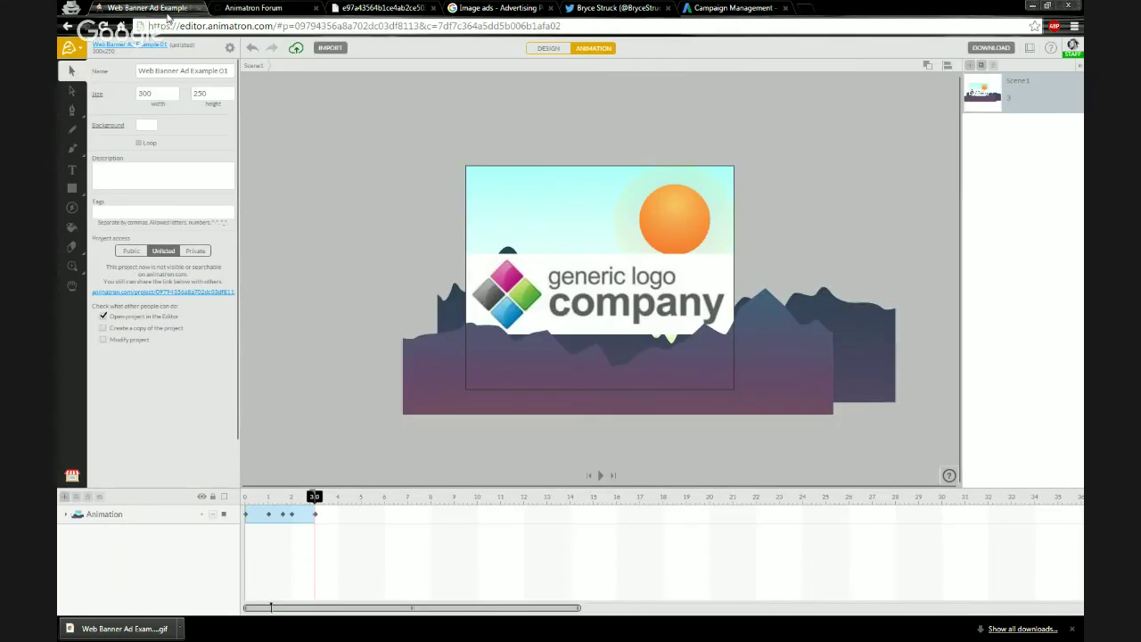
key(t)
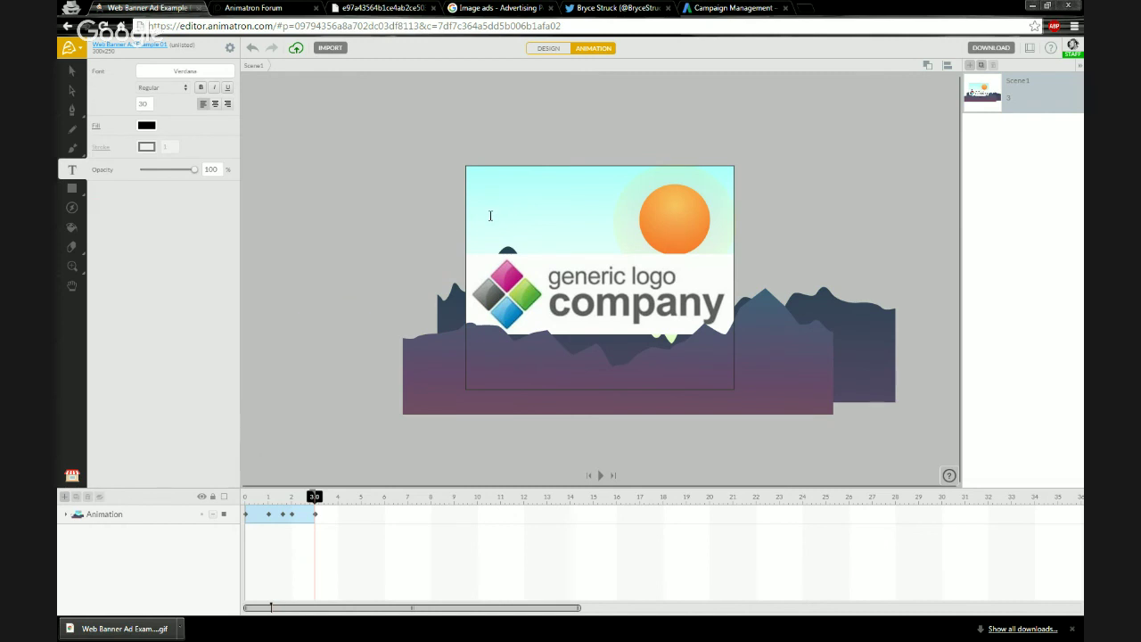
key(e)
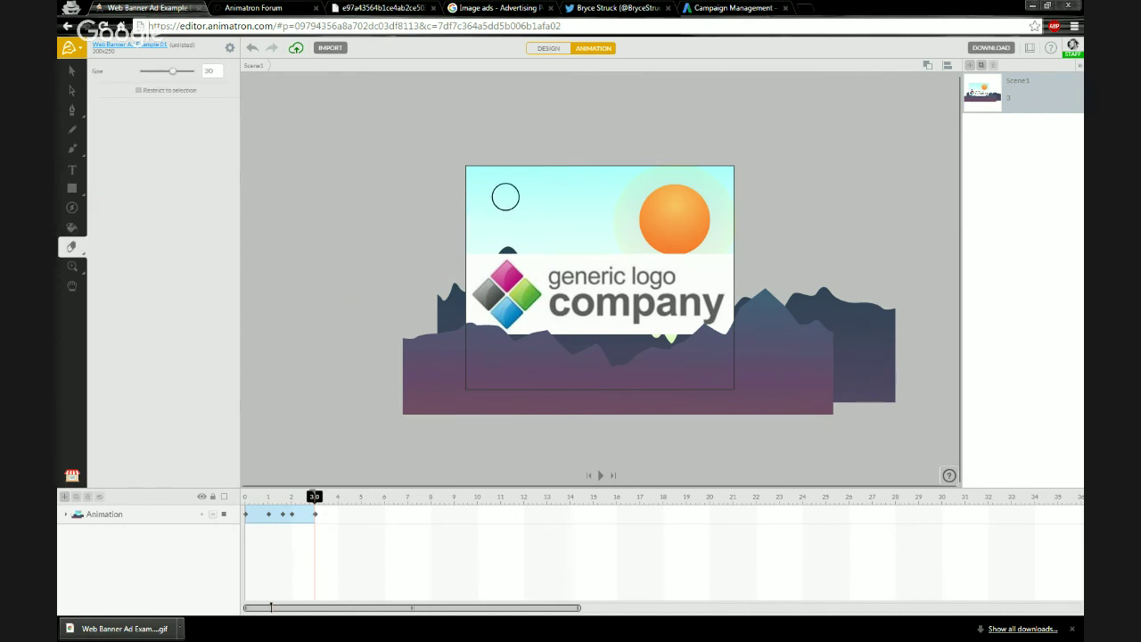
key(t)
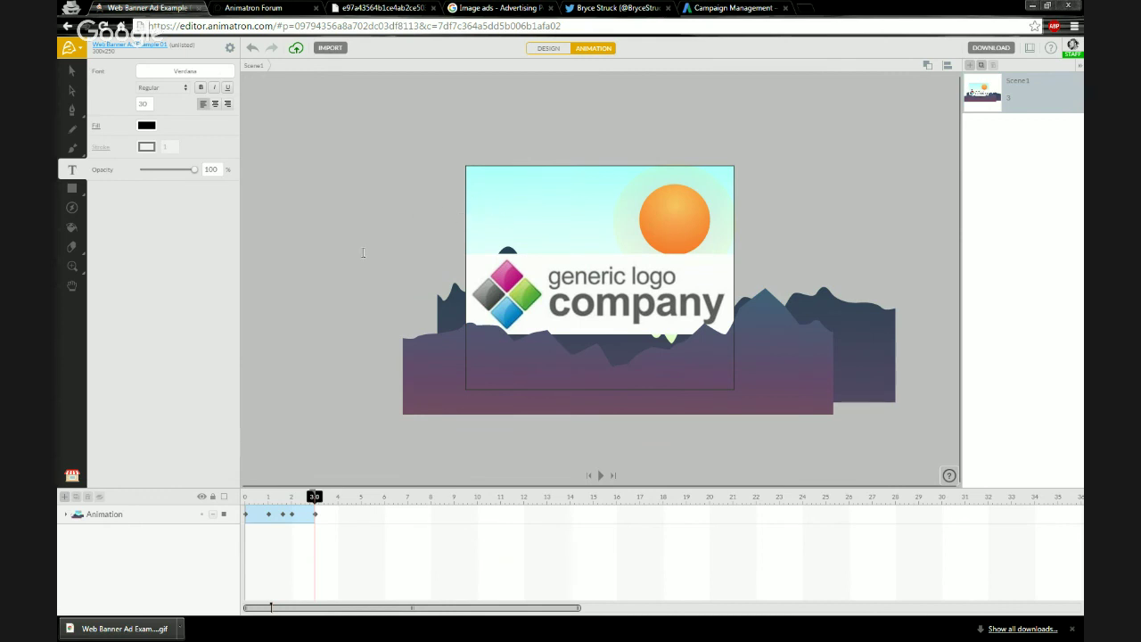
click(73, 71)
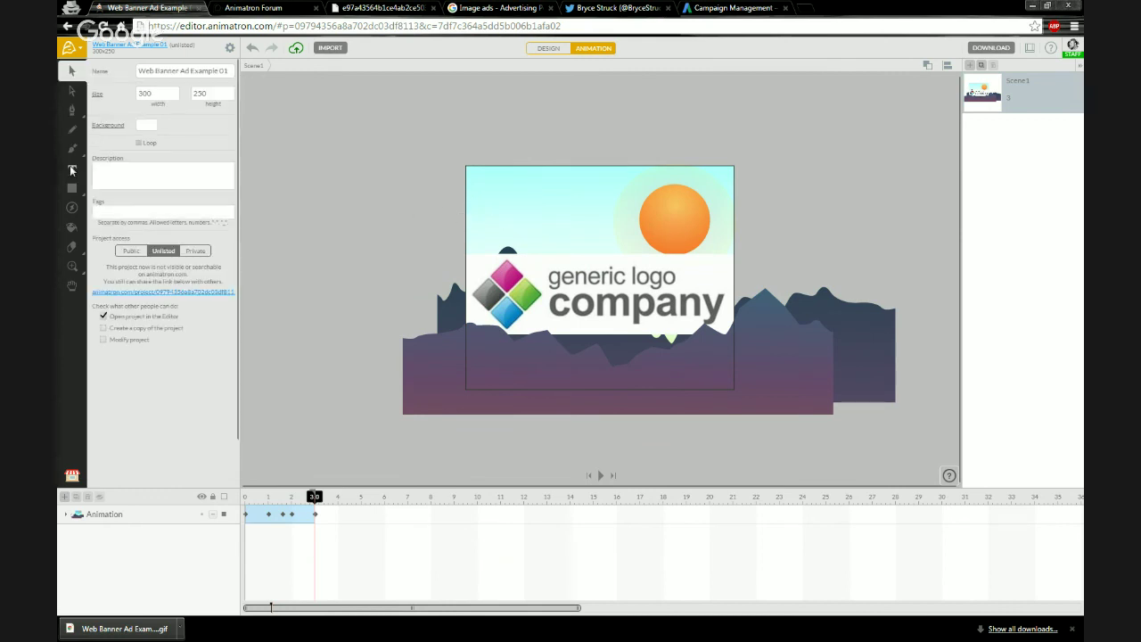
click(72, 169)
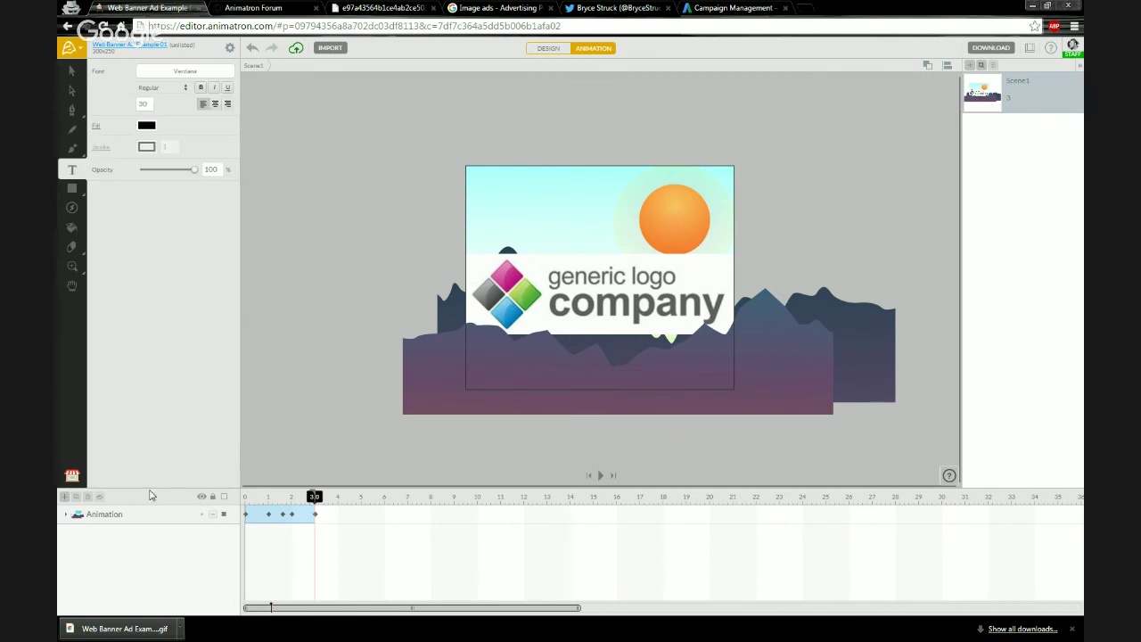
- Dismiss the browser's downloads bar, try the Direct Selection tool, switch back to Text and reload the editor page
click(1072, 629)
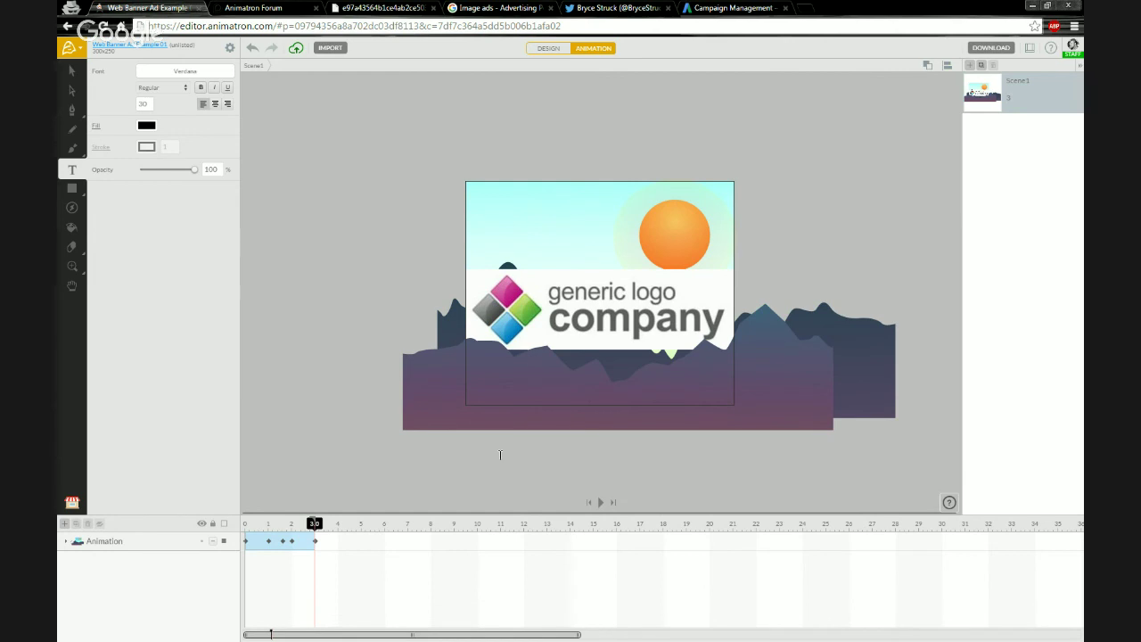
key(a)
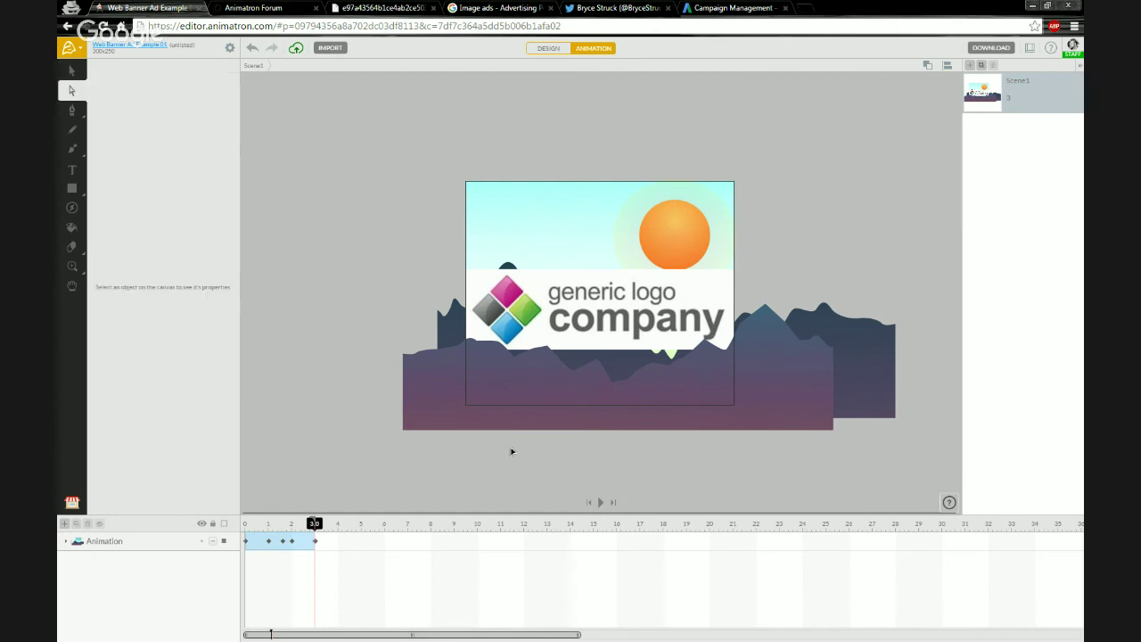
click(73, 169)
click(105, 26)
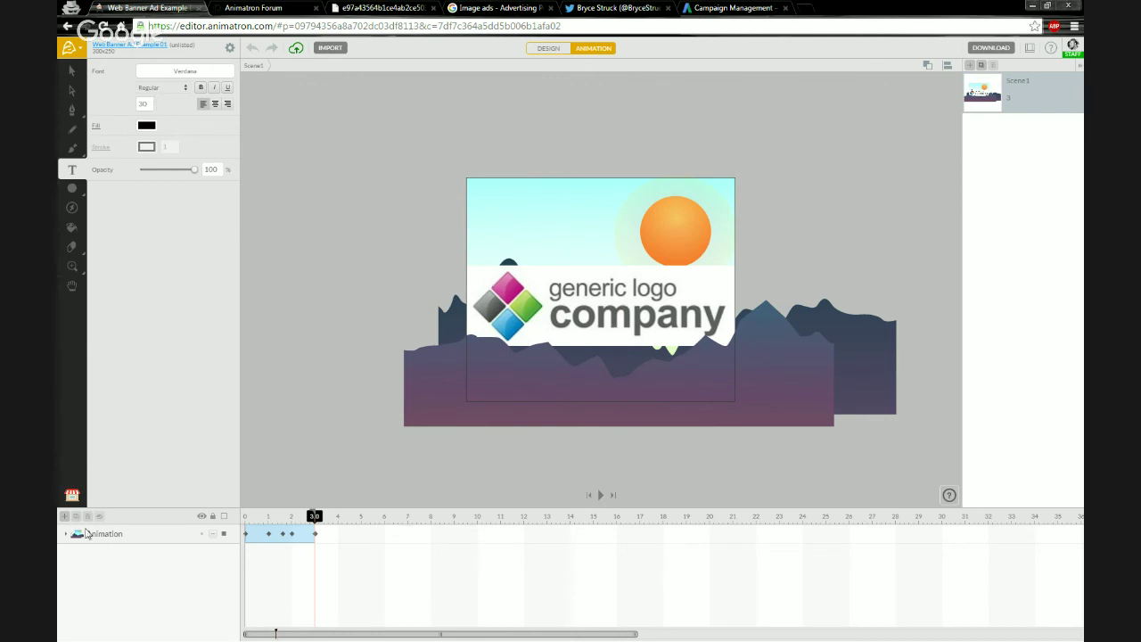
- Return the playhead to the start of the Animation layer, deselect everything and activate the Selection tool
click(264, 527)
click(263, 527)
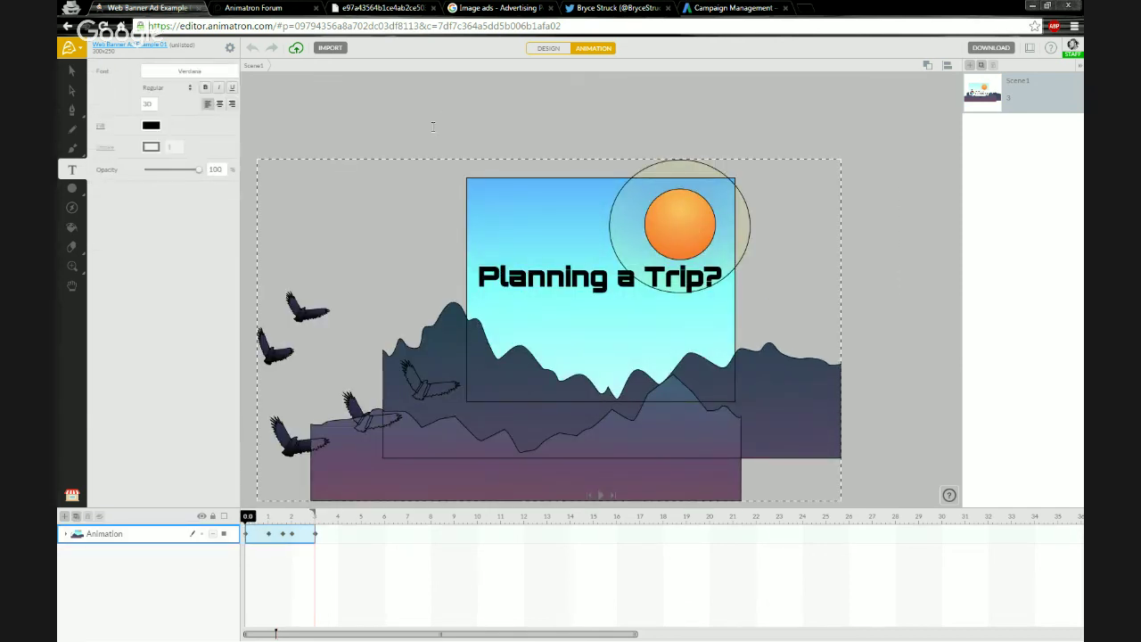
click(492, 127)
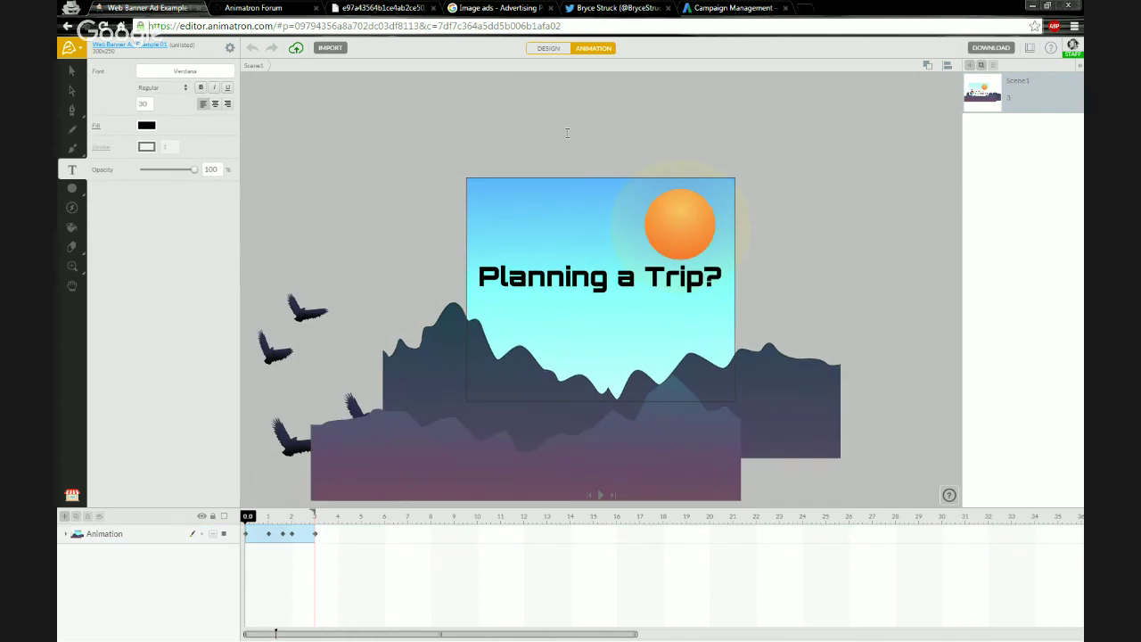
click(71, 70)
click(498, 128)
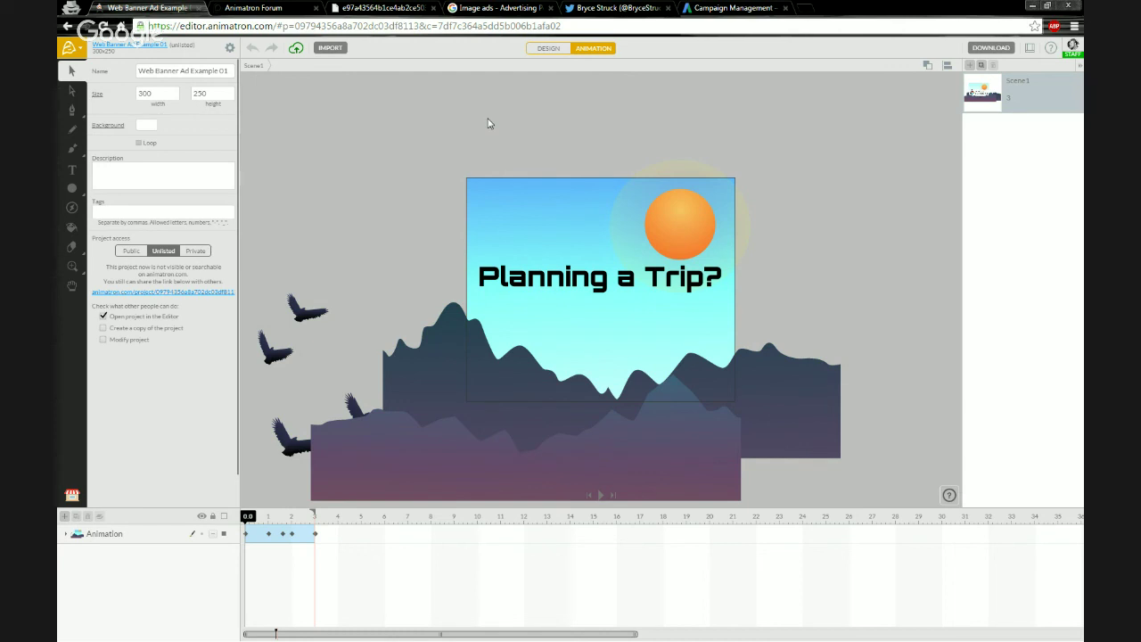